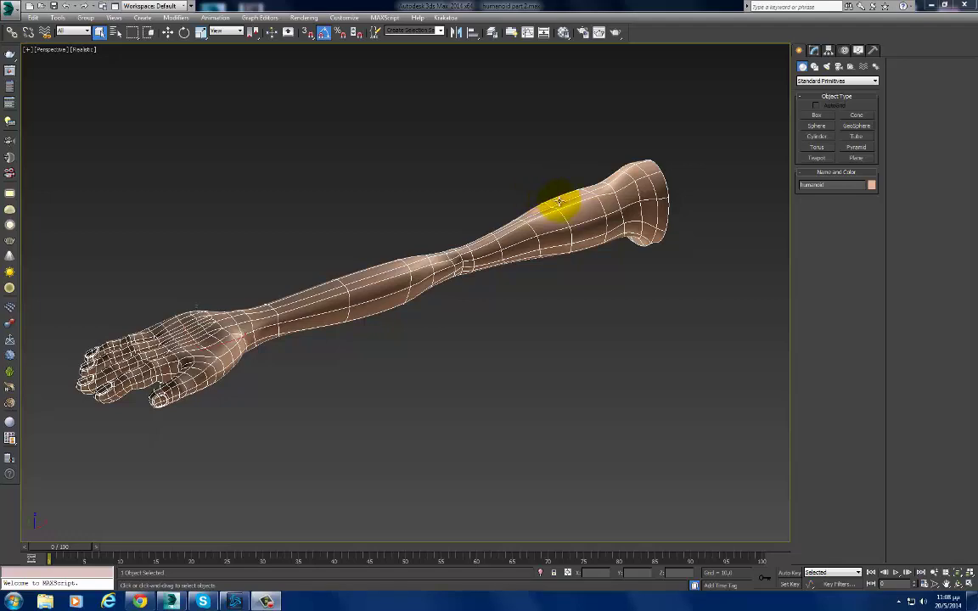
# Step: Orbit the arm and turn Edged Faces on, then off again, from the viewport label menu
pyautogui.moveTo(559, 201)
pyautogui.keyDown('alt'); pyautogui.mouseDown(button='middle')
pyautogui.moveTo(552, 216)
pyautogui.moveTo(511, 214)
pyautogui.moveTo(543, 236)
pyautogui.moveTo(483, 244)
pyautogui.moveTo(498, 249)
pyautogui.mouseUp(button='middle'); pyautogui.keyUp('alt')
pyautogui.press('F4')
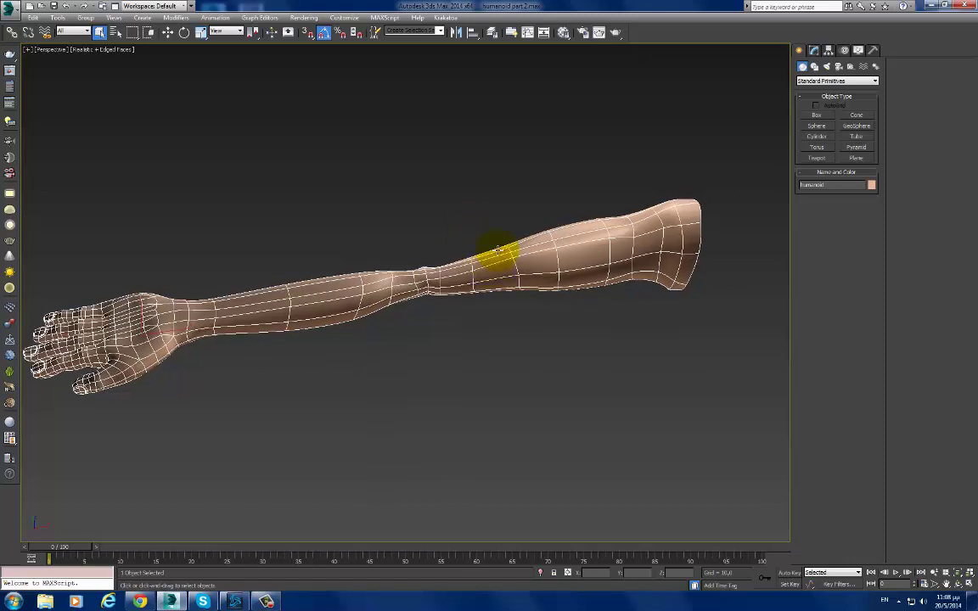
pyautogui.click(83, 51)
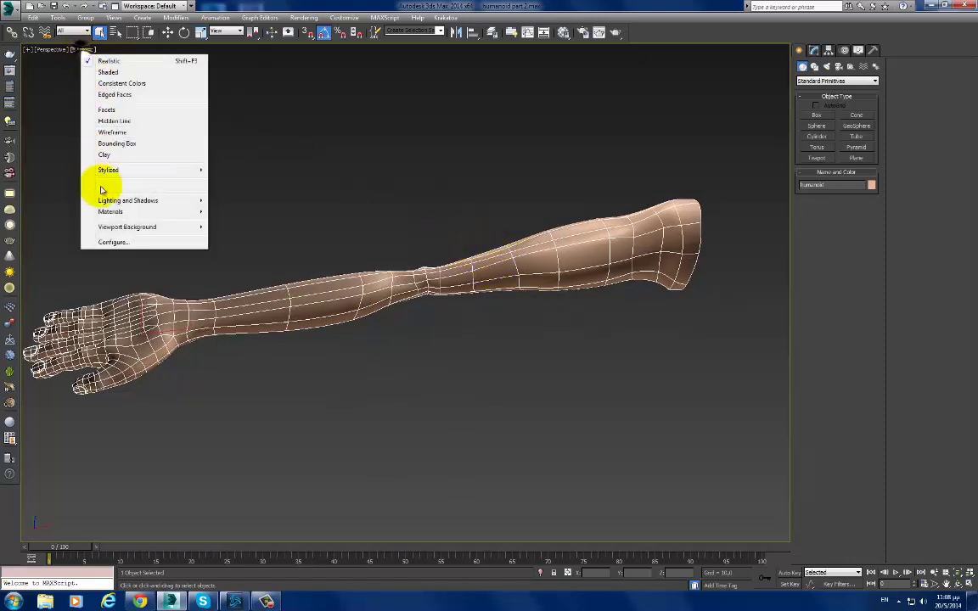
pyautogui.click(260, 185)
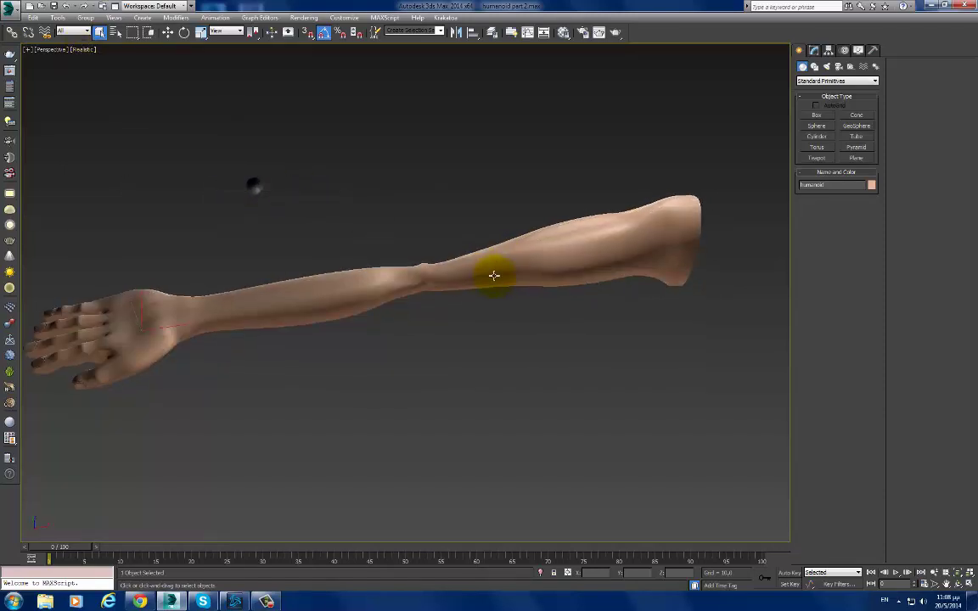
pyautogui.moveTo(493, 275)
pyautogui.keyDown('alt'); pyautogui.mouseDown(button='middle')
pyautogui.moveTo(492, 242)
pyautogui.moveTo(526, 260)
pyautogui.moveTo(444, 270)
pyautogui.moveTo(584, 169)
pyautogui.moveTo(472, 215)
pyautogui.moveTo(427, 218)
pyautogui.mouseUp(button='middle'); pyautogui.keyUp('alt')
# Step: Zoom into the Front view of the shoulder end with Edge mode and Move active
pyautogui.press('f')
pyautogui.scroll(3, 509, 238)
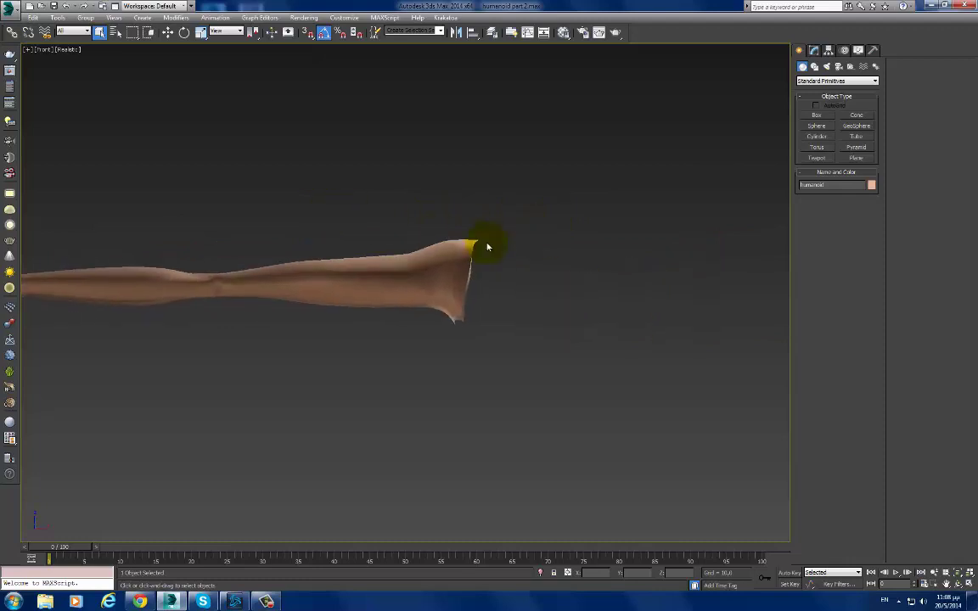
pyautogui.scroll(2, 488, 247)
pyautogui.press('2')
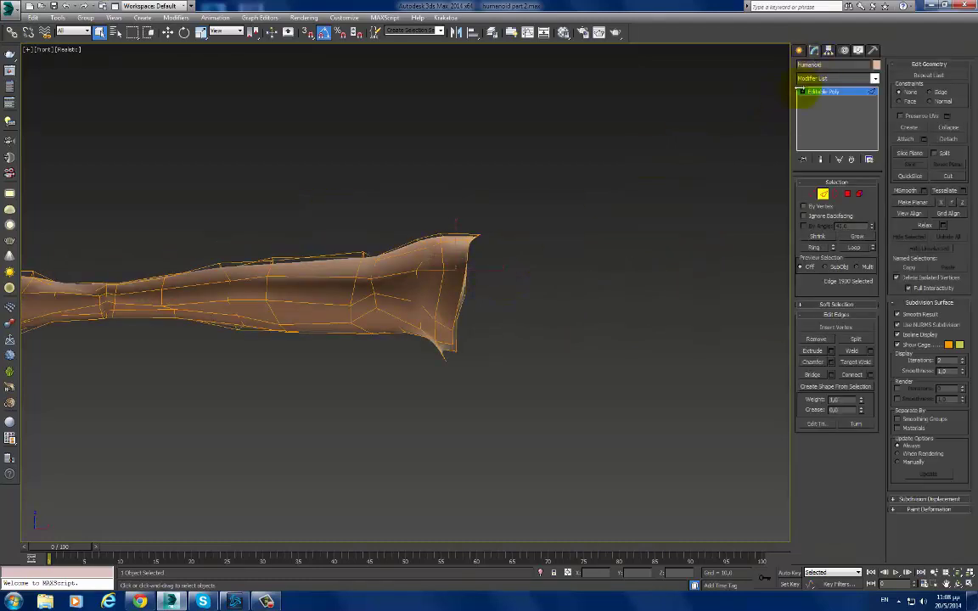
pyautogui.scroll(2, 429, 252)
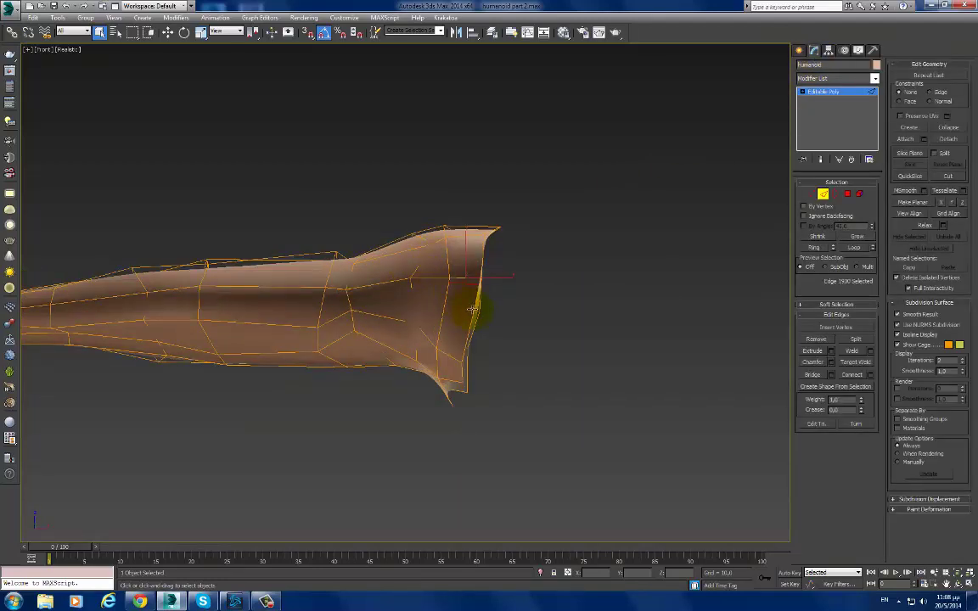
pyautogui.press('w')
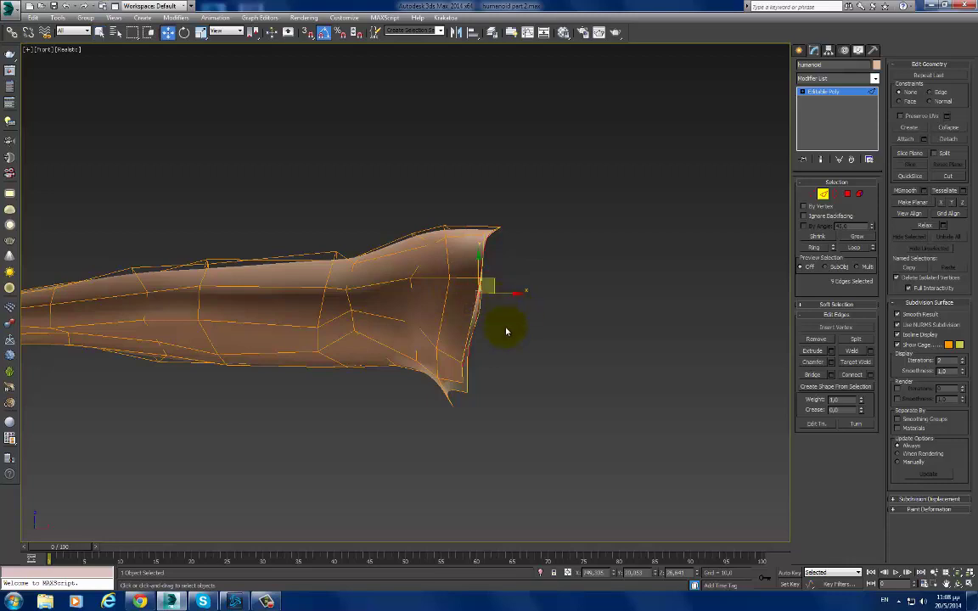
pyautogui.moveTo(506, 331); pyautogui.dragTo(482, 283, button='middle')
# Step: Select the lower-tip vertex, then push the shoulder end's edge loop right and up
pyautogui.press('1')
pyautogui.click(445, 336)
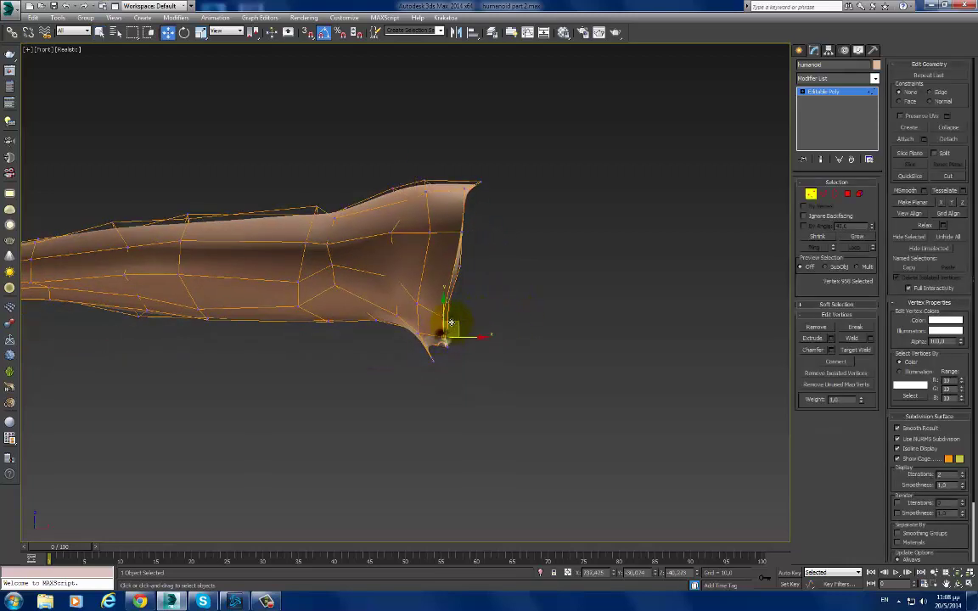
pyautogui.press('2')
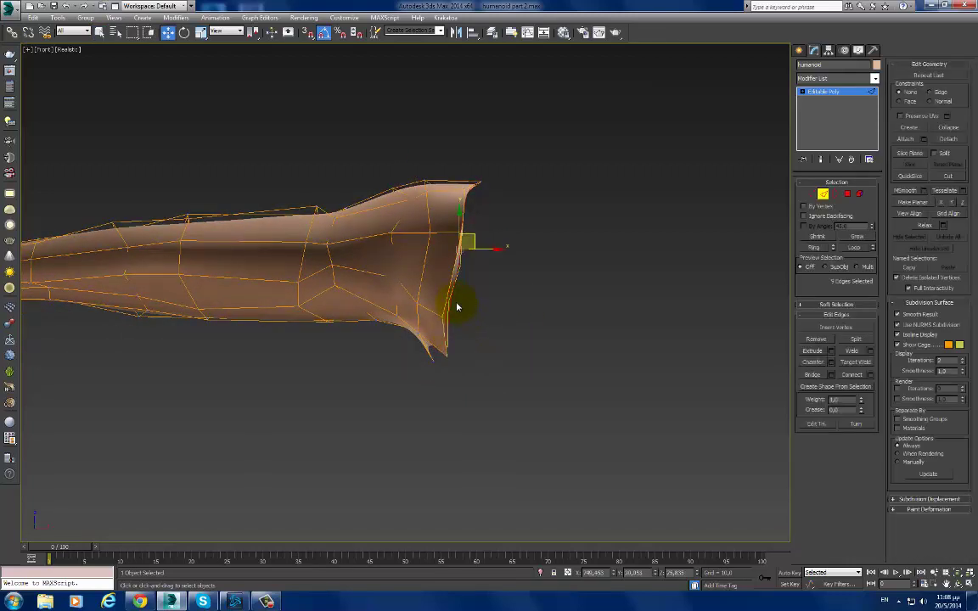
pyautogui.moveTo(480, 245); pyautogui.dragTo(506, 226)
pyautogui.scroll(2, 503, 212)
pyautogui.scroll(2, 505, 191)
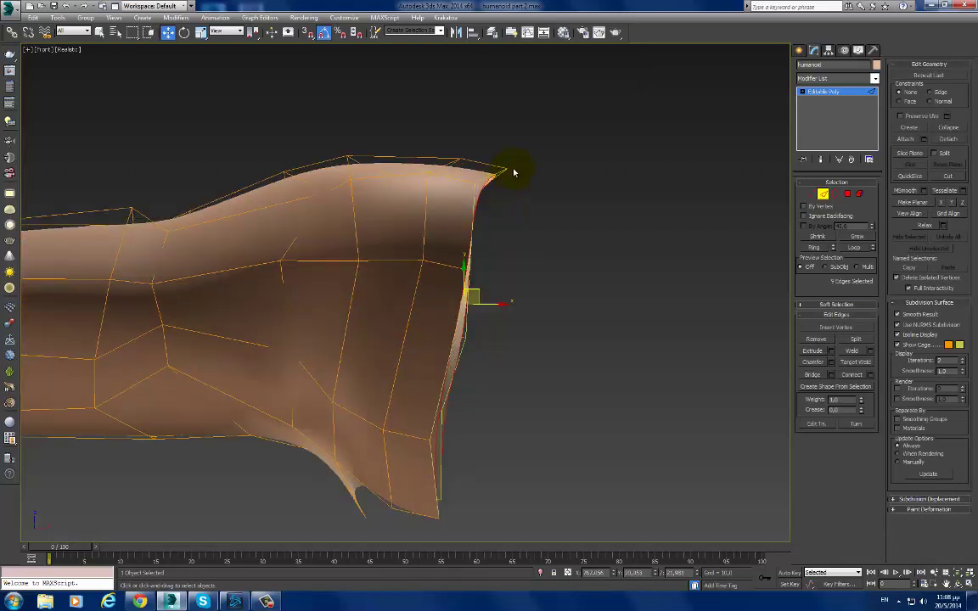
# Step: Select the top and lower rim edges and pull the lower rim right to straighten it
pyautogui.click(465, 228)
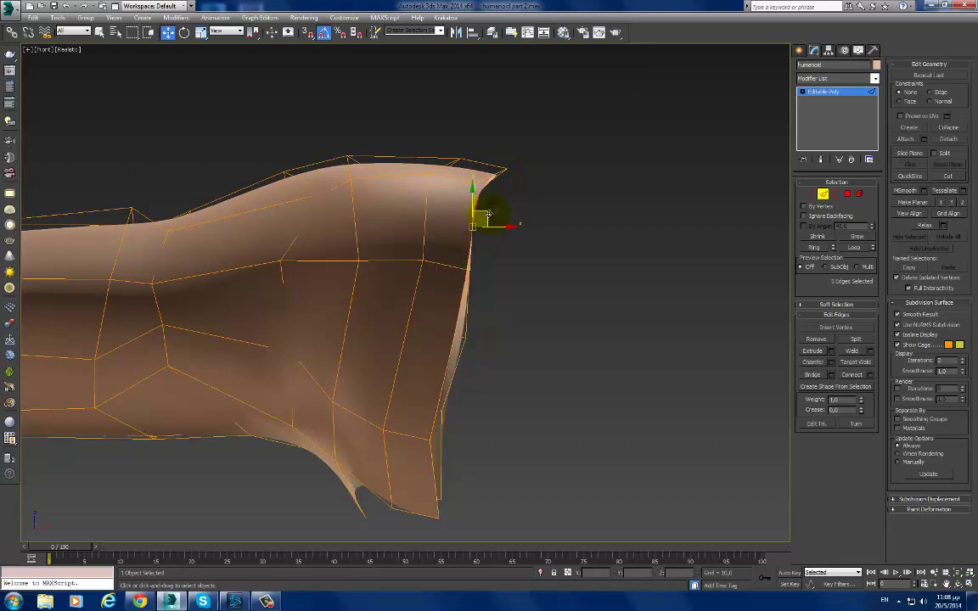
pyautogui.moveTo(525, 220); pyautogui.dragTo(545, 222, button='middle')
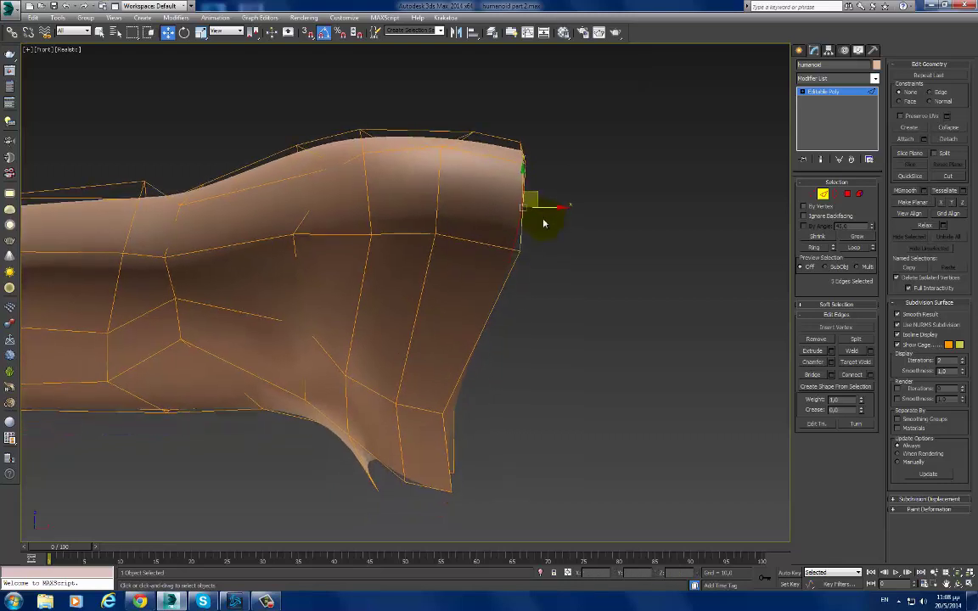
pyautogui.click(461, 440)
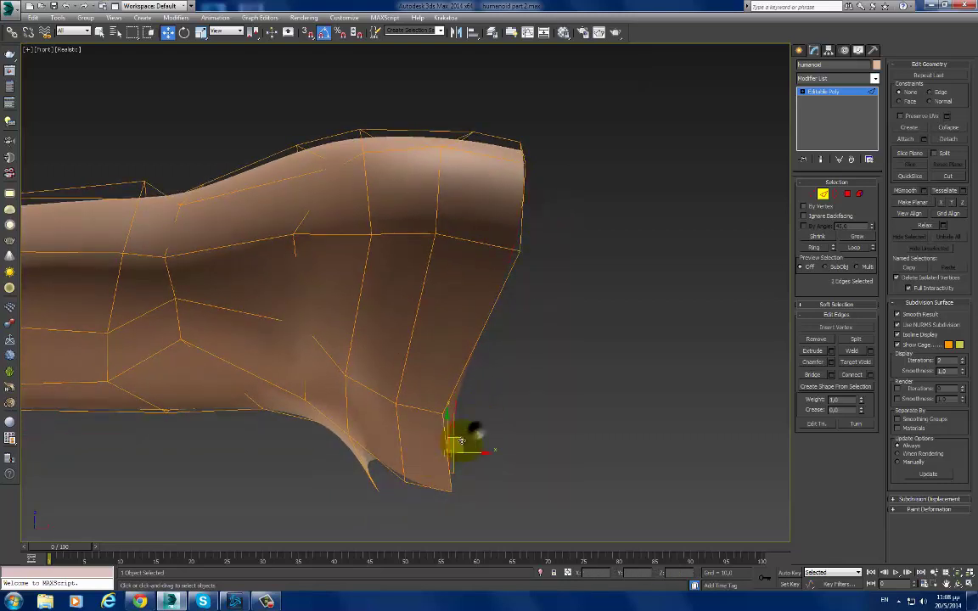
pyautogui.moveTo(461, 436); pyautogui.dragTo(531, 445)
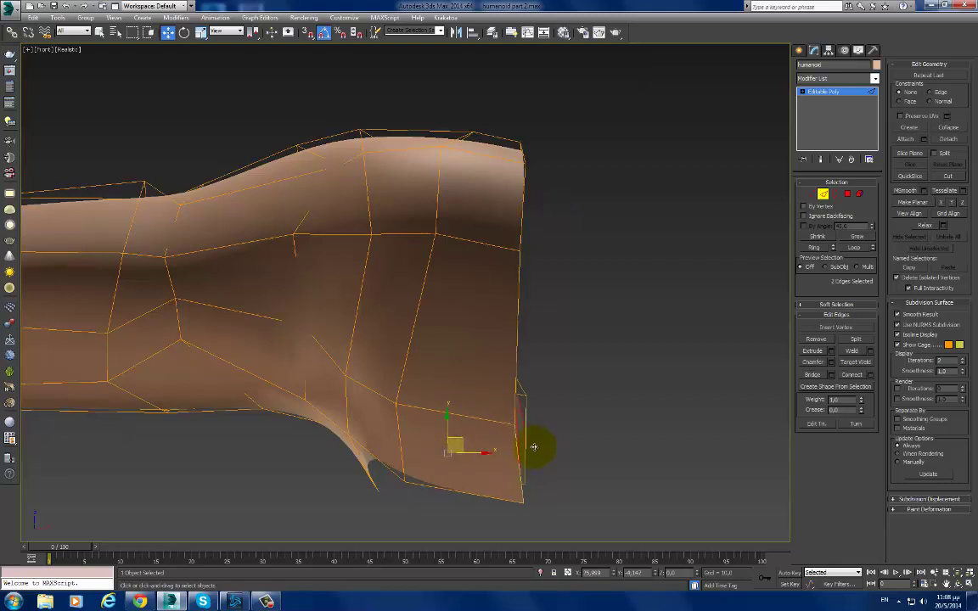
pyautogui.moveTo(534, 448); pyautogui.dragTo(545, 398, button='middle')
# Step: Lower two upper shoulder edges and move their meeting vertex right onto the end rim
pyautogui.click(473, 383)
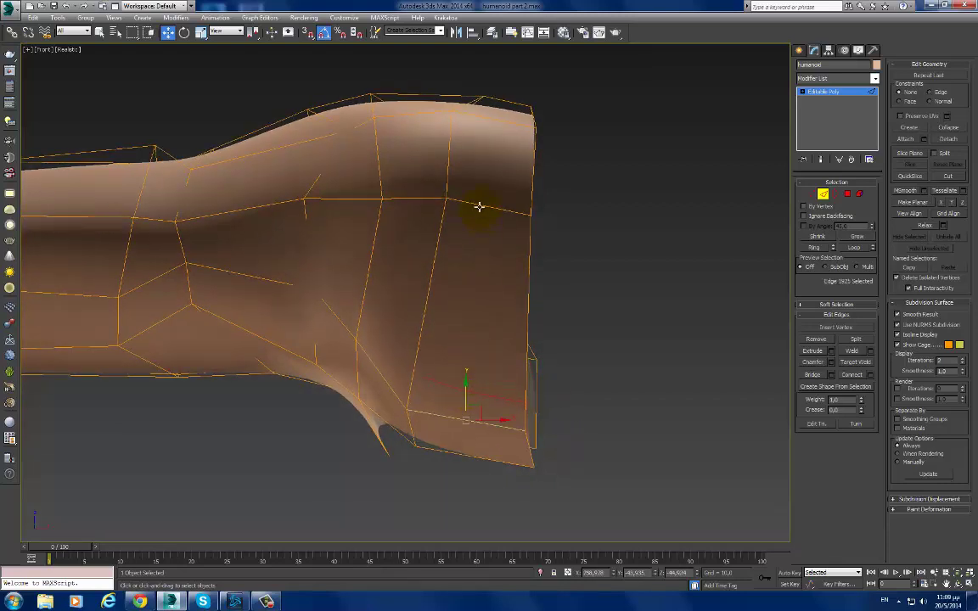
pyautogui.moveTo(479, 206); pyautogui.dragTo(480, 252)
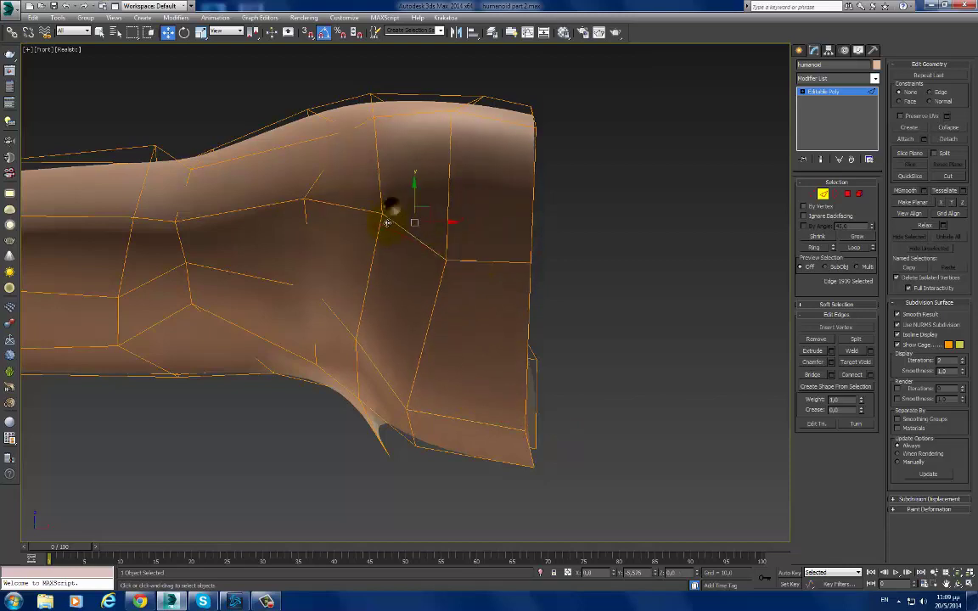
pyautogui.moveTo(387, 201); pyautogui.dragTo(380, 240)
pyautogui.press('1')
pyautogui.click(450, 288)
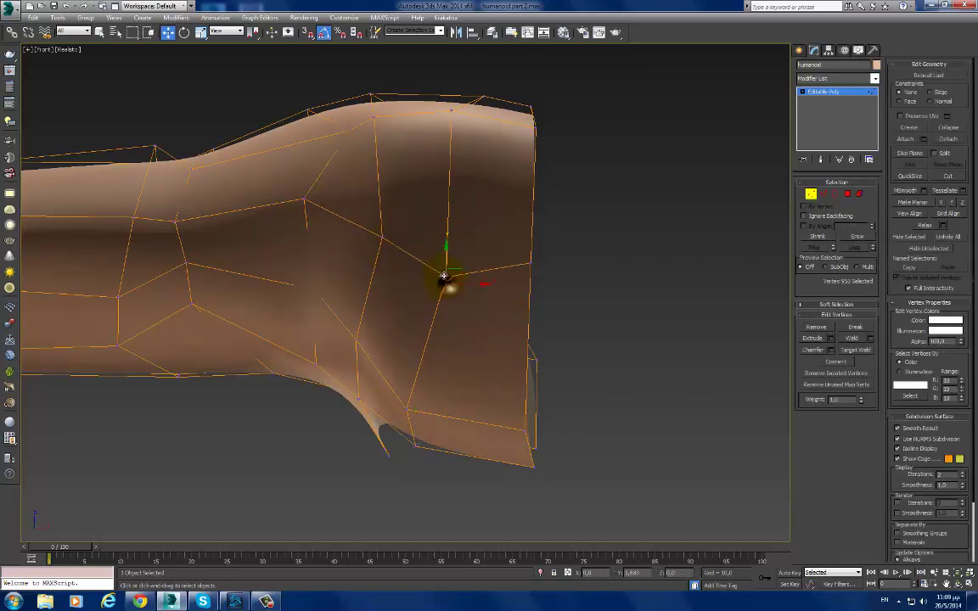
pyautogui.moveTo(517, 267); pyautogui.dragTo(530, 266)
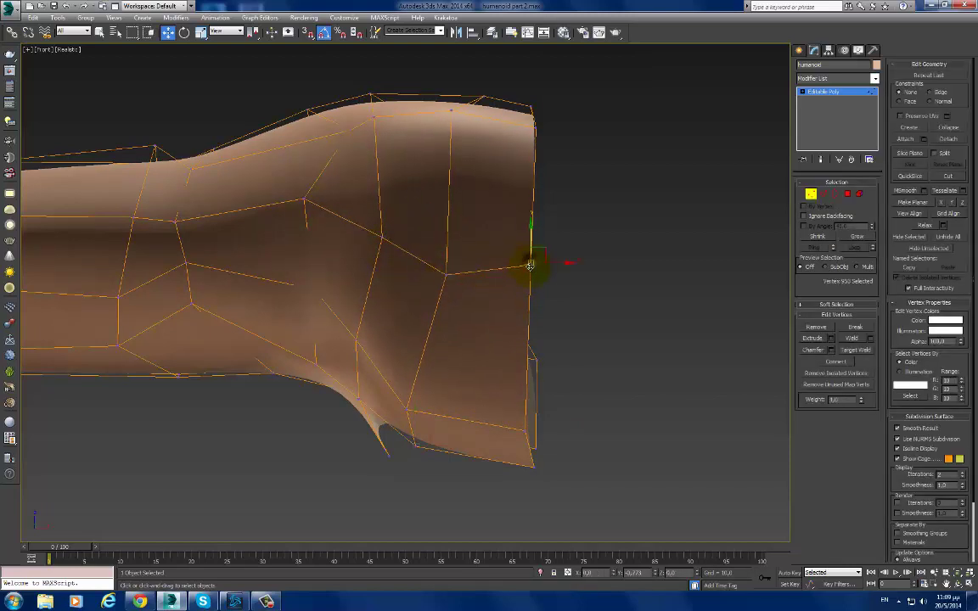
pyautogui.click(69, 51)
# Step: Switch the viewport to plain Shaded display and orbit away from the front view
pyautogui.click(82, 71)
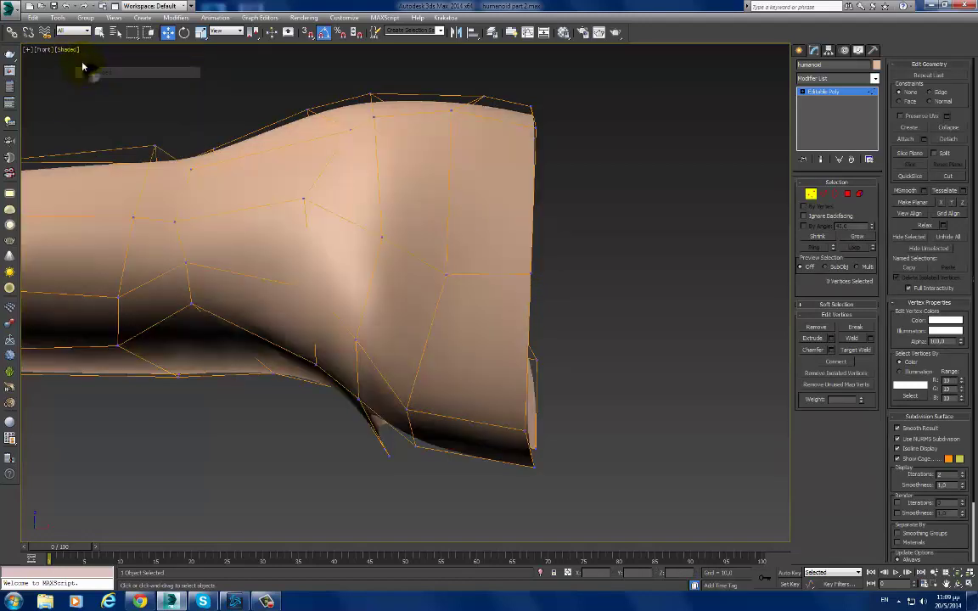
pyautogui.moveTo(227, 191)
pyautogui.keyDown('alt'); pyautogui.mouseDown(button='middle')
pyautogui.moveTo(214, 261)
pyautogui.moveTo(382, 328)
pyautogui.mouseUp(button='middle'); pyautogui.keyUp('alt')
pyautogui.scroll(5, 349, 273)
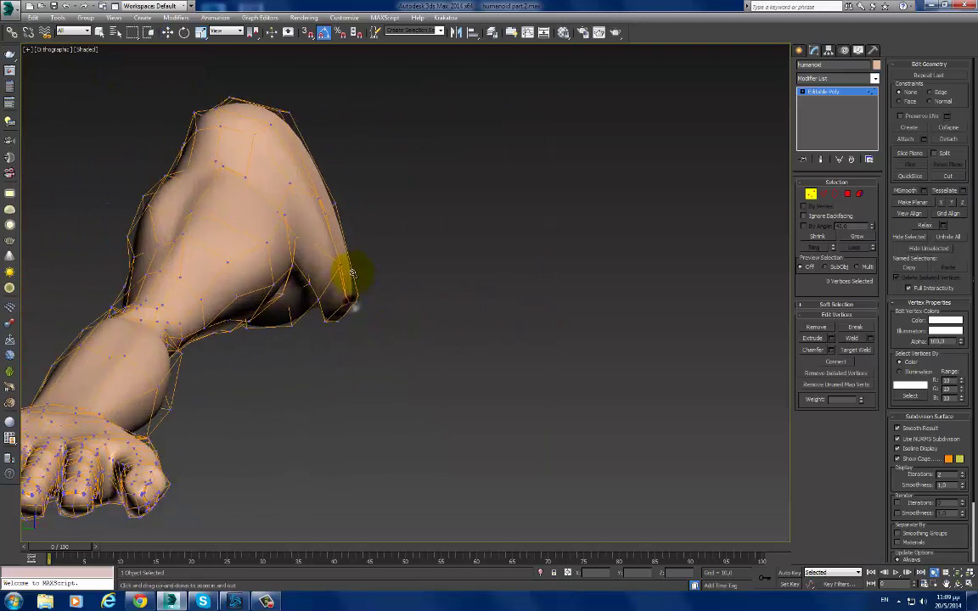
# Step: Select edges at the shoulder's lower tip and lower them with the Move gizmo
pyautogui.press('w')
pyautogui.click(350, 297)
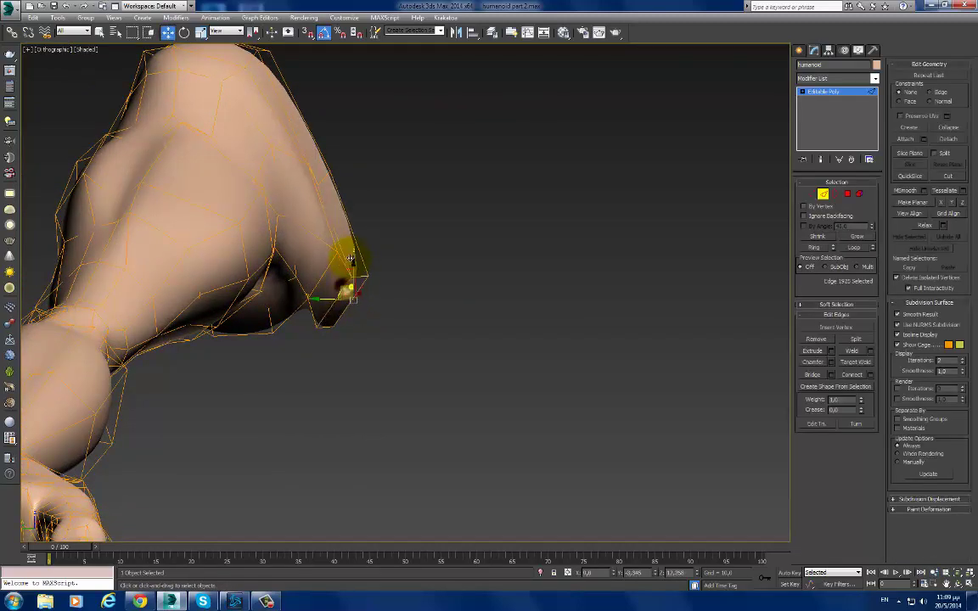
pyautogui.keyDown('alt'); pyautogui.moveTo(356, 251); pyautogui.dragTo(323, 219, button='middle'); pyautogui.keyUp('alt')
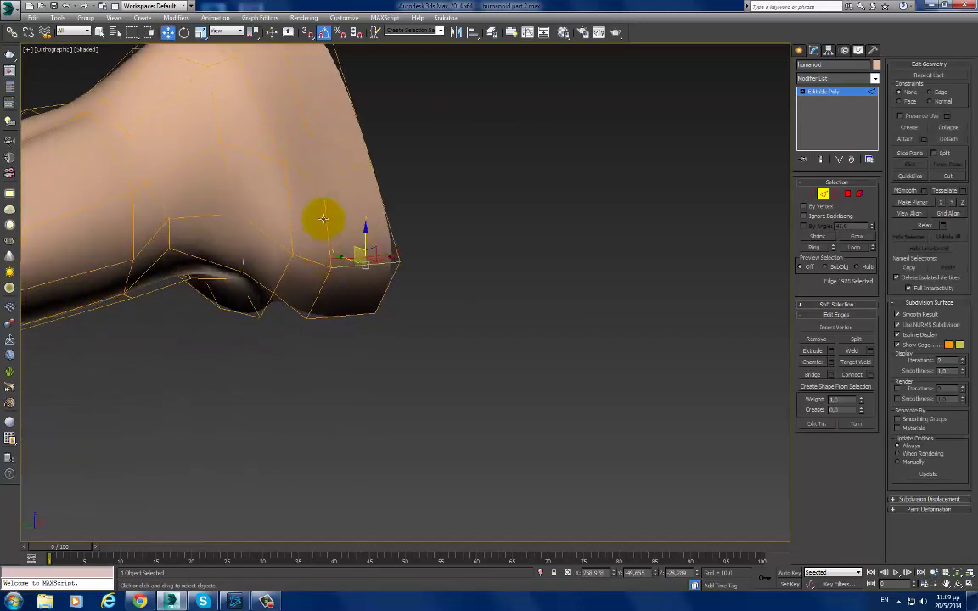
pyautogui.click(343, 163)
pyautogui.moveTo(376, 203)
pyautogui.keyDown('alt'); pyautogui.mouseDown(button='middle')
pyautogui.moveTo(367, 202)
pyautogui.moveTo(389, 245)
pyautogui.moveTo(437, 272)
pyautogui.moveTo(450, 268)
pyautogui.moveTo(356, 294)
pyautogui.moveTo(366, 297)
pyautogui.moveTo(390, 251)
pyautogui.mouseUp(button='middle'); pyautogui.keyUp('alt')
pyautogui.click(361, 293)
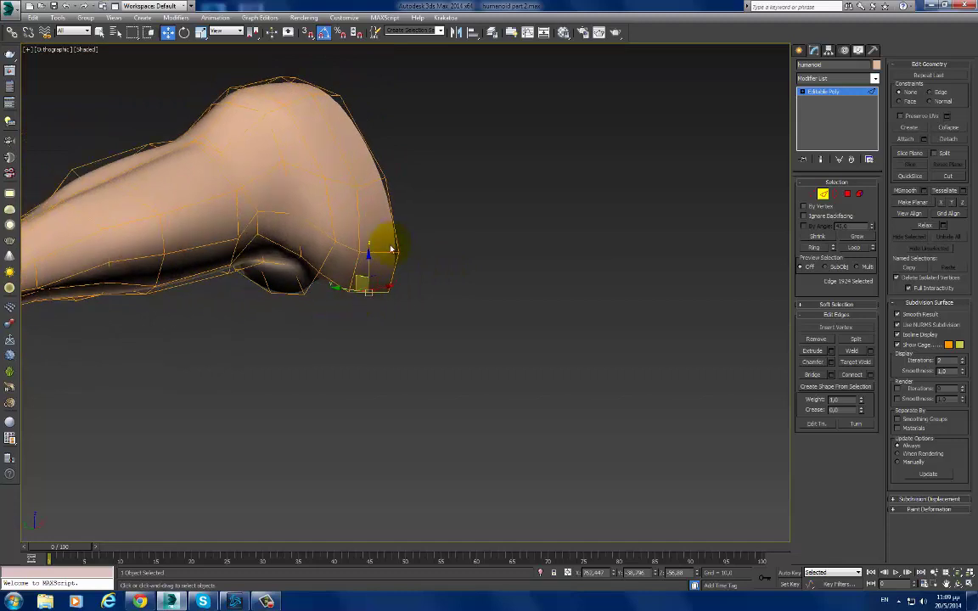
pyautogui.moveTo(384, 253); pyautogui.dragTo(373, 253)
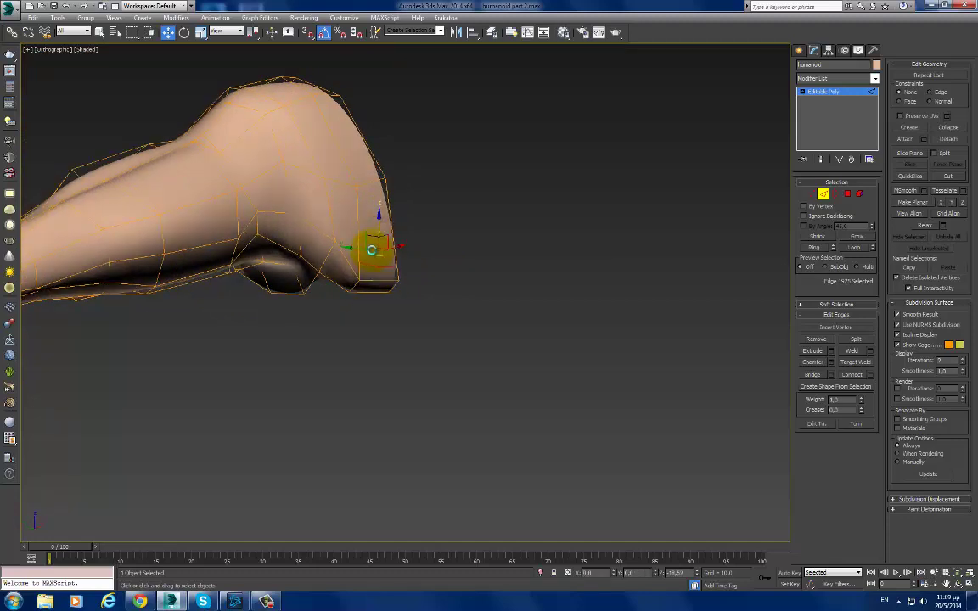
pyautogui.keyDown('alt'); pyautogui.moveTo(374, 252); pyautogui.dragTo(390, 292, button='middle'); pyautogui.keyUp('alt')
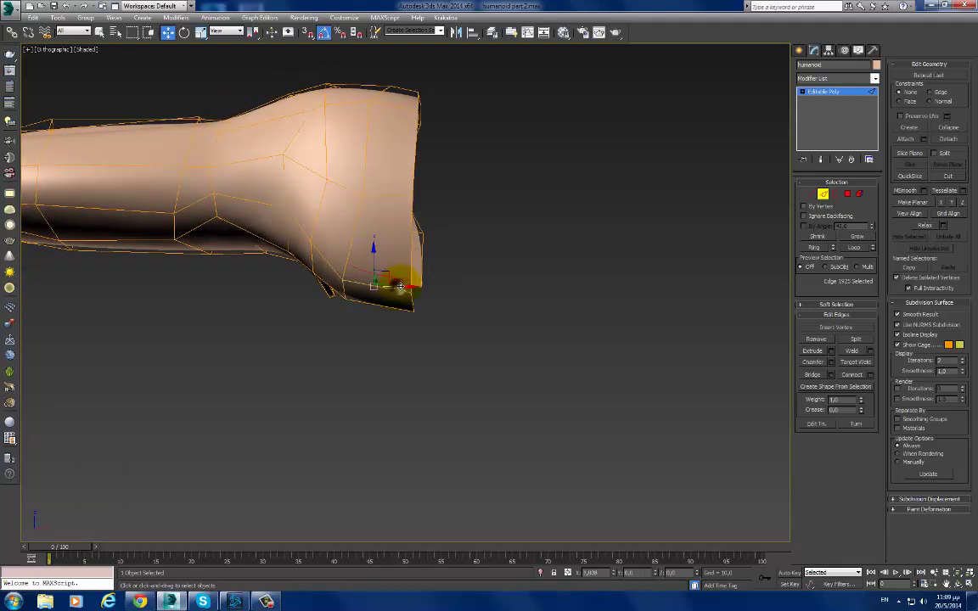
# Step: Select a vertex near the lower tip in Vertex mode and view it from an angled side
pyautogui.press('1')
pyautogui.click(344, 279)
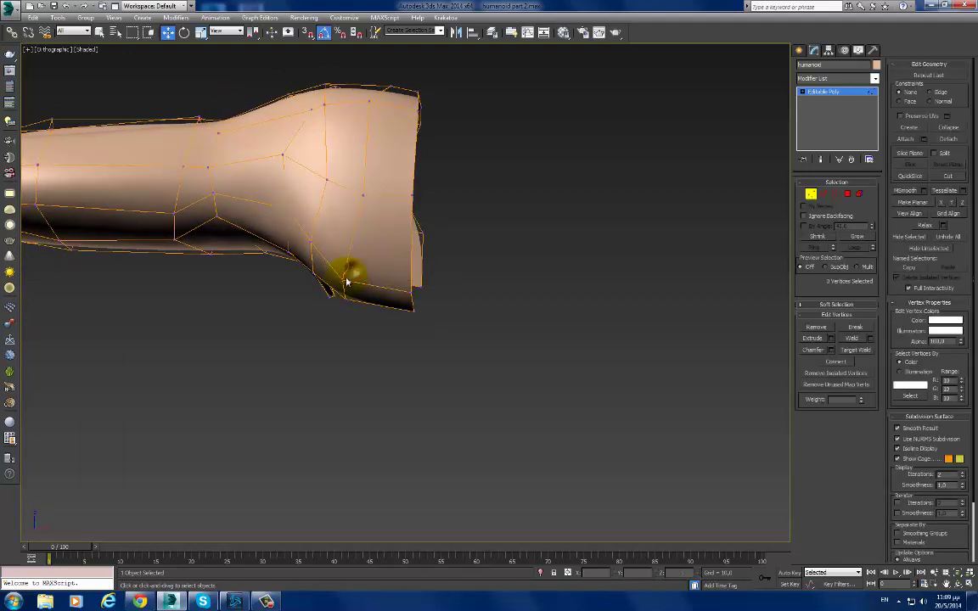
pyautogui.keyDown('alt'); pyautogui.moveTo(349, 262); pyautogui.dragTo(493, 284, button='middle'); pyautogui.keyUp('alt')
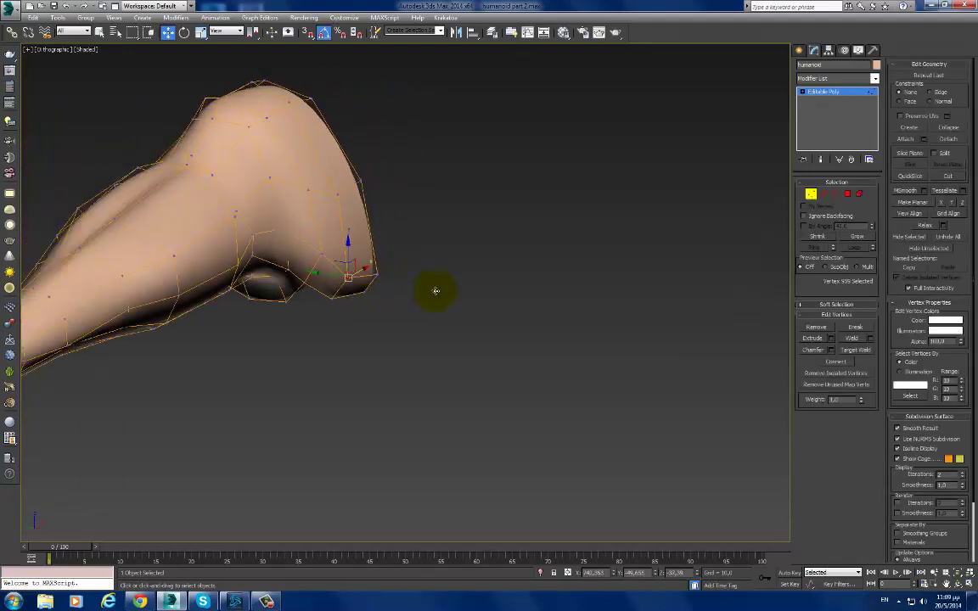
pyautogui.moveTo(295, 289)
pyautogui.keyDown('alt'); pyautogui.mouseDown(button='middle')
pyautogui.moveTo(286, 222)
pyautogui.moveTo(283, 236)
pyautogui.mouseUp(button='middle'); pyautogui.keyUp('alt')
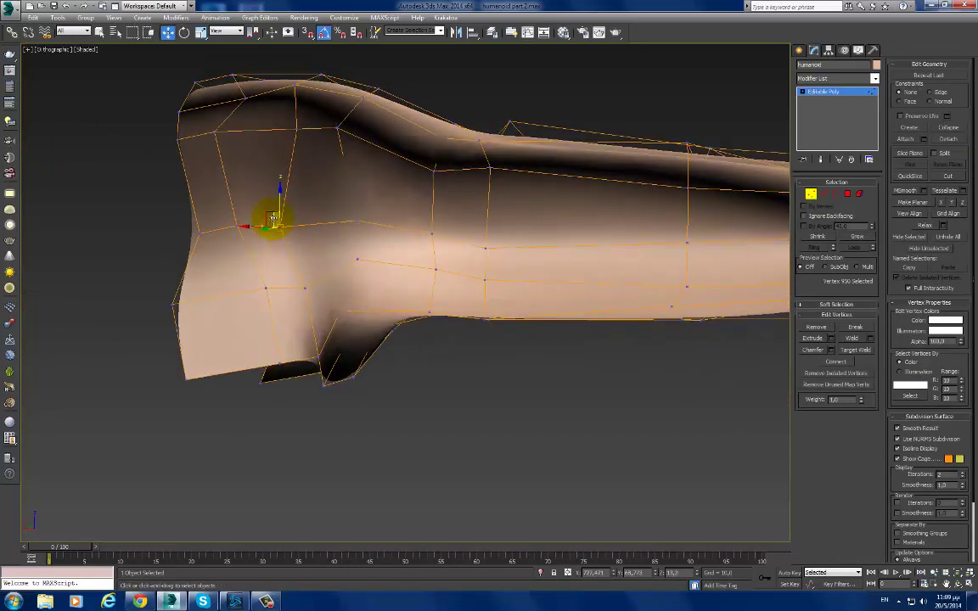
# Step: Select several edges around the shoulder in Edge mode
pyautogui.press('2')
pyautogui.click(249, 274)
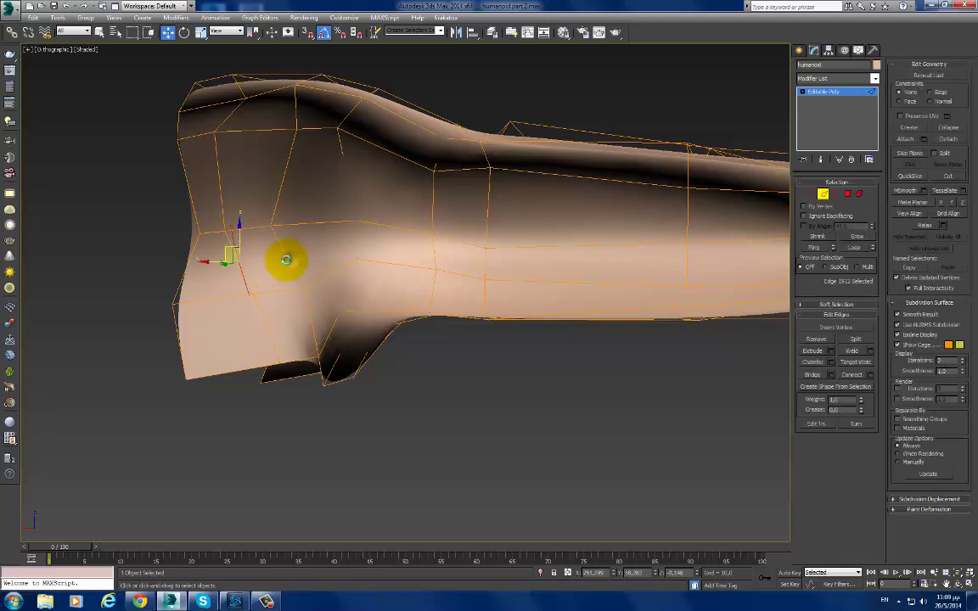
pyautogui.click(278, 260)
pyautogui.moveTo(263, 280)
pyautogui.keyDown('alt'); pyautogui.mouseDown(button='middle')
pyautogui.moveTo(247, 266)
pyautogui.moveTo(298, 268)
pyautogui.moveTo(306, 226)
pyautogui.mouseUp(button='middle'); pyautogui.keyUp('alt')
pyautogui.click(220, 268)
pyautogui.click(261, 261)
# Step: Nudge upper shoulder vertices, pulling the top-edge vertex down slightly
pyautogui.press('1')
pyautogui.click(300, 208)
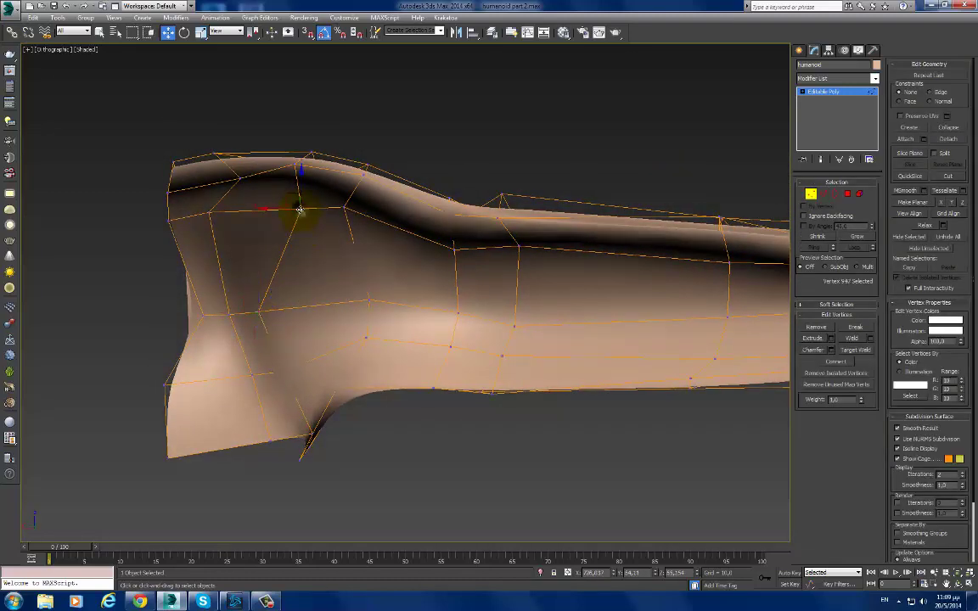
pyautogui.moveTo(294, 197); pyautogui.dragTo(296, 199)
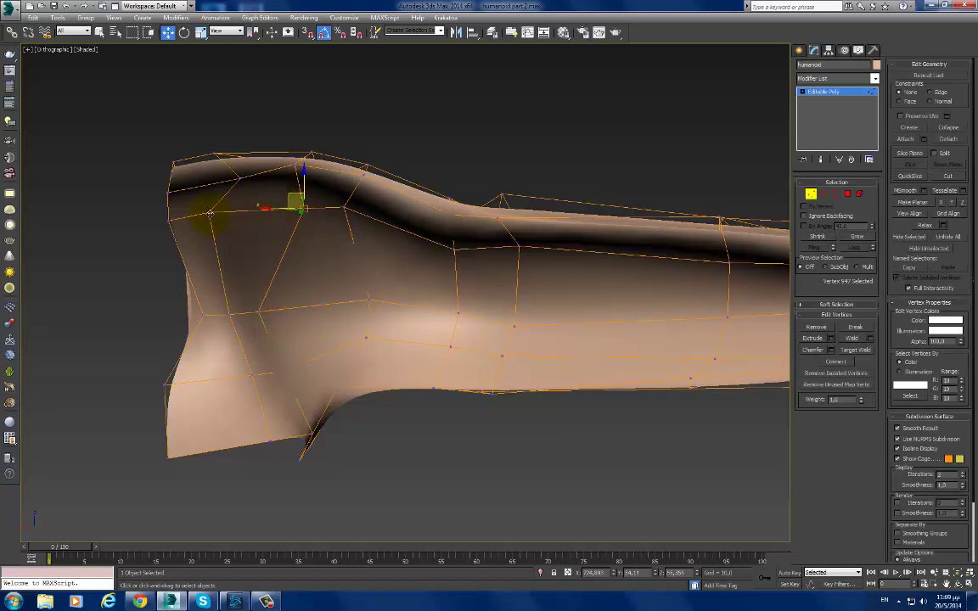
pyautogui.click(210, 214)
pyautogui.keyDown('alt'); pyautogui.moveTo(256, 218); pyautogui.dragTo(264, 211, button='middle'); pyautogui.keyUp('alt')
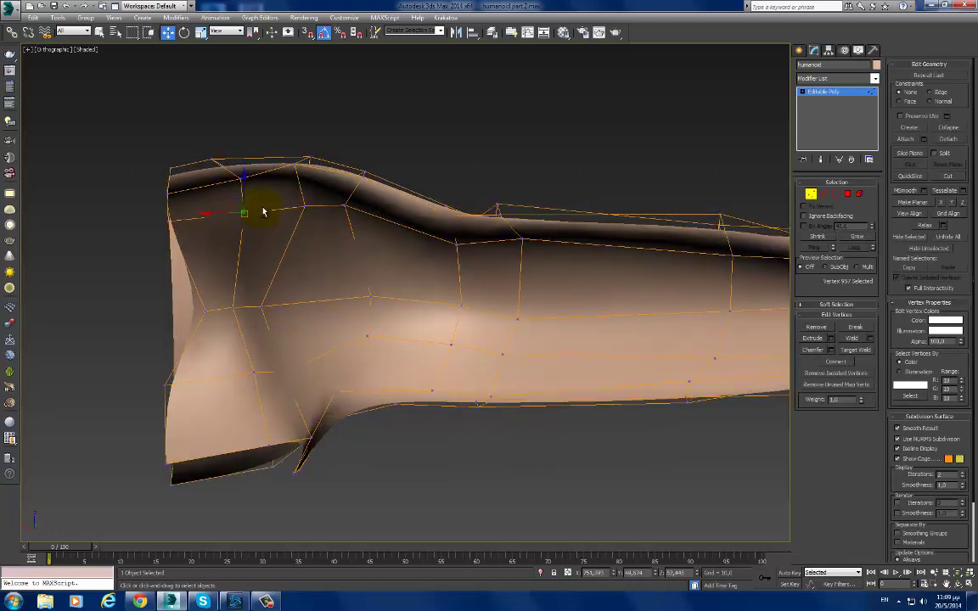
pyautogui.click(236, 169)
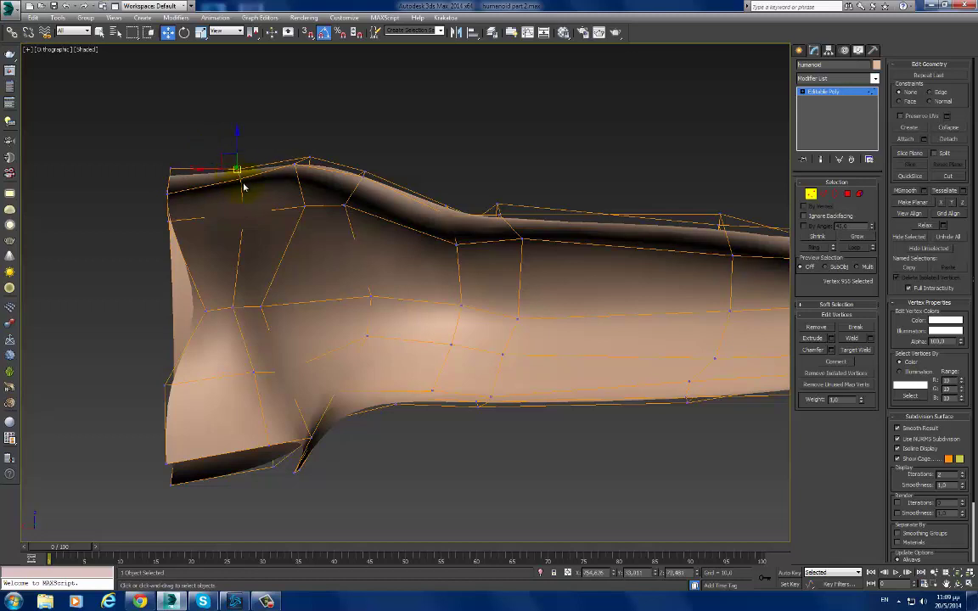
pyautogui.moveTo(238, 179); pyautogui.dragTo(240, 186)
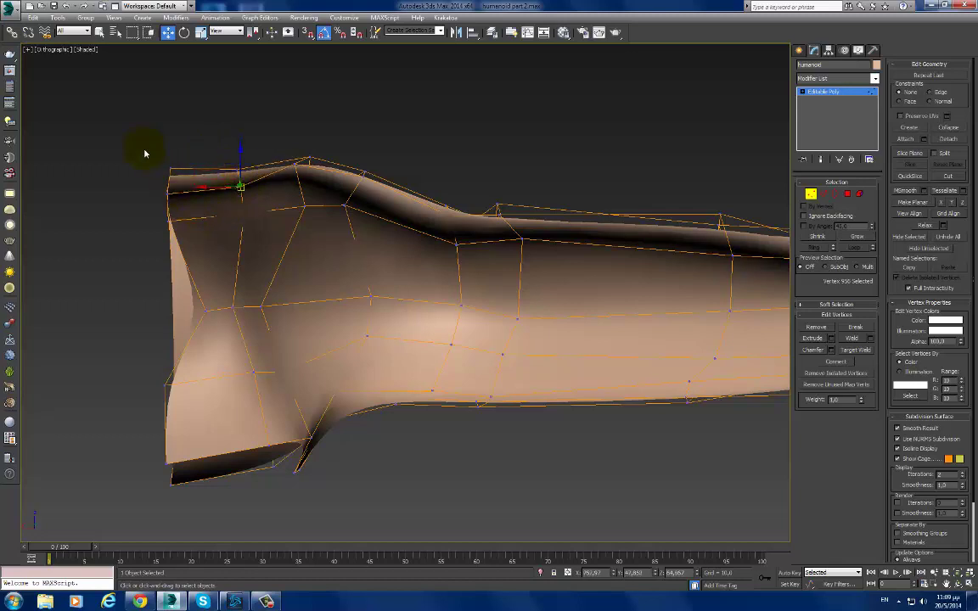
# Step: Box-select the three top-corner vertices and a left-edge vertex, then orbit out to the whole arm
pyautogui.moveTo(143, 149); pyautogui.dragTo(192, 206)
pyautogui.keyDown('alt'); pyautogui.moveTo(241, 200); pyautogui.dragTo(212, 327, button='middle'); pyautogui.keyUp('alt')
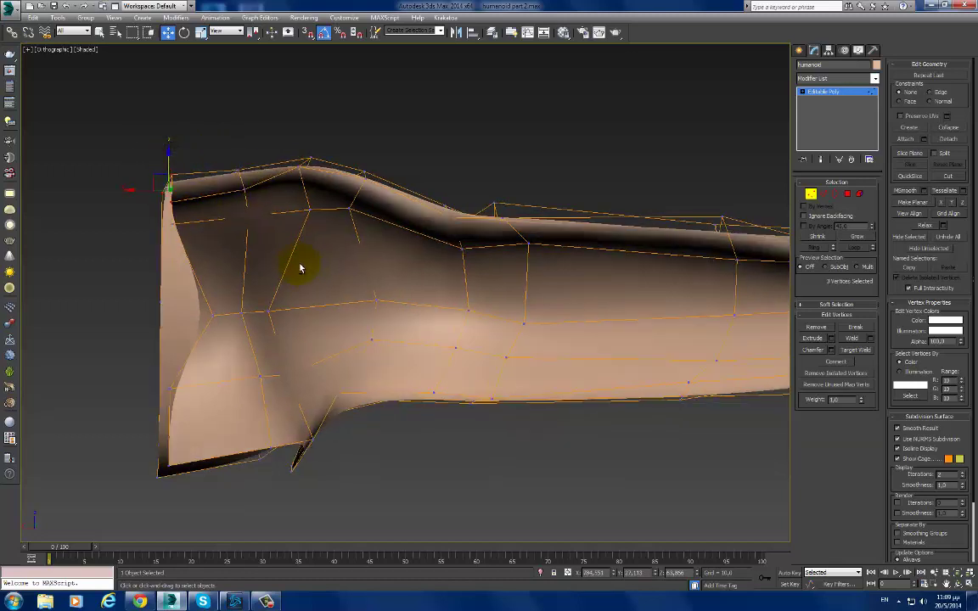
pyautogui.click(202, 317)
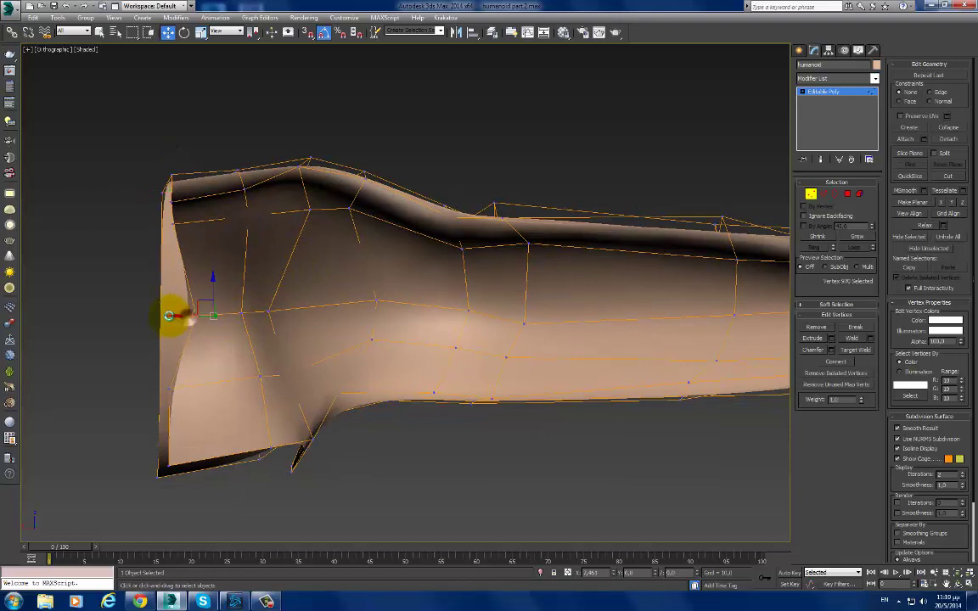
pyautogui.keyDown('alt'); pyautogui.moveTo(188, 328); pyautogui.dragTo(207, 339, button='middle'); pyautogui.keyUp('alt')
pyautogui.scroll(-5, 452, 339)
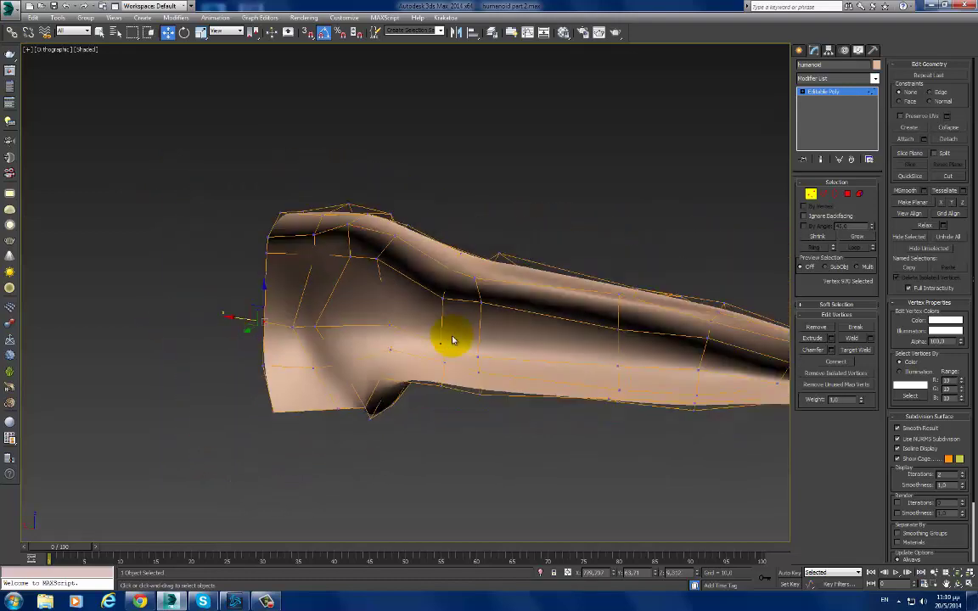
pyautogui.moveTo(488, 323)
pyautogui.keyDown('alt'); pyautogui.mouseDown(button='middle')
pyautogui.moveTo(360, 332)
pyautogui.moveTo(262, 163)
pyautogui.mouseUp(button='middle'); pyautogui.keyUp('alt')
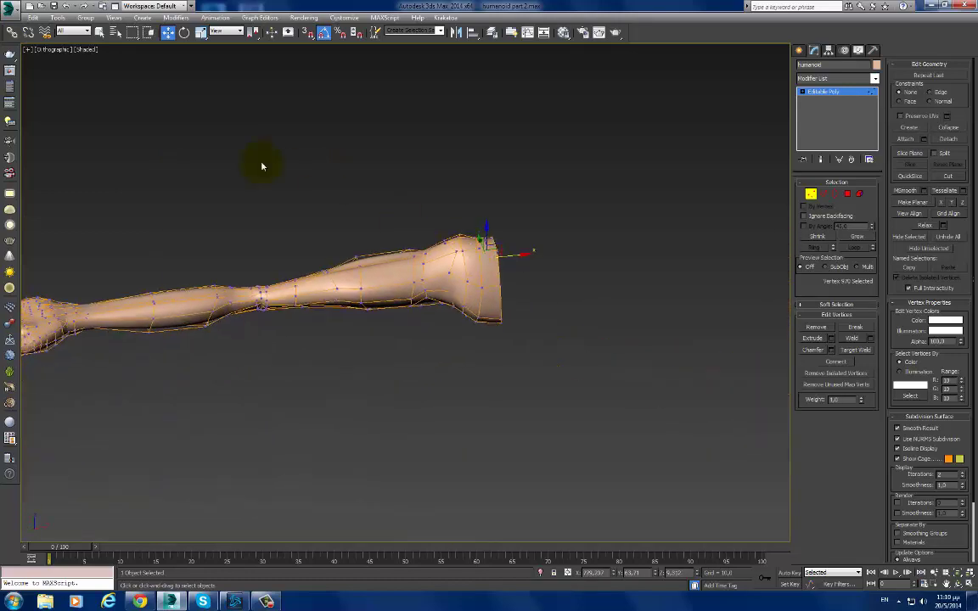
pyautogui.click(93, 50)
pyautogui.moveTo(141, 200)
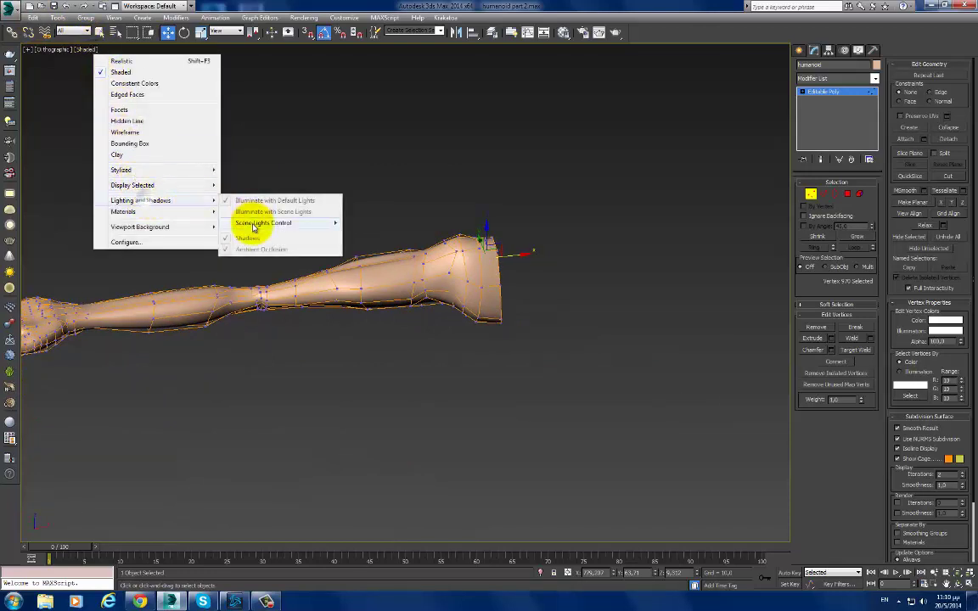
# Step: Switch to Realistic shading with Lighting and Shadows, zooming onto the shoulder underside in Edge mode
pyautogui.click(120, 62)
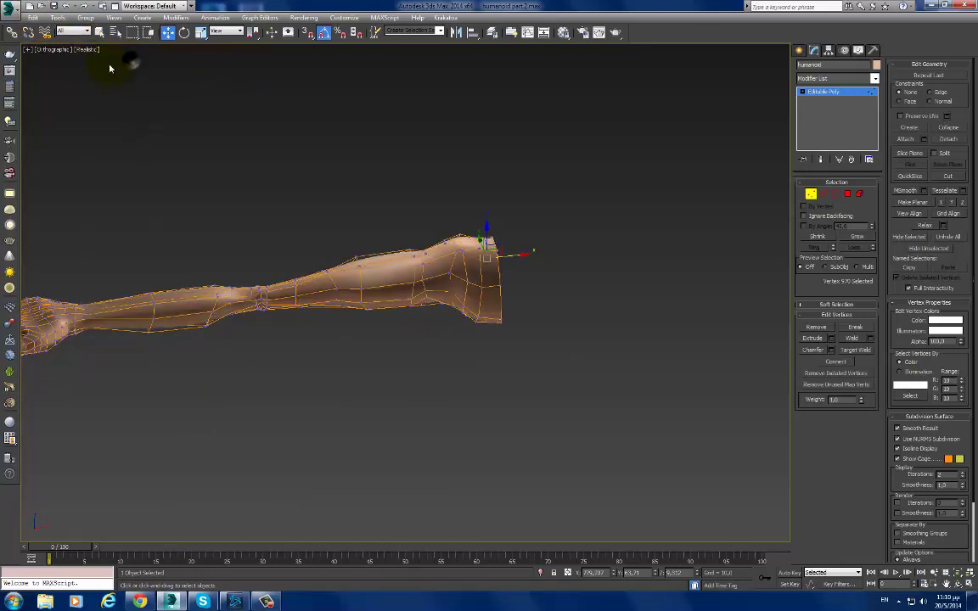
pyautogui.click(93, 50)
pyautogui.moveTo(138, 200)
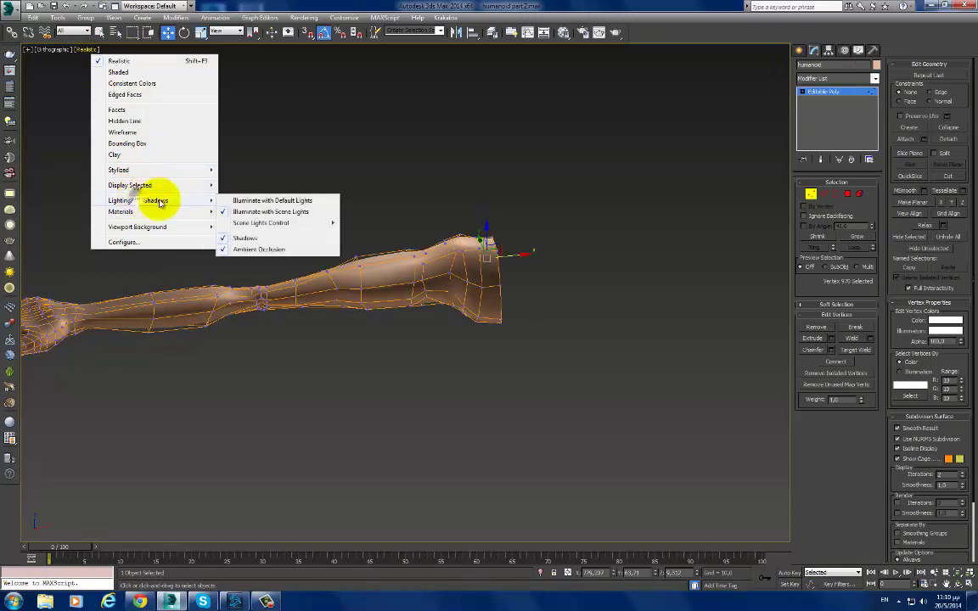
pyautogui.click(274, 206)
pyautogui.moveTo(312, 236)
pyautogui.keyDown('alt'); pyautogui.mouseDown(button='middle')
pyautogui.moveTo(505, 290)
pyautogui.moveTo(606, 283)
pyautogui.moveTo(361, 285)
pyautogui.moveTo(430, 333)
pyautogui.moveTo(516, 264)
pyautogui.moveTo(502, 218)
pyautogui.moveTo(371, 246)
pyautogui.moveTo(458, 343)
pyautogui.moveTo(431, 337)
pyautogui.moveTo(457, 315)
pyautogui.moveTo(484, 327)
pyautogui.mouseUp(button='middle'); pyautogui.keyUp('alt')
pyautogui.scroll(5, 458, 343)
pyautogui.press('2')
pyautogui.press('w')
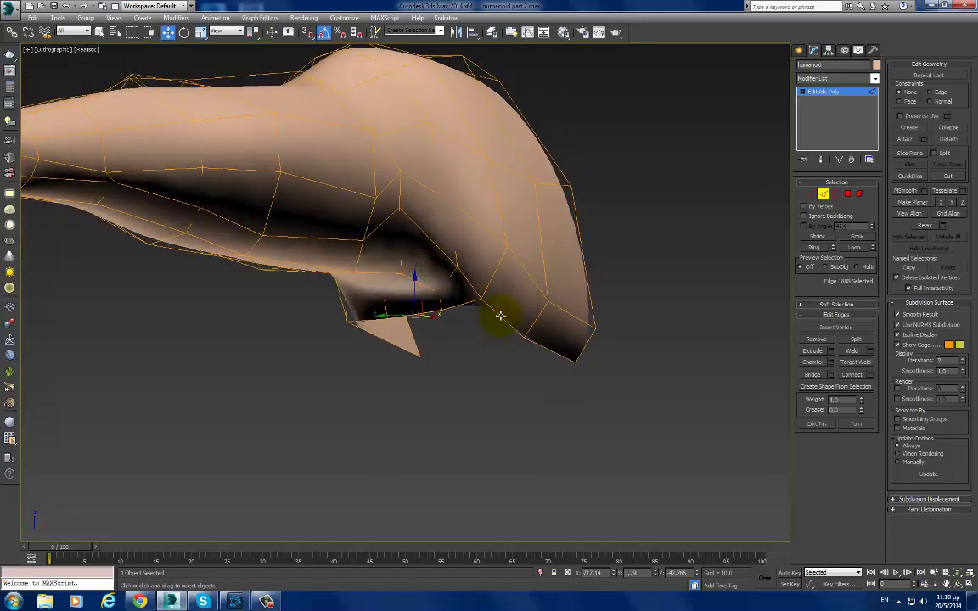
# Step: Select the arm's edge loop and turn off NURMS smoothing from the quad menu
pyautogui.doubleClick(500, 316)
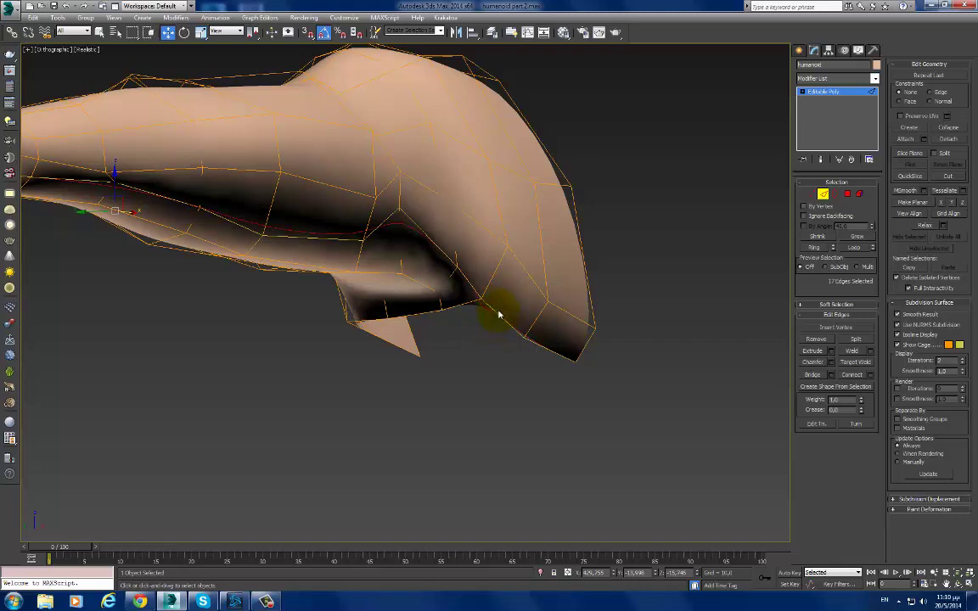
pyautogui.rightClick(528, 273)
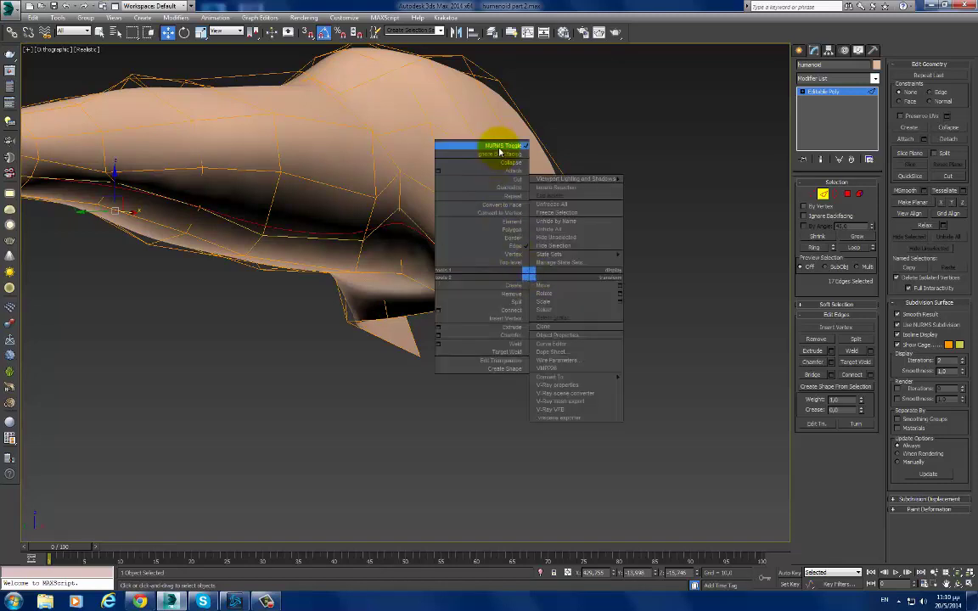
pyautogui.click(497, 150)
# Step: Select the edges around the gap under the shoulder and show Edged Faces
pyautogui.click(543, 349)
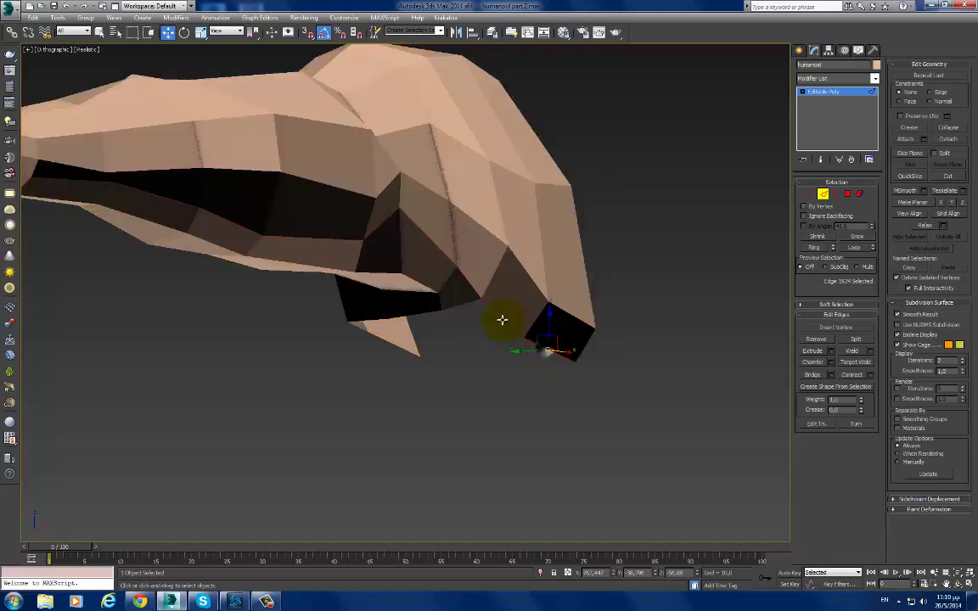
pyautogui.click(432, 310)
pyautogui.keyDown('alt'); pyautogui.moveTo(441, 302); pyautogui.dragTo(417, 311, button='middle'); pyautogui.keyUp('alt')
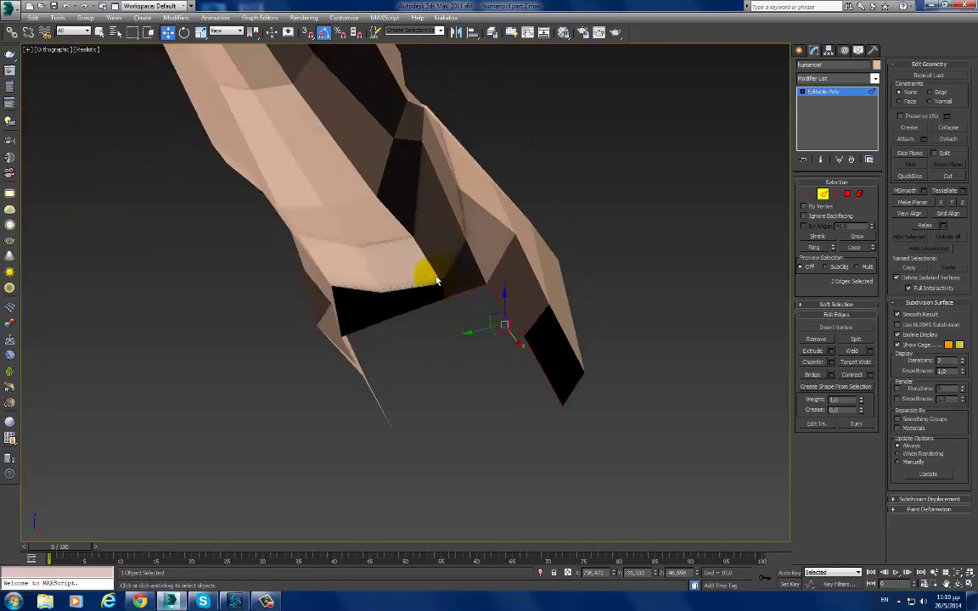
pyautogui.click(418, 311)
pyautogui.keyDown('ctrl'); pyautogui.click(415, 332); pyautogui.keyUp('ctrl')
pyautogui.moveTo(377, 325)
pyautogui.keyDown('alt'); pyautogui.mouseDown(button='middle')
pyautogui.moveTo(371, 306)
pyautogui.moveTo(322, 321)
pyautogui.mouseUp(button='middle'); pyautogui.keyUp('alt')
pyautogui.keyDown('ctrl'); pyautogui.click(343, 321); pyautogui.keyUp('ctrl')
pyautogui.press('F4')
pyautogui.keyDown('ctrl'); pyautogui.click(447, 352); pyautogui.keyUp('ctrl')
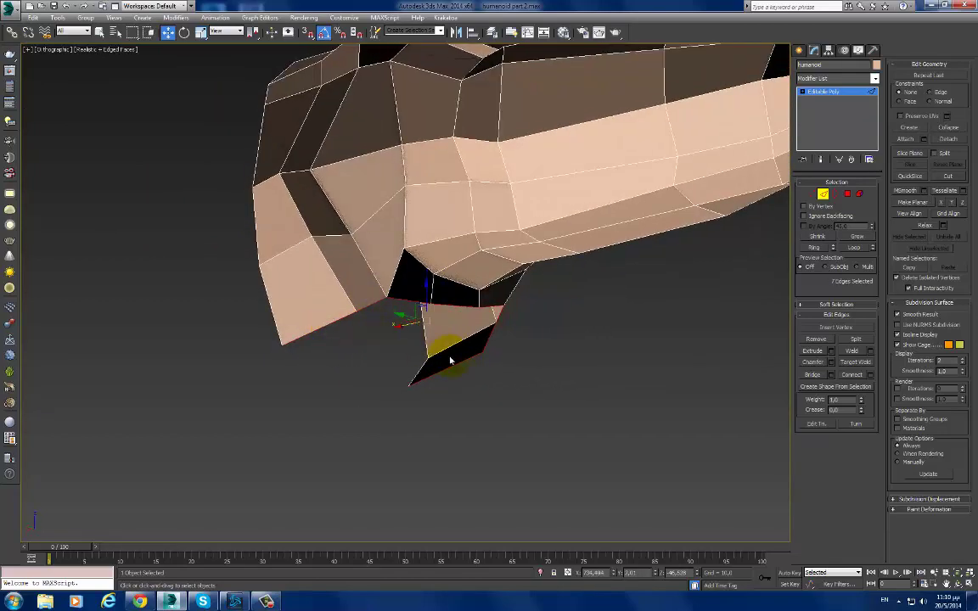
pyautogui.moveTo(449, 361)
pyautogui.keyDown('alt'); pyautogui.mouseDown(button='middle')
pyautogui.moveTo(349, 360)
pyautogui.moveTo(422, 319)
pyautogui.moveTo(491, 356)
pyautogui.moveTo(477, 359)
pyautogui.mouseUp(button='middle'); pyautogui.keyUp('alt')
# Step: Zoom into the Front view and select a vertex near the flap corner
pyautogui.press('f')
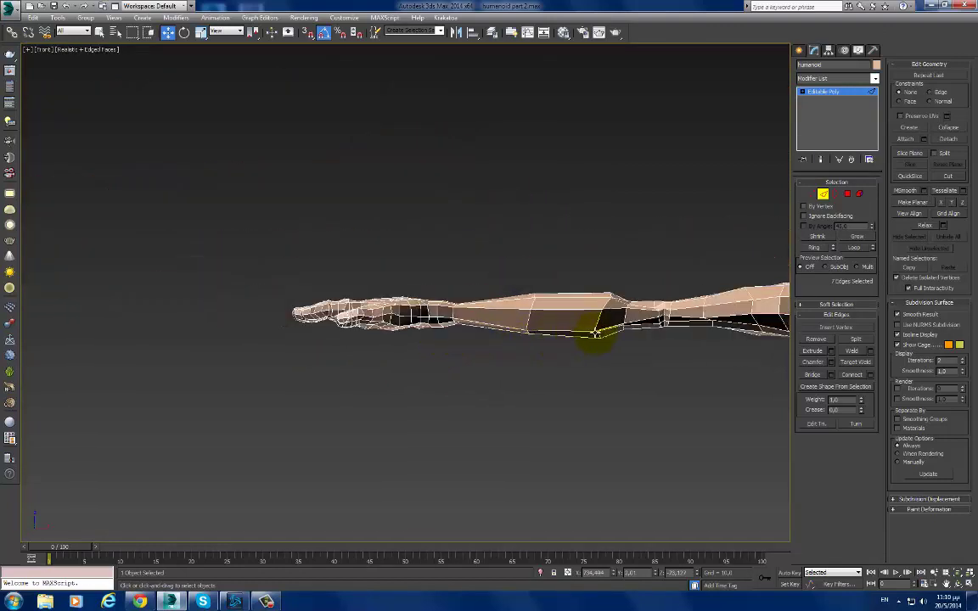
pyautogui.scroll(2, 535, 316)
pyautogui.scroll(3, 530, 312)
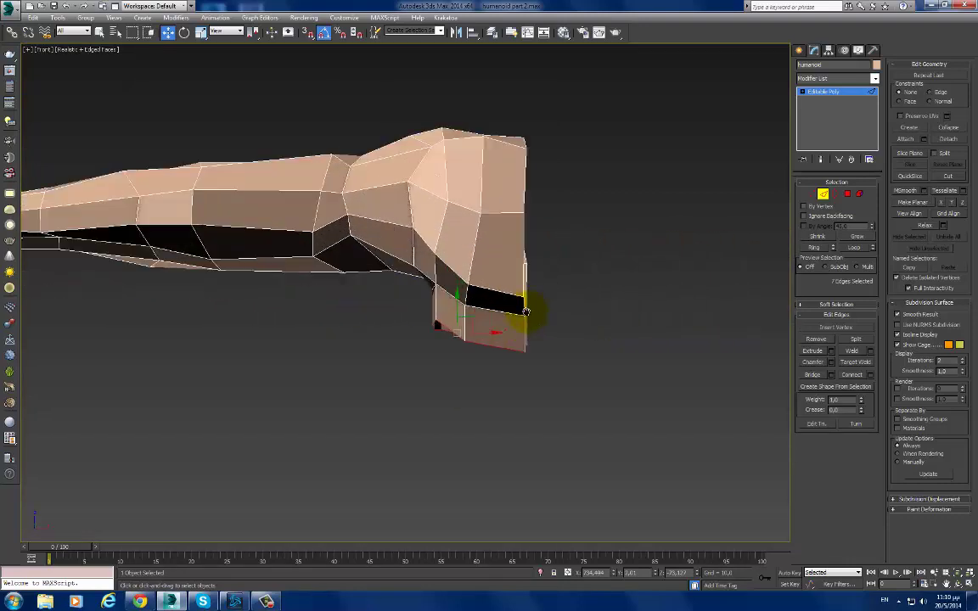
pyautogui.scroll(1, 489, 324)
pyautogui.press('1')
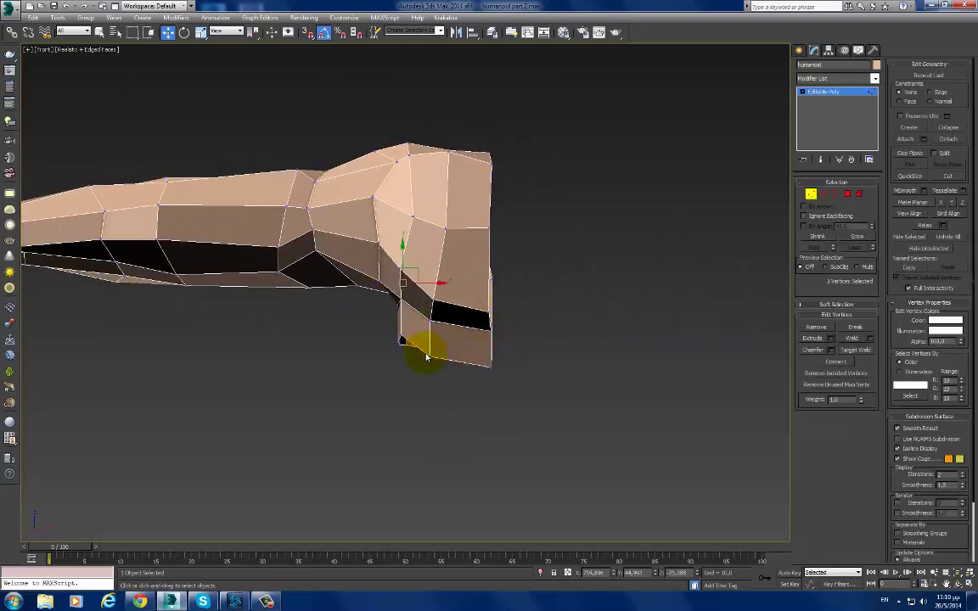
pyautogui.keyDown('ctrl'); pyautogui.click(400, 338); pyautogui.keyUp('ctrl')
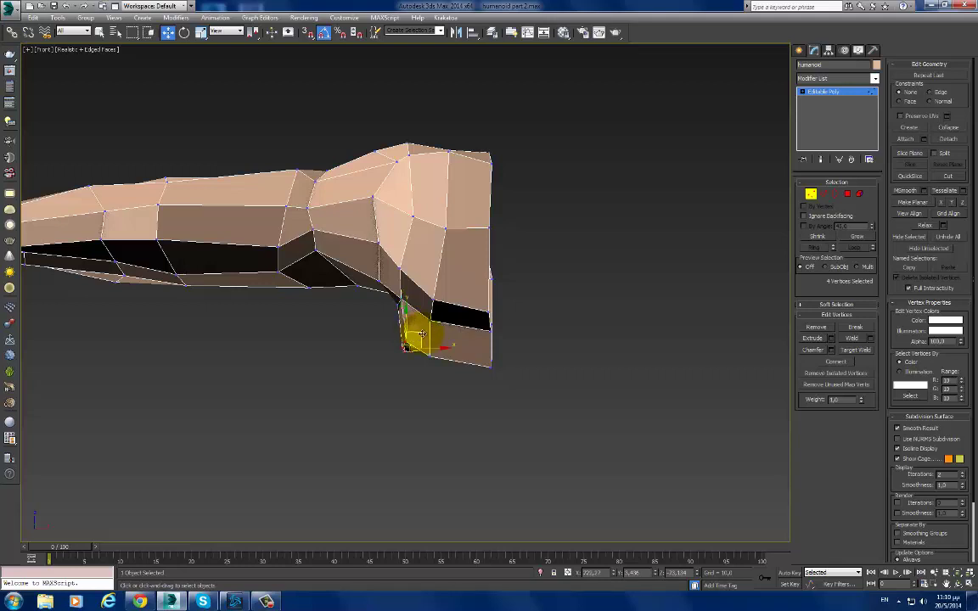
pyautogui.scroll(2, 412, 344)
# Step: Move the flap's bottom corner vertex right, then switch the view to wireframe
pyautogui.click(386, 362)
pyautogui.click(384, 362)
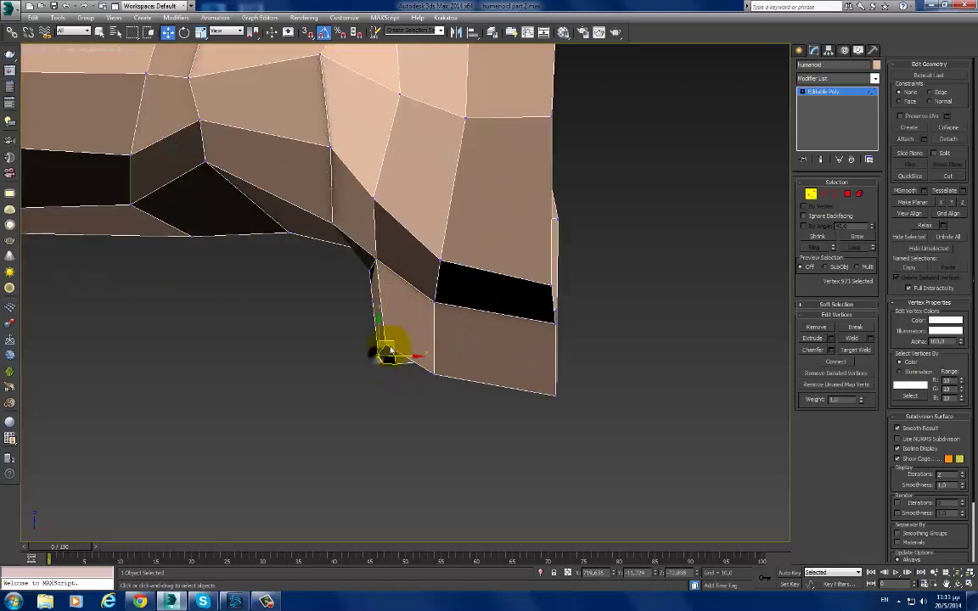
pyautogui.moveTo(384, 361); pyautogui.dragTo(433, 365)
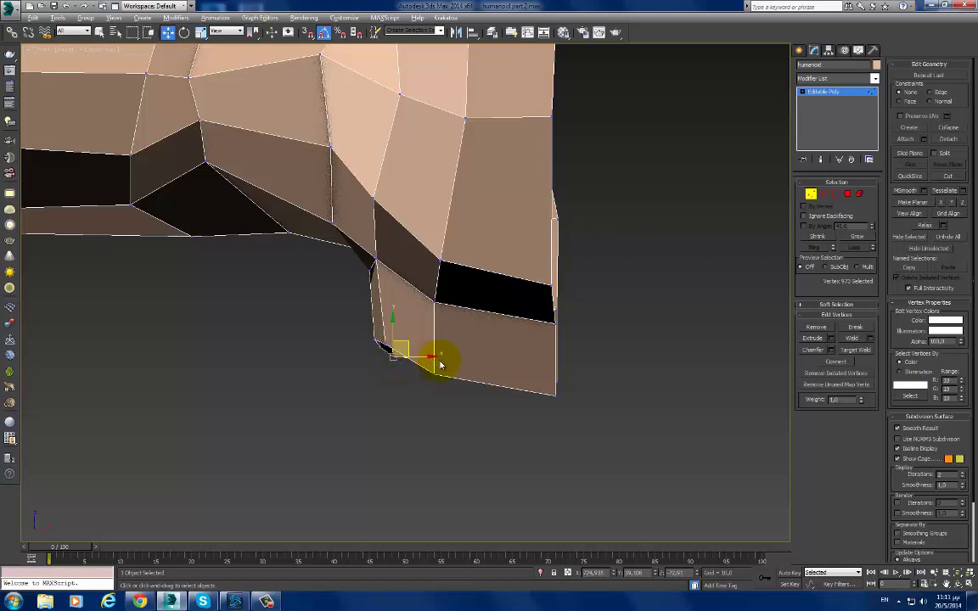
pyautogui.moveTo(440, 365); pyautogui.dragTo(452, 376, button='middle')
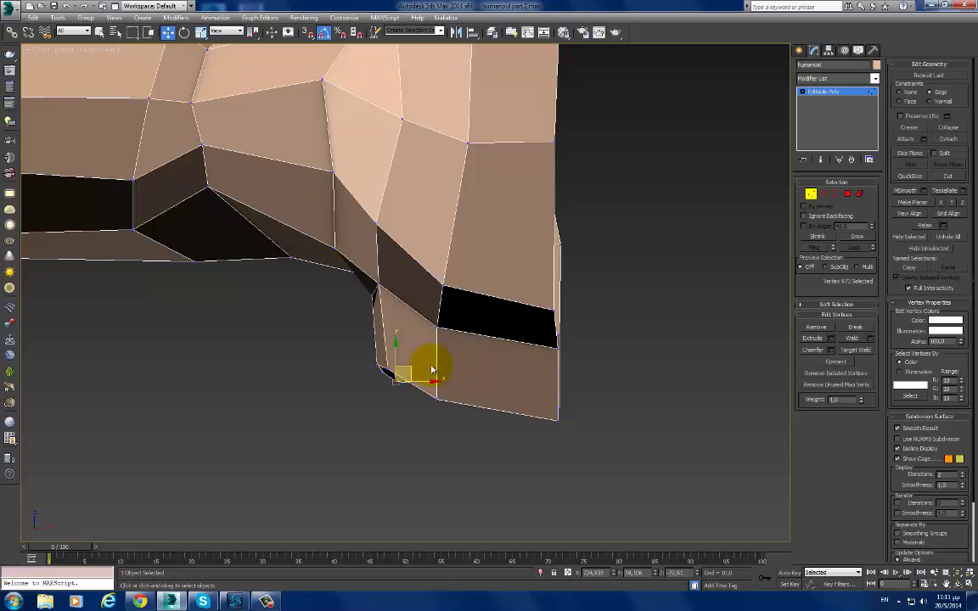
pyautogui.press('F3')
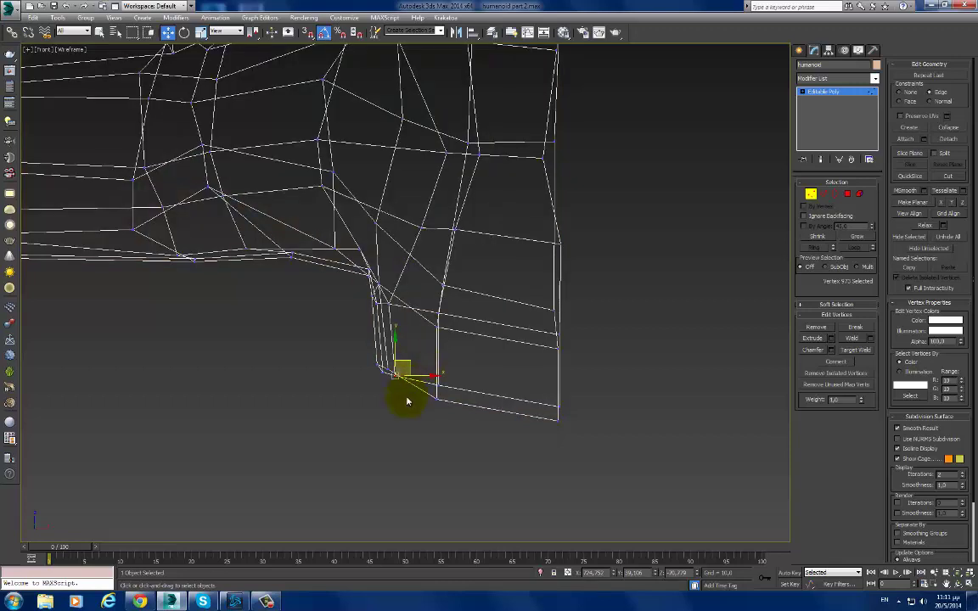
# Step: Move a vertex on the flap's lower edge, then undo the lower shoulder vertex move
pyautogui.click(408, 399)
pyautogui.click(436, 387)
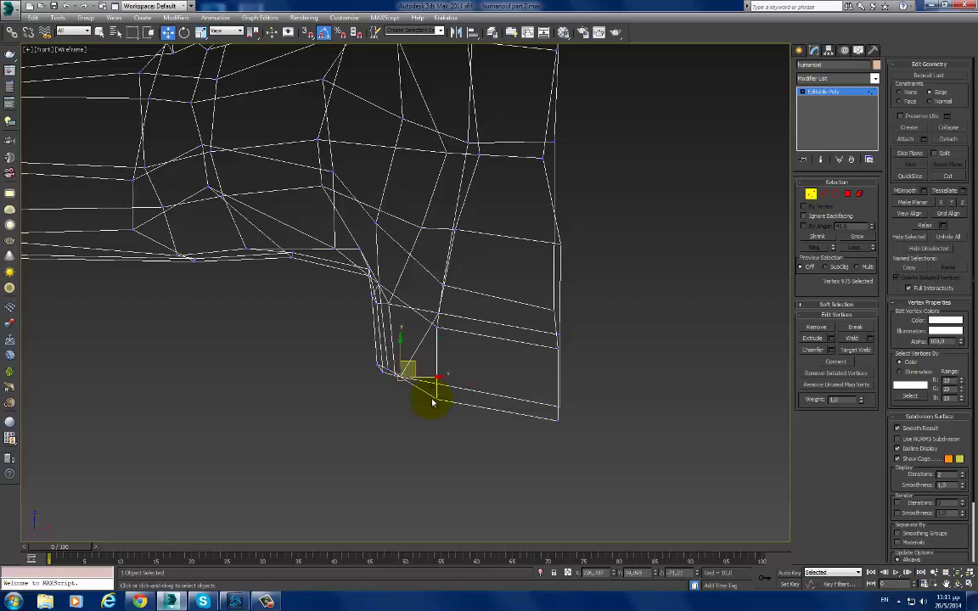
pyautogui.moveTo(442, 397); pyautogui.dragTo(442, 396)
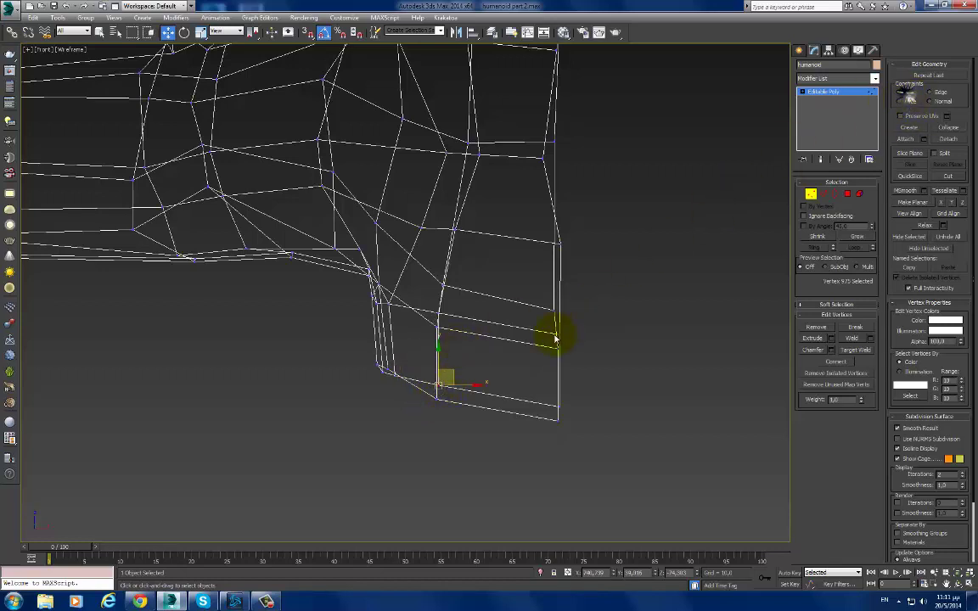
pyautogui.moveTo(454, 370); pyautogui.dragTo(443, 380)
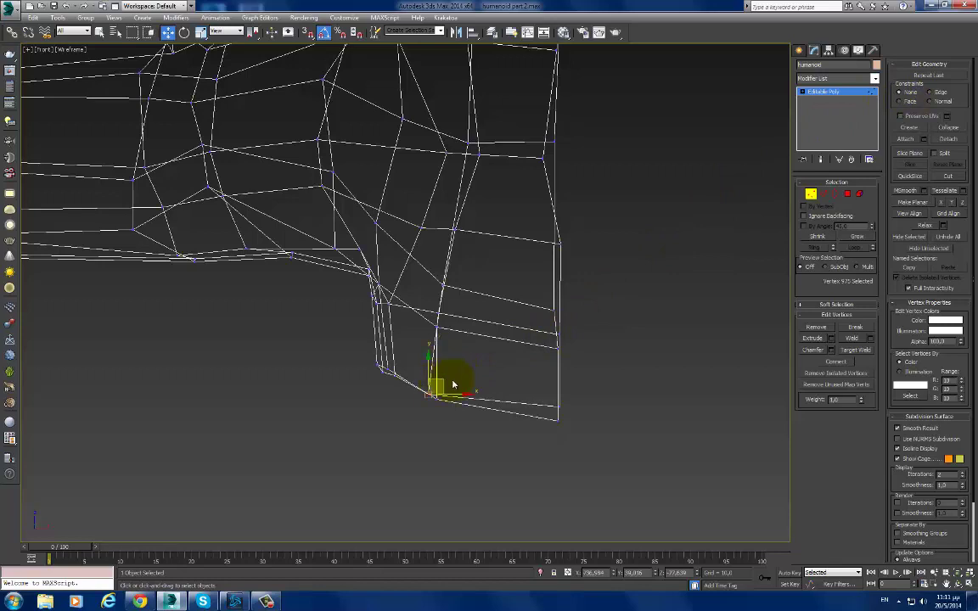
pyautogui.hotkey('ctrl', 'z')
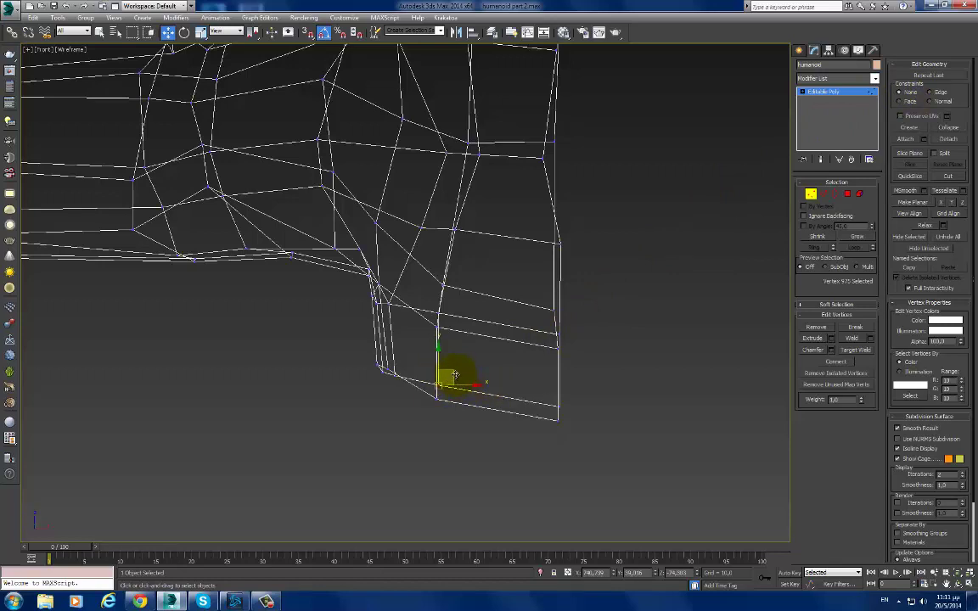
# Step: Line up the shoulder block's right-edge vertices vertically and return to shaded view with edges
pyautogui.click(558, 416)
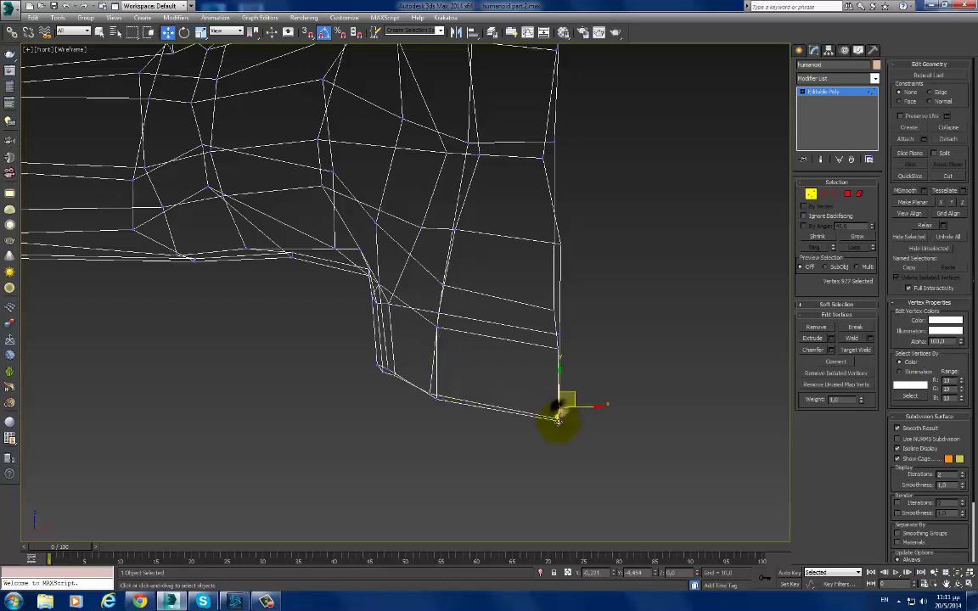
pyautogui.click(558, 244)
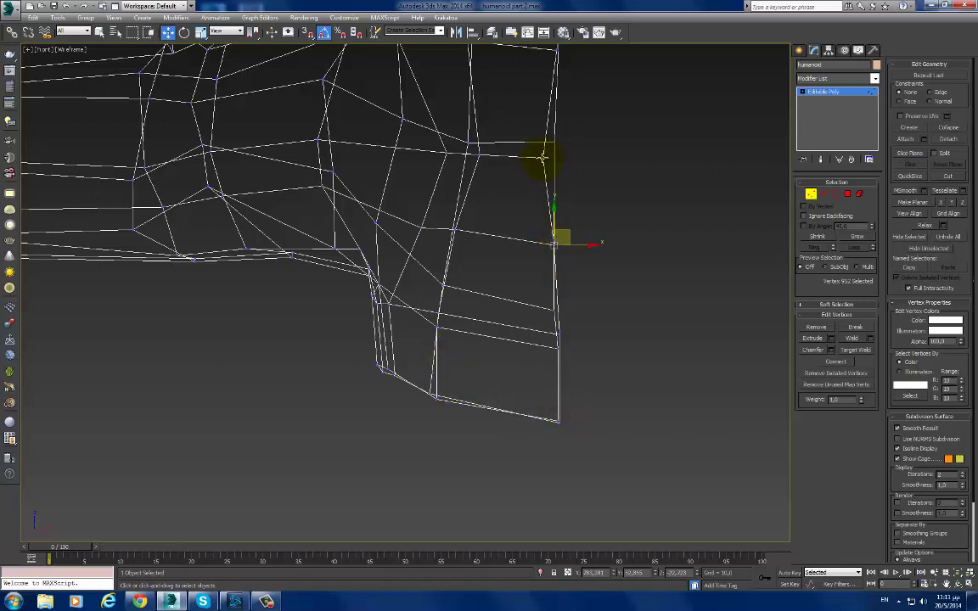
pyautogui.click(541, 157)
pyautogui.moveTo(545, 155); pyautogui.dragTo(561, 255, button='middle')
pyautogui.press('F3')
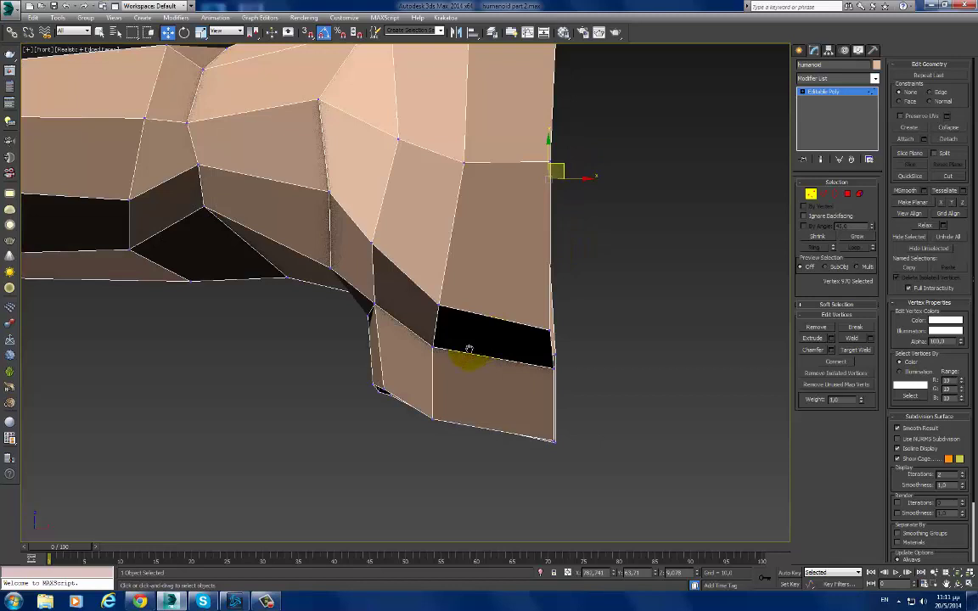
# Step: Shift-drag the shoulder's bottom edges downward to extrude a new edge loop
pyautogui.moveTo(469, 349)
pyautogui.mouseDown(button='middle')
pyautogui.moveTo(442, 360)
pyautogui.moveTo(480, 376)
pyautogui.mouseUp(button='middle')
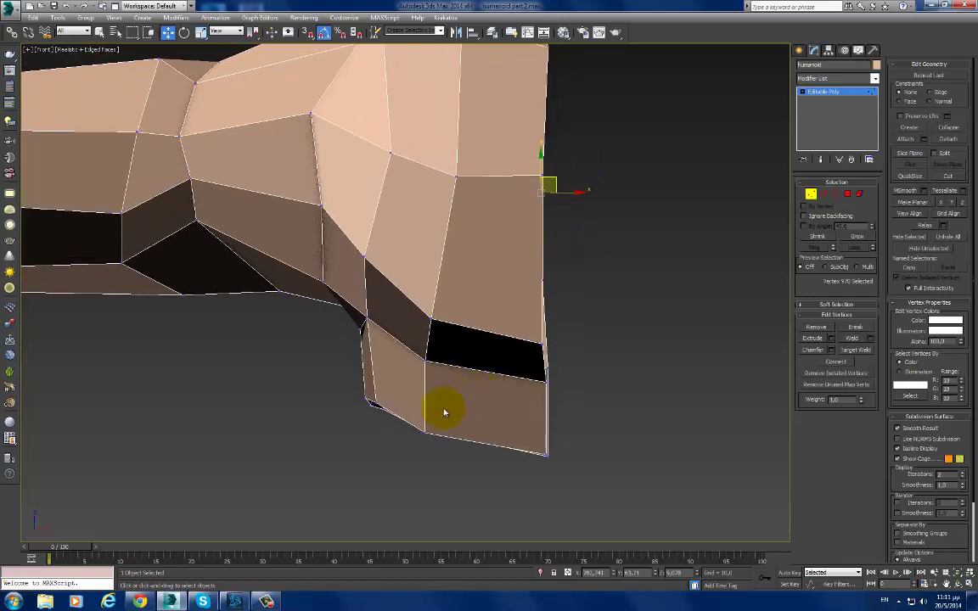
pyautogui.press('2')
pyautogui.keyDown('shift'); pyautogui.moveTo(413, 387); pyautogui.dragTo(415, 454); pyautogui.keyUp('shift')
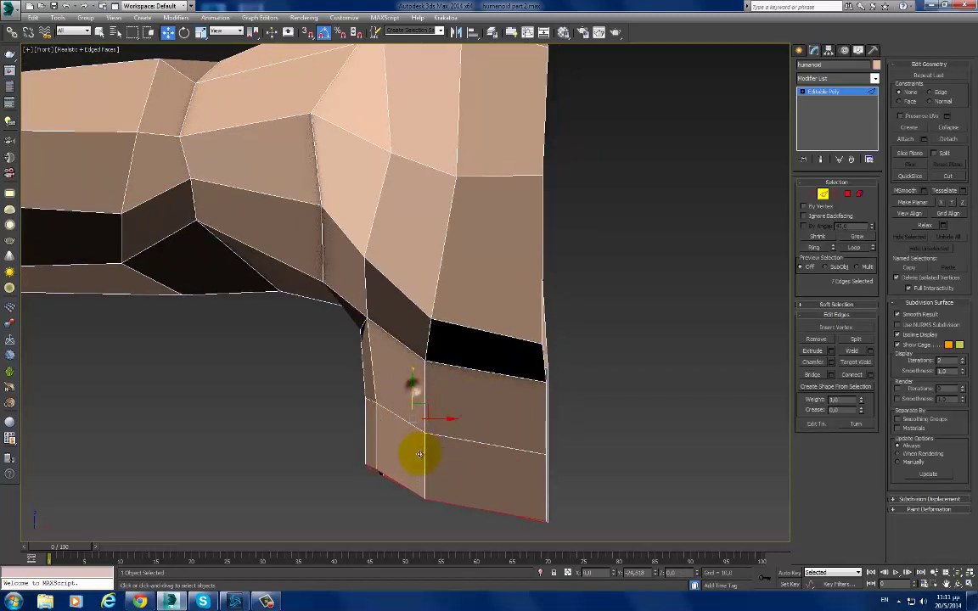
pyautogui.scroll(-2, 465, 415)
pyautogui.moveTo(465, 415); pyautogui.dragTo(454, 245, button='middle')
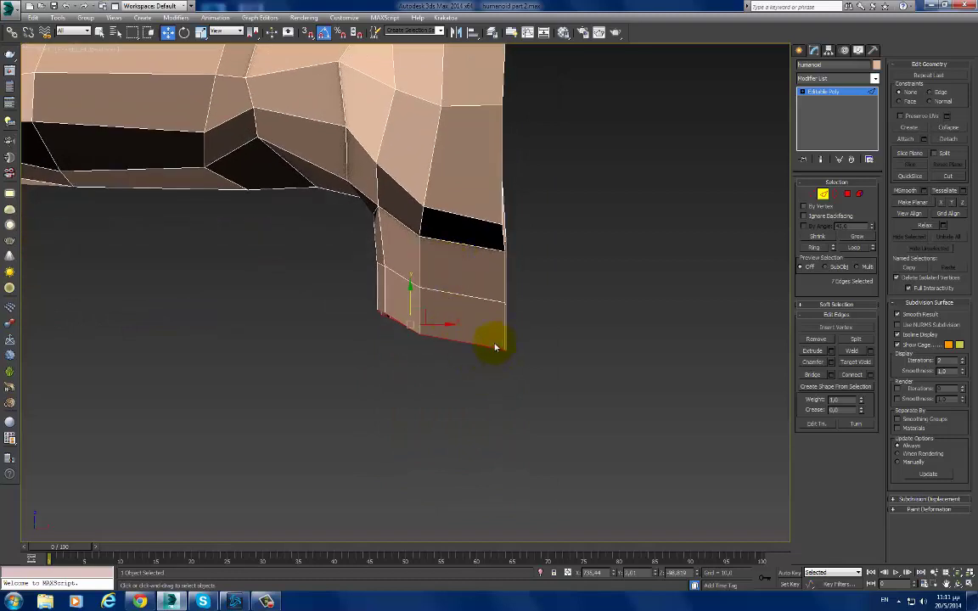
pyautogui.keyDown('alt'); pyautogui.moveTo(495, 346); pyautogui.dragTo(507, 284, button='middle'); pyautogui.keyUp('alt')
# Step: Select the shoulder's middle vertical edge loop and slide it slightly right
pyautogui.doubleClick(474, 250)
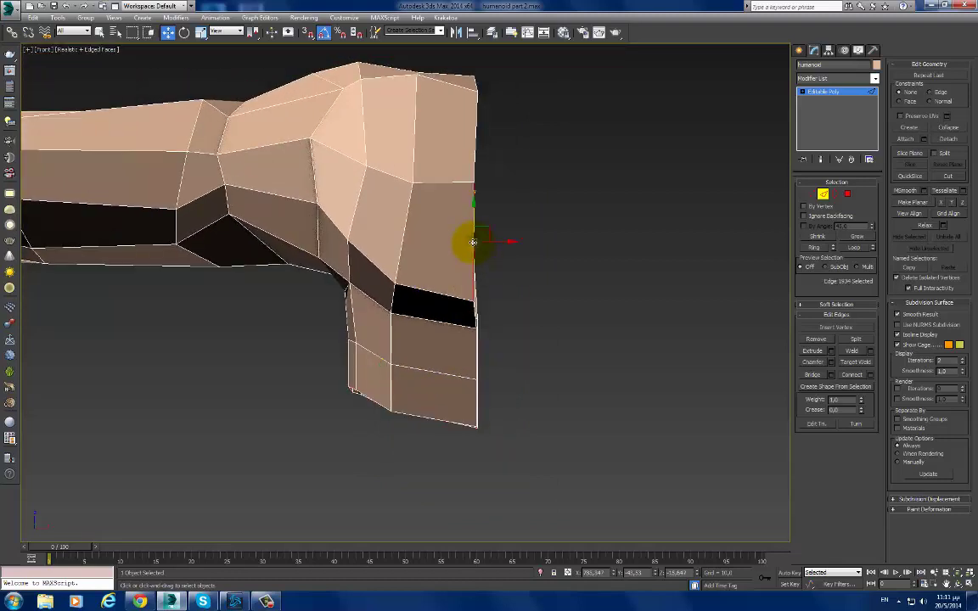
pyautogui.moveTo(508, 241); pyautogui.dragTo(489, 347, button='middle')
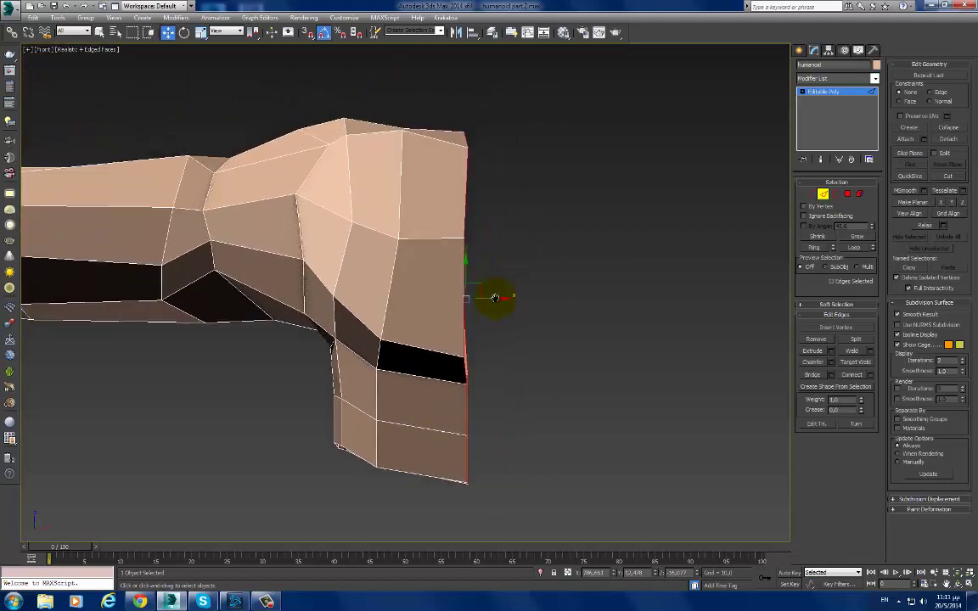
pyautogui.doubleClick(378, 345)
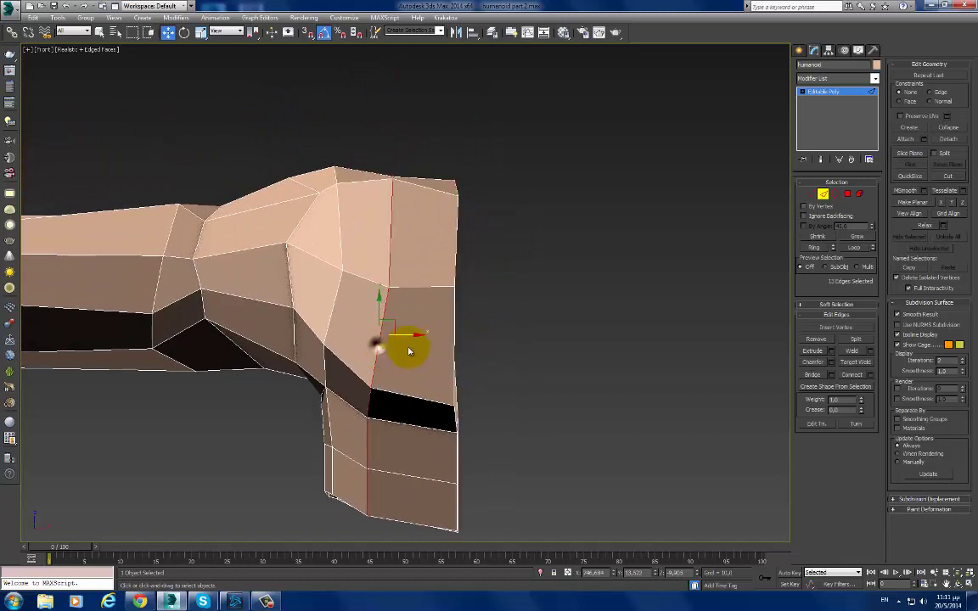
pyautogui.moveTo(409, 333); pyautogui.dragTo(419, 332)
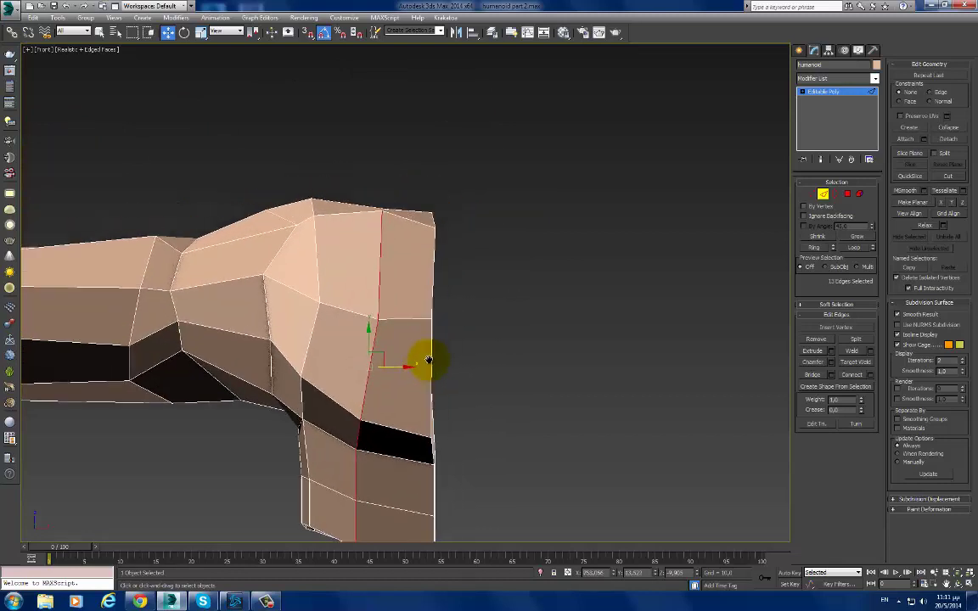
pyautogui.moveTo(419, 331); pyautogui.dragTo(430, 355, button='middle')
pyautogui.click(397, 212)
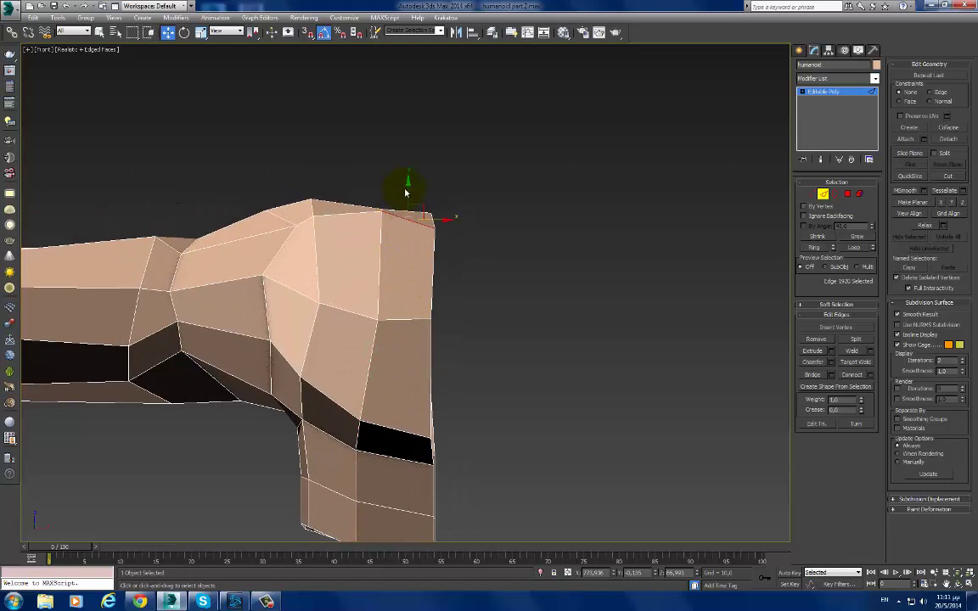
# Step: Pull the top shoulder vertex left and down, and lower the right-edge vertex slightly
pyautogui.press('1')
pyautogui.click(314, 216)
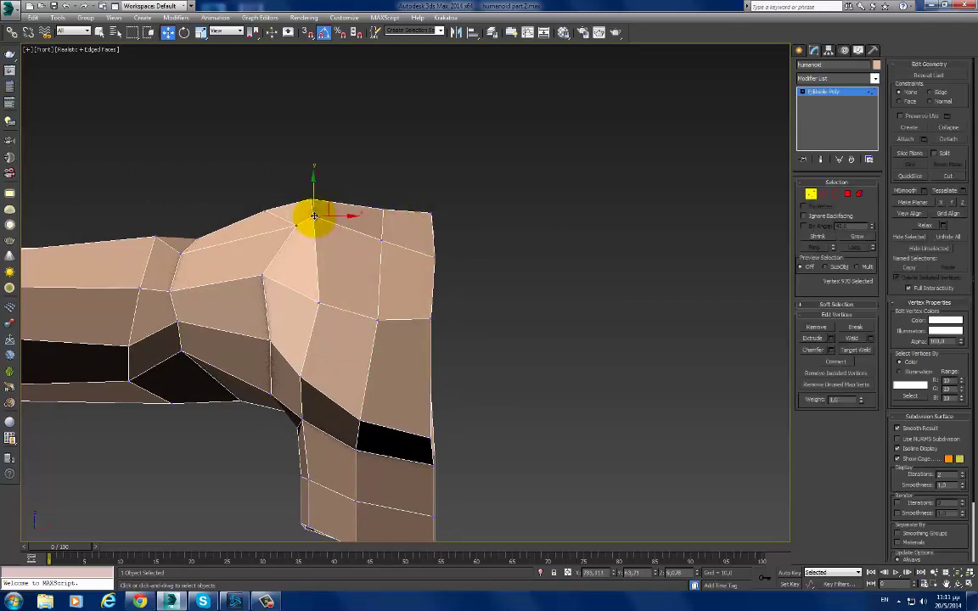
pyautogui.moveTo(324, 199)
pyautogui.mouseDown()
pyautogui.moveTo(280, 214)
pyautogui.moveTo(270, 278)
pyautogui.mouseUp()
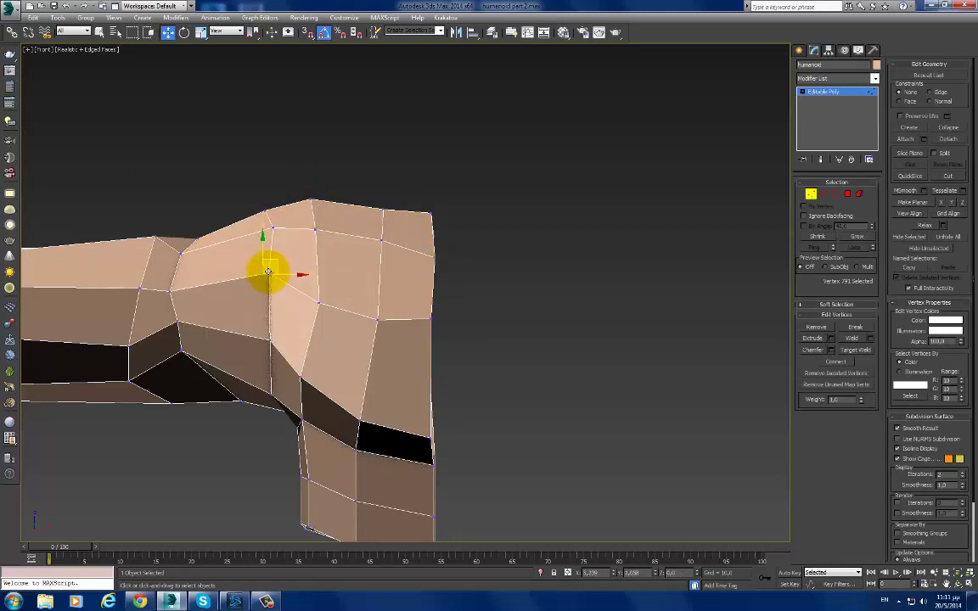
pyautogui.click(433, 321)
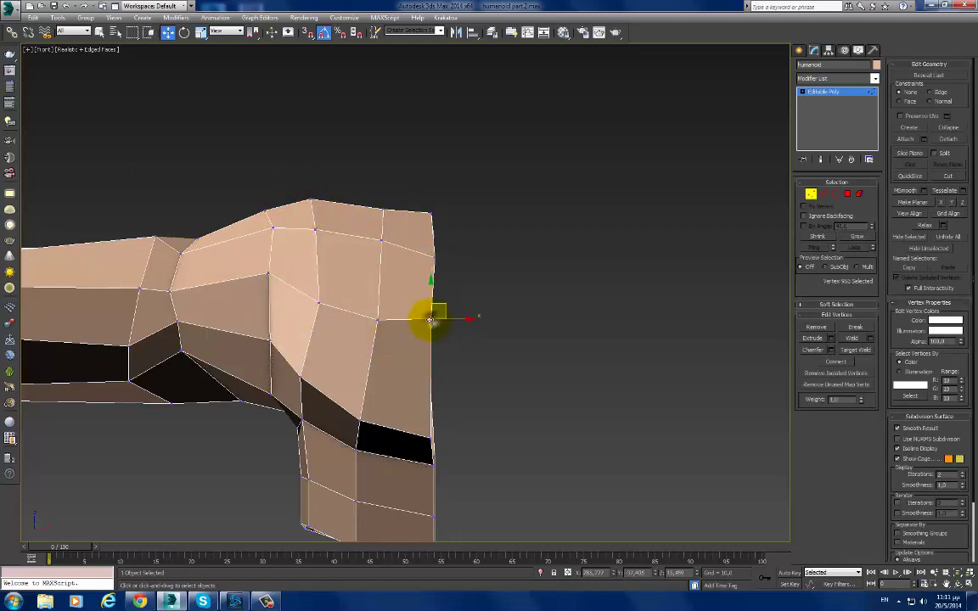
pyautogui.moveTo(430, 317); pyautogui.dragTo(431, 331)
pyautogui.click(430, 436)
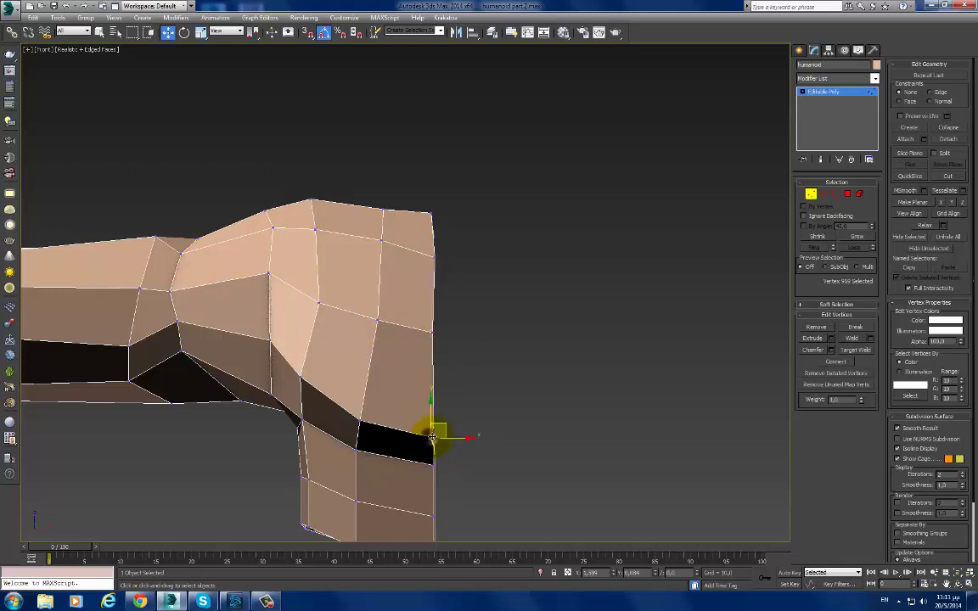
# Step: Turn on NURMS smoothing for the arm mesh from the right-click menu
pyautogui.scroll(-2, 461, 319)
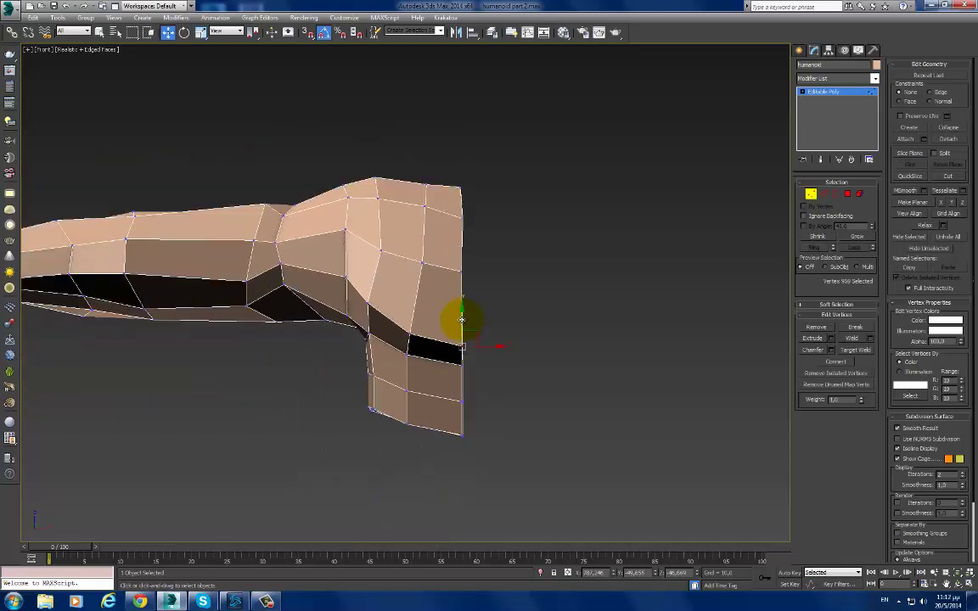
pyautogui.moveTo(415, 257)
pyautogui.mouseDown(button='middle')
pyautogui.moveTo(485, 253)
pyautogui.moveTo(447, 339)
pyautogui.moveTo(508, 340)
pyautogui.moveTo(394, 257)
pyautogui.moveTo(318, 221)
pyautogui.moveTo(374, 246)
pyautogui.mouseUp(button='middle')
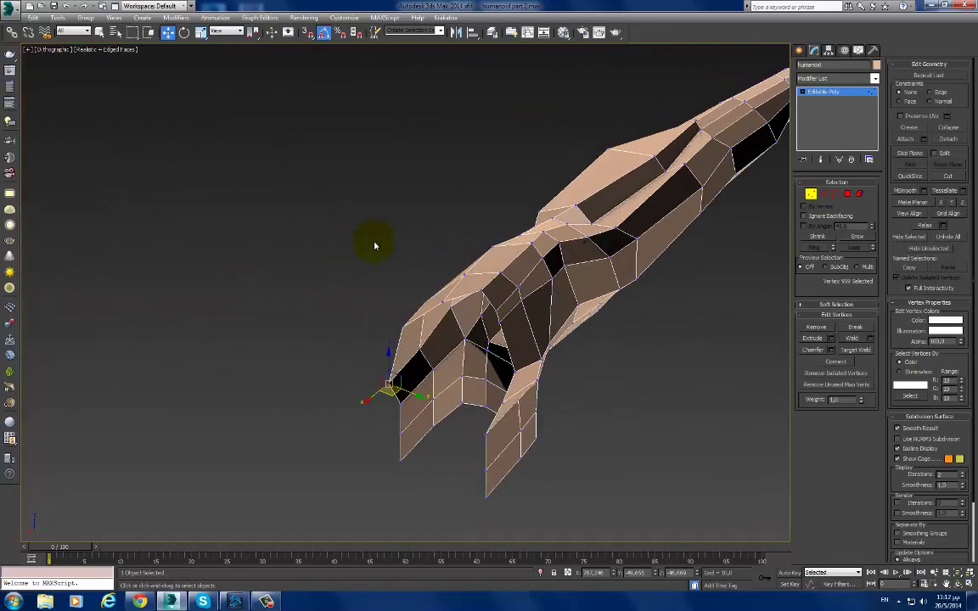
pyautogui.keyDown('alt'); pyautogui.moveTo(535, 323); pyautogui.dragTo(465, 284, button='middle'); pyautogui.keyUp('alt')
pyautogui.rightClick(465, 283)
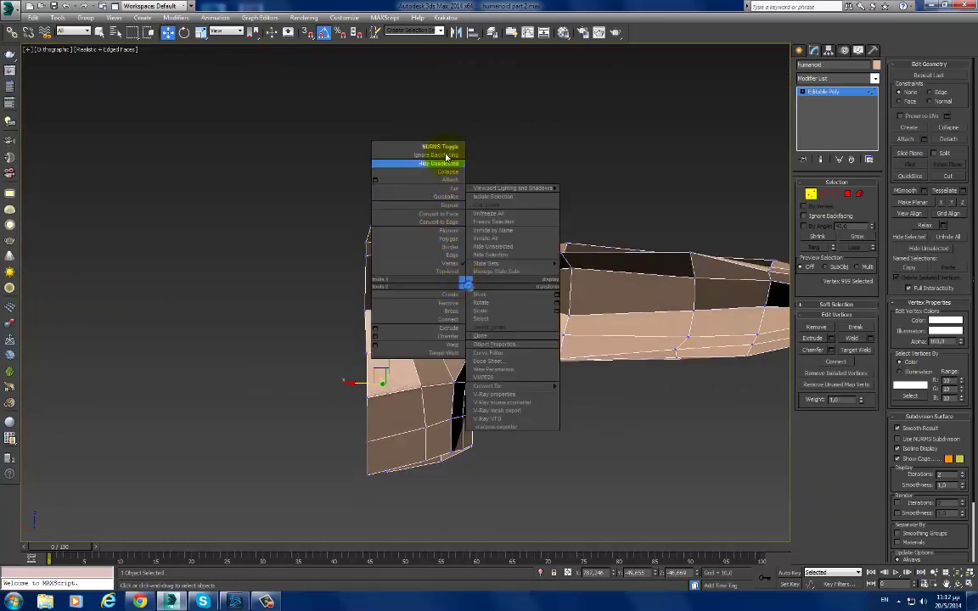
pyautogui.click(447, 148)
pyautogui.moveTo(465, 218)
pyautogui.keyDown('alt'); pyautogui.mouseDown(button='middle')
pyautogui.moveTo(425, 218)
pyautogui.moveTo(444, 222)
pyautogui.moveTo(498, 274)
pyautogui.mouseUp(button='middle'); pyautogui.keyUp('alt')
pyautogui.scroll(2, 498, 274)
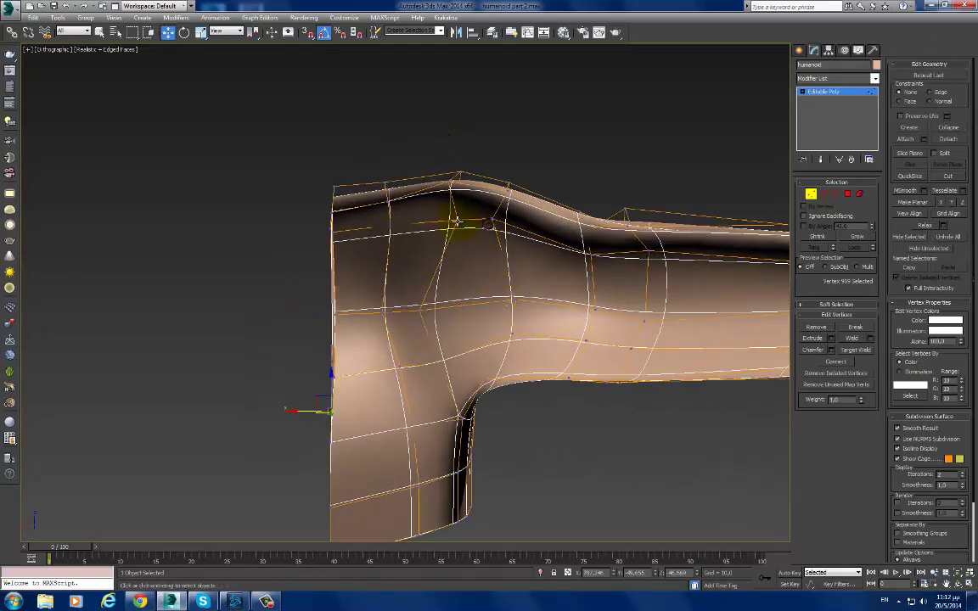
# Step: Nudge the top shoulder vertex slightly left and hide the edge lines with F4
pyautogui.click(461, 231)
pyautogui.keyDown('alt'); pyautogui.moveTo(459, 225); pyautogui.dragTo(434, 205, button='middle'); pyautogui.keyUp('alt')
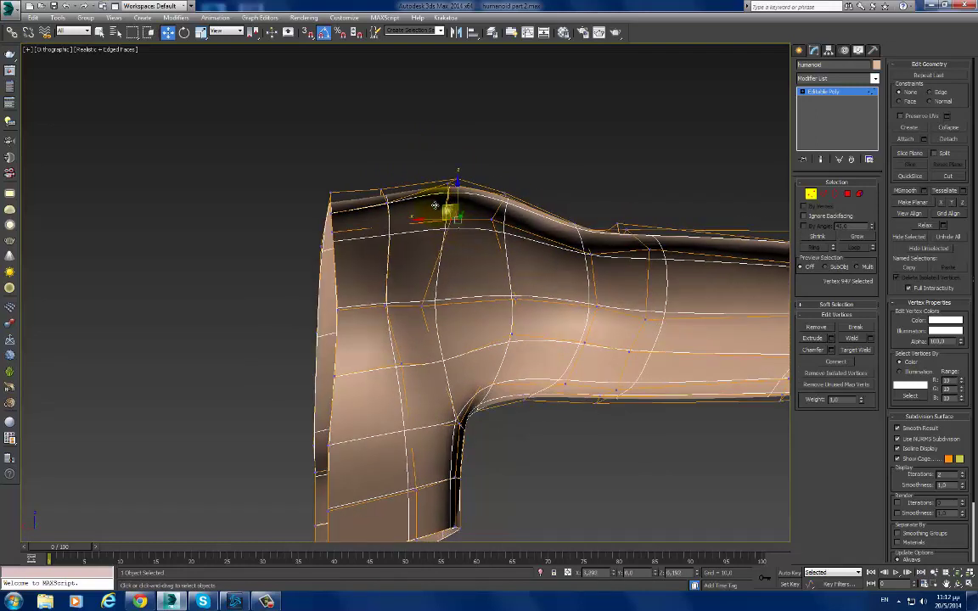
pyautogui.moveTo(433, 205); pyautogui.dragTo(427, 326)
pyautogui.click(421, 304)
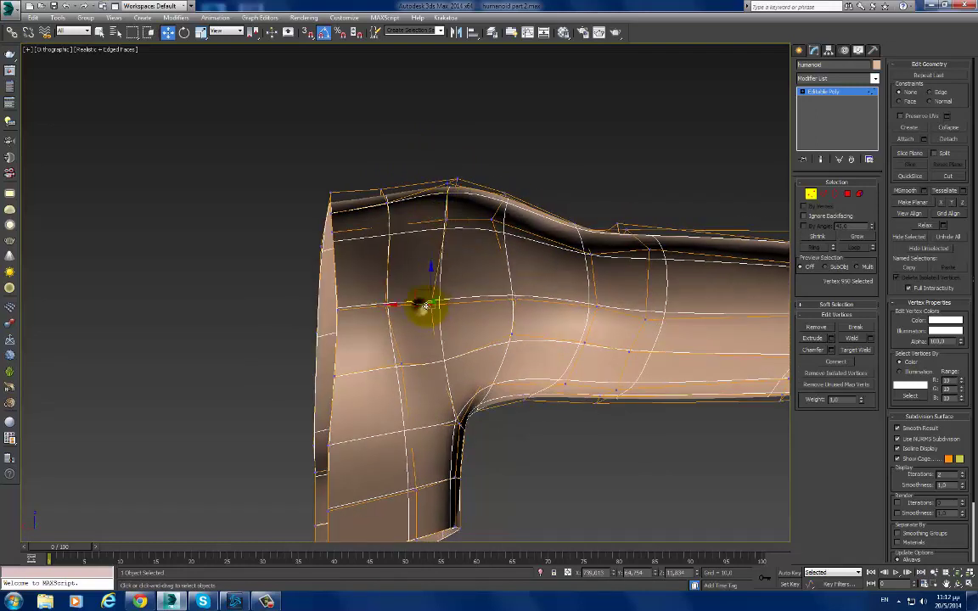
pyautogui.press('F4')
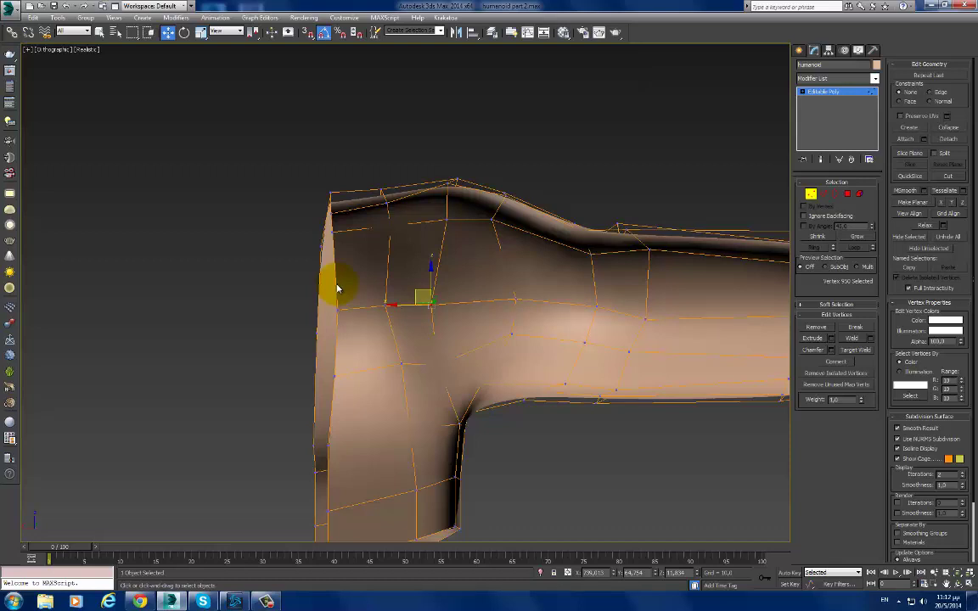
# Step: Move the shoulder's open end edge loop slightly left along X
pyautogui.press('2')
pyautogui.moveTo(335, 286)
pyautogui.keyDown('alt'); pyautogui.mouseDown(button='middle')
pyautogui.moveTo(351, 272)
pyautogui.moveTo(343, 331)
pyautogui.mouseUp(button='middle'); pyautogui.keyUp('alt')
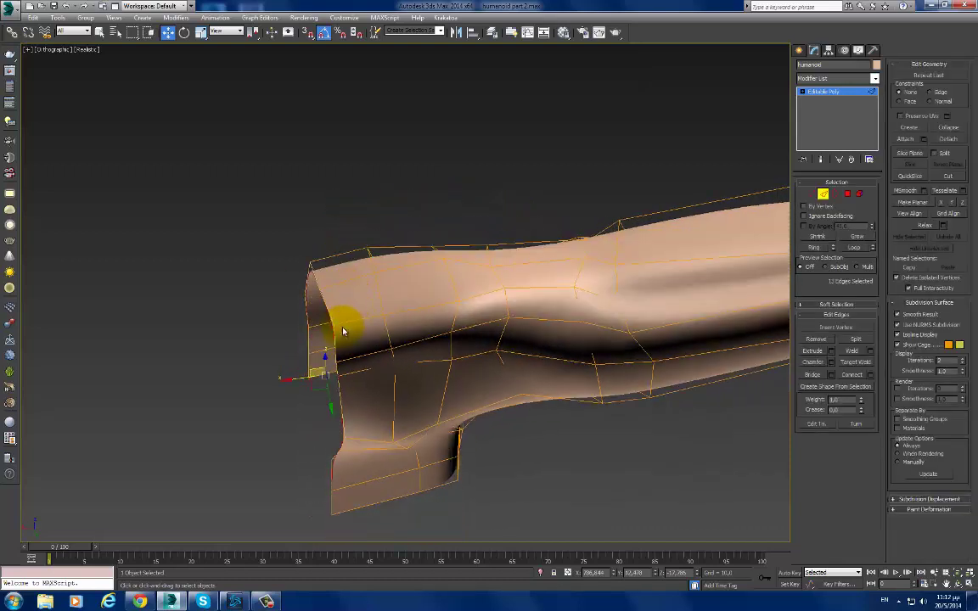
pyautogui.keyDown('alt'); pyautogui.moveTo(300, 377); pyautogui.dragTo(236, 385, button='middle'); pyautogui.keyUp('alt')
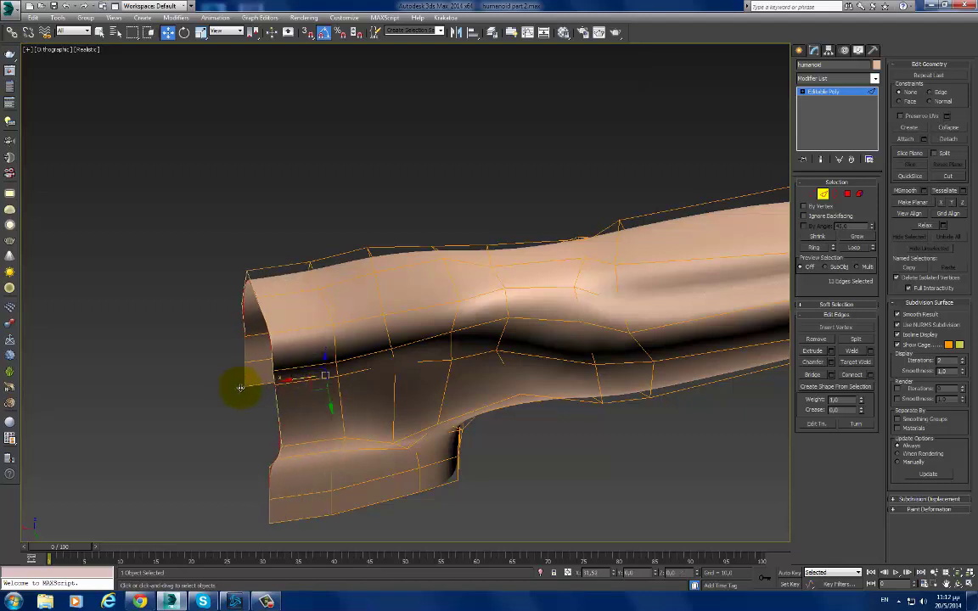
pyautogui.press('f')
pyautogui.press('z')
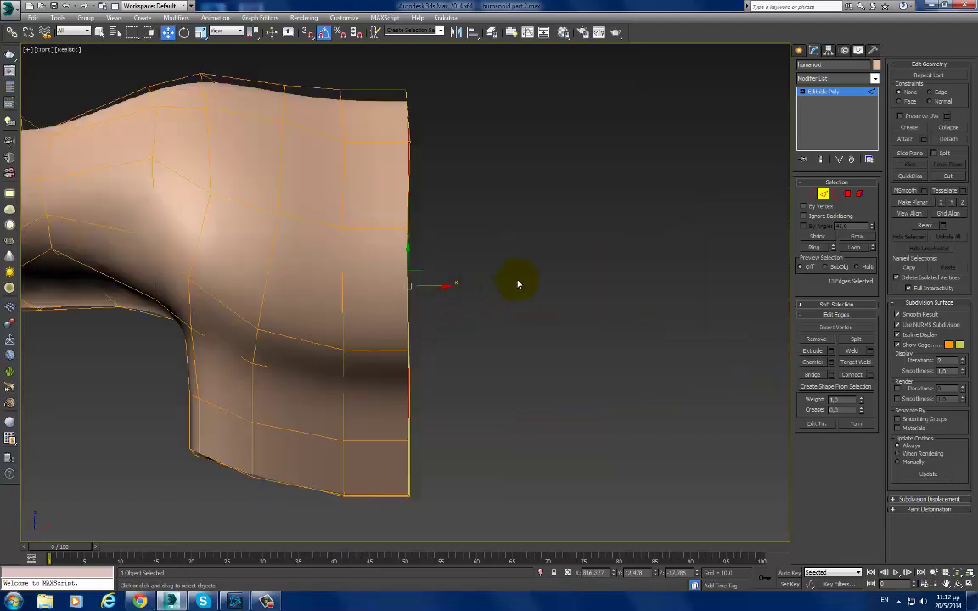
pyautogui.moveTo(516, 280)
pyautogui.keyDown('alt'); pyautogui.mouseDown(button='middle')
pyautogui.moveTo(427, 247)
pyautogui.moveTo(504, 300)
pyautogui.mouseUp(button='middle'); pyautogui.keyUp('alt')
pyautogui.moveTo(500, 290); pyautogui.dragTo(472, 290)
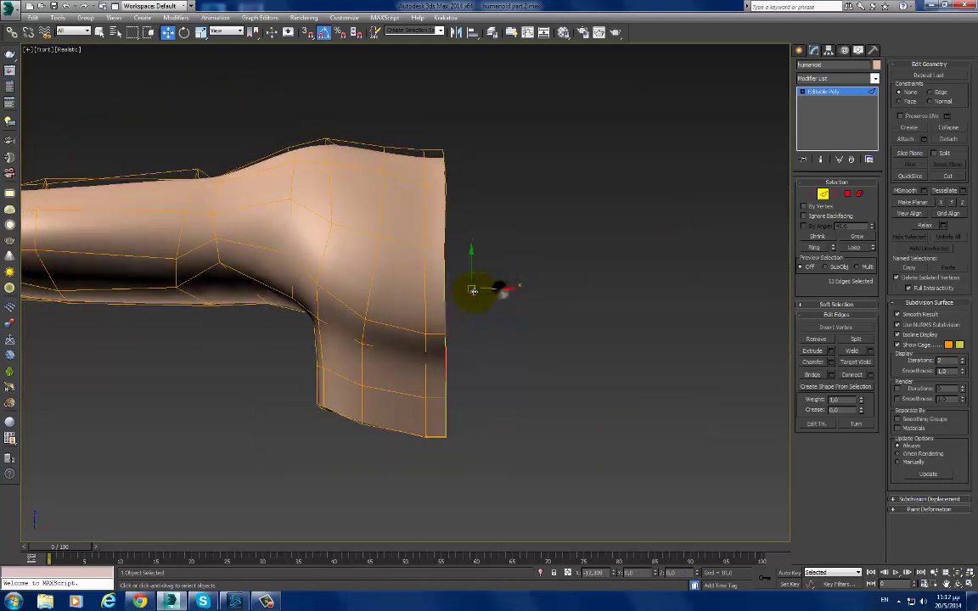
# Step: Return to the whole object and add a Symmetry modifier to the arm
pyautogui.click(840, 91)
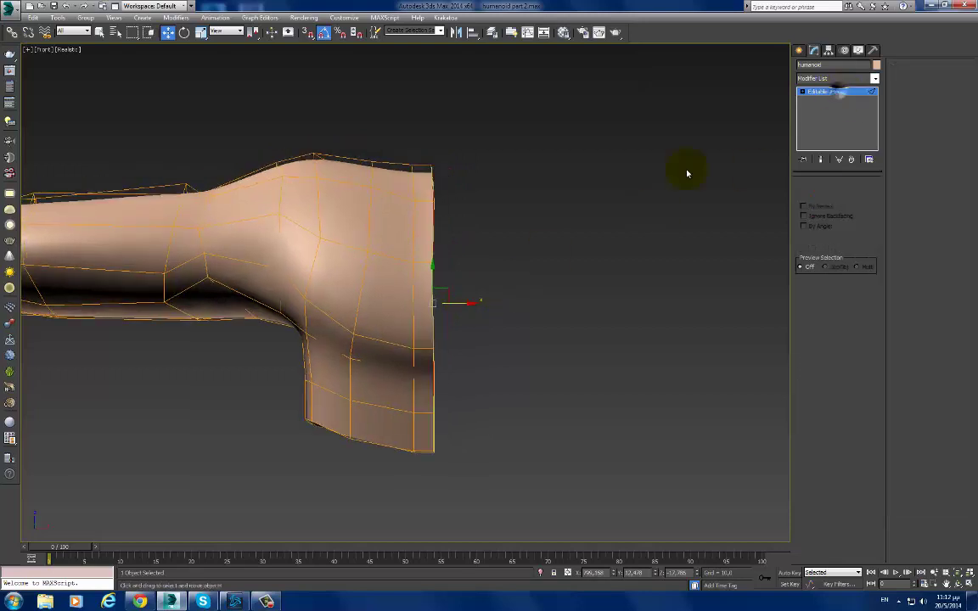
pyautogui.scroll(-3, 496, 255)
pyautogui.scroll(-2, 496, 255)
pyautogui.scroll(-2, 501, 257)
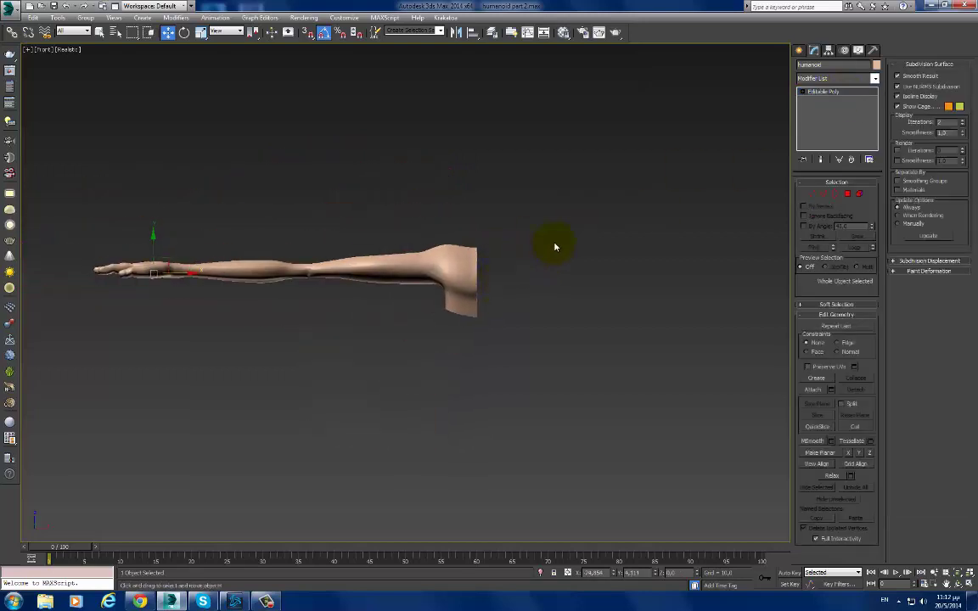
pyautogui.click(823, 81)
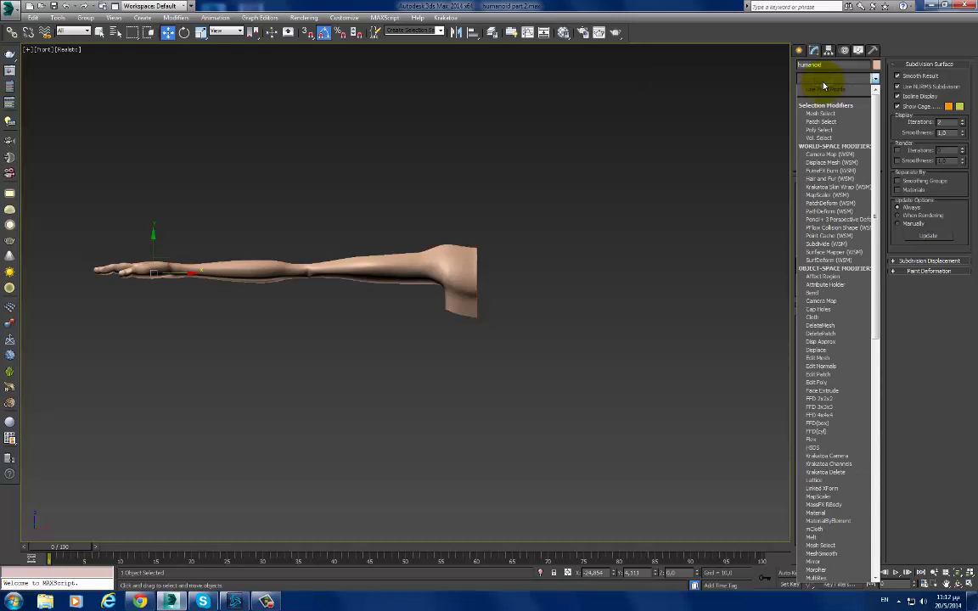
pyautogui.write('shell')
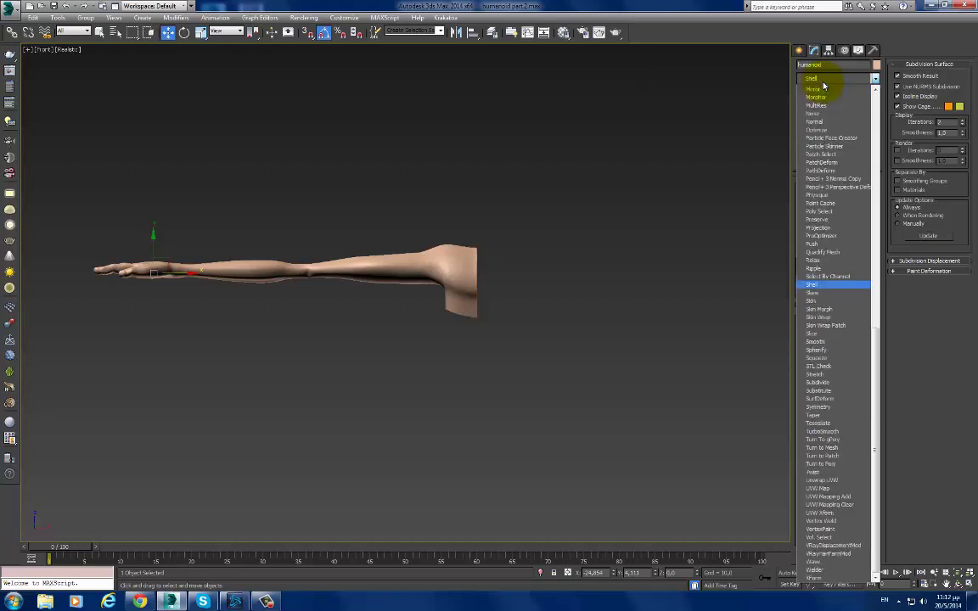
pyautogui.press('Down')
pyautogui.press('Down')
pyautogui.press('Down')
pyautogui.press('Down')
pyautogui.press('Down')
pyautogui.press('Down')
pyautogui.press('Down')
pyautogui.press('Down')
pyautogui.press('Down')
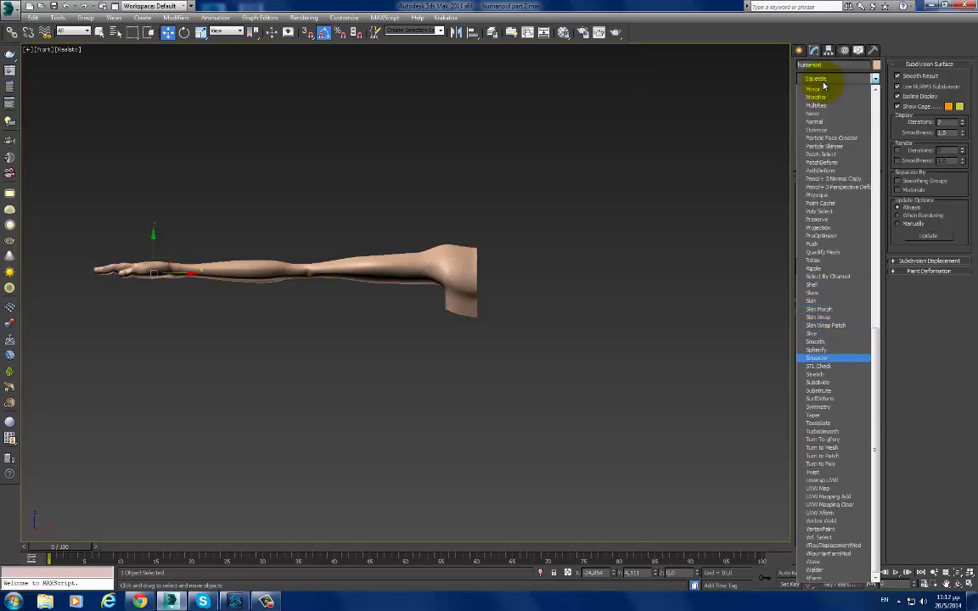
pyautogui.press('Down')
pyautogui.press('Down')
pyautogui.press('Down')
pyautogui.press('Down')
pyautogui.press('Down')
pyautogui.press('Down')
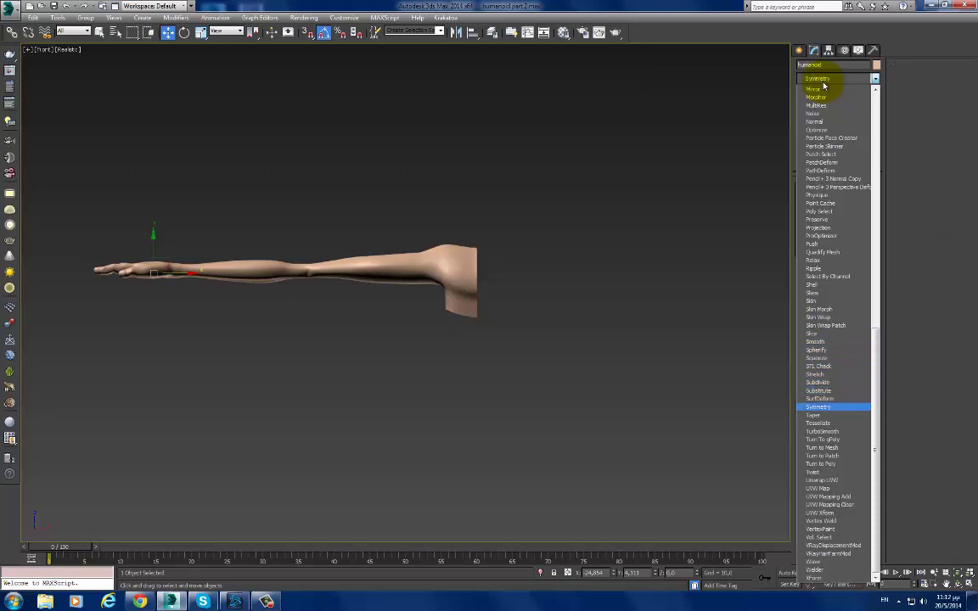
pyautogui.press('Return')
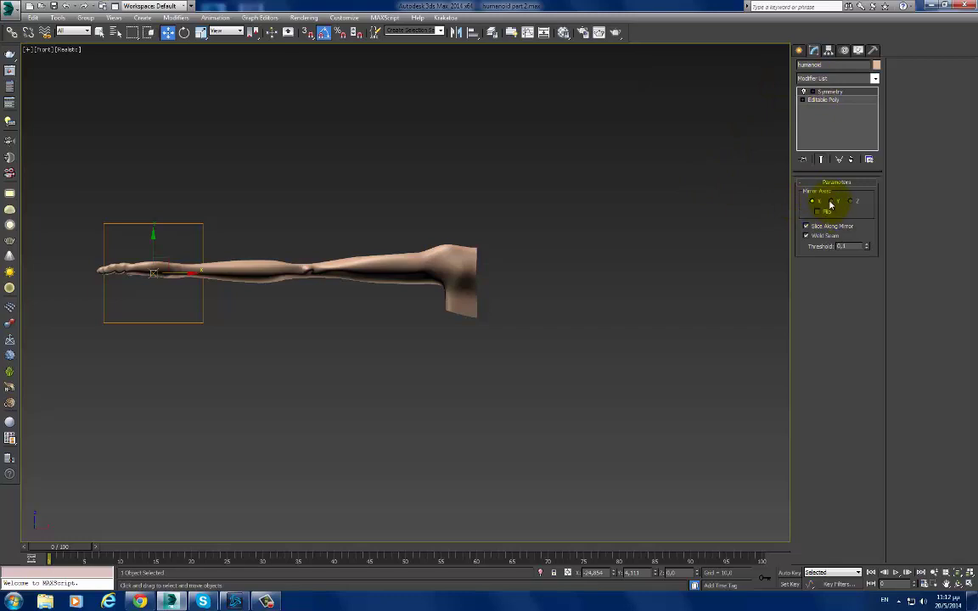
# Step: Flip the Symmetry side, move the mirror plane to the shoulder, and change axis to form both arms
pyautogui.click(819, 218)
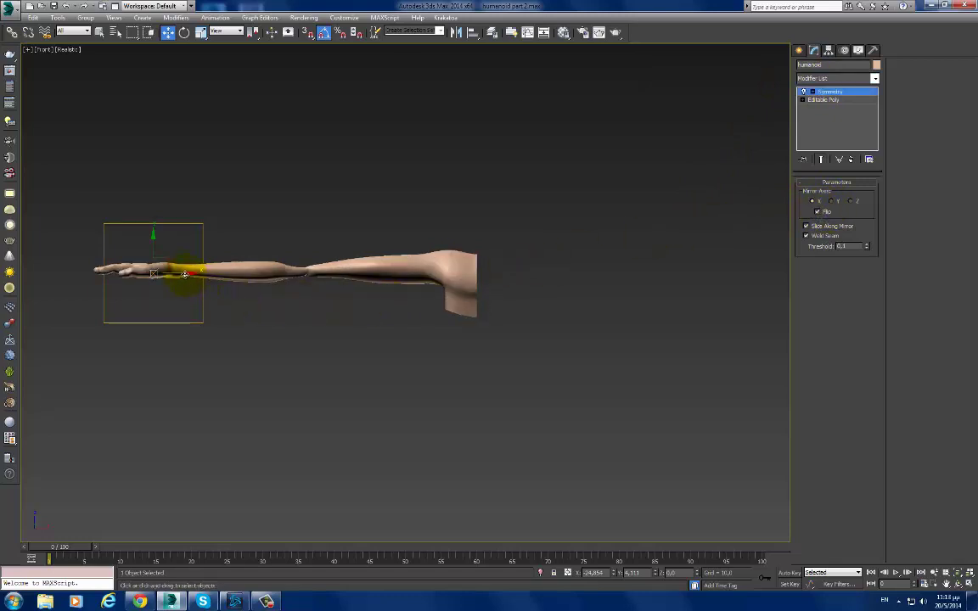
pyautogui.moveTo(179, 272); pyautogui.dragTo(509, 269)
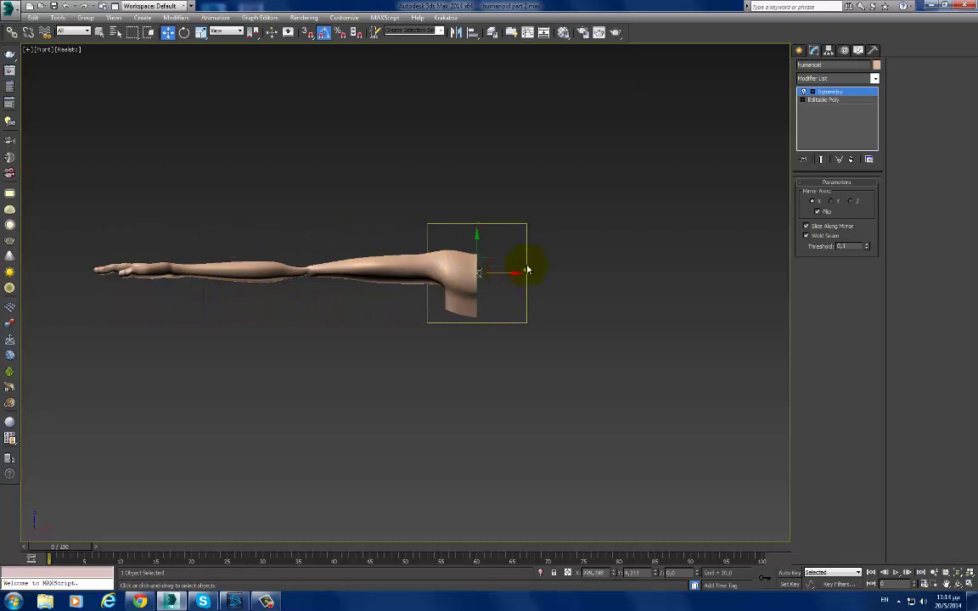
pyautogui.click(825, 214)
pyautogui.moveTo(672, 217); pyautogui.dragTo(608, 226, button='middle')
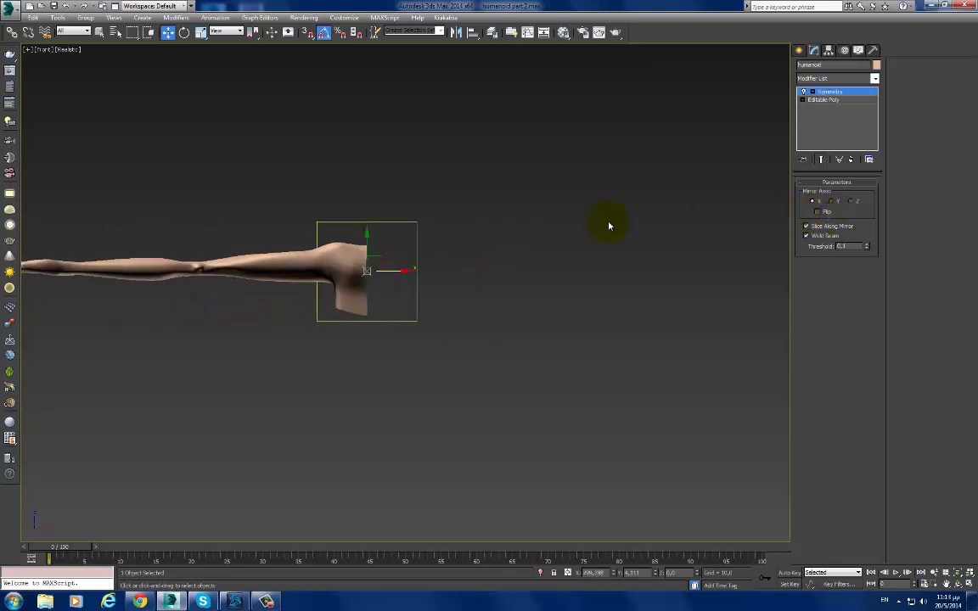
pyautogui.click(841, 201)
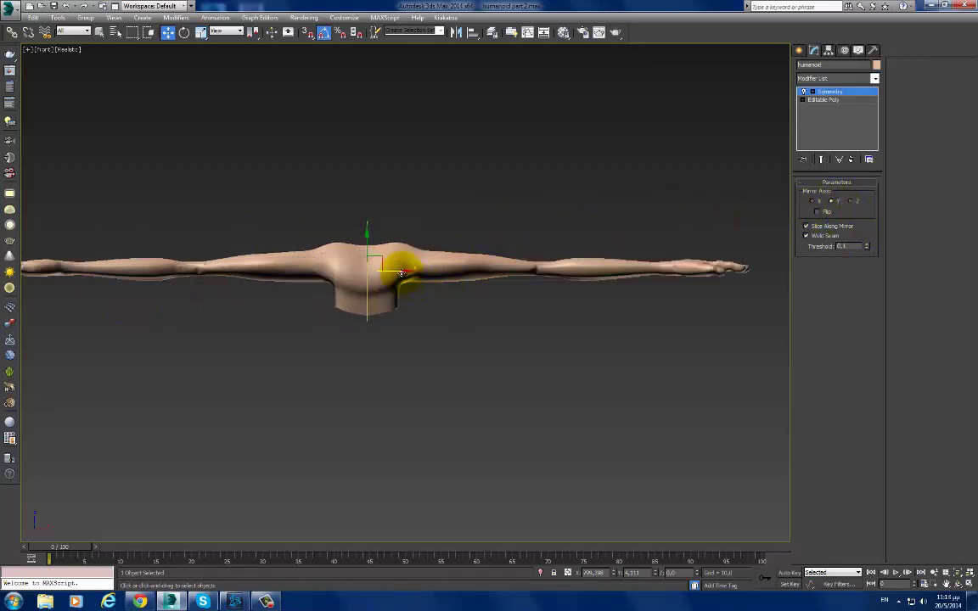
pyautogui.moveTo(401, 271); pyautogui.dragTo(409, 270)
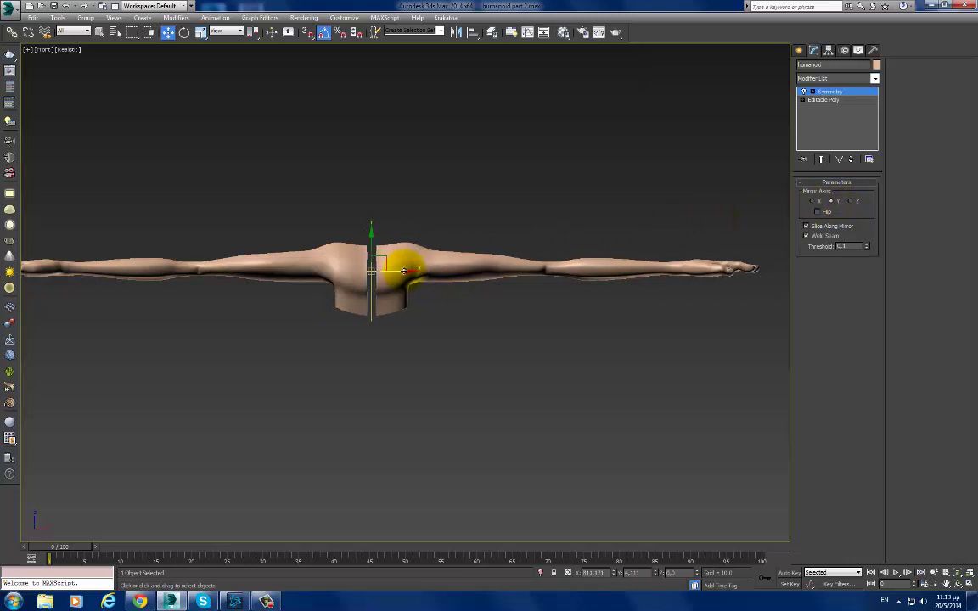
# Step: Nudge the mirror plane left to narrow the centre seam gap, viewed in Perspective
pyautogui.scroll(3, 409, 269)
pyautogui.scroll(1, 418, 264)
pyautogui.moveTo(419, 264); pyautogui.dragTo(414, 265)
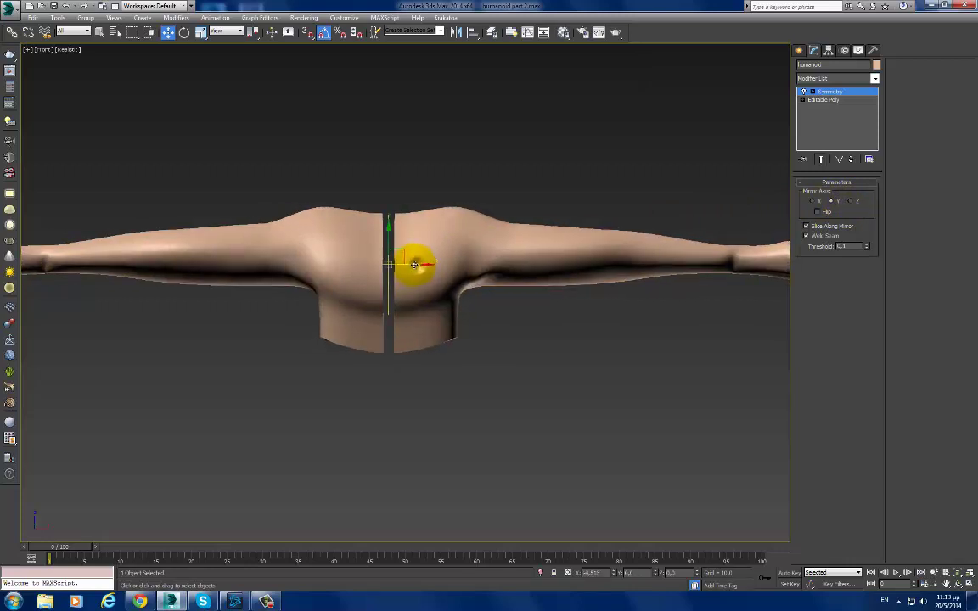
pyautogui.scroll(1, 410, 264)
pyautogui.scroll(2, 387, 240)
pyautogui.moveTo(386, 240)
pyautogui.keyDown('alt'); pyautogui.mouseDown(button='middle')
pyautogui.moveTo(404, 251)
pyautogui.moveTo(398, 273)
pyautogui.moveTo(323, 230)
pyautogui.moveTo(241, 236)
pyautogui.moveTo(247, 223)
pyautogui.mouseUp(button='middle'); pyautogui.keyUp('alt')
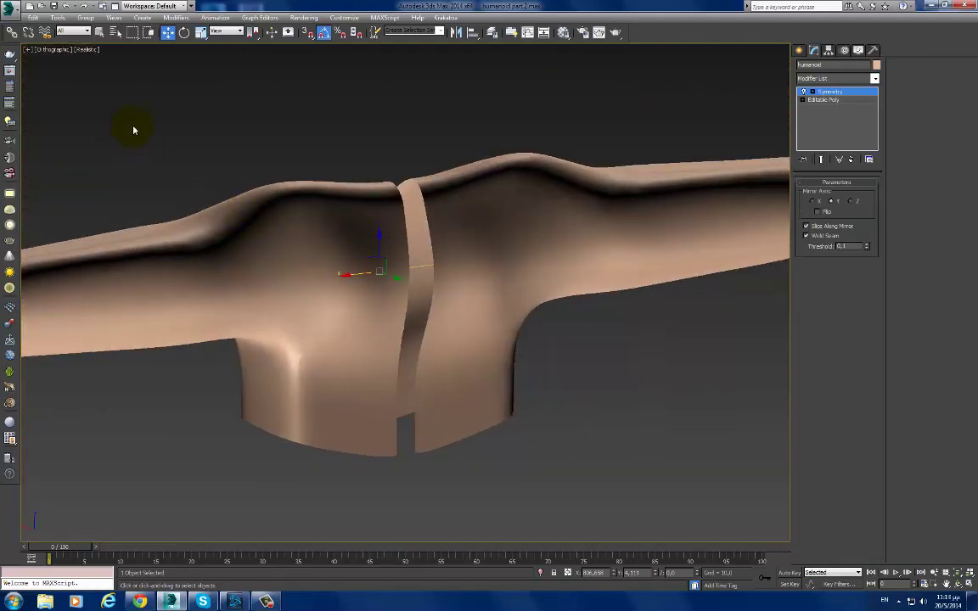
pyautogui.moveTo(133, 130)
pyautogui.keyDown('alt'); pyautogui.mouseDown(button='middle')
pyautogui.moveTo(295, 192)
pyautogui.moveTo(406, 163)
pyautogui.mouseUp(button='middle'); pyautogui.keyUp('alt')
pyautogui.press('p')
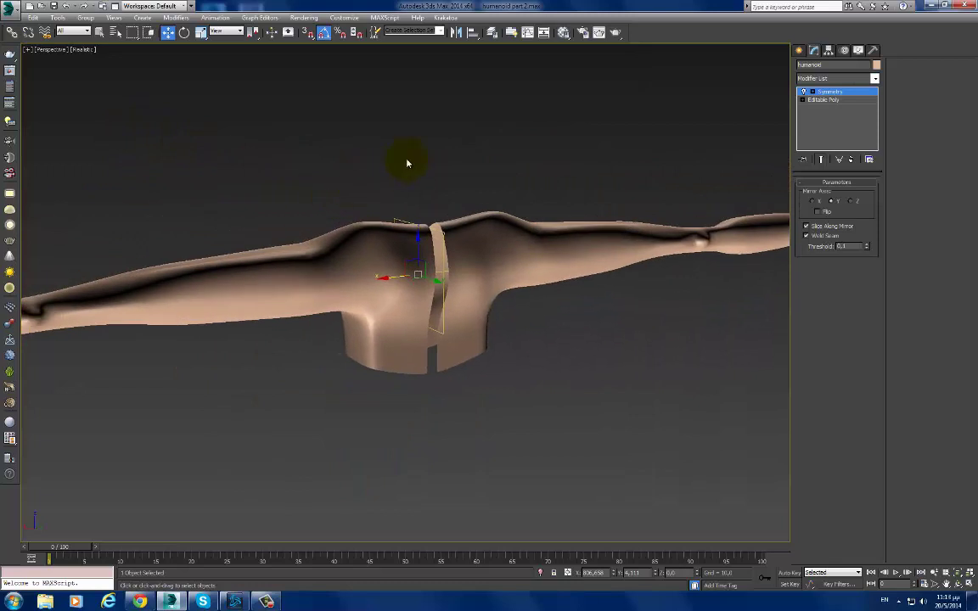
# Step: Set the viewport lighting to Illuminate with Scene Lights
pyautogui.click(82, 50)
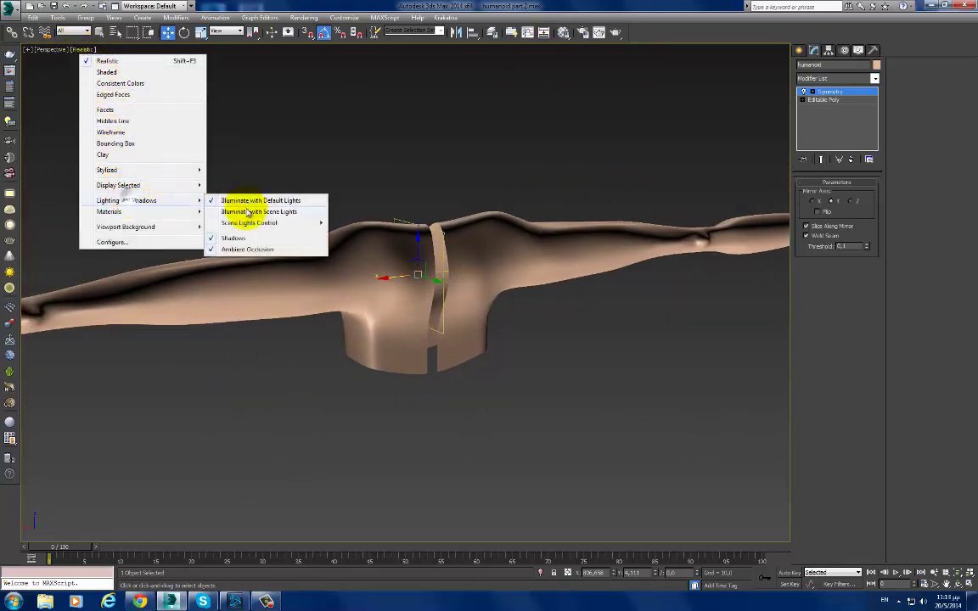
pyautogui.click(246, 198)
pyautogui.moveTo(386, 226)
pyautogui.keyDown('alt'); pyautogui.mouseDown(button='middle')
pyautogui.moveTo(348, 240)
pyautogui.moveTo(262, 233)
pyautogui.moveTo(502, 225)
pyautogui.moveTo(531, 218)
pyautogui.moveTo(534, 192)
pyautogui.moveTo(575, 223)
pyautogui.mouseUp(button='middle'); pyautogui.keyUp('alt')
pyautogui.scroll(-3, 504, 198)
pyautogui.keyDown('alt'); pyautogui.moveTo(504, 198); pyautogui.dragTo(611, 178, button='middle'); pyautogui.keyUp('alt')
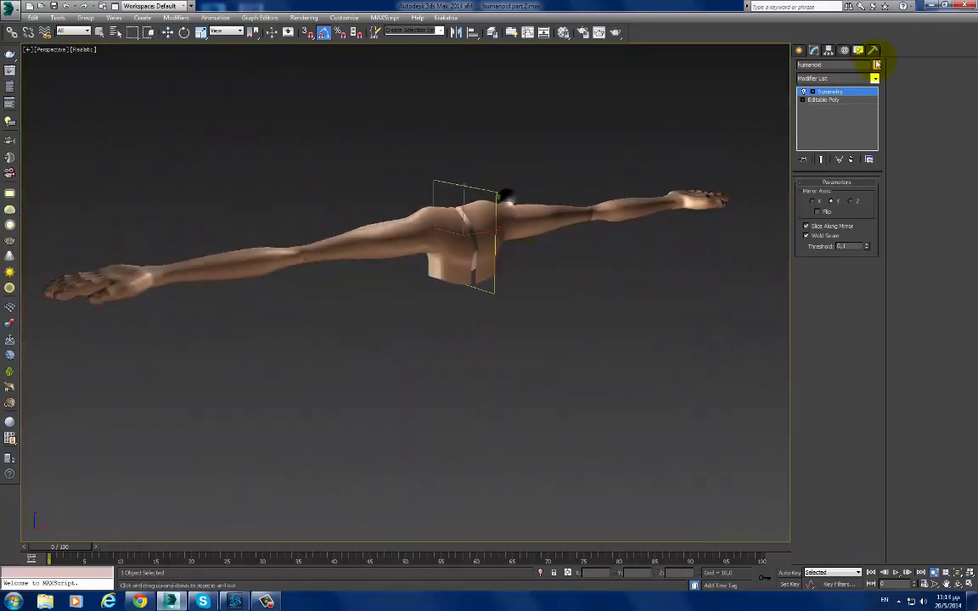
# Step: Move an omni light to the upper right of the figure, then undo the move
pyautogui.click(858, 51)
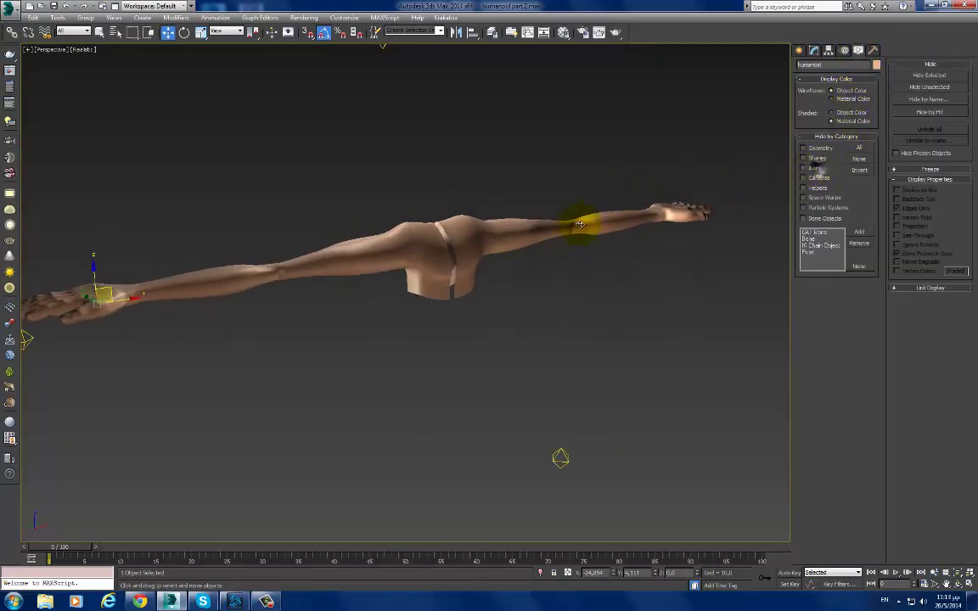
pyautogui.scroll(-3, 572, 231)
pyautogui.moveTo(572, 231)
pyautogui.keyDown('alt'); pyautogui.mouseDown(button='middle')
pyautogui.moveTo(546, 226)
pyautogui.moveTo(521, 299)
pyautogui.mouseUp(button='middle'); pyautogui.keyUp('alt')
pyautogui.rightClick(521, 298)
pyautogui.click(533, 308)
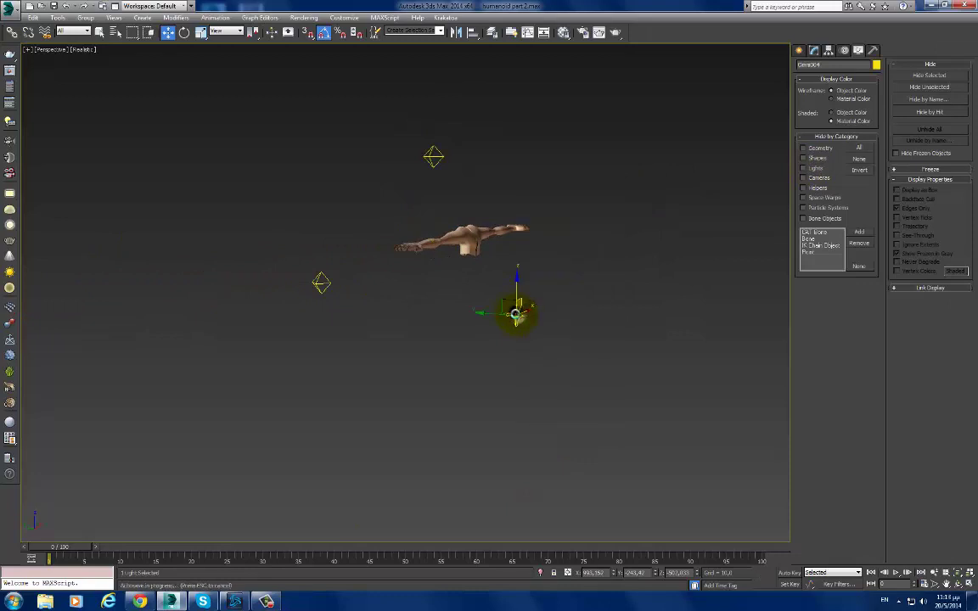
pyautogui.moveTo(504, 299)
pyautogui.mouseDown()
pyautogui.moveTo(611, 257)
pyautogui.moveTo(634, 158)
pyautogui.mouseUp()
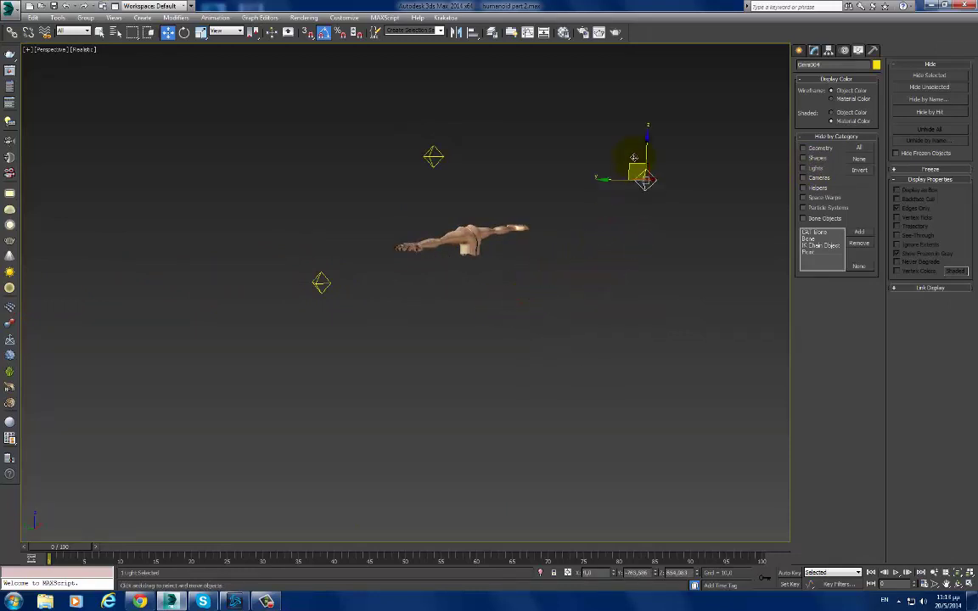
pyautogui.moveTo(586, 266)
pyautogui.keyDown('alt'); pyautogui.mouseDown(button='middle')
pyautogui.moveTo(561, 175)
pyautogui.moveTo(574, 264)
pyautogui.mouseUp(button='middle'); pyautogui.keyUp('alt')
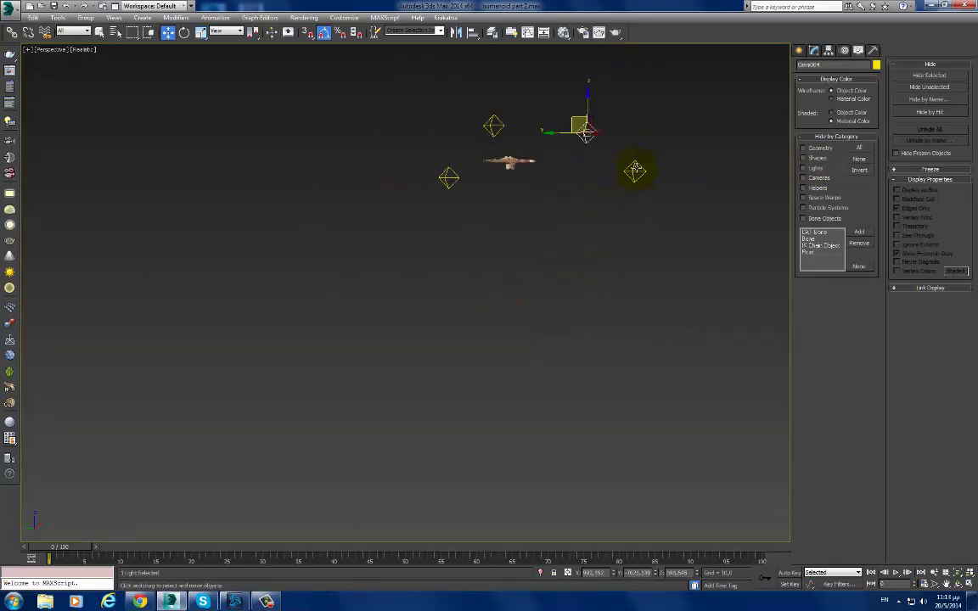
pyautogui.keyDown('alt'); pyautogui.moveTo(570, 150); pyautogui.dragTo(573, 209, button='middle'); pyautogui.keyUp('alt')
pyautogui.hotkey('ctrl', 'z')
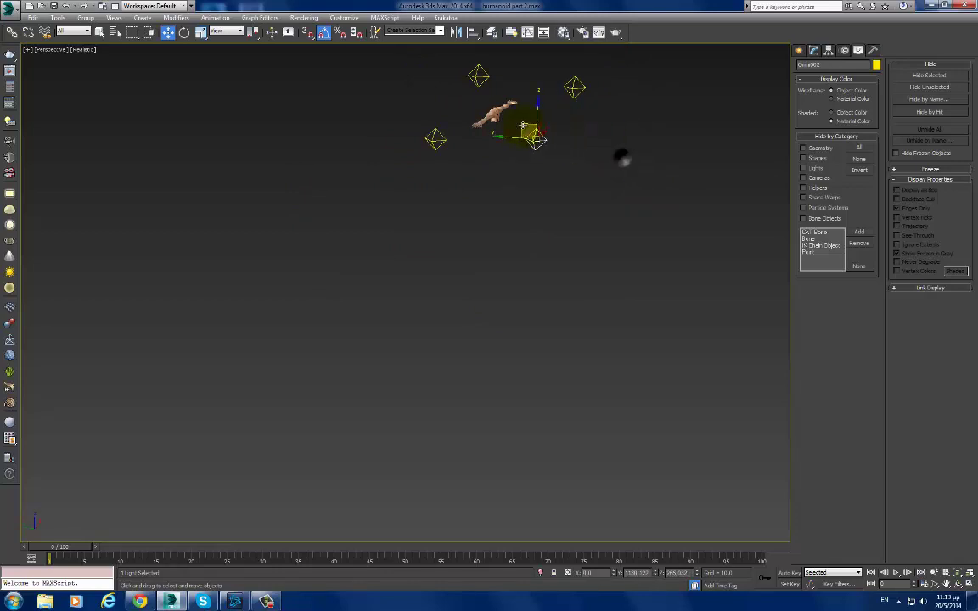
pyautogui.moveTo(624, 158)
pyautogui.mouseDown(button='middle')
pyautogui.moveTo(490, 283)
pyautogui.moveTo(432, 367)
pyautogui.mouseUp(button='middle')
# Step: In Top view, move the lower-left light toward the figure and the lower-right light further right
pyautogui.press('t')
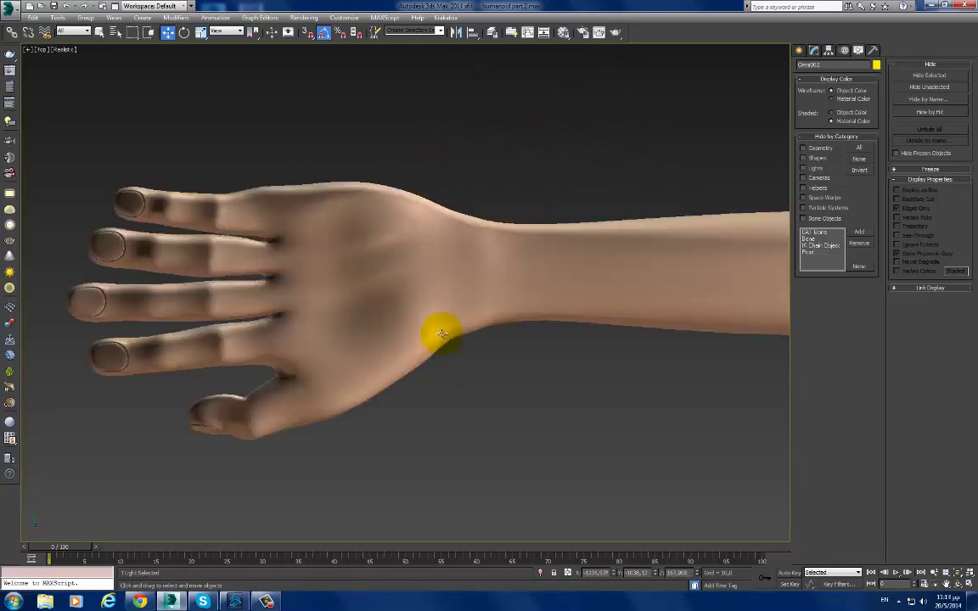
pyautogui.scroll(-5, 436, 328)
pyautogui.scroll(-3, 470, 316)
pyautogui.scroll(-2, 506, 322)
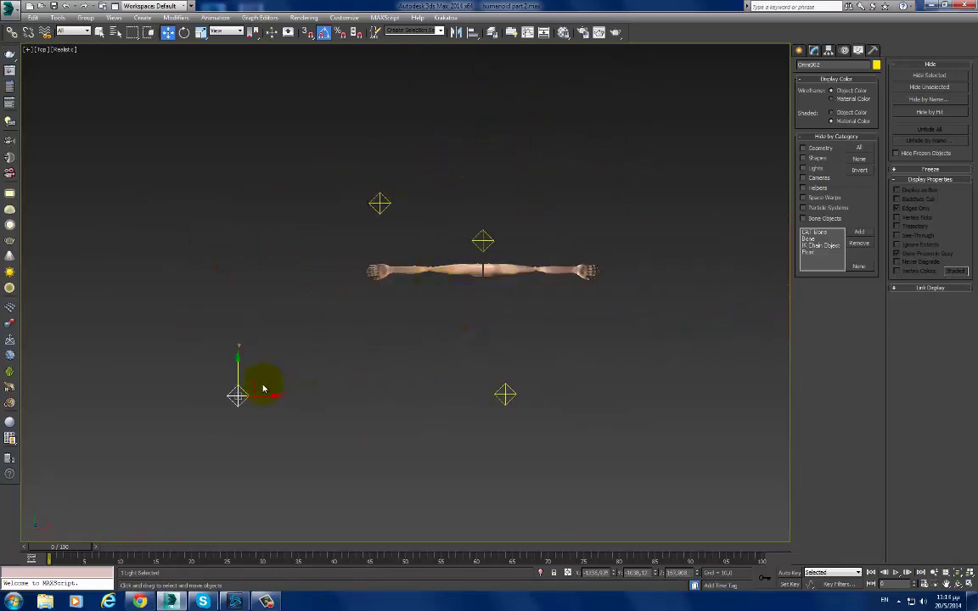
pyautogui.moveTo(253, 387); pyautogui.dragTo(354, 347)
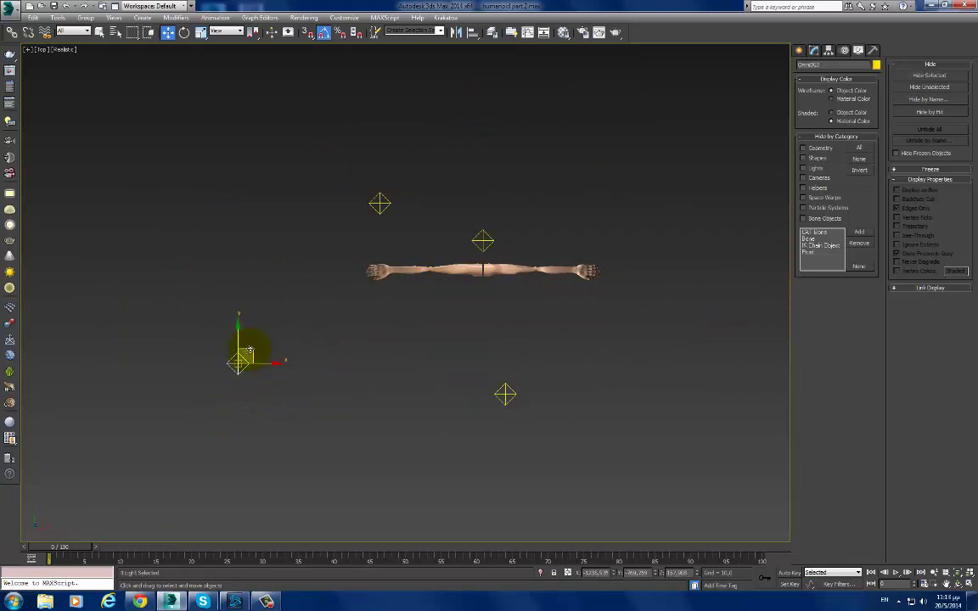
pyautogui.click(505, 394)
pyautogui.moveTo(517, 383); pyautogui.dragTo(613, 372)
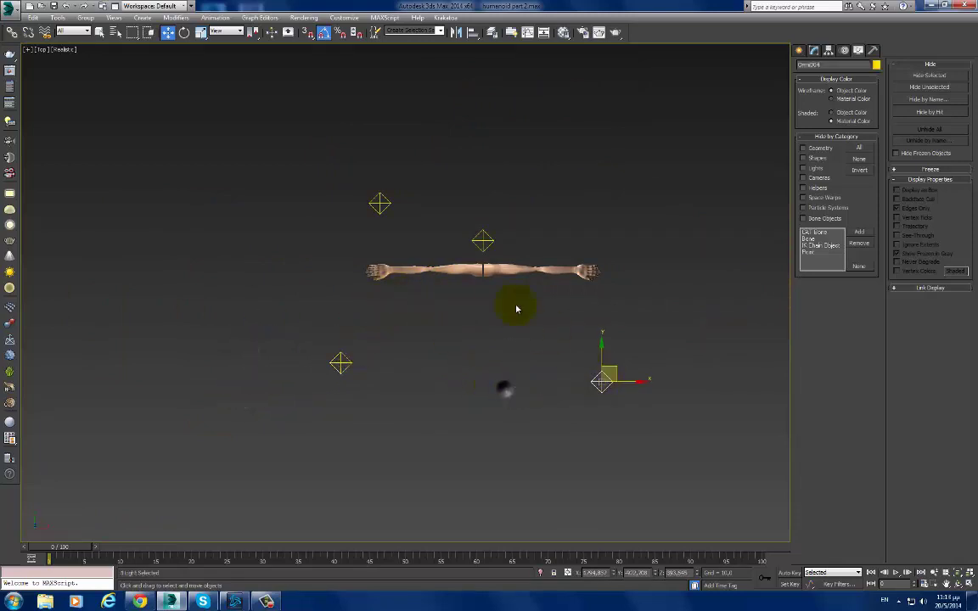
# Step: Reposition the centre and upper-left lights, then lower Omni004 in Front view
pyautogui.moveTo(487, 241); pyautogui.dragTo(574, 193)
pyautogui.moveTo(380, 206); pyautogui.dragTo(338, 171)
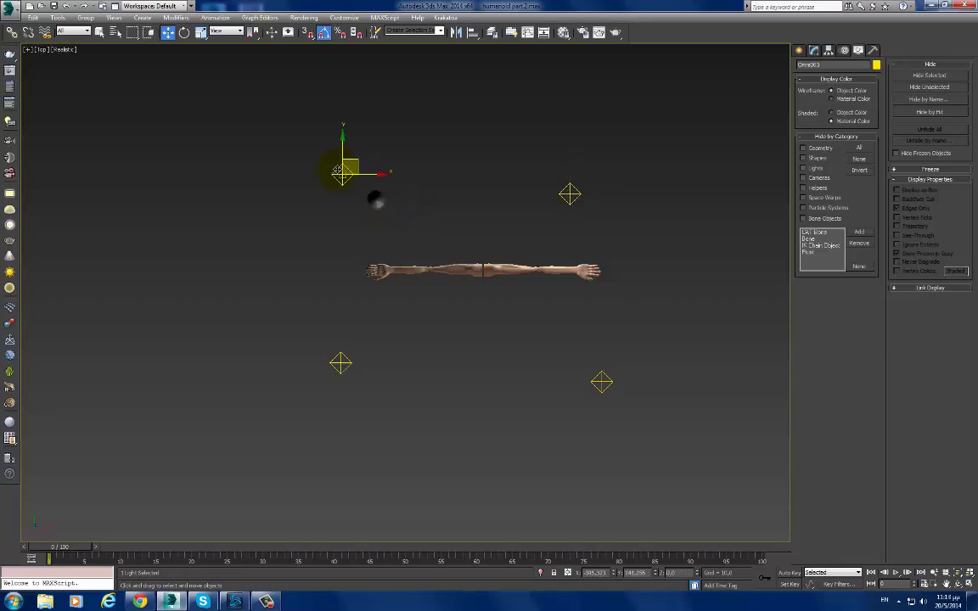
pyautogui.moveTo(567, 202)
pyautogui.mouseDown()
pyautogui.moveTo(484, 246)
pyautogui.moveTo(513, 209)
pyautogui.mouseUp()
pyautogui.press('f')
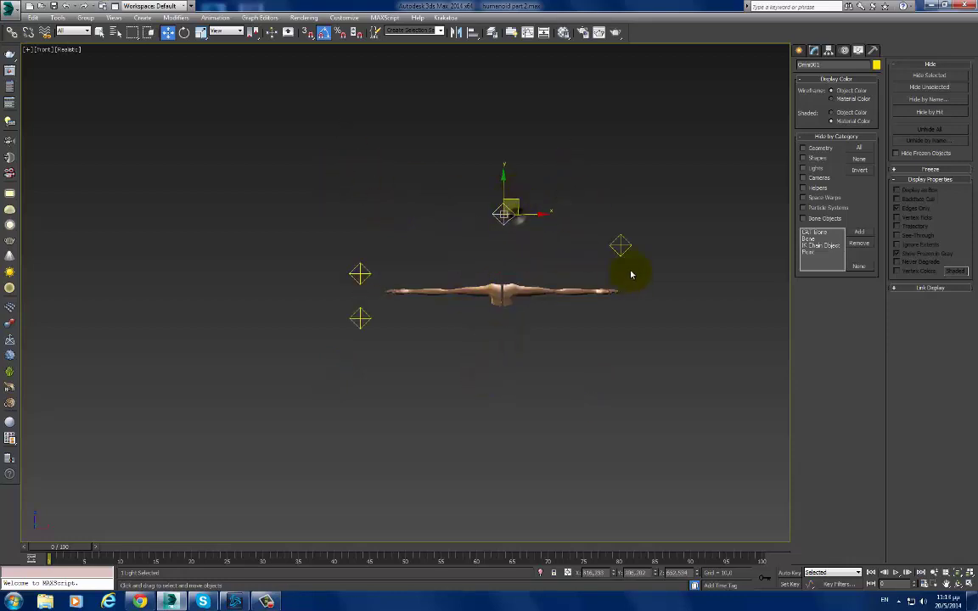
pyautogui.moveTo(621, 246); pyautogui.dragTo(640, 305)
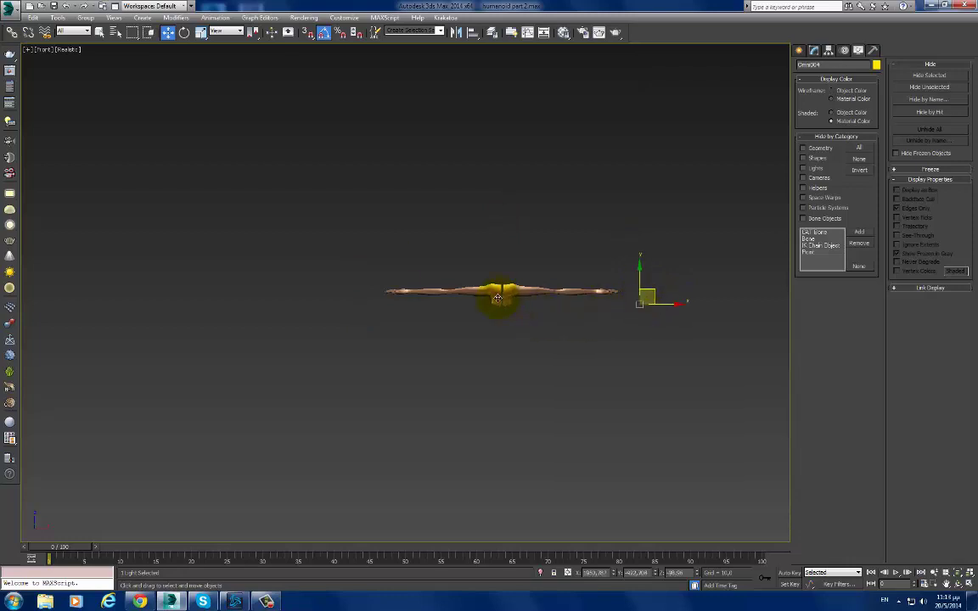
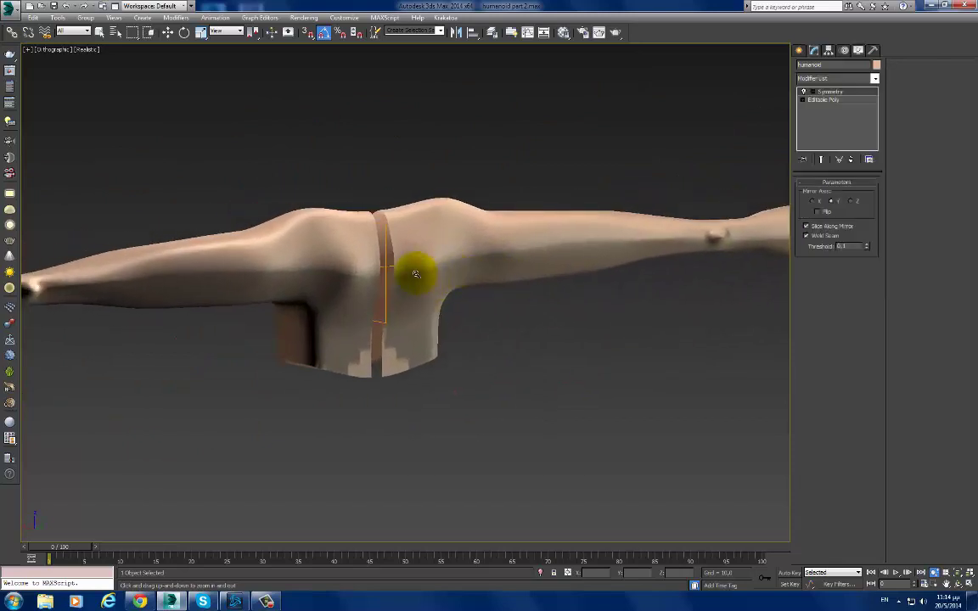
# Step: Edit Editable Poly under Symmetry with Show End Result on, frame the elbow, and show the Freeform ribbon
pyautogui.click(825, 100)
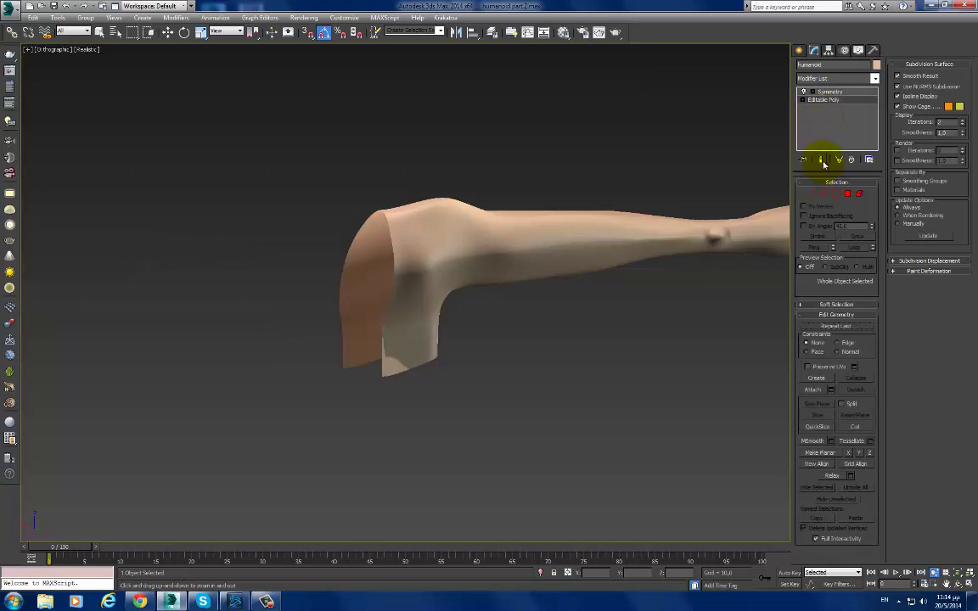
pyautogui.click(820, 161)
pyautogui.moveTo(535, 279); pyautogui.dragTo(312, 286, button='middle')
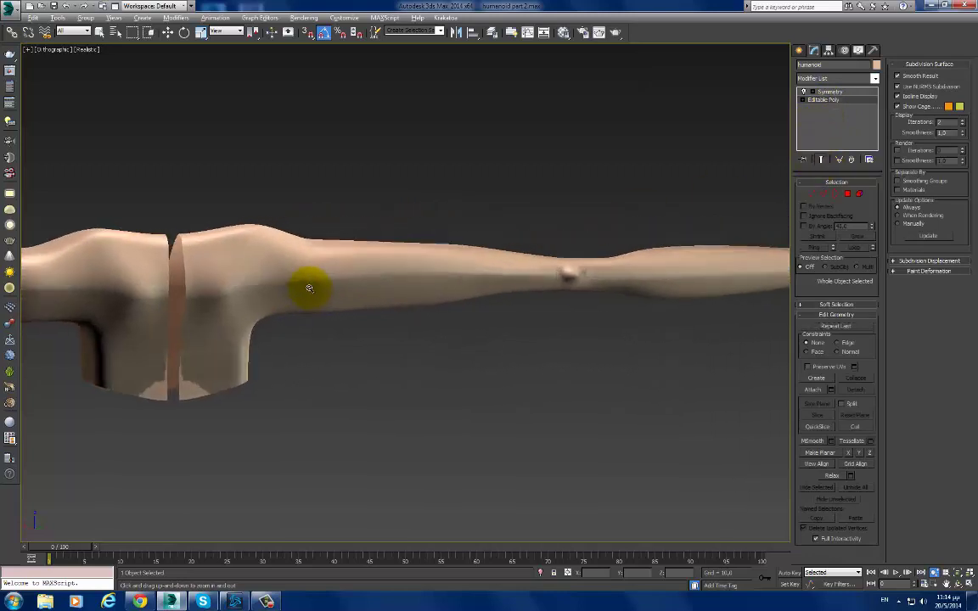
pyautogui.scroll(2, 517, 255)
pyautogui.scroll(2, 491, 264)
pyautogui.moveTo(491, 264)
pyautogui.keyDown('alt'); pyautogui.mouseDown(button='middle')
pyautogui.moveTo(421, 274)
pyautogui.moveTo(411, 238)
pyautogui.mouseUp(button='middle'); pyautogui.keyUp('alt')
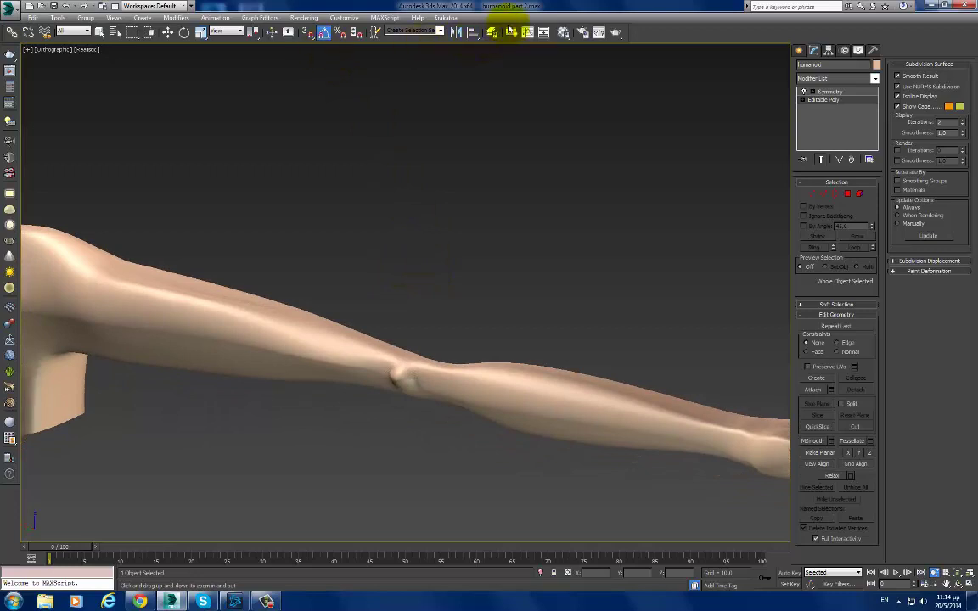
pyautogui.click(511, 33)
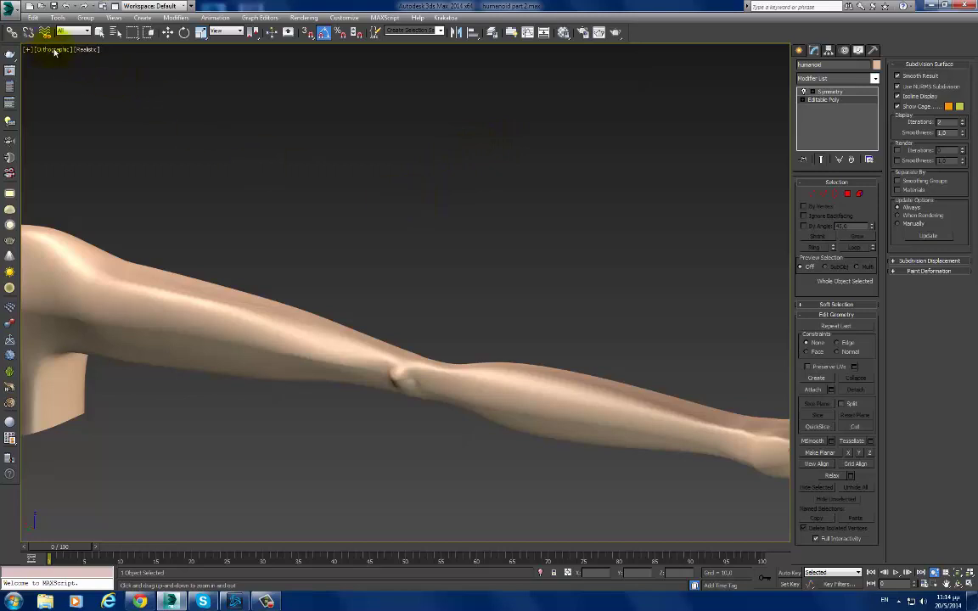
# Step: Switch the viewport to Perspective, zoom to the arm, and pick the Relax/Soften brush
pyautogui.click(62, 123)
pyautogui.click(81, 153)
pyautogui.moveTo(172, 201); pyautogui.dragTo(232, 178)
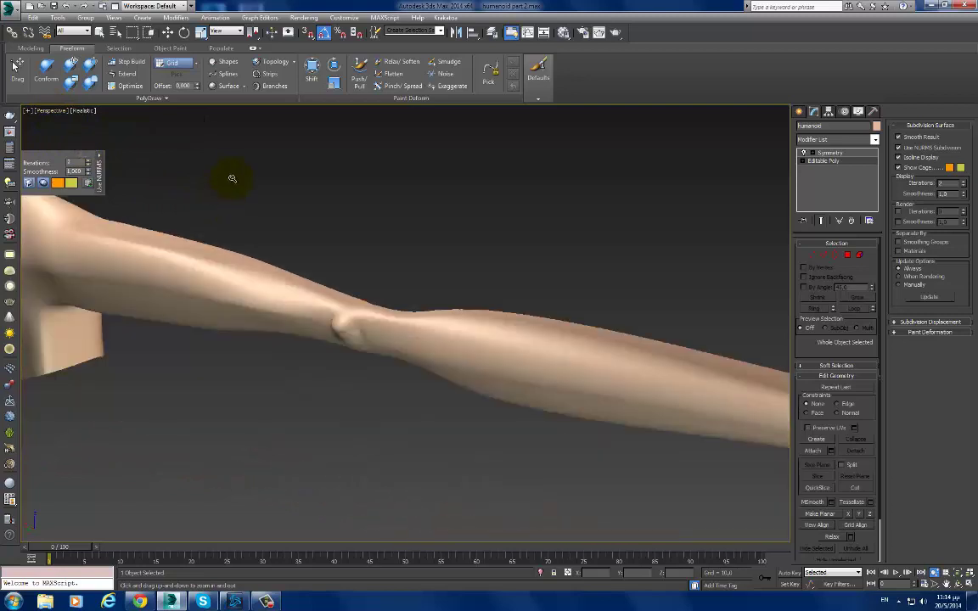
pyautogui.click(386, 64)
pyautogui.click(333, 329)
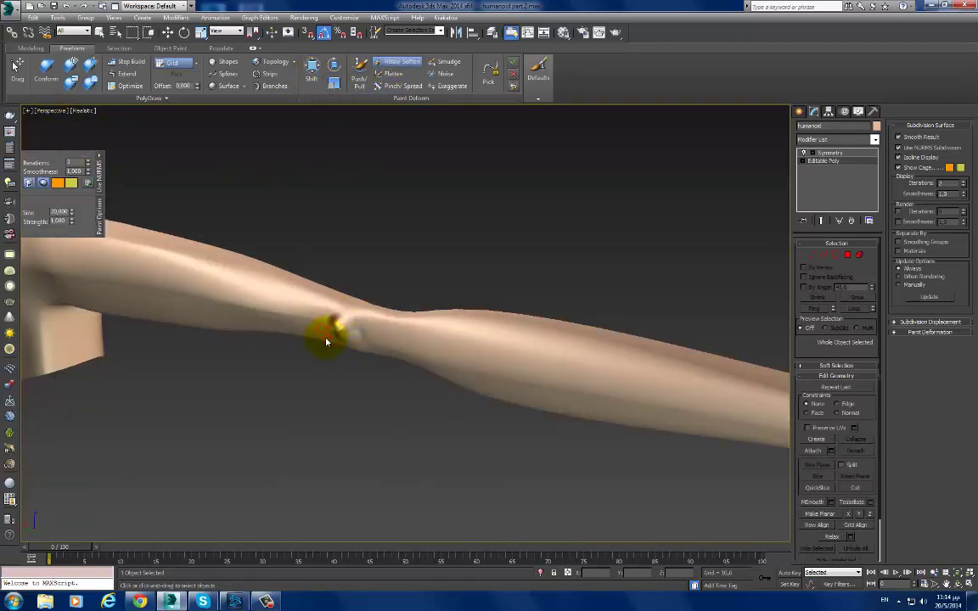
# Step: Raise the Relax/Soften brush size to about 72.8 and smooth the upper arm surface
pyautogui.moveTo(393, 352)
pyautogui.keyDown('alt'); pyautogui.mouseDown(button='middle')
pyautogui.moveTo(425, 348)
pyautogui.moveTo(508, 305)
pyautogui.moveTo(506, 290)
pyautogui.moveTo(376, 301)
pyautogui.mouseUp(button='middle'); pyautogui.keyUp('alt')
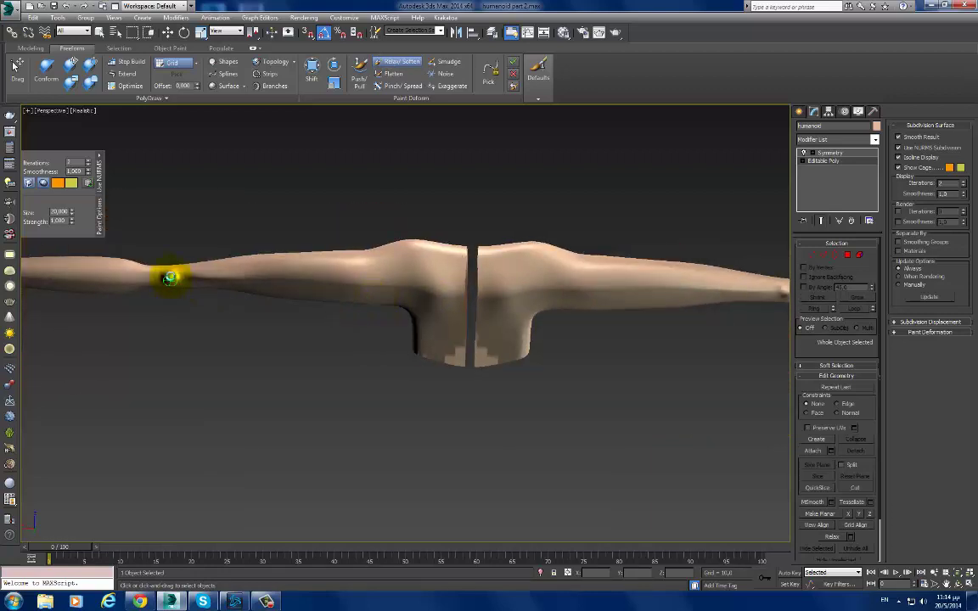
pyautogui.moveTo(193, 278)
pyautogui.keyDown('alt'); pyautogui.mouseDown(button='middle')
pyautogui.moveTo(306, 299)
pyautogui.moveTo(563, 279)
pyautogui.moveTo(572, 299)
pyautogui.moveTo(496, 315)
pyautogui.mouseUp(button='middle'); pyautogui.keyUp('alt')
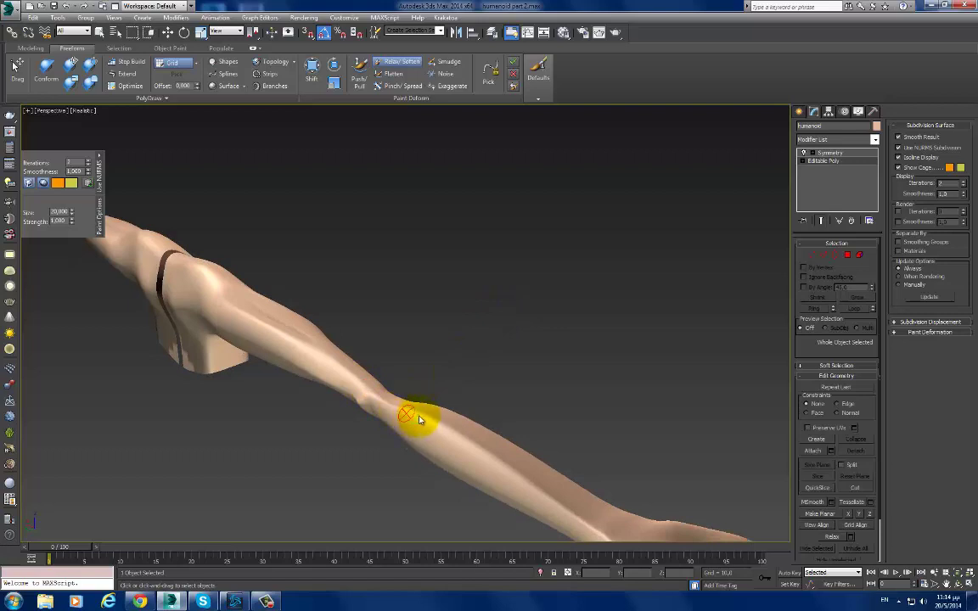
pyautogui.moveTo(419, 419)
pyautogui.keyDown('alt'); pyautogui.mouseDown(button='middle')
pyautogui.moveTo(490, 426)
pyautogui.moveTo(524, 375)
pyautogui.moveTo(448, 339)
pyautogui.moveTo(312, 338)
pyautogui.mouseUp(button='middle'); pyautogui.keyUp('alt')
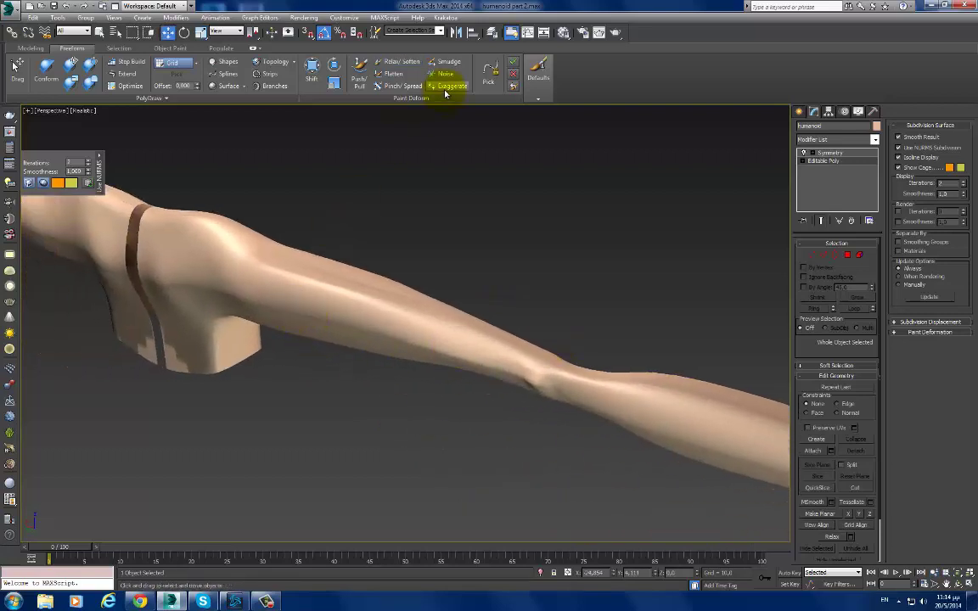
pyautogui.click(393, 61)
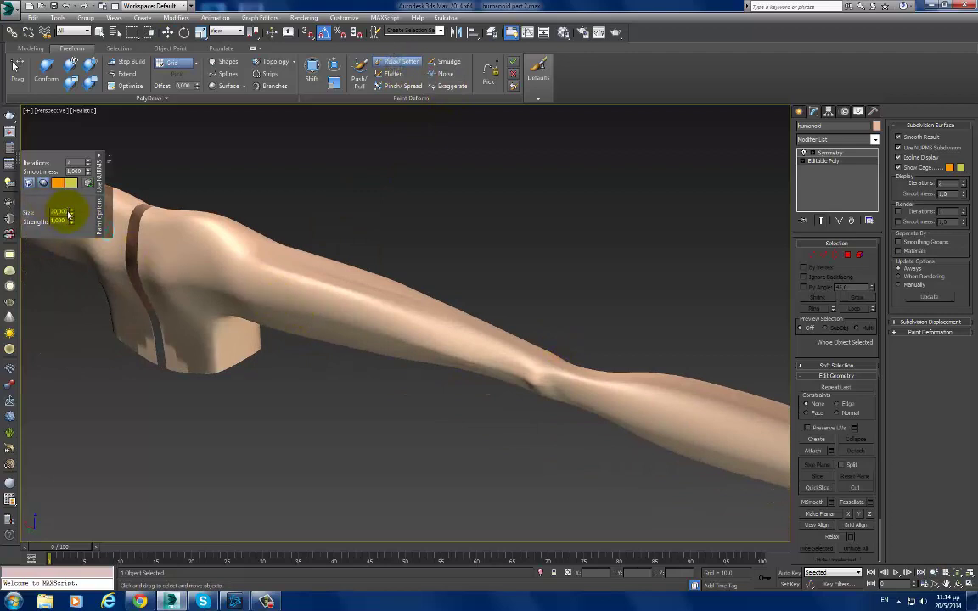
pyautogui.moveTo(72, 211); pyautogui.dragTo(80, 163)
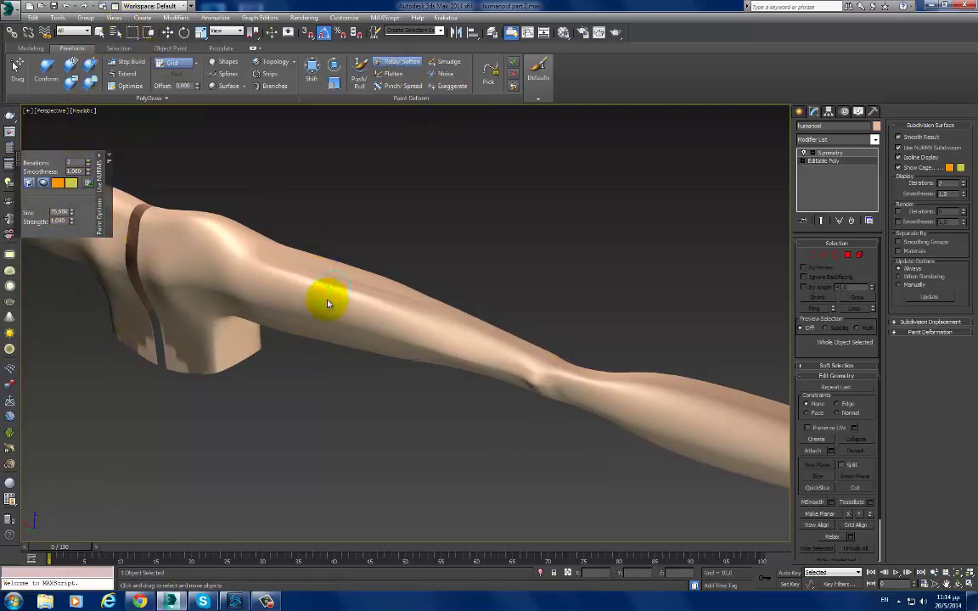
pyautogui.moveTo(388, 329); pyautogui.dragTo(336, 289)
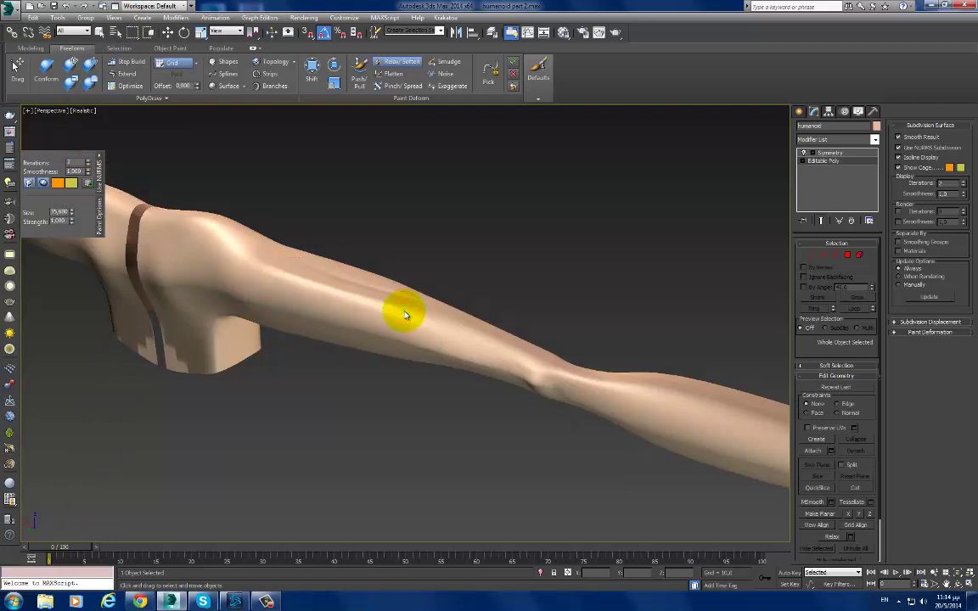
pyautogui.moveTo(404, 312)
pyautogui.keyDown('alt'); pyautogui.mouseDown(button='middle')
pyautogui.moveTo(419, 417)
pyautogui.moveTo(274, 379)
pyautogui.moveTo(309, 382)
pyautogui.moveTo(328, 291)
pyautogui.mouseUp(button='middle'); pyautogui.keyUp('alt')
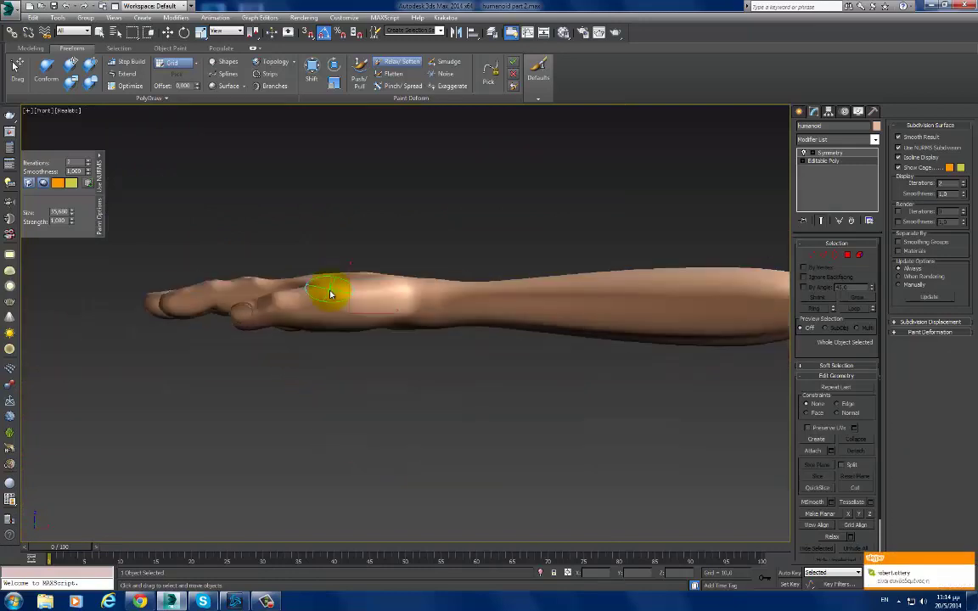
# Step: In a zoomed Front view, push the torso's lower edge into shape with the Shift brush
pyautogui.press('f')
pyautogui.scroll(2, 408, 263)
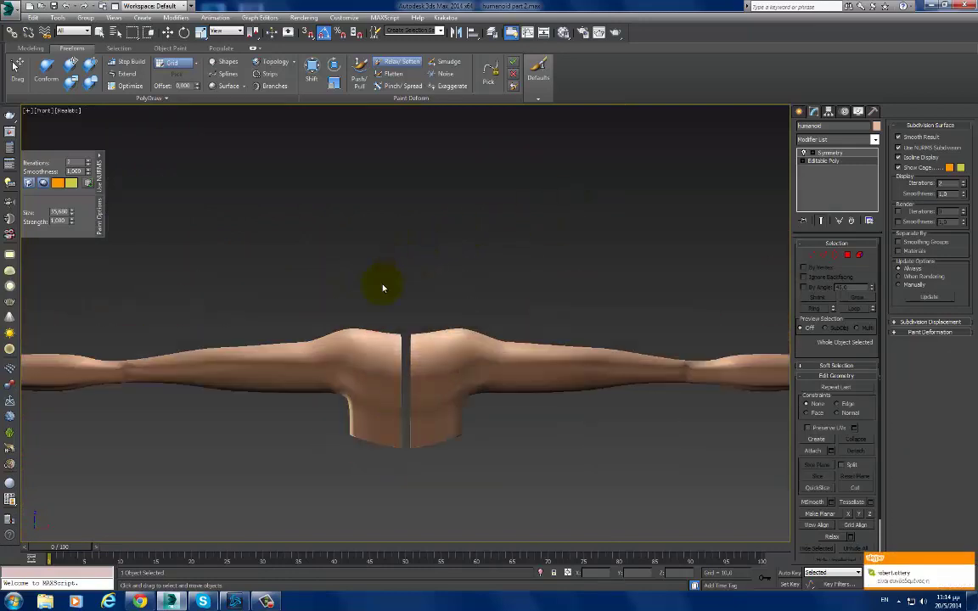
pyautogui.scroll(2, 365, 314)
pyautogui.scroll(2, 353, 341)
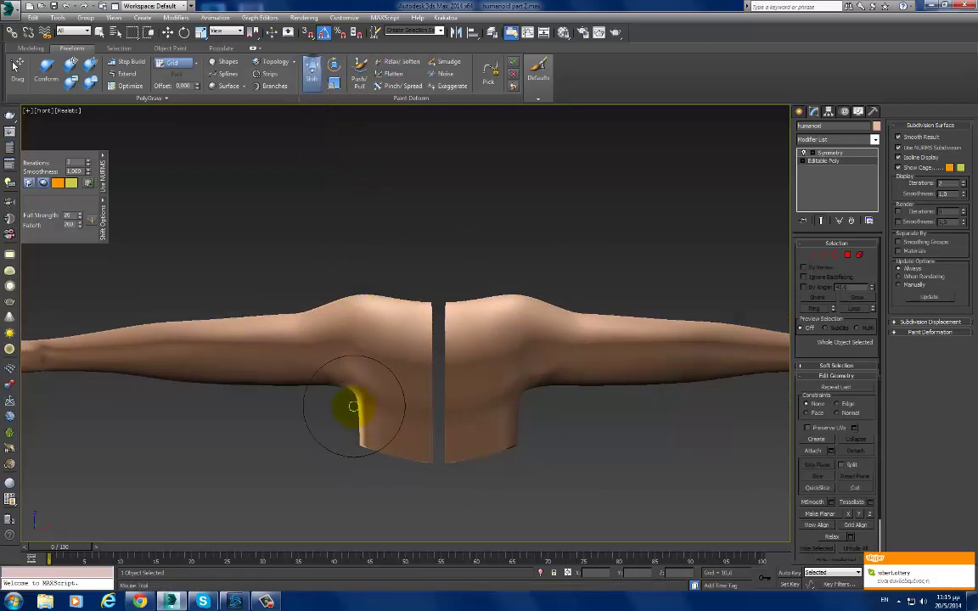
pyautogui.moveTo(345, 404); pyautogui.dragTo(359, 469)
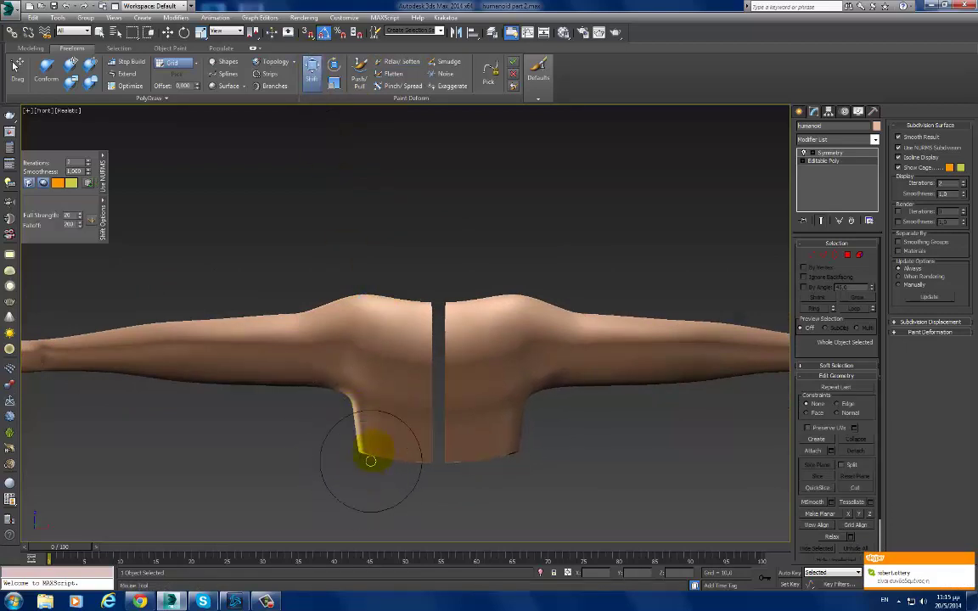
# Step: Reshape the shoulder contour, turn on Edged Faces, and pull the underarm mesh upward
pyautogui.moveTo(367, 452)
pyautogui.mouseDown(button='middle')
pyautogui.moveTo(447, 382)
pyautogui.moveTo(485, 305)
pyautogui.mouseUp(button='middle')
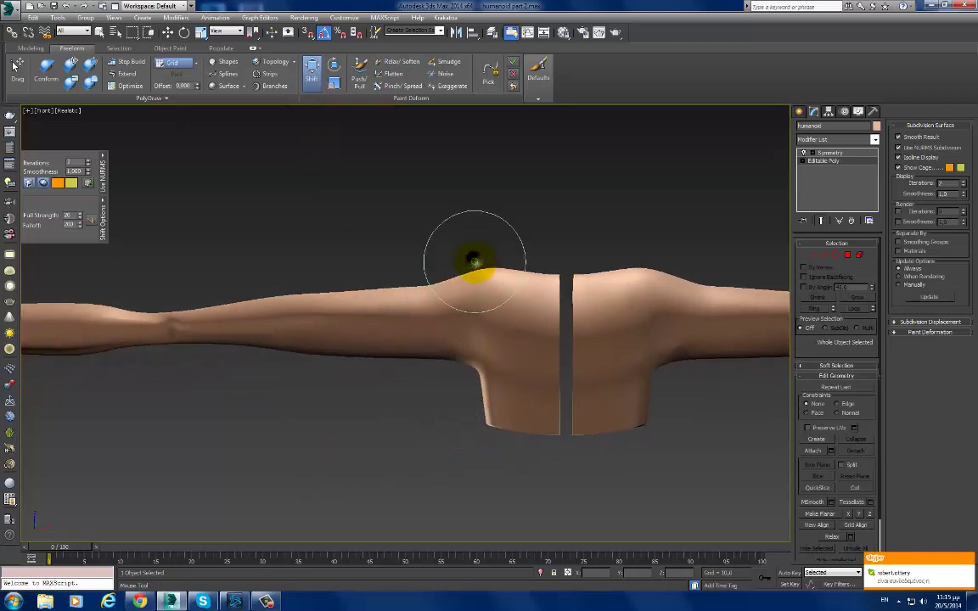
pyautogui.moveTo(439, 294); pyautogui.dragTo(447, 334)
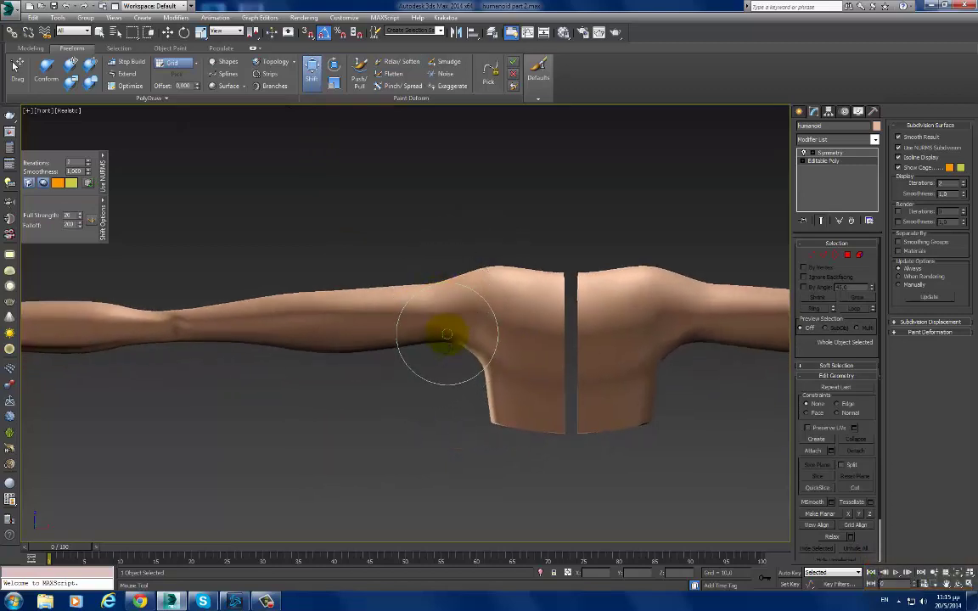
pyautogui.scroll(1, 469, 338)
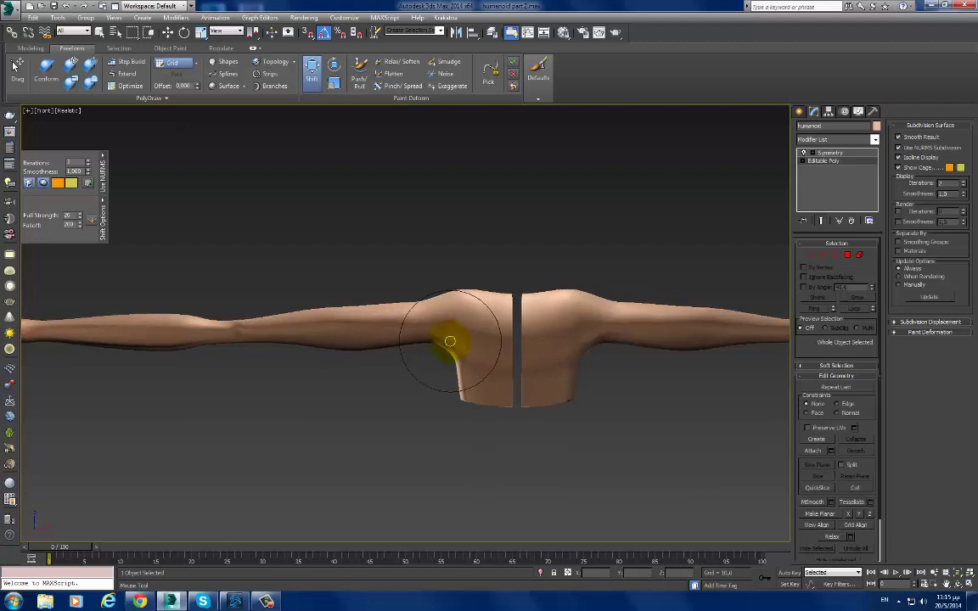
pyautogui.scroll(2, 447, 343)
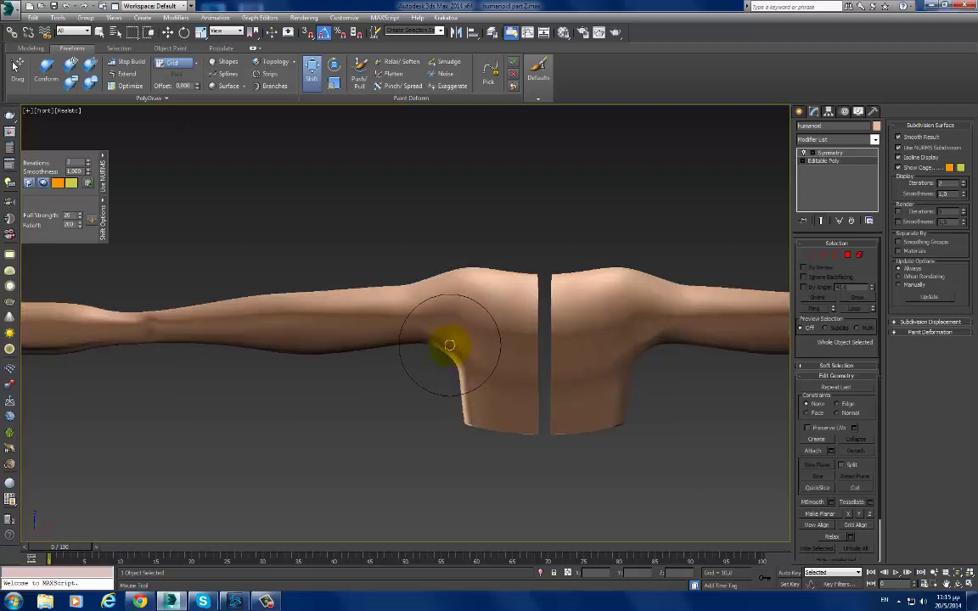
pyautogui.scroll(1, 449, 345)
pyautogui.press('F4')
pyautogui.moveTo(450, 361); pyautogui.dragTo(447, 332)
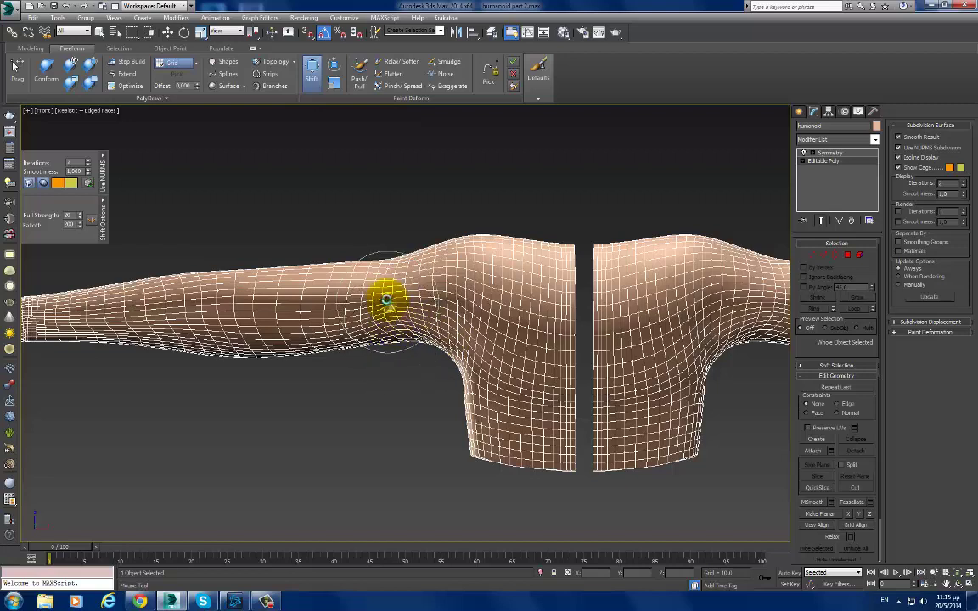
# Step: Relax the armpit dent, then lift the underarm at the torso with Shift (Falloff 160)
pyautogui.moveTo(388, 302); pyautogui.dragTo(421, 241)
pyautogui.click(401, 62)
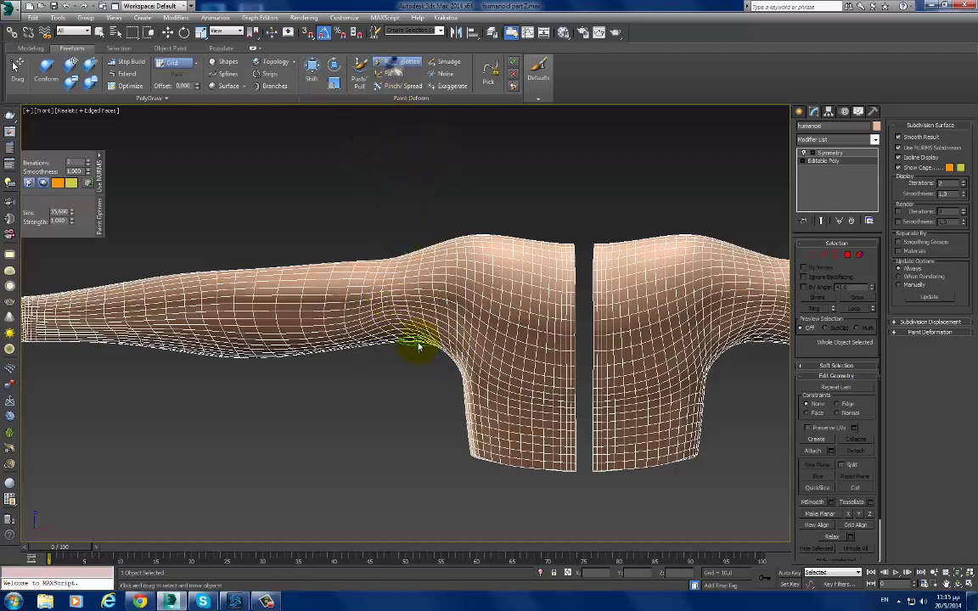
pyautogui.moveTo(414, 343); pyautogui.dragTo(389, 337)
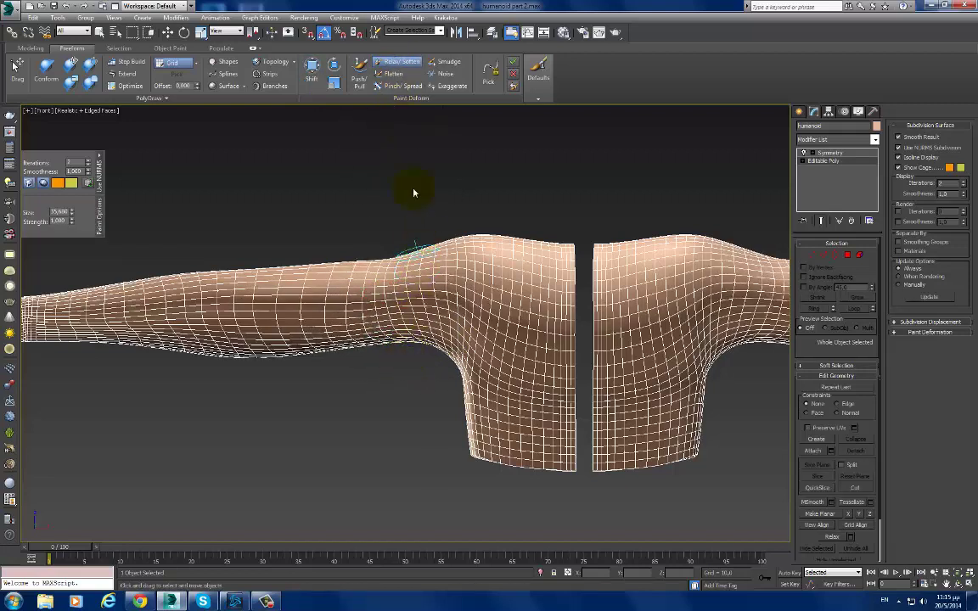
pyautogui.click(312, 67)
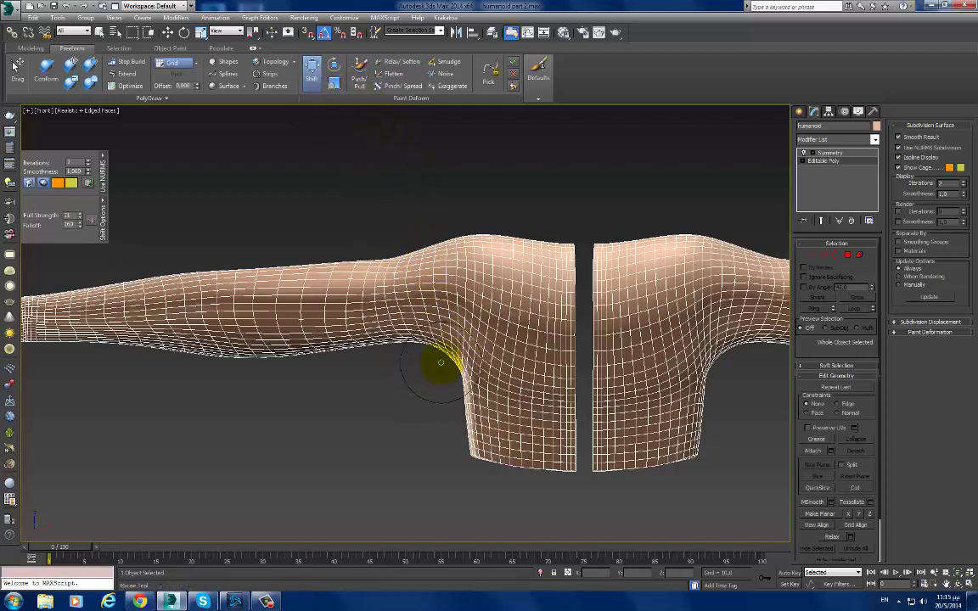
pyautogui.moveTo(436, 360); pyautogui.dragTo(440, 344)
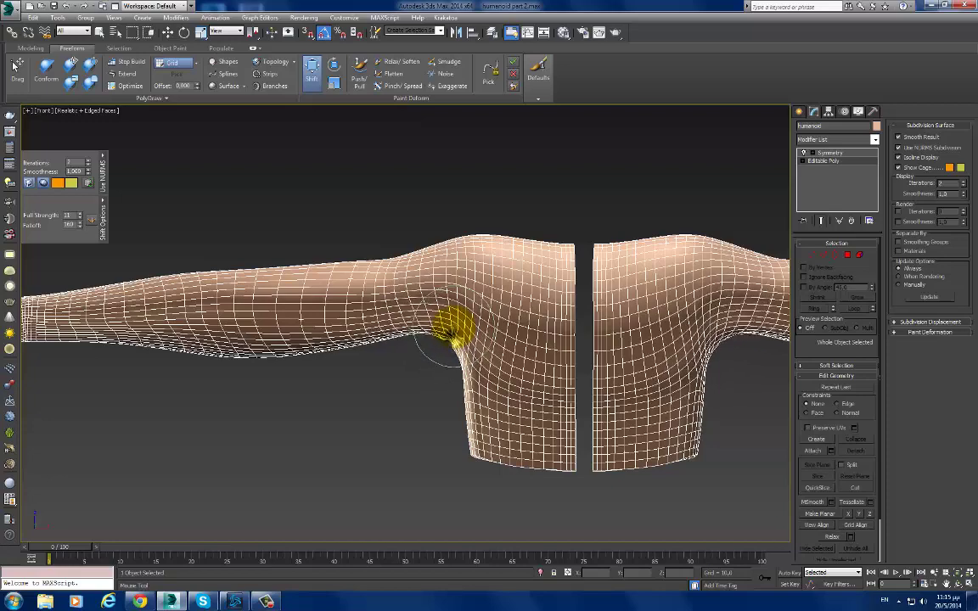
# Step: In a zoomed Top view, curve the torso's centre edge inward
pyautogui.moveTo(424, 347); pyautogui.dragTo(443, 344, button='middle')
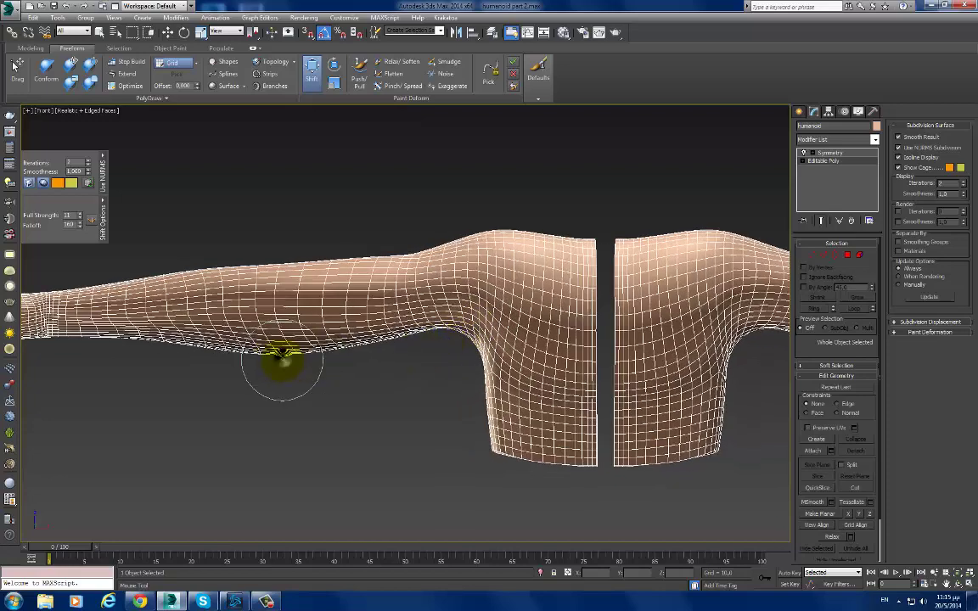
pyautogui.moveTo(290, 354)
pyautogui.mouseDown(button='middle')
pyautogui.moveTo(511, 354)
pyautogui.moveTo(469, 287)
pyautogui.moveTo(497, 312)
pyautogui.mouseUp(button='middle')
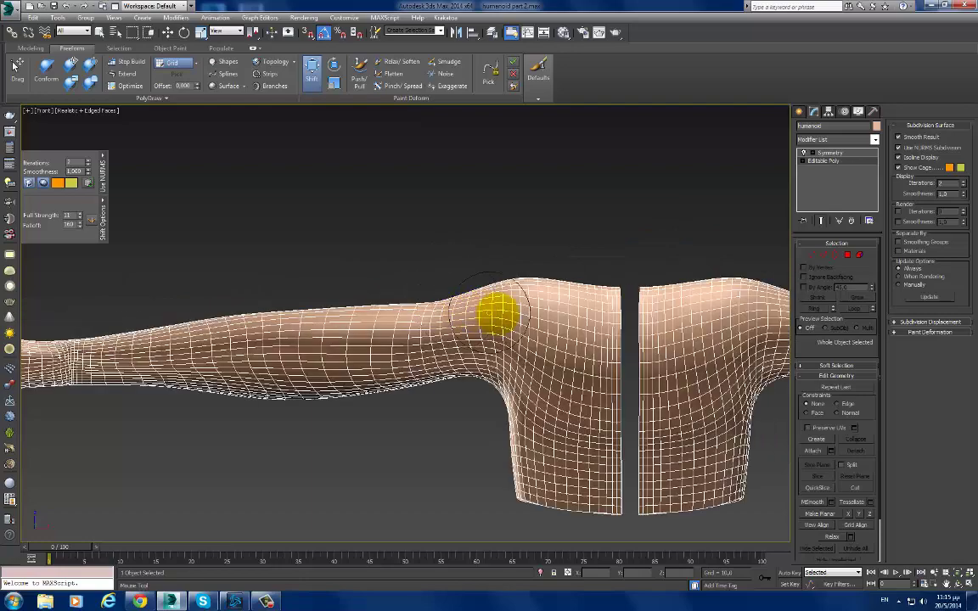
pyautogui.scroll(-3, 543, 314)
pyautogui.press('t')
pyautogui.scroll(3, 459, 327)
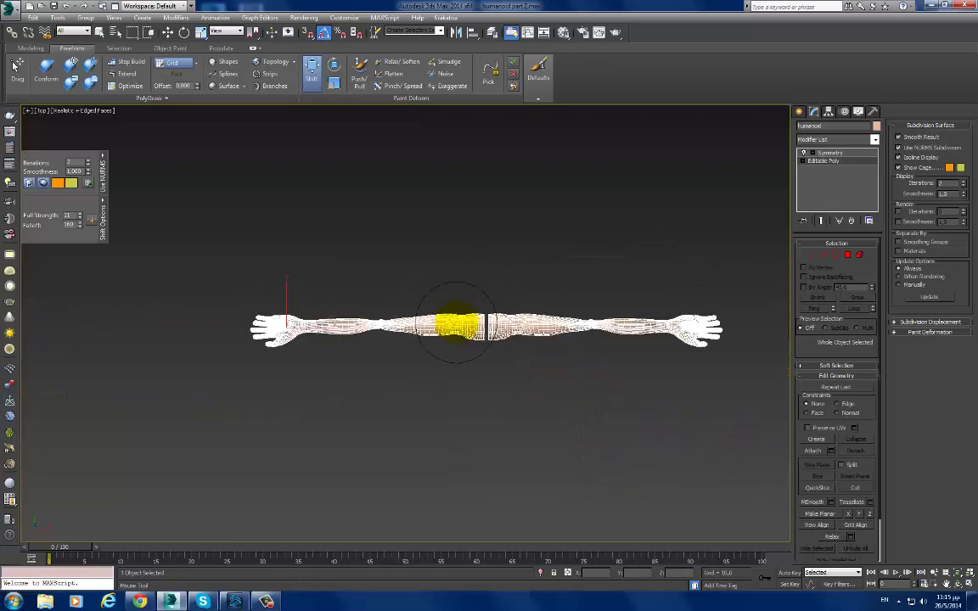
pyautogui.scroll(3, 507, 338)
pyautogui.scroll(3, 508, 338)
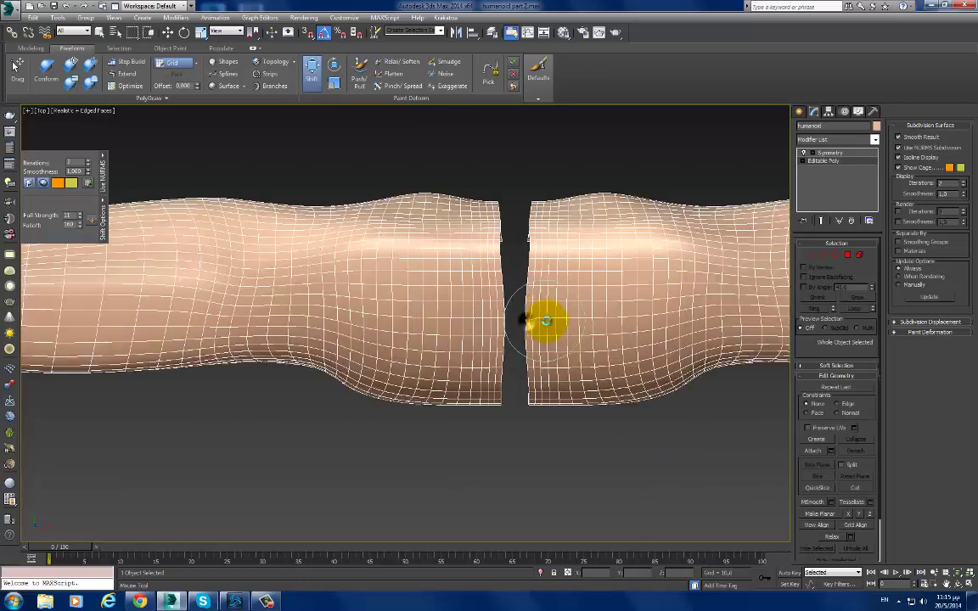
pyautogui.moveTo(497, 323); pyautogui.dragTo(355, 316)
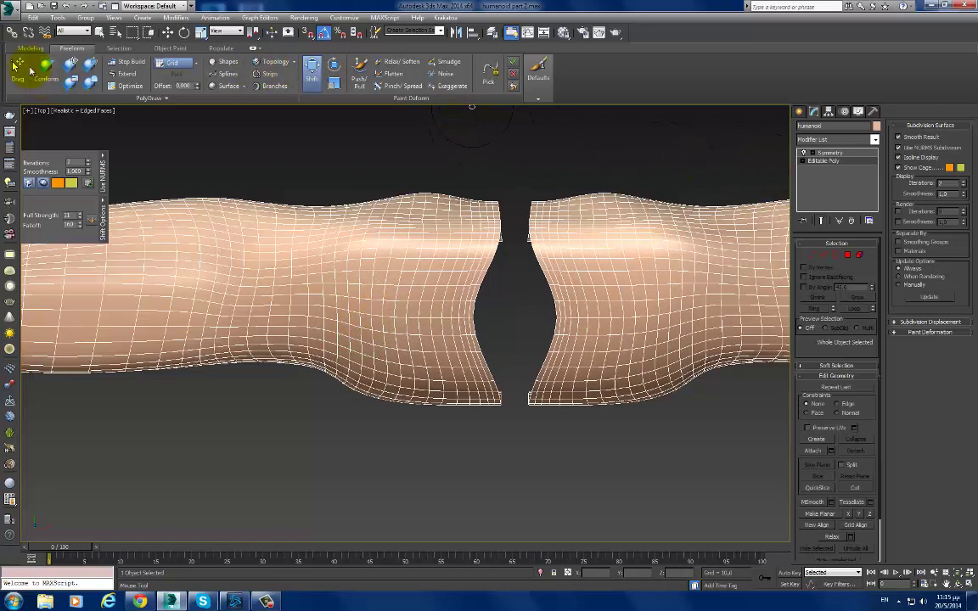
# Step: Turn off the NURMS subdivision preview and enter Vertex mode on the torso mesh
pyautogui.click(31, 48)
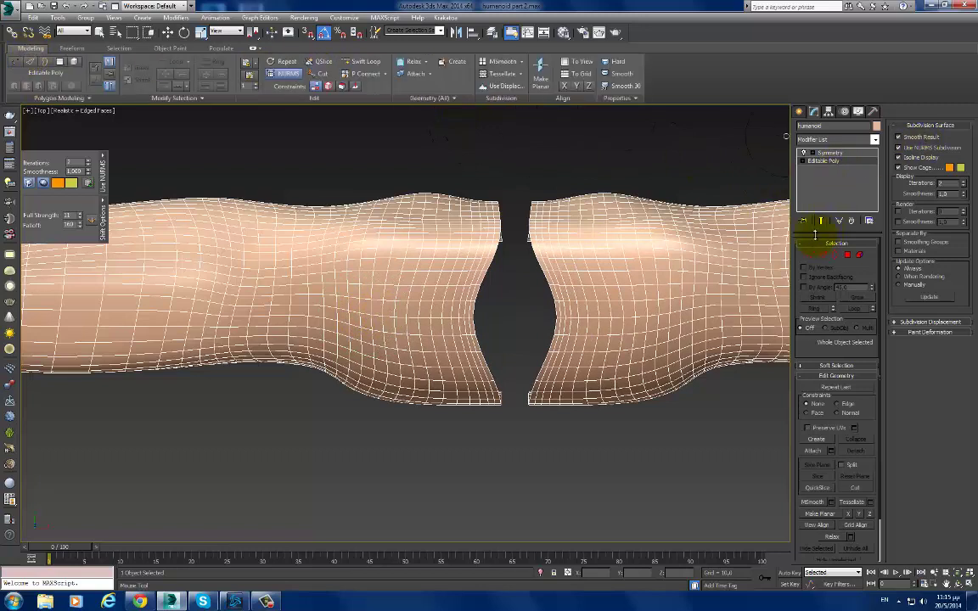
pyautogui.rightClick(582, 301)
pyautogui.click(516, 186)
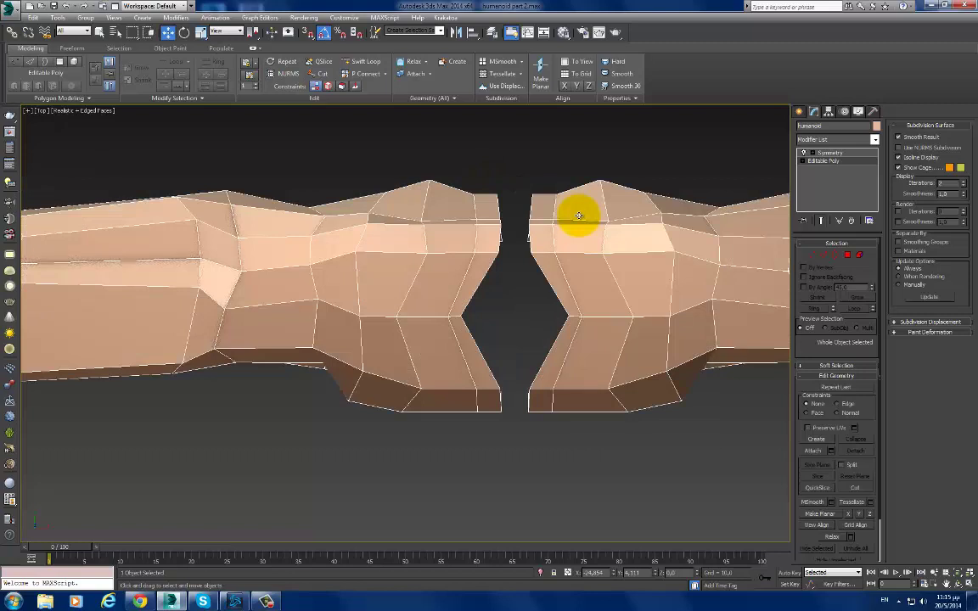
pyautogui.click(628, 242)
pyautogui.press('1')
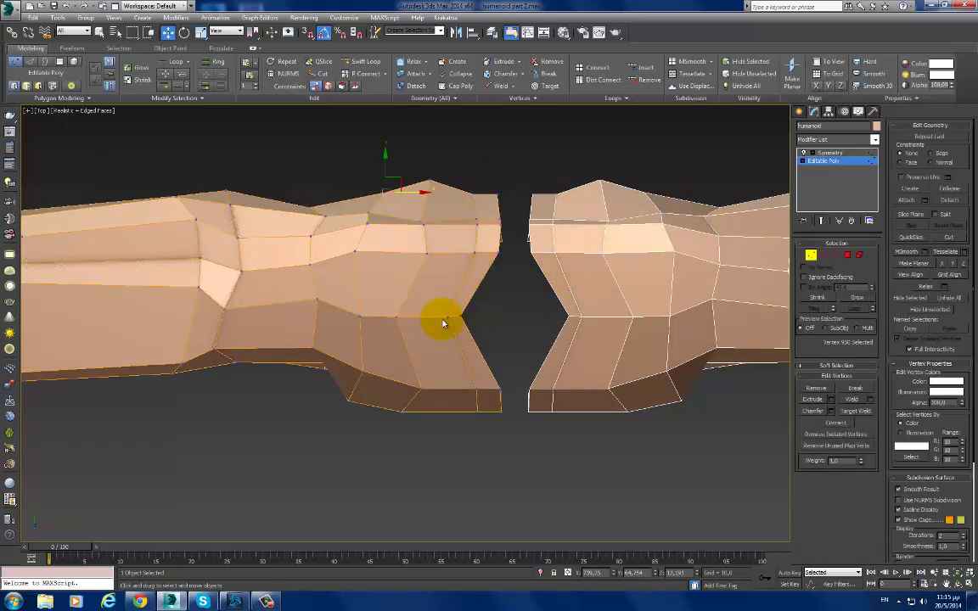
# Step: Pull the inner-fold vertices left and up to reshape the notch
pyautogui.click(446, 318)
pyautogui.moveTo(447, 297); pyautogui.dragTo(393, 316)
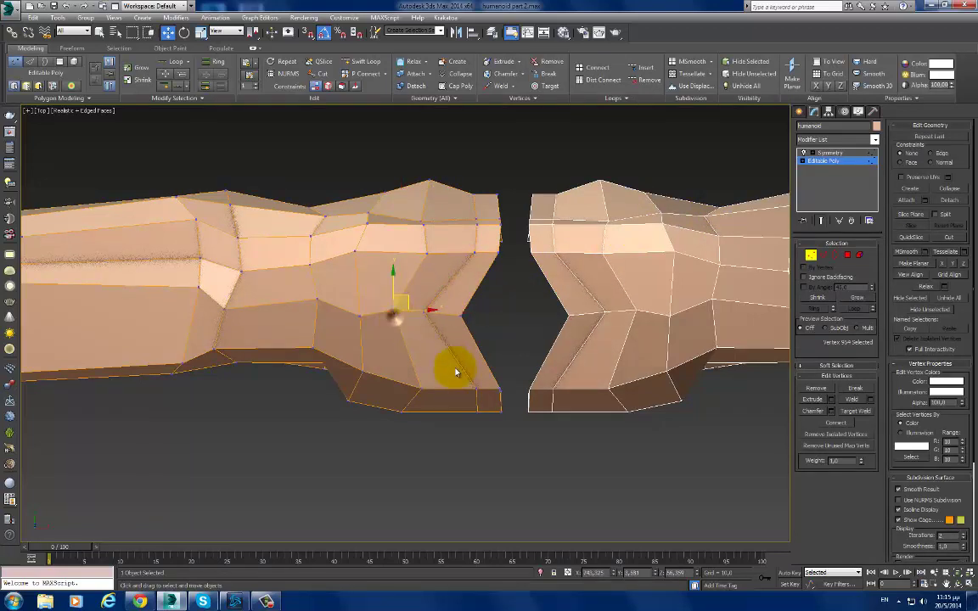
pyautogui.press('2')
pyautogui.click(469, 397)
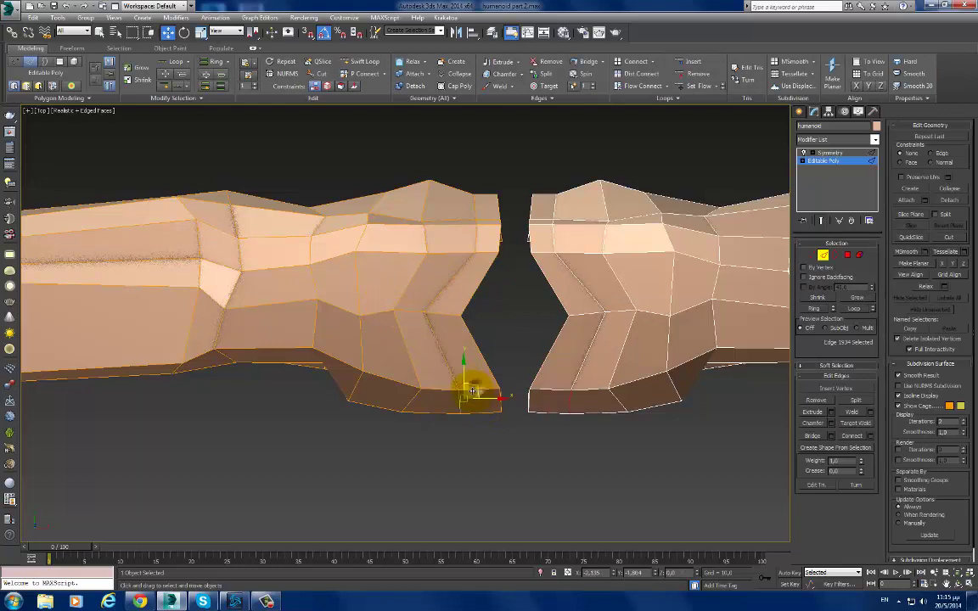
pyautogui.press('1')
pyautogui.click(460, 311)
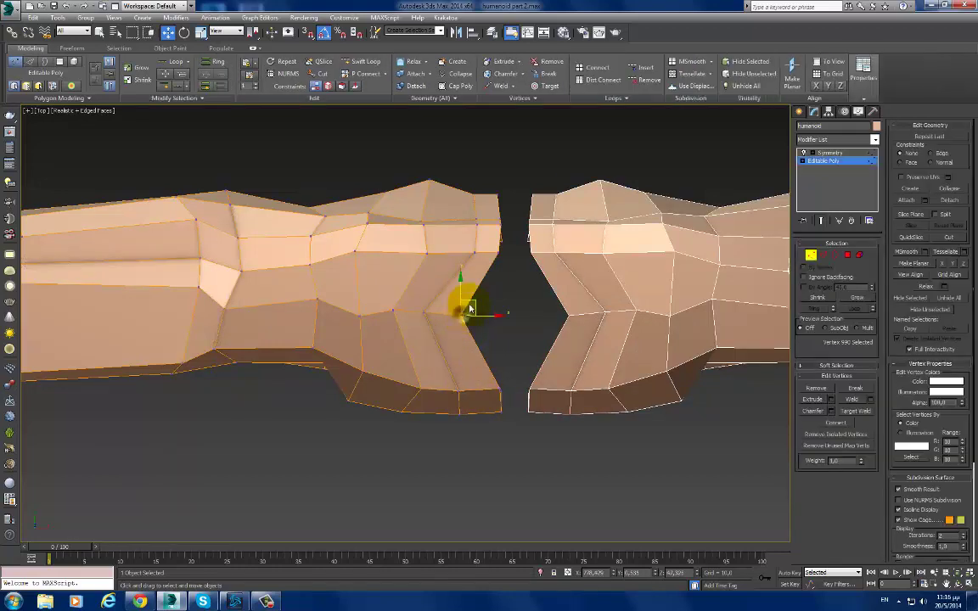
pyautogui.moveTo(469, 296)
pyautogui.mouseDown()
pyautogui.moveTo(466, 247)
pyautogui.moveTo(509, 263)
pyautogui.mouseUp()
# Step: Select vertices along the open edge and bottom rim near the centre gap
pyautogui.click(498, 251)
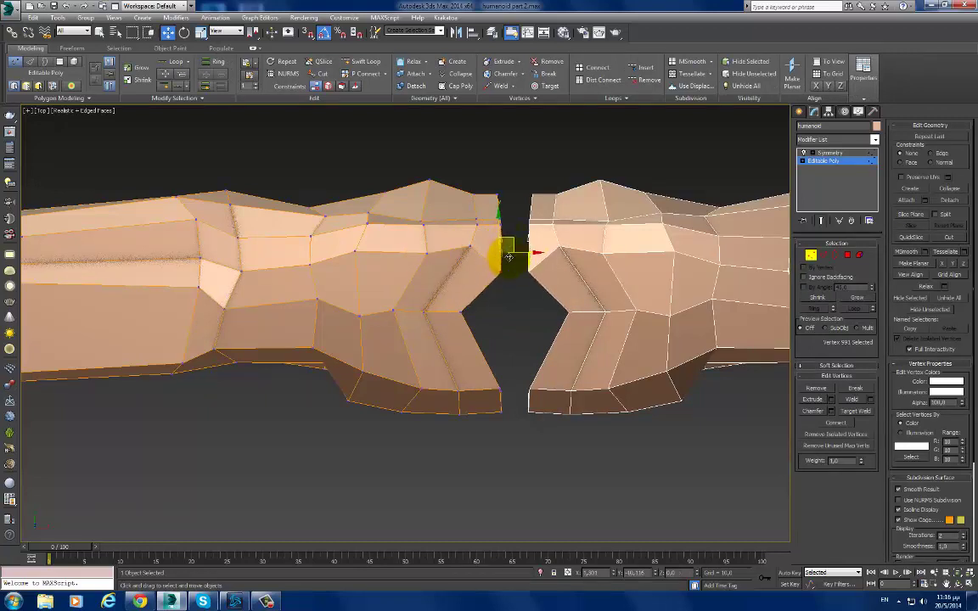
pyautogui.click(485, 386)
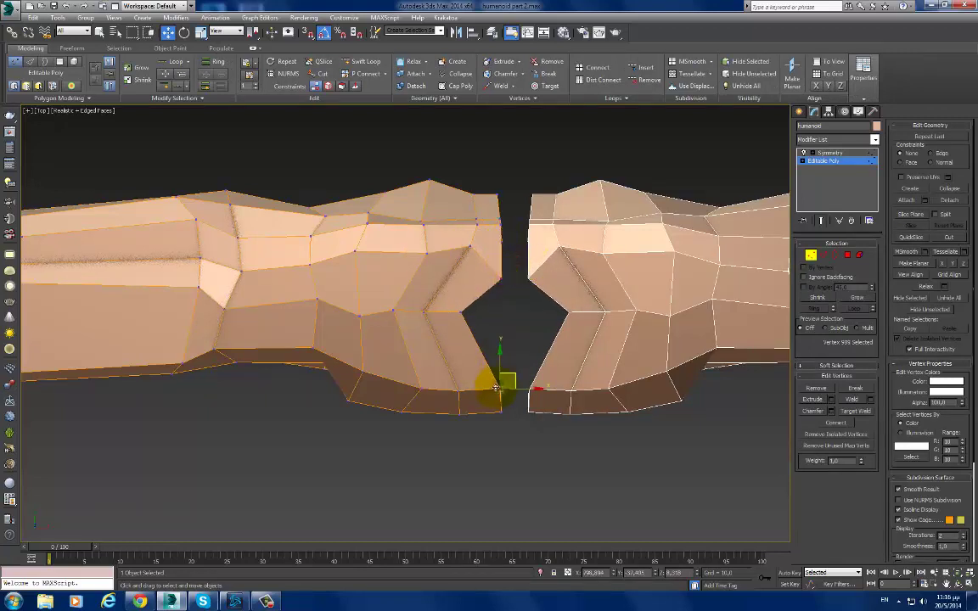
pyautogui.click(476, 387)
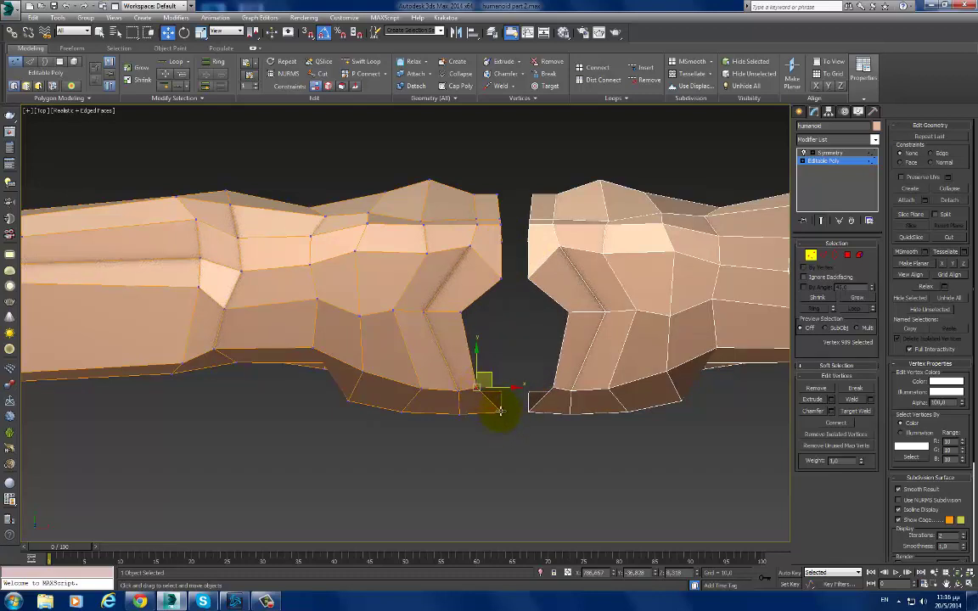
pyautogui.click(497, 405)
pyautogui.click(490, 390)
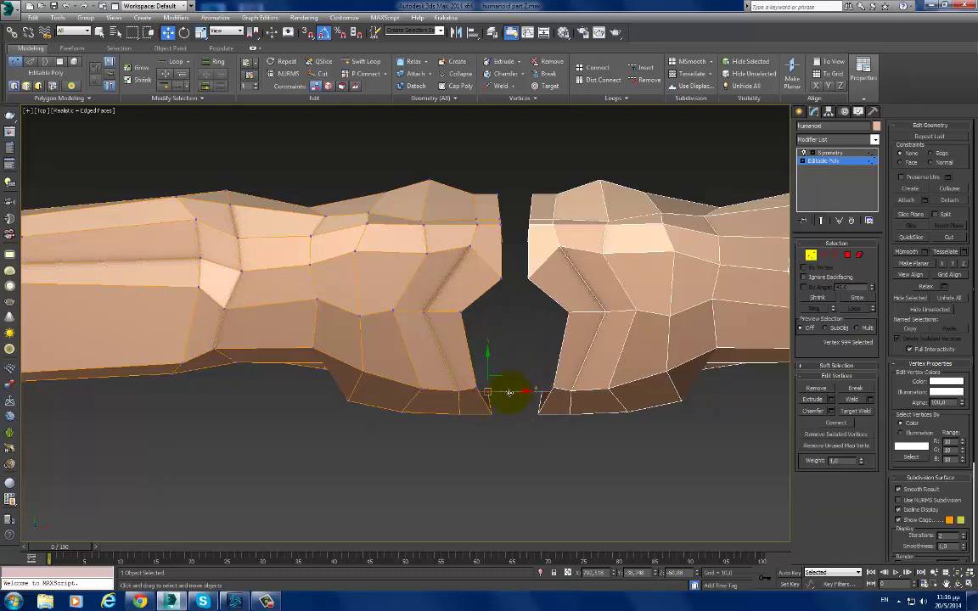
pyautogui.press('2')
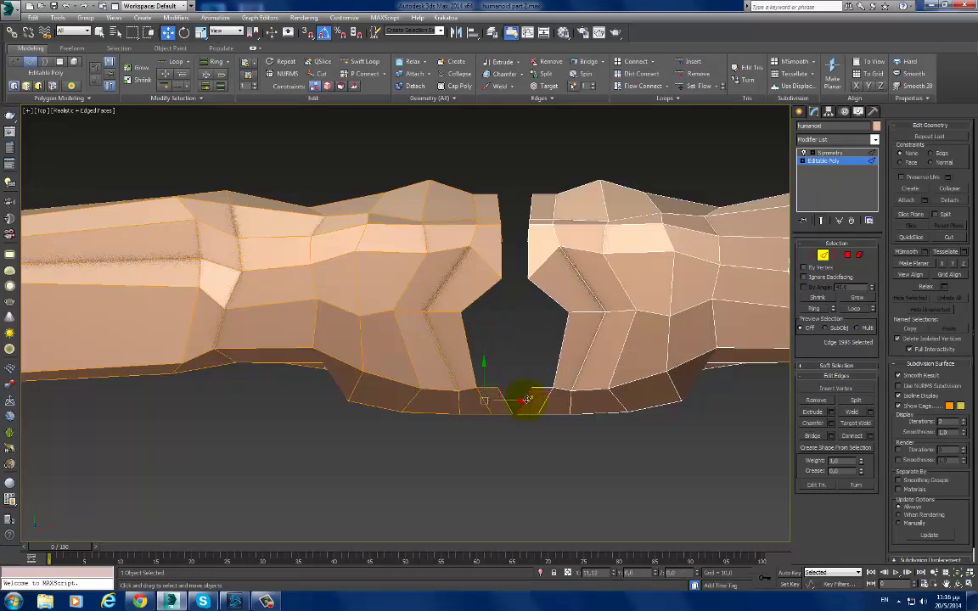
# Step: Try extending the open centre edges to narrow the gap
pyautogui.press('1')
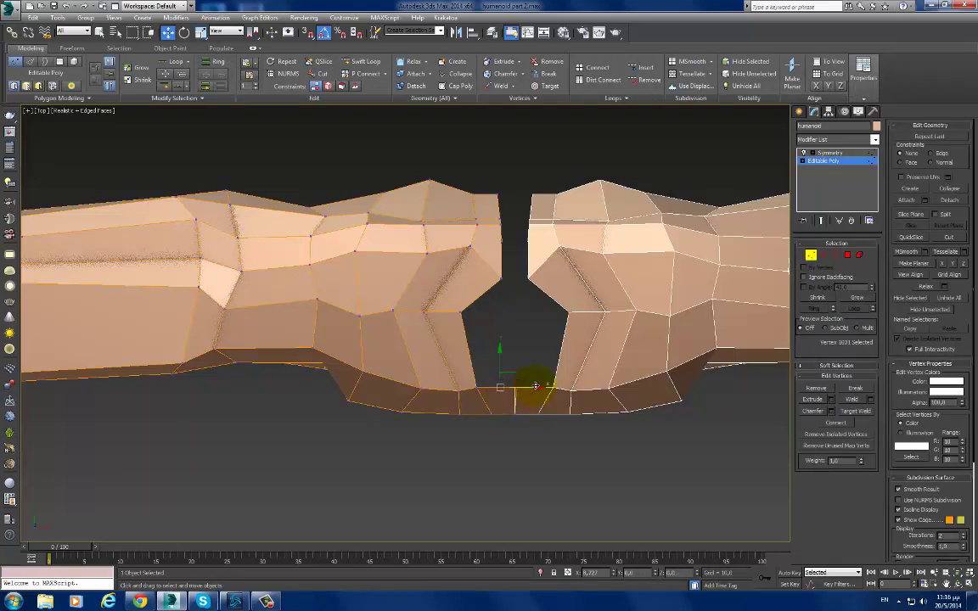
pyautogui.keyDown('alt'); pyautogui.moveTo(535, 386); pyautogui.dragTo(516, 315, button='middle'); pyautogui.keyUp('alt')
pyautogui.press('2')
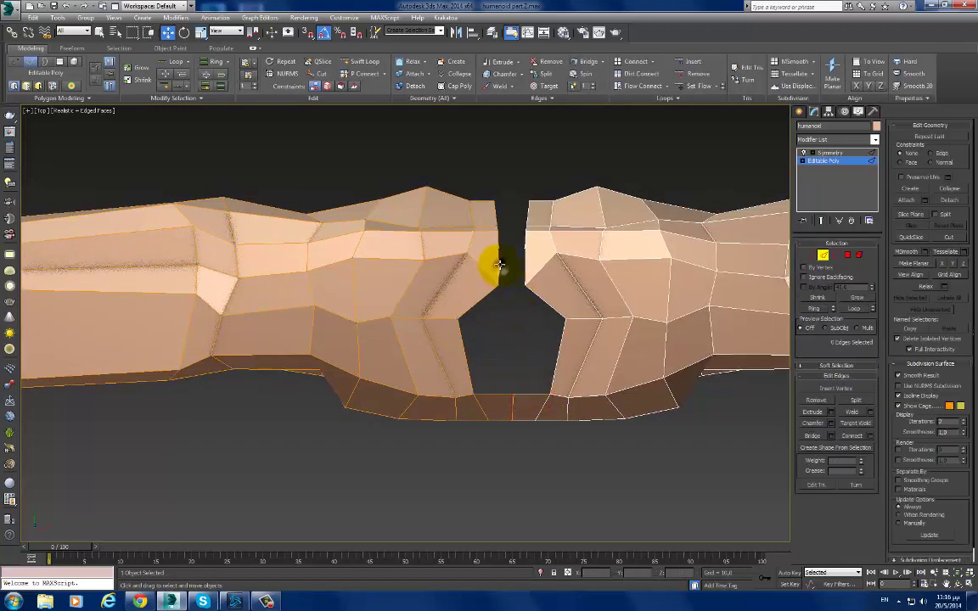
pyautogui.keyDown('shift'); pyautogui.moveTo(516, 258); pyautogui.dragTo(530, 258); pyautogui.keyUp('shift')
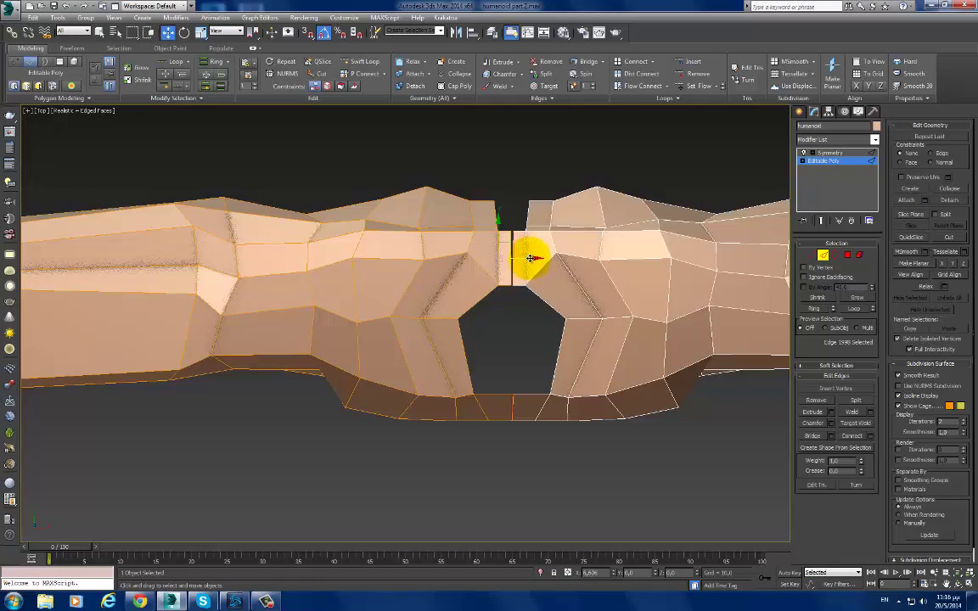
pyautogui.moveTo(531, 257)
pyautogui.keyDown('alt'); pyautogui.mouseDown(button='middle')
pyautogui.moveTo(530, 277)
pyautogui.moveTo(650, 225)
pyautogui.moveTo(536, 210)
pyautogui.moveTo(528, 313)
pyautogui.moveTo(500, 349)
pyautogui.moveTo(463, 349)
pyautogui.moveTo(498, 314)
pyautogui.mouseUp(button='middle'); pyautogui.keyUp('alt')
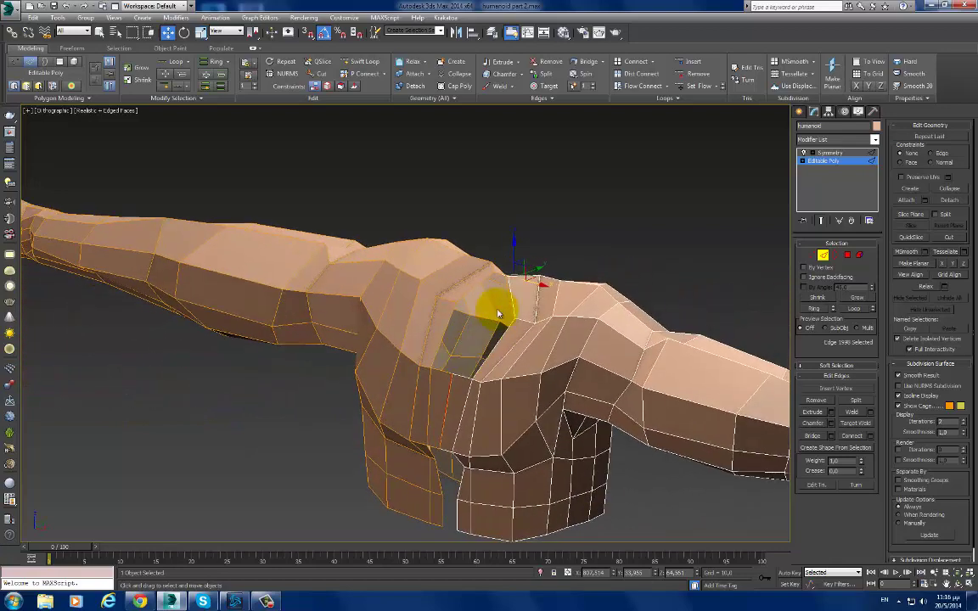
pyautogui.click(444, 371)
pyautogui.keyDown('alt'); pyautogui.moveTo(456, 366); pyautogui.dragTo(507, 382, button='middle'); pyautogui.keyUp('alt')
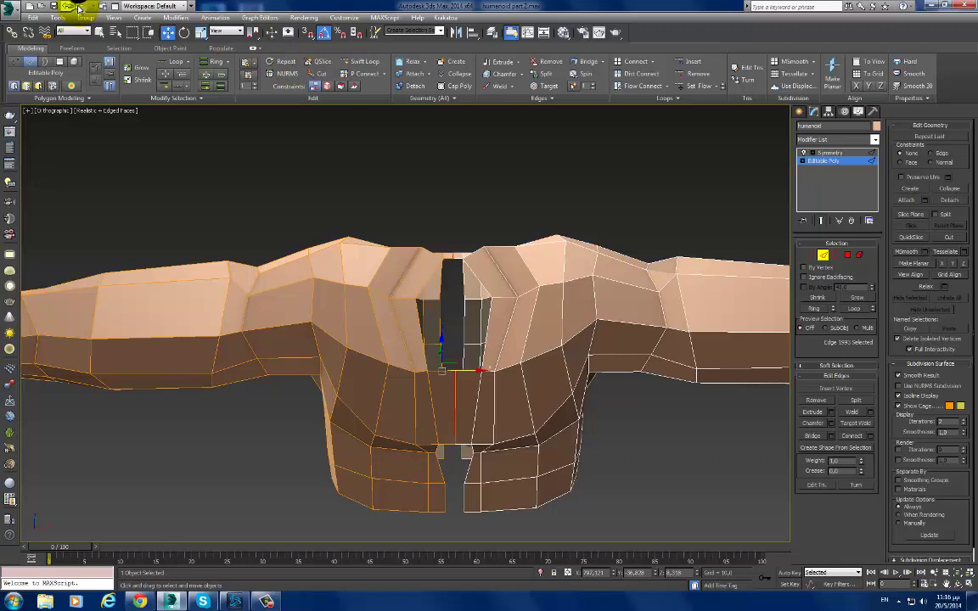
# Step: Undo the last five operations from the undo history
pyautogui.click(78, 9)
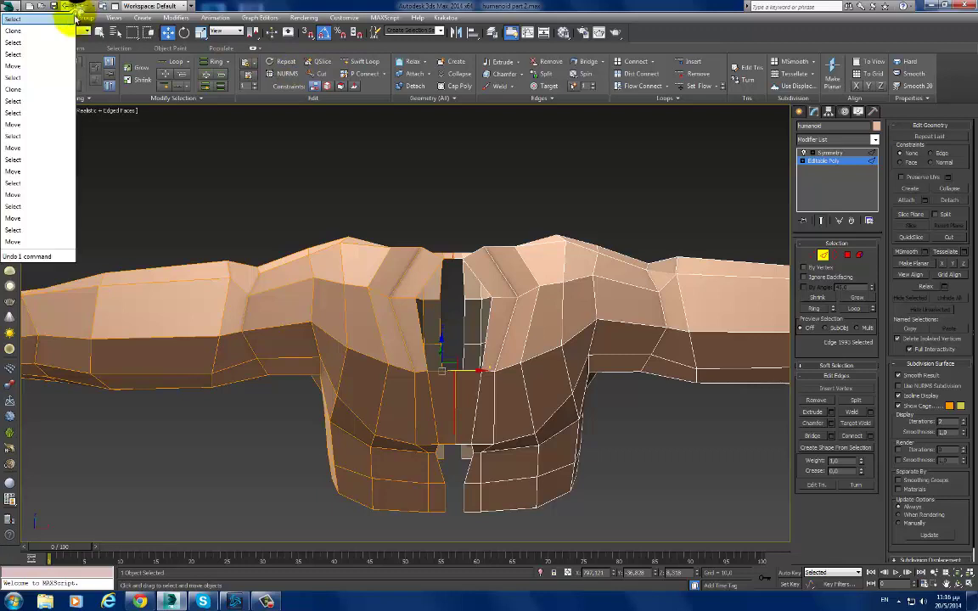
pyautogui.click(44, 77)
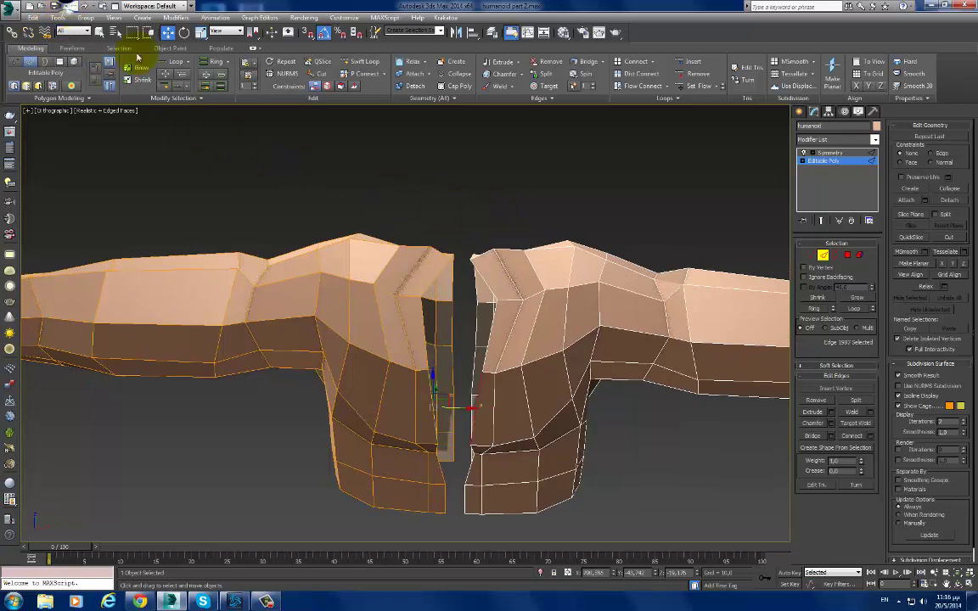
pyautogui.scroll(2, 467, 229)
pyautogui.scroll(2, 498, 277)
pyautogui.scroll(2, 533, 172)
pyautogui.scroll(-2, 533, 171)
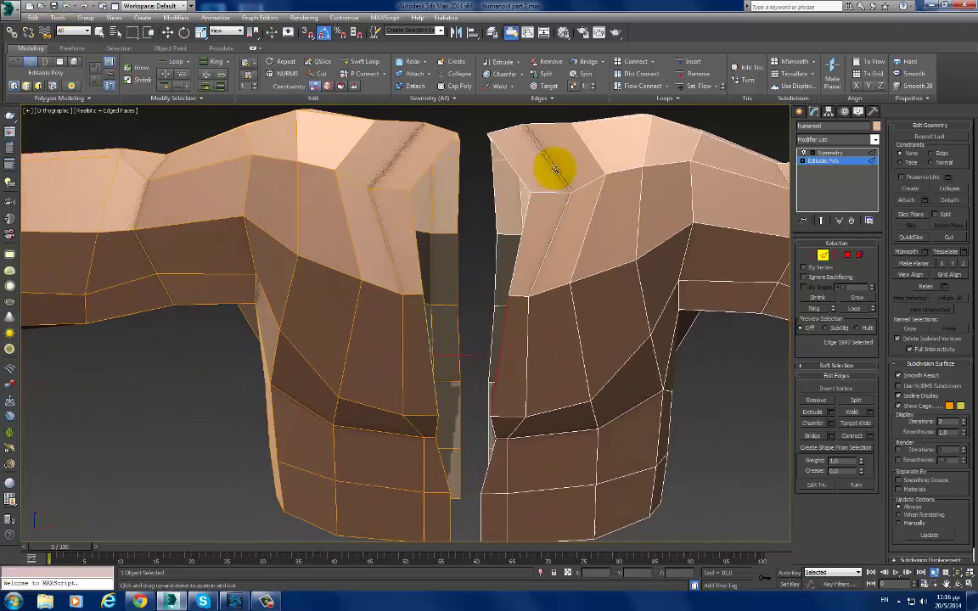
# Step: Select the shoulder edge loop and apply Set Flow to relax it along the surface
pyautogui.press('w')
pyautogui.click(415, 223)
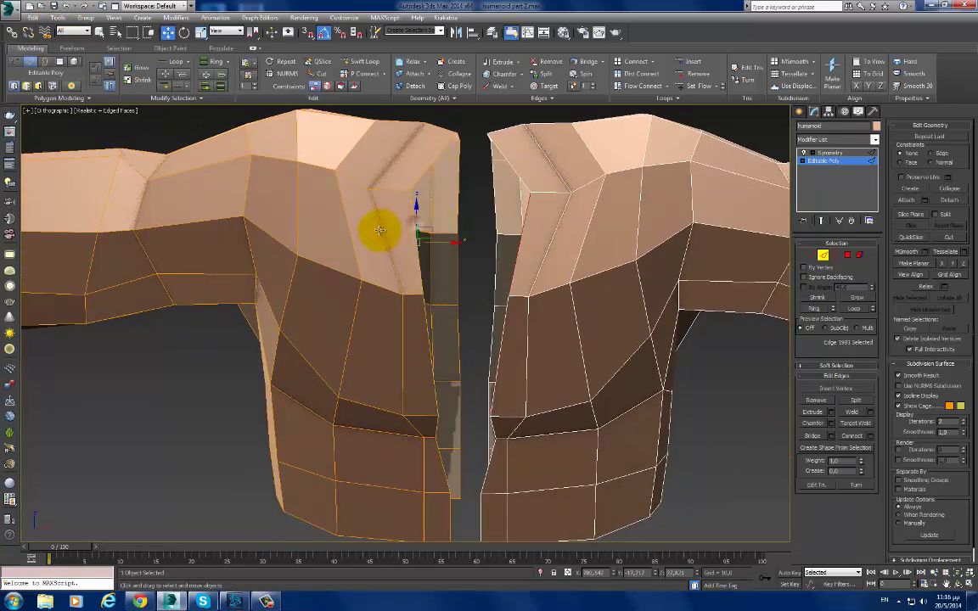
pyautogui.doubleClick(375, 227)
pyautogui.scroll(2, 415, 266)
pyautogui.scroll(-2, 496, 266)
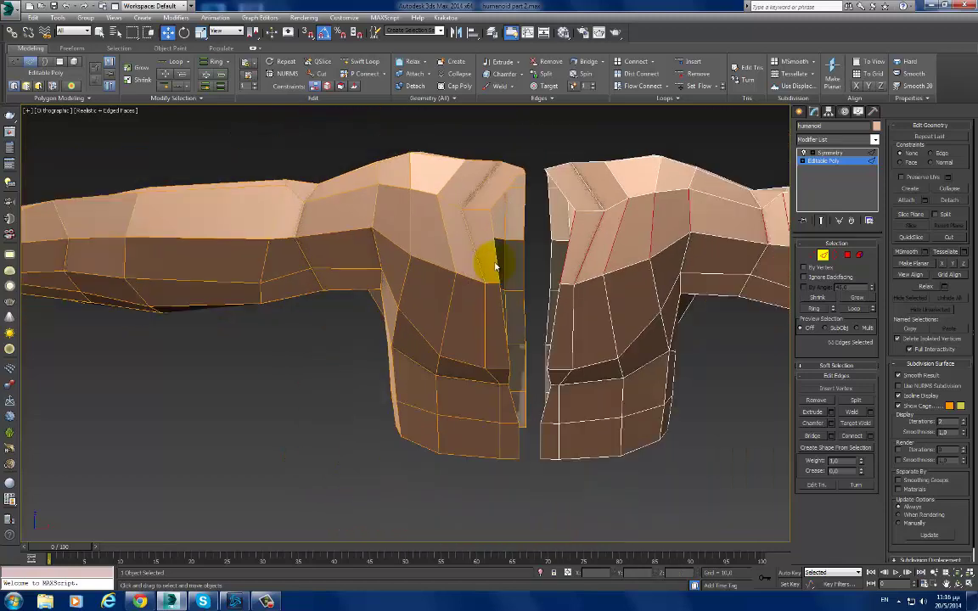
pyautogui.moveTo(496, 267); pyautogui.dragTo(593, 257, button='middle')
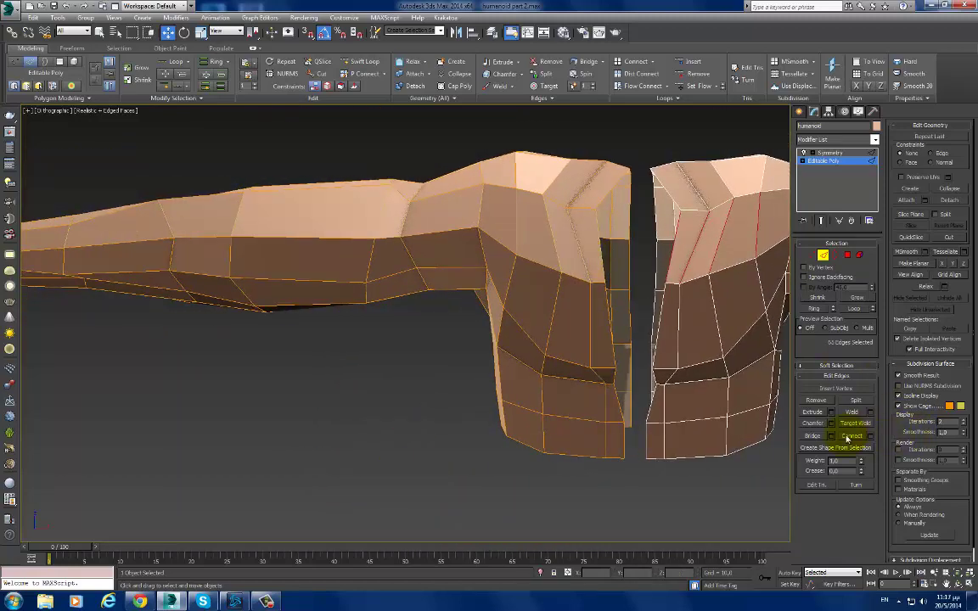
pyautogui.moveTo(408, 252); pyautogui.dragTo(443, 257, button='middle')
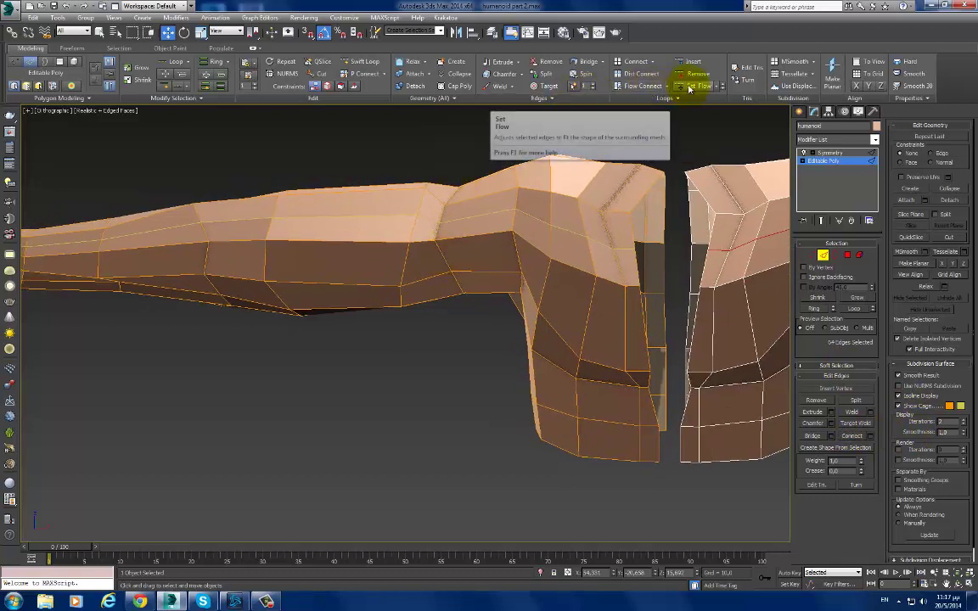
pyautogui.click(692, 85)
pyautogui.moveTo(620, 225); pyautogui.dragTo(508, 257, button='middle')
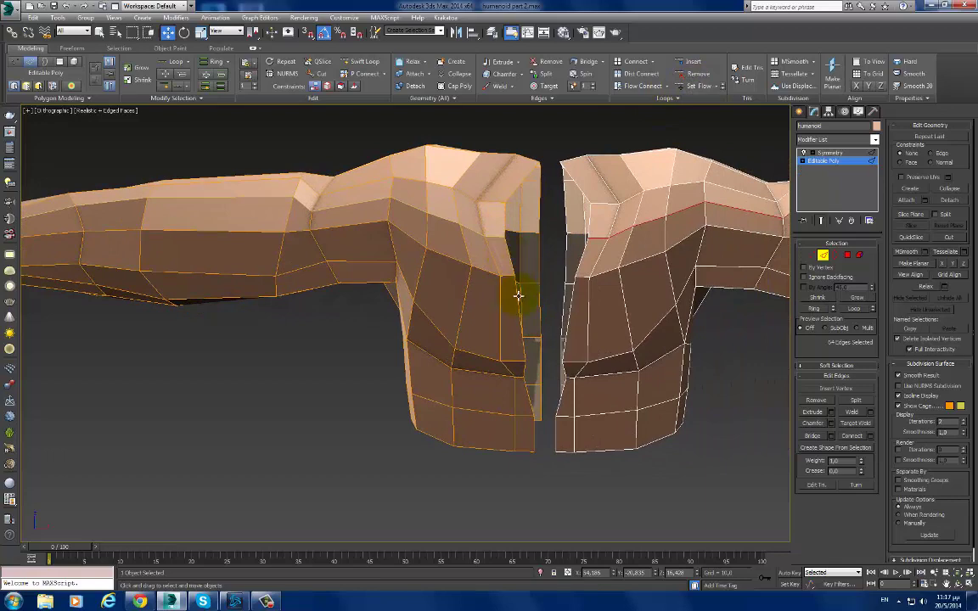
# Step: In Front view, select the centre-seam edge loop and move it across to close the gap
pyautogui.press('f')
pyautogui.scroll(-5, 525, 302)
pyautogui.scroll(4, 447, 229)
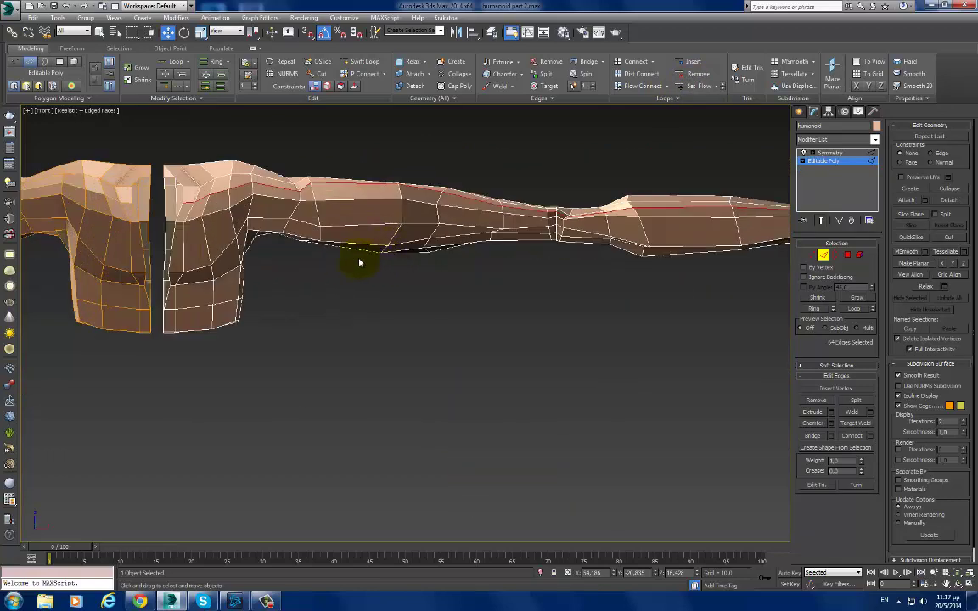
pyautogui.moveTo(360, 262); pyautogui.dragTo(465, 207, button='middle')
pyautogui.scroll(3, 465, 207)
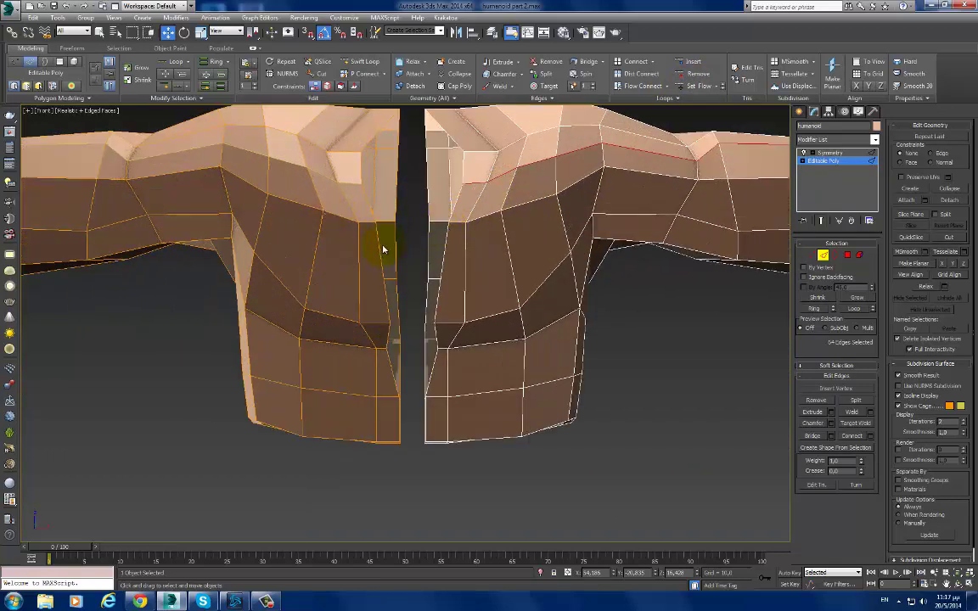
pyautogui.click(379, 245)
pyautogui.doubleClick(390, 310)
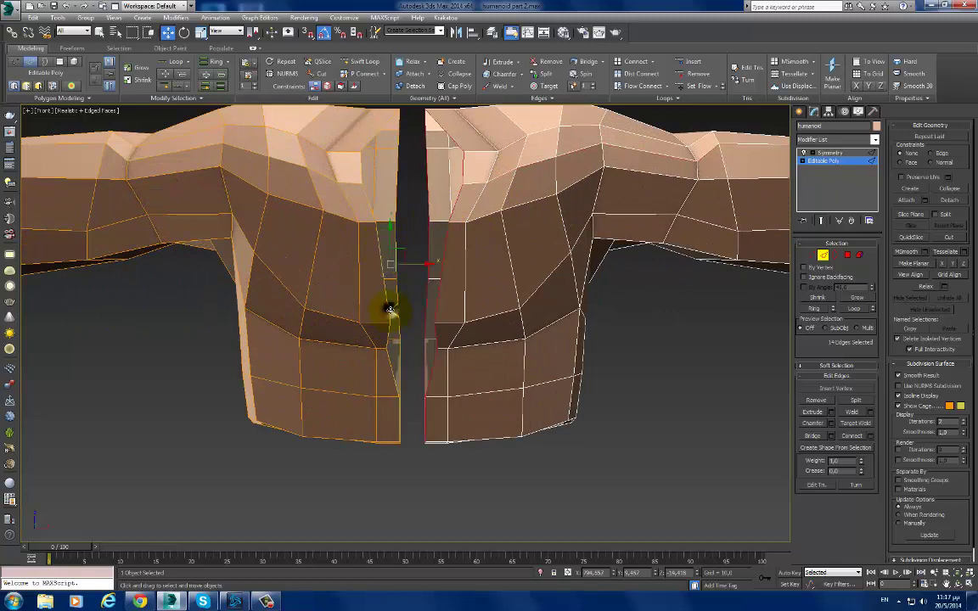
pyautogui.moveTo(393, 307); pyautogui.dragTo(419, 250, button='middle')
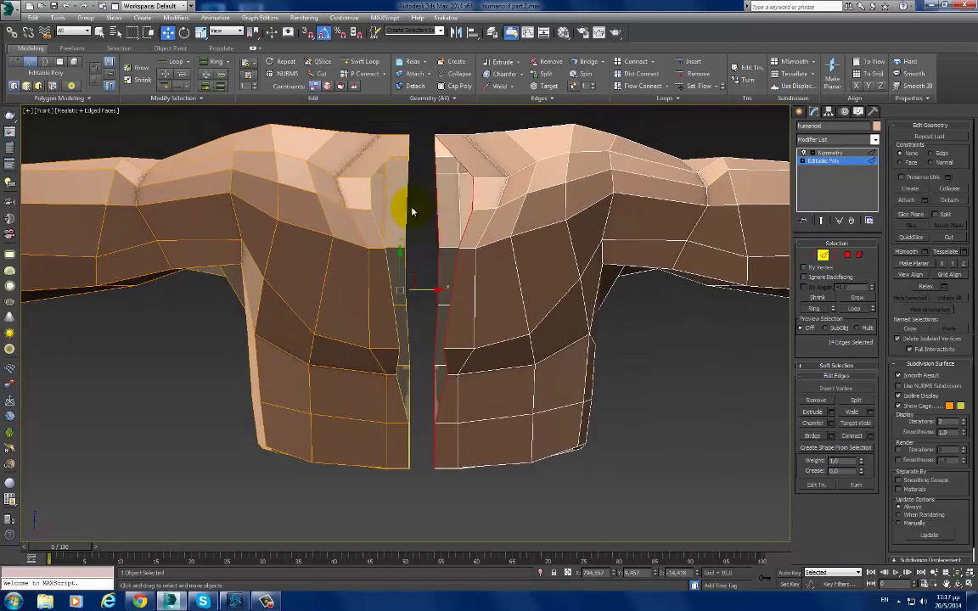
pyautogui.moveTo(420, 298); pyautogui.dragTo(433, 288)
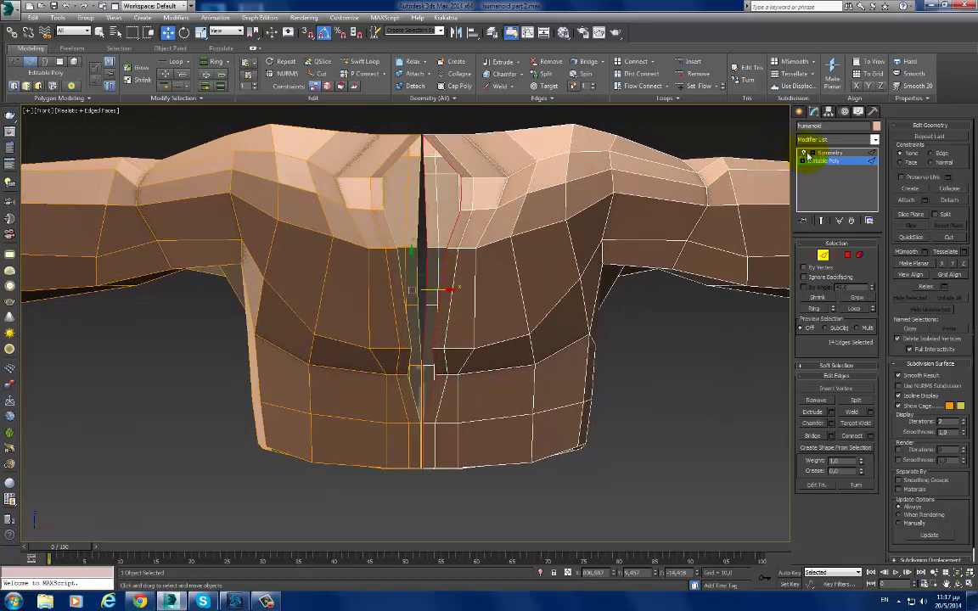
# Step: Hide the mirrored half, check Left and Right views, and orbit down onto the torso's open end
pyautogui.click(803, 152)
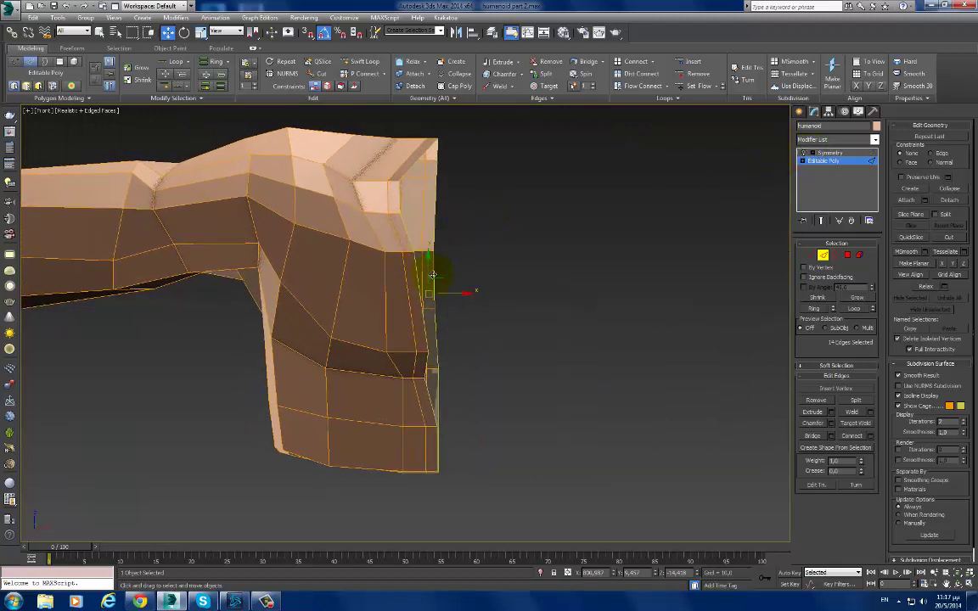
pyautogui.press('v')
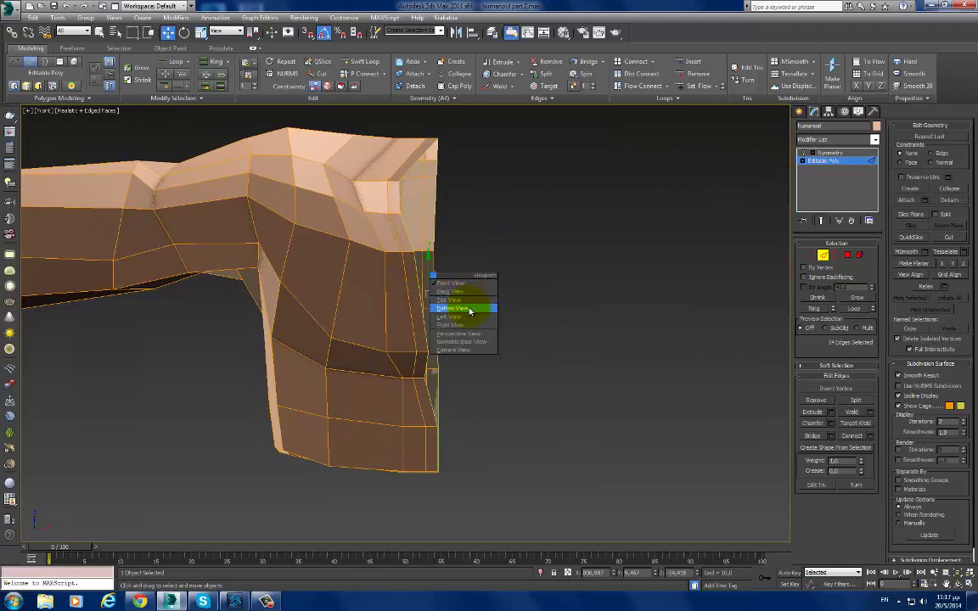
pyautogui.click(458, 317)
pyautogui.press('v')
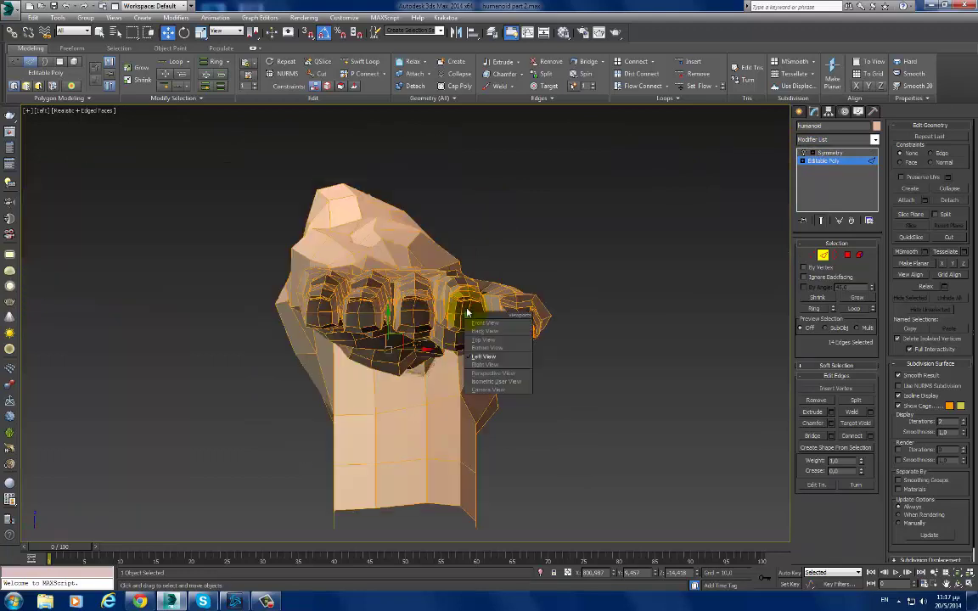
pyautogui.click(484, 365)
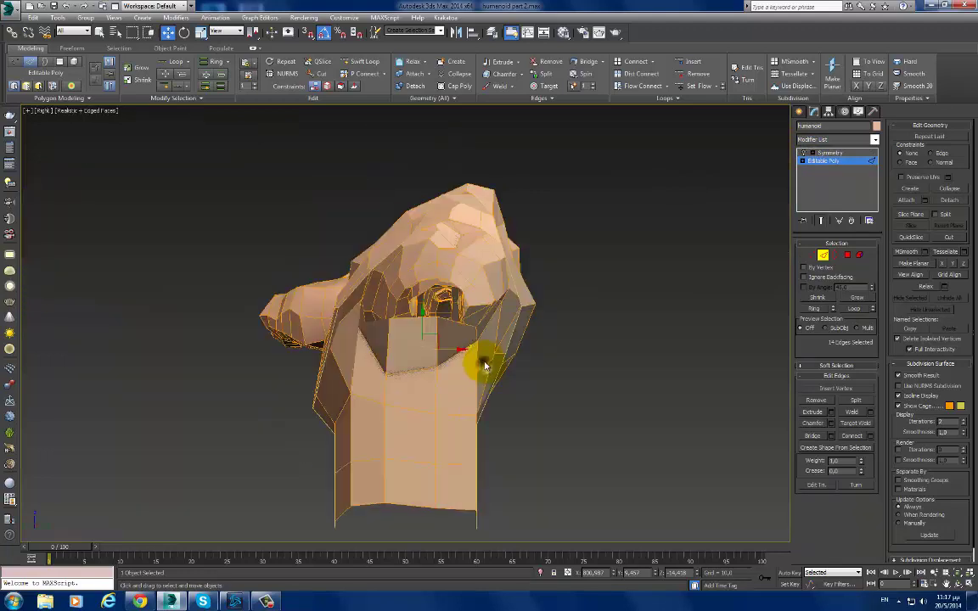
pyautogui.keyDown('alt'); pyautogui.moveTo(477, 327); pyautogui.dragTo(464, 319, button='middle'); pyautogui.keyUp('alt')
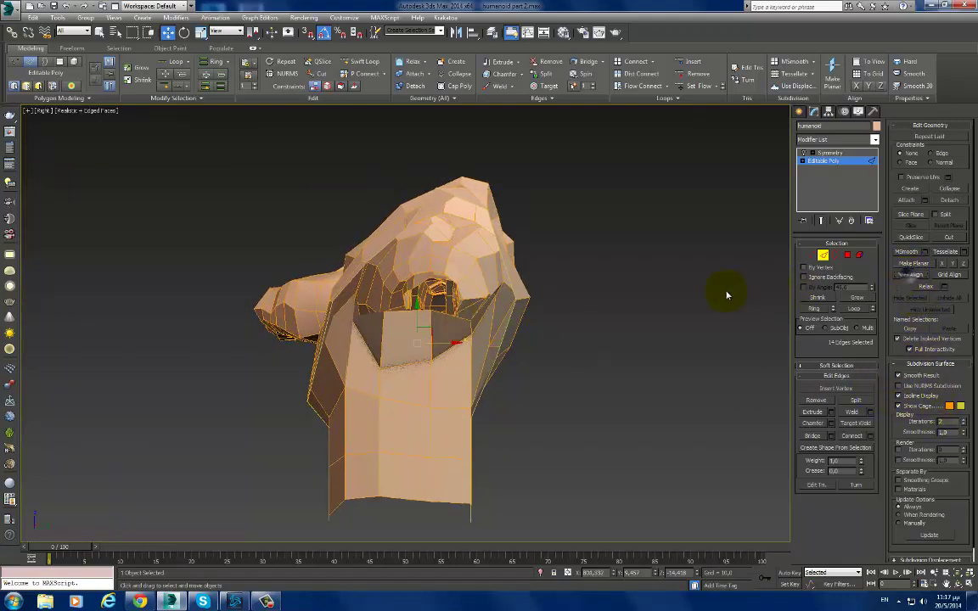
pyautogui.press('f')
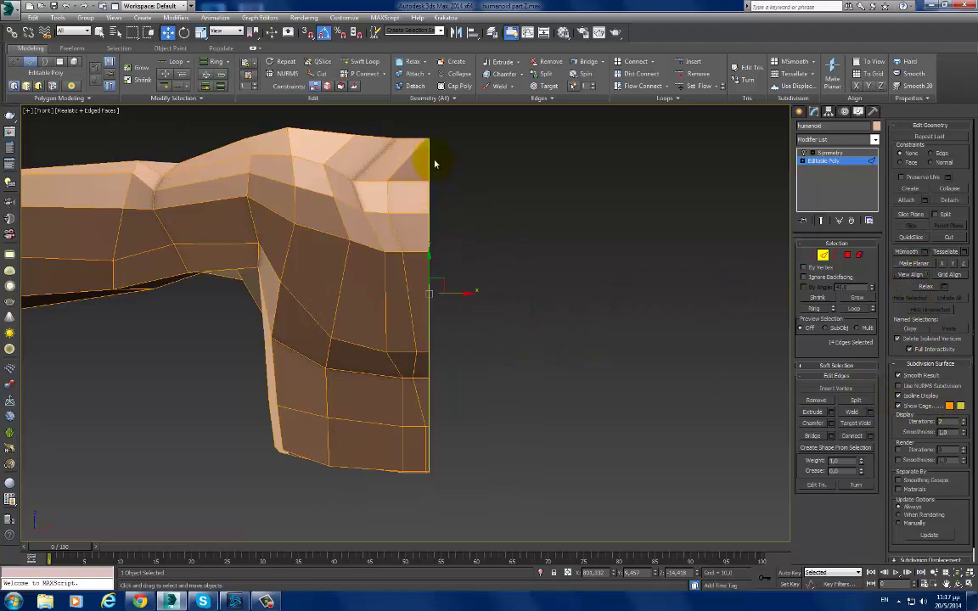
pyautogui.moveTo(421, 157)
pyautogui.keyDown('alt'); pyautogui.mouseDown(button='middle')
pyautogui.moveTo(441, 296)
pyautogui.moveTo(410, 291)
pyautogui.moveTo(448, 332)
pyautogui.mouseUp(button='middle'); pyautogui.keyUp('alt')
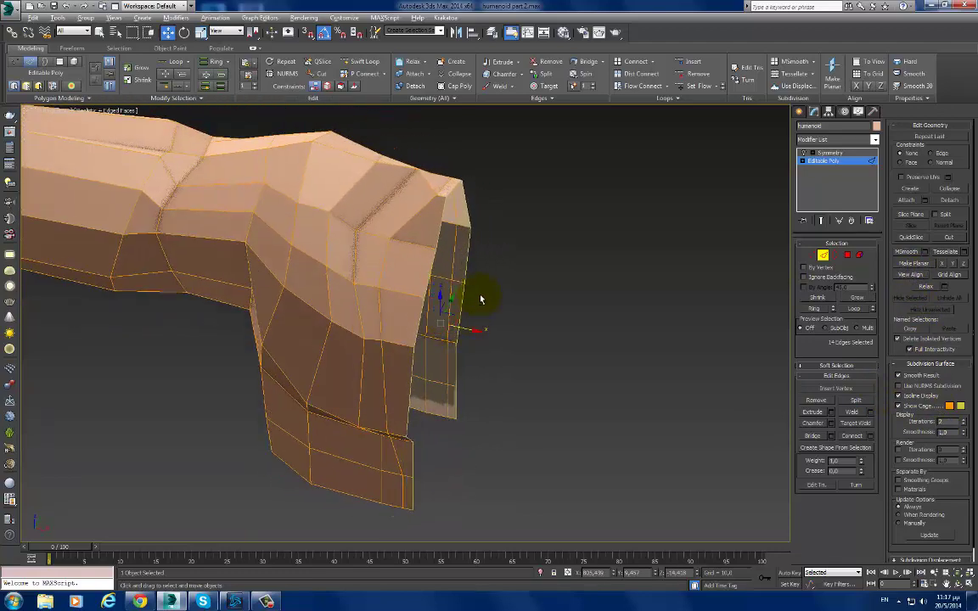
pyautogui.moveTo(481, 291)
pyautogui.keyDown('alt'); pyautogui.mouseDown(button='middle')
pyautogui.moveTo(481, 348)
pyautogui.moveTo(430, 306)
pyautogui.mouseUp(button='middle'); pyautogui.keyUp('alt')
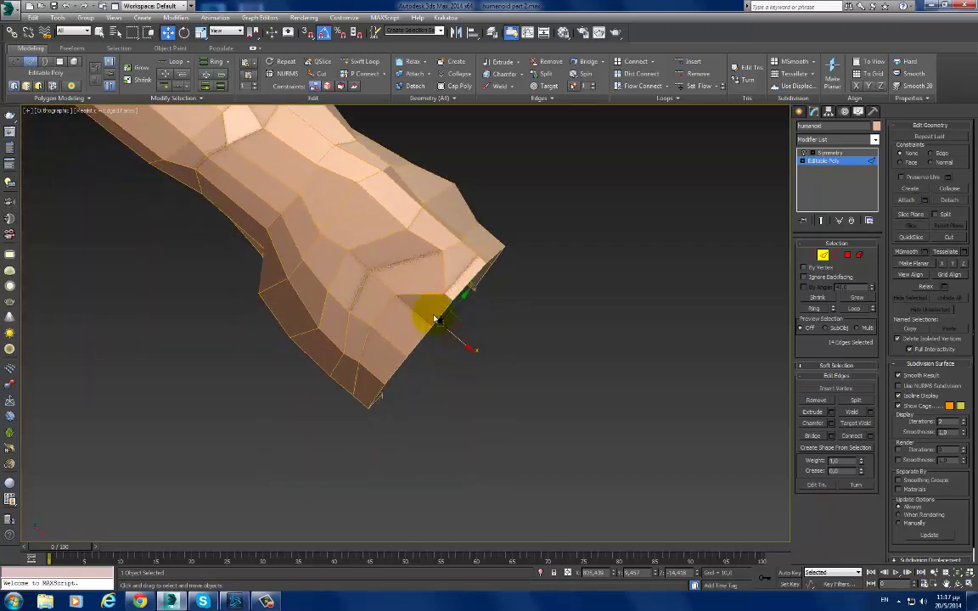
# Step: Pull a vertex at the torso's open end up and to the right
pyautogui.press('1')
pyautogui.click(361, 365)
pyautogui.moveTo(375, 374)
pyautogui.mouseDown()
pyautogui.moveTo(436, 290)
pyautogui.moveTo(485, 261)
pyautogui.mouseUp()
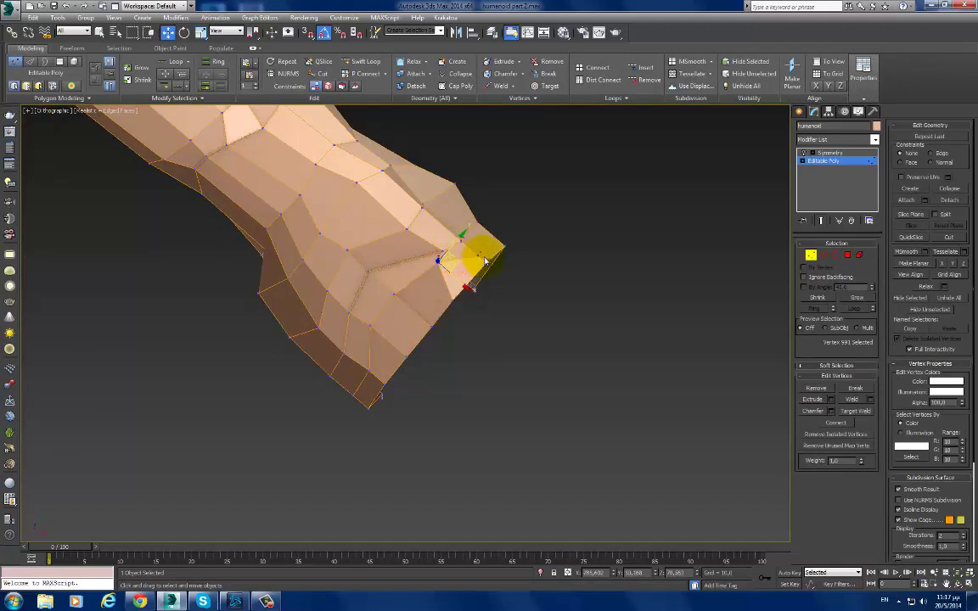
# Step: Delete the three small faces at the torso's neck corner
pyautogui.click(478, 255)
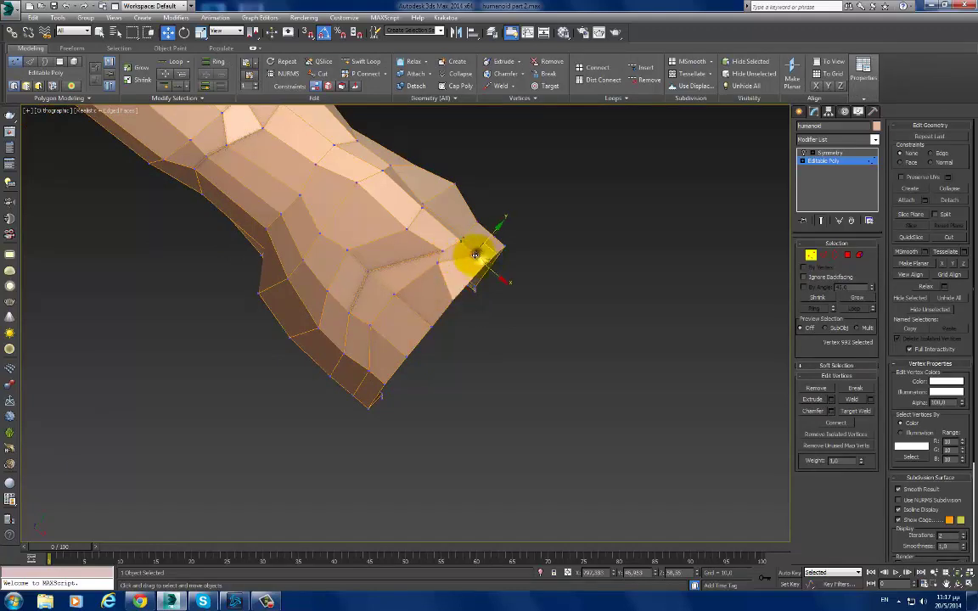
pyautogui.press('4')
pyautogui.click(436, 286)
pyautogui.keyDown('ctrl'); pyautogui.click(403, 311); pyautogui.keyUp('ctrl')
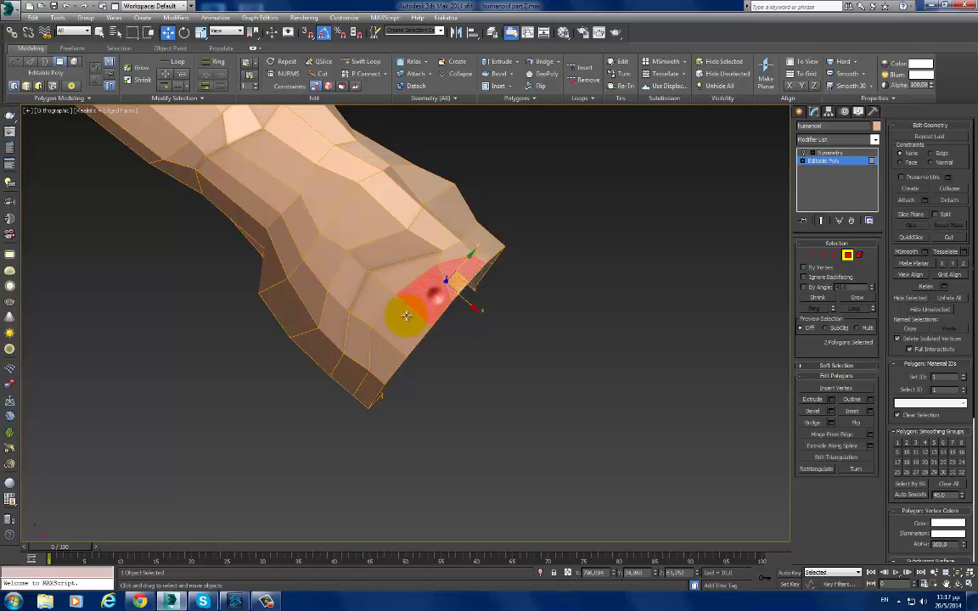
pyautogui.keyDown('ctrl'); pyautogui.click(417, 319); pyautogui.keyUp('ctrl')
pyautogui.moveTo(418, 319)
pyautogui.keyDown('alt'); pyautogui.mouseDown(button='middle')
pyautogui.moveTo(452, 257)
pyautogui.moveTo(406, 245)
pyautogui.moveTo(377, 252)
pyautogui.moveTo(418, 249)
pyautogui.moveTo(430, 275)
pyautogui.mouseUp(button='middle'); pyautogui.keyUp('alt')
pyautogui.moveTo(443, 313)
pyautogui.keyDown('alt'); pyautogui.mouseDown(button='middle')
pyautogui.moveTo(379, 317)
pyautogui.moveTo(391, 325)
pyautogui.moveTo(462, 315)
pyautogui.mouseUp(button='middle'); pyautogui.keyUp('alt')
pyautogui.press('Delete')
# Step: In Front view, raise the shoulder-top and top-corner vertices up and right
pyautogui.press('f')
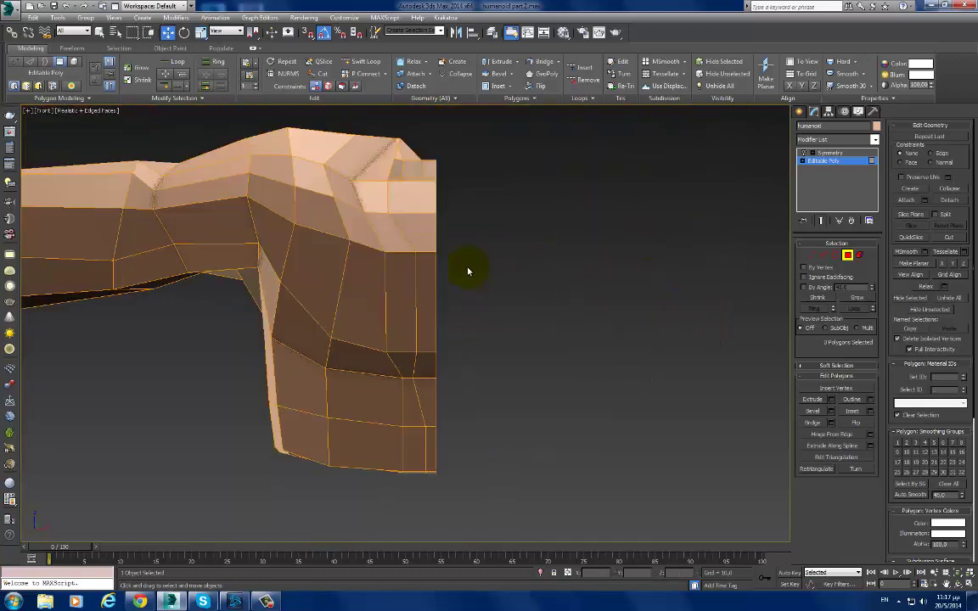
pyautogui.press('1')
pyautogui.click(433, 188)
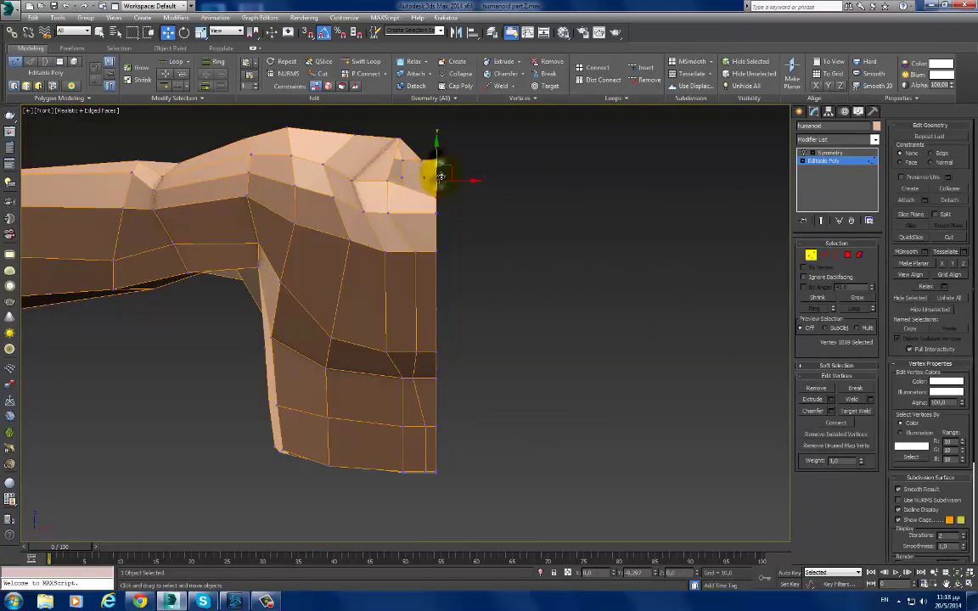
pyautogui.click(388, 181)
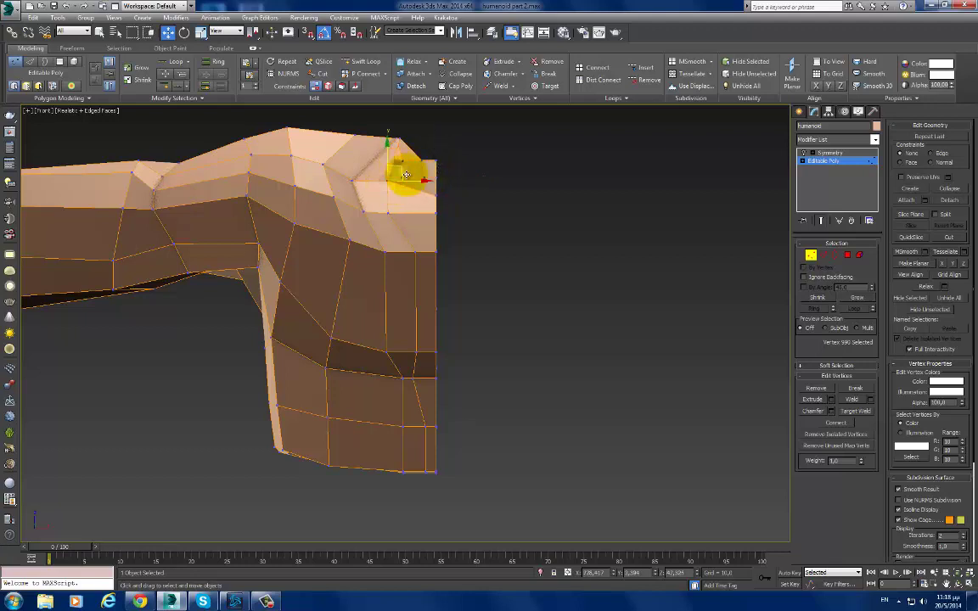
pyautogui.moveTo(354, 179); pyautogui.dragTo(371, 175)
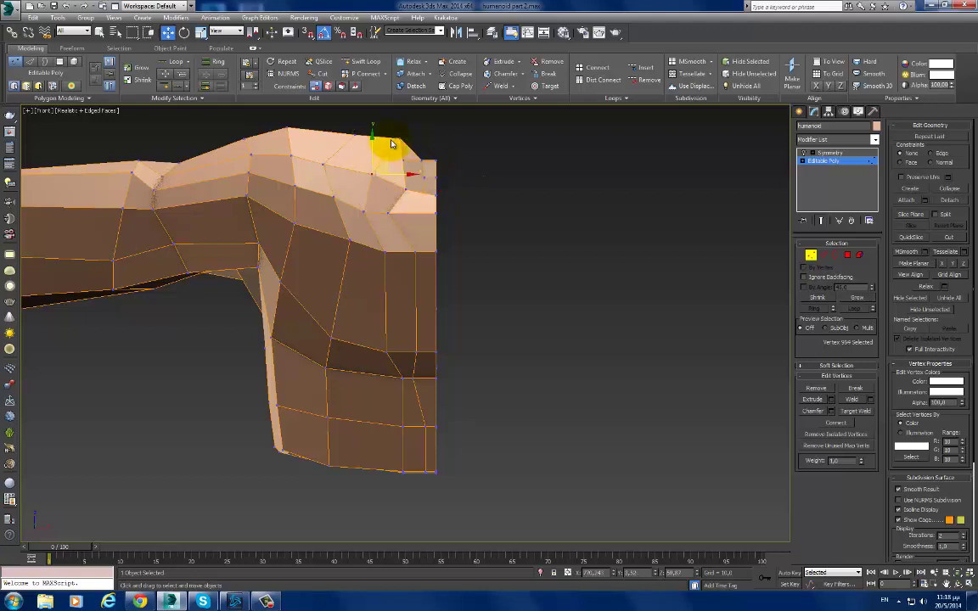
pyautogui.click(392, 134)
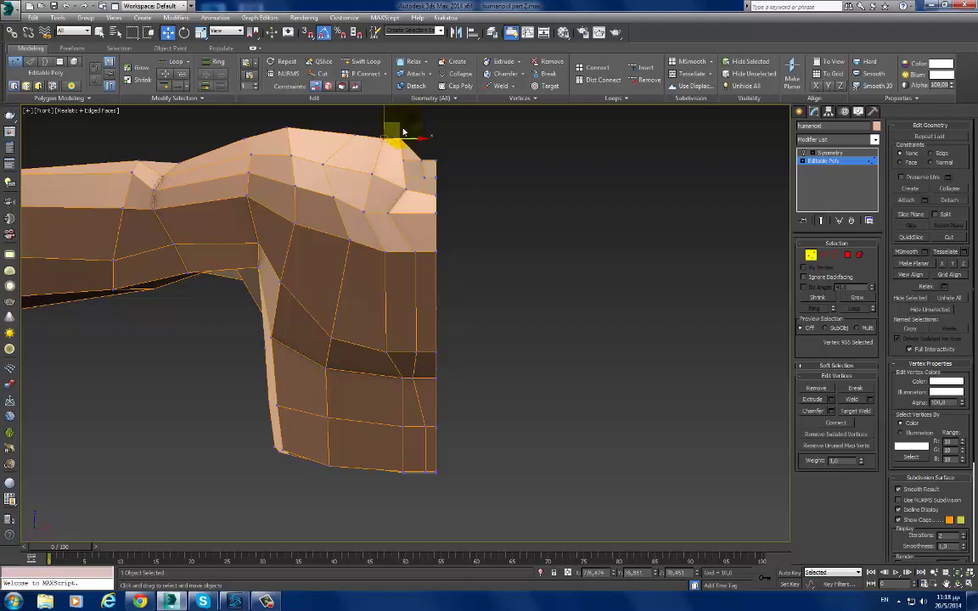
pyautogui.moveTo(399, 137); pyautogui.dragTo(409, 134)
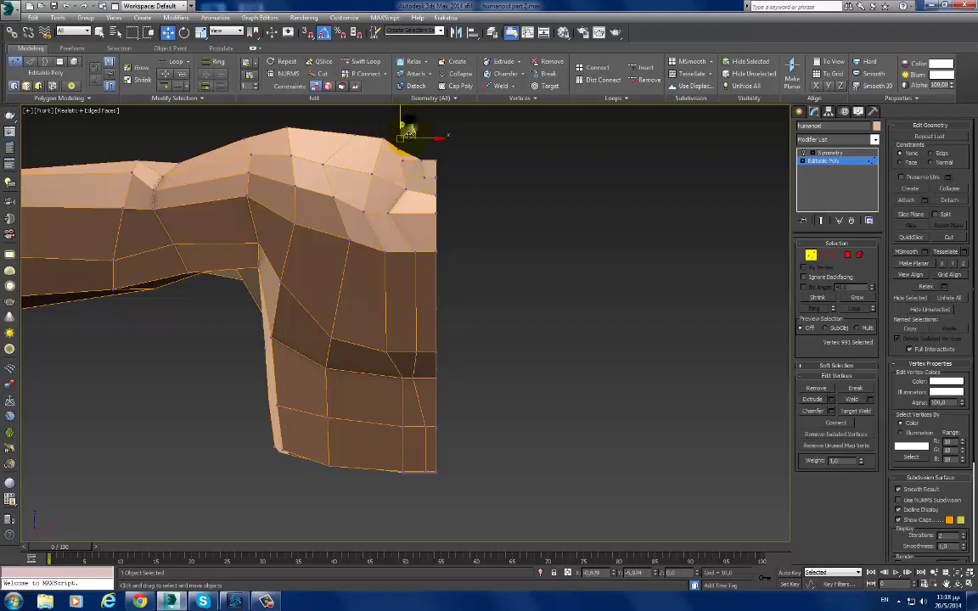
pyautogui.click(435, 158)
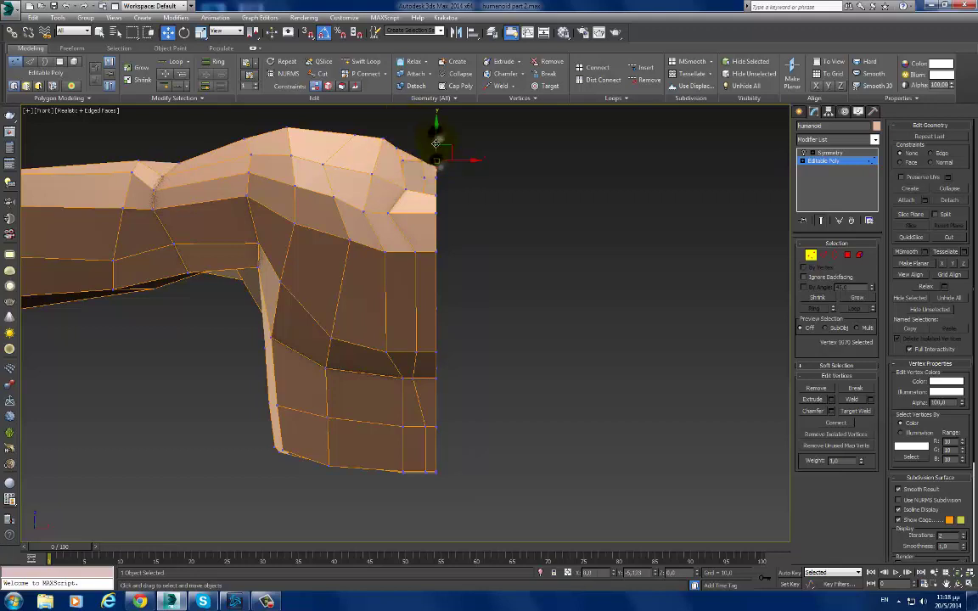
# Step: Select the collar edges around the neck opening and move them up and left in Perspective view
pyautogui.press('2')
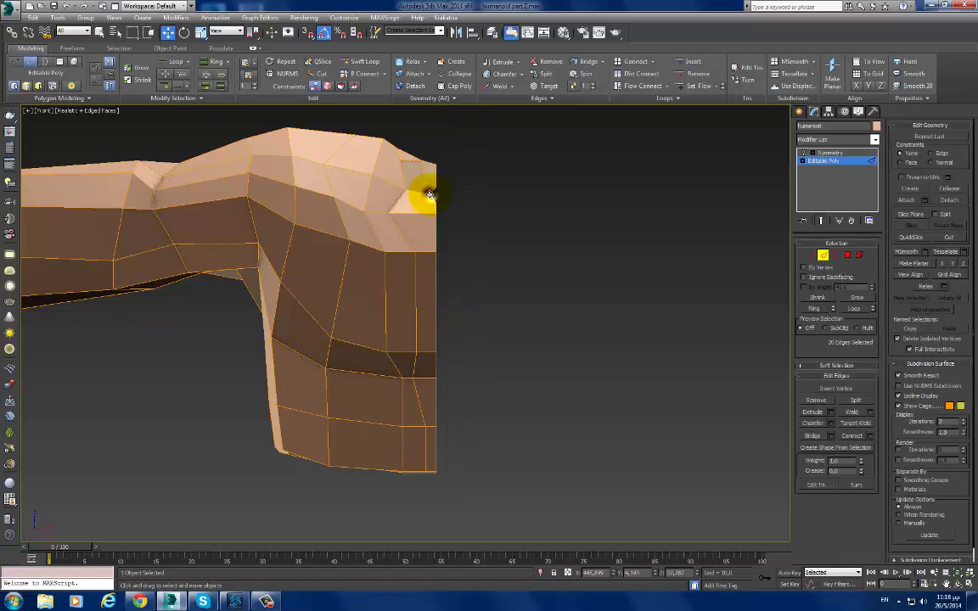
pyautogui.moveTo(426, 185)
pyautogui.keyDown('alt'); pyautogui.mouseDown(button='middle')
pyautogui.moveTo(431, 234)
pyautogui.moveTo(393, 363)
pyautogui.mouseUp(button='middle'); pyautogui.keyUp('alt')
pyautogui.click(376, 381)
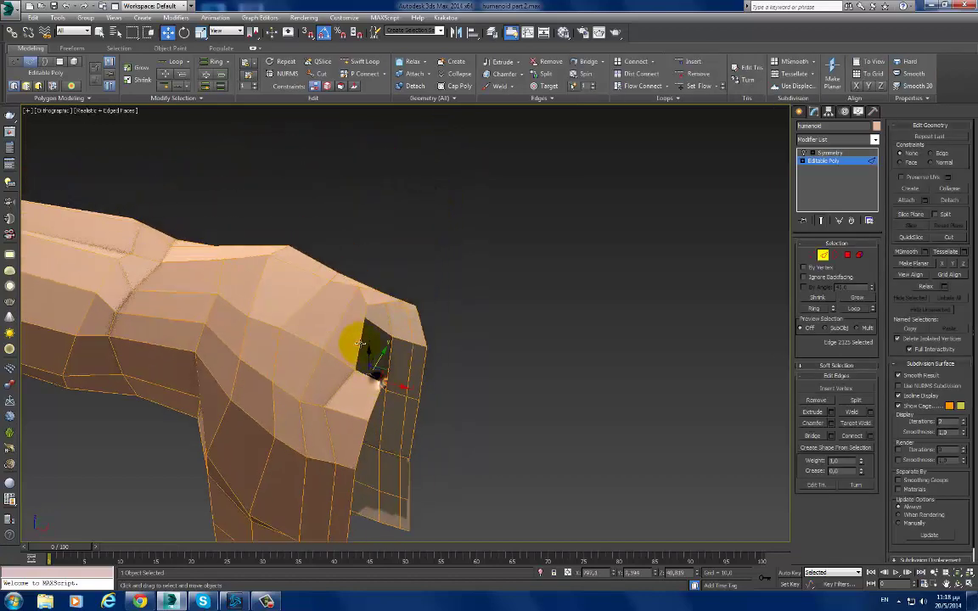
pyautogui.moveTo(371, 306)
pyautogui.keyDown('alt'); pyautogui.mouseDown(button='middle')
pyautogui.moveTo(393, 327)
pyautogui.moveTo(371, 360)
pyautogui.moveTo(429, 291)
pyautogui.mouseUp(button='middle'); pyautogui.keyUp('alt')
pyautogui.keyDown('ctrl'); pyautogui.click(379, 373); pyautogui.keyUp('ctrl')
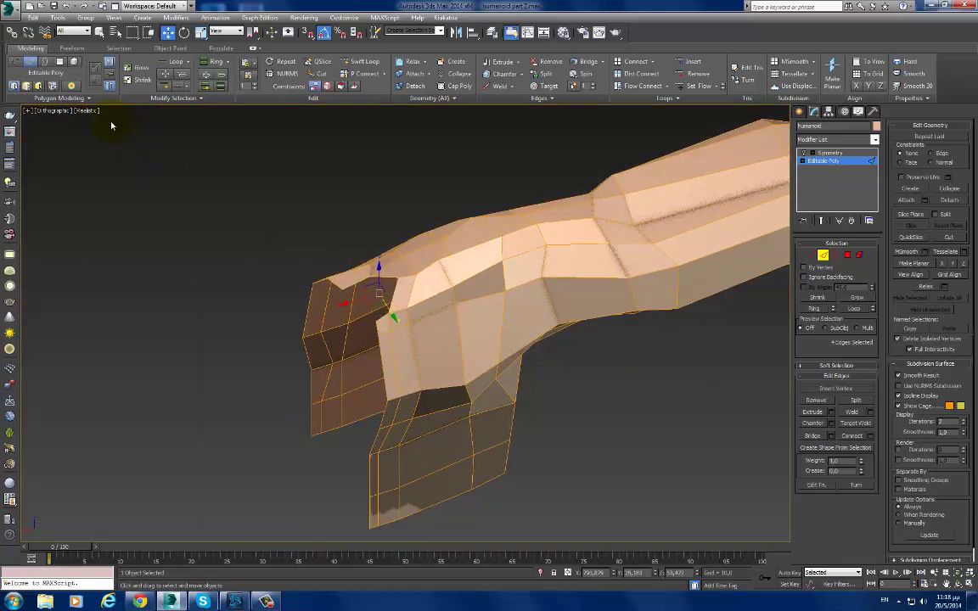
pyautogui.press('p')
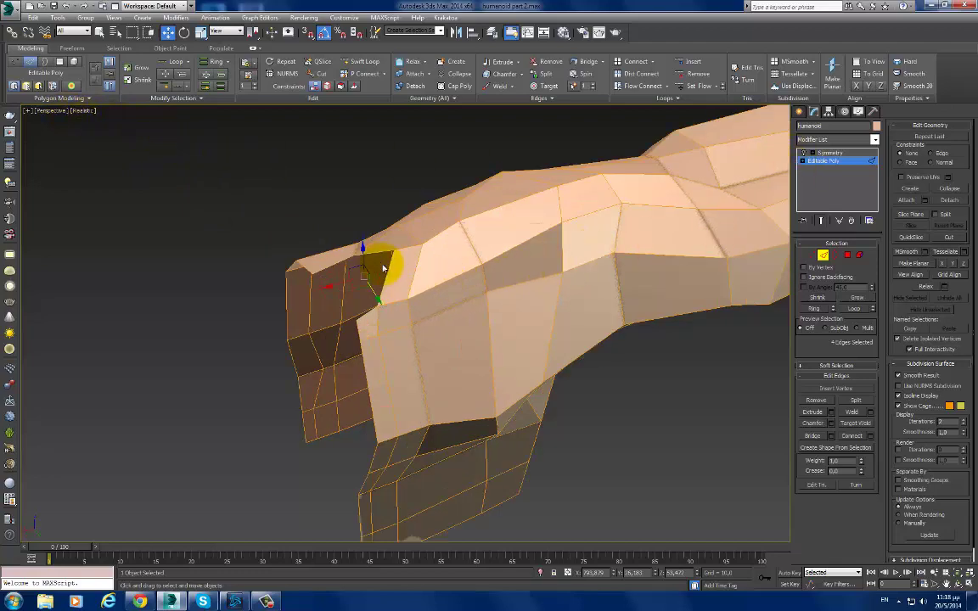
pyautogui.moveTo(380, 263)
pyautogui.keyDown('alt'); pyautogui.mouseDown(button='middle')
pyautogui.moveTo(361, 259)
pyautogui.moveTo(510, 292)
pyautogui.moveTo(584, 273)
pyautogui.moveTo(574, 268)
pyautogui.mouseUp(button='middle'); pyautogui.keyUp('alt')
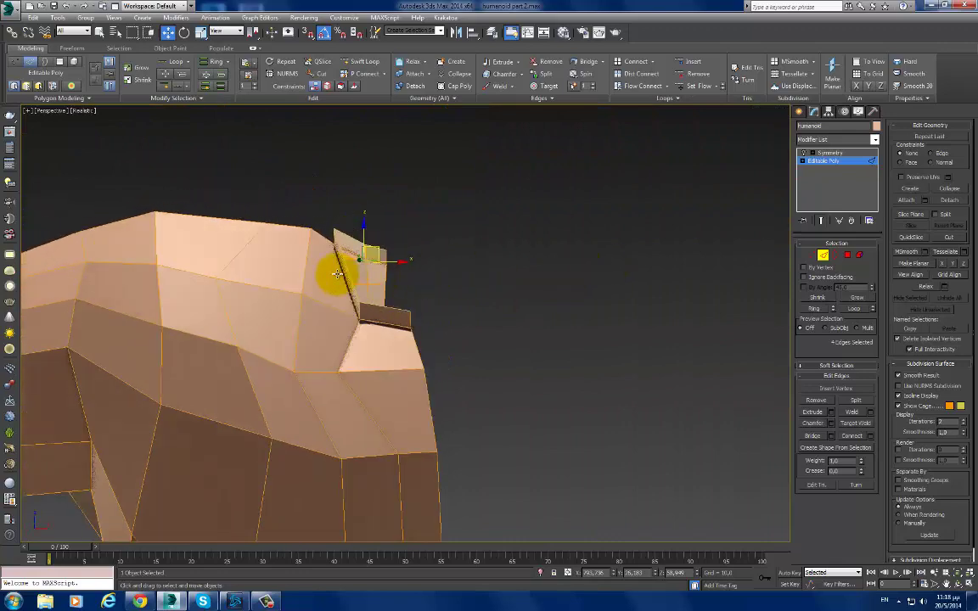
pyautogui.moveTo(337, 254)
pyautogui.keyDown('alt'); pyautogui.mouseDown(button='middle')
pyautogui.moveTo(388, 312)
pyautogui.moveTo(297, 278)
pyautogui.moveTo(322, 261)
pyautogui.moveTo(312, 254)
pyautogui.mouseUp(button='middle'); pyautogui.keyUp('alt')
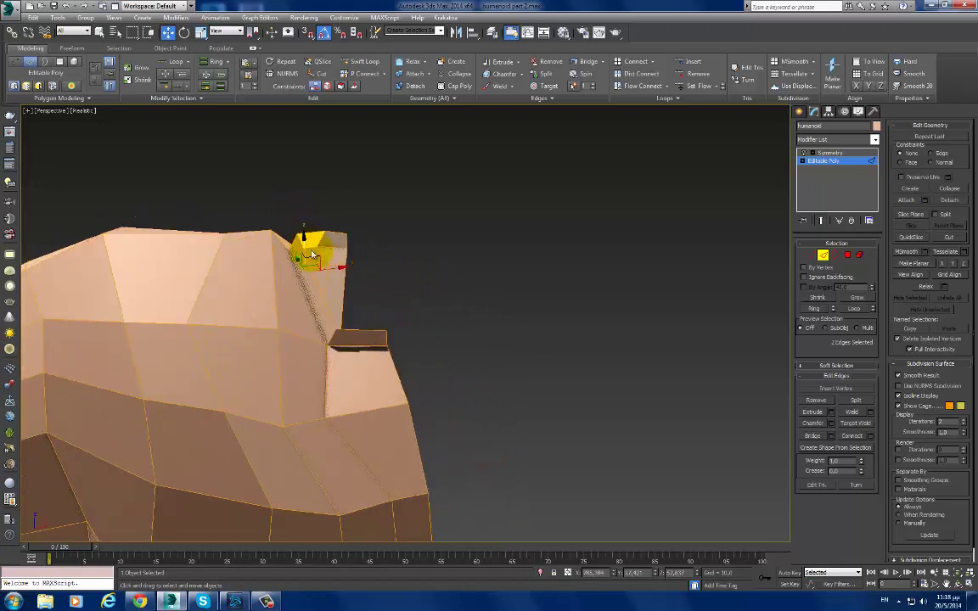
pyautogui.moveTo(316, 256); pyautogui.dragTo(312, 245)
# Step: Move individual collar-flap edges one by one to smooth the collar shape
pyautogui.click(272, 244)
pyautogui.keyDown('alt'); pyautogui.moveTo(274, 242); pyautogui.dragTo(285, 257, button='middle'); pyautogui.keyUp('alt')
pyautogui.moveTo(285, 266); pyautogui.dragTo(273, 277)
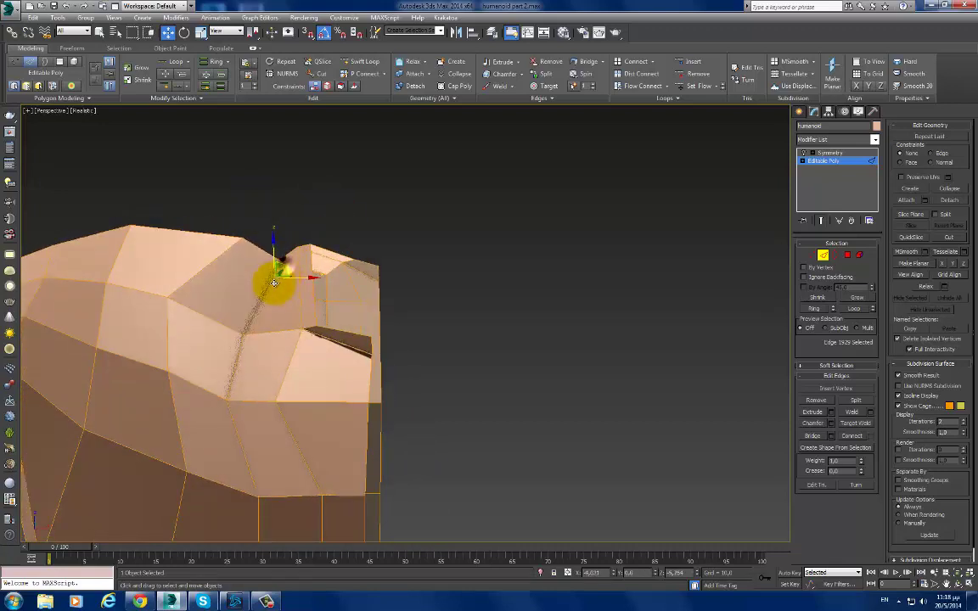
pyautogui.keyDown('alt'); pyautogui.moveTo(289, 278); pyautogui.dragTo(301, 268, button='middle'); pyautogui.keyUp('alt')
pyautogui.click(303, 262)
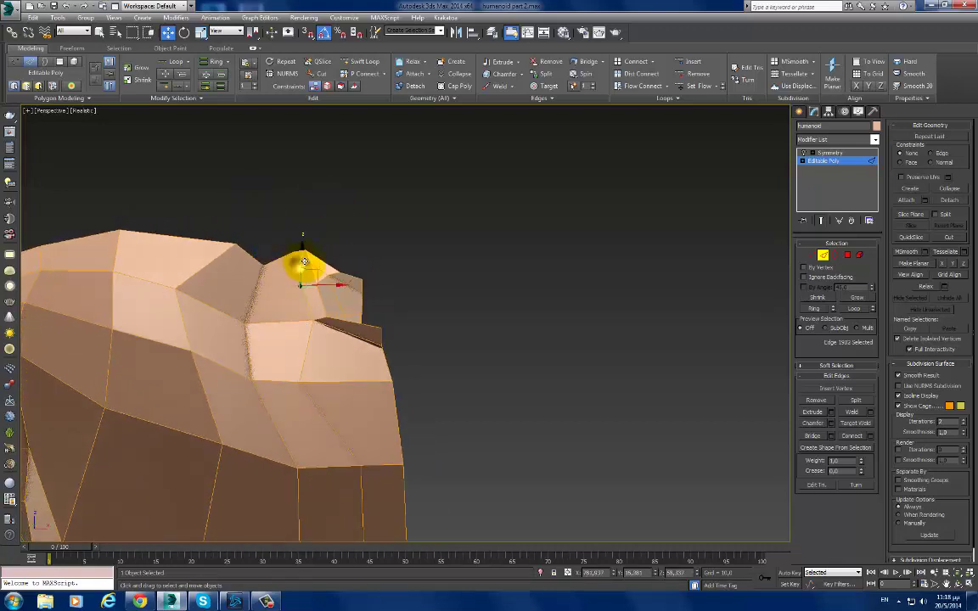
pyautogui.moveTo(312, 273); pyautogui.dragTo(298, 276)
pyautogui.moveTo(298, 276)
pyautogui.keyDown('alt'); pyautogui.mouseDown(button='middle')
pyautogui.moveTo(327, 290)
pyautogui.moveTo(339, 284)
pyautogui.moveTo(349, 332)
pyautogui.moveTo(516, 343)
pyautogui.moveTo(355, 313)
pyautogui.mouseUp(button='middle'); pyautogui.keyUp('alt')
pyautogui.scroll(5, 354, 313)
pyautogui.moveTo(291, 264)
pyautogui.keyDown('alt'); pyautogui.mouseDown(button='middle')
pyautogui.moveTo(218, 307)
pyautogui.moveTo(267, 297)
pyautogui.mouseUp(button='middle'); pyautogui.keyUp('alt')
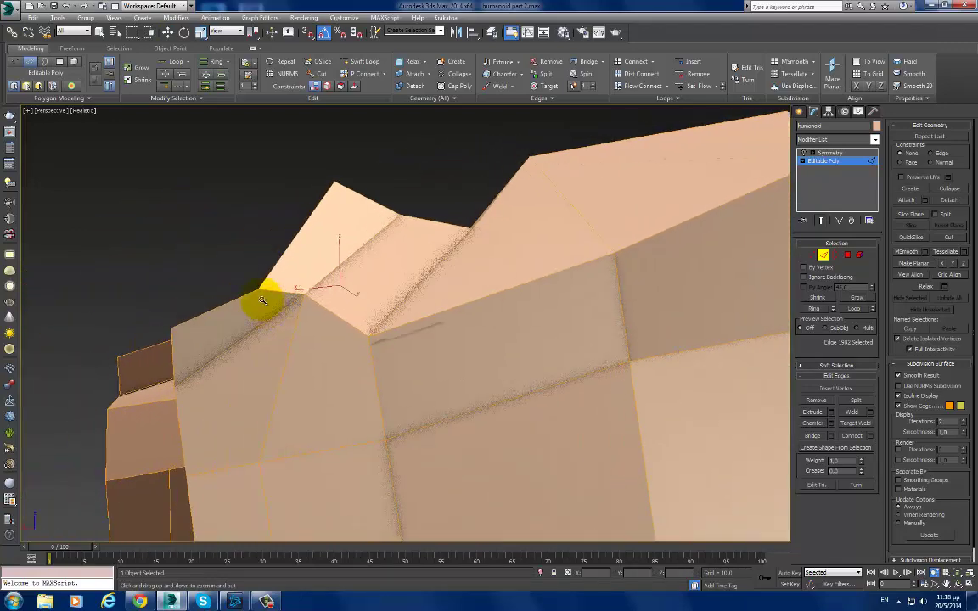
# Step: In Vertex mode, reposition vertices where the torso's top corner meets the shoulder
pyautogui.press('w')
pyautogui.press('1')
pyautogui.click(257, 282)
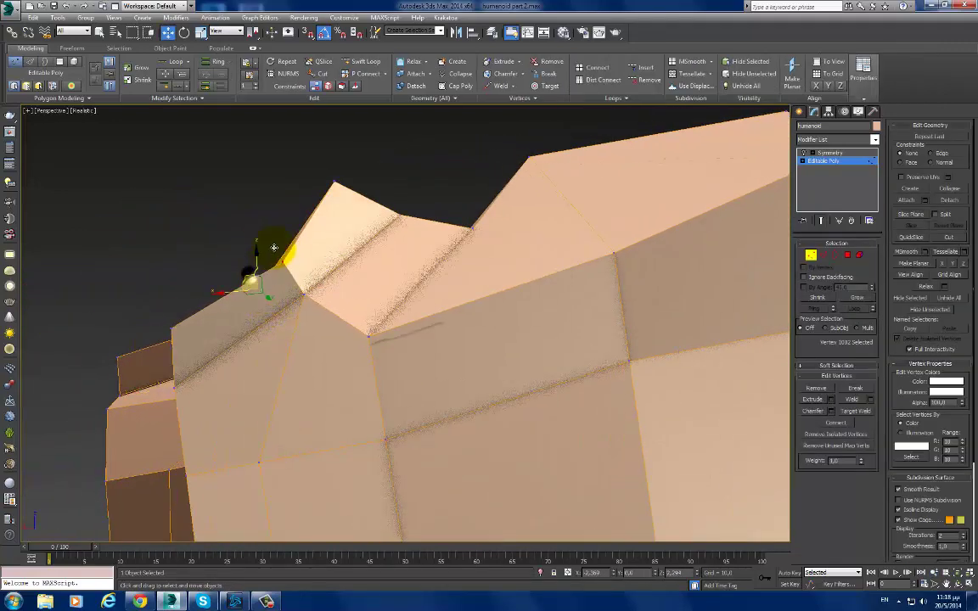
pyautogui.moveTo(258, 255)
pyautogui.keyDown('alt'); pyautogui.mouseDown(button='middle')
pyautogui.moveTo(328, 283)
pyautogui.moveTo(356, 279)
pyautogui.mouseUp(button='middle'); pyautogui.keyUp('alt')
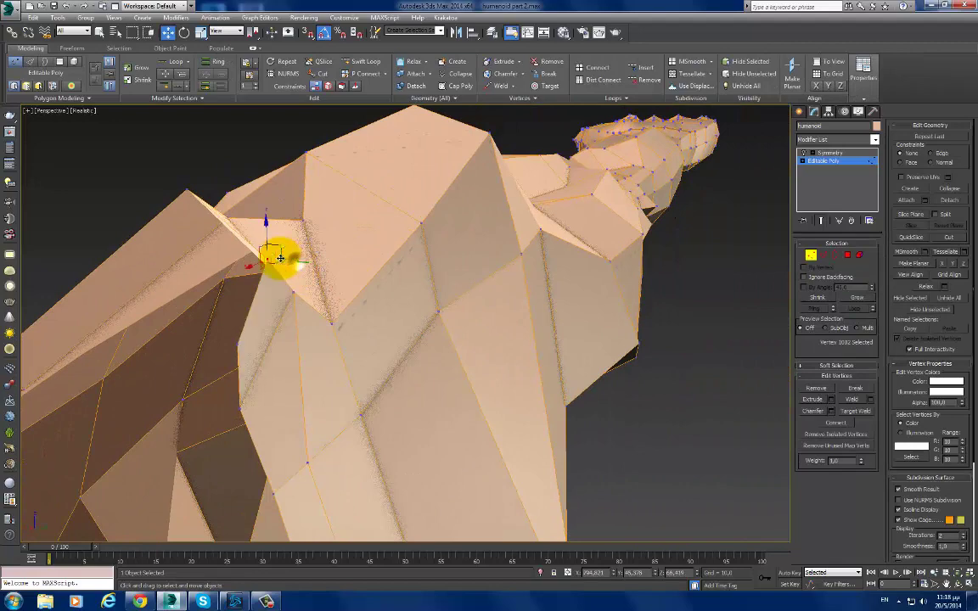
pyautogui.click(228, 343)
pyautogui.moveTo(229, 344)
pyautogui.keyDown('alt'); pyautogui.mouseDown(button='middle')
pyautogui.moveTo(317, 345)
pyautogui.moveTo(306, 371)
pyautogui.moveTo(345, 287)
pyautogui.moveTo(314, 370)
pyautogui.moveTo(501, 323)
pyautogui.mouseUp(button='middle'); pyautogui.keyUp('alt')
# Step: Turn on the NURMS smoothed preview and show the mirrored half in Front view
pyautogui.rightClick(501, 322)
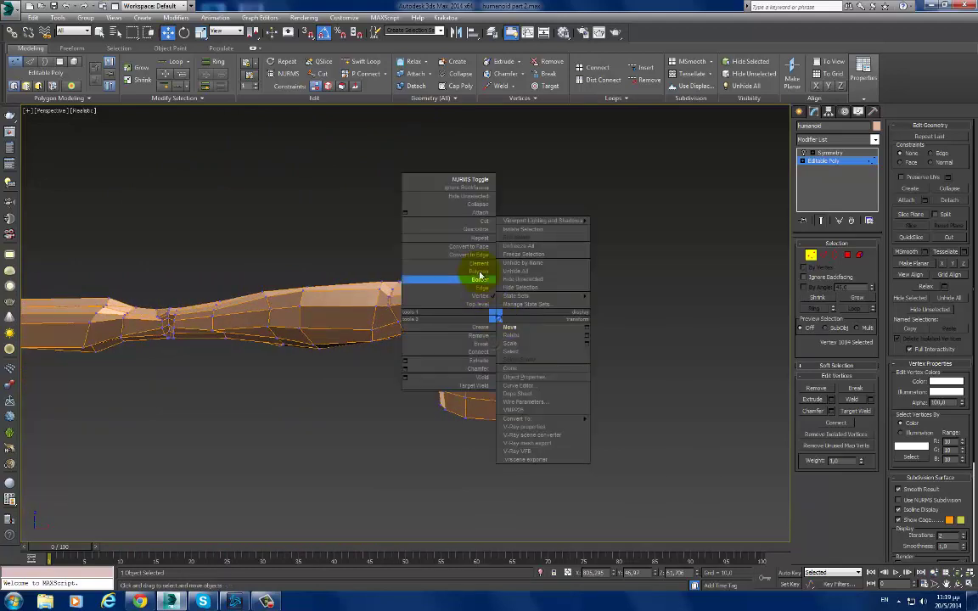
pyautogui.click(480, 184)
pyautogui.scroll(2, 501, 309)
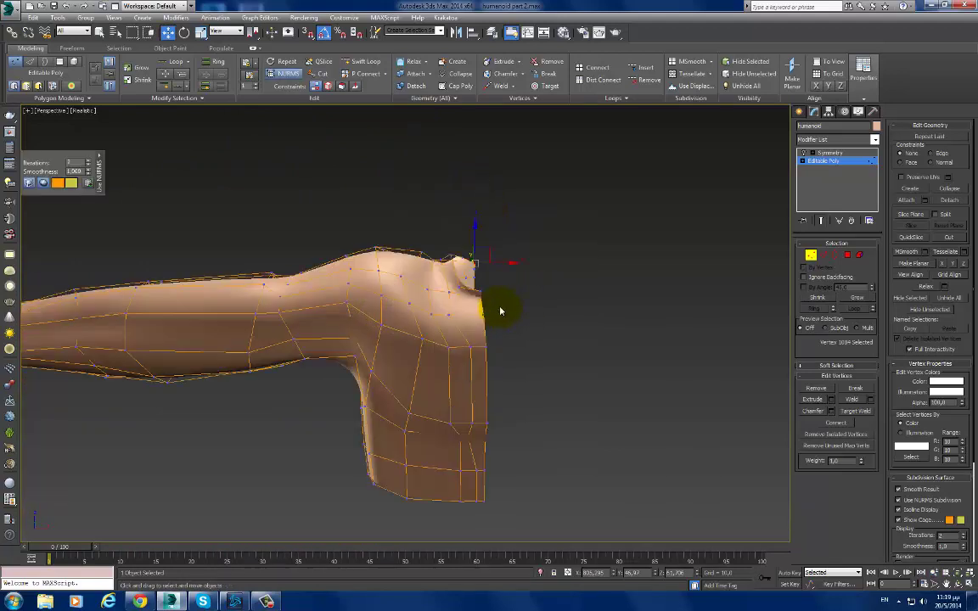
pyautogui.click(803, 152)
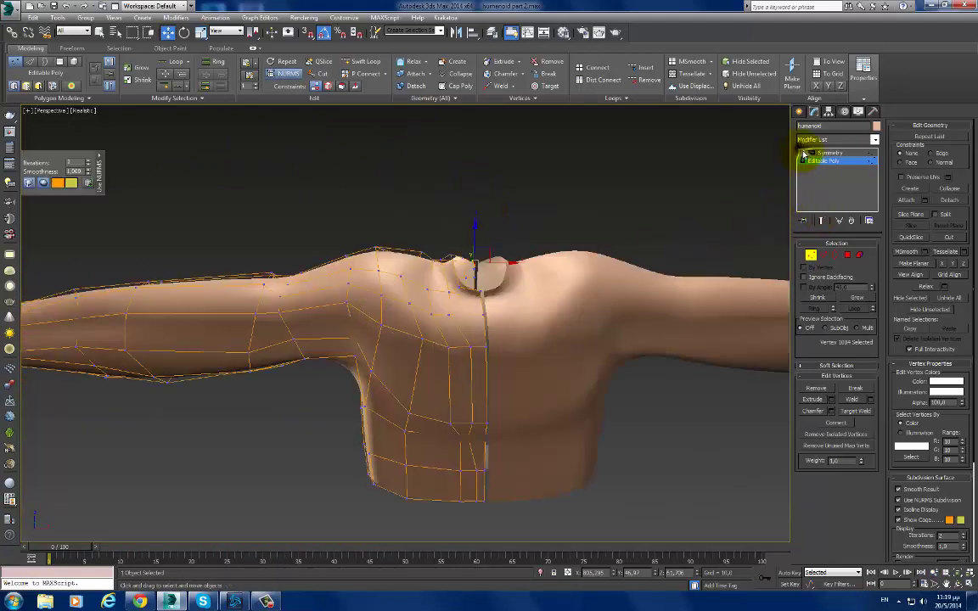
pyautogui.press('f')
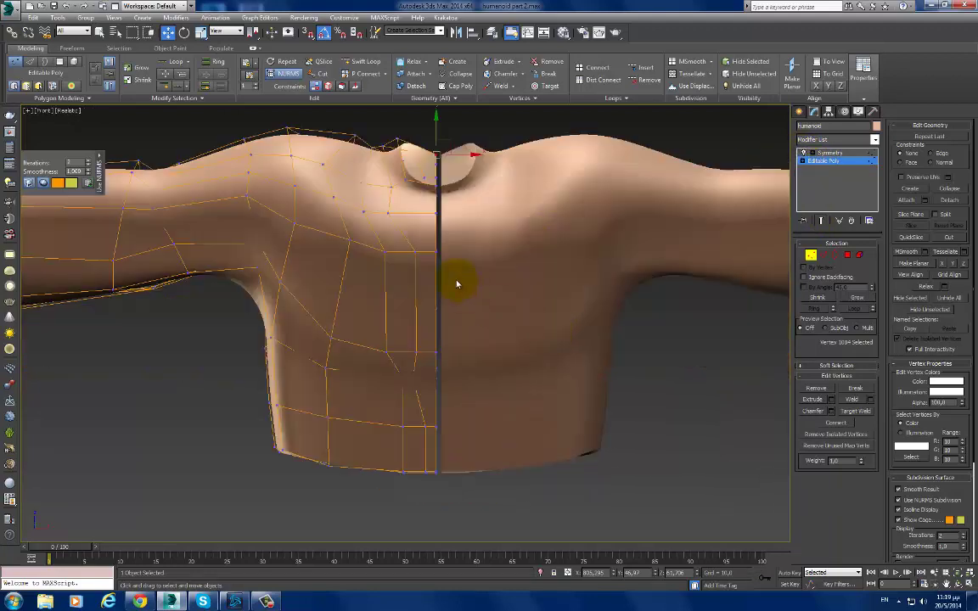
pyautogui.scroll(2, 412, 180)
# Step: Reshape the neck opening so its top-centre vertices sit on the seam
pyautogui.press('2')
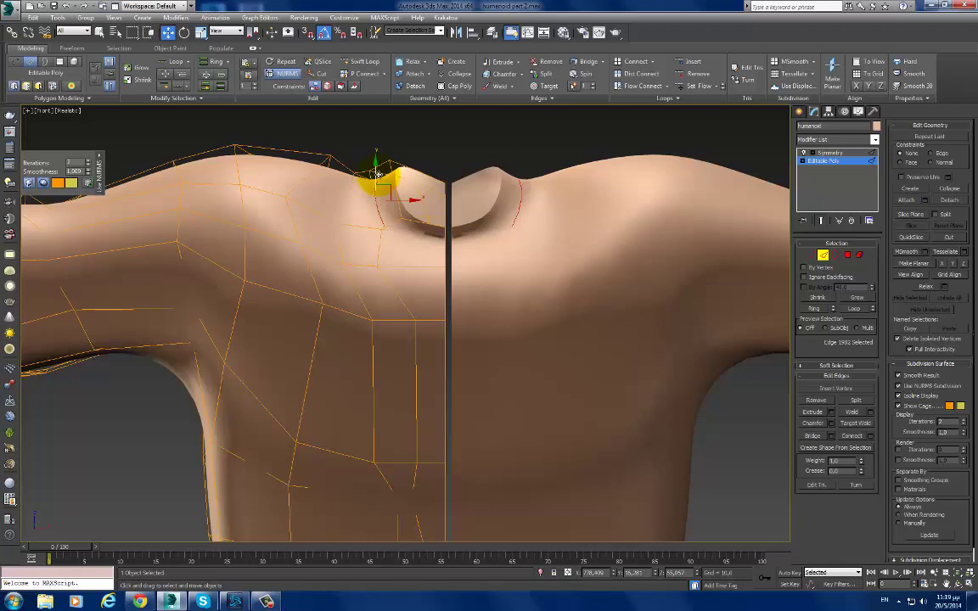
pyautogui.keyDown('ctrl'); pyautogui.click(396, 188); pyautogui.keyUp('ctrl')
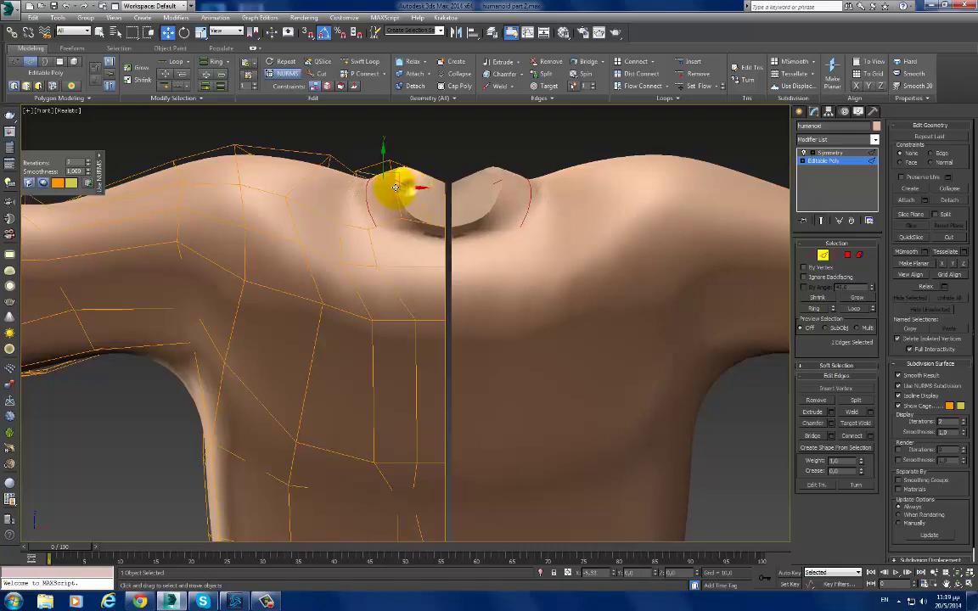
pyautogui.moveTo(392, 179)
pyautogui.mouseDown()
pyautogui.moveTo(343, 180)
pyautogui.moveTo(389, 186)
pyautogui.moveTo(397, 158)
pyautogui.moveTo(404, 227)
pyautogui.moveTo(447, 231)
pyautogui.moveTo(442, 142)
pyautogui.mouseUp()
pyautogui.click(344, 185)
pyautogui.press('1')
pyautogui.click(392, 158)
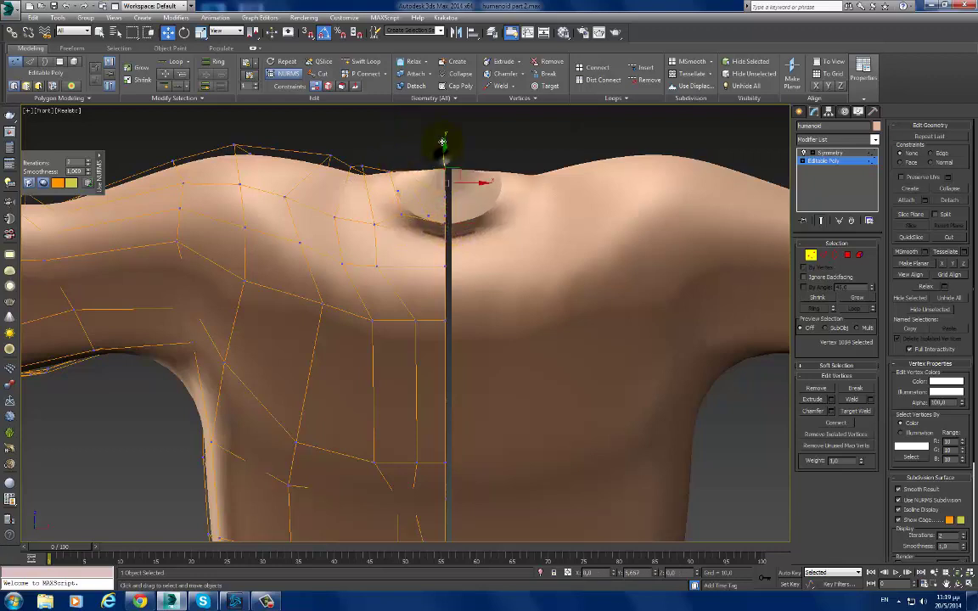
pyautogui.press('2')
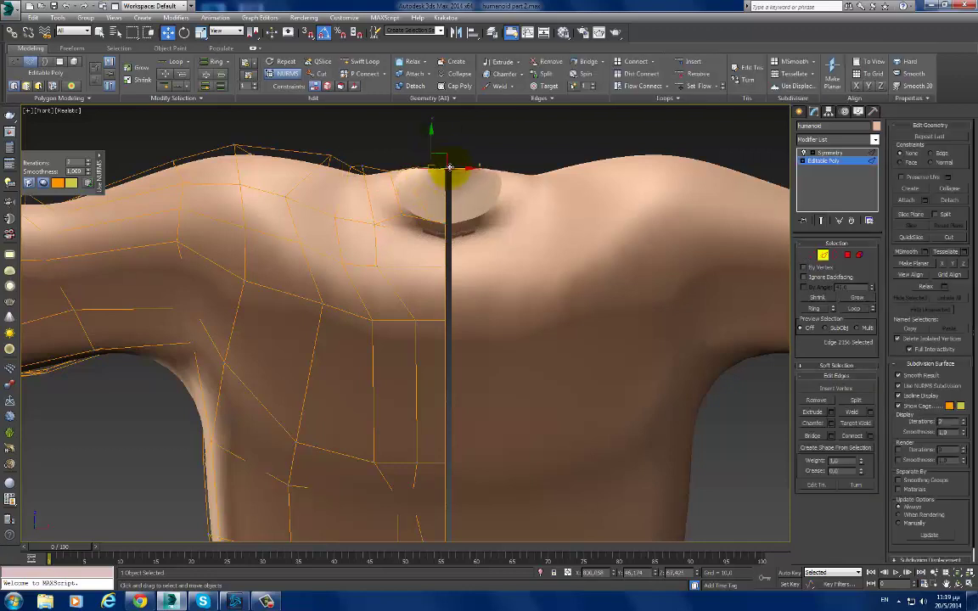
pyautogui.press('1')
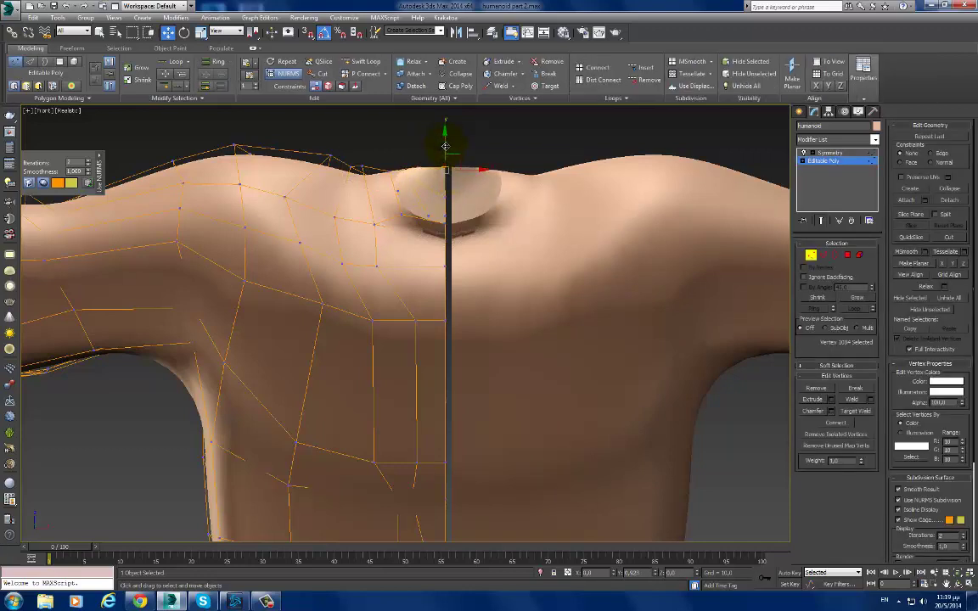
# Step: Show the Symmetry modifier's Parameters rollout in the modifier stack
pyautogui.scroll(-3, 461, 255)
pyautogui.scroll(1, 458, 240)
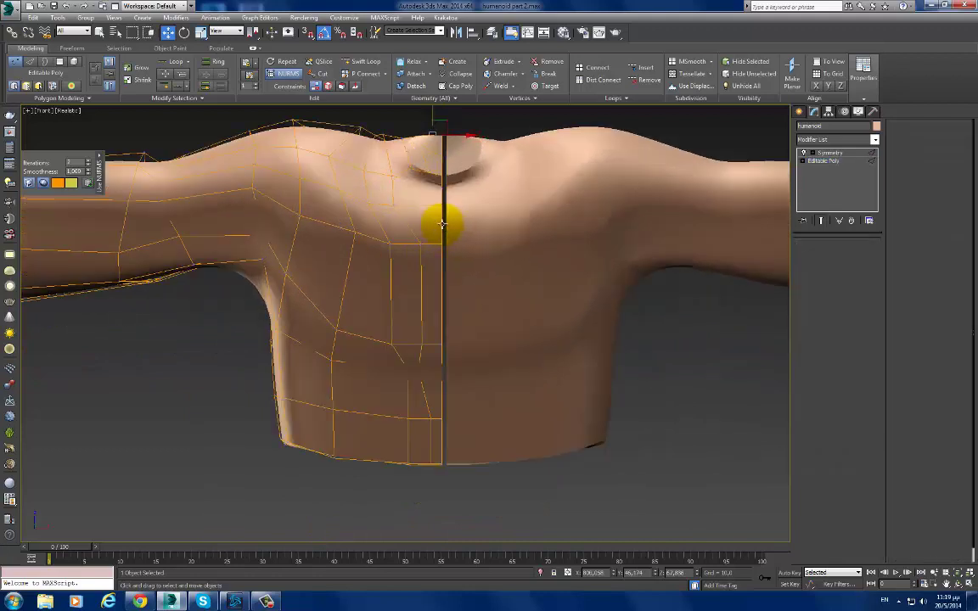
pyautogui.press('2')
pyautogui.click(828, 157)
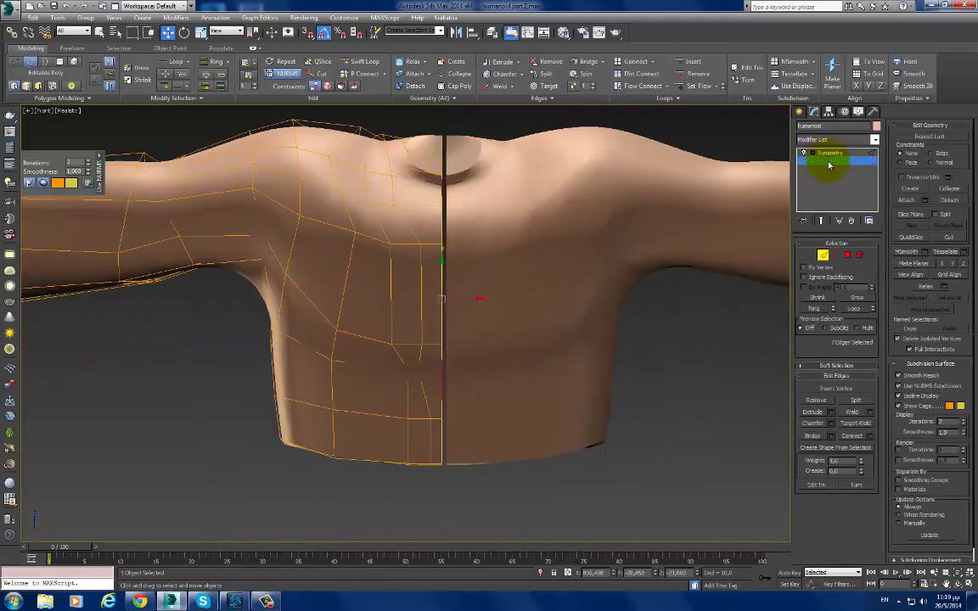
# Step: Delete the Symmetry modifier and turn off NURMS smoothing on the half body
pyautogui.click(856, 223)
pyautogui.moveTo(513, 349); pyautogui.dragTo(633, 386, button='middle')
pyautogui.rightClick(569, 335)
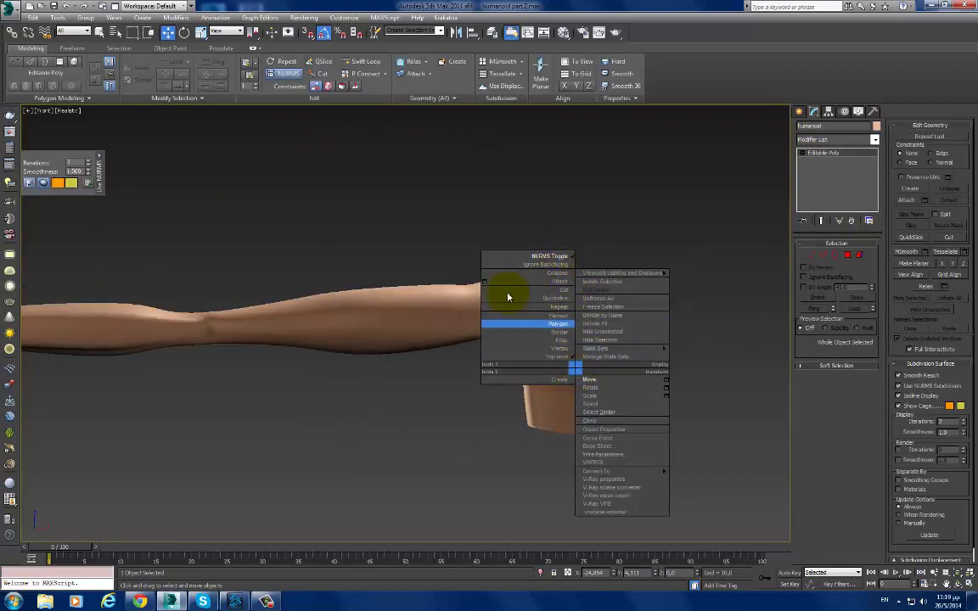
pyautogui.click(543, 255)
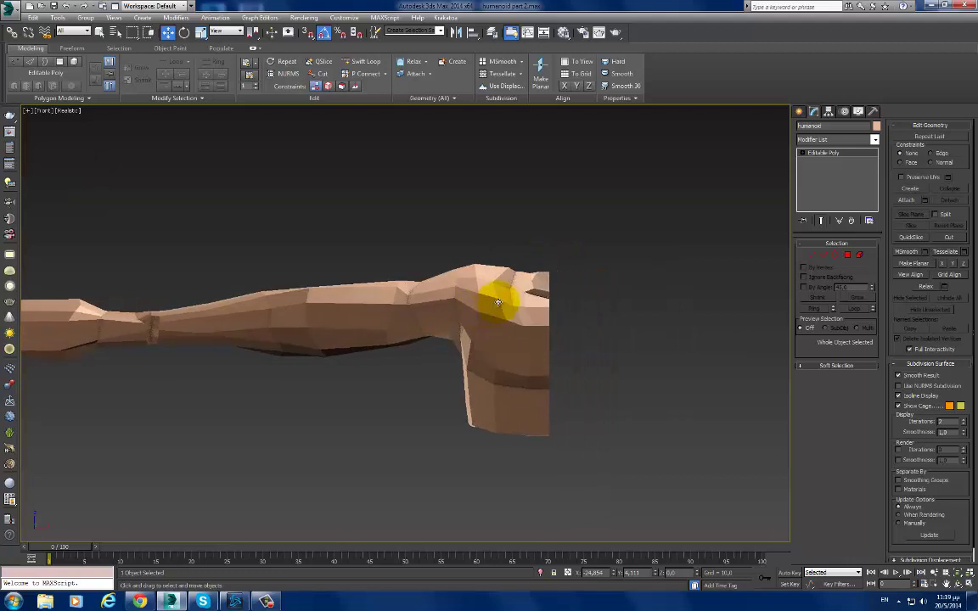
pyautogui.scroll(-1, 498, 297)
pyautogui.scroll(-2, 502, 290)
# Step: With Affect Pivot Only, align the pivot's X position to the body's Maximum
pyautogui.click(843, 113)
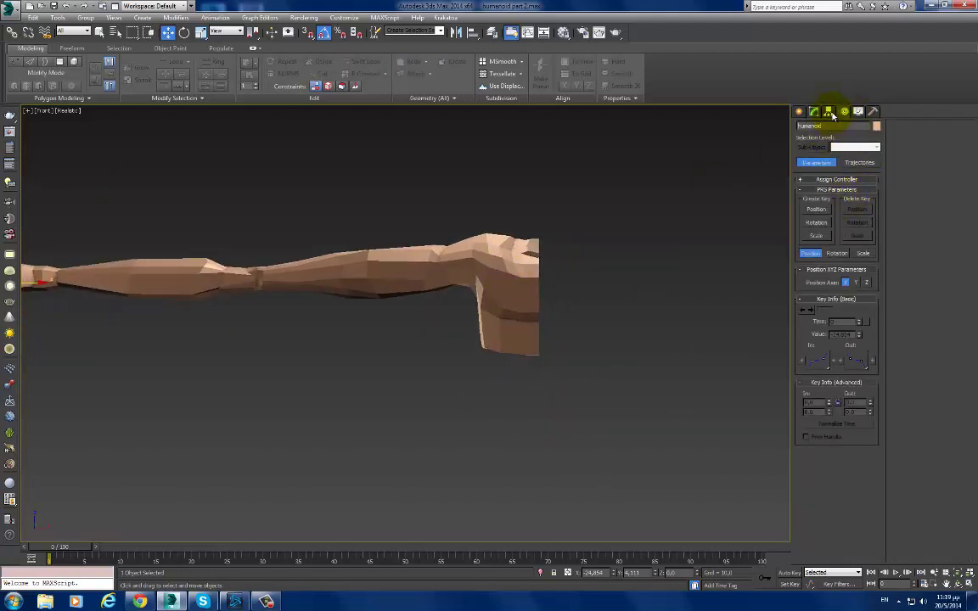
pyautogui.click(828, 112)
pyautogui.click(835, 177)
pyautogui.moveTo(395, 248); pyautogui.dragTo(501, 245, button='middle')
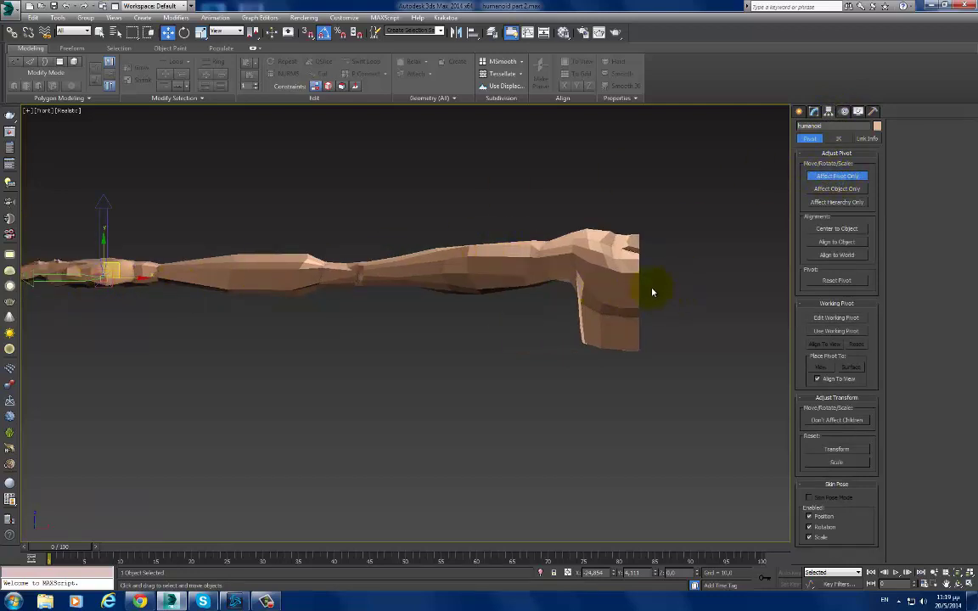
pyautogui.click(474, 33)
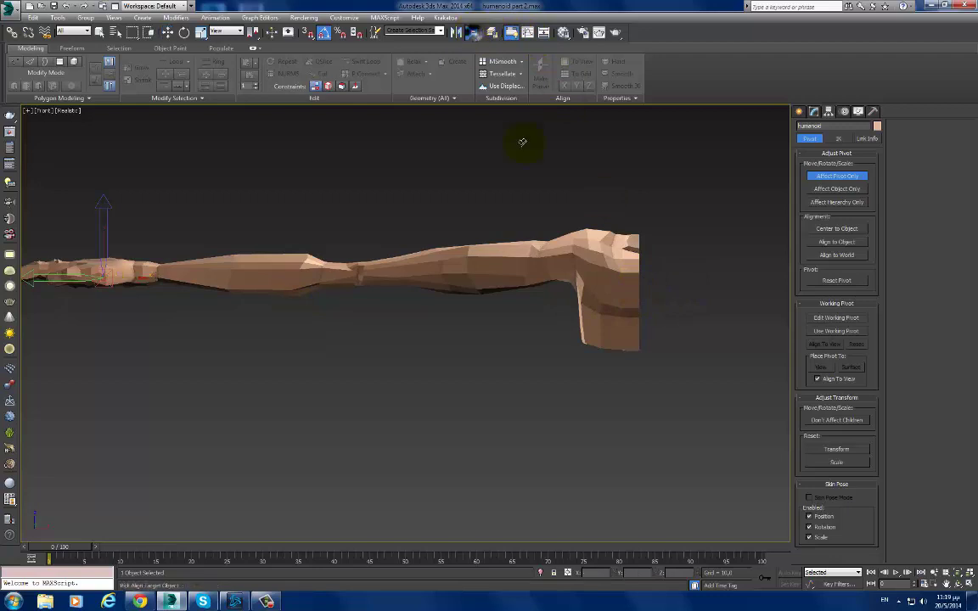
pyautogui.click(586, 244)
pyautogui.click(484, 234)
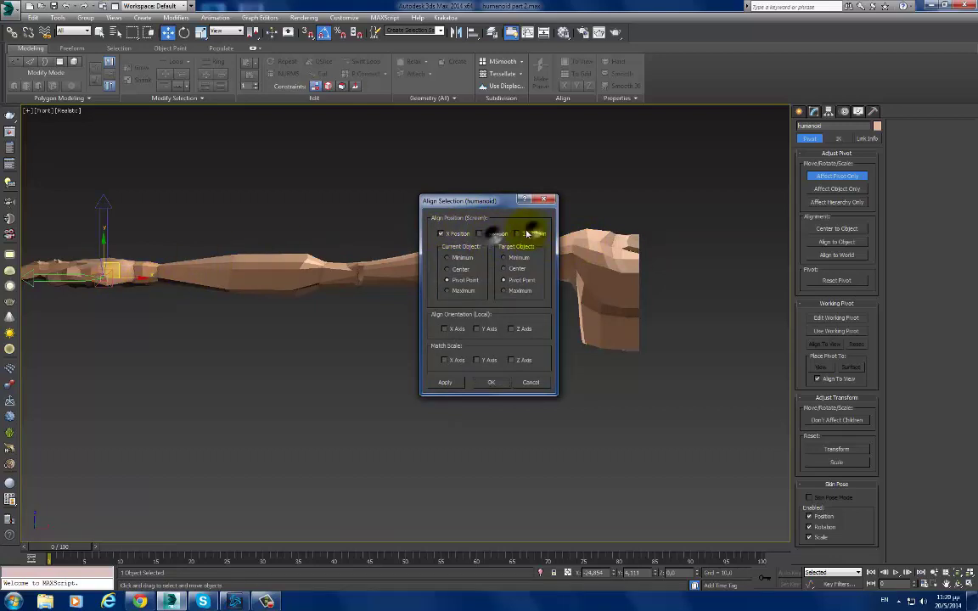
pyautogui.moveTo(497, 201); pyautogui.dragTo(485, 328)
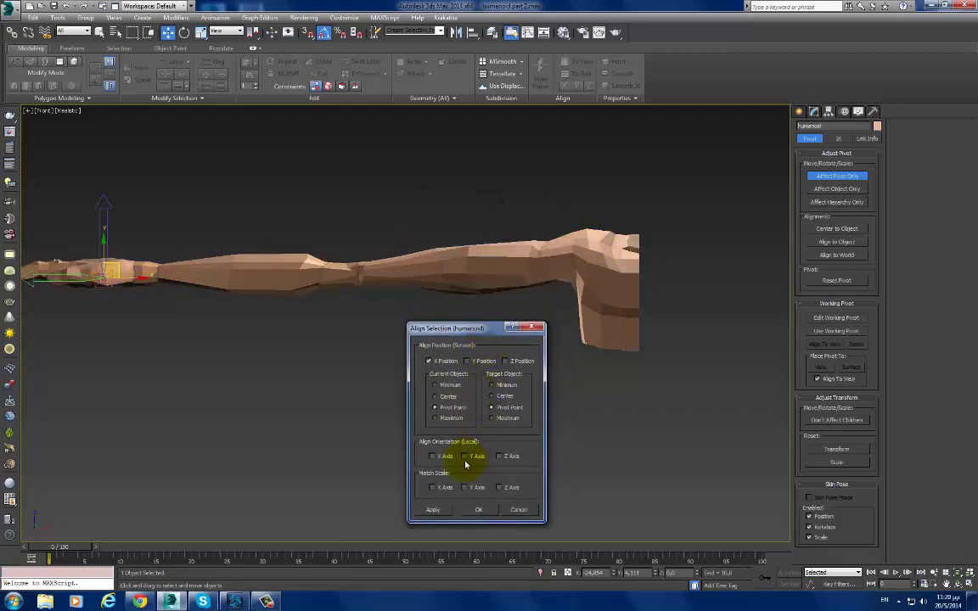
pyautogui.click(503, 385)
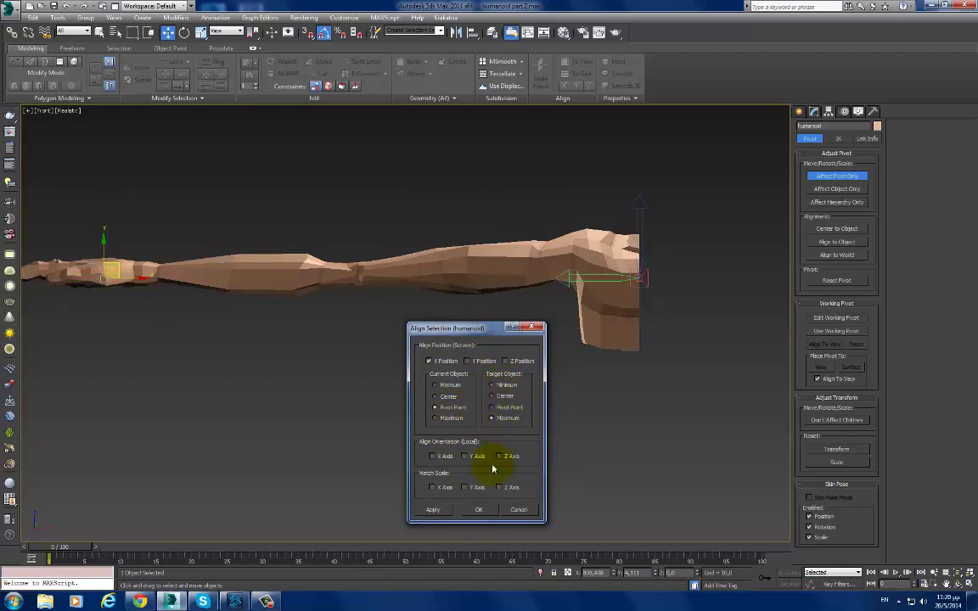
pyautogui.click(433, 509)
pyautogui.click(478, 509)
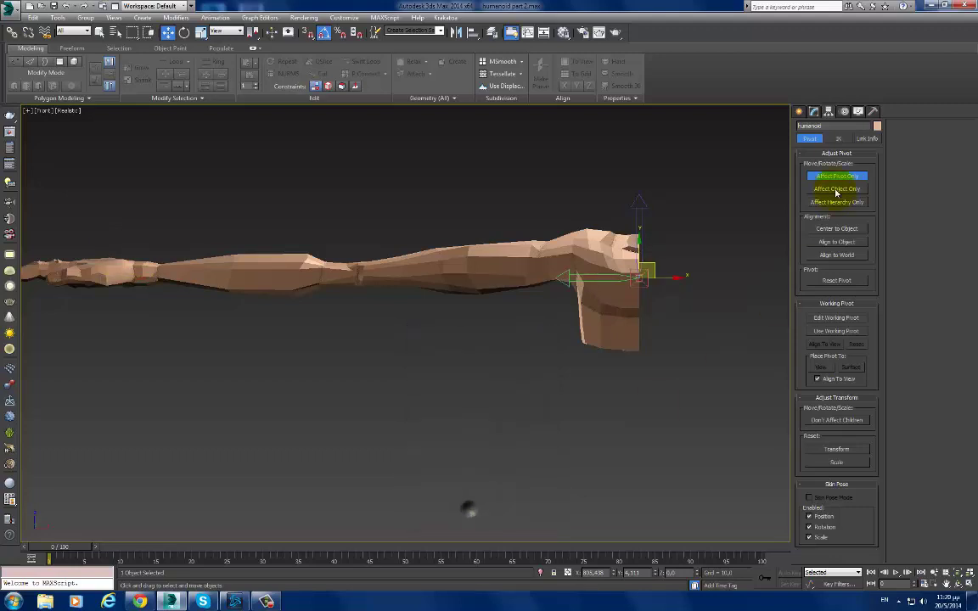
# Step: Apply Reset XForm and collapse the whole stack back to an Editable Poly
pyautogui.click(814, 111)
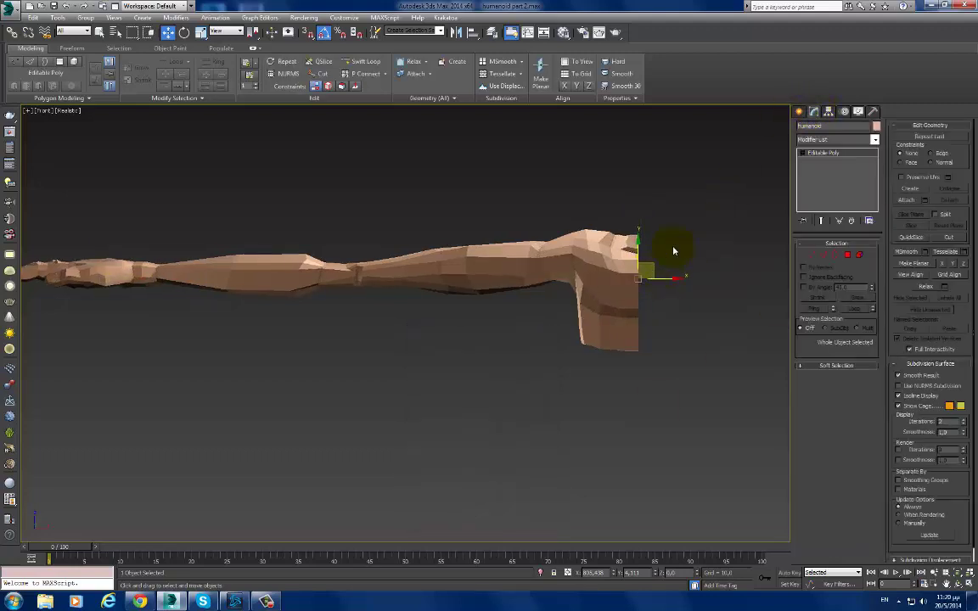
pyautogui.click(874, 112)
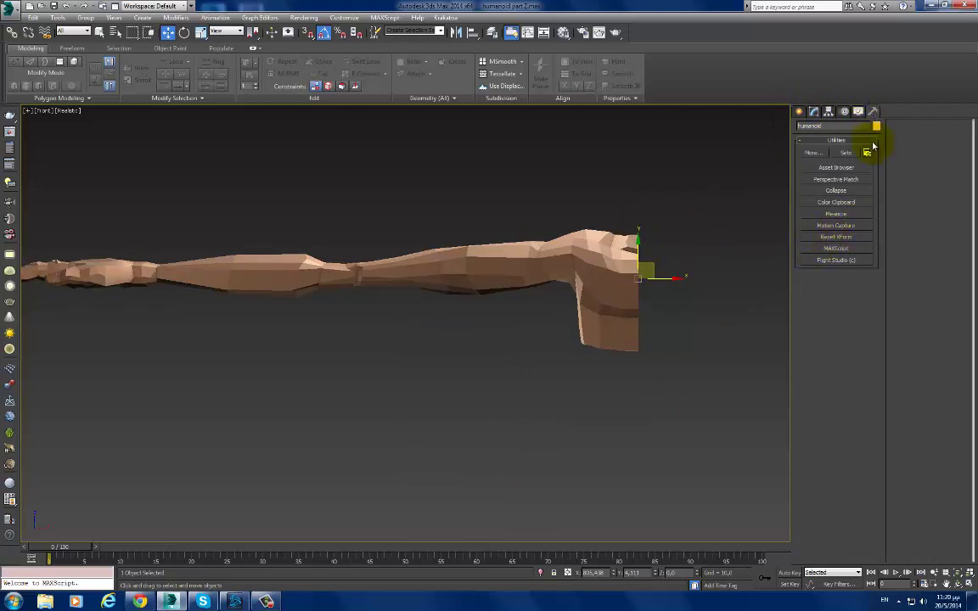
pyautogui.click(843, 238)
pyautogui.click(827, 113)
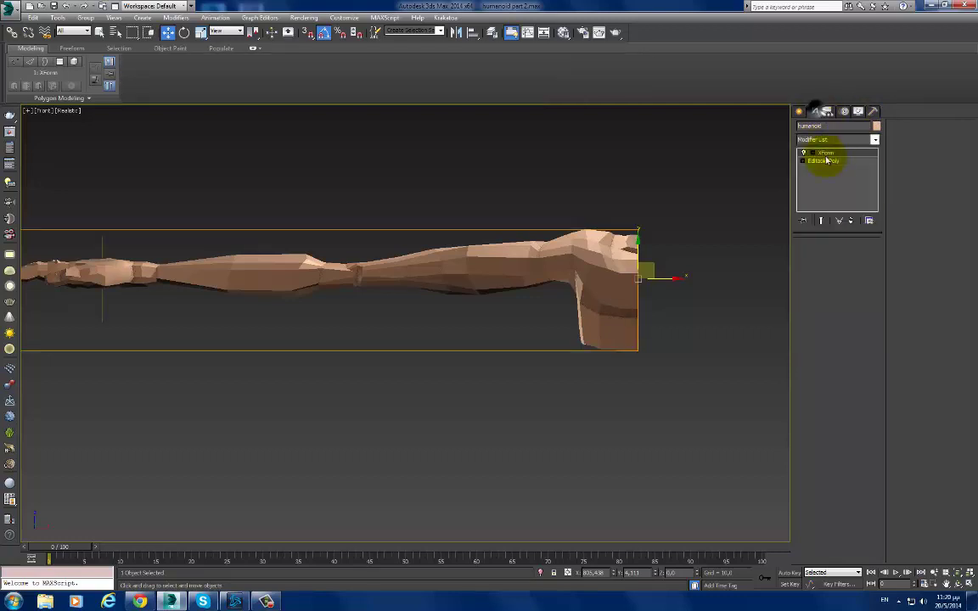
pyautogui.rightClick(832, 155)
pyautogui.click(858, 253)
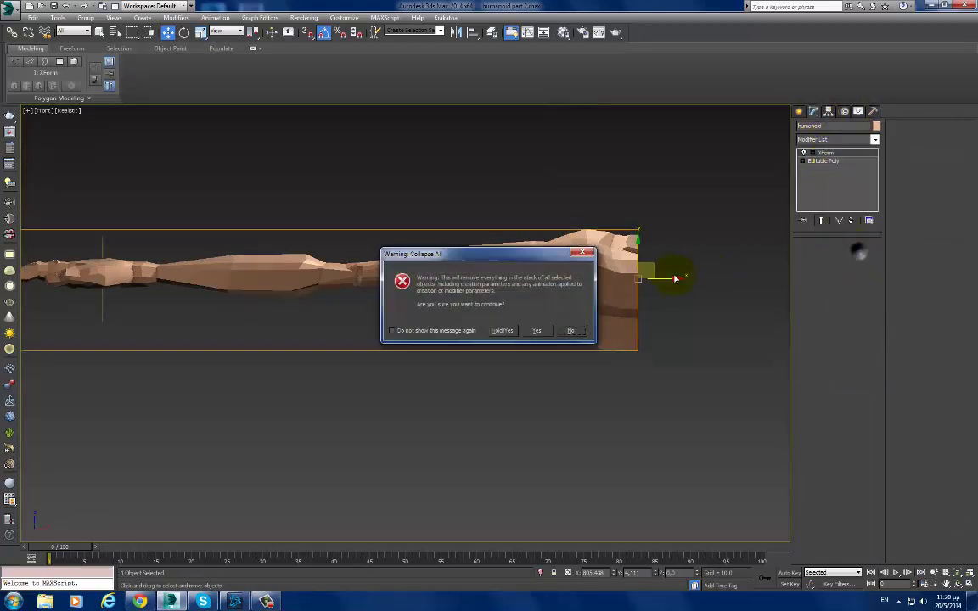
pyautogui.click(539, 330)
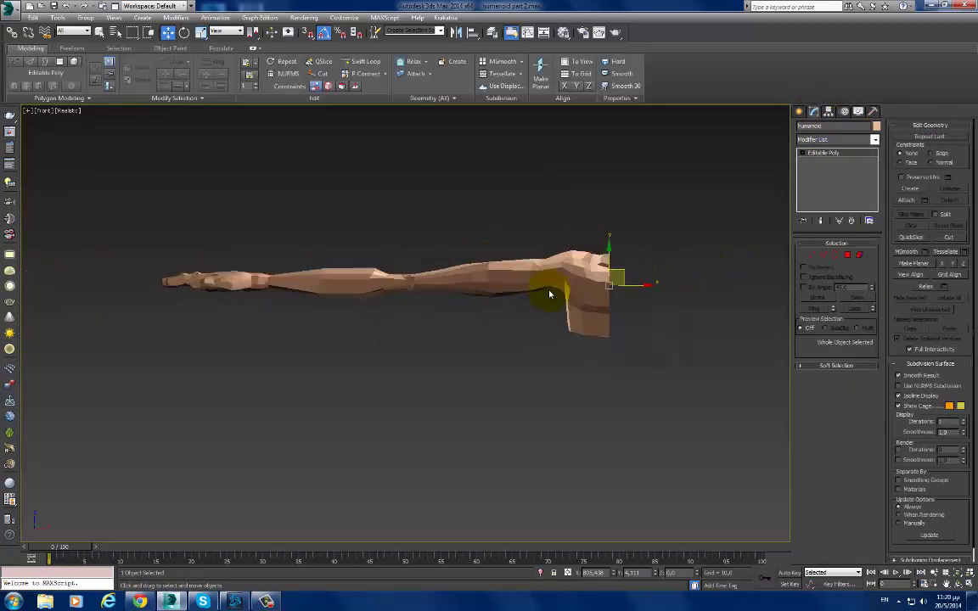
# Step: Turn NURMS smoothing back on and check the torso from top, front and side views
pyautogui.press('t')
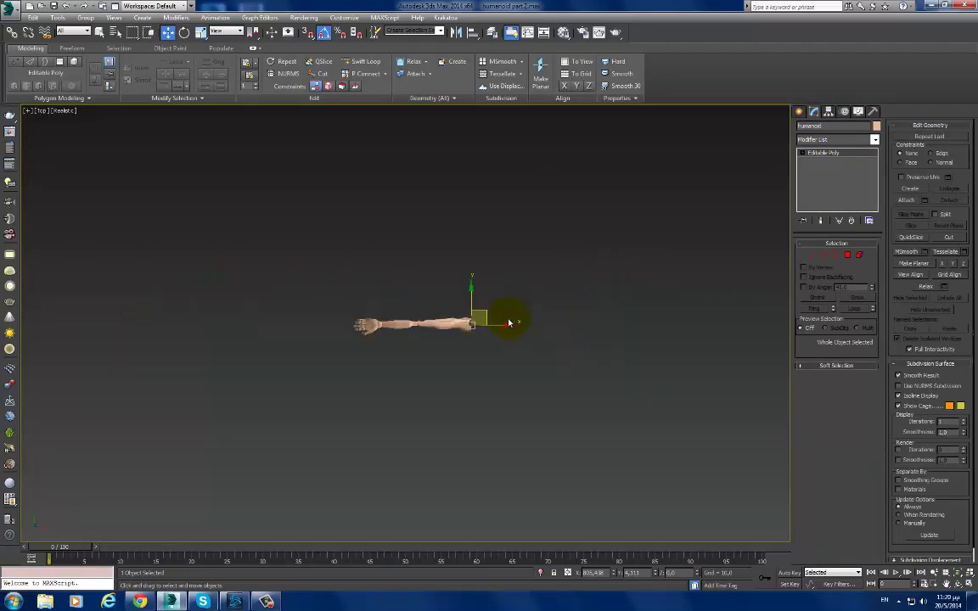
pyautogui.scroll(3, 507, 323)
pyautogui.scroll(3, 463, 338)
pyautogui.rightClick(458, 318)
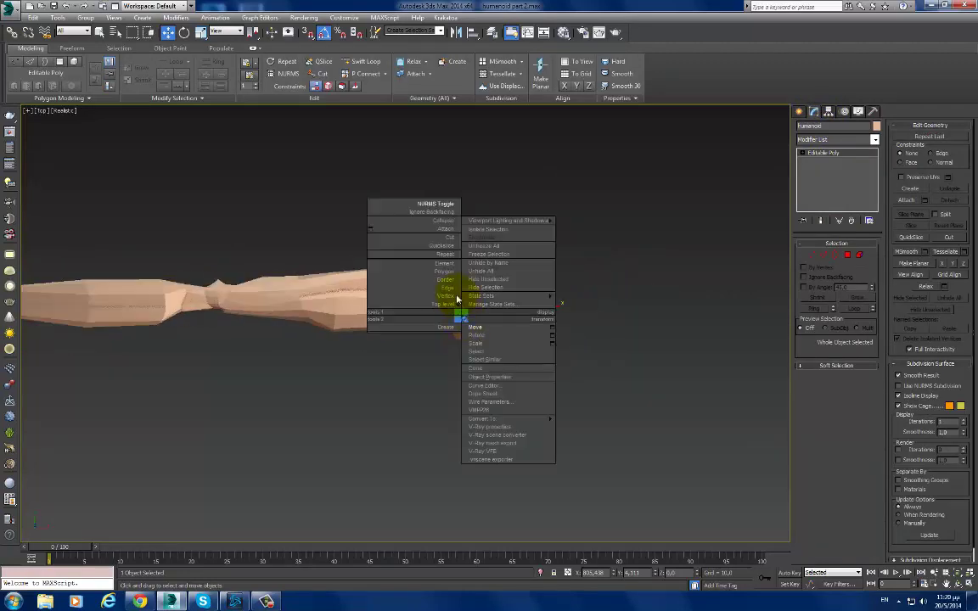
pyautogui.click(428, 203)
pyautogui.moveTo(469, 338); pyautogui.dragTo(471, 352)
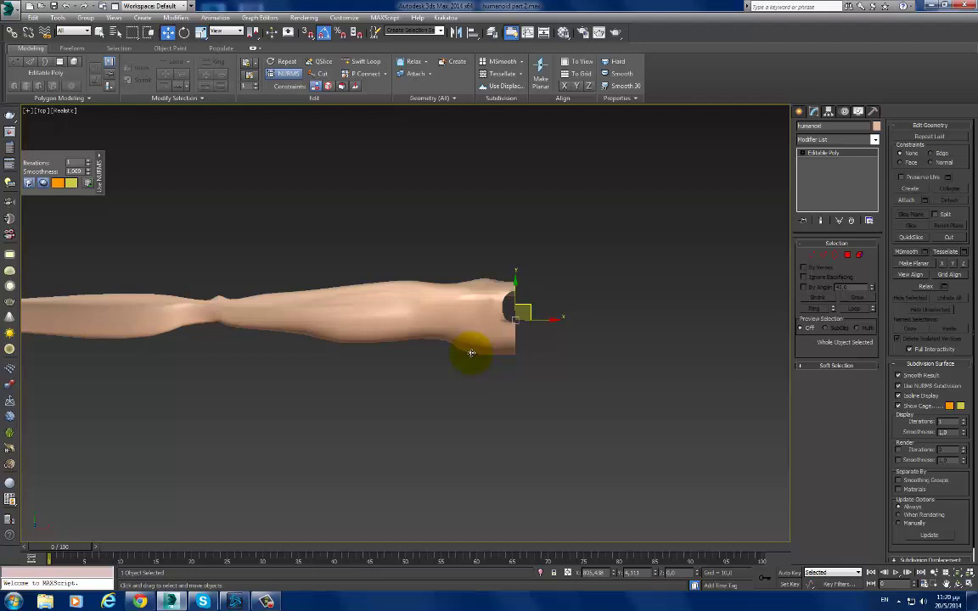
pyautogui.press('f')
pyautogui.scroll(5, 550, 320)
pyautogui.scroll(3, 561, 312)
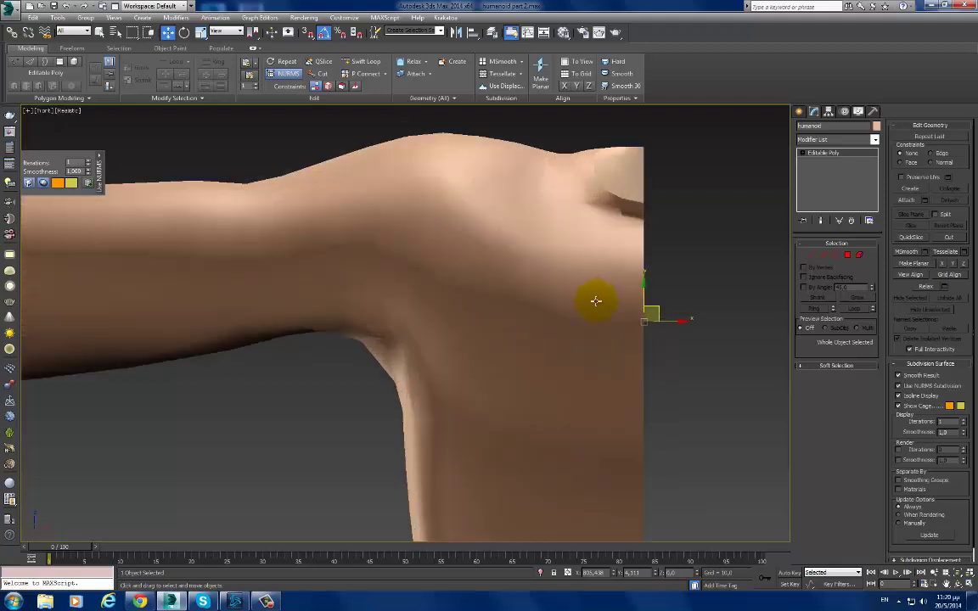
pyautogui.keyDown('alt'); pyautogui.moveTo(596, 299); pyautogui.dragTo(622, 327, button='middle'); pyautogui.keyUp('alt')
pyautogui.moveTo(413, 196)
pyautogui.keyDown('alt'); pyautogui.mouseDown(button='middle')
pyautogui.moveTo(524, 465)
pyautogui.moveTo(468, 337)
pyautogui.moveTo(437, 333)
pyautogui.mouseUp(button='middle'); pyautogui.keyUp('alt')
# Step: In Perspective view, select edges on the shoulder top, then vertices at the shoulder tip
pyautogui.press('p')
pyautogui.moveTo(507, 343)
pyautogui.keyDown('alt'); pyautogui.mouseDown(button='middle')
pyautogui.moveTo(517, 331)
pyautogui.moveTo(293, 256)
pyautogui.moveTo(310, 263)
pyautogui.moveTo(174, 327)
pyautogui.moveTo(156, 310)
pyautogui.moveTo(192, 321)
pyautogui.mouseUp(button='middle'); pyautogui.keyUp('alt')
pyautogui.press('2')
pyautogui.press('w')
pyautogui.click(138, 337)
pyautogui.click(135, 338)
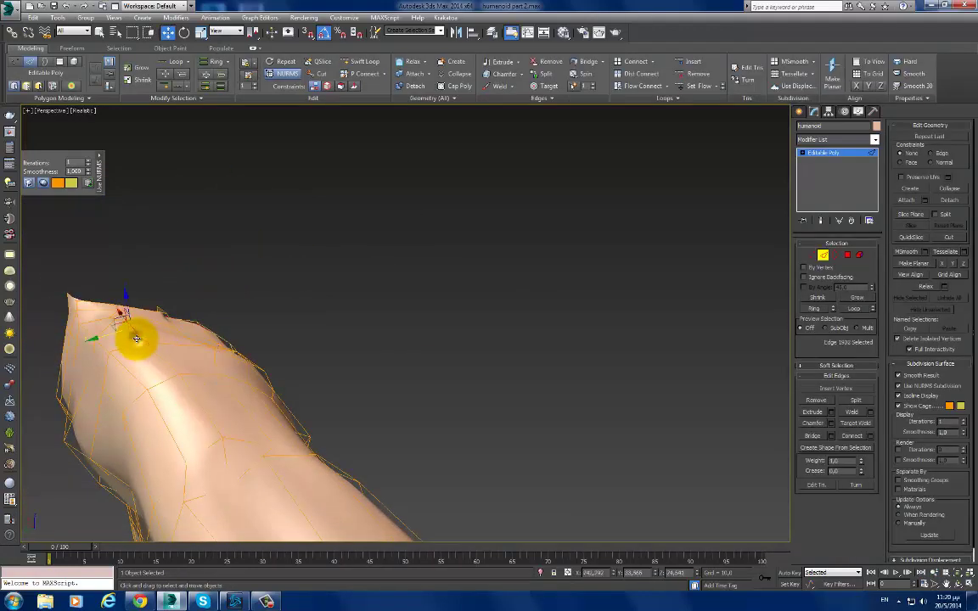
pyautogui.moveTo(121, 325)
pyautogui.keyDown('alt'); pyautogui.mouseDown(button='middle')
pyautogui.moveTo(132, 326)
pyautogui.moveTo(132, 356)
pyautogui.moveTo(137, 338)
pyautogui.mouseUp(button='middle'); pyautogui.keyUp('alt')
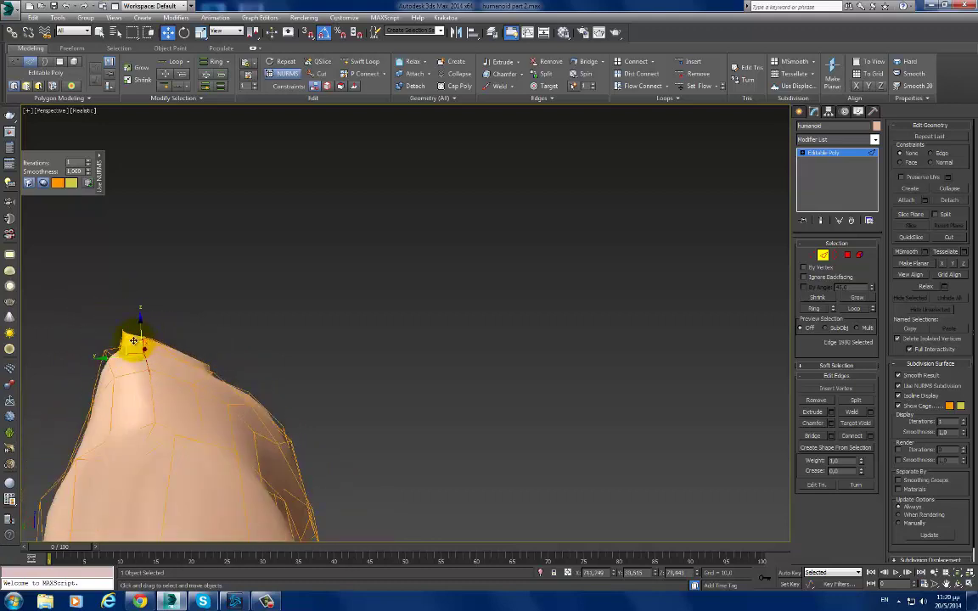
pyautogui.click(104, 353)
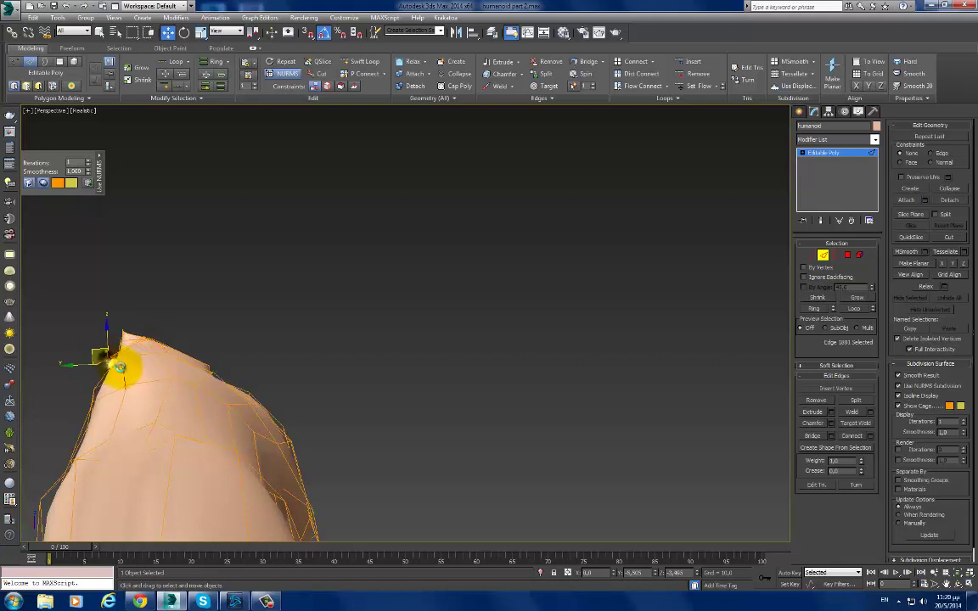
pyautogui.moveTo(125, 384)
pyautogui.keyDown('alt'); pyautogui.mouseDown(button='middle')
pyautogui.moveTo(164, 397)
pyautogui.moveTo(153, 415)
pyautogui.moveTo(137, 420)
pyautogui.moveTo(364, 291)
pyautogui.moveTo(339, 344)
pyautogui.moveTo(366, 334)
pyautogui.moveTo(335, 343)
pyautogui.moveTo(328, 328)
pyautogui.moveTo(349, 298)
pyautogui.moveTo(332, 327)
pyautogui.moveTo(294, 332)
pyautogui.moveTo(255, 267)
pyautogui.mouseUp(button='middle'); pyautogui.keyUp('alt')
pyautogui.press('1')
pyautogui.click(316, 303)
pyautogui.click(299, 321)
# Step: Move a shoulder vertex toward the shoulder edge, undoing an earlier raise
pyautogui.press('2')
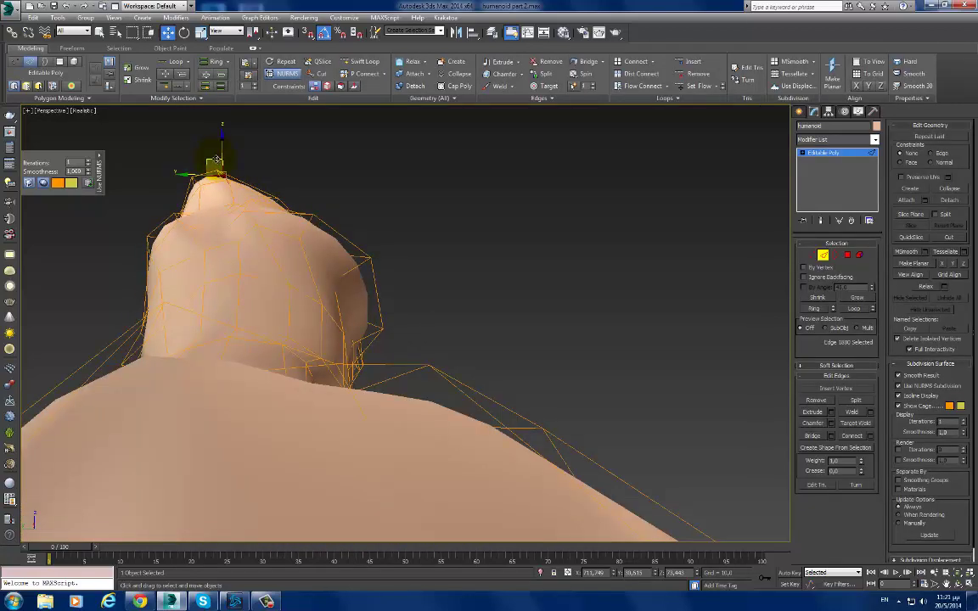
pyautogui.moveTo(216, 158)
pyautogui.keyDown('alt'); pyautogui.mouseDown(button='middle')
pyautogui.moveTo(340, 291)
pyautogui.moveTo(313, 290)
pyautogui.moveTo(364, 391)
pyautogui.moveTo(327, 371)
pyautogui.mouseUp(button='middle'); pyautogui.keyUp('alt')
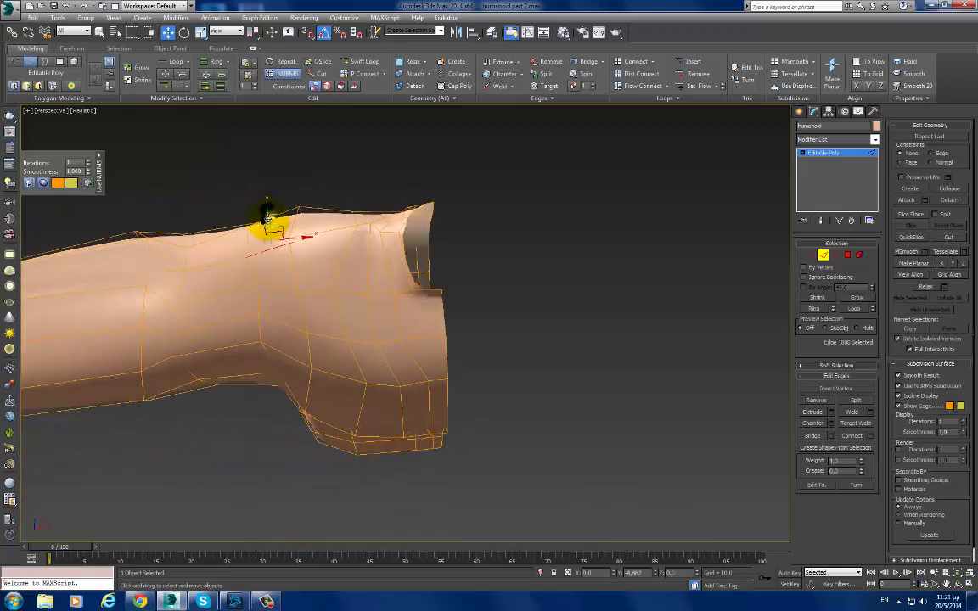
pyautogui.click(267, 219)
pyautogui.press('1')
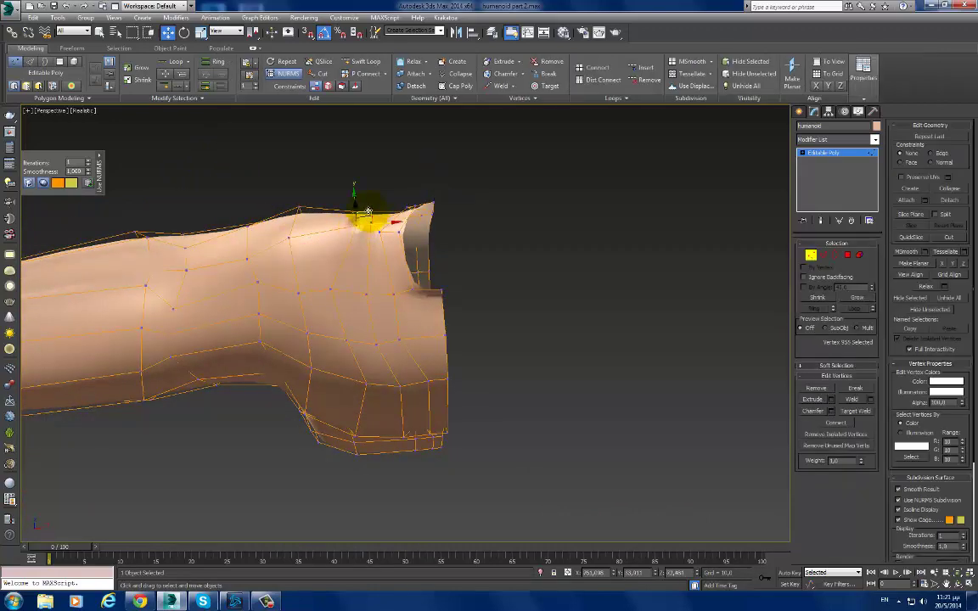
pyautogui.keyDown('alt'); pyautogui.moveTo(368, 210); pyautogui.dragTo(371, 223, button='middle'); pyautogui.keyUp('alt')
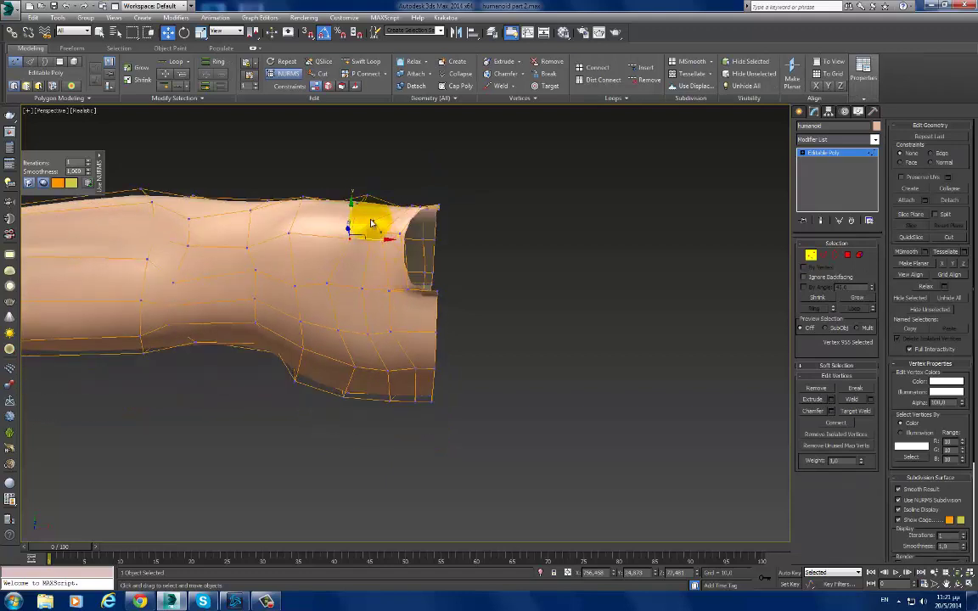
pyautogui.moveTo(370, 223); pyautogui.dragTo(379, 219)
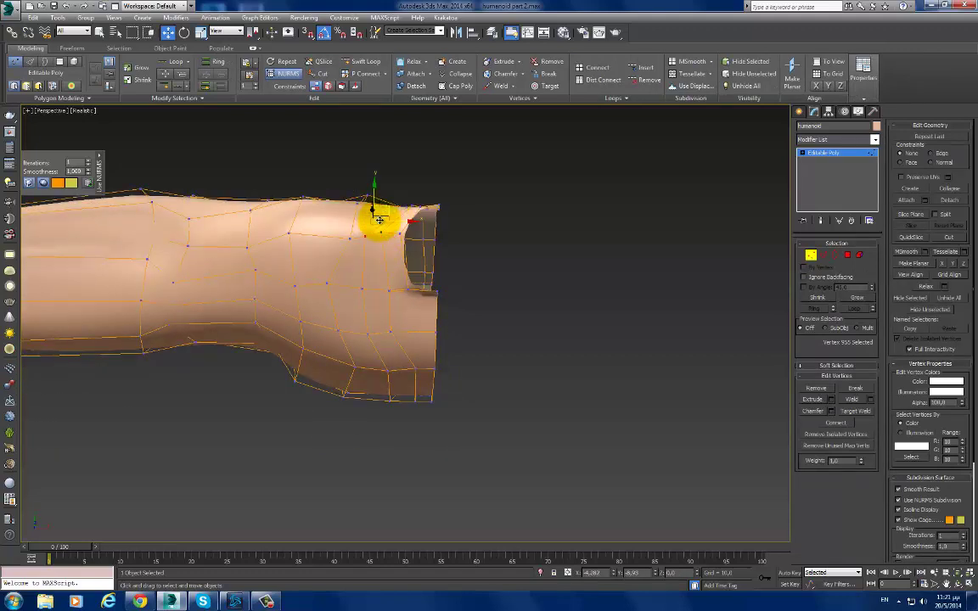
pyautogui.moveTo(380, 219)
pyautogui.keyDown('alt'); pyautogui.mouseDown(button='middle')
pyautogui.moveTo(391, 219)
pyautogui.moveTo(445, 305)
pyautogui.mouseUp(button='middle'); pyautogui.keyUp('alt')
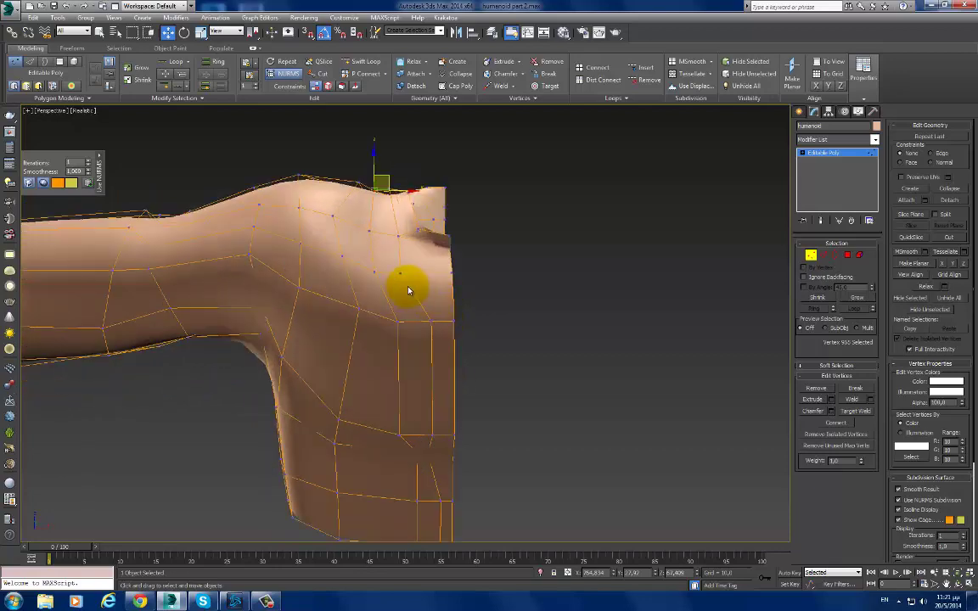
pyautogui.hotkey('ctrl', 'z')
pyautogui.hotkey('ctrl', 'z')
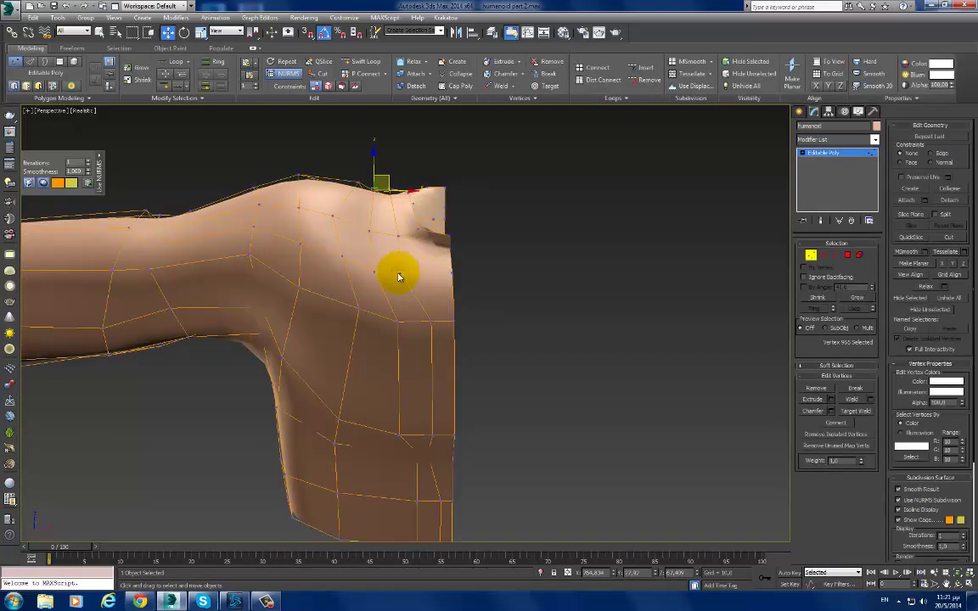
pyautogui.hotkey('ctrl', 'z')
pyautogui.moveTo(399, 272); pyautogui.dragTo(450, 271)
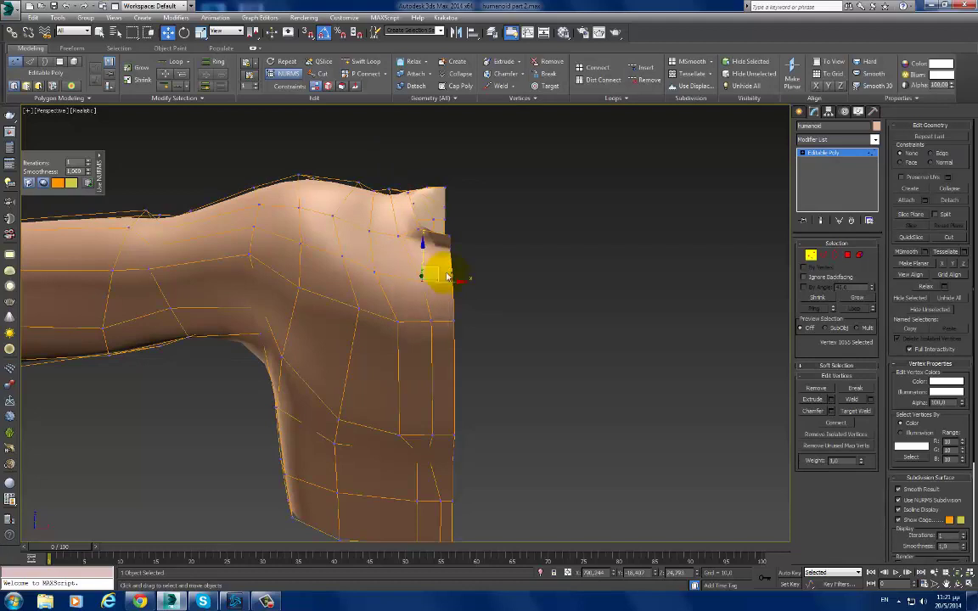
pyautogui.keyDown('alt'); pyautogui.moveTo(447, 266); pyautogui.dragTo(448, 288, button='middle'); pyautogui.keyUp('alt')
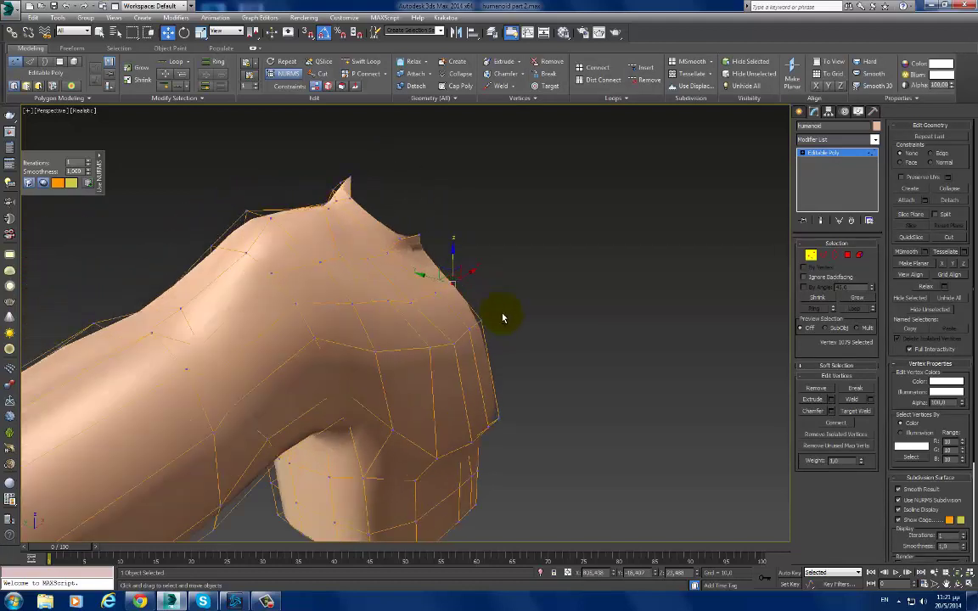
# Step: Select the pair of shoulder-cap edges and raise a shoulder vertex to smooth the contour
pyautogui.press('2')
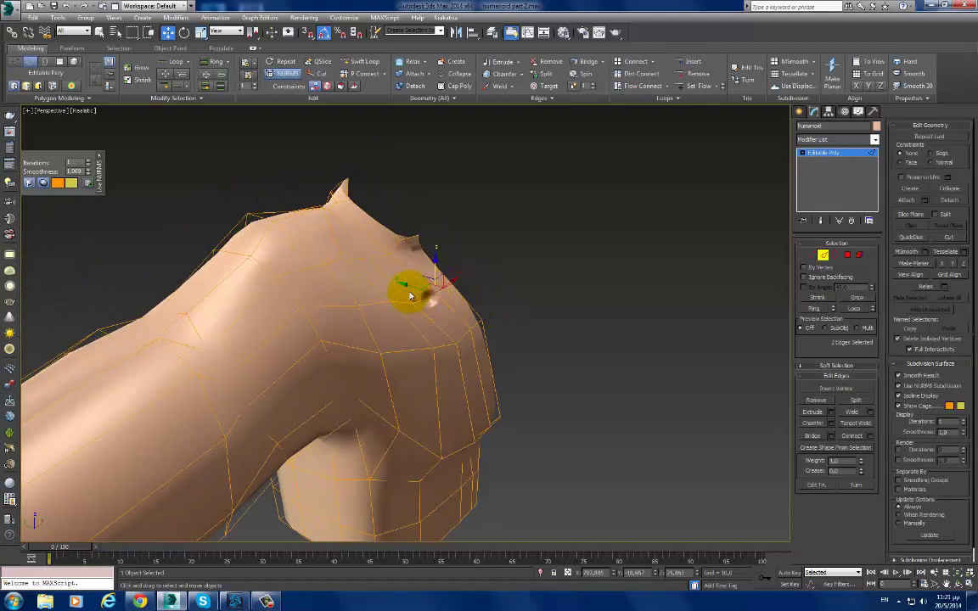
pyautogui.keyDown('ctrl'); pyautogui.click(404, 280); pyautogui.keyUp('ctrl')
pyautogui.keyDown('alt'); pyautogui.moveTo(454, 322); pyautogui.dragTo(481, 292, button='middle'); pyautogui.keyUp('alt')
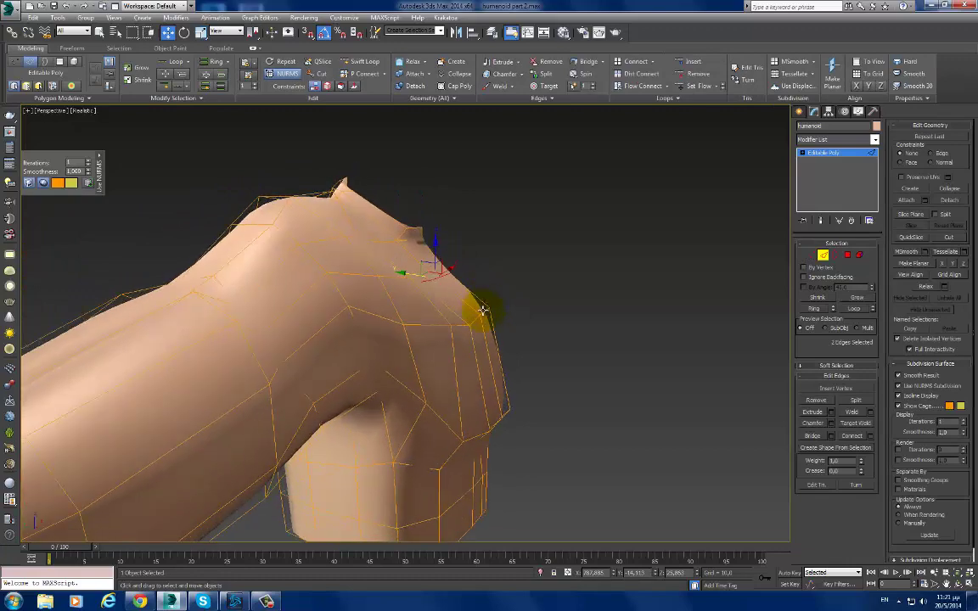
pyautogui.keyDown('ctrl'); pyautogui.click(463, 323); pyautogui.keyUp('ctrl')
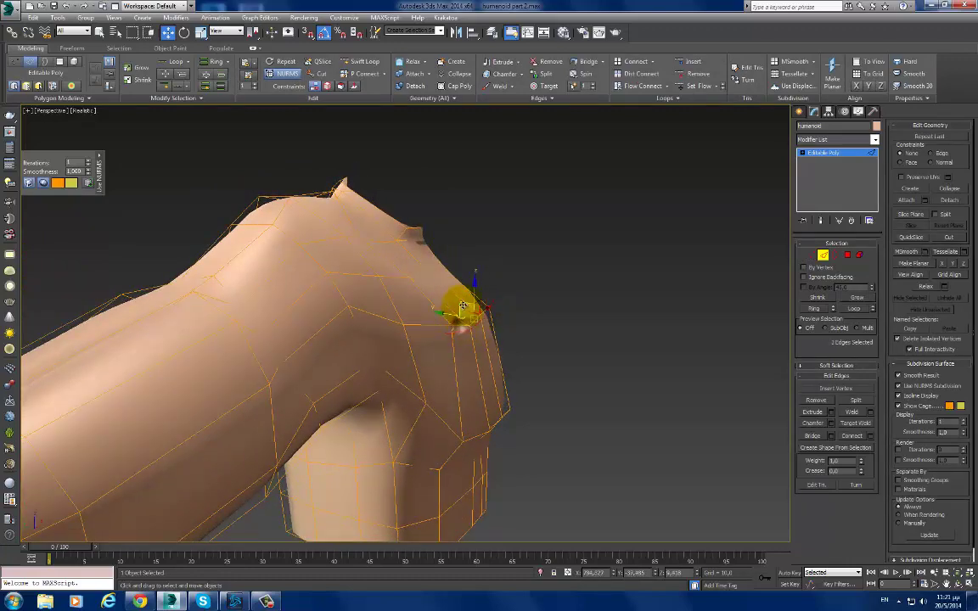
pyautogui.press('1')
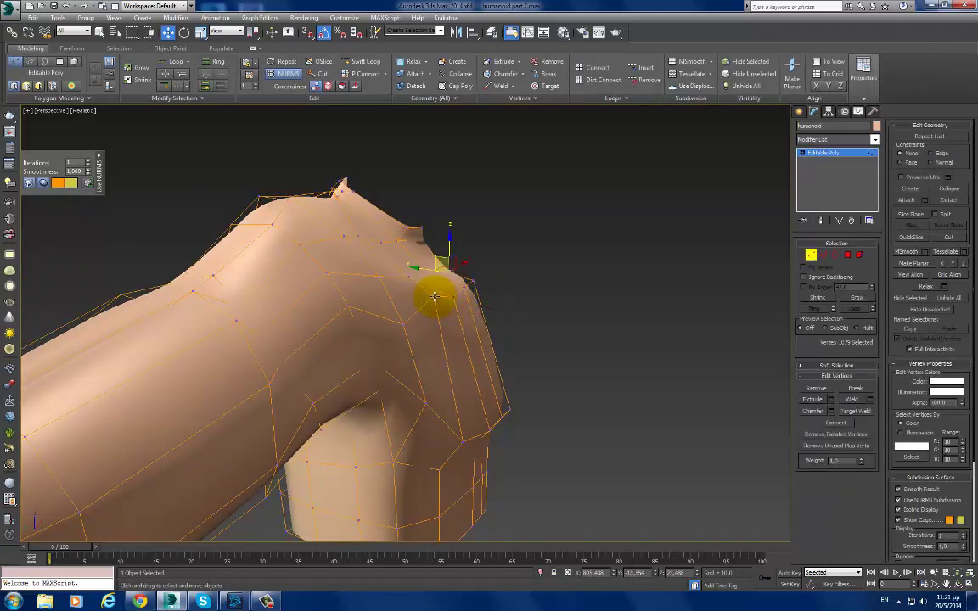
pyautogui.moveTo(433, 296)
pyautogui.keyDown('alt'); pyautogui.mouseDown(button='middle')
pyautogui.moveTo(386, 322)
pyautogui.moveTo(329, 297)
pyautogui.mouseUp(button='middle'); pyautogui.keyUp('alt')
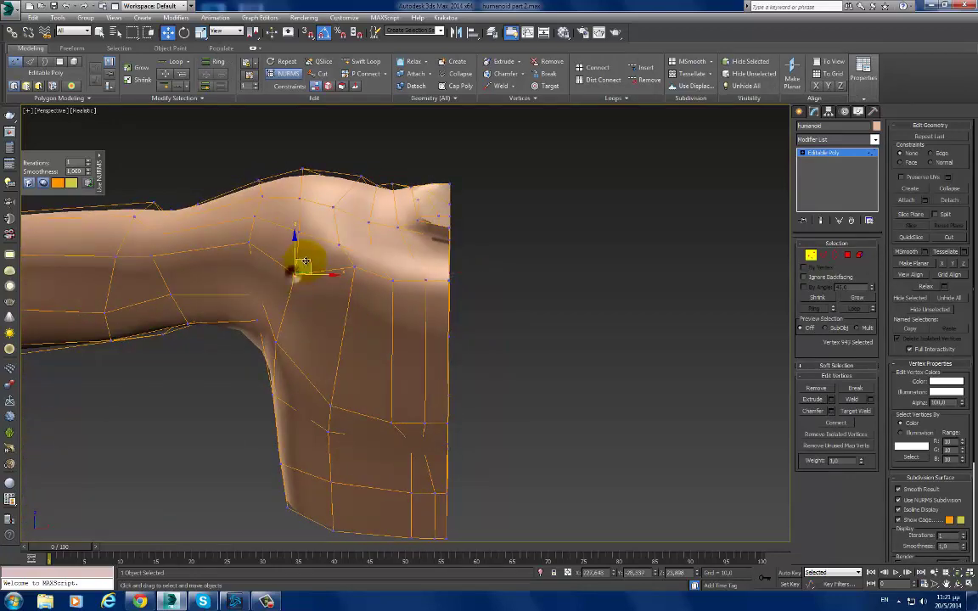
pyautogui.moveTo(305, 261); pyautogui.dragTo(295, 243)
pyautogui.keyDown('alt'); pyautogui.moveTo(316, 267); pyautogui.dragTo(328, 277, button='middle'); pyautogui.keyUp('alt')
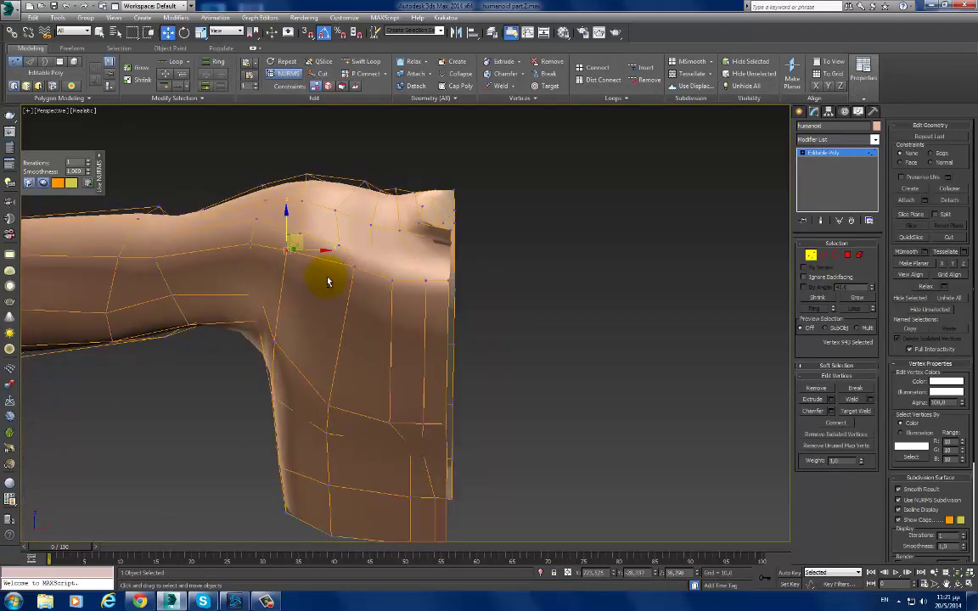
pyautogui.press('2')
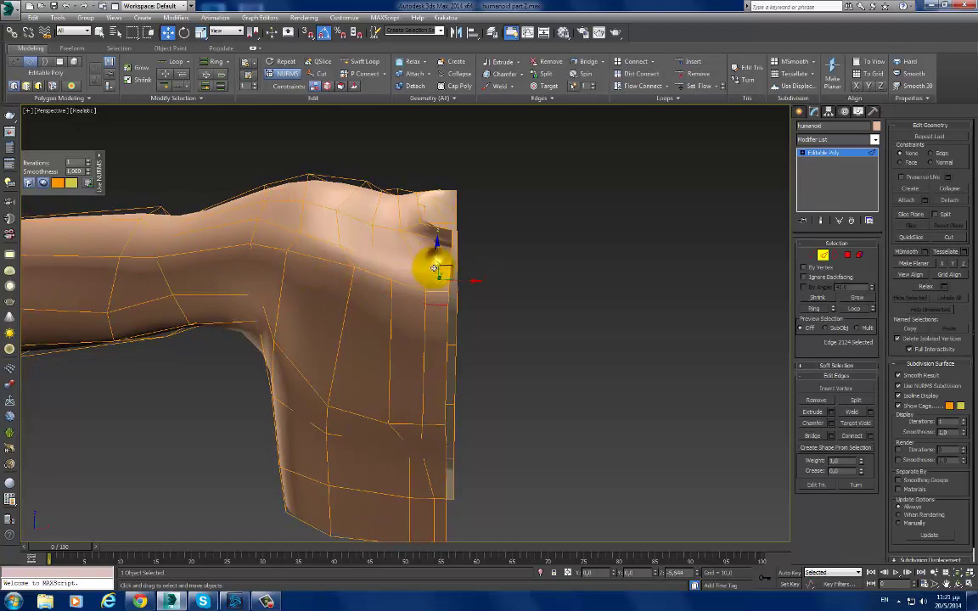
pyautogui.press('1')
pyautogui.moveTo(463, 295)
pyautogui.keyDown('alt'); pyautogui.mouseDown(button='middle')
pyautogui.moveTo(398, 313)
pyautogui.moveTo(399, 332)
pyautogui.mouseUp(button='middle'); pyautogui.keyUp('alt')
pyautogui.click(403, 338)
# Step: Slide an edge below the shoulder to the left across the chest
pyautogui.press('2')
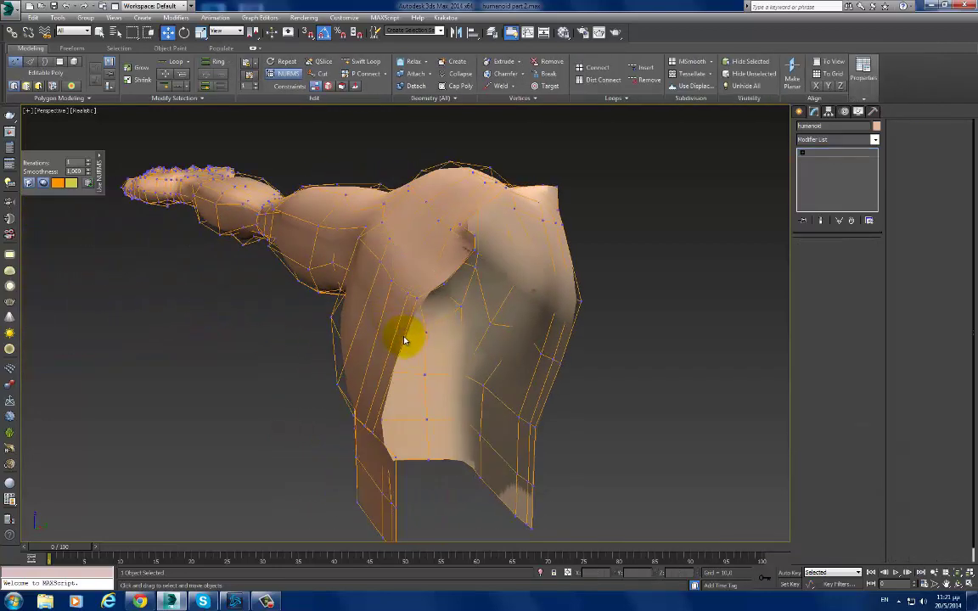
pyautogui.click(401, 336)
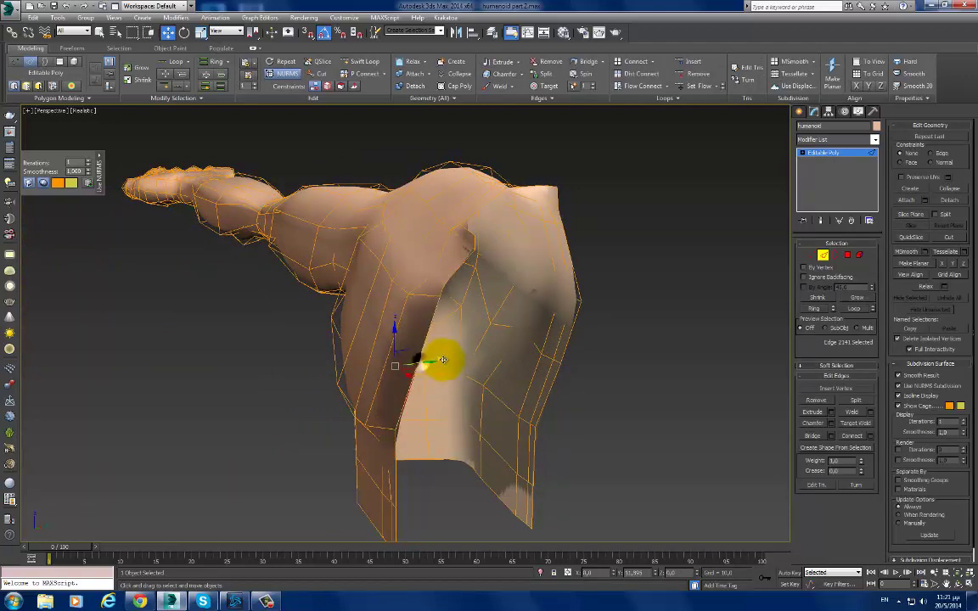
pyautogui.moveTo(435, 360)
pyautogui.keyDown('alt'); pyautogui.mouseDown(button='middle')
pyautogui.moveTo(451, 333)
pyautogui.moveTo(404, 284)
pyautogui.moveTo(393, 371)
pyautogui.moveTo(504, 399)
pyautogui.moveTo(349, 322)
pyautogui.moveTo(393, 401)
pyautogui.moveTo(448, 360)
pyautogui.mouseUp(button='middle'); pyautogui.keyUp('alt')
pyautogui.press('1')
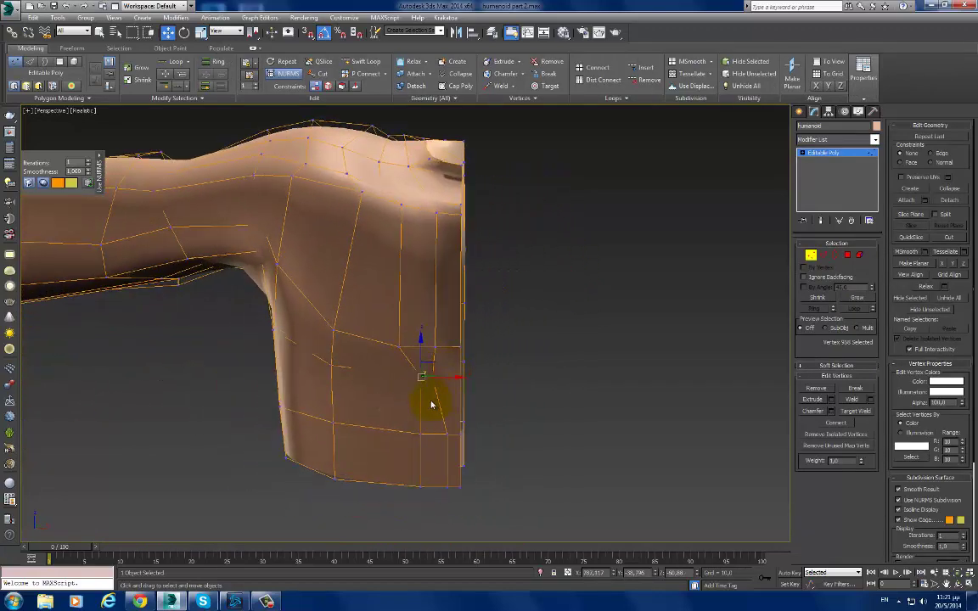
pyautogui.press('2')
pyautogui.moveTo(436, 444); pyautogui.dragTo(447, 456)
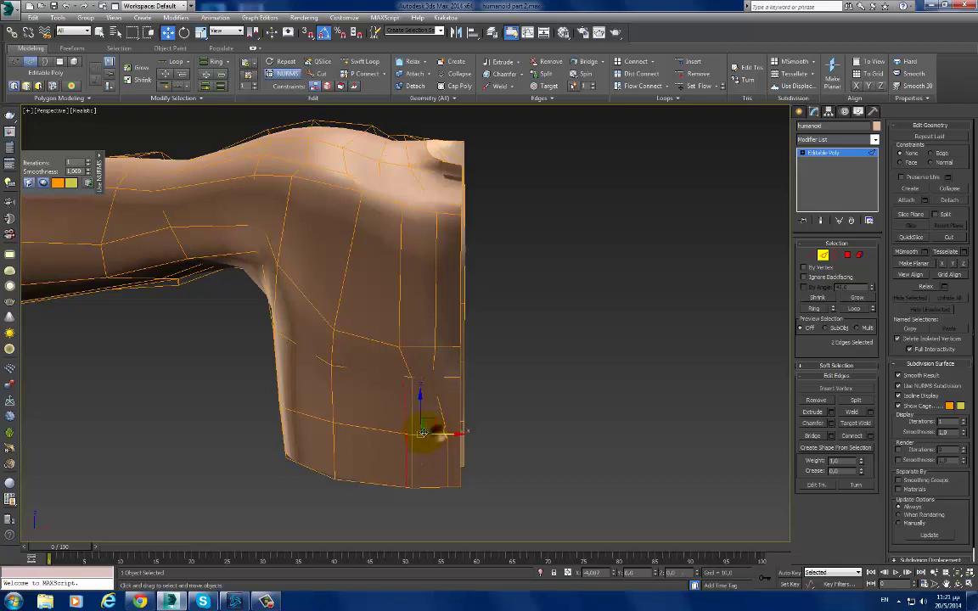
pyautogui.click(448, 459)
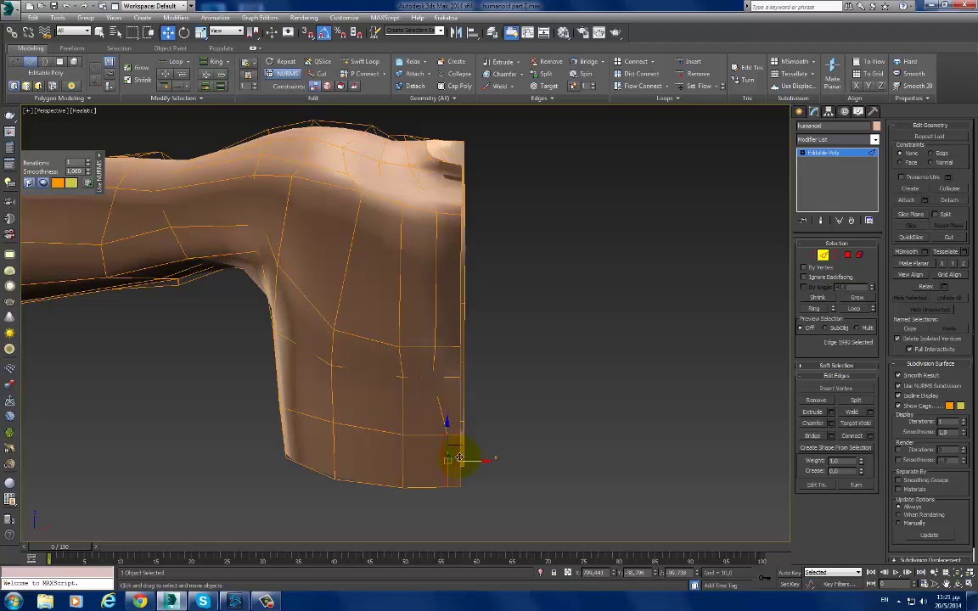
# Step: Pull a chest vertex on the torso side down and to the right
pyautogui.press('1')
pyautogui.click(432, 376)
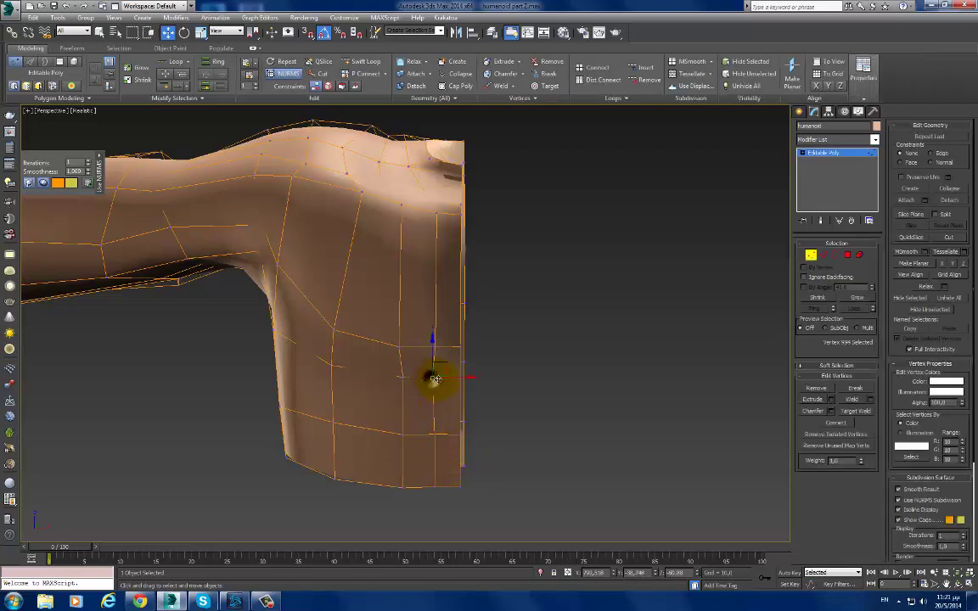
pyautogui.moveTo(432, 375)
pyautogui.keyDown('alt'); pyautogui.mouseDown(button='middle')
pyautogui.moveTo(476, 361)
pyautogui.moveTo(530, 365)
pyautogui.moveTo(499, 365)
pyautogui.mouseUp(button='middle'); pyautogui.keyUp('alt')
pyautogui.click(457, 348)
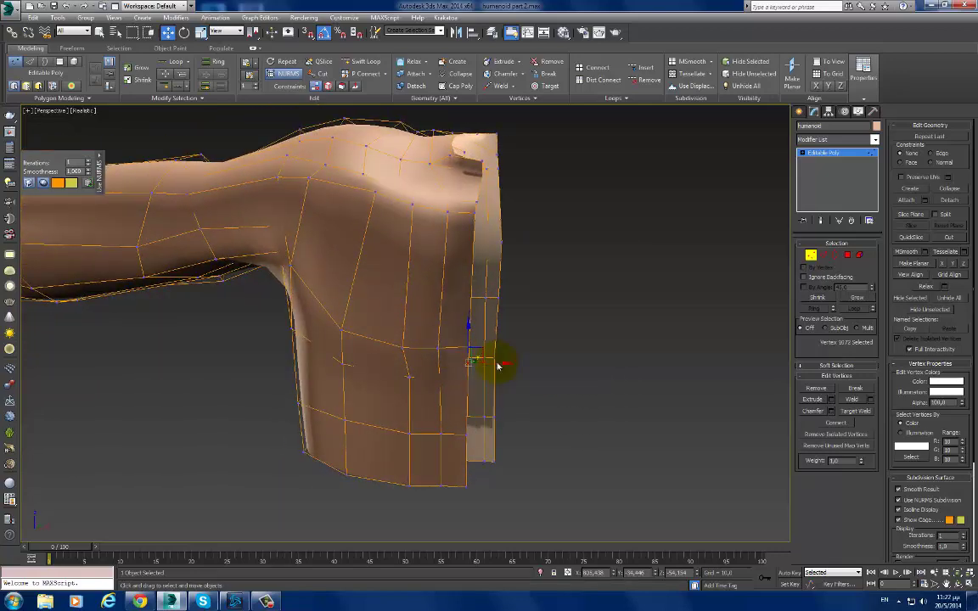
pyautogui.click(435, 346)
pyautogui.moveTo(452, 339); pyautogui.dragTo(448, 354)
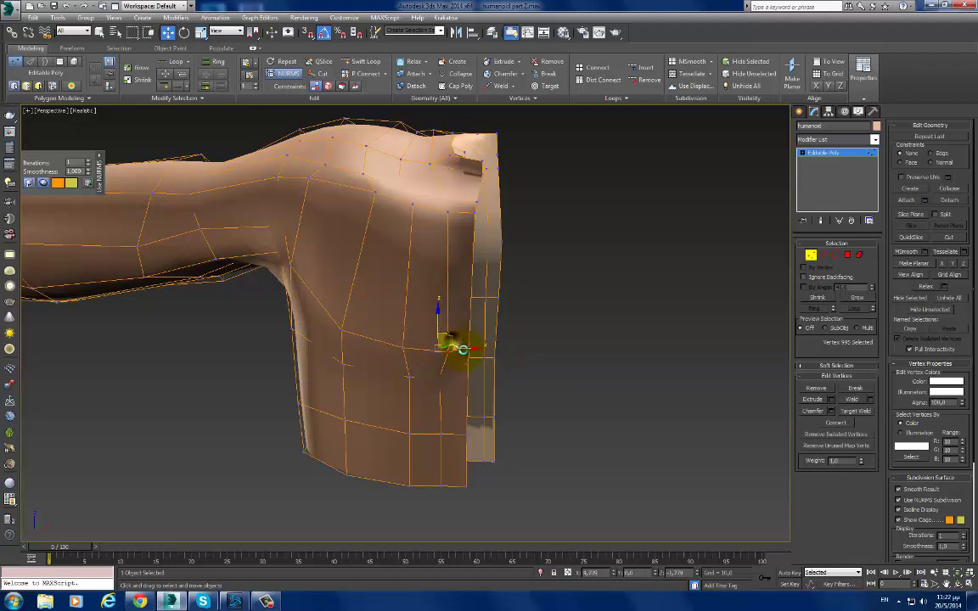
pyautogui.click(404, 346)
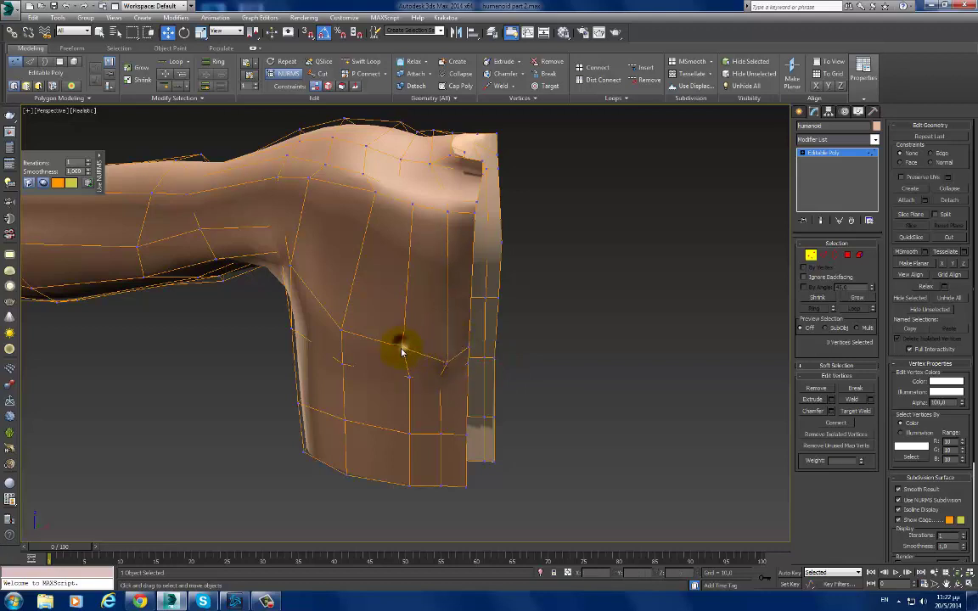
# Step: Move the armpit vertex up and left, then shift an armpit edge to reshape the armpit
pyautogui.click(343, 339)
pyautogui.moveTo(341, 342); pyautogui.dragTo(302, 273)
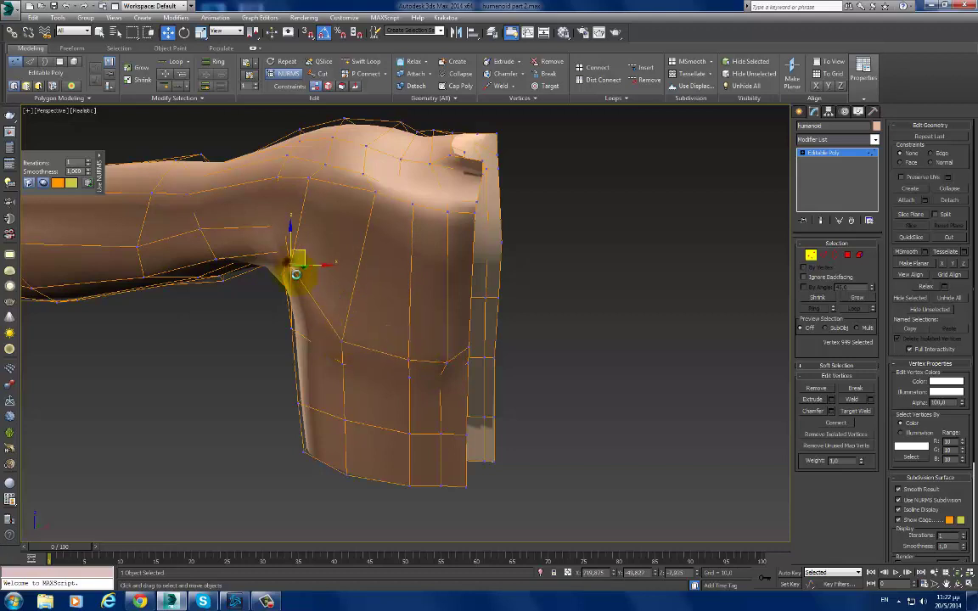
pyautogui.moveTo(361, 221)
pyautogui.keyDown('alt'); pyautogui.mouseDown(button='middle')
pyautogui.moveTo(414, 218)
pyautogui.moveTo(392, 229)
pyautogui.mouseUp(button='middle'); pyautogui.keyUp('alt')
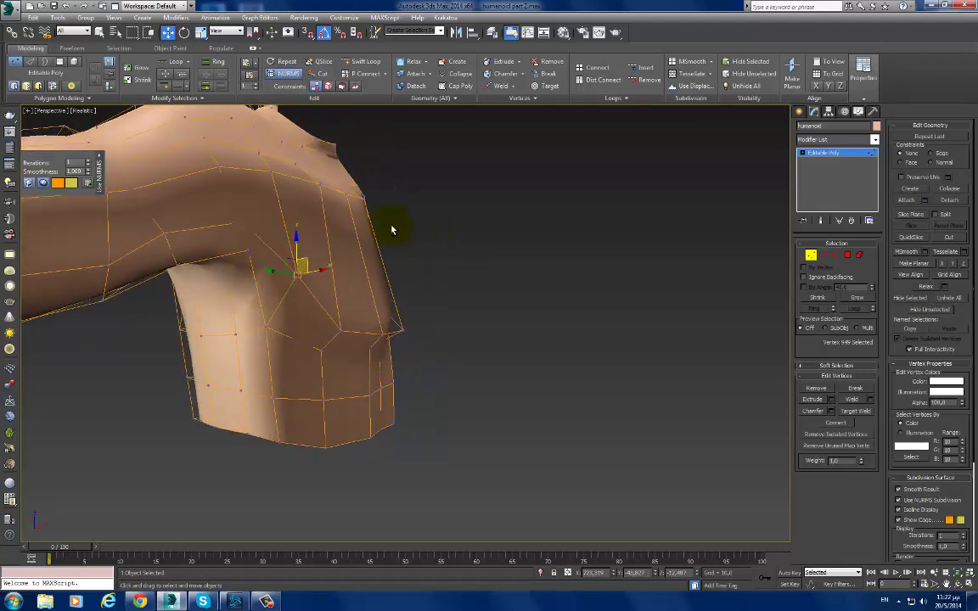
pyautogui.keyDown('alt'); pyautogui.moveTo(280, 202); pyautogui.dragTo(291, 240, button='middle'); pyautogui.keyUp('alt')
pyautogui.press('2')
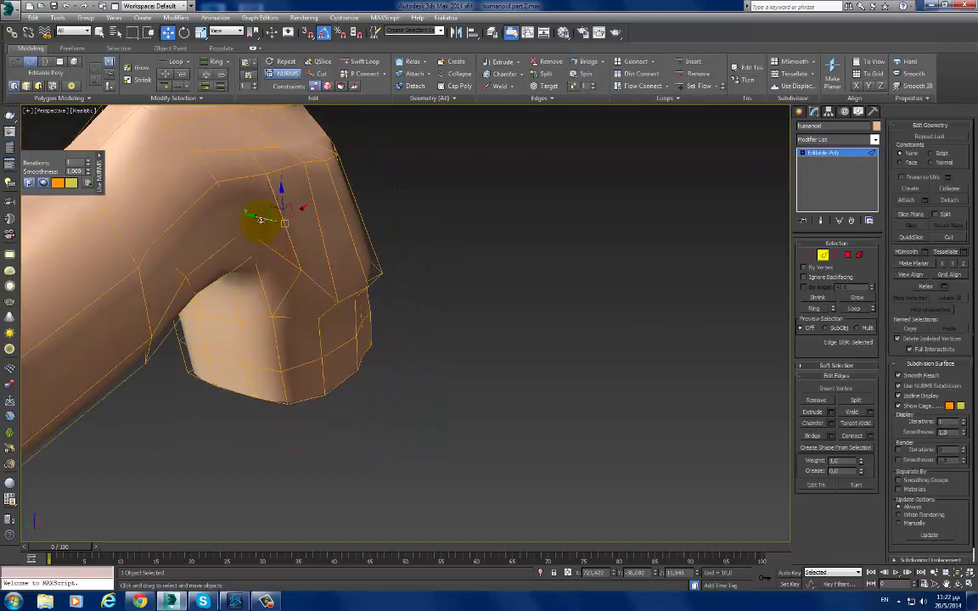
pyautogui.moveTo(261, 219); pyautogui.dragTo(245, 215)
pyautogui.keyDown('alt'); pyautogui.moveTo(255, 218); pyautogui.dragTo(179, 196, button='middle'); pyautogui.keyUp('alt')
# Step: Nudge a collarbone edge at the top of the shoulder to smooth the shoulder line
pyautogui.click(381, 186)
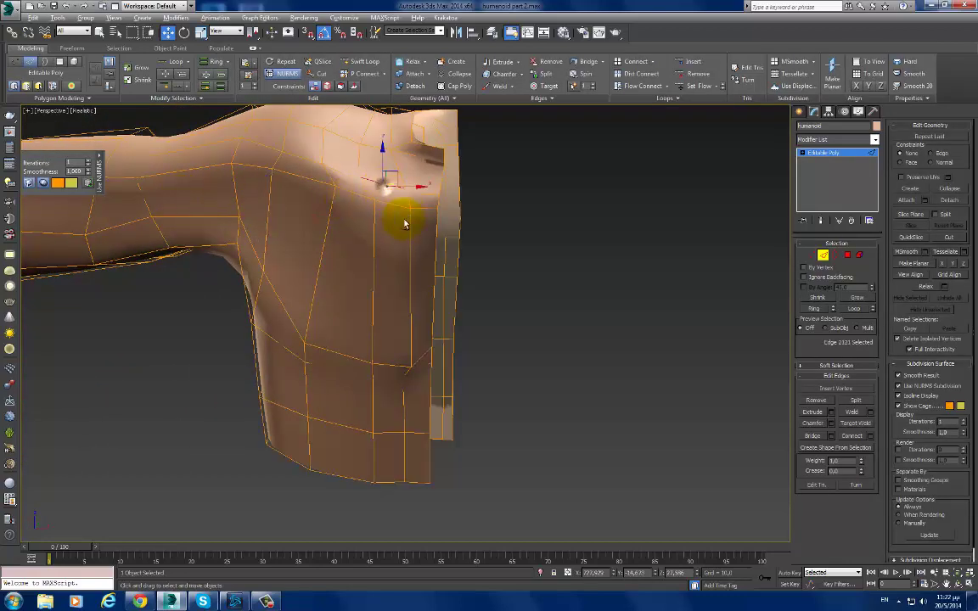
pyautogui.keyDown('alt'); pyautogui.moveTo(399, 218); pyautogui.dragTo(382, 197, button='middle'); pyautogui.keyUp('alt')
pyautogui.click(365, 200)
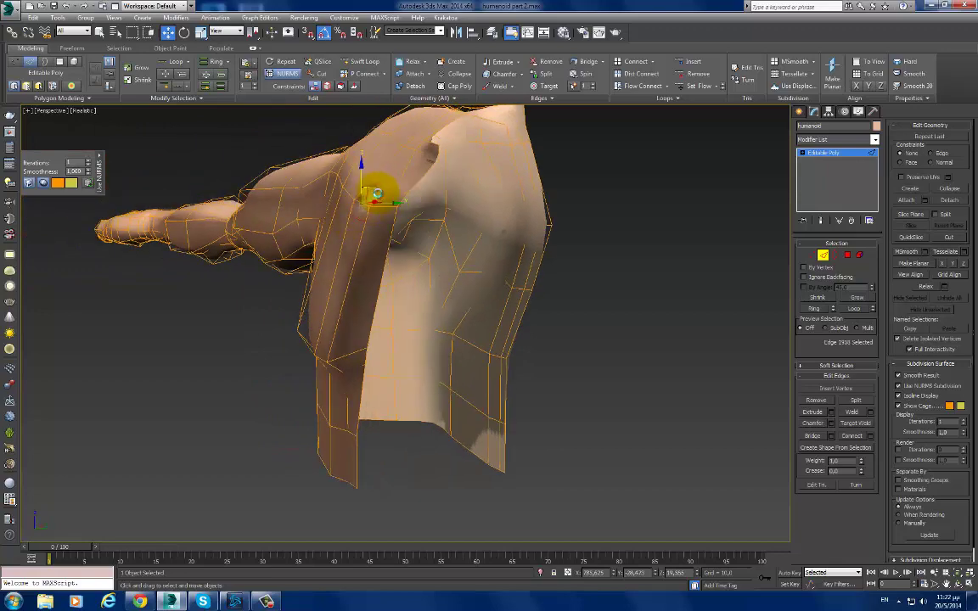
pyautogui.click(388, 193)
pyautogui.click(387, 193)
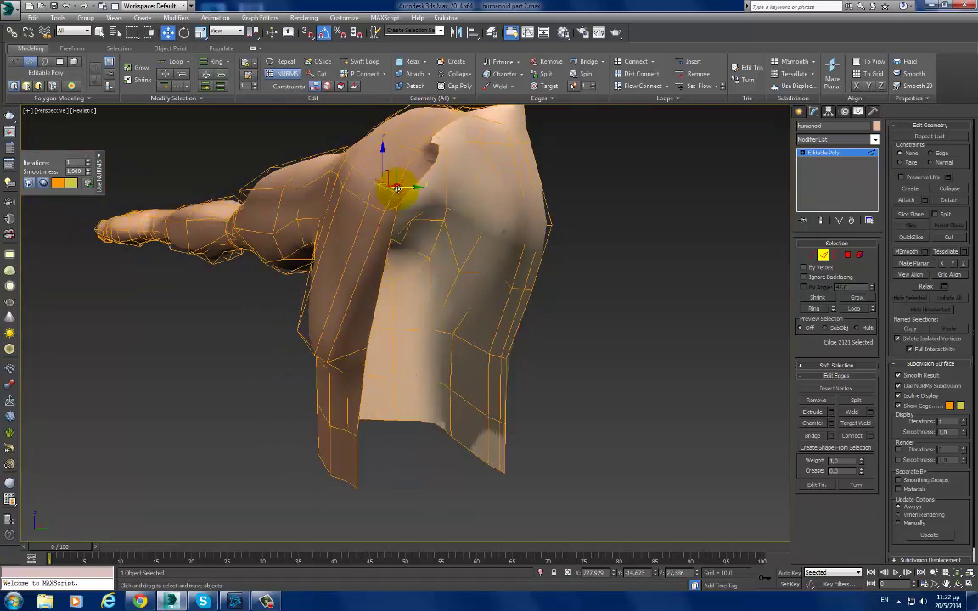
pyautogui.moveTo(391, 190)
pyautogui.keyDown('alt'); pyautogui.mouseDown(button='middle')
pyautogui.moveTo(370, 196)
pyautogui.moveTo(421, 251)
pyautogui.moveTo(388, 180)
pyautogui.mouseUp(button='middle'); pyautogui.keyUp('alt')
pyautogui.moveTo(381, 176); pyautogui.dragTo(419, 184)
# Step: Nudge a shoulder vertex slightly, then pick a vertex higher on the shoulder
pyautogui.press('1')
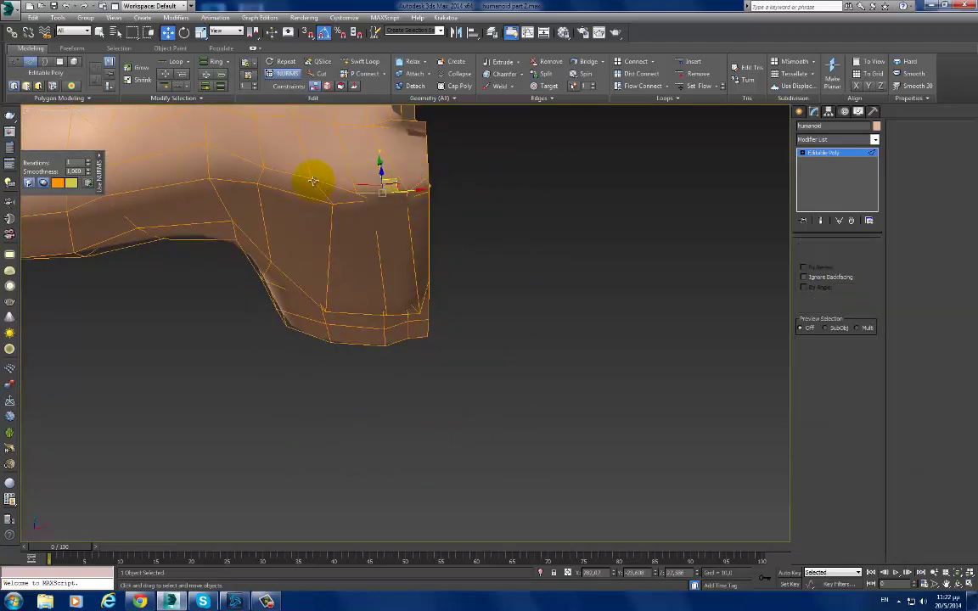
pyautogui.click(310, 171)
pyautogui.moveTo(319, 170); pyautogui.dragTo(329, 187)
pyautogui.moveTo(329, 187)
pyautogui.keyDown('alt'); pyautogui.mouseDown(button='middle')
pyautogui.moveTo(400, 170)
pyautogui.moveTo(349, 185)
pyautogui.moveTo(280, 165)
pyautogui.mouseUp(button='middle'); pyautogui.keyUp('alt')
pyautogui.moveTo(327, 191)
pyautogui.keyDown('alt'); pyautogui.mouseDown(button='middle')
pyautogui.moveTo(347, 274)
pyautogui.moveTo(302, 269)
pyautogui.moveTo(302, 302)
pyautogui.moveTo(321, 275)
pyautogui.mouseUp(button='middle'); pyautogui.keyUp('alt')
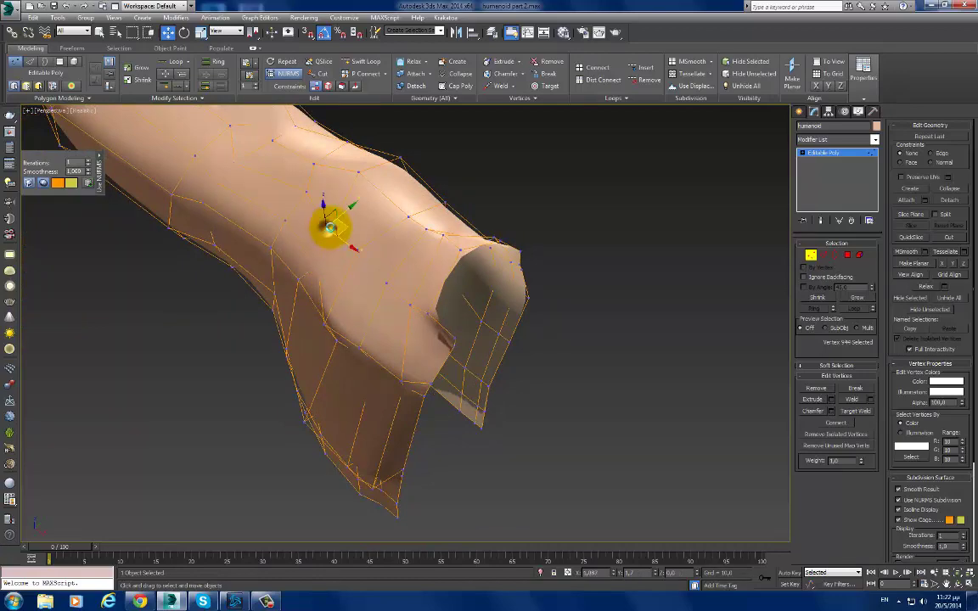
pyautogui.click(333, 214)
pyautogui.moveTo(356, 248)
pyautogui.keyDown('alt'); pyautogui.mouseDown(button='middle')
pyautogui.moveTo(452, 282)
pyautogui.moveTo(639, 248)
pyautogui.mouseUp(button='middle'); pyautogui.keyUp('alt')
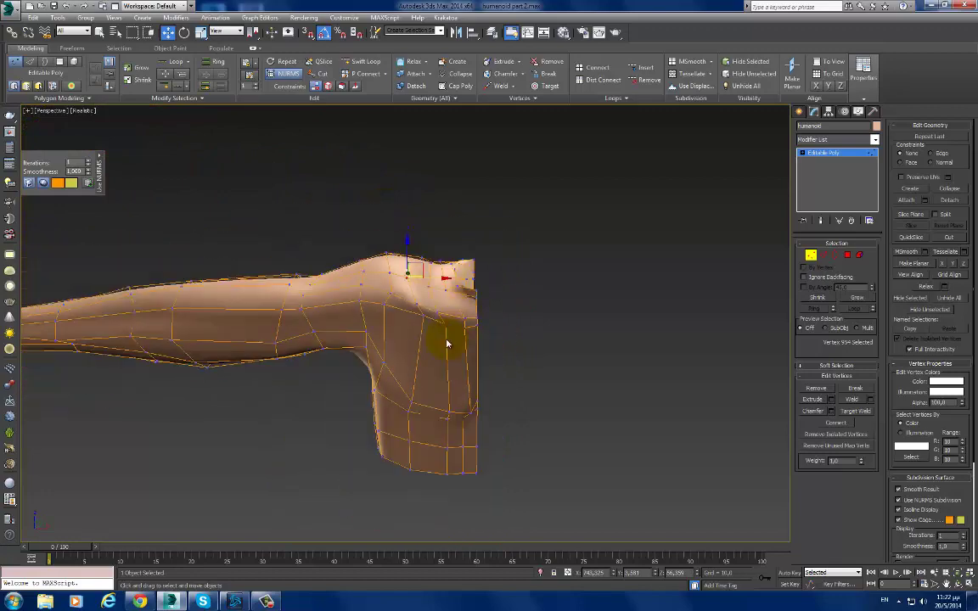
# Step: Preview the smoothed mesh from the side and select vertices on the chest side
pyautogui.click(815, 157)
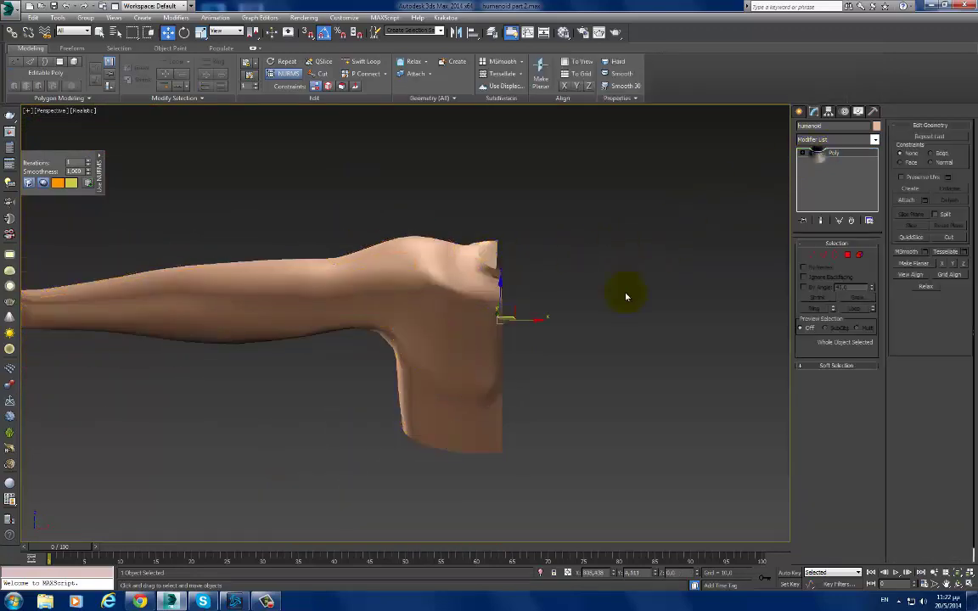
pyautogui.keyDown('alt'); pyautogui.moveTo(574, 321); pyautogui.dragTo(530, 326, button='middle'); pyautogui.keyUp('alt')
pyautogui.scroll(2, 530, 326)
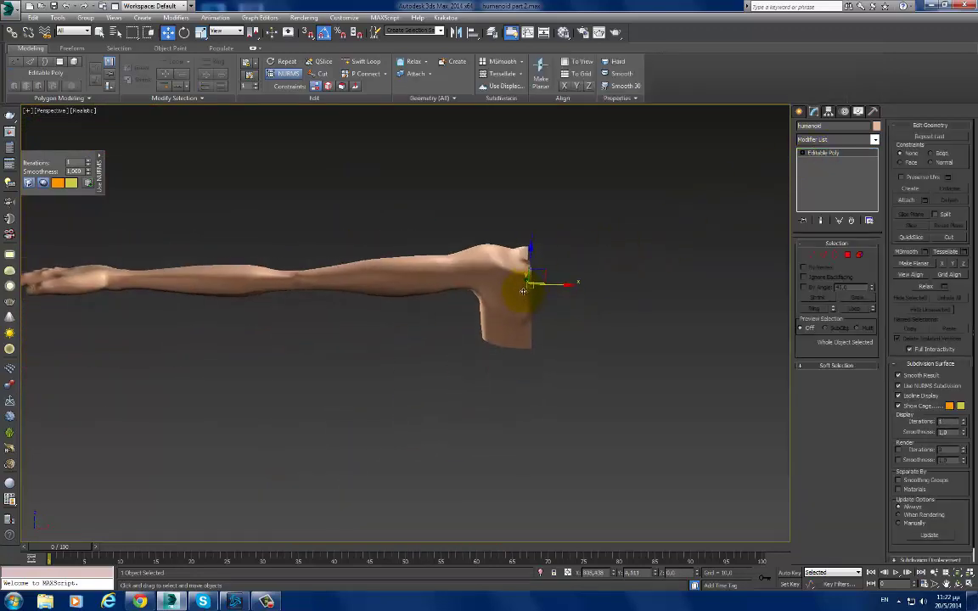
pyautogui.scroll(2, 531, 317)
pyautogui.scroll(3, 533, 331)
pyautogui.press('1')
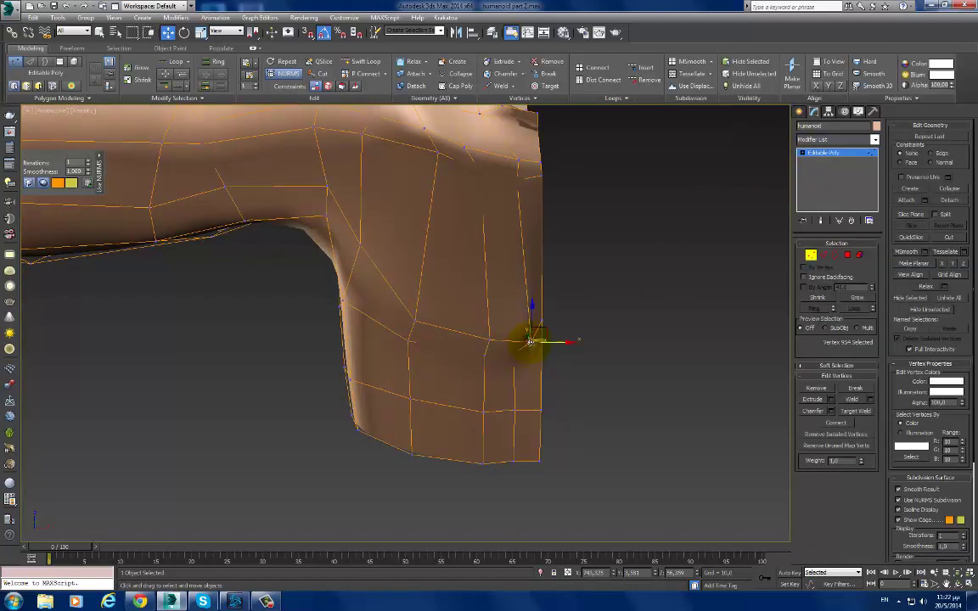
pyautogui.keyDown('ctrl'); pyautogui.click(524, 328); pyautogui.keyUp('ctrl')
pyautogui.keyDown('ctrl'); pyautogui.click(488, 338); pyautogui.keyUp('ctrl')
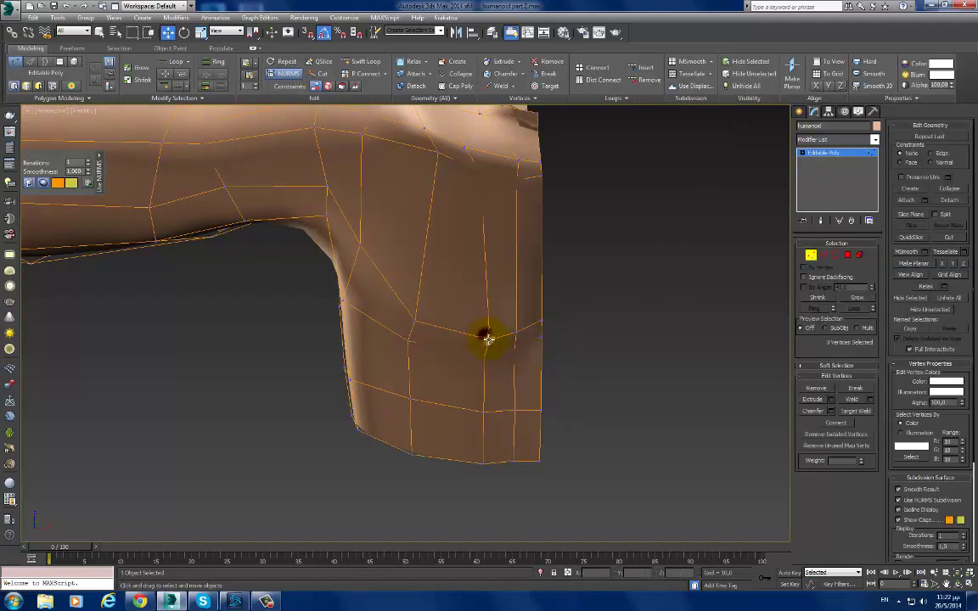
# Step: Use Cut to slice a new edge across the front of the shoulder
pyautogui.press('2')
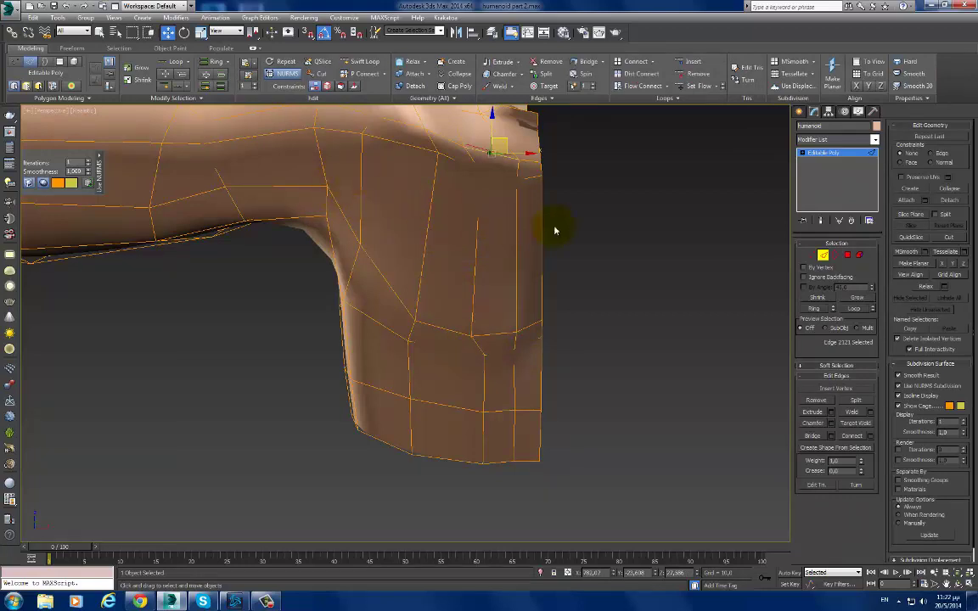
pyautogui.press('1')
pyautogui.rightClick(322, 148)
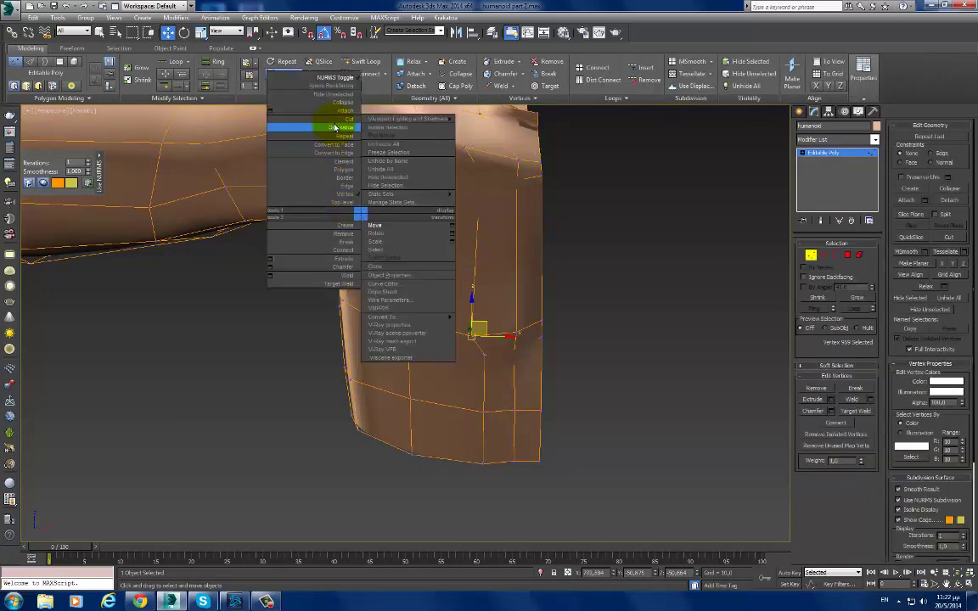
pyautogui.click(346, 138)
pyautogui.hotkey('alt', 'c')
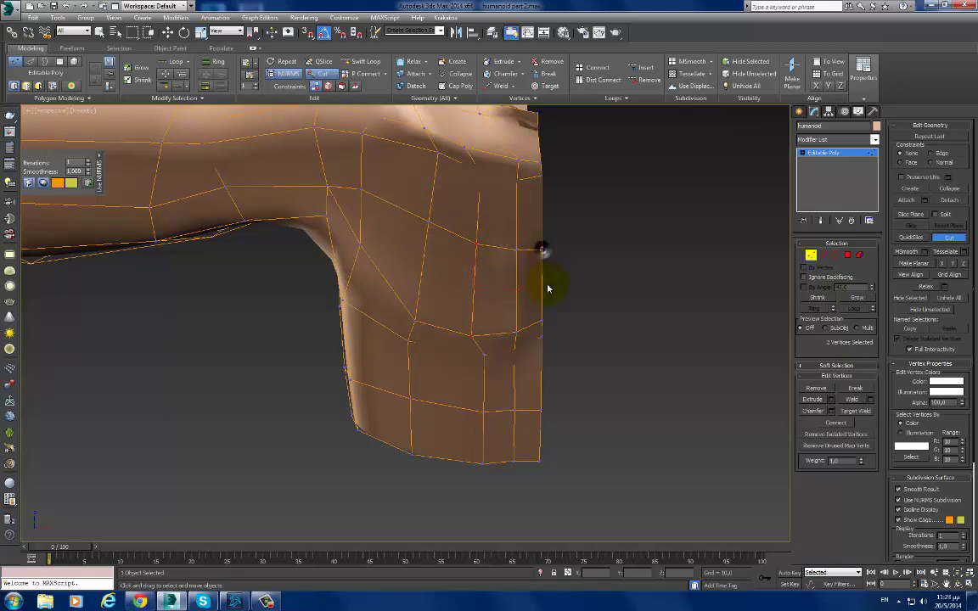
pyautogui.rightClick(507, 290)
# Step: Return to Move at Edge level and select the shoulder edge to be removed
pyautogui.press('1')
pyautogui.rightClick(485, 263)
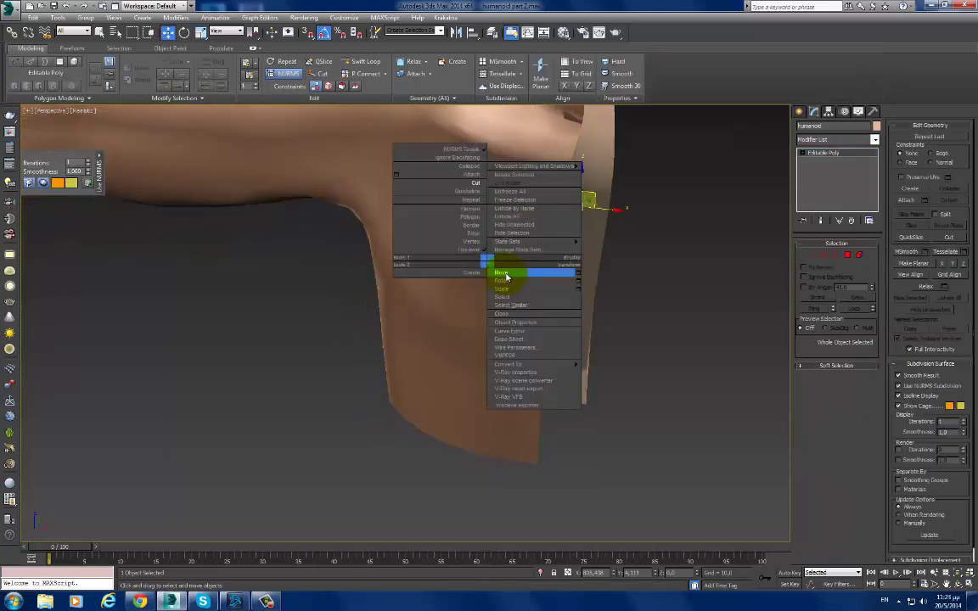
pyautogui.click(506, 277)
pyautogui.press('2')
pyautogui.click(494, 246)
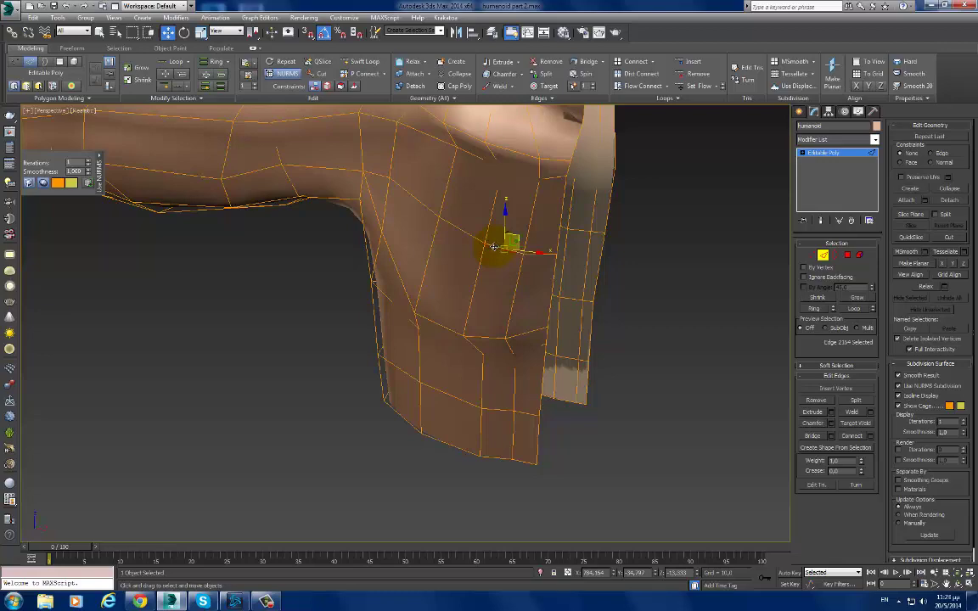
# Step: Remove the selected shoulder edge and pull the armpit edge down and outward
pyautogui.moveTo(494, 246)
pyautogui.keyDown('alt'); pyautogui.mouseDown(button='middle')
pyautogui.moveTo(480, 262)
pyautogui.moveTo(626, 153)
pyautogui.mouseUp(button='middle'); pyautogui.keyUp('alt')
pyautogui.click(696, 75)
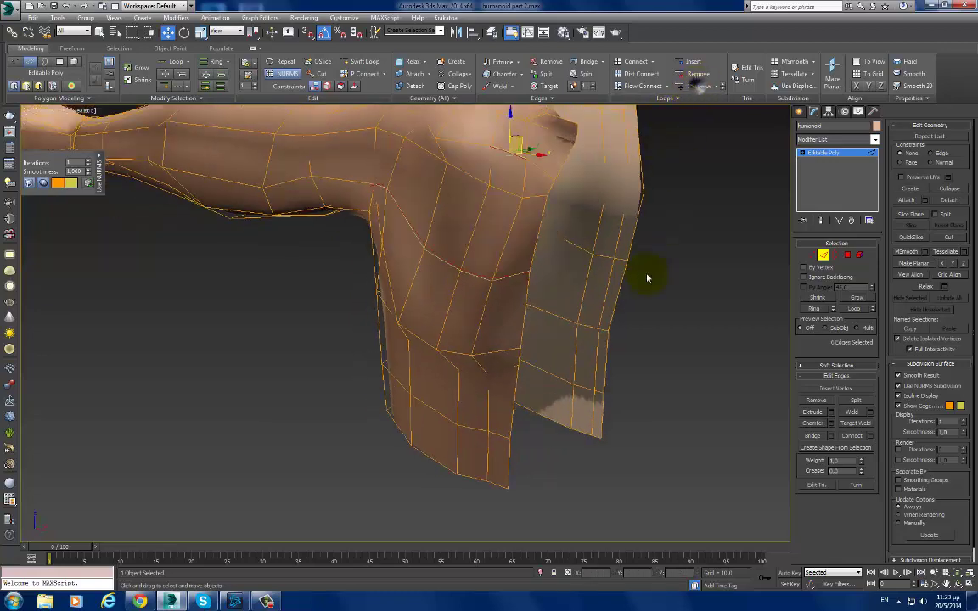
pyautogui.moveTo(647, 278)
pyautogui.keyDown('alt'); pyautogui.mouseDown(button='middle')
pyautogui.moveTo(591, 263)
pyautogui.moveTo(626, 295)
pyautogui.moveTo(608, 278)
pyautogui.mouseUp(button='middle'); pyautogui.keyUp('alt')
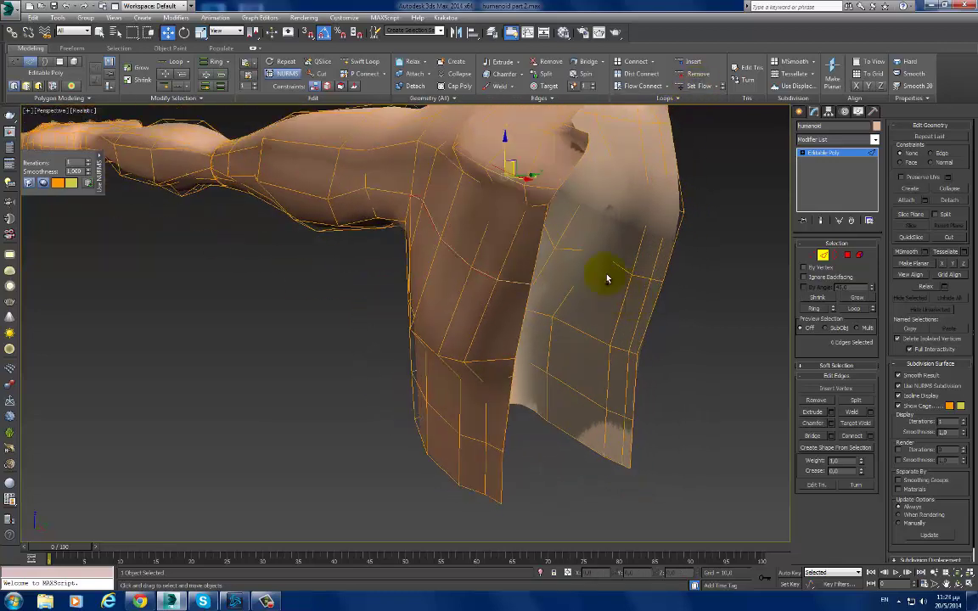
pyautogui.keyDown('alt'); pyautogui.moveTo(512, 184); pyautogui.dragTo(509, 179, button='middle'); pyautogui.keyUp('alt')
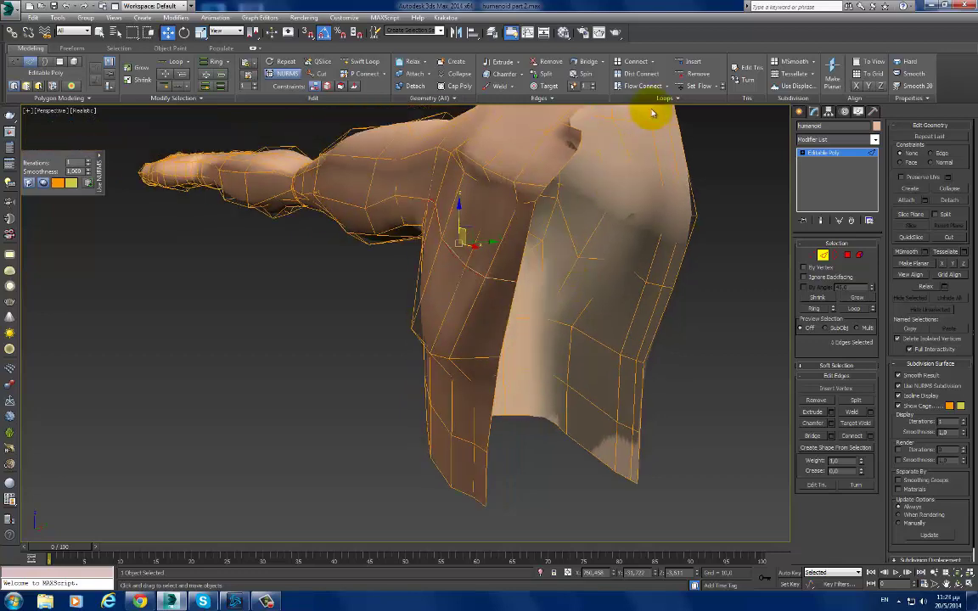
pyautogui.moveTo(589, 267)
pyautogui.keyDown('alt'); pyautogui.mouseDown(button='middle')
pyautogui.moveTo(485, 247)
pyautogui.moveTo(599, 299)
pyautogui.moveTo(520, 310)
pyautogui.mouseUp(button='middle'); pyautogui.keyUp('alt')
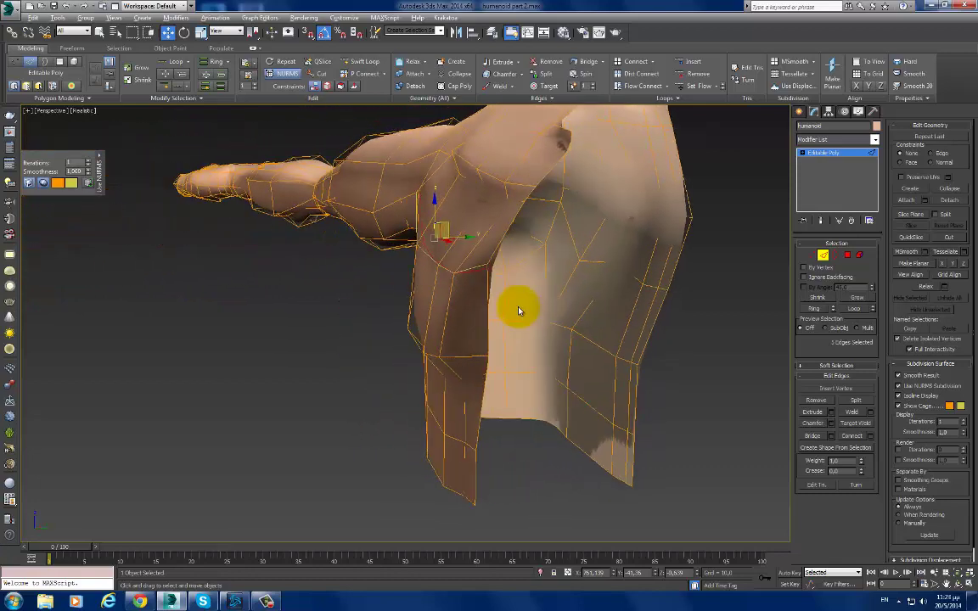
pyautogui.moveTo(504, 295); pyautogui.dragTo(509, 301)
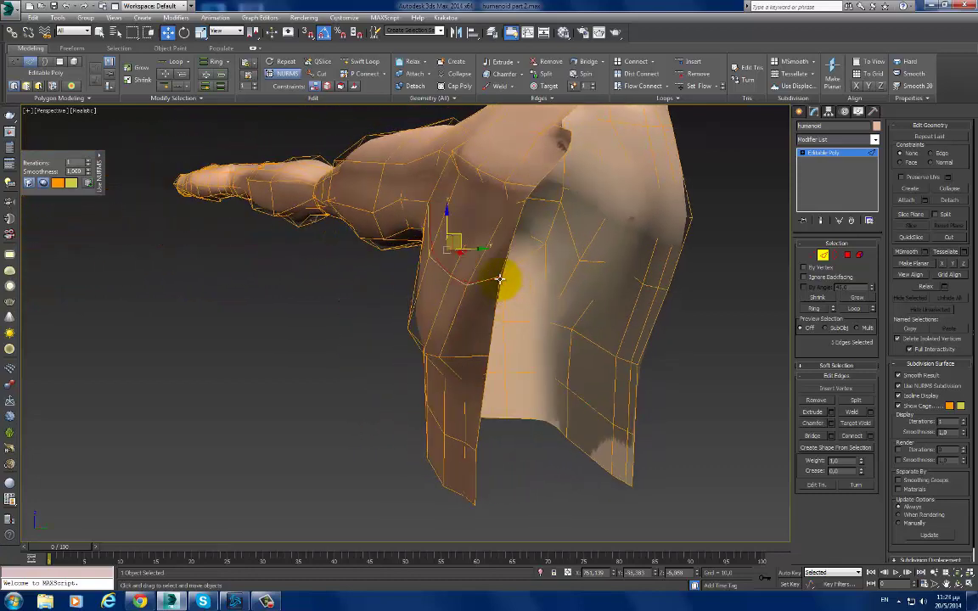
# Step: Raise a vertex at the front of the shoulder and select its neighbouring vertex
pyautogui.moveTo(499, 279)
pyautogui.keyDown('alt'); pyautogui.mouseDown(button='middle')
pyautogui.moveTo(447, 240)
pyautogui.moveTo(506, 291)
pyautogui.moveTo(552, 294)
pyautogui.mouseUp(button='middle'); pyautogui.keyUp('alt')
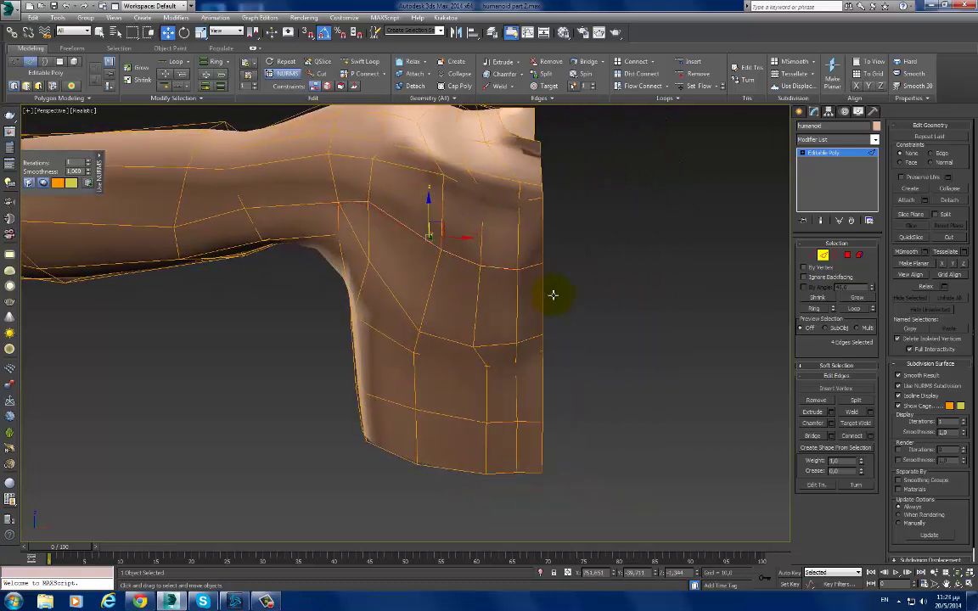
pyautogui.keyDown('alt'); pyautogui.moveTo(467, 284); pyautogui.dragTo(540, 292, button='middle'); pyautogui.keyUp('alt')
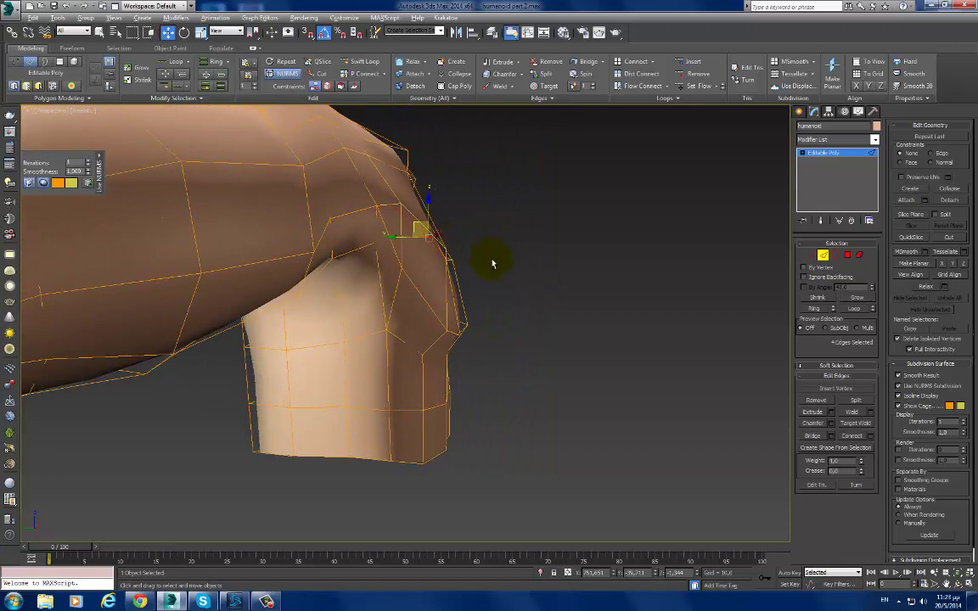
pyautogui.moveTo(492, 263)
pyautogui.keyDown('alt'); pyautogui.mouseDown(button='middle')
pyautogui.moveTo(460, 265)
pyautogui.moveTo(478, 231)
pyautogui.moveTo(468, 203)
pyautogui.moveTo(500, 257)
pyautogui.mouseUp(button='middle'); pyautogui.keyUp('alt')
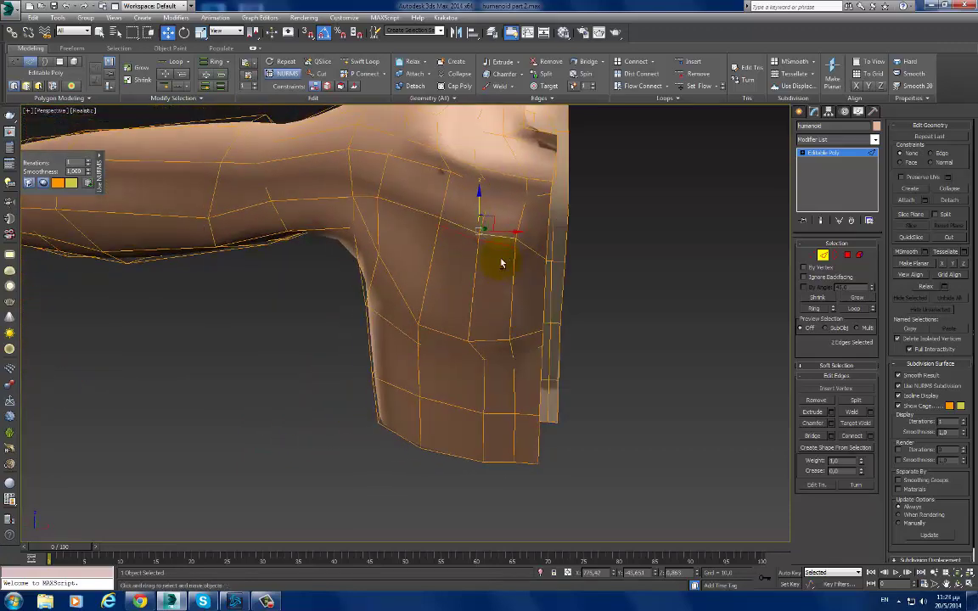
pyautogui.press('1')
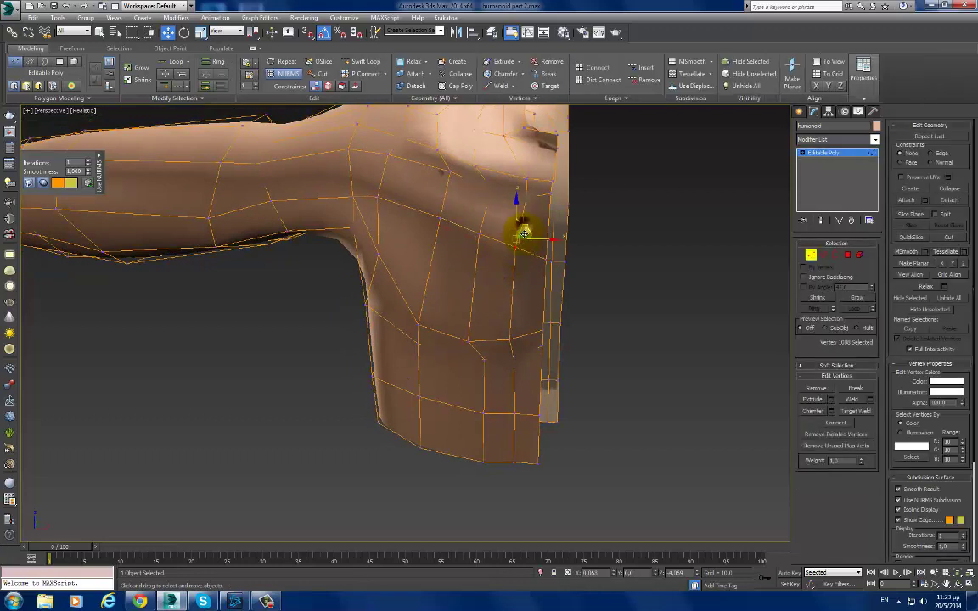
pyautogui.click(540, 256)
pyautogui.moveTo(547, 242); pyautogui.dragTo(547, 235)
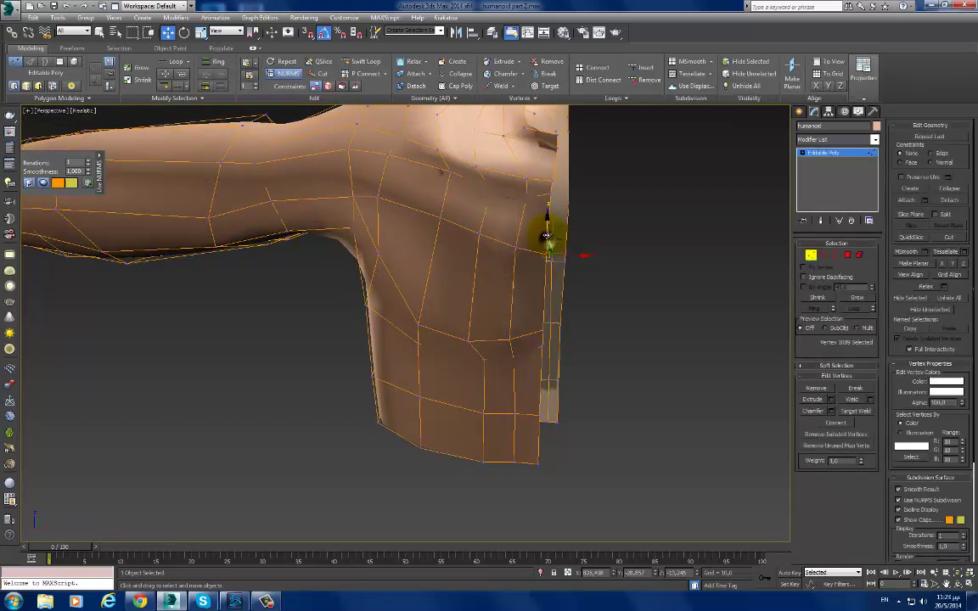
pyautogui.click(438, 219)
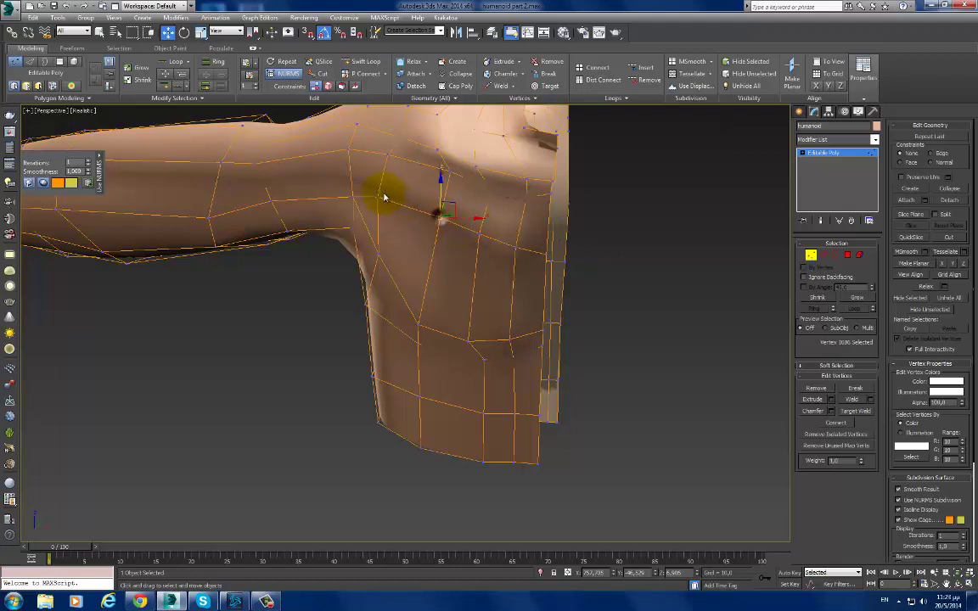
pyautogui.moveTo(377, 197)
pyautogui.keyDown('alt'); pyautogui.mouseDown(button='middle')
pyautogui.moveTo(415, 262)
pyautogui.moveTo(425, 263)
pyautogui.moveTo(393, 264)
pyautogui.mouseUp(button='middle'); pyautogui.keyUp('alt')
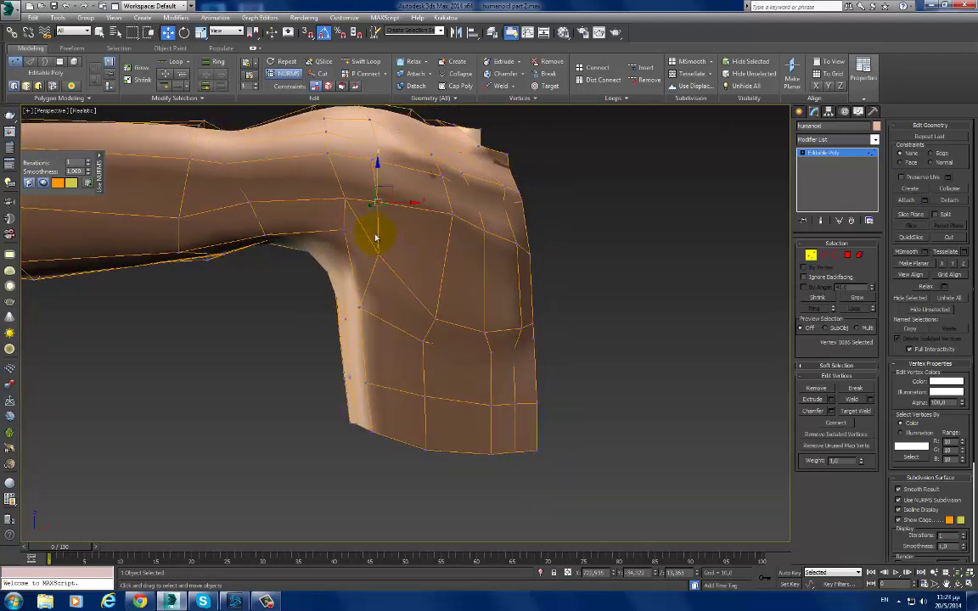
# Step: Target-weld a shoulder vertex onto its neighbouring vertex
pyautogui.rightClick(376, 238)
pyautogui.click(343, 297)
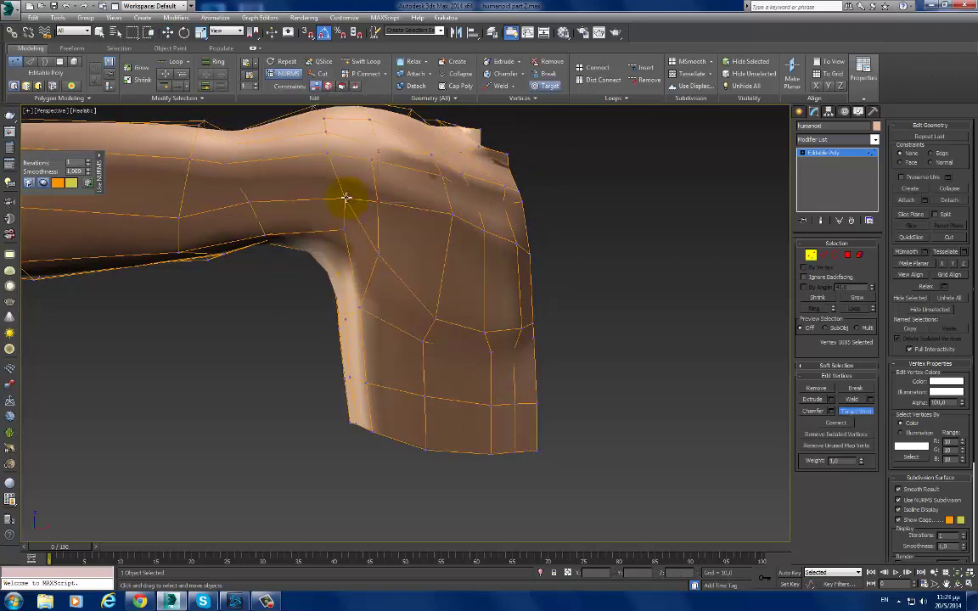
pyautogui.click(376, 202)
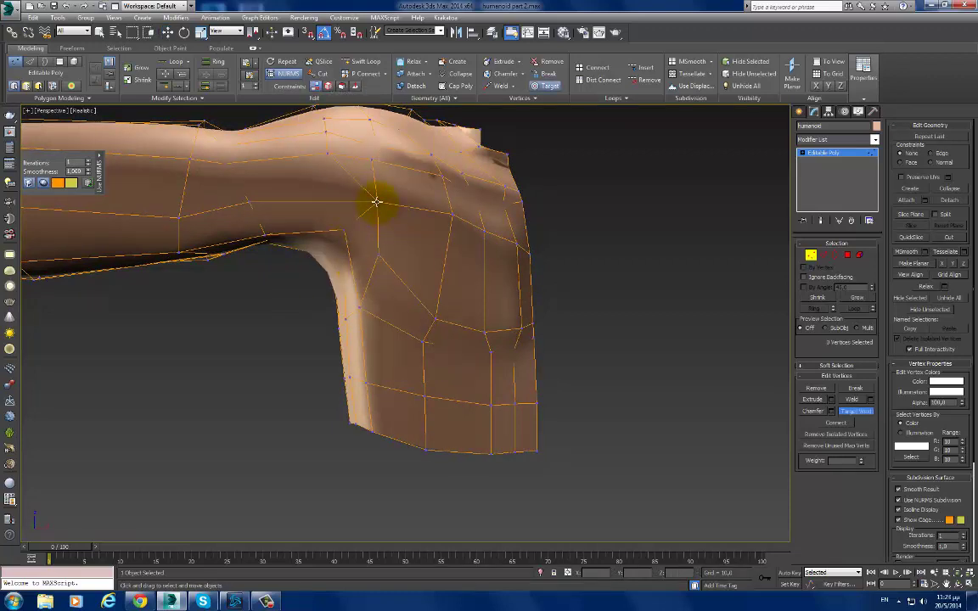
pyautogui.press('w')
pyautogui.click(377, 202)
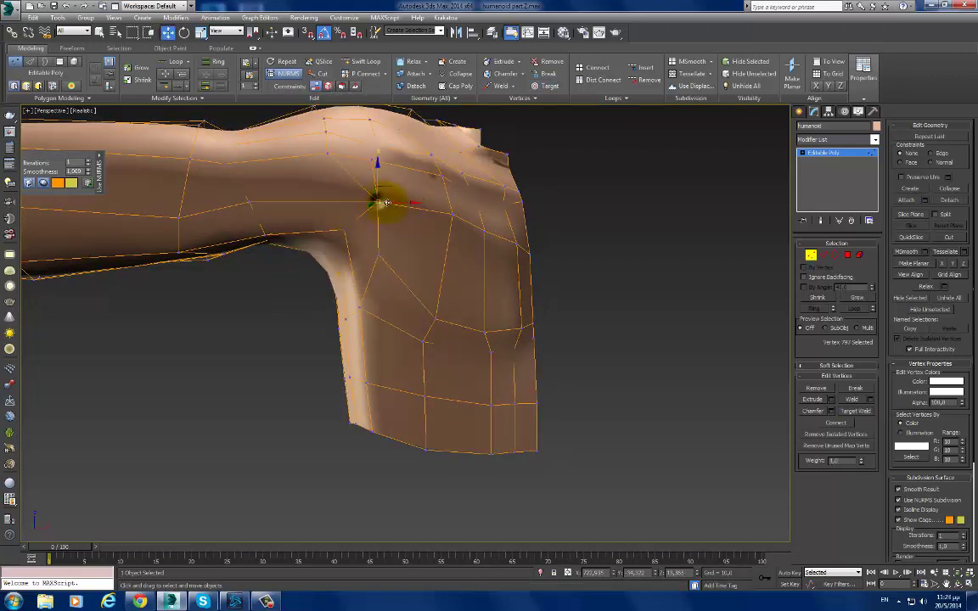
pyautogui.moveTo(379, 203)
pyautogui.keyDown('alt'); pyautogui.mouseDown(button='middle')
pyautogui.moveTo(381, 250)
pyautogui.moveTo(378, 235)
pyautogui.moveTo(392, 212)
pyautogui.moveTo(412, 220)
pyautogui.moveTo(415, 232)
pyautogui.mouseUp(button='middle'); pyautogui.keyUp('alt')
# Step: Select the shoulder-top edges of the shoulder loop and pull them up and left
pyautogui.press('2')
pyautogui.click(387, 231)
pyautogui.rightClick(394, 215)
pyautogui.click(402, 214)
pyautogui.doubleClick(436, 227)
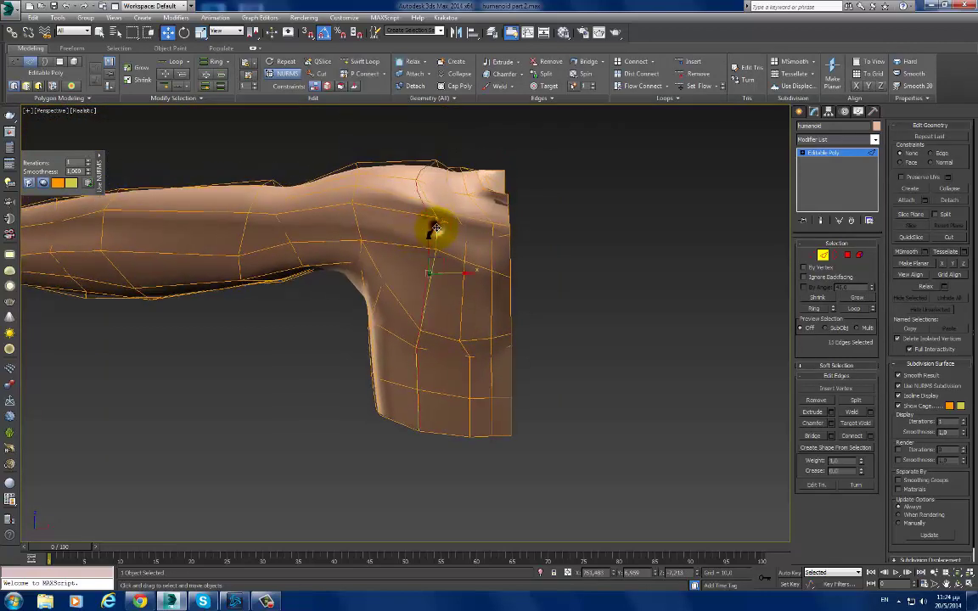
pyautogui.click(466, 211)
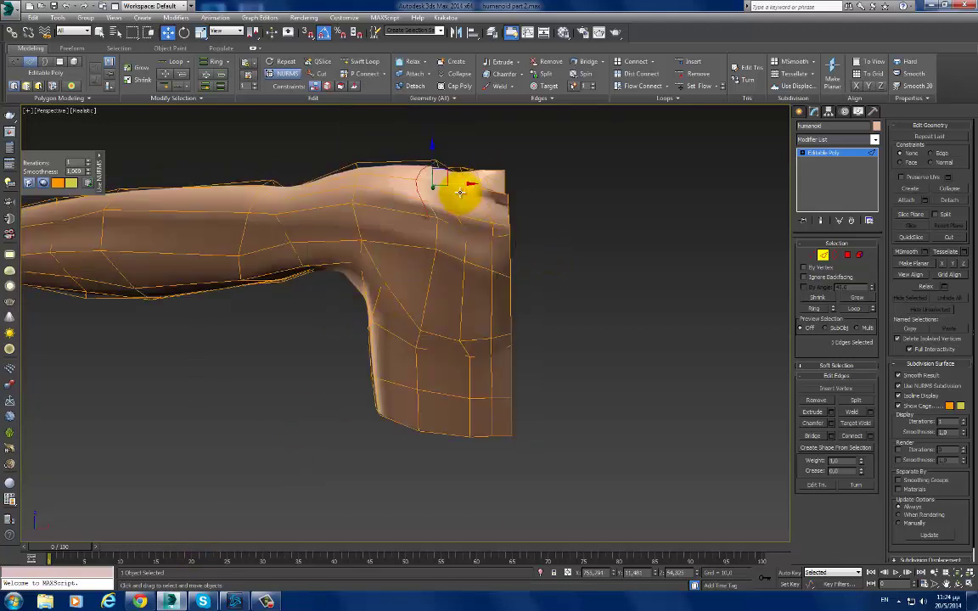
pyautogui.moveTo(425, 184); pyautogui.dragTo(404, 151)
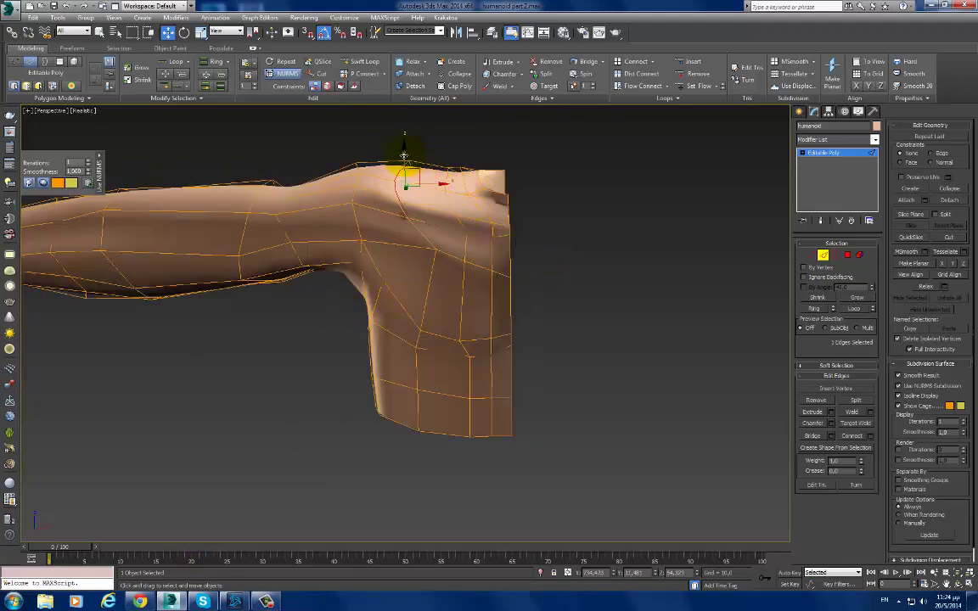
# Step: Inspect the arm from above and the side, clearing then restoring the edge selection
pyautogui.moveTo(404, 151)
pyautogui.keyDown('alt'); pyautogui.mouseDown(button='middle')
pyautogui.moveTo(480, 337)
pyautogui.moveTo(572, 318)
pyautogui.moveTo(600, 301)
pyautogui.mouseUp(button='middle'); pyautogui.keyUp('alt')
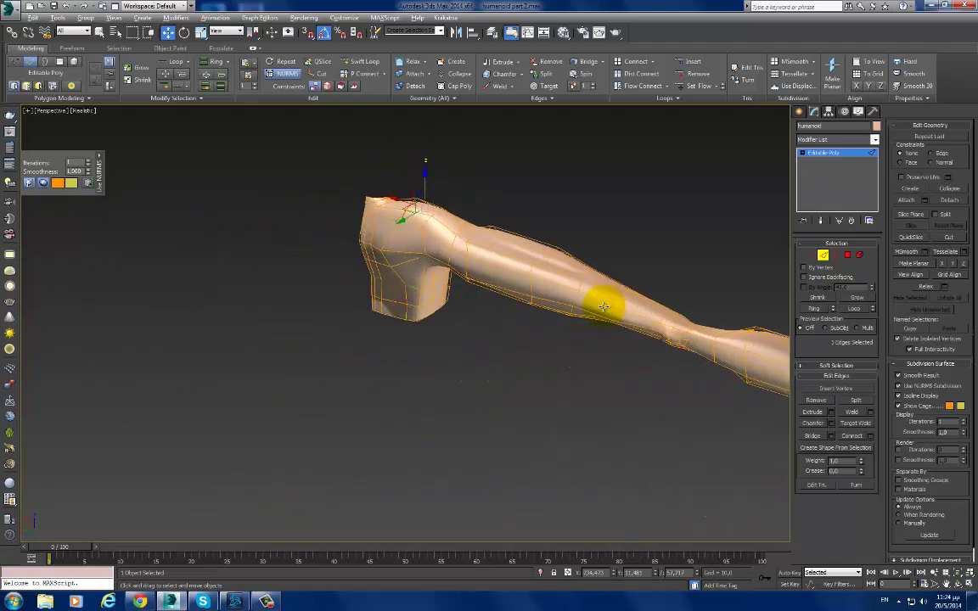
pyautogui.keyDown('alt'); pyautogui.moveTo(390, 230); pyautogui.dragTo(542, 236, button='middle'); pyautogui.keyUp('alt')
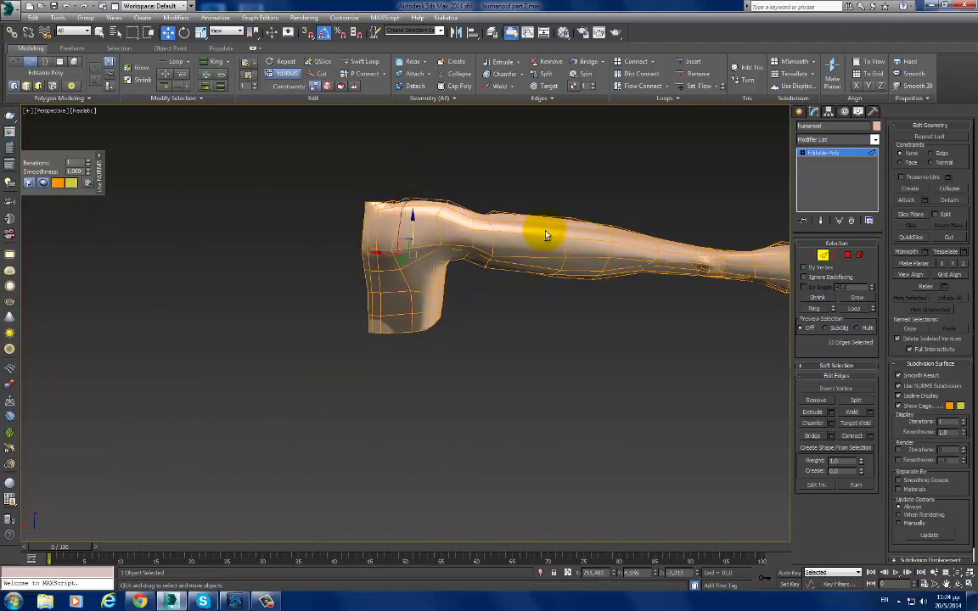
pyautogui.hotkey('ctrl', 'd')
pyautogui.hotkey('ctrl', 'z')
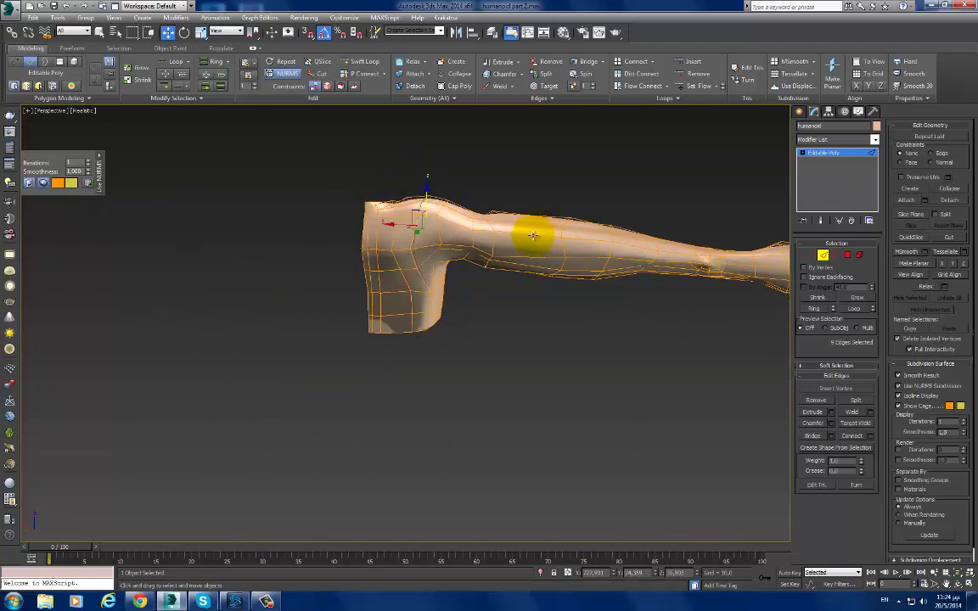
pyautogui.moveTo(524, 235)
pyautogui.keyDown('alt'); pyautogui.mouseDown(button='middle')
pyautogui.moveTo(378, 241)
pyautogui.moveTo(371, 230)
pyautogui.mouseUp(button='middle'); pyautogui.keyUp('alt')
pyautogui.scroll(2, 437, 233)
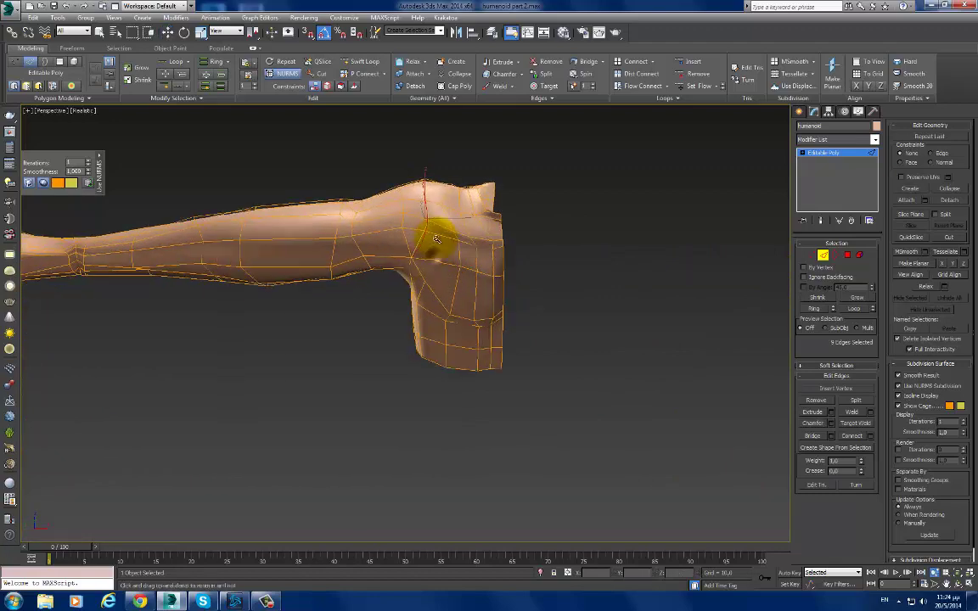
pyautogui.scroll(2, 436, 225)
pyautogui.keyDown('alt'); pyautogui.moveTo(437, 225); pyautogui.dragTo(413, 249, button='middle'); pyautogui.keyUp('alt')
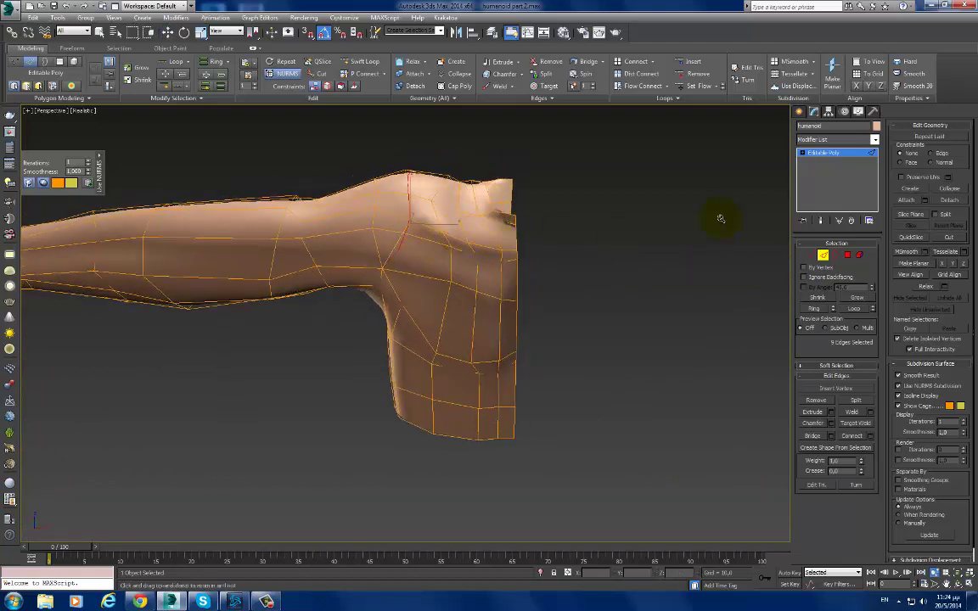
# Step: Exit sub-object mode to check the smoothed shoulder from the front view
pyautogui.click(823, 154)
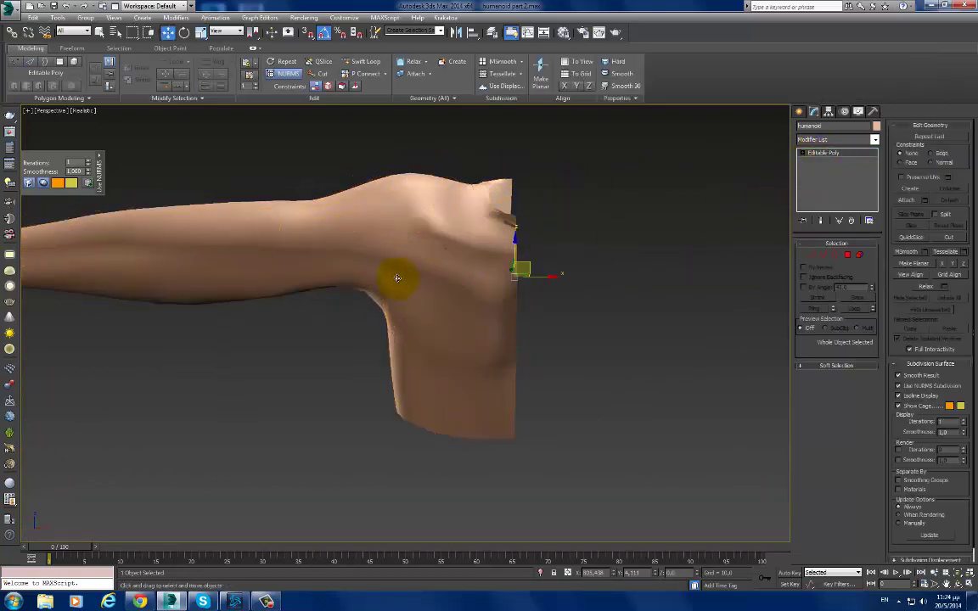
pyautogui.scroll(-3, 398, 277)
pyautogui.scroll(-3, 402, 278)
pyautogui.press('f')
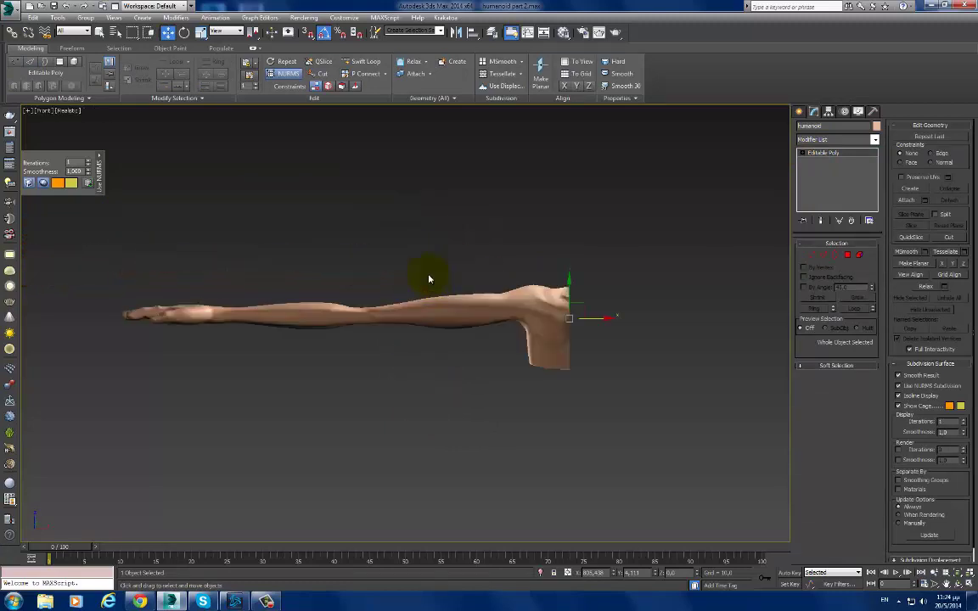
pyautogui.scroll(3, 458, 301)
pyautogui.scroll(2, 461, 307)
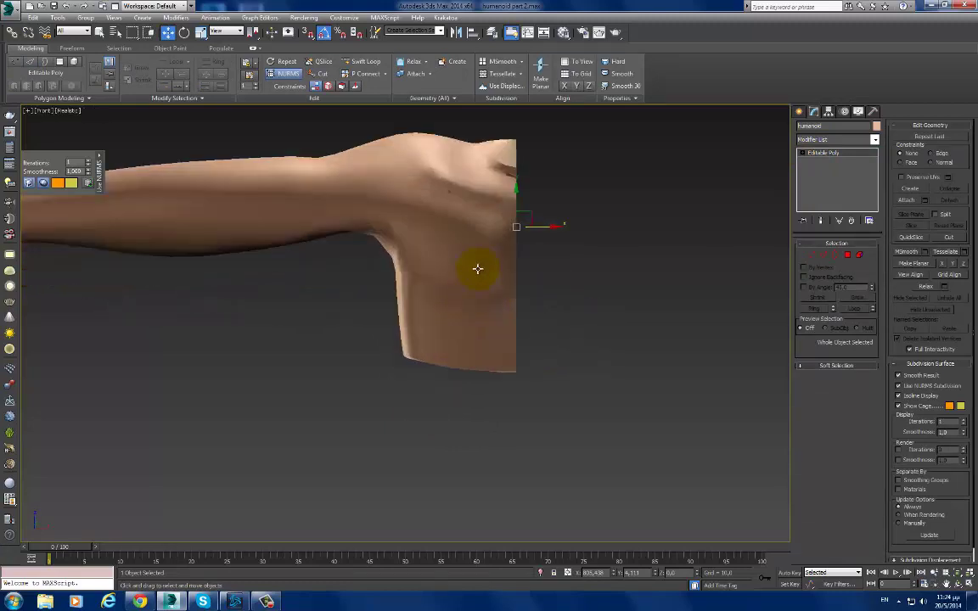
pyautogui.press('2')
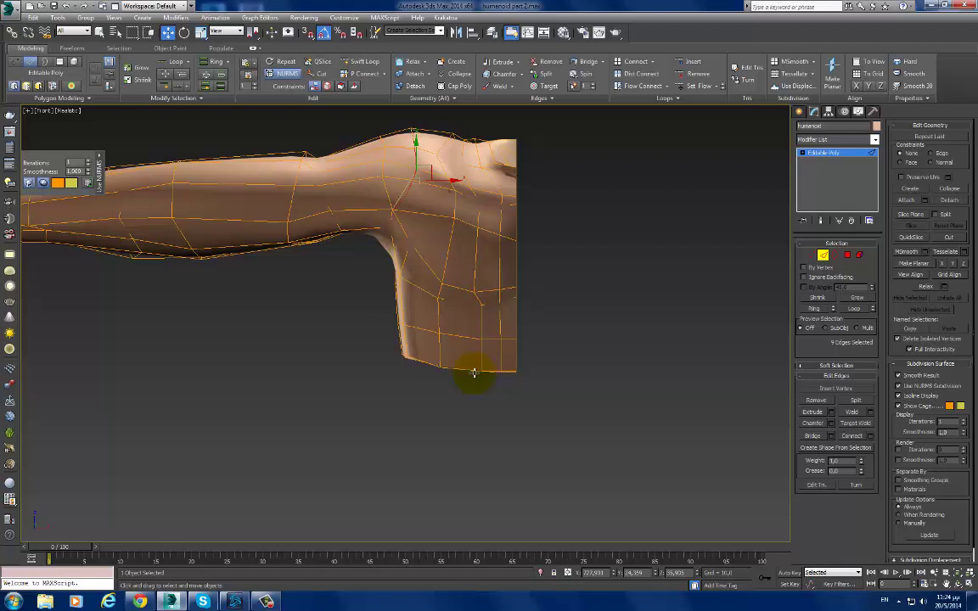
# Step: Pull a vertex at the front of the shoulder outward and down
pyautogui.press('1')
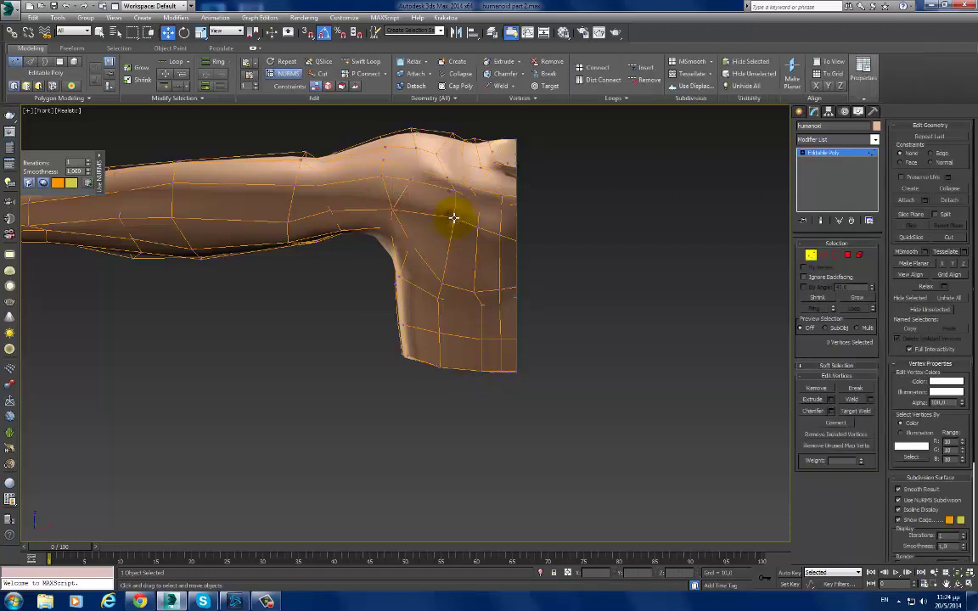
pyautogui.click(453, 216)
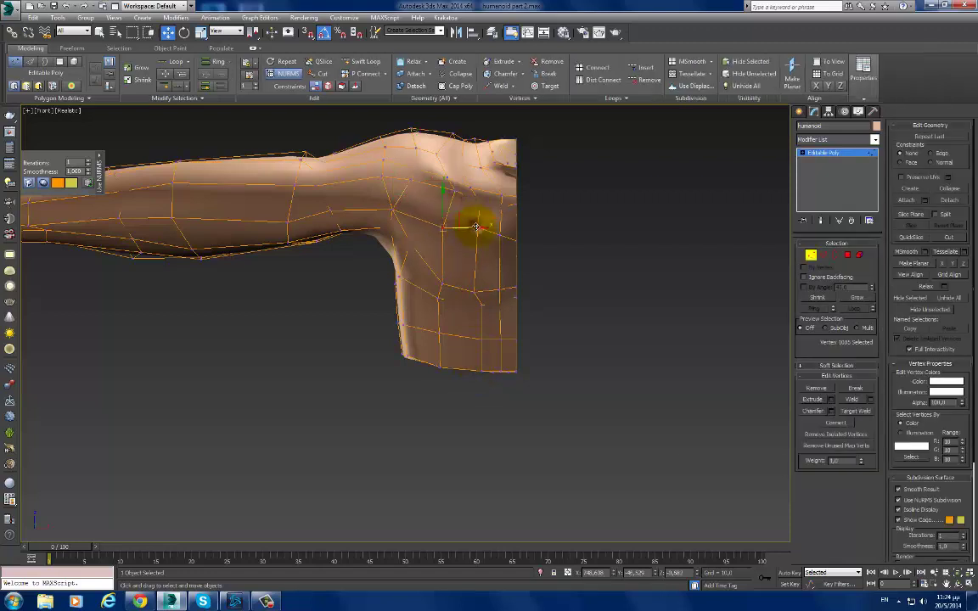
pyautogui.moveTo(490, 217); pyautogui.dragTo(502, 235)
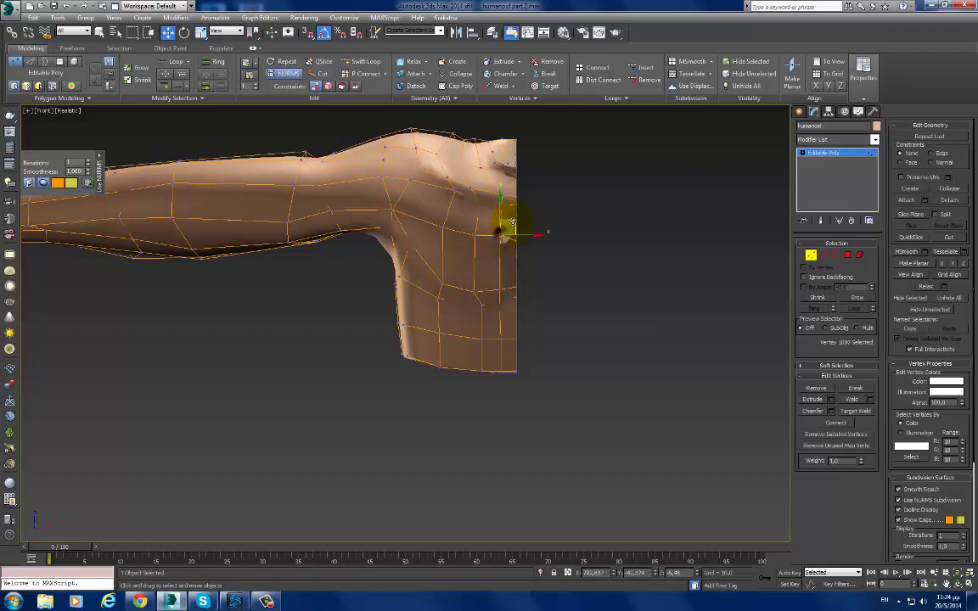
pyautogui.moveTo(502, 262)
pyautogui.keyDown('alt'); pyautogui.mouseDown(button='middle')
pyautogui.moveTo(567, 277)
pyautogui.moveTo(542, 277)
pyautogui.mouseUp(button='middle'); pyautogui.keyUp('alt')
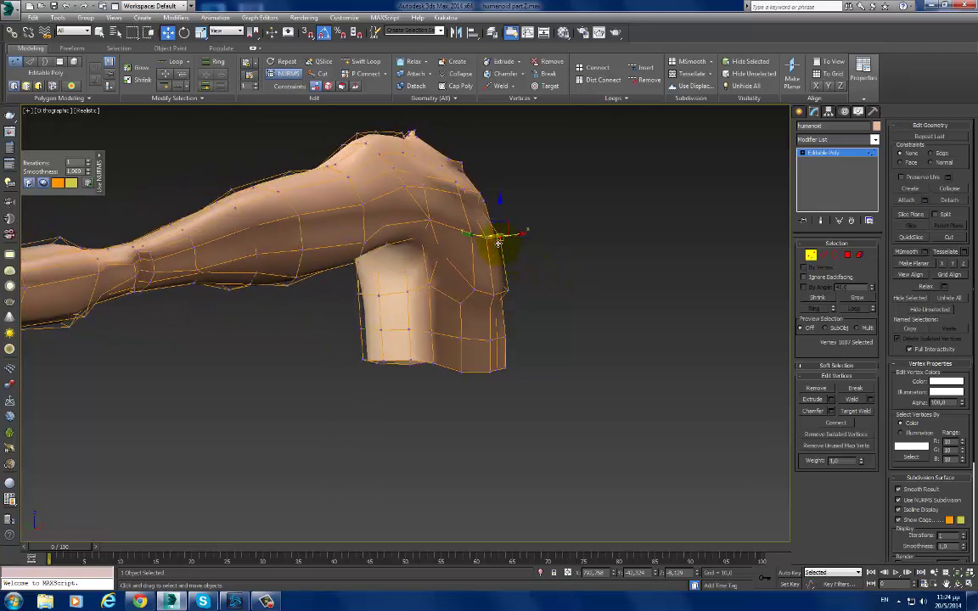
pyautogui.press('2')
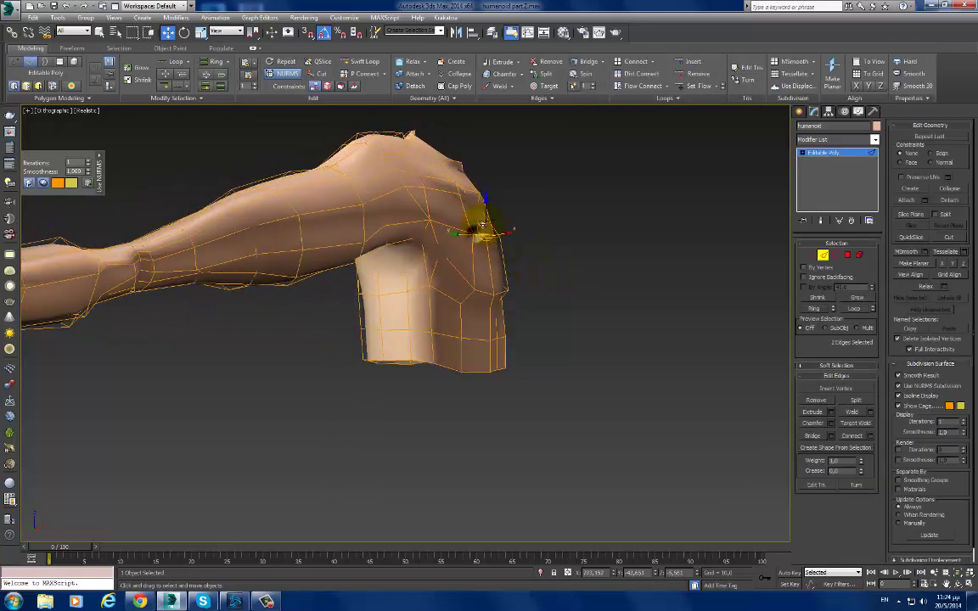
pyautogui.moveTo(480, 214)
pyautogui.keyDown('alt'); pyautogui.mouseDown(button='middle')
pyautogui.moveTo(527, 240)
pyautogui.moveTo(464, 218)
pyautogui.moveTo(490, 211)
pyautogui.moveTo(462, 179)
pyautogui.moveTo(454, 211)
pyautogui.moveTo(427, 222)
pyautogui.moveTo(489, 226)
pyautogui.mouseUp(button='middle'); pyautogui.keyUp('alt')
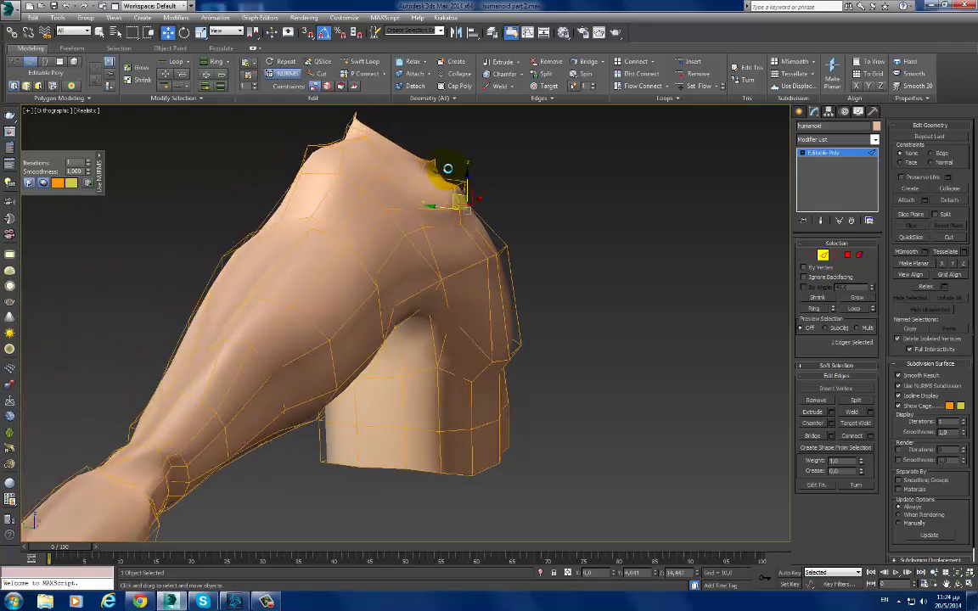
pyautogui.moveTo(447, 168)
pyautogui.keyDown('alt'); pyautogui.mouseDown(button='middle')
pyautogui.moveTo(454, 257)
pyautogui.moveTo(427, 235)
pyautogui.moveTo(420, 203)
pyautogui.mouseUp(button='middle'); pyautogui.keyUp('alt')
# Step: Move an edge on the front of the shoulder upward
pyautogui.click(407, 180)
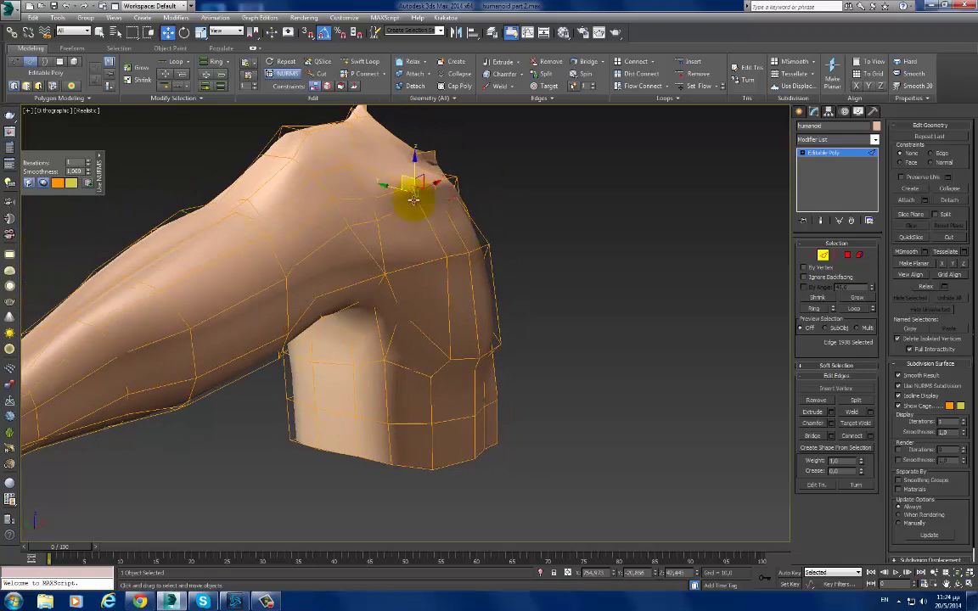
pyautogui.click(370, 196)
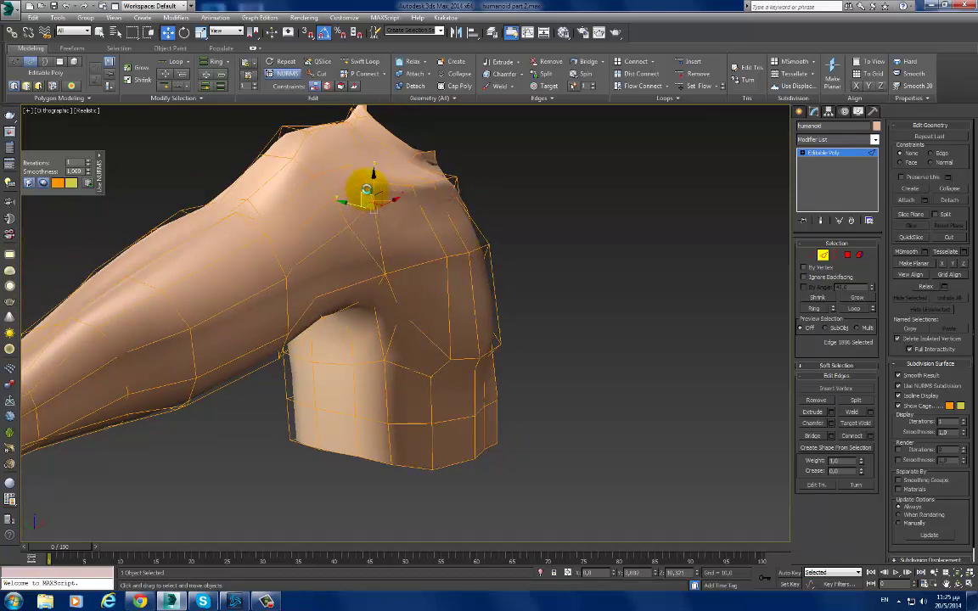
pyautogui.moveTo(366, 188)
pyautogui.keyDown('alt'); pyautogui.mouseDown(button='middle')
pyautogui.moveTo(436, 257)
pyautogui.moveTo(423, 212)
pyautogui.mouseUp(button='middle'); pyautogui.keyUp('alt')
pyautogui.click(450, 245)
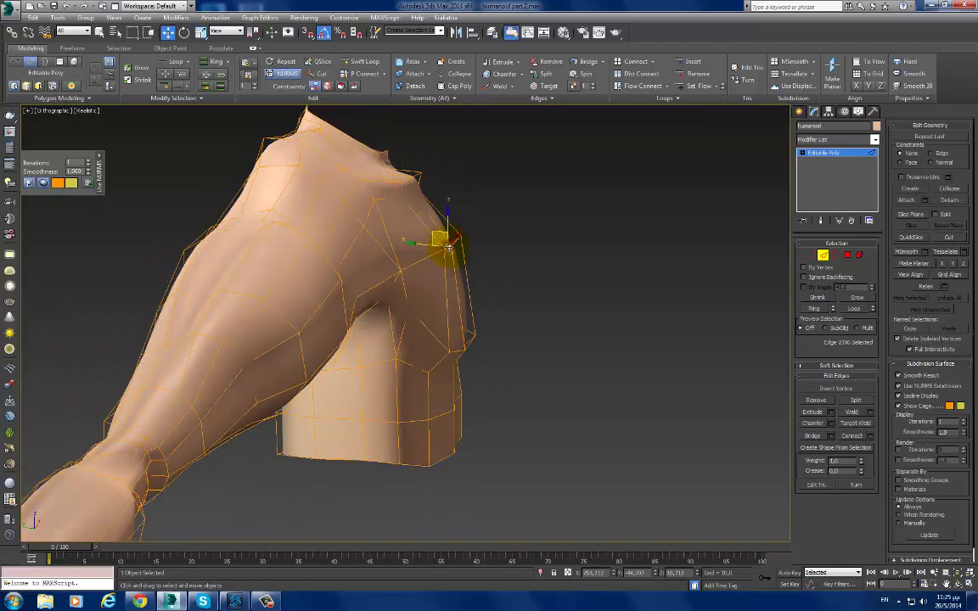
pyautogui.moveTo(447, 227); pyautogui.dragTo(436, 201)
pyautogui.moveTo(496, 320)
pyautogui.keyDown('alt'); pyautogui.mouseDown(button='middle')
pyautogui.moveTo(408, 324)
pyautogui.moveTo(371, 310)
pyautogui.moveTo(417, 240)
pyautogui.mouseUp(button='middle'); pyautogui.keyUp('alt')
# Step: Pull a shoulder vertex upward and nudge it slightly along Y
pyautogui.press('1')
pyautogui.click(391, 224)
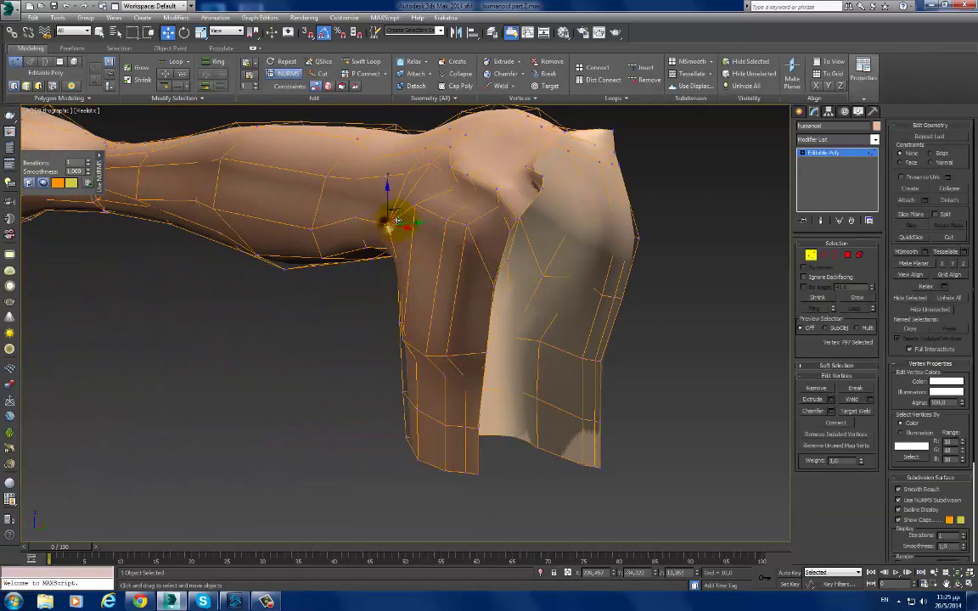
pyautogui.moveTo(389, 206); pyautogui.dragTo(388, 180)
pyautogui.moveTo(412, 235)
pyautogui.keyDown('alt'); pyautogui.mouseDown(button='middle')
pyautogui.moveTo(515, 240)
pyautogui.moveTo(554, 260)
pyautogui.moveTo(392, 206)
pyautogui.mouseUp(button='middle'); pyautogui.keyUp('alt')
pyautogui.moveTo(367, 197); pyautogui.dragTo(362, 195)
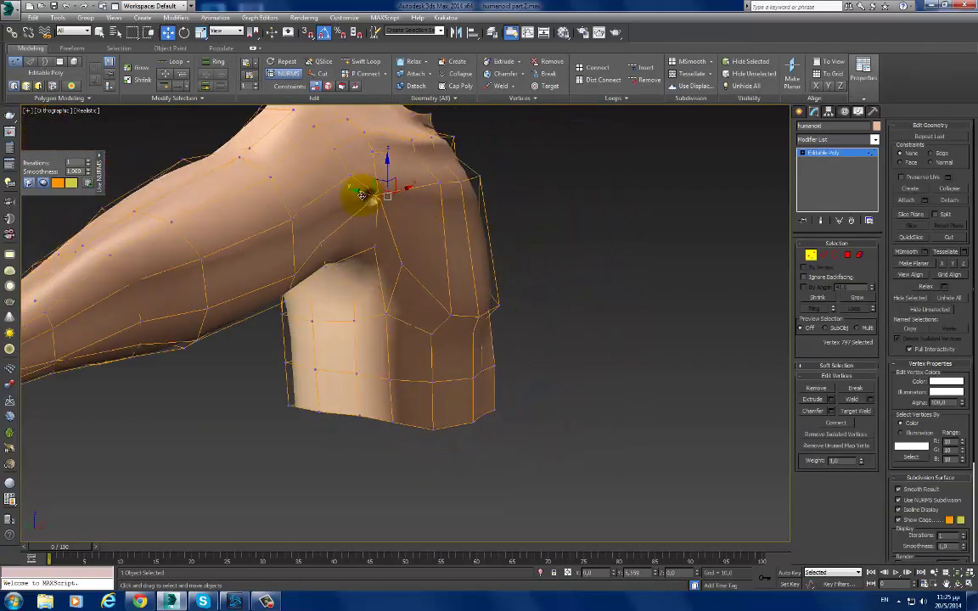
pyautogui.moveTo(356, 192)
pyautogui.keyDown('alt'); pyautogui.mouseDown(button='middle')
pyautogui.moveTo(375, 218)
pyautogui.moveTo(385, 179)
pyautogui.mouseUp(button='middle'); pyautogui.keyUp('alt')
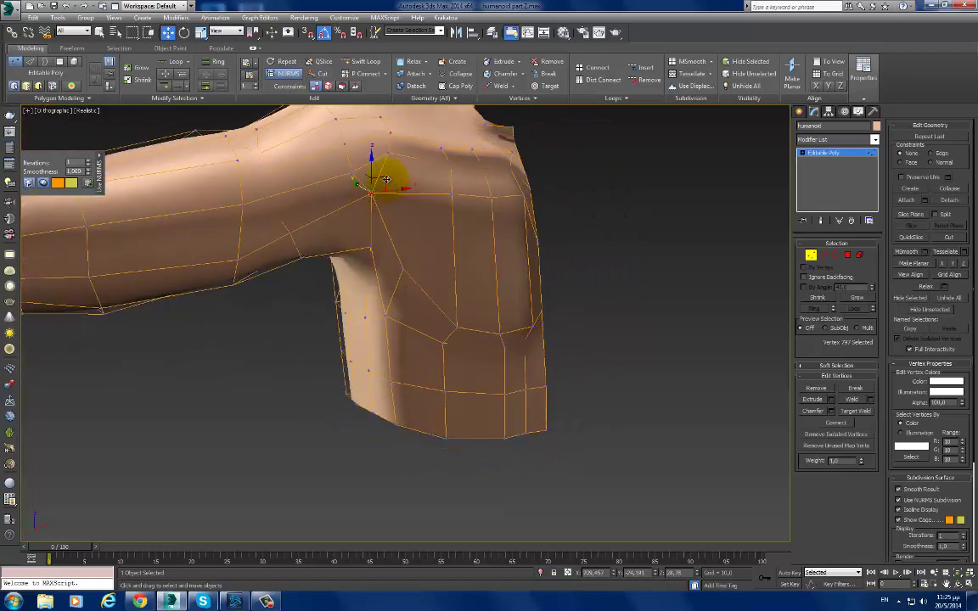
pyautogui.moveTo(403, 266)
pyautogui.keyDown('alt'); pyautogui.mouseDown(button='middle')
pyautogui.moveTo(389, 251)
pyautogui.moveTo(399, 247)
pyautogui.moveTo(379, 268)
pyautogui.moveTo(379, 227)
pyautogui.mouseUp(button='middle'); pyautogui.keyUp('alt')
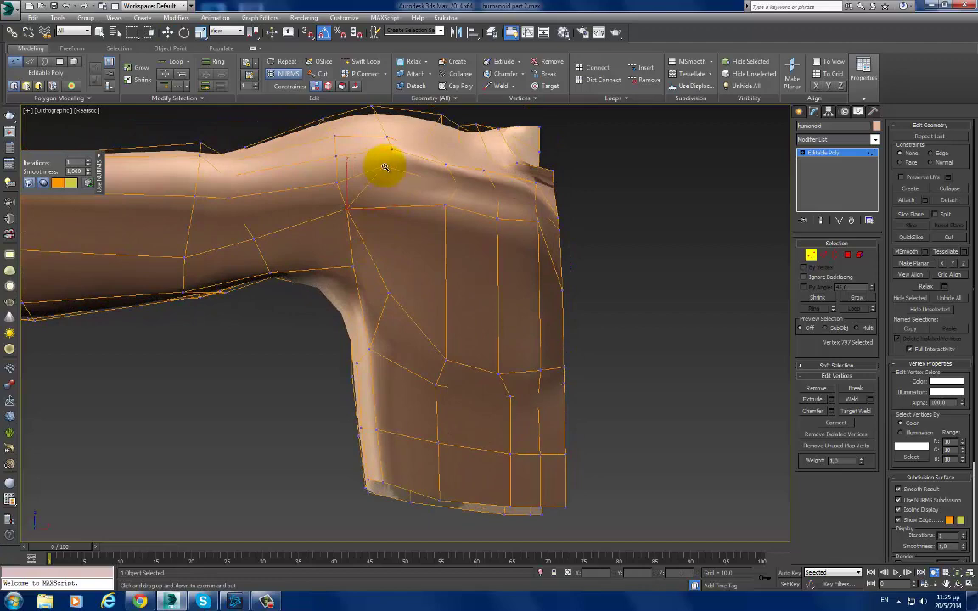
# Step: Cut an edge from the upper shoulder vertex down the shoulder front, then remove it
pyautogui.press('w')
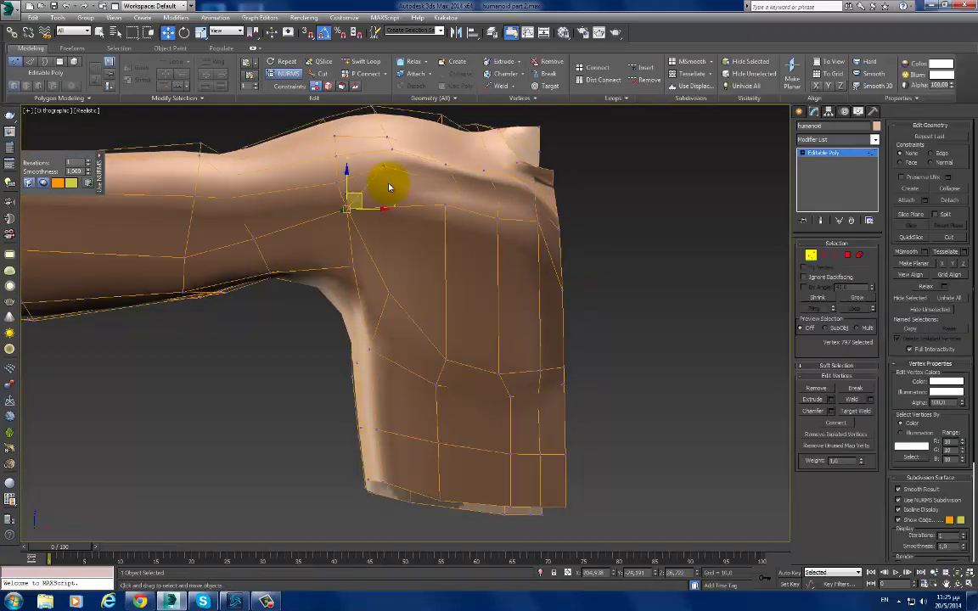
pyautogui.click(386, 161)
pyautogui.rightClick(435, 197)
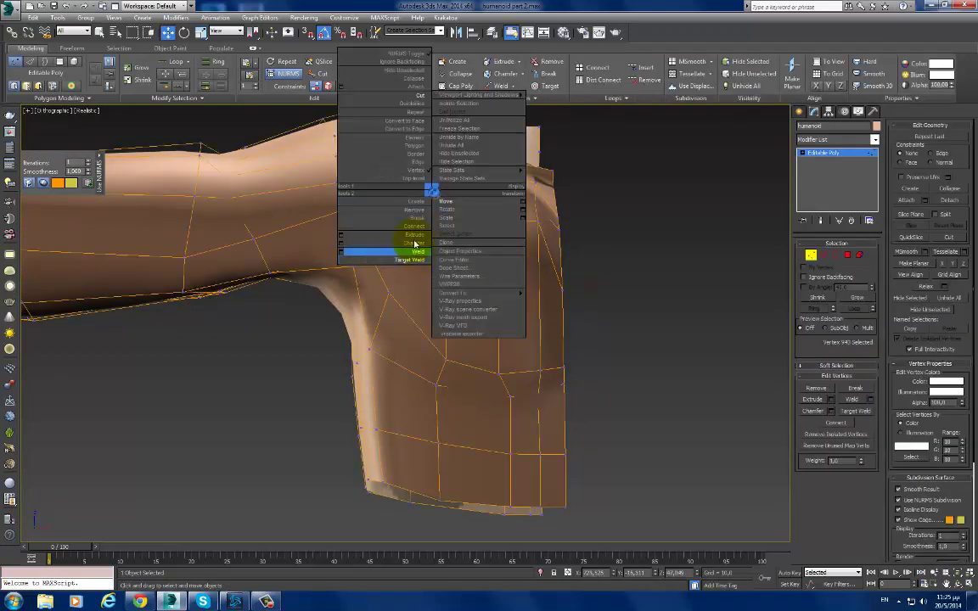
pyautogui.click(417, 119)
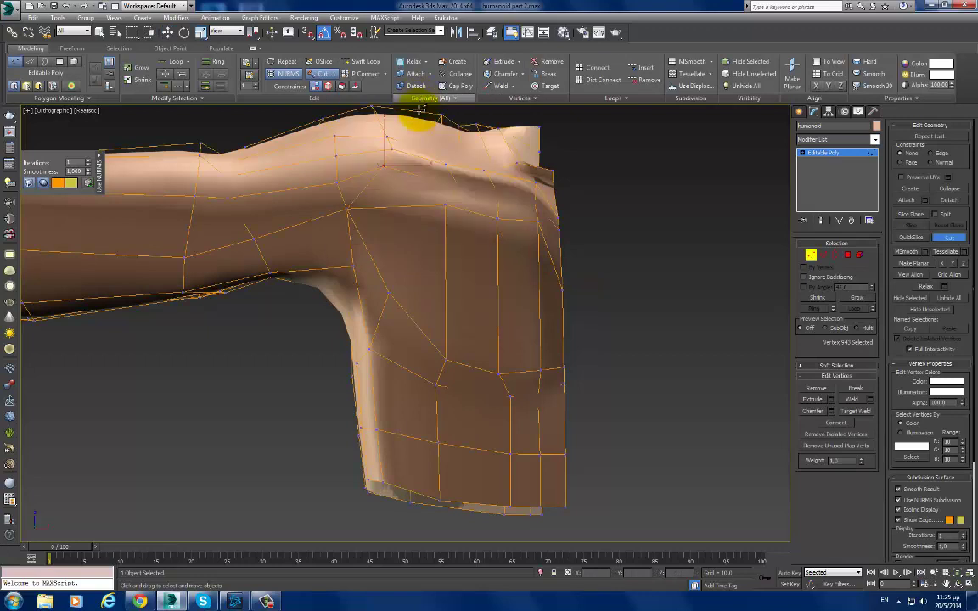
pyautogui.click(383, 163)
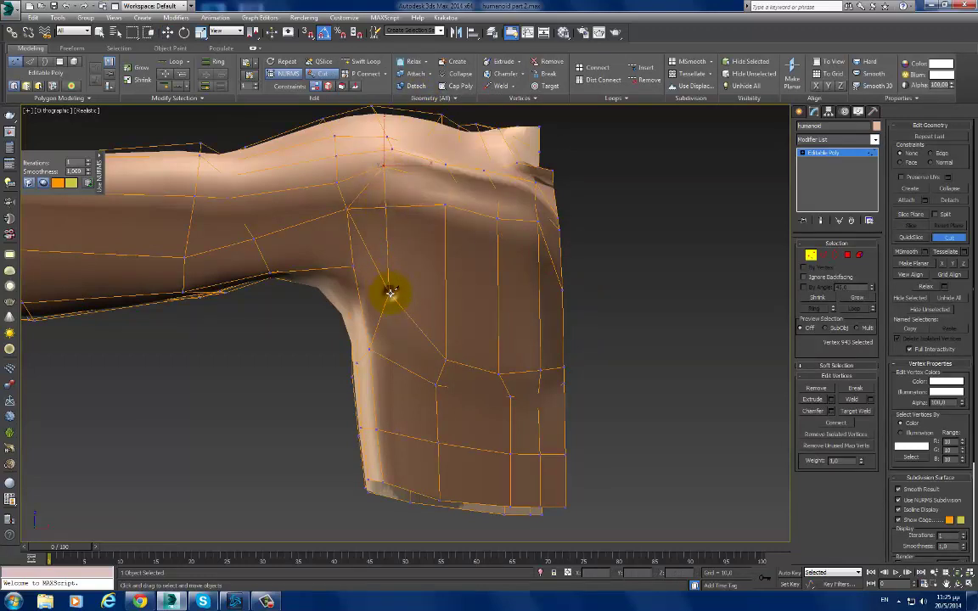
pyautogui.click(367, 250)
pyautogui.press('2')
pyautogui.click(367, 247)
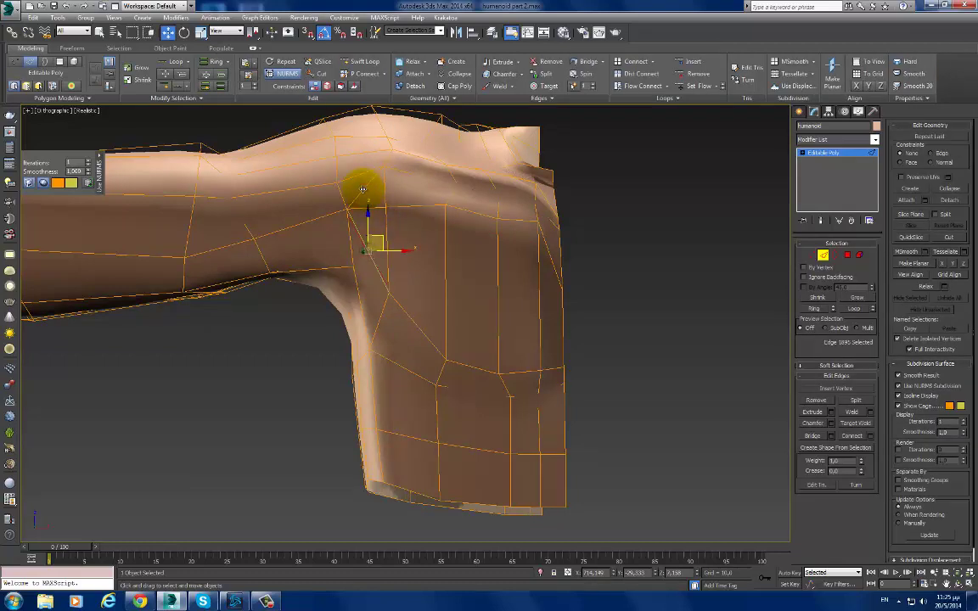
pyautogui.rightClick(362, 188)
pyautogui.click(382, 207)
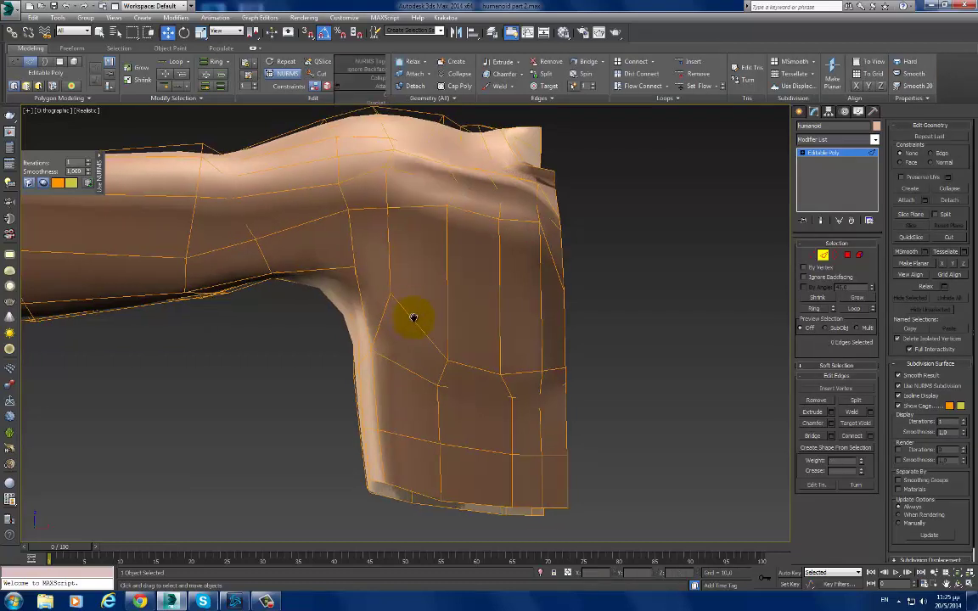
# Step: Move the vertex at the front of the armpit upward
pyautogui.keyDown('alt'); pyautogui.moveTo(413, 317); pyautogui.dragTo(444, 316, button='middle'); pyautogui.keyUp('alt')
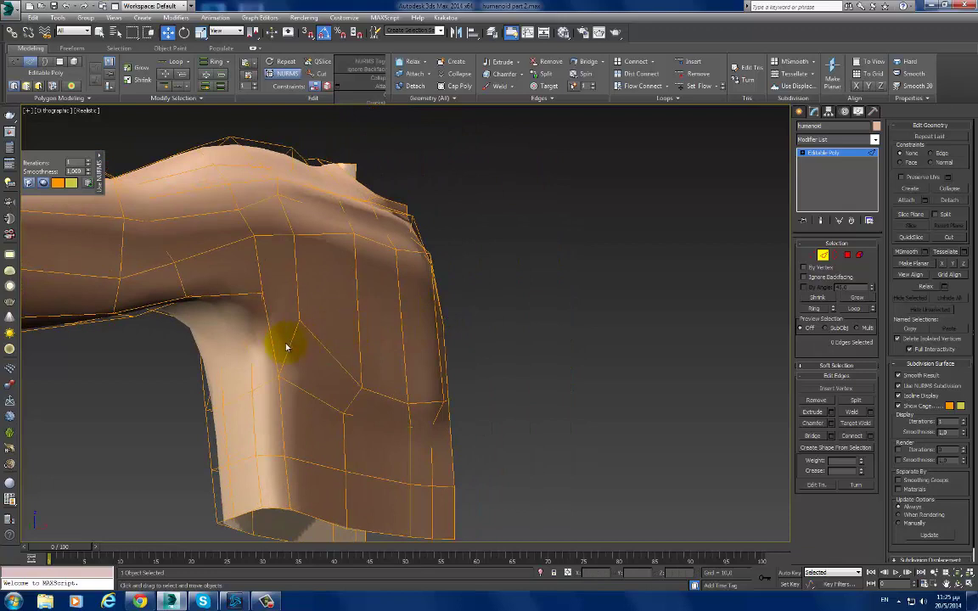
pyautogui.press('1')
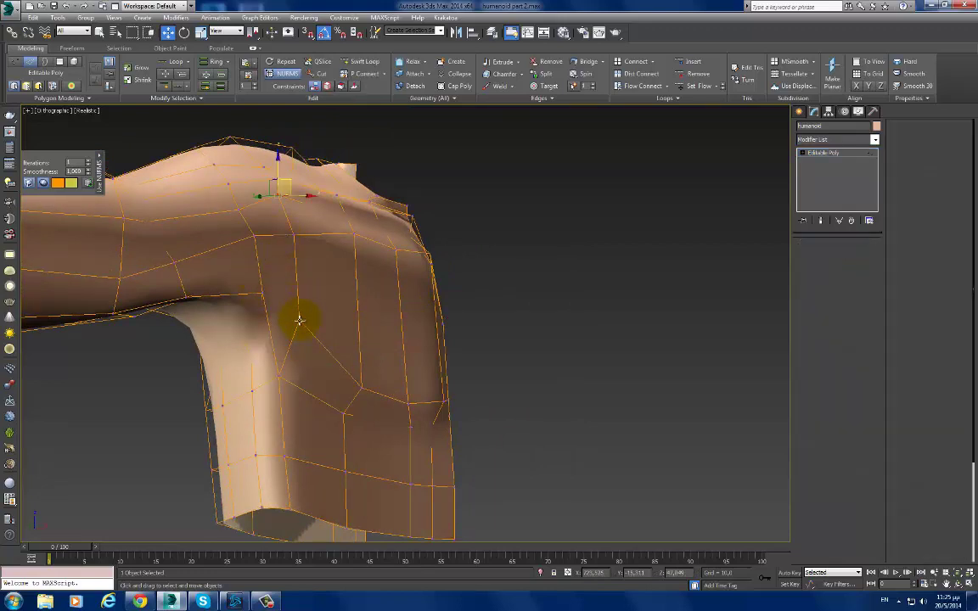
pyautogui.click(281, 376)
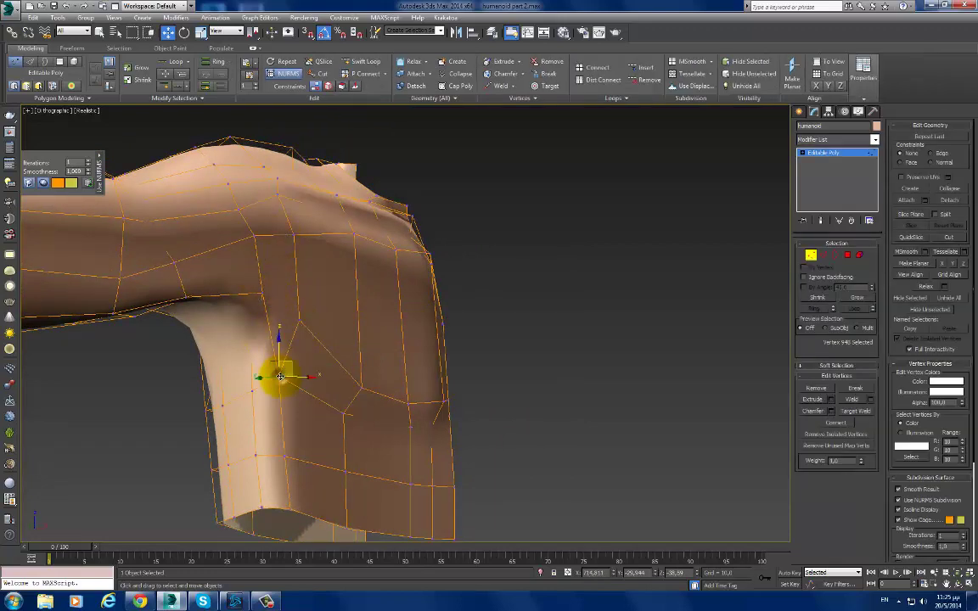
pyautogui.moveTo(279, 355); pyautogui.dragTo(272, 312)
pyautogui.keyDown('alt'); pyautogui.moveTo(272, 312); pyautogui.dragTo(317, 389, button='middle'); pyautogui.keyUp('alt')
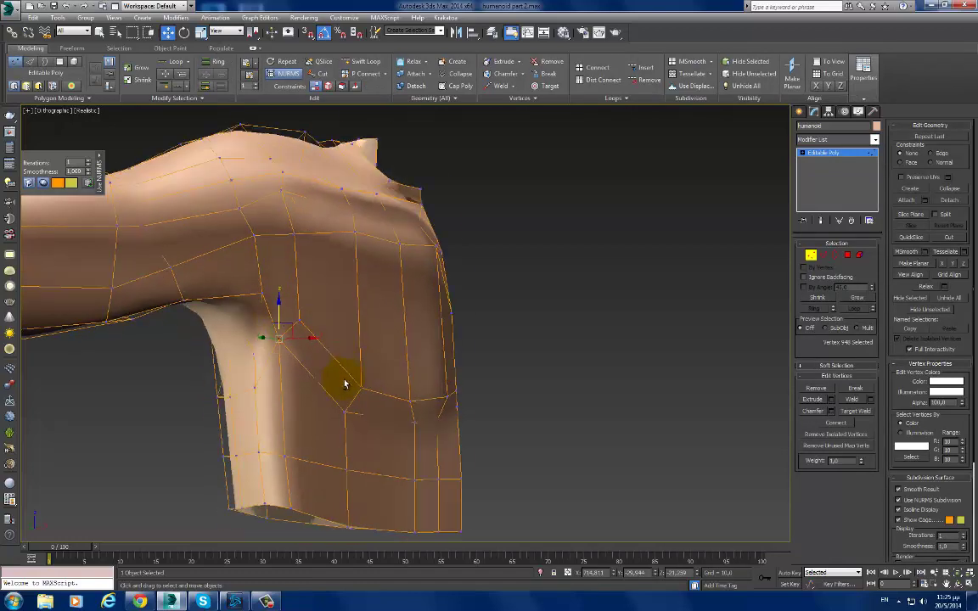
pyautogui.keyDown('alt'); pyautogui.moveTo(293, 329); pyautogui.dragTo(323, 310, button='middle'); pyautogui.keyUp('alt')
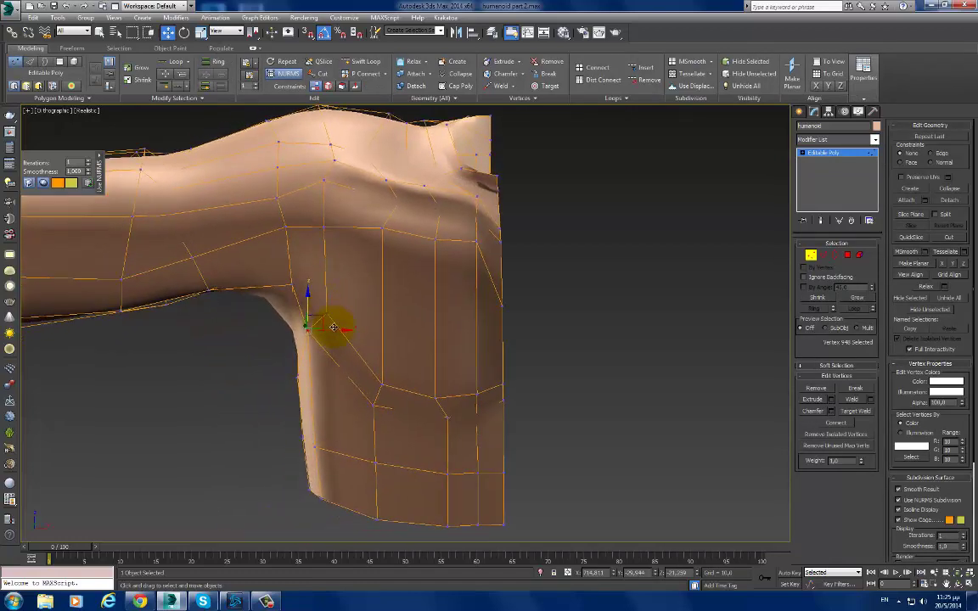
# Step: Reactivate the Cut tool from the quad menu while viewing the armpit
pyautogui.press('1')
pyautogui.rightClick(319, 333)
pyautogui.click(305, 255)
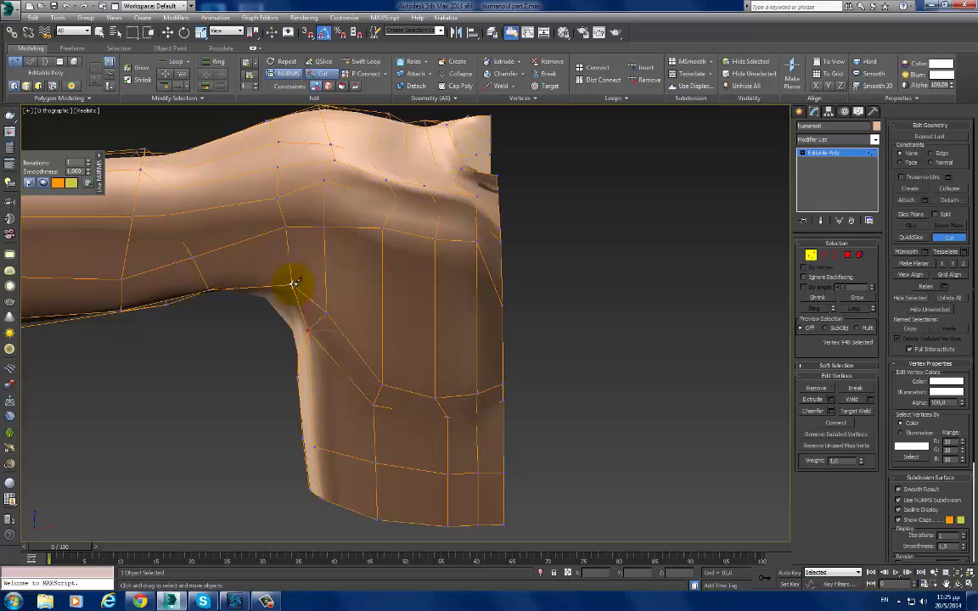
pyautogui.moveTo(293, 283)
pyautogui.keyDown('alt'); pyautogui.mouseDown(button='middle')
pyautogui.moveTo(384, 345)
pyautogui.moveTo(409, 333)
pyautogui.mouseUp(button='middle'); pyautogui.keyUp('alt')
pyautogui.rightClick(402, 328)
pyautogui.rightClick(403, 332)
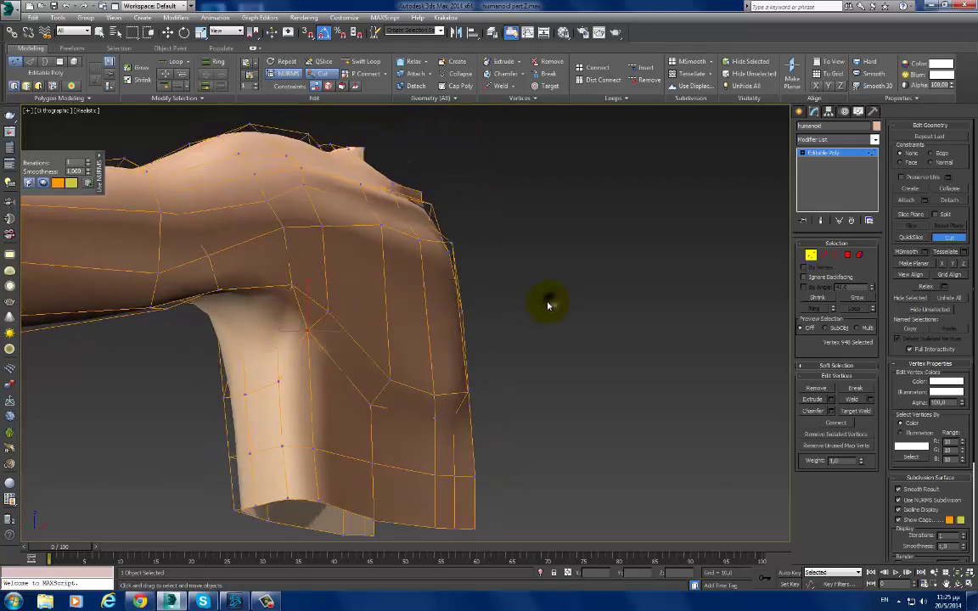
# Step: Nudge the armpit vertex slightly and raise the shoulder vertex with soft falloff
pyautogui.press('w')
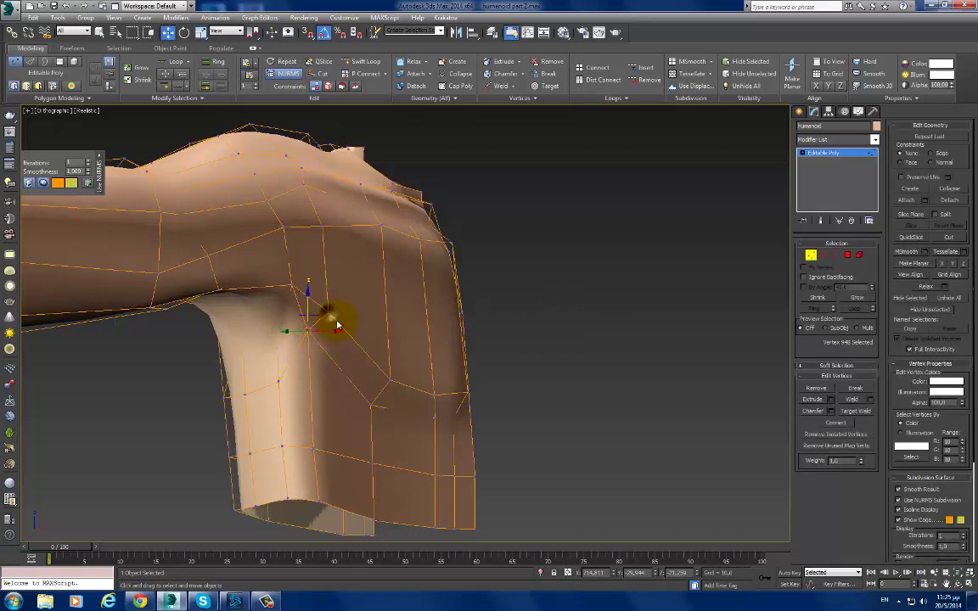
pyautogui.moveTo(327, 312)
pyautogui.keyDown('alt'); pyautogui.mouseDown(button='middle')
pyautogui.moveTo(324, 376)
pyautogui.moveTo(328, 316)
pyautogui.mouseUp(button='middle'); pyautogui.keyUp('alt')
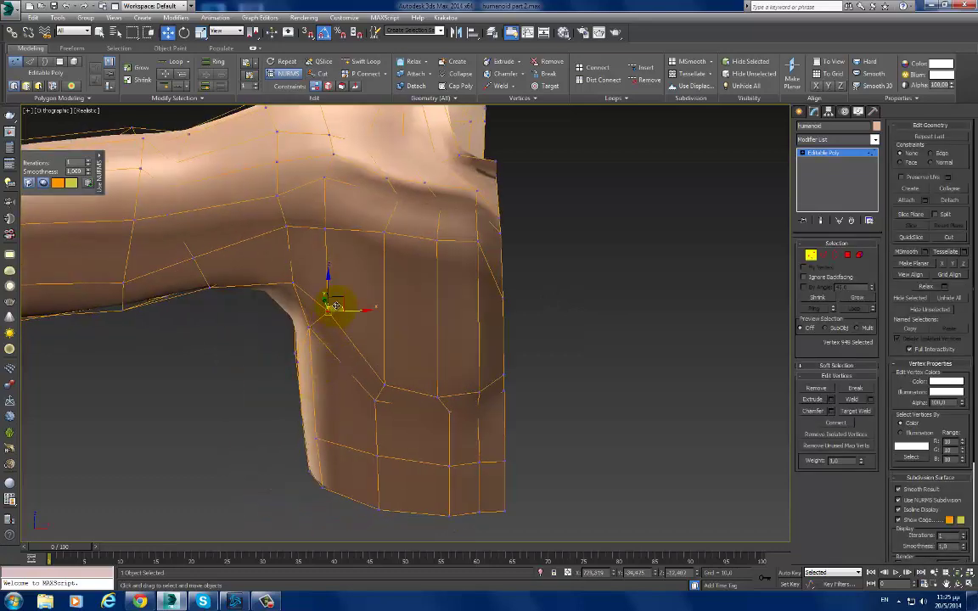
pyautogui.moveTo(336, 305); pyautogui.dragTo(332, 307)
pyautogui.moveTo(336, 307)
pyautogui.keyDown('alt'); pyautogui.mouseDown(button='middle')
pyautogui.moveTo(435, 371)
pyautogui.moveTo(456, 367)
pyautogui.moveTo(404, 251)
pyautogui.mouseUp(button='middle'); pyautogui.keyUp('alt')
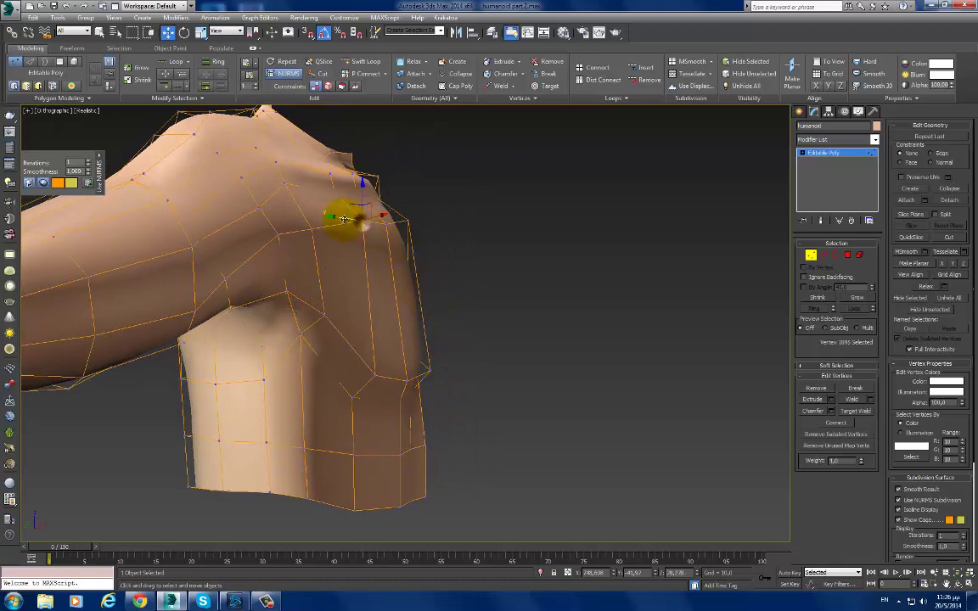
pyautogui.moveTo(436, 240)
pyautogui.keyDown('alt'); pyautogui.mouseDown(button='middle')
pyautogui.moveTo(375, 288)
pyautogui.moveTo(477, 298)
pyautogui.moveTo(436, 240)
pyautogui.moveTo(510, 295)
pyautogui.mouseUp(button='middle'); pyautogui.keyUp('alt')
pyautogui.press('w')
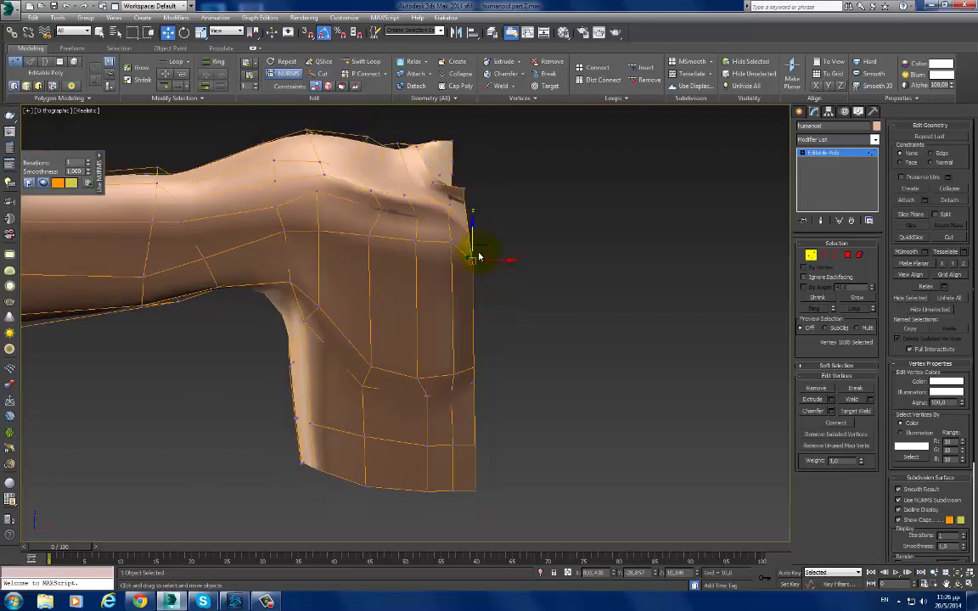
pyautogui.moveTo(469, 203); pyautogui.dragTo(468, 184)
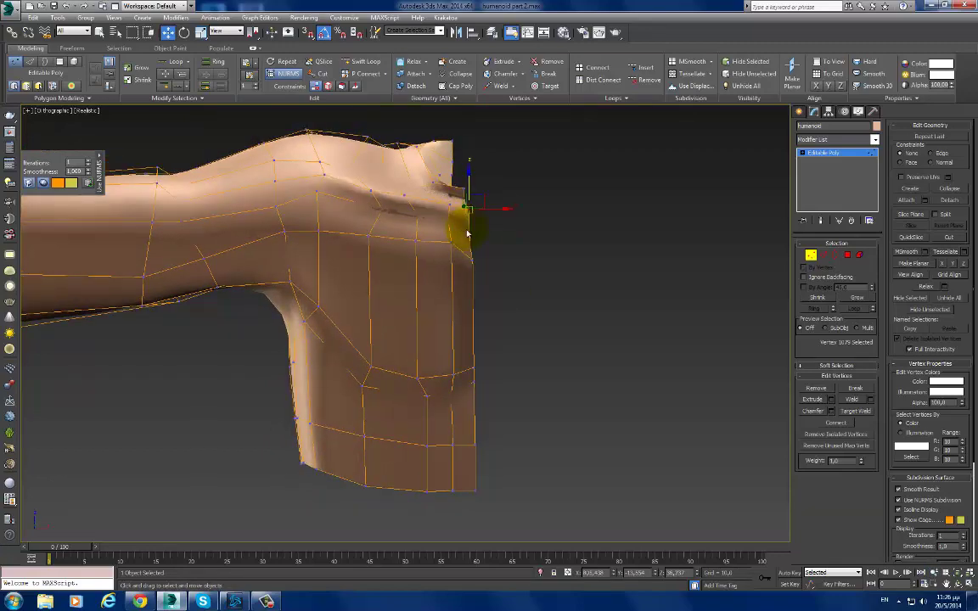
pyautogui.moveTo(467, 233)
pyautogui.keyDown('alt'); pyautogui.mouseDown(button='middle')
pyautogui.moveTo(501, 290)
pyautogui.moveTo(465, 236)
pyautogui.moveTo(484, 339)
pyautogui.moveTo(470, 391)
pyautogui.mouseUp(button='middle'); pyautogui.keyUp('alt')
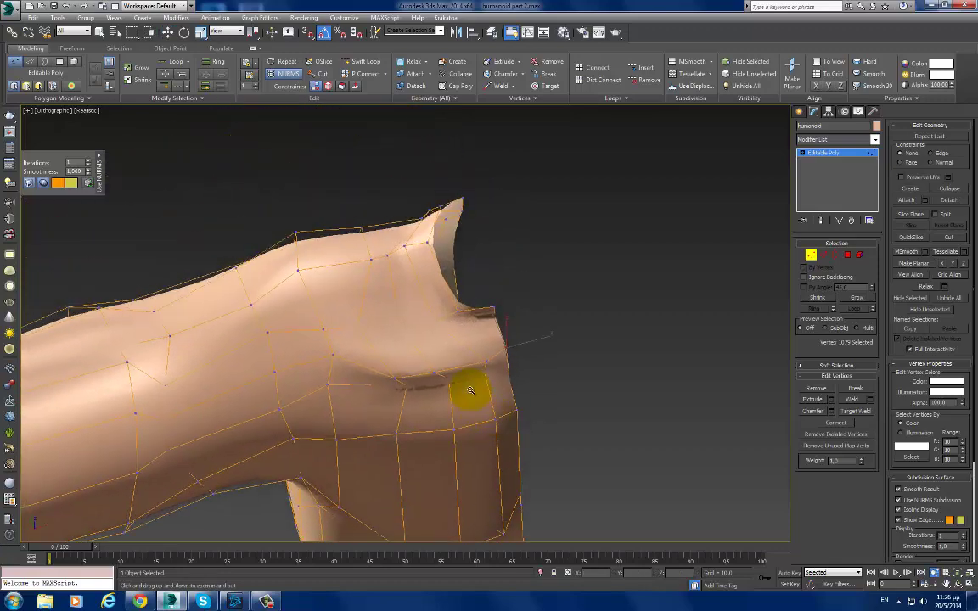
# Step: Lift an edge on the front of the chest upward
pyautogui.press('w')
pyautogui.press('2')
pyautogui.click(408, 376)
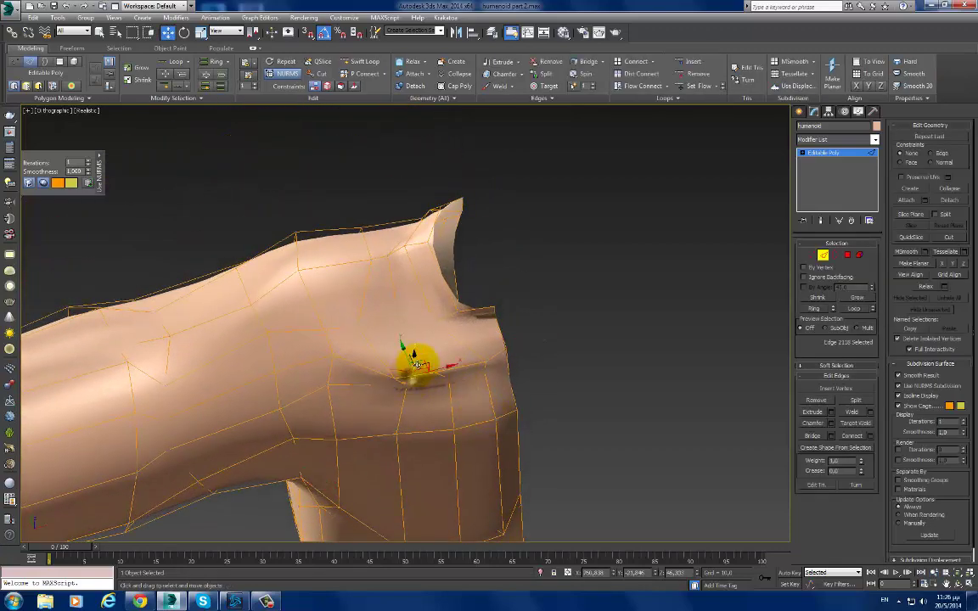
pyautogui.moveTo(415, 355)
pyautogui.mouseDown()
pyautogui.moveTo(419, 344)
pyautogui.moveTo(481, 358)
pyautogui.mouseUp()
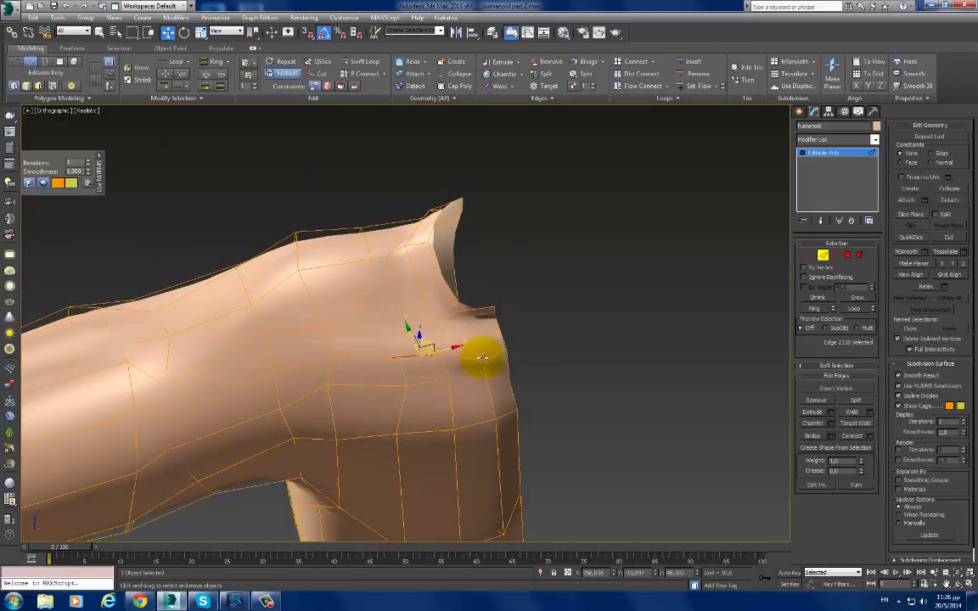
# Step: Select chest and shoulder vertices in turn, viewing the arm side-on
pyautogui.press('1')
pyautogui.click(486, 345)
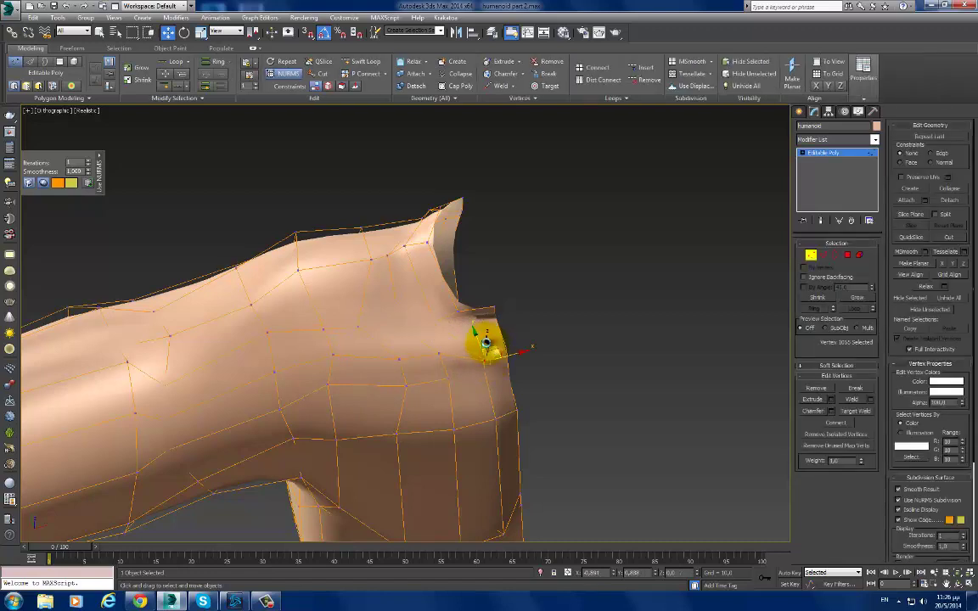
pyautogui.click(440, 351)
pyautogui.click(396, 352)
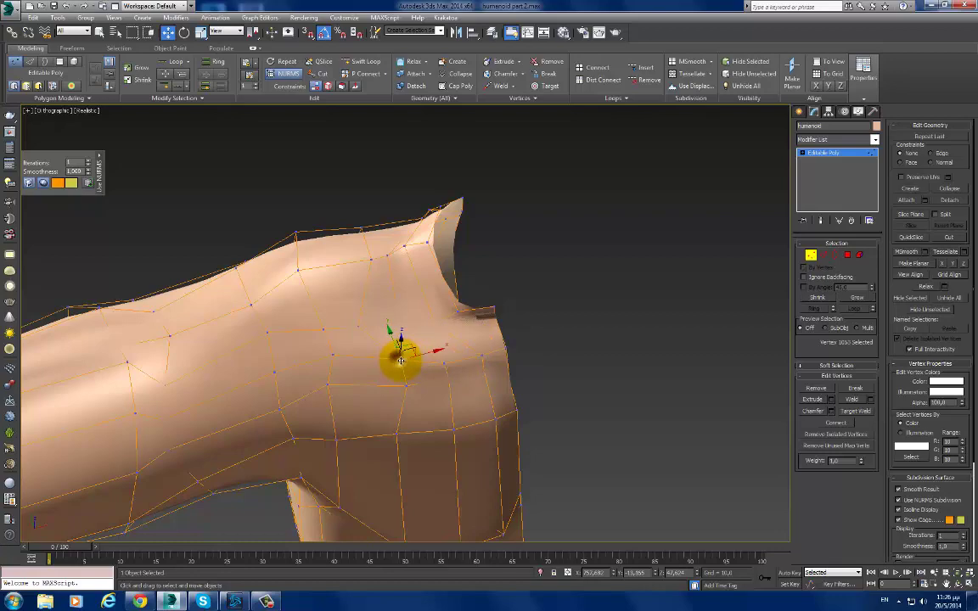
pyautogui.moveTo(399, 356)
pyautogui.keyDown('alt'); pyautogui.mouseDown(button='middle')
pyautogui.moveTo(421, 364)
pyautogui.moveTo(403, 358)
pyautogui.moveTo(414, 349)
pyautogui.mouseUp(button='middle'); pyautogui.keyUp('alt')
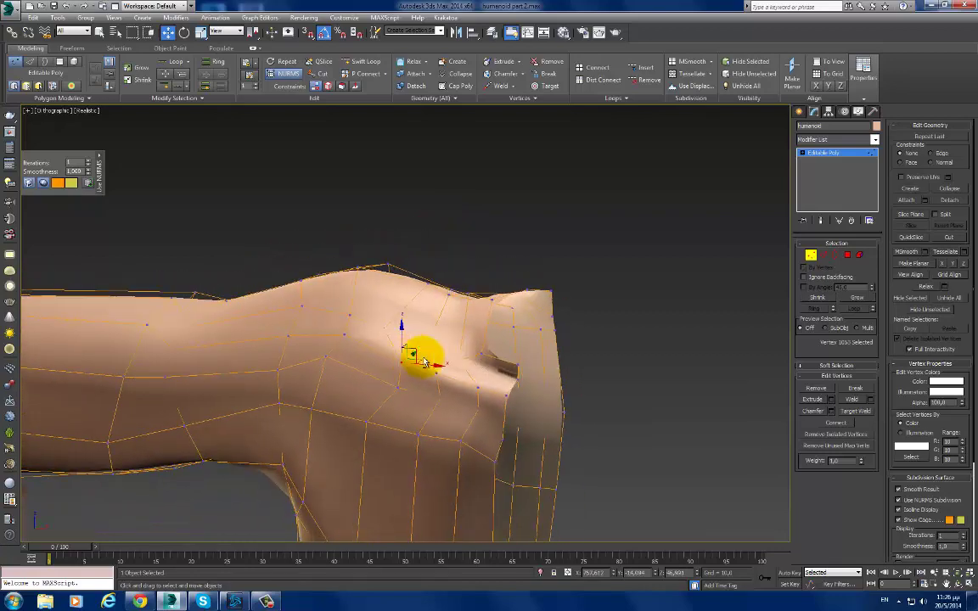
pyautogui.click(506, 393)
pyautogui.moveTo(506, 393)
pyautogui.keyDown('alt'); pyautogui.mouseDown(button='middle')
pyautogui.moveTo(524, 426)
pyautogui.moveTo(519, 395)
pyautogui.moveTo(584, 422)
pyautogui.moveTo(504, 327)
pyautogui.moveTo(567, 452)
pyautogui.moveTo(497, 452)
pyautogui.moveTo(458, 375)
pyautogui.moveTo(476, 415)
pyautogui.moveTo(531, 415)
pyautogui.moveTo(413, 404)
pyautogui.moveTo(404, 360)
pyautogui.mouseUp(button='middle'); pyautogui.keyUp('alt')
# Step: Select further shoulder vertices and an armpit vertex from a lower view, ready to move
pyautogui.click(529, 360)
pyautogui.click(505, 323)
pyautogui.click(443, 360)
pyautogui.press('w')
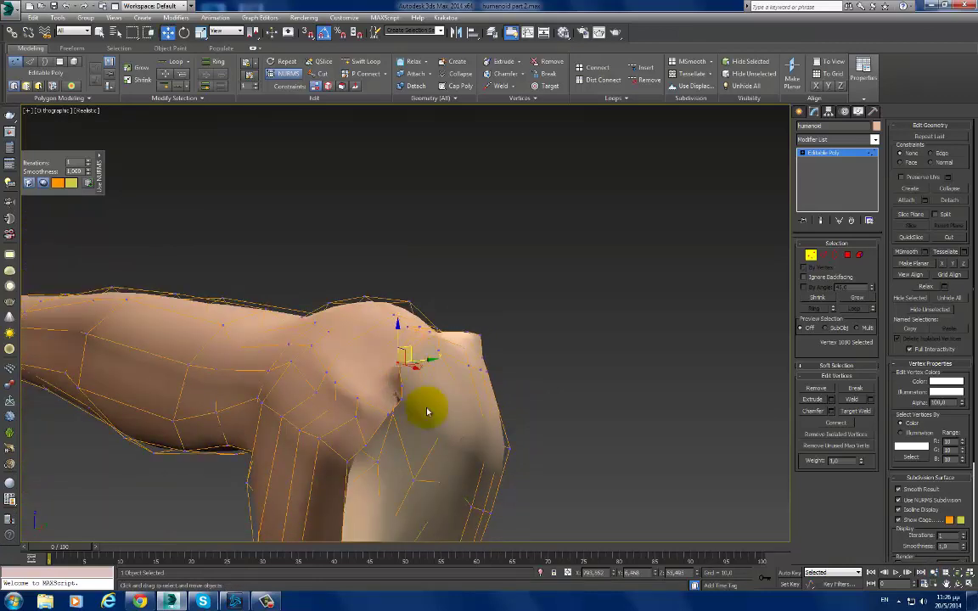
pyautogui.moveTo(421, 405)
pyautogui.keyDown('alt'); pyautogui.mouseDown(button='middle')
pyautogui.moveTo(484, 410)
pyautogui.moveTo(348, 369)
pyautogui.moveTo(420, 399)
pyautogui.moveTo(445, 430)
pyautogui.moveTo(402, 429)
pyautogui.moveTo(420, 432)
pyautogui.moveTo(515, 327)
pyautogui.moveTo(530, 327)
pyautogui.moveTo(497, 345)
pyautogui.mouseUp(button='middle'); pyautogui.keyUp('alt')
pyautogui.click(390, 436)
pyautogui.scroll(2, 497, 340)
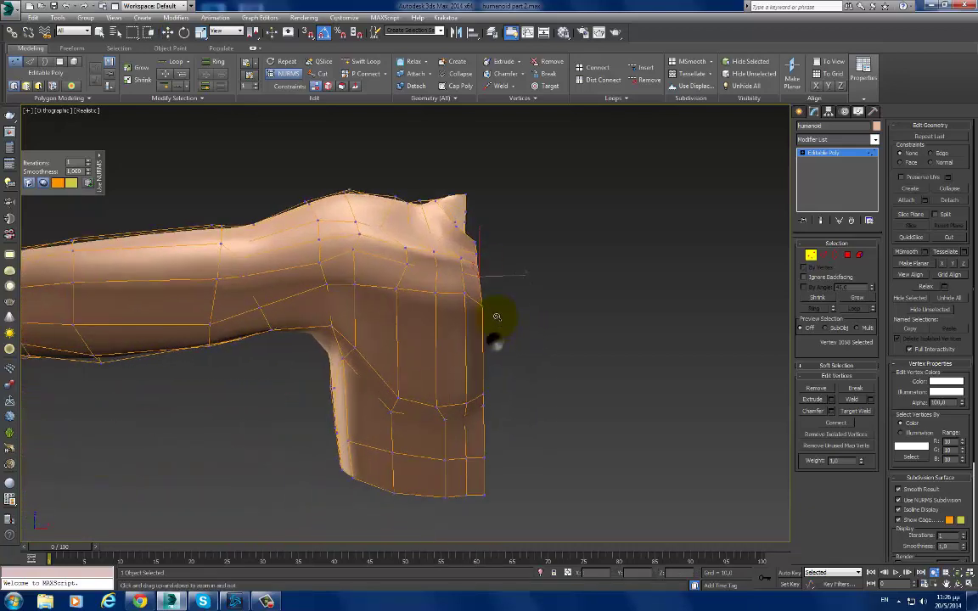
# Step: Leave vertex editing and frame the torso's arm and shoulder in Front view
pyautogui.press('w')
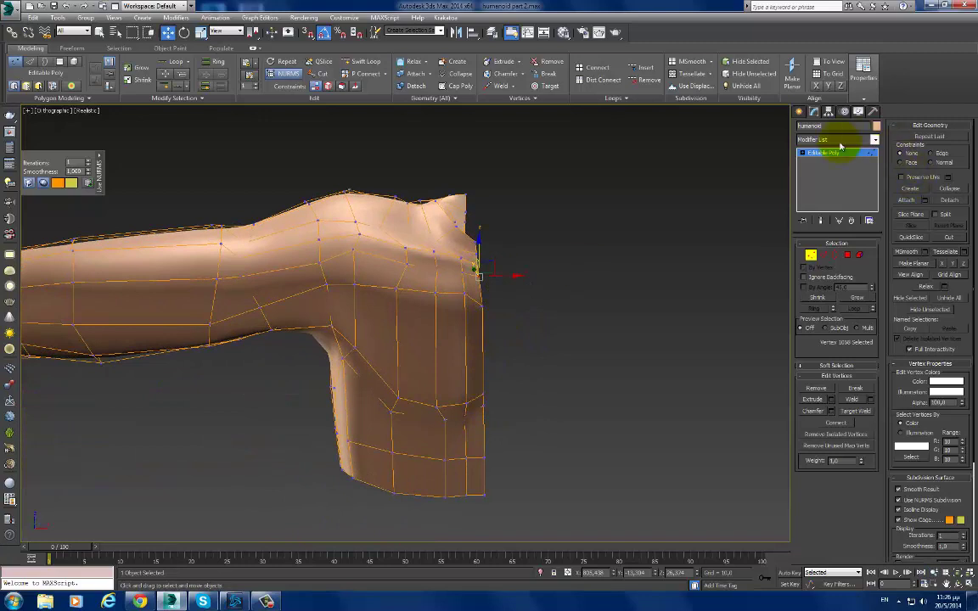
pyautogui.click(827, 153)
pyautogui.press('f')
pyautogui.moveTo(569, 375)
pyautogui.mouseDown(button='middle')
pyautogui.moveTo(477, 397)
pyautogui.moveTo(329, 405)
pyautogui.mouseUp(button='middle')
pyautogui.scroll(2, 478, 397)
pyautogui.scroll(2, 550, 370)
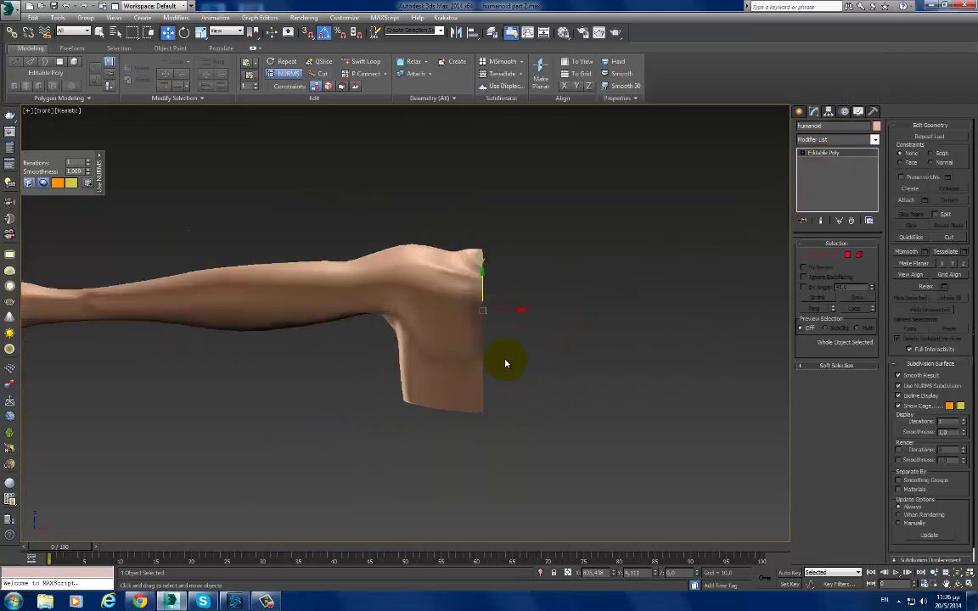
pyautogui.scroll(2, 505, 363)
# Step: Add a Symmetry modifier with Flip checked so the missing half appears
pyautogui.click(813, 140)
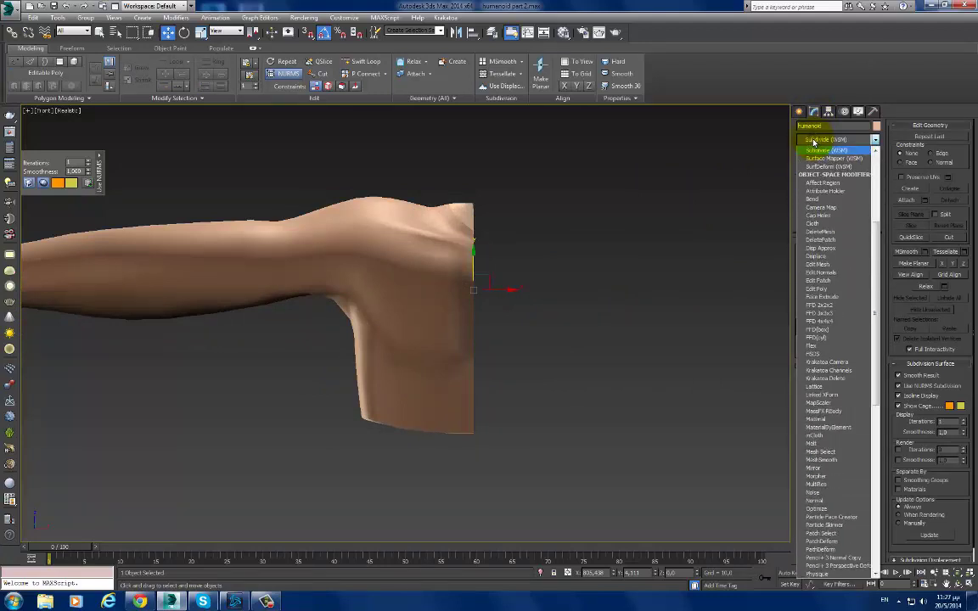
pyautogui.write('sy')
pyautogui.press('Return')
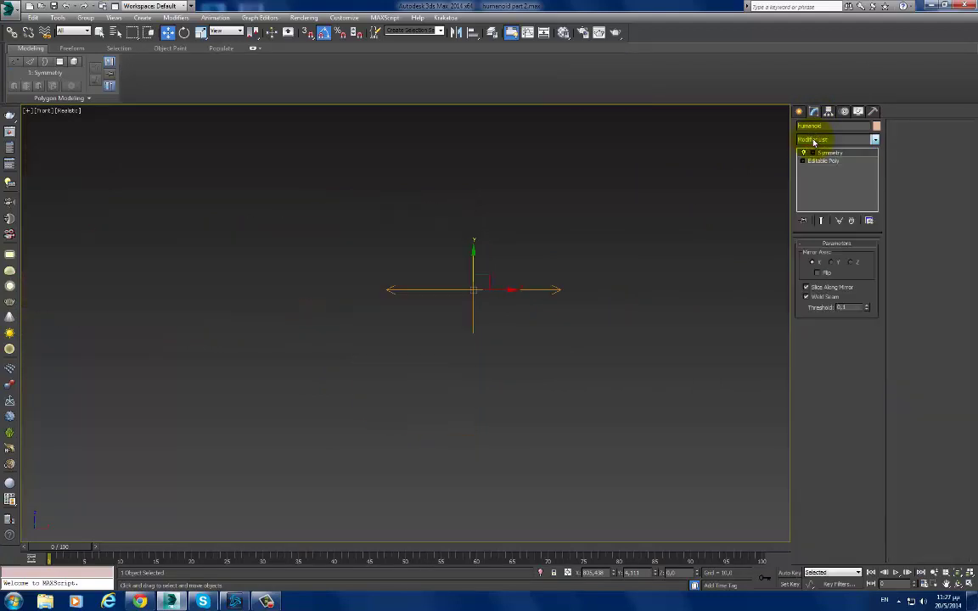
pyautogui.click(825, 273)
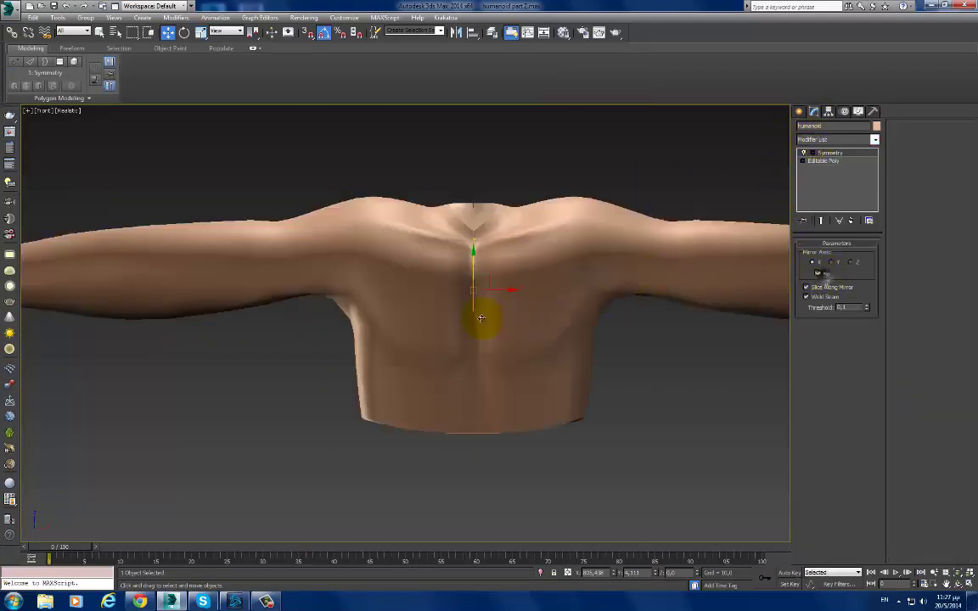
pyautogui.moveTo(480, 317); pyautogui.dragTo(463, 338, button='middle')
pyautogui.click(469, 259)
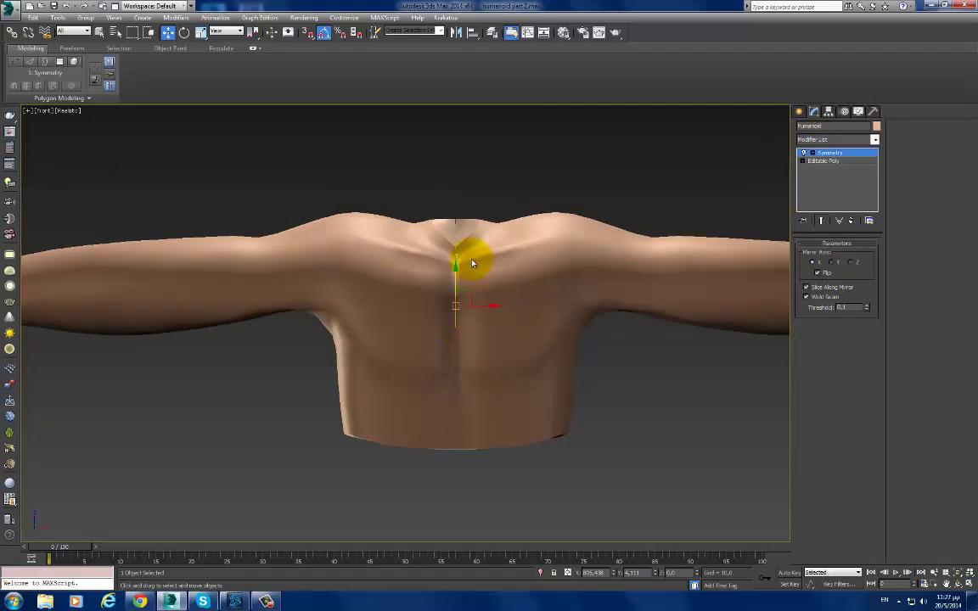
# Step: Return to Editable Poly vertex editing with Show End Result turned on
pyautogui.click(820, 161)
pyautogui.press('1')
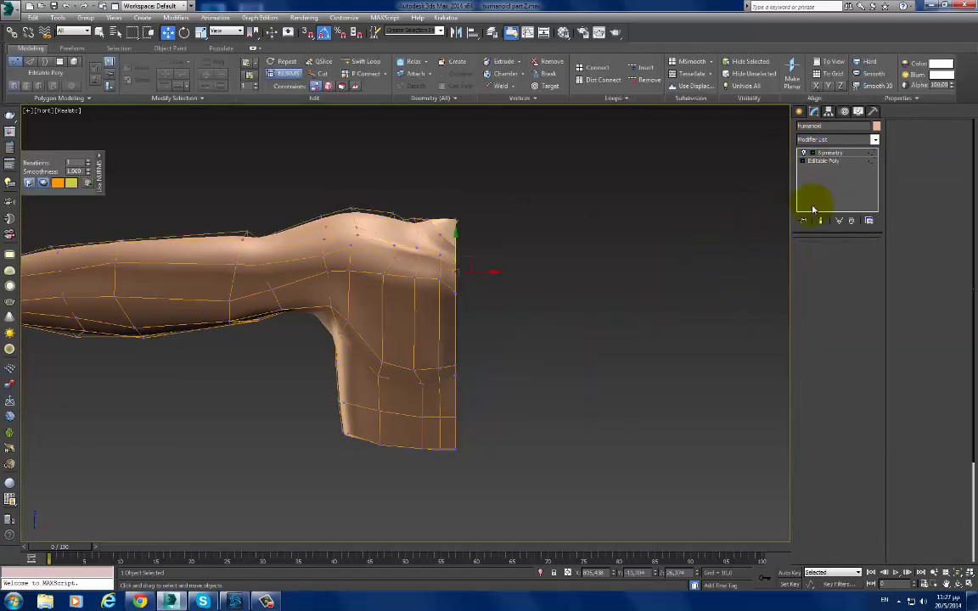
pyautogui.click(821, 220)
pyautogui.scroll(2, 446, 219)
pyautogui.scroll(2, 443, 214)
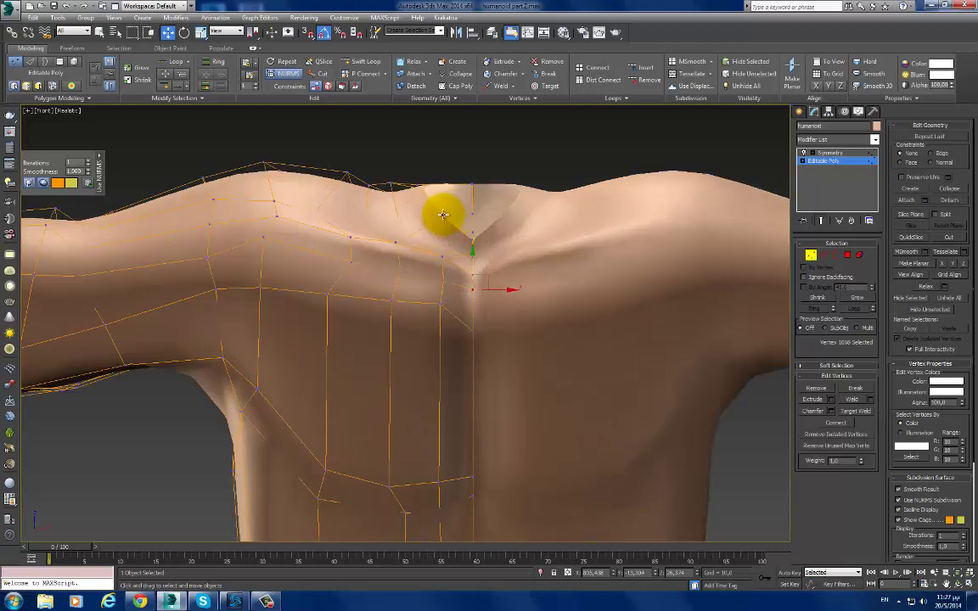
# Step: Pull the neck-base vertex down-left and nudge collarbone vertices toward the shoulder
pyautogui.moveTo(455, 202); pyautogui.dragTo(404, 238)
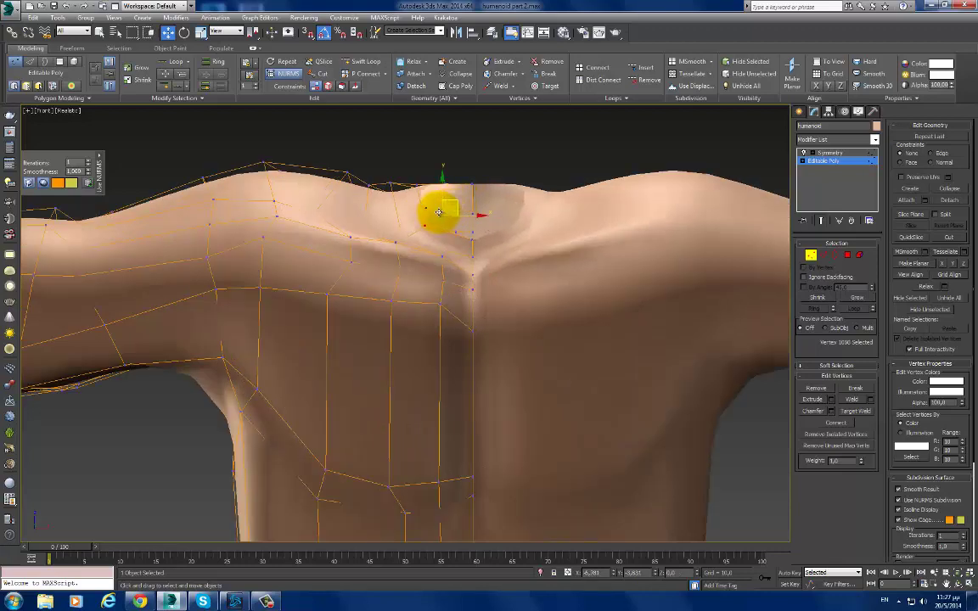
pyautogui.click(404, 242)
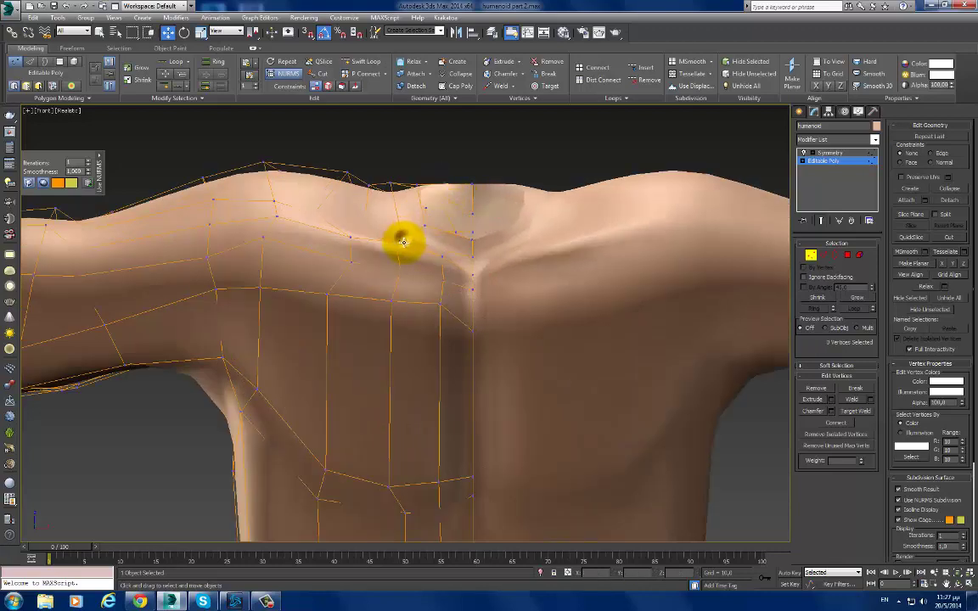
pyautogui.click(404, 242)
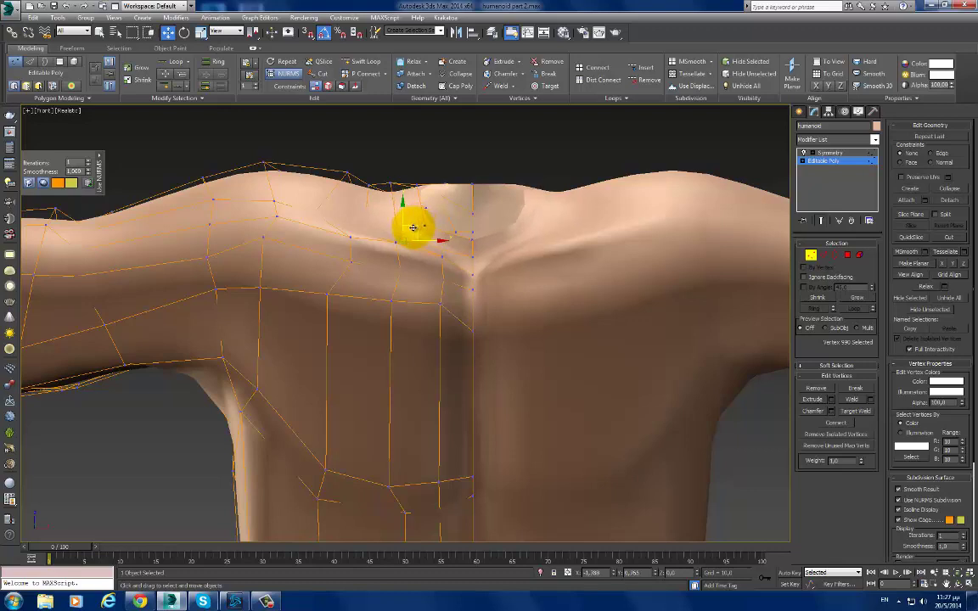
pyautogui.moveTo(413, 228); pyautogui.dragTo(395, 186)
pyautogui.click(420, 176)
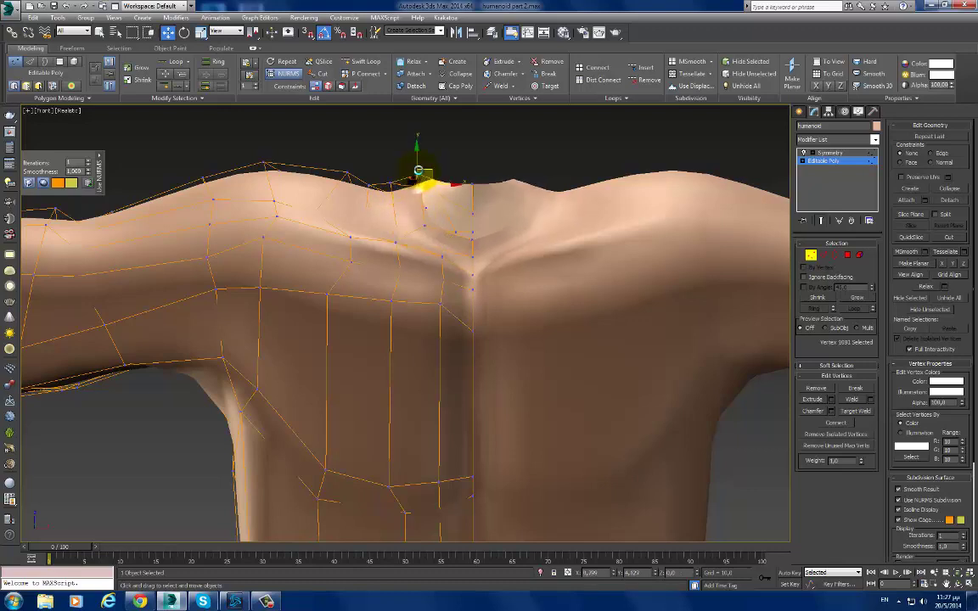
pyautogui.click(391, 183)
pyautogui.click(371, 179)
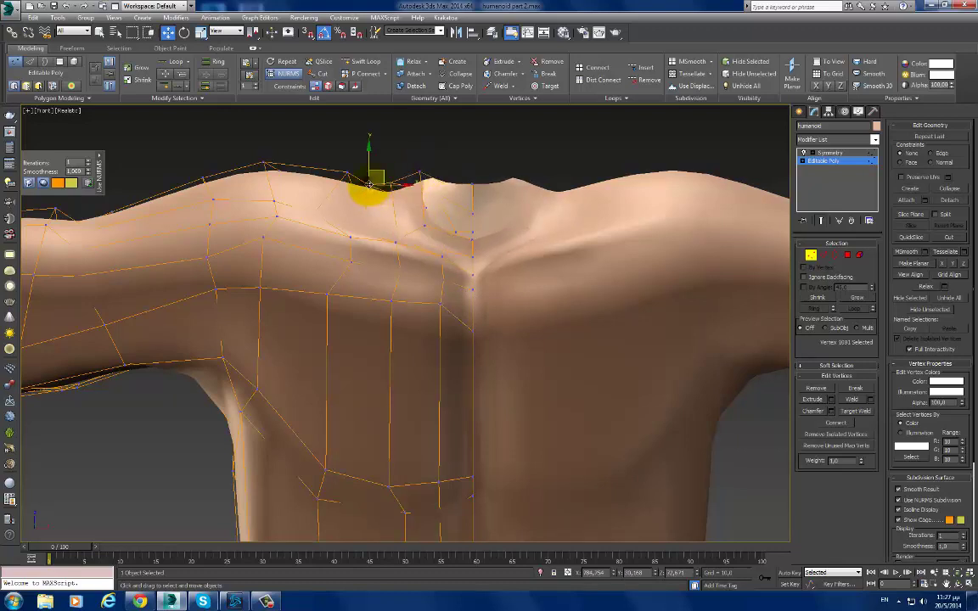
pyautogui.click(444, 246)
pyautogui.moveTo(447, 244); pyautogui.dragTo(392, 246)
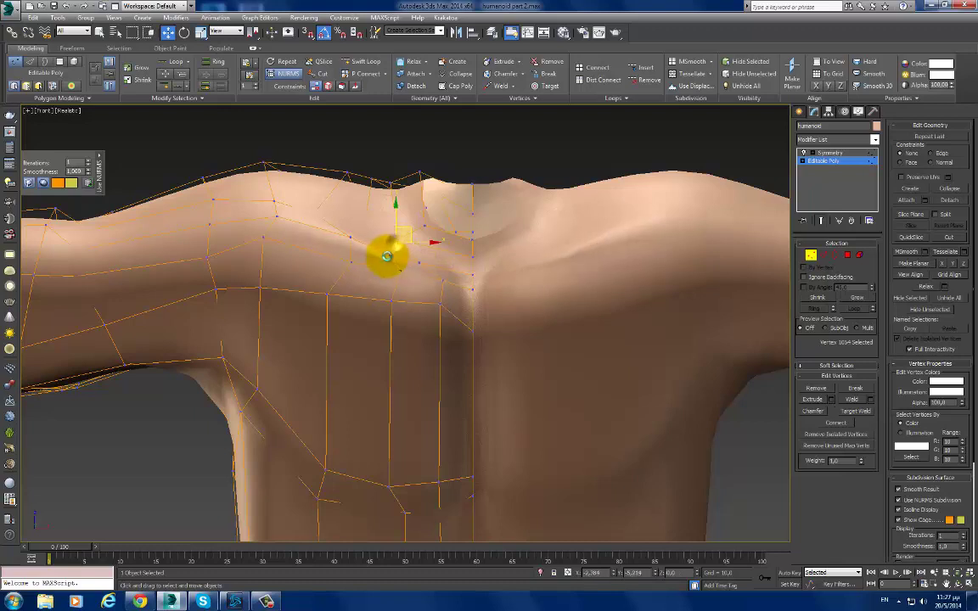
# Step: Adjust the remaining collarbone and upper-shoulder vertices, nudging one slightly down-left
pyautogui.click(347, 240)
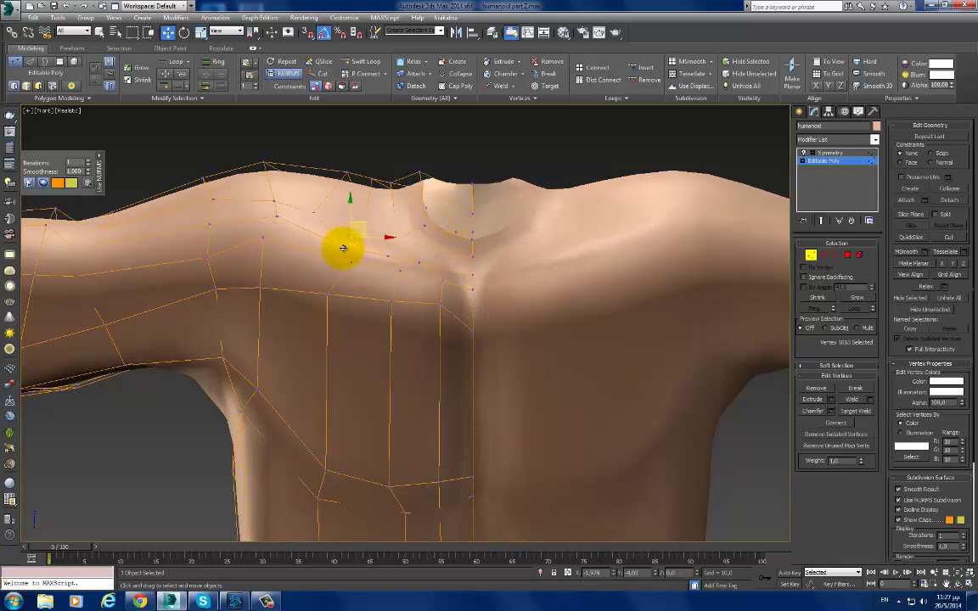
pyautogui.moveTo(343, 245); pyautogui.dragTo(338, 252)
pyautogui.click(273, 215)
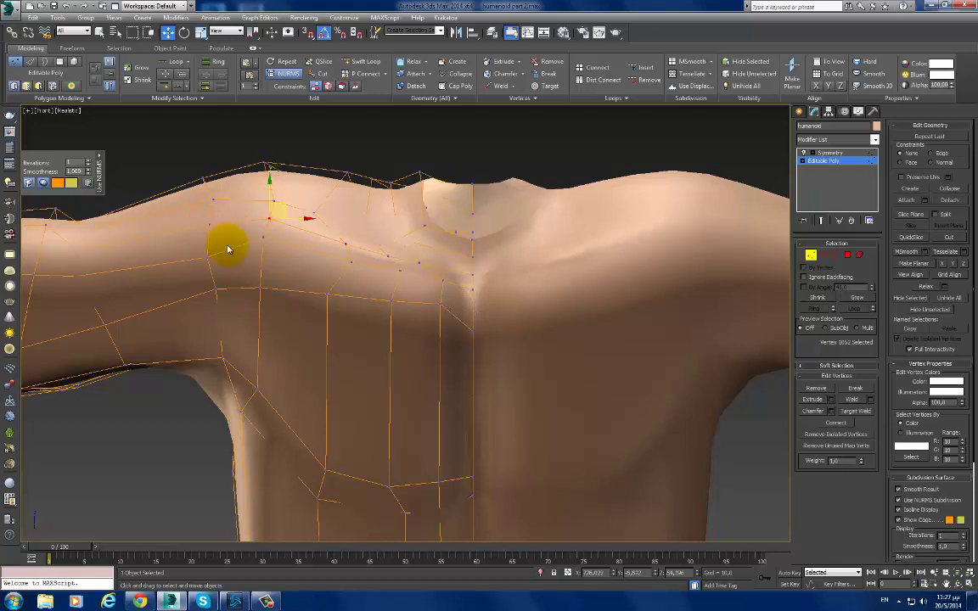
pyautogui.moveTo(325, 262); pyautogui.dragTo(356, 241, button='middle')
pyautogui.click(301, 211)
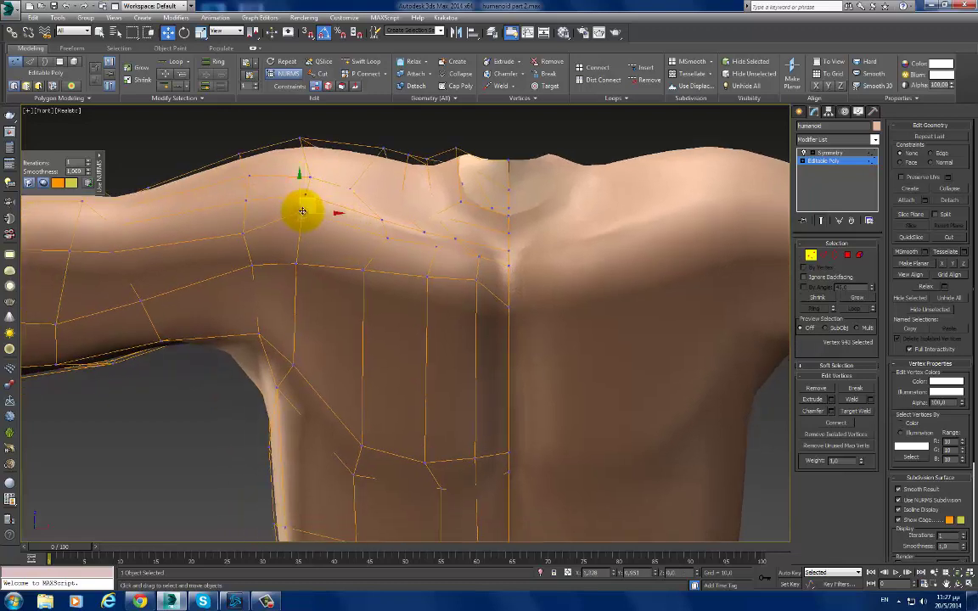
pyautogui.click(378, 235)
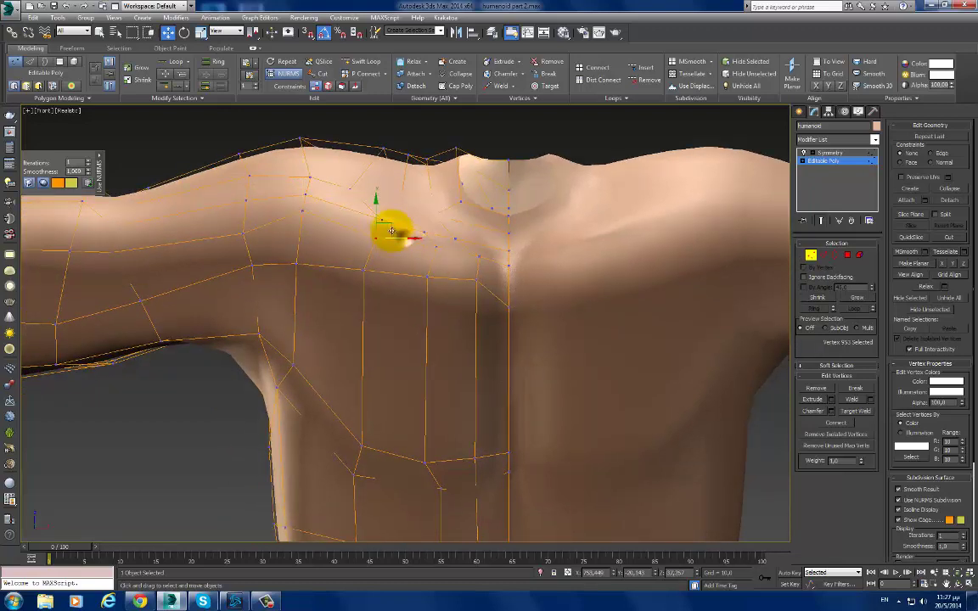
pyautogui.moveTo(404, 280)
pyautogui.keyDown('alt'); pyautogui.mouseDown(button='middle')
pyautogui.moveTo(471, 312)
pyautogui.moveTo(424, 235)
pyautogui.moveTo(469, 306)
pyautogui.moveTo(495, 291)
pyautogui.mouseUp(button='middle'); pyautogui.keyUp('alt')
pyautogui.click(465, 276)
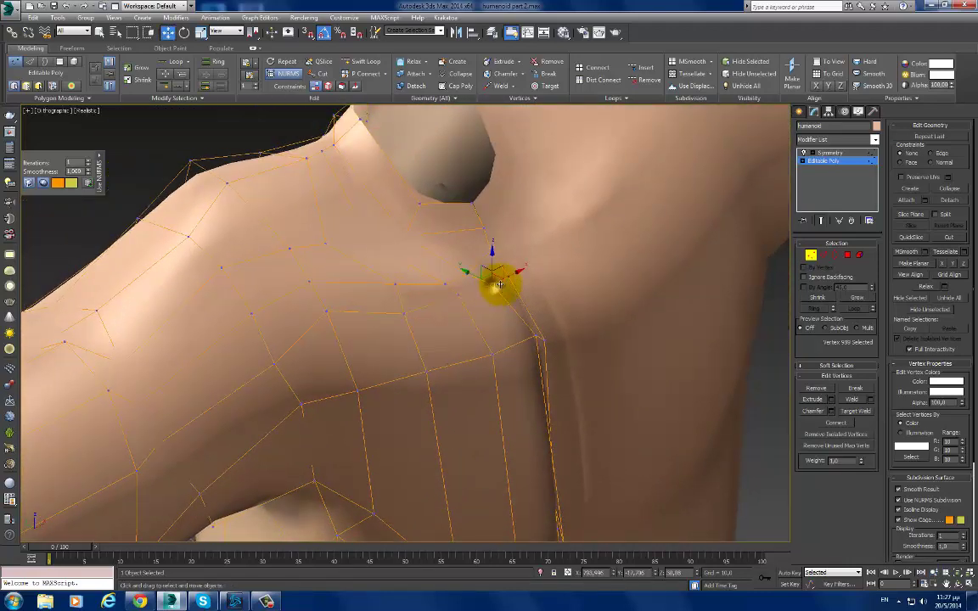
pyautogui.click(450, 284)
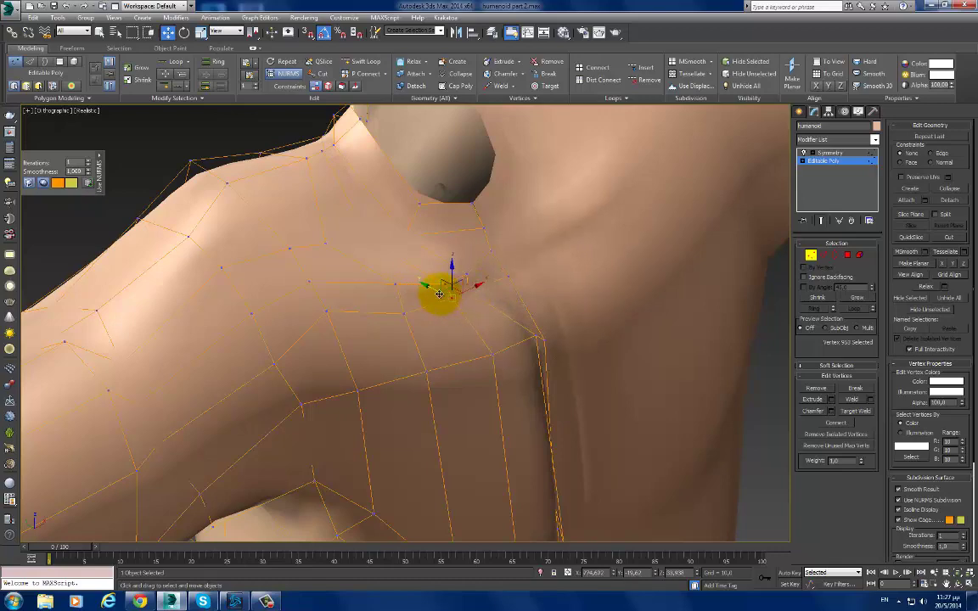
pyautogui.moveTo(428, 287)
pyautogui.keyDown('alt'); pyautogui.mouseDown(button='middle')
pyautogui.moveTo(481, 323)
pyautogui.moveTo(438, 290)
pyautogui.moveTo(430, 314)
pyautogui.mouseUp(button='middle'); pyautogui.keyUp('alt')
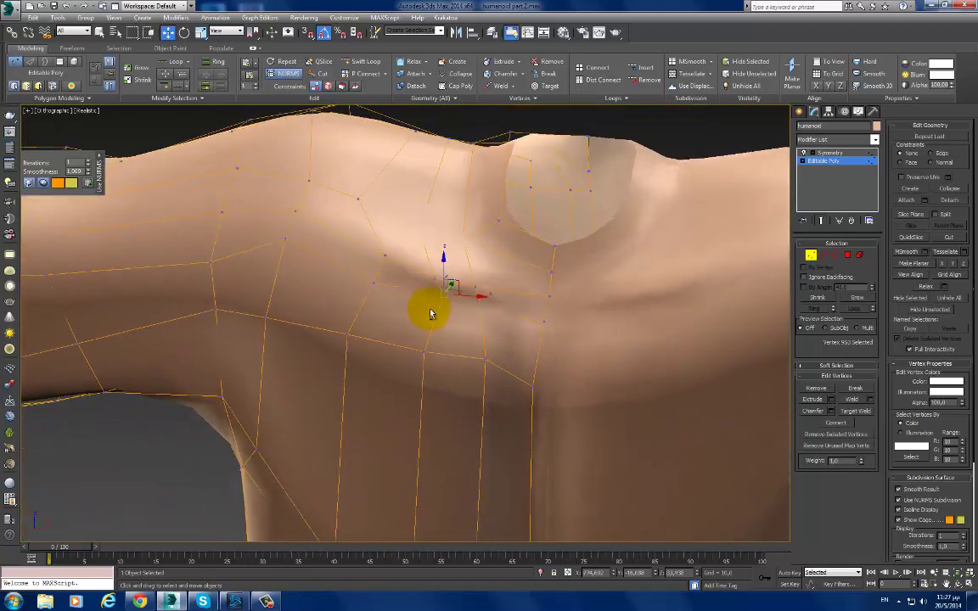
# Step: Select vertices near the neck, upper chest and front of the armpit
pyautogui.click(550, 286)
pyautogui.moveTo(551, 286)
pyautogui.keyDown('alt'); pyautogui.mouseDown(button='middle')
pyautogui.moveTo(546, 338)
pyautogui.moveTo(533, 336)
pyautogui.moveTo(581, 316)
pyautogui.moveTo(557, 341)
pyautogui.moveTo(510, 349)
pyautogui.moveTo(524, 371)
pyautogui.moveTo(517, 339)
pyautogui.moveTo(515, 349)
pyautogui.mouseUp(button='middle'); pyautogui.keyUp('alt')
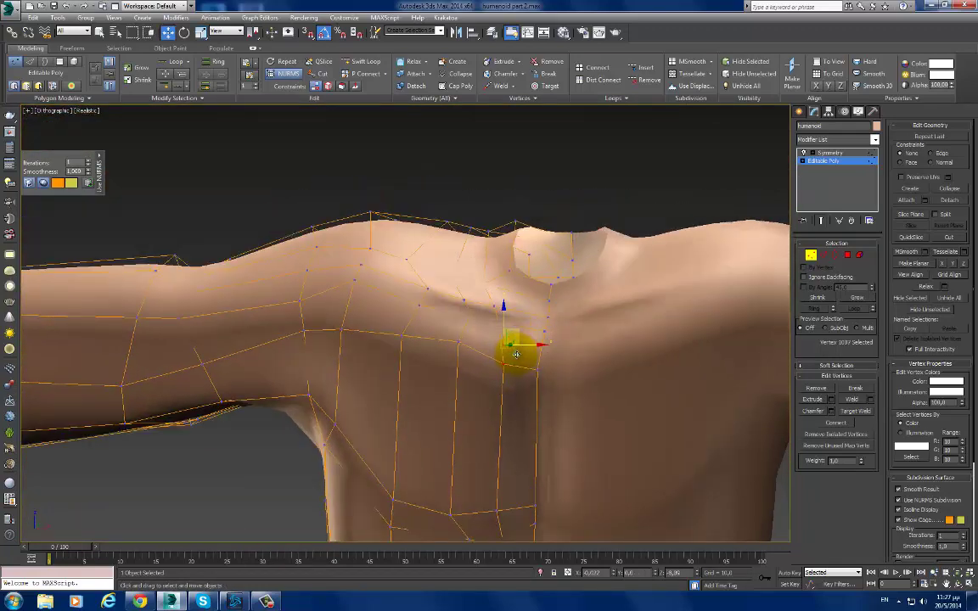
pyautogui.click(534, 363)
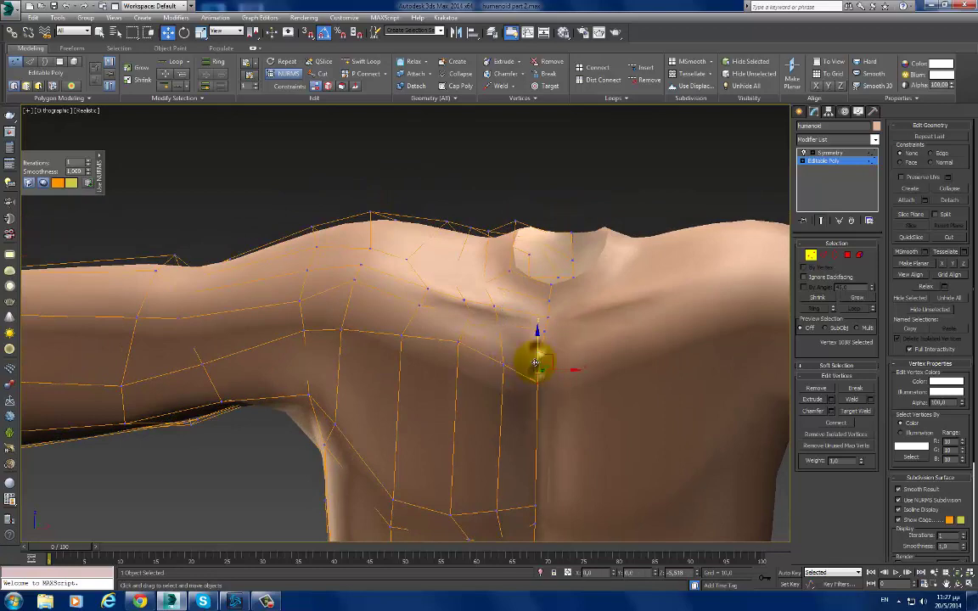
pyautogui.keyDown('alt'); pyautogui.moveTo(528, 357); pyautogui.dragTo(466, 334, button='middle'); pyautogui.keyUp('alt')
pyautogui.click(472, 331)
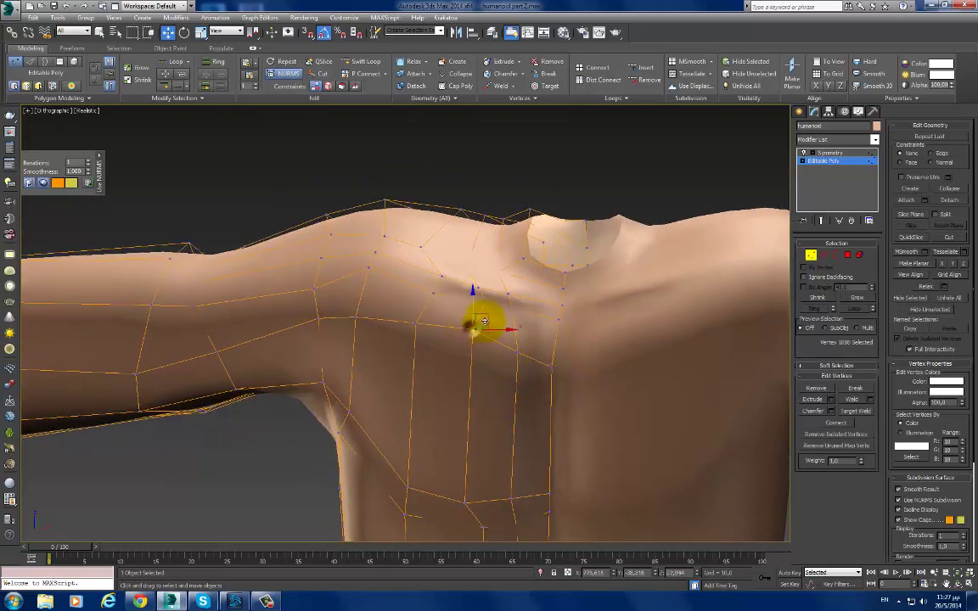
pyautogui.scroll(-4, 475, 338)
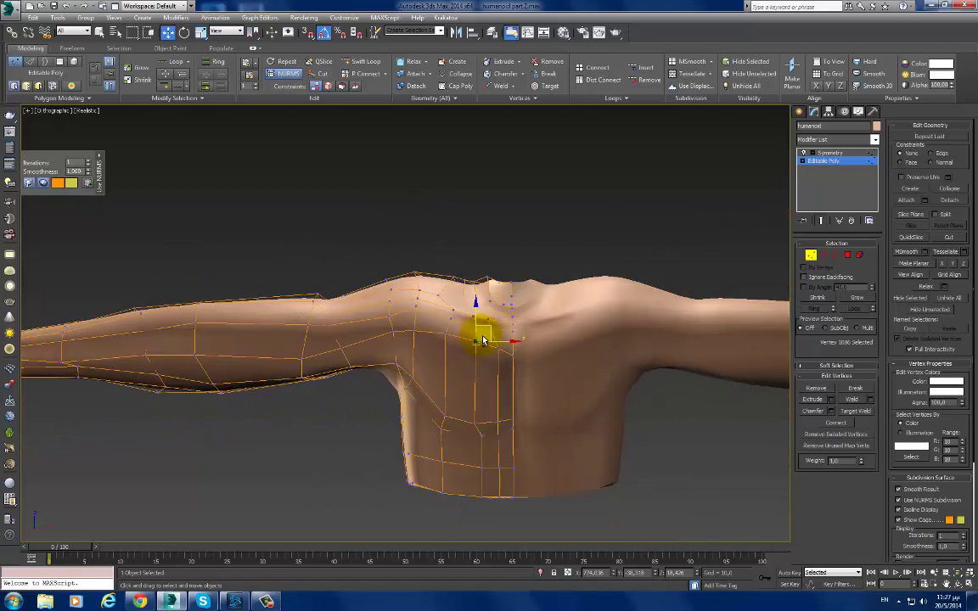
pyautogui.scroll(2, 414, 290)
pyautogui.scroll(2, 416, 310)
pyautogui.scroll(-2, 423, 305)
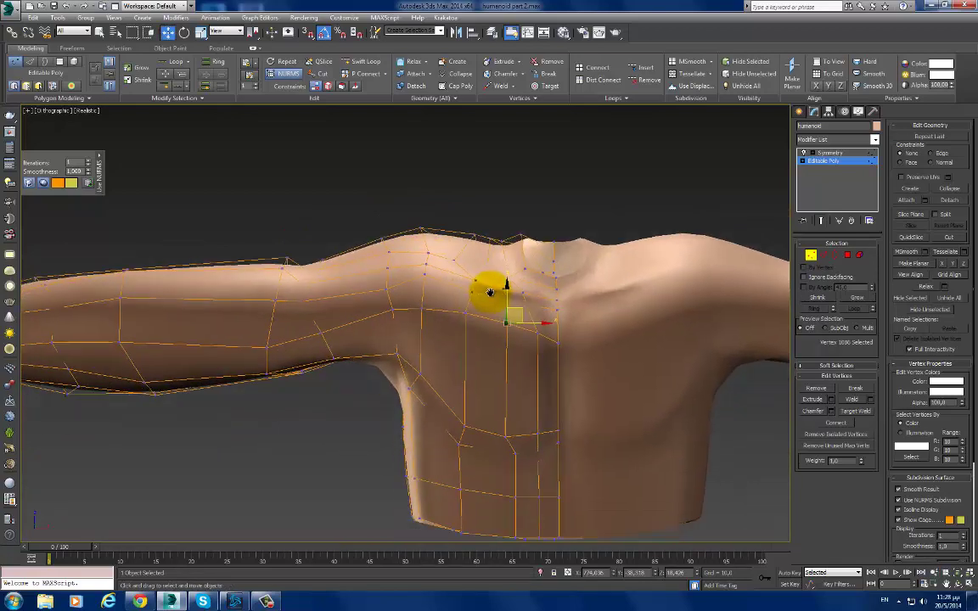
pyautogui.scroll(-2, 489, 291)
pyautogui.scroll(-1, 528, 343)
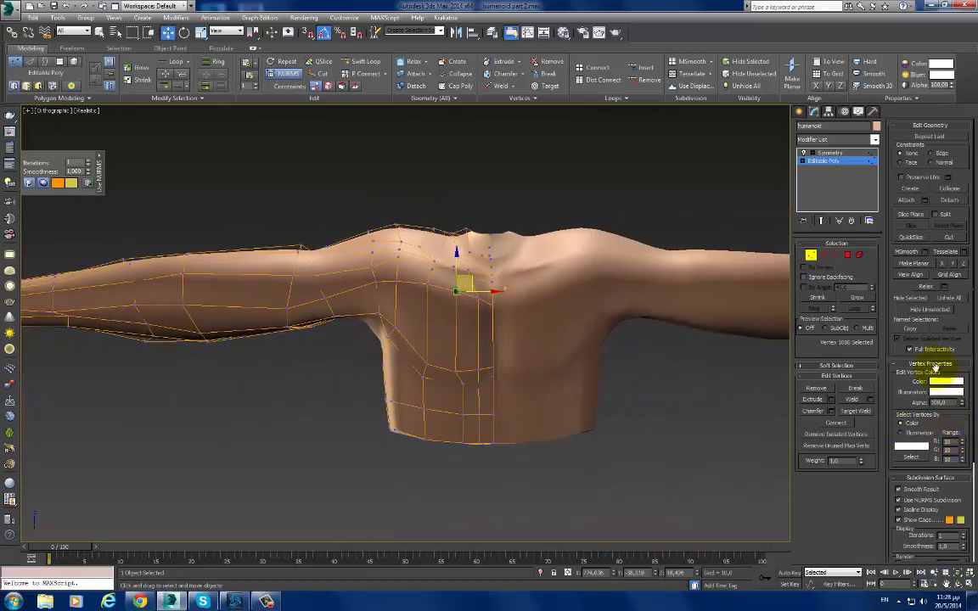
# Step: Raise the subdivision surface Iterations from 1 to 2 and orbit to the upper chest
pyautogui.click(933, 364)
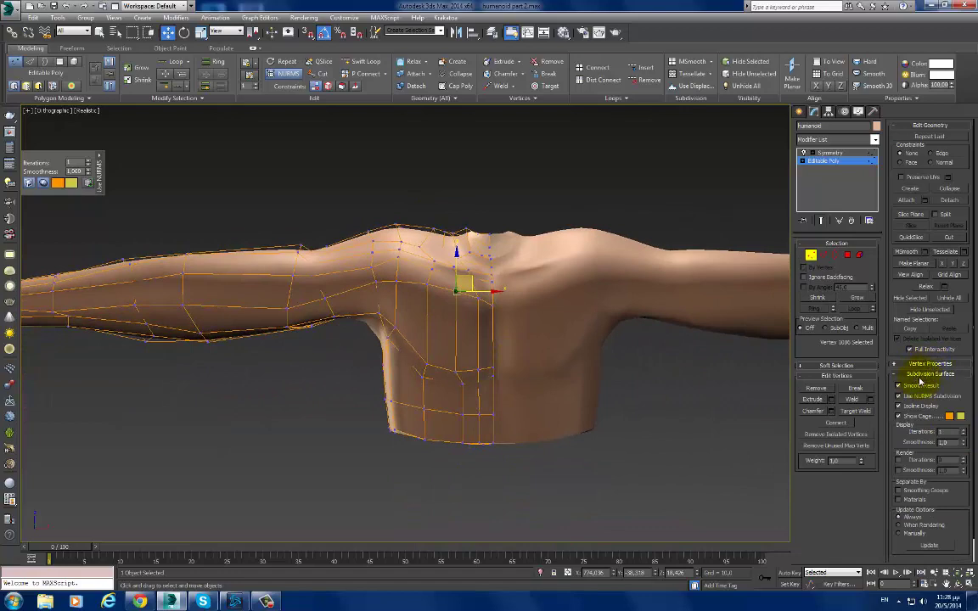
pyautogui.click(962, 430)
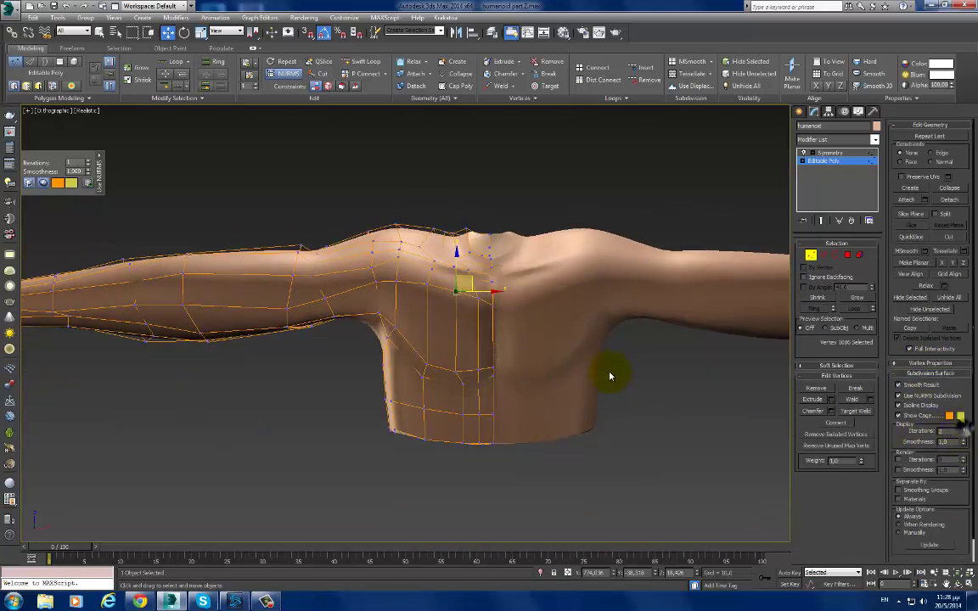
pyautogui.moveTo(611, 375)
pyautogui.keyDown('alt'); pyautogui.mouseDown(button='middle')
pyautogui.moveTo(677, 392)
pyautogui.moveTo(617, 387)
pyautogui.mouseUp(button='middle'); pyautogui.keyUp('alt')
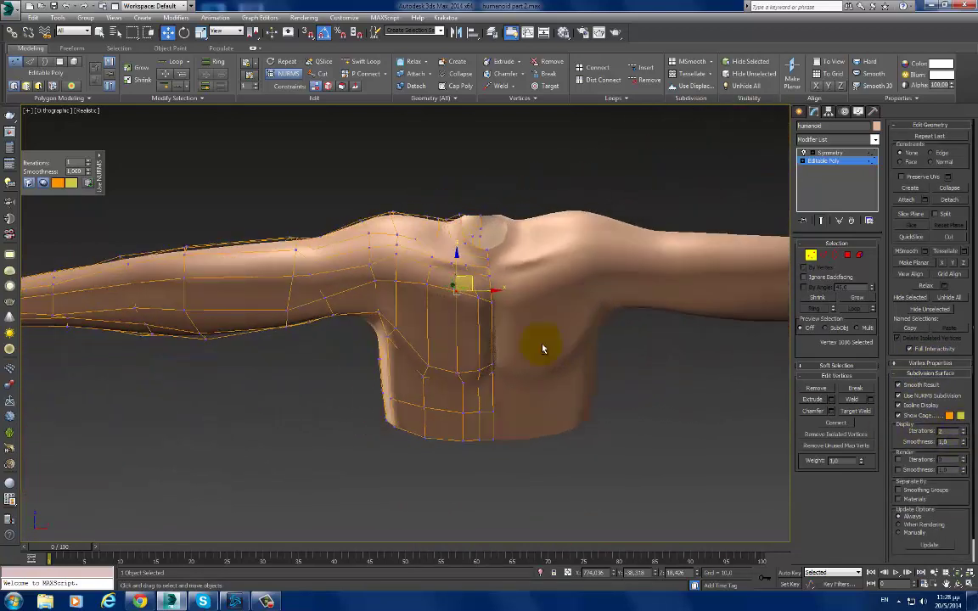
pyautogui.scroll(2, 461, 252)
pyautogui.moveTo(461, 252)
pyautogui.keyDown('alt'); pyautogui.mouseDown(button='middle')
pyautogui.moveTo(562, 280)
pyautogui.moveTo(633, 262)
pyautogui.moveTo(556, 302)
pyautogui.mouseUp(button='middle'); pyautogui.keyUp('alt')
pyautogui.scroll(2, 509, 348)
pyautogui.scroll(-3, 509, 348)
pyautogui.press('w')
pyautogui.press('1')
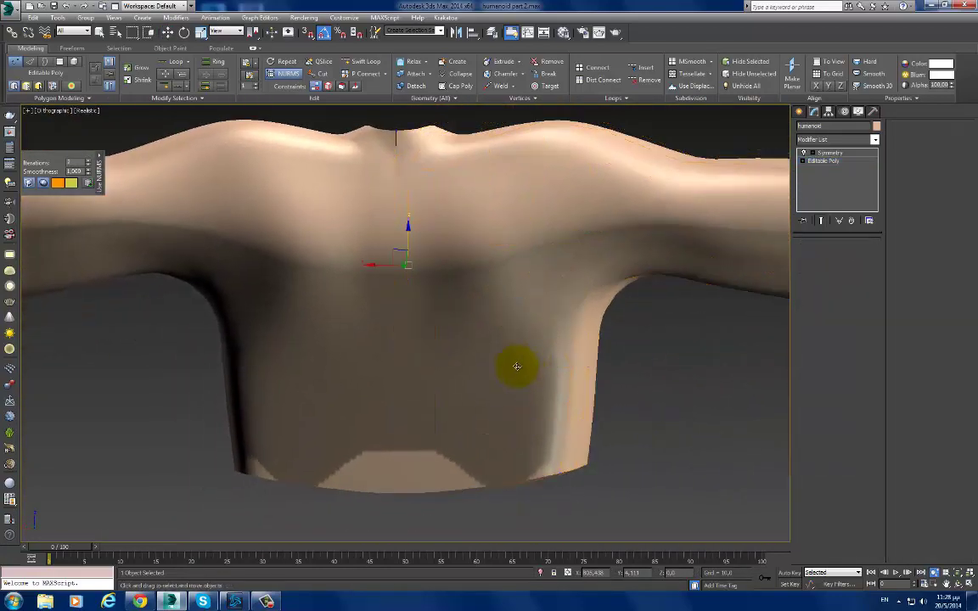
pyautogui.press('1')
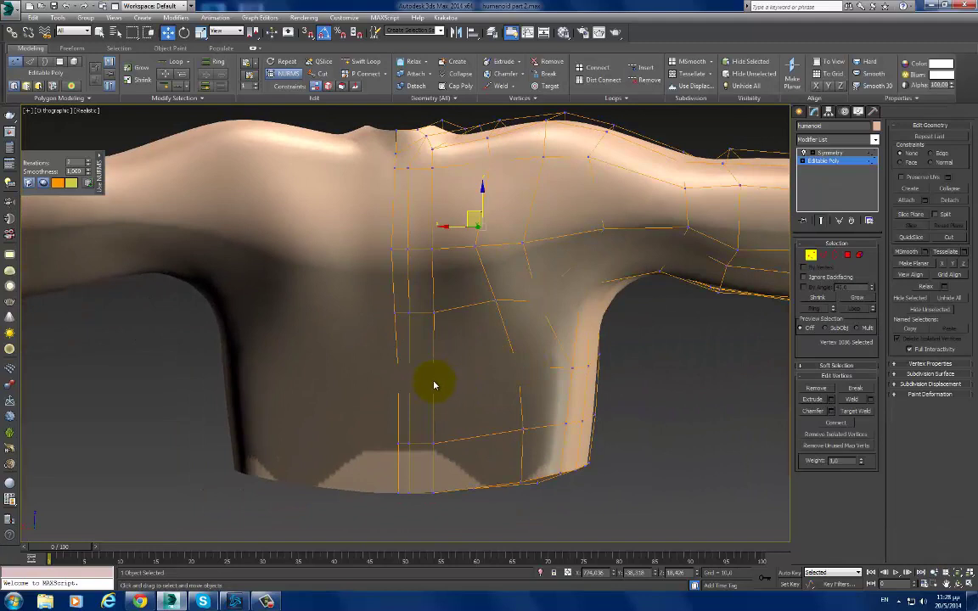
pyautogui.keyDown('alt'); pyautogui.moveTo(431, 305); pyautogui.dragTo(415, 316, button='middle'); pyautogui.keyUp('alt')
# Step: Push the two centre-chest edges inward to form a chest groove
pyautogui.press('2')
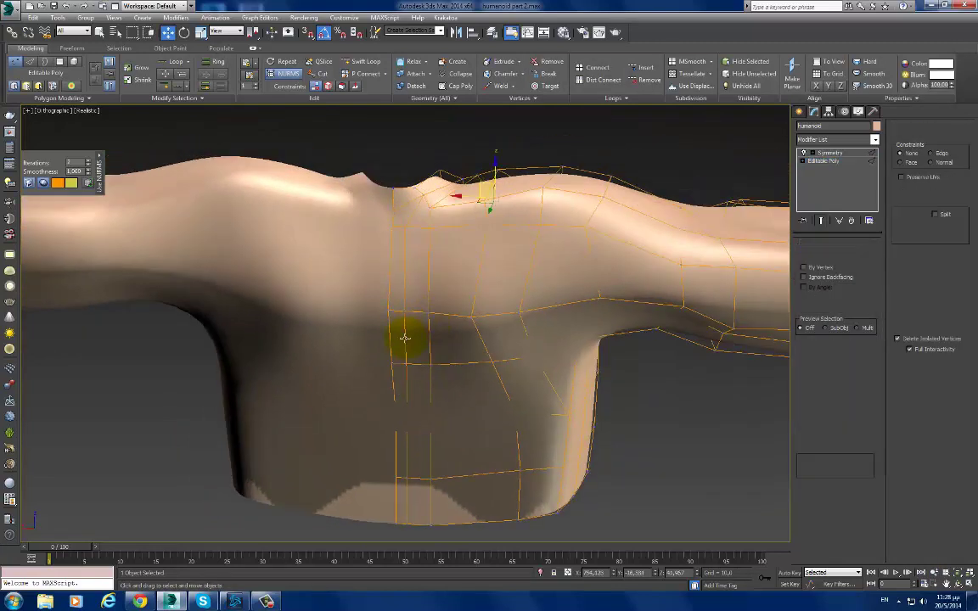
pyautogui.keyDown('ctrl'); pyautogui.click(406, 320); pyautogui.keyUp('ctrl')
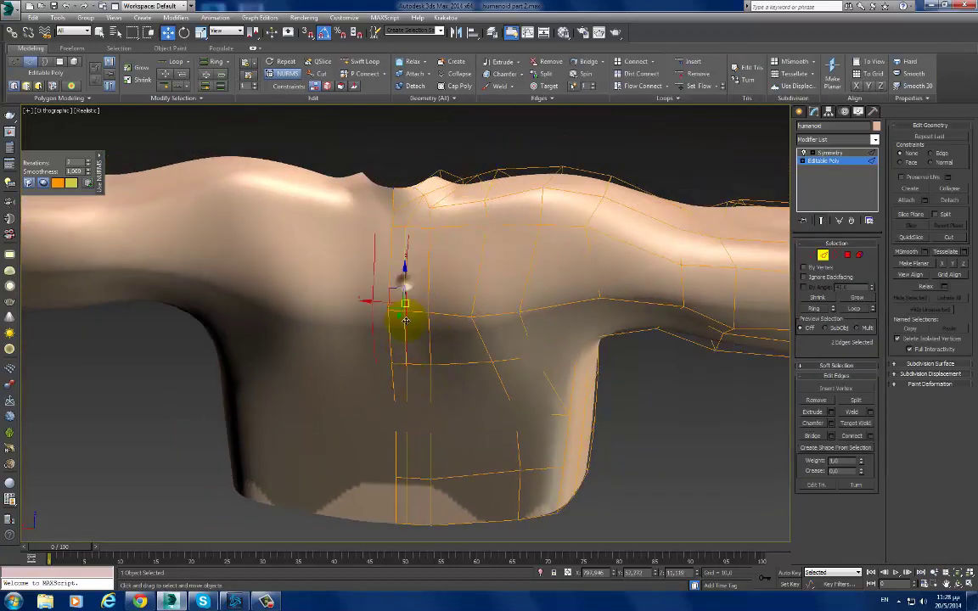
pyautogui.moveTo(399, 319); pyautogui.dragTo(397, 318)
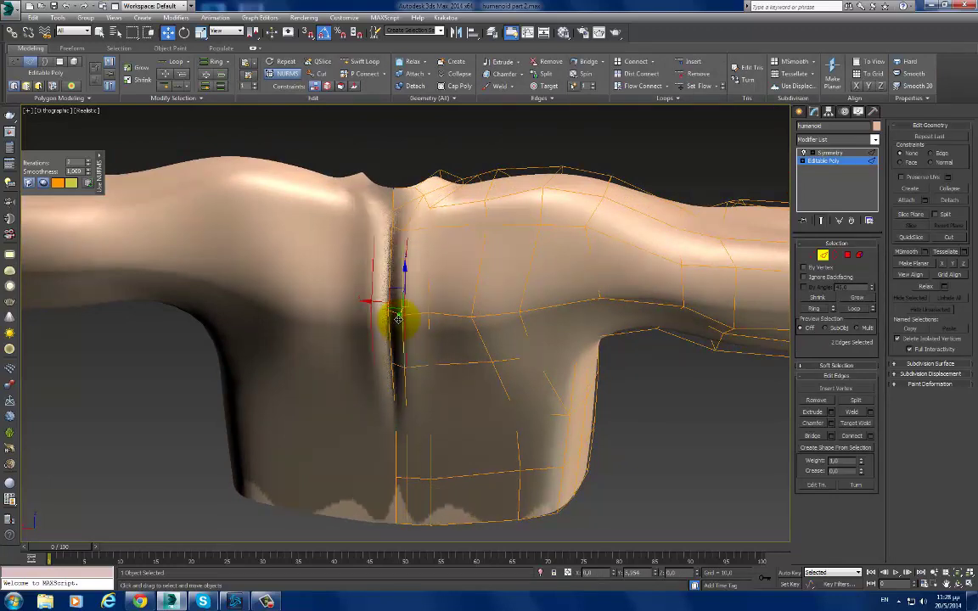
# Step: Shift the neck-notch vertex up and to the right to reshape the notch
pyautogui.press('1')
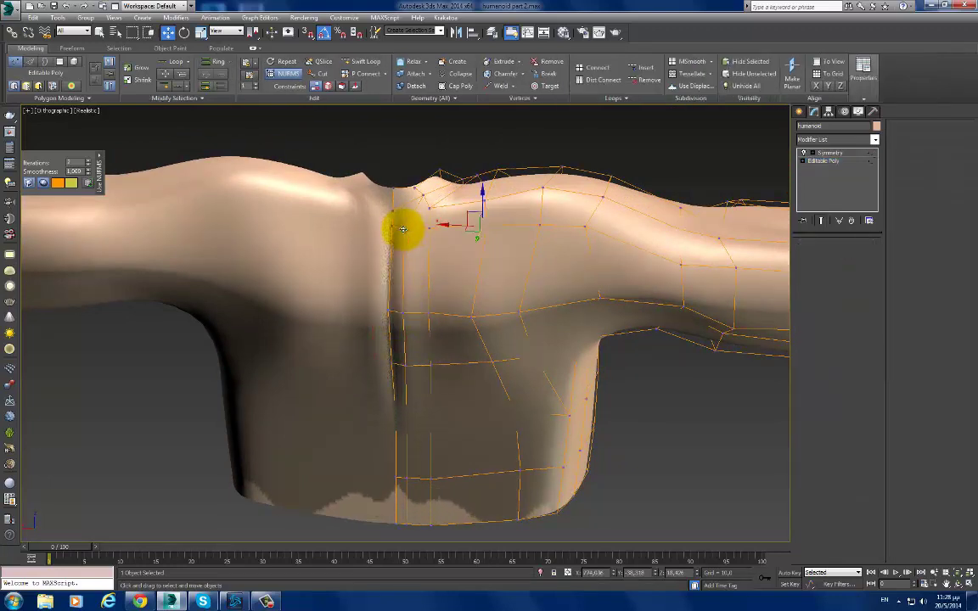
pyautogui.click(398, 218)
pyautogui.moveTo(405, 212)
pyautogui.mouseDown()
pyautogui.moveTo(424, 214)
pyautogui.moveTo(439, 191)
pyautogui.mouseUp()
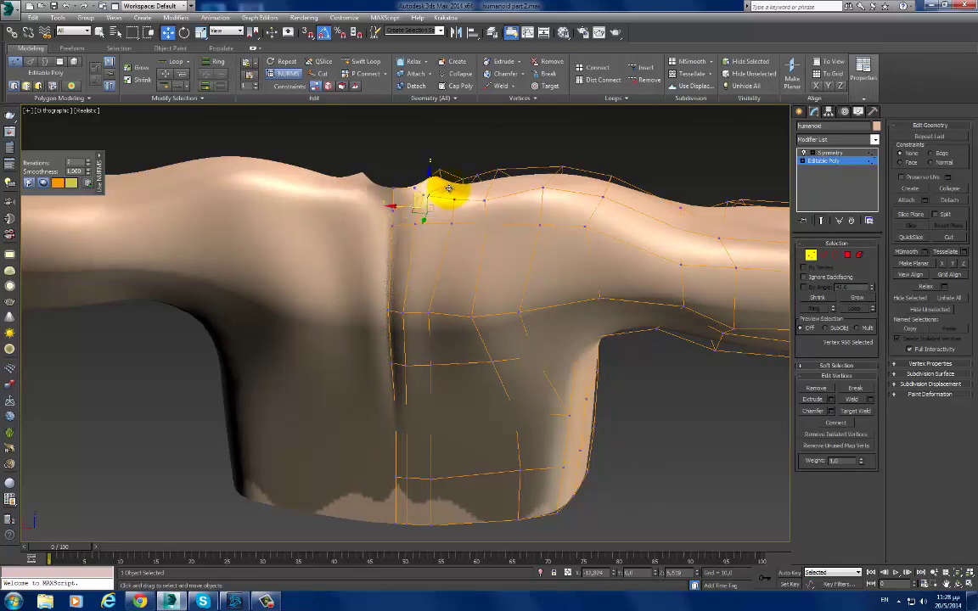
pyautogui.keyDown('alt'); pyautogui.moveTo(444, 208); pyautogui.dragTo(441, 230, button='middle'); pyautogui.keyUp('alt')
# Step: Nudge an edge near the shoulder slightly right, checking both shoulders are level
pyautogui.press('2')
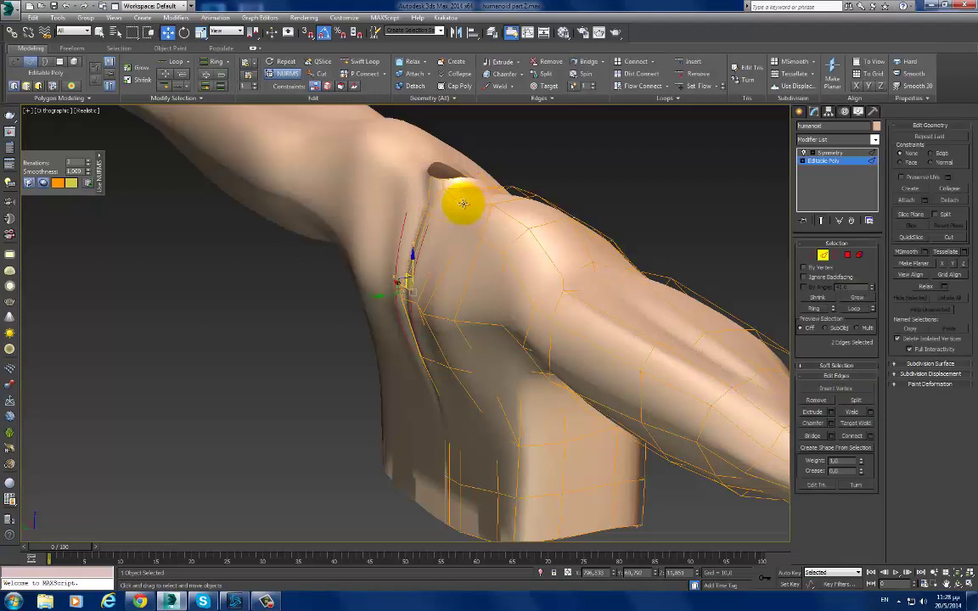
pyautogui.click(443, 207)
pyautogui.moveTo(442, 204); pyautogui.dragTo(447, 203)
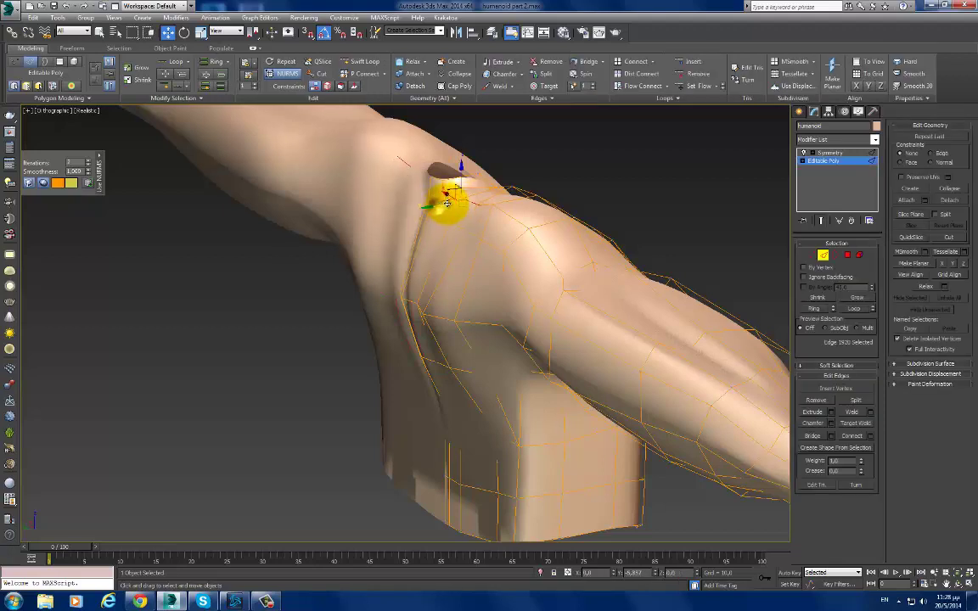
pyautogui.moveTo(447, 202)
pyautogui.keyDown('alt'); pyautogui.mouseDown(button='middle')
pyautogui.moveTo(485, 294)
pyautogui.moveTo(487, 367)
pyautogui.mouseUp(button='middle'); pyautogui.keyUp('alt')
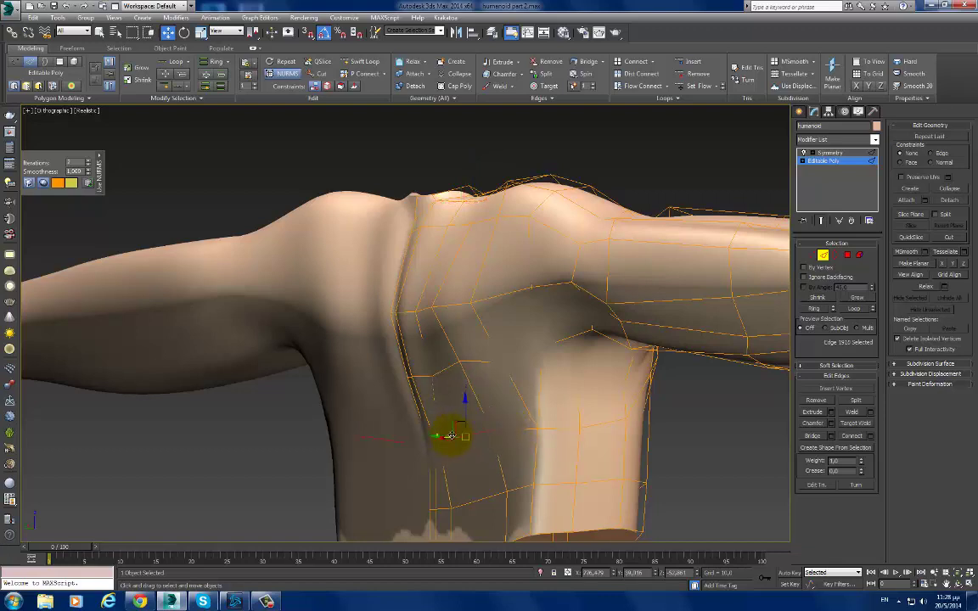
pyautogui.moveTo(451, 436)
pyautogui.keyDown('alt'); pyautogui.mouseDown(button='middle')
pyautogui.moveTo(428, 421)
pyautogui.moveTo(465, 462)
pyautogui.mouseUp(button='middle'); pyautogui.keyUp('alt')
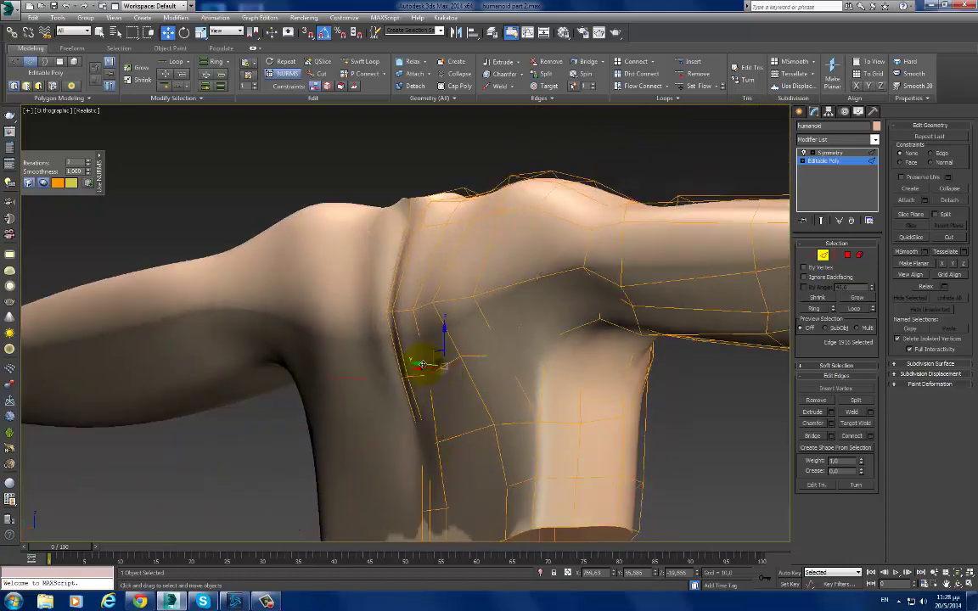
pyautogui.moveTo(408, 356)
pyautogui.keyDown('alt'); pyautogui.mouseDown(button='middle')
pyautogui.moveTo(501, 401)
pyautogui.moveTo(526, 398)
pyautogui.mouseUp(button='middle'); pyautogui.keyUp('alt')
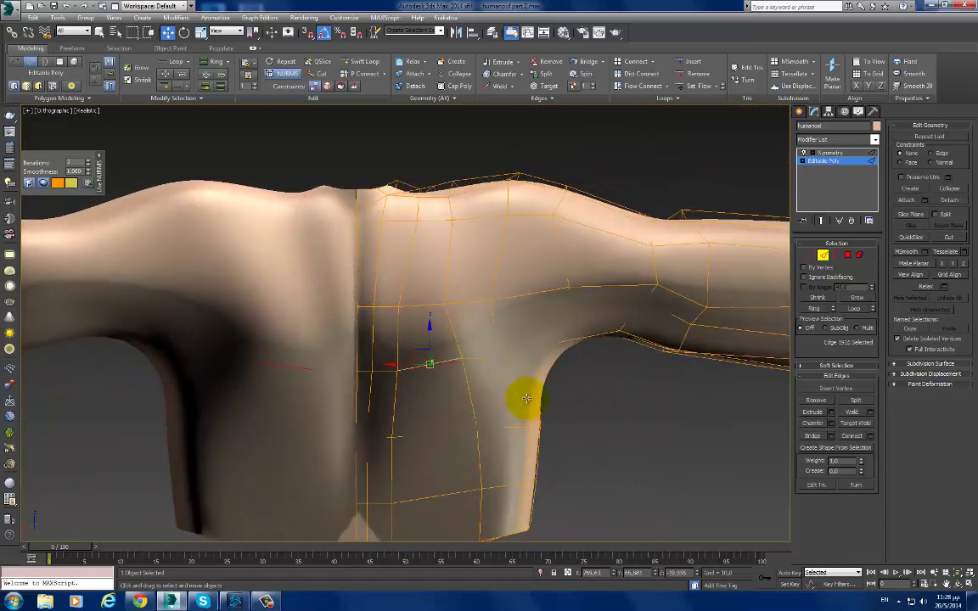
# Step: Select vertices at the chest side and lower on the torso side
pyautogui.press('1')
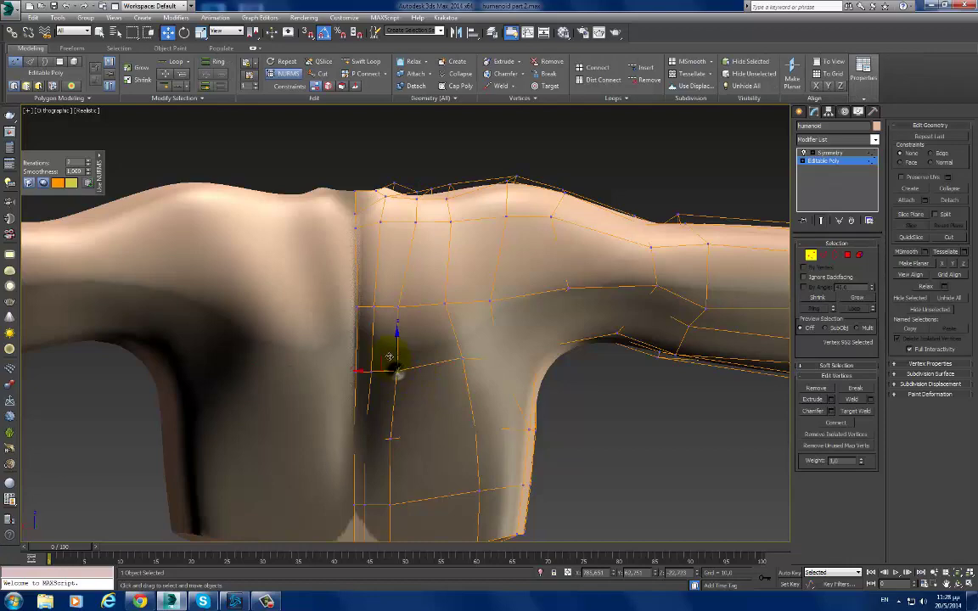
pyautogui.moveTo(393, 371)
pyautogui.keyDown('alt'); pyautogui.mouseDown(button='middle')
pyautogui.moveTo(485, 306)
pyautogui.moveTo(480, 343)
pyautogui.moveTo(509, 284)
pyautogui.moveTo(491, 404)
pyautogui.moveTo(497, 375)
pyautogui.mouseUp(button='middle'); pyautogui.keyUp('alt')
pyautogui.click(482, 302)
pyautogui.click(489, 374)
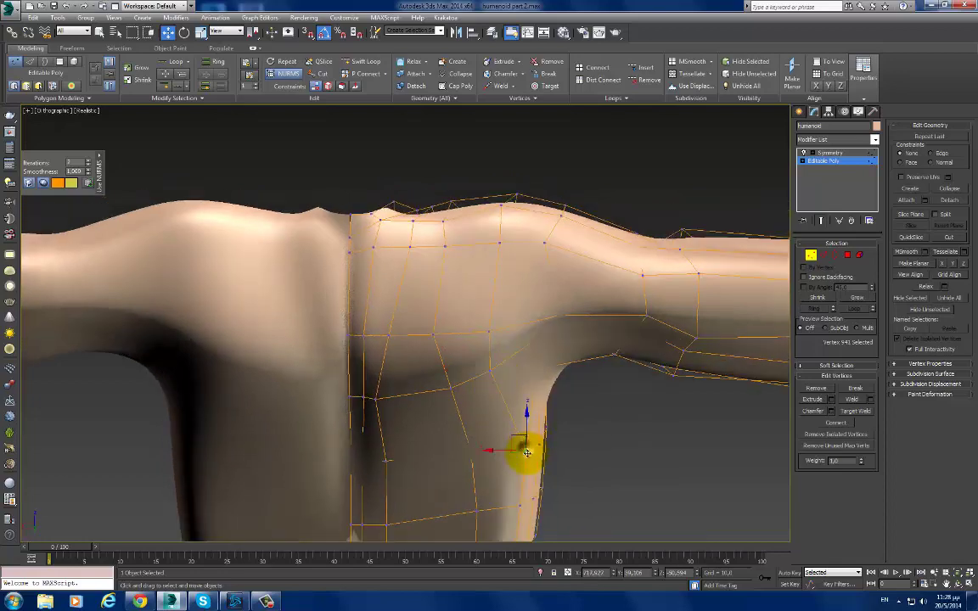
pyautogui.keyDown('alt'); pyautogui.moveTo(501, 413); pyautogui.dragTo(542, 333, button='middle'); pyautogui.keyUp('alt')
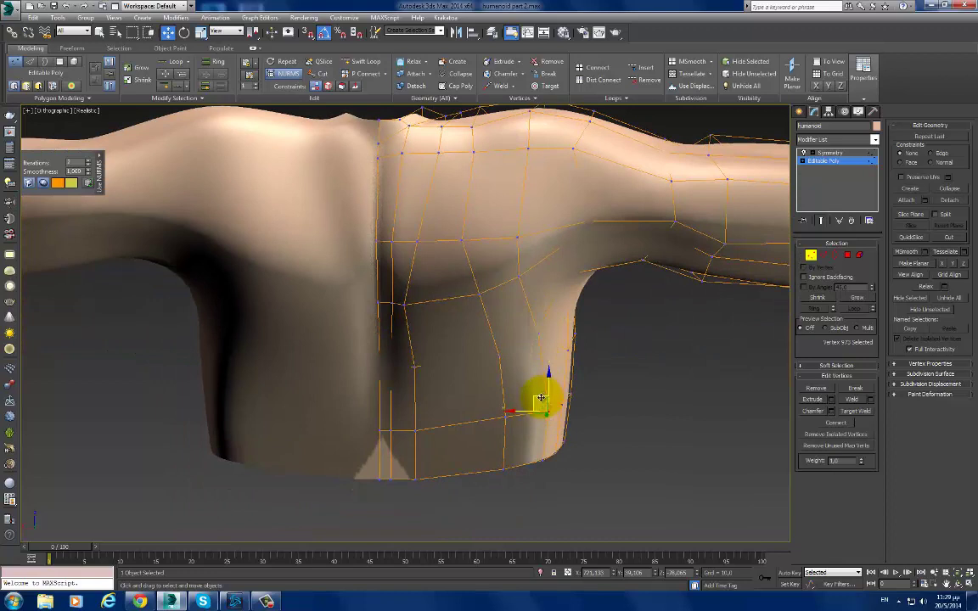
# Step: Move a lower-chest edge left and up to shape the pectoral
pyautogui.click(536, 395)
pyautogui.press('2')
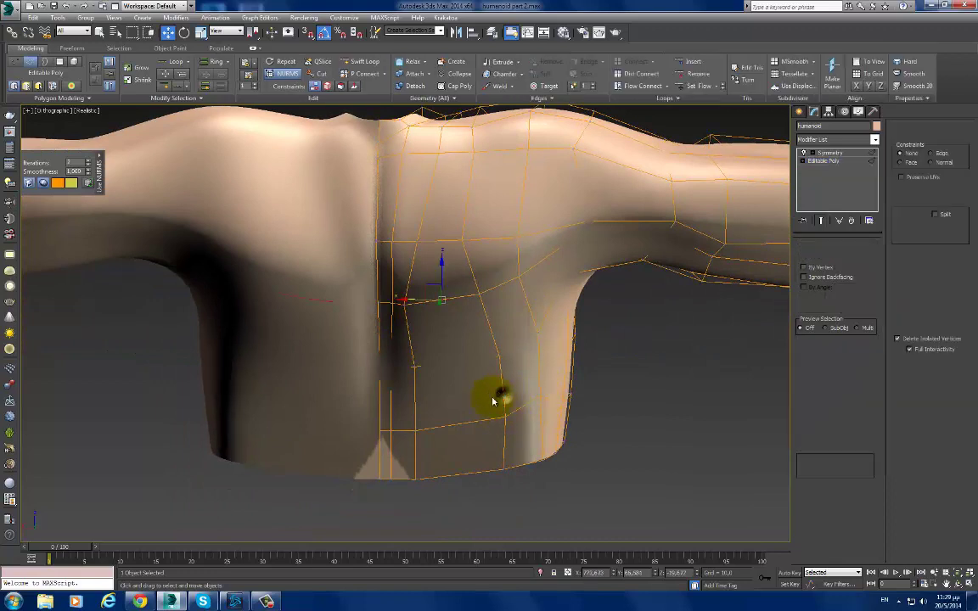
pyautogui.click(482, 396)
pyautogui.moveTo(467, 386); pyautogui.dragTo(453, 386)
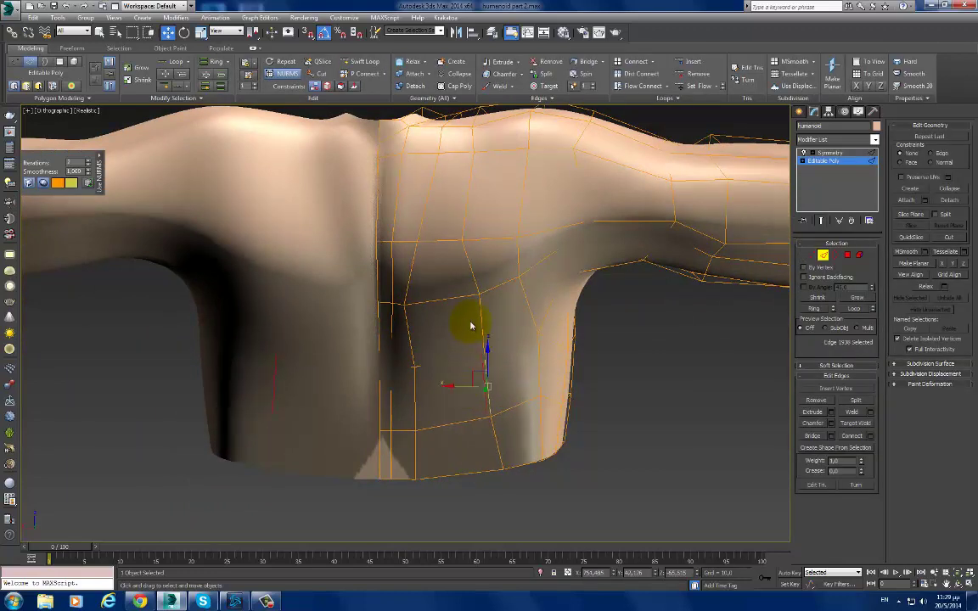
pyautogui.moveTo(450, 331); pyautogui.dragTo(451, 284)
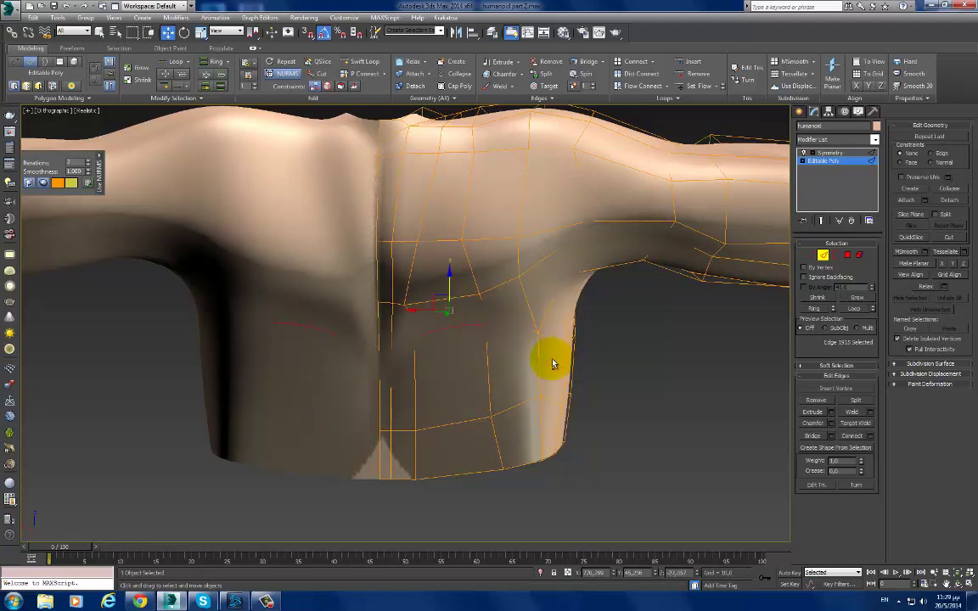
pyautogui.keyDown('alt'); pyautogui.moveTo(552, 357); pyautogui.dragTo(531, 365, button='middle'); pyautogui.keyUp('alt')
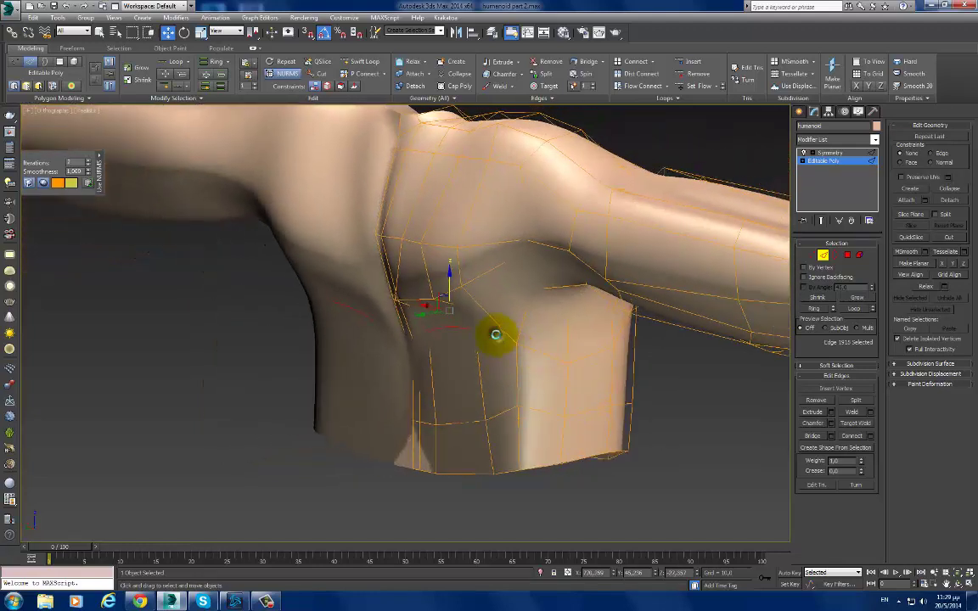
pyautogui.click(528, 345)
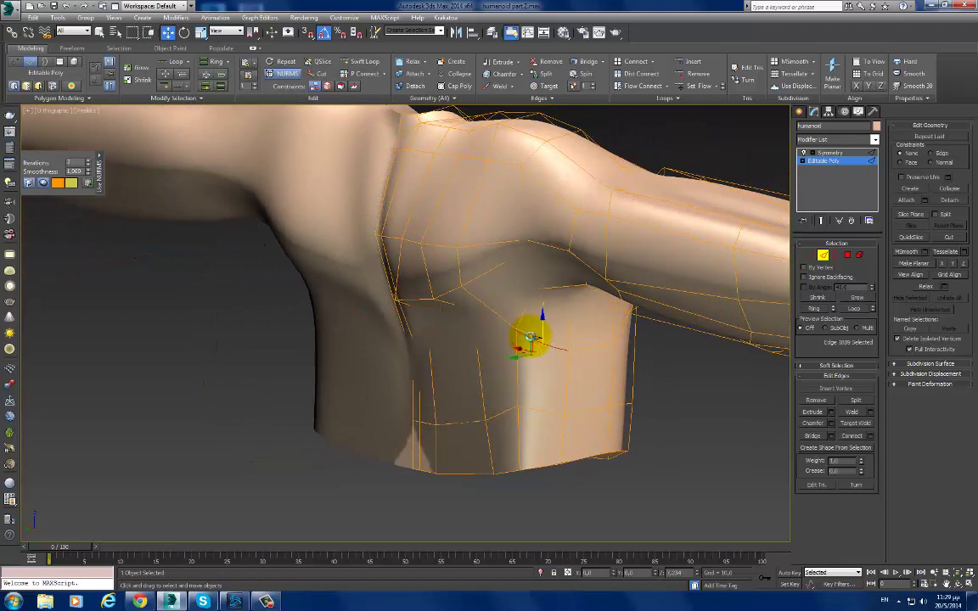
pyautogui.moveTo(529, 338)
pyautogui.keyDown('alt'); pyautogui.mouseDown(button='middle')
pyautogui.moveTo(557, 356)
pyautogui.moveTo(483, 302)
pyautogui.mouseUp(button='middle'); pyautogui.keyUp('alt')
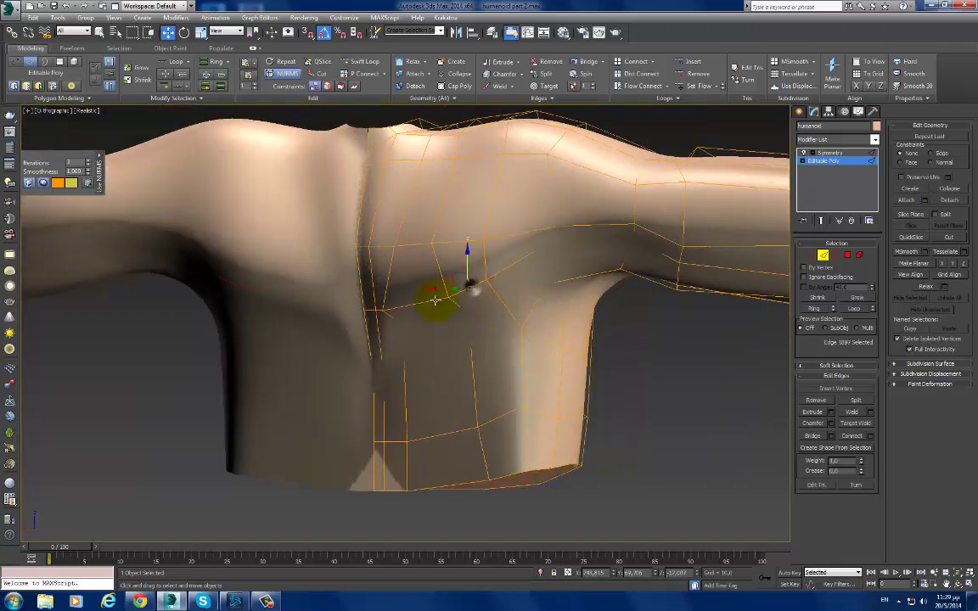
# Step: Refine the edge under the armpit
pyautogui.moveTo(436, 280)
pyautogui.keyDown('alt'); pyautogui.mouseDown(button='middle')
pyautogui.moveTo(466, 345)
pyautogui.moveTo(516, 350)
pyautogui.moveTo(392, 308)
pyautogui.mouseUp(button='middle'); pyautogui.keyUp('alt')
pyautogui.moveTo(361, 273)
pyautogui.keyDown('alt'); pyautogui.mouseDown(button='middle')
pyautogui.moveTo(375, 360)
pyautogui.moveTo(361, 311)
pyautogui.mouseUp(button='middle'); pyautogui.keyUp('alt')
pyautogui.click(362, 312)
pyautogui.moveTo(355, 289); pyautogui.dragTo(357, 288)
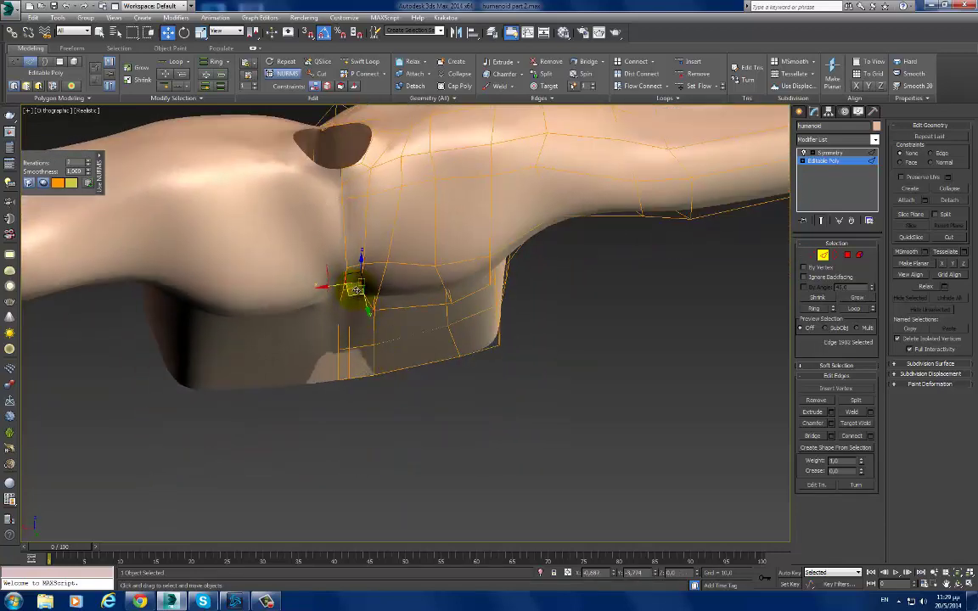
pyautogui.moveTo(355, 289)
pyautogui.keyDown('alt'); pyautogui.mouseDown(button='middle')
pyautogui.moveTo(409, 339)
pyautogui.moveTo(393, 305)
pyautogui.moveTo(461, 403)
pyautogui.moveTo(421, 415)
pyautogui.moveTo(458, 389)
pyautogui.moveTo(447, 399)
pyautogui.moveTo(473, 320)
pyautogui.moveTo(465, 343)
pyautogui.moveTo(435, 334)
pyautogui.moveTo(471, 397)
pyautogui.moveTo(546, 322)
pyautogui.moveTo(519, 312)
pyautogui.moveTo(586, 304)
pyautogui.moveTo(583, 292)
pyautogui.mouseUp(button='middle'); pyautogui.keyUp('alt')
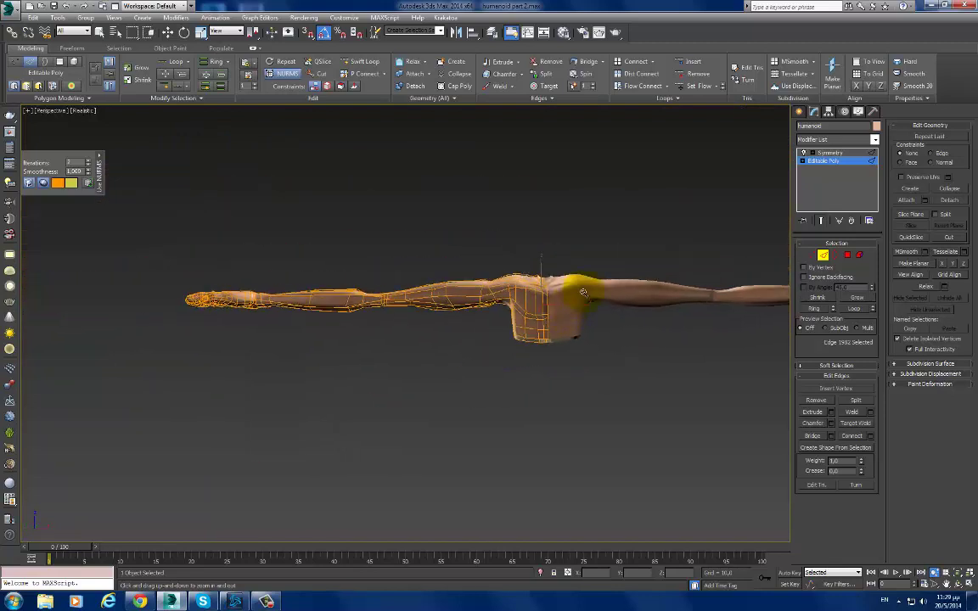
# Step: Exit sub-object editing and frame the torso and arms in Front view
pyautogui.click(821, 161)
pyautogui.moveTo(643, 312)
pyautogui.keyDown('alt'); pyautogui.mouseDown(button='middle')
pyautogui.moveTo(654, 332)
pyautogui.moveTo(720, 349)
pyautogui.moveTo(772, 348)
pyautogui.moveTo(801, 328)
pyautogui.moveTo(593, 268)
pyautogui.moveTo(596, 279)
pyautogui.moveTo(645, 290)
pyautogui.moveTo(512, 212)
pyautogui.moveTo(561, 223)
pyautogui.moveTo(592, 211)
pyautogui.moveTo(458, 229)
pyautogui.moveTo(373, 225)
pyautogui.moveTo(397, 270)
pyautogui.mouseUp(button='middle'); pyautogui.keyUp('alt')
pyautogui.press('f')
pyautogui.moveTo(414, 308)
pyautogui.keyDown('alt'); pyautogui.mouseDown(button='middle')
pyautogui.moveTo(506, 307)
pyautogui.moveTo(340, 295)
pyautogui.moveTo(465, 268)
pyautogui.moveTo(306, 273)
pyautogui.mouseUp(button='middle'); pyautogui.keyUp('alt')
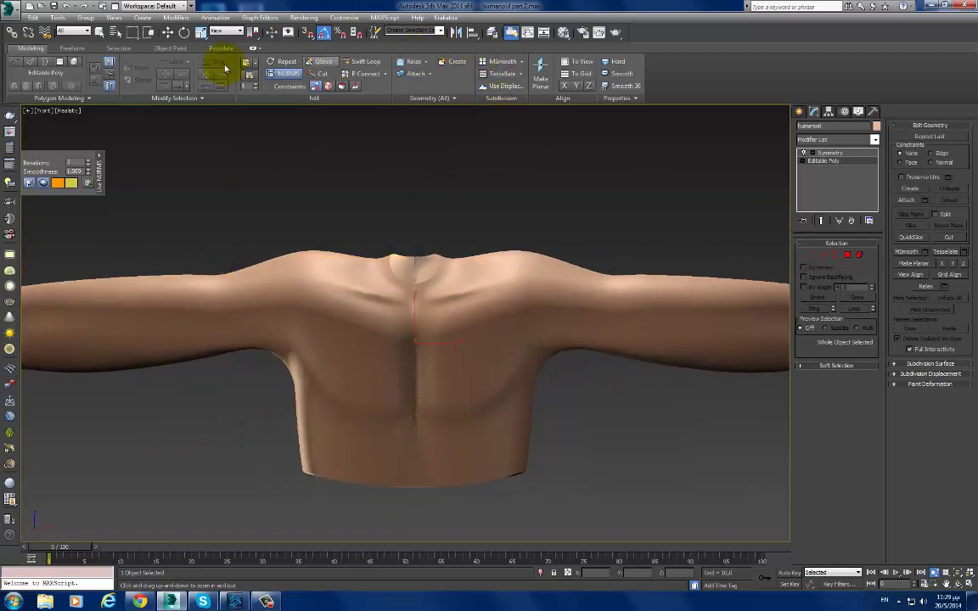
# Step: Brush over the shoulder with the Freeform Paint Deform Shift brush, mirrored on both sides
pyautogui.click(64, 48)
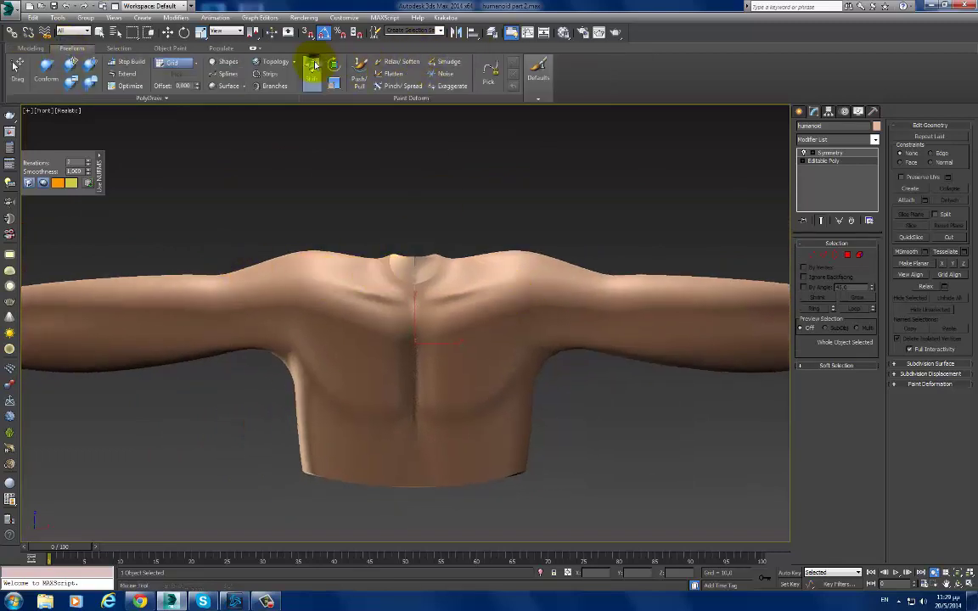
pyautogui.click(311, 68)
pyautogui.moveTo(316, 233)
pyautogui.mouseDown()
pyautogui.moveTo(310, 258)
pyautogui.moveTo(290, 257)
pyautogui.moveTo(371, 256)
pyautogui.moveTo(338, 244)
pyautogui.moveTo(382, 288)
pyautogui.moveTo(400, 291)
pyautogui.mouseUp()
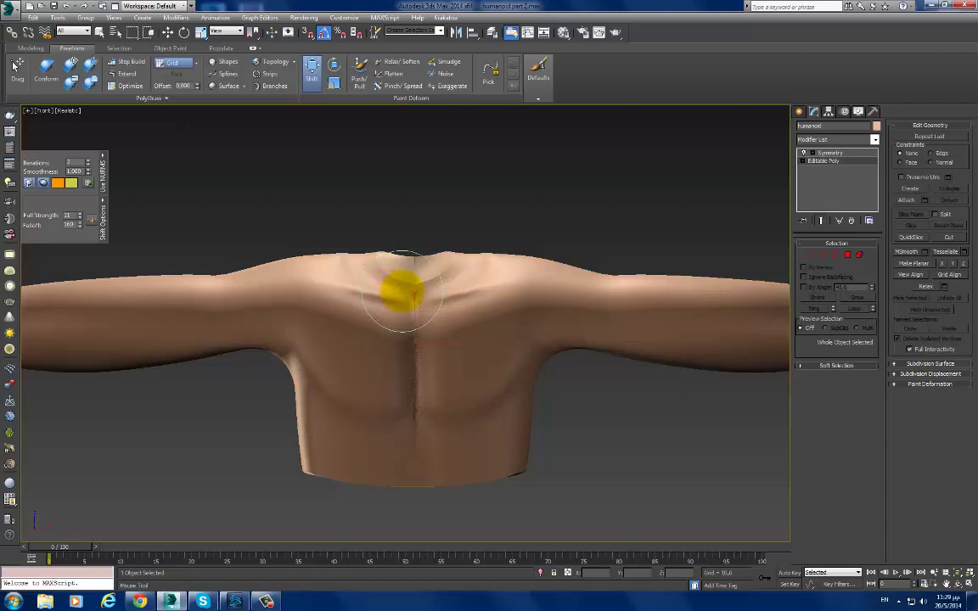
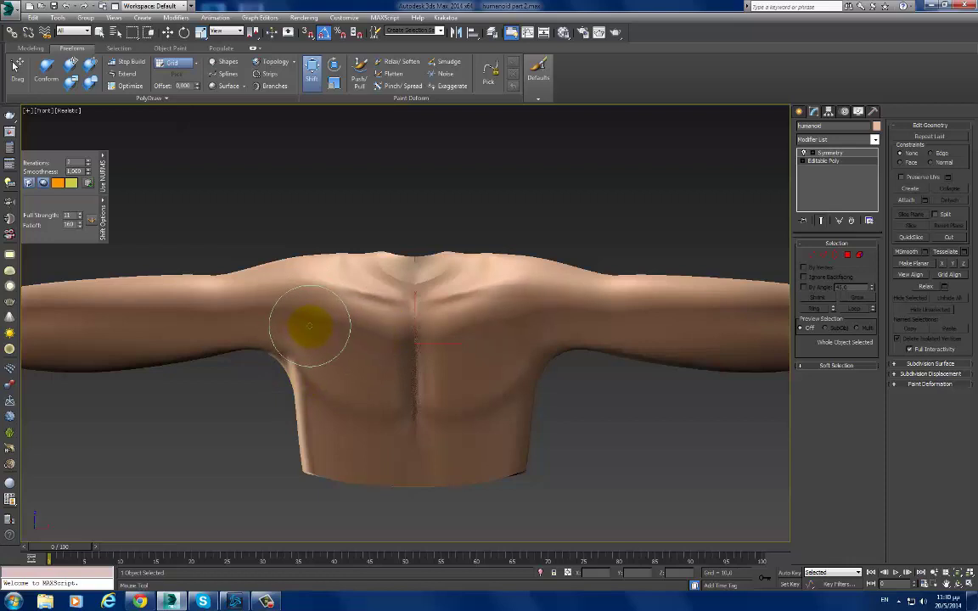
# Step: With the Pinch/Spread brush, smooth the upper-chest dimple and deepen the sternum midline crease
pyautogui.moveTo(332, 317); pyautogui.dragTo(443, 286, button='middle')
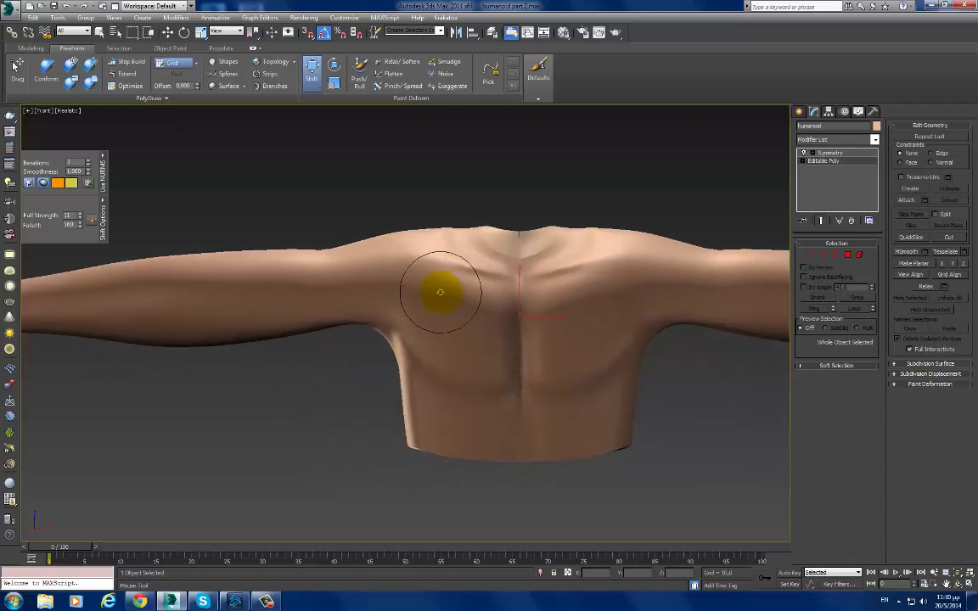
pyautogui.click(422, 85)
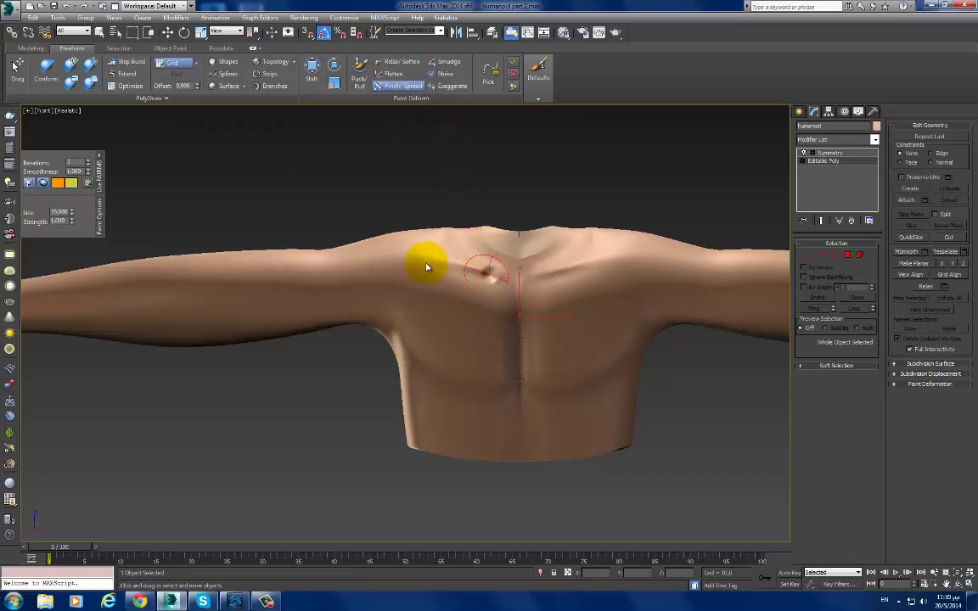
pyautogui.moveTo(427, 267)
pyautogui.mouseDown()
pyautogui.moveTo(500, 275)
pyautogui.moveTo(460, 268)
pyautogui.moveTo(432, 323)
pyautogui.mouseUp()
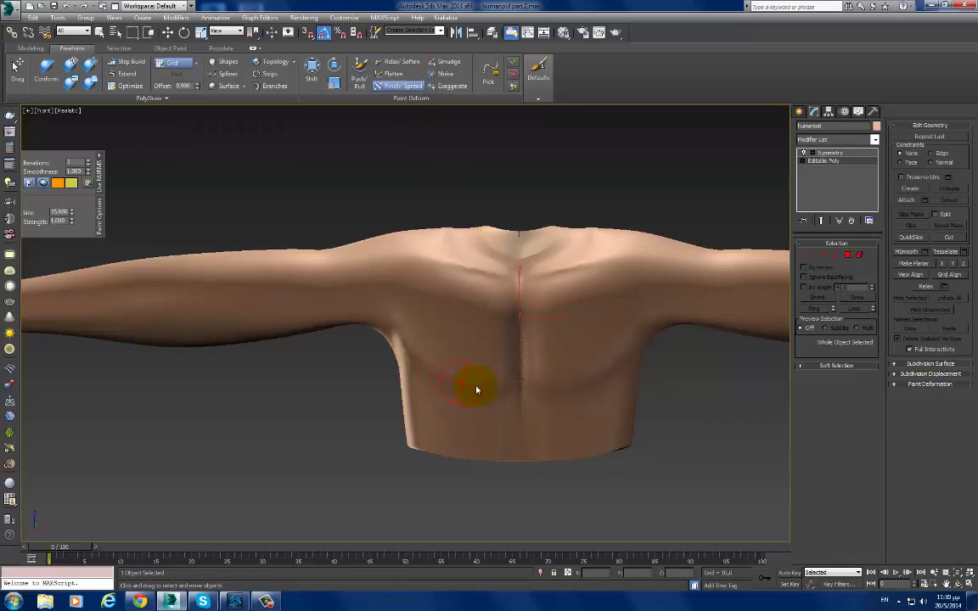
pyautogui.moveTo(507, 344)
pyautogui.mouseDown()
pyautogui.moveTo(509, 316)
pyautogui.moveTo(475, 393)
pyautogui.mouseUp()
pyautogui.scroll(-2, 497, 401)
pyautogui.scroll(-2, 481, 398)
pyautogui.moveTo(481, 398)
pyautogui.keyDown('alt'); pyautogui.mouseDown(button='middle')
pyautogui.moveTo(573, 412)
pyautogui.moveTo(526, 461)
pyautogui.moveTo(509, 433)
pyautogui.mouseUp(button='middle'); pyautogui.keyUp('alt')
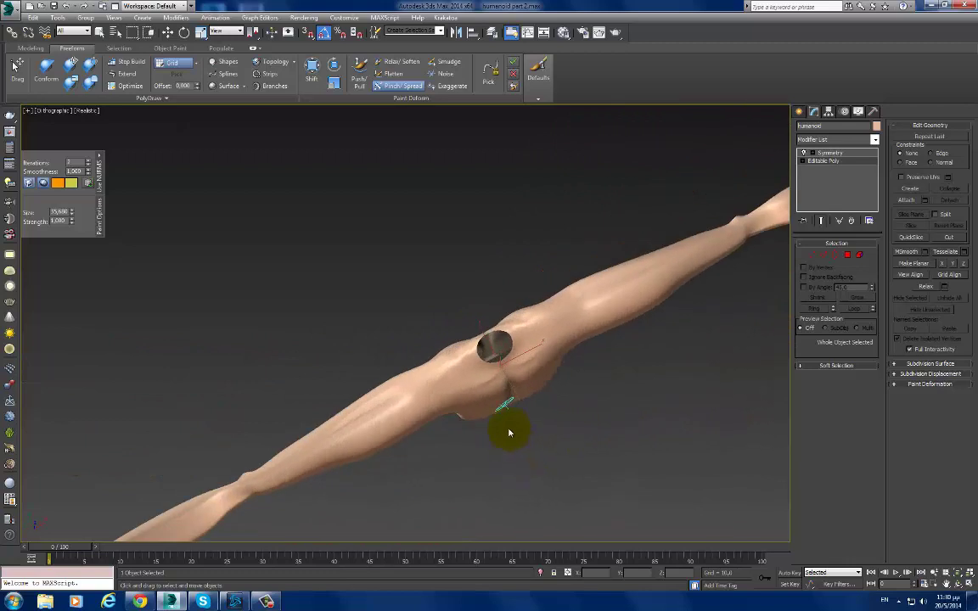
# Step: Switch to Top view and pick the Shift brush with Falloff widened to 176
pyautogui.press('t')
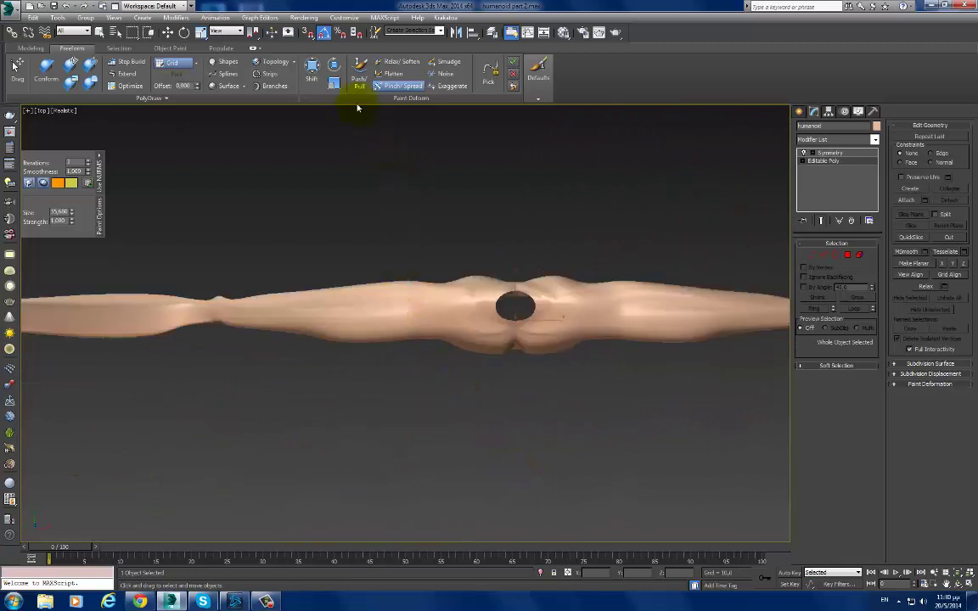
pyautogui.click(311, 72)
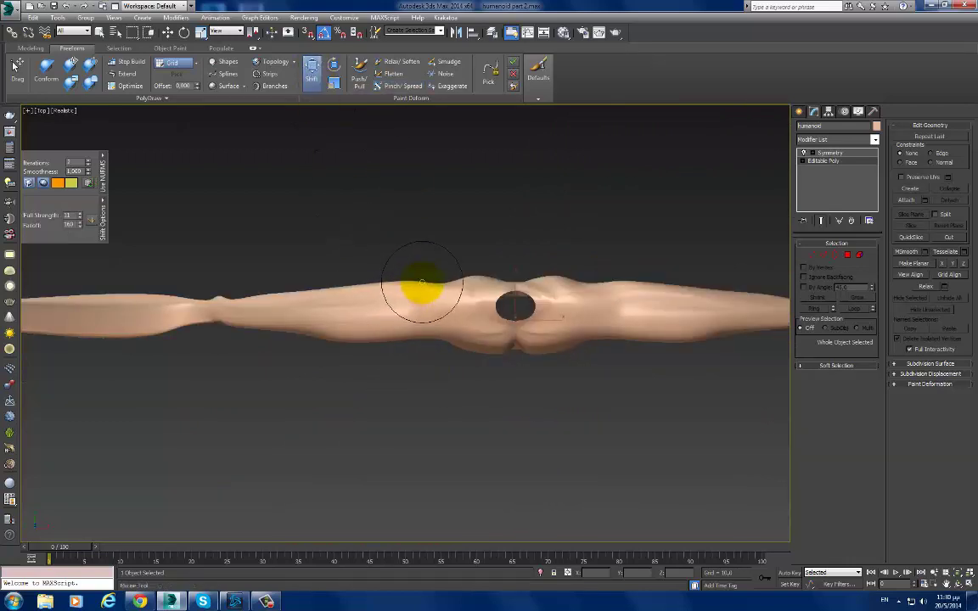
pyautogui.keyDown('ctrl'); pyautogui.keyDown('shift'); pyautogui.moveTo(422, 282); pyautogui.dragTo(425, 284); pyautogui.keyUp('shift'); pyautogui.keyUp('ctrl')
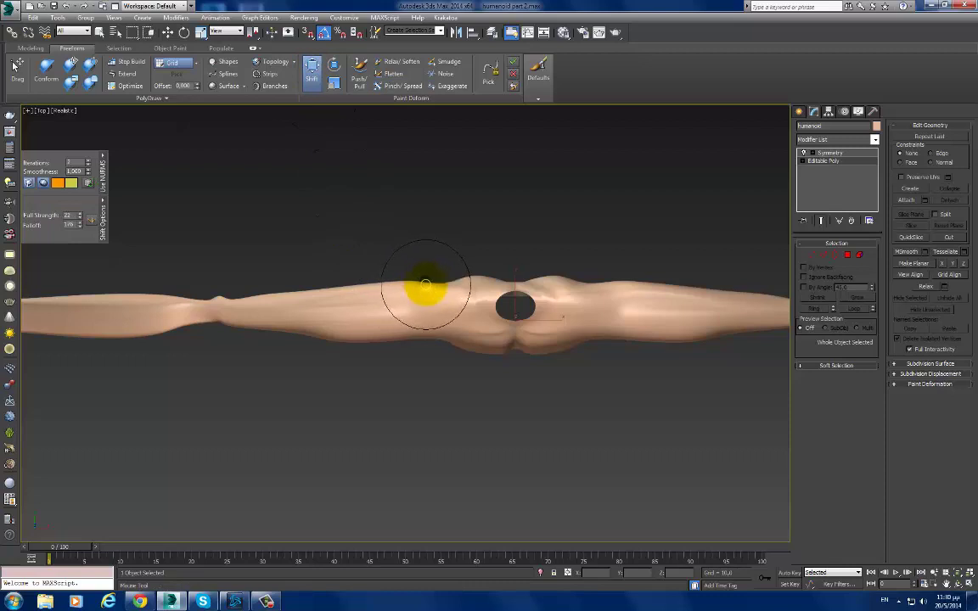
pyautogui.scroll(2, 425, 285)
pyautogui.scroll(2, 427, 287)
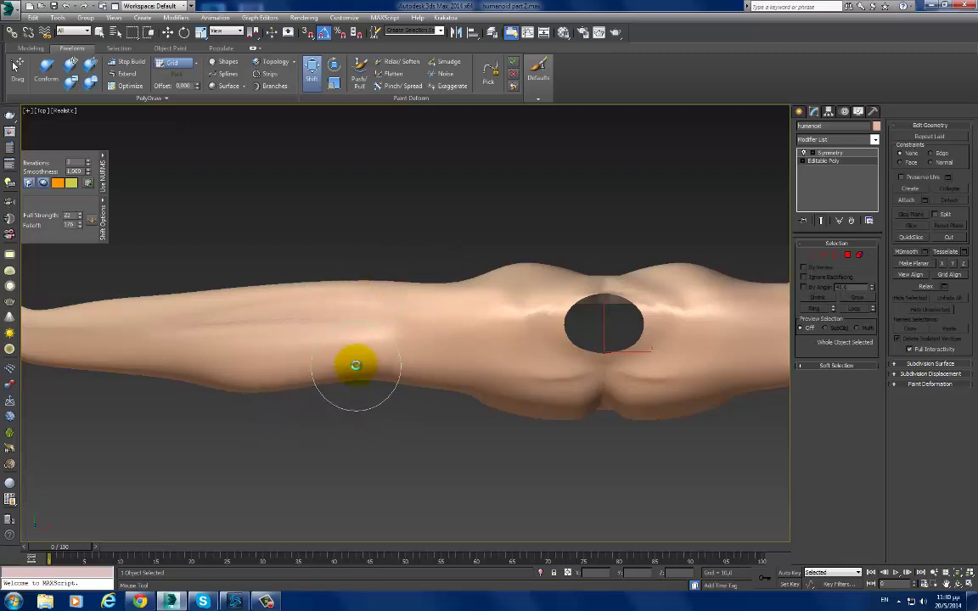
# Step: Lift the arm's lower edge slightly with Shift strokes, then return to Front view
pyautogui.moveTo(254, 399); pyautogui.dragTo(245, 387)
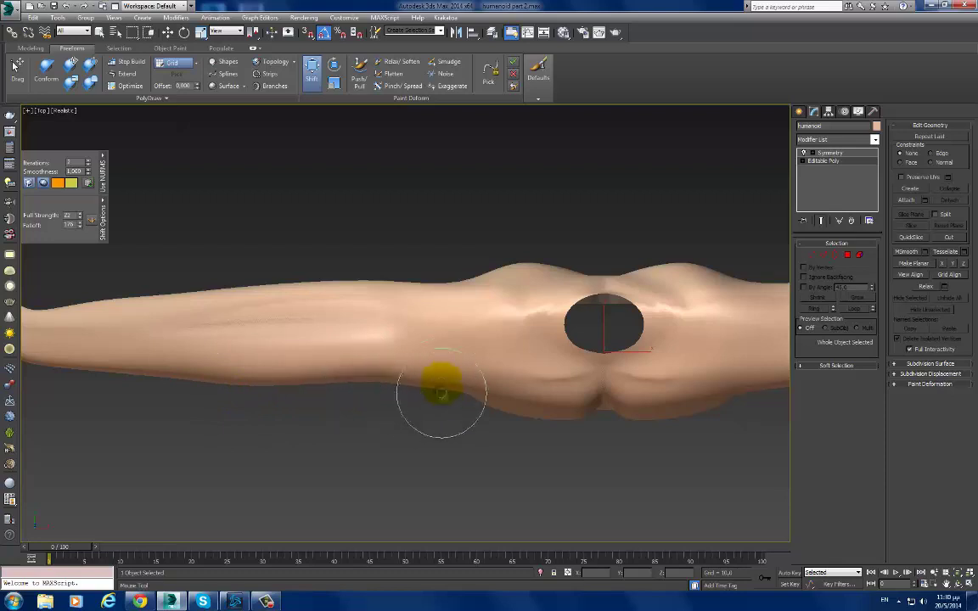
pyautogui.moveTo(436, 393)
pyautogui.mouseDown()
pyautogui.moveTo(438, 367)
pyautogui.moveTo(403, 375)
pyautogui.mouseUp()
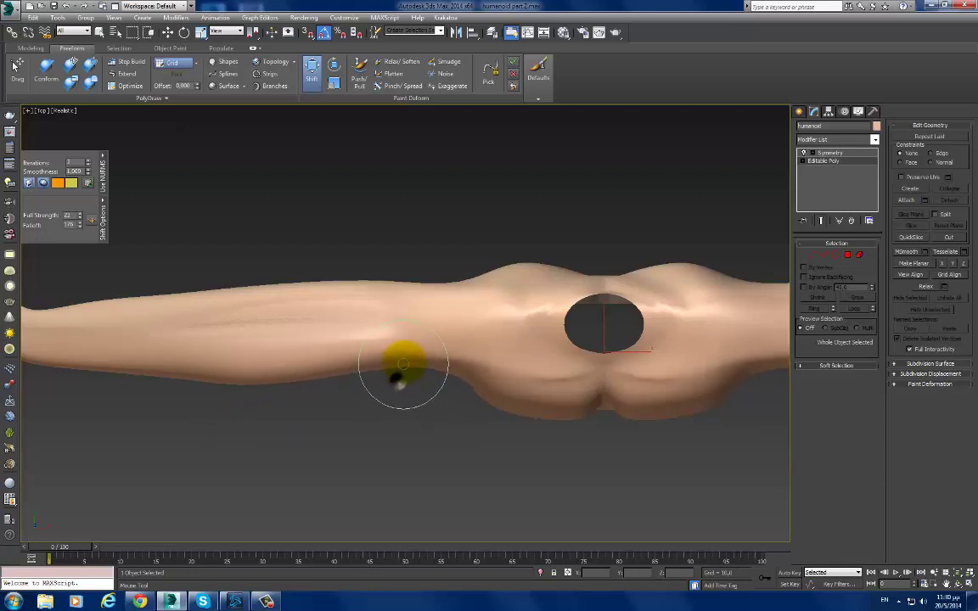
pyautogui.keyDown('alt'); pyautogui.moveTo(421, 368); pyautogui.dragTo(481, 404, button='middle'); pyautogui.keyUp('alt')
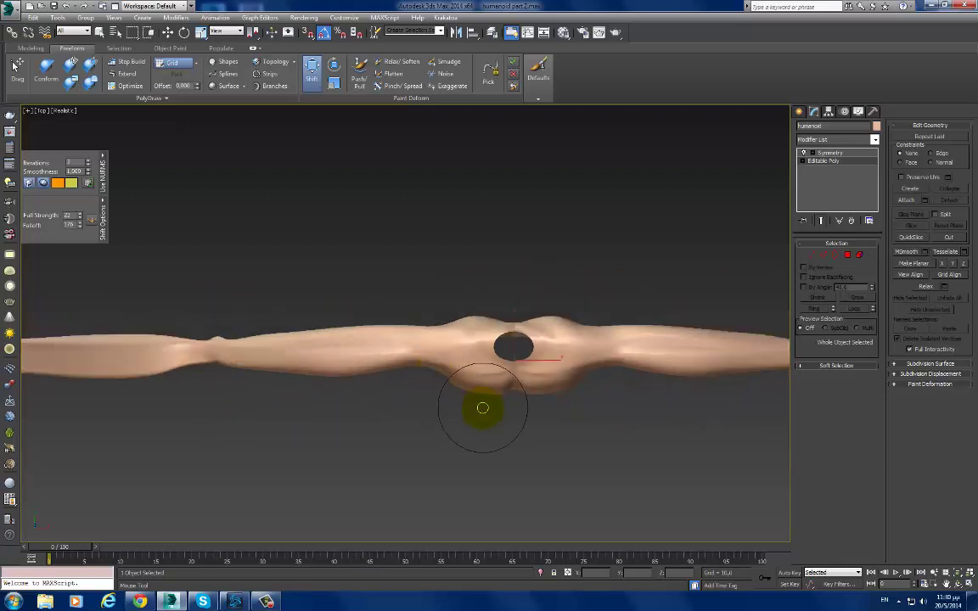
pyautogui.moveTo(449, 378); pyautogui.dragTo(443, 373)
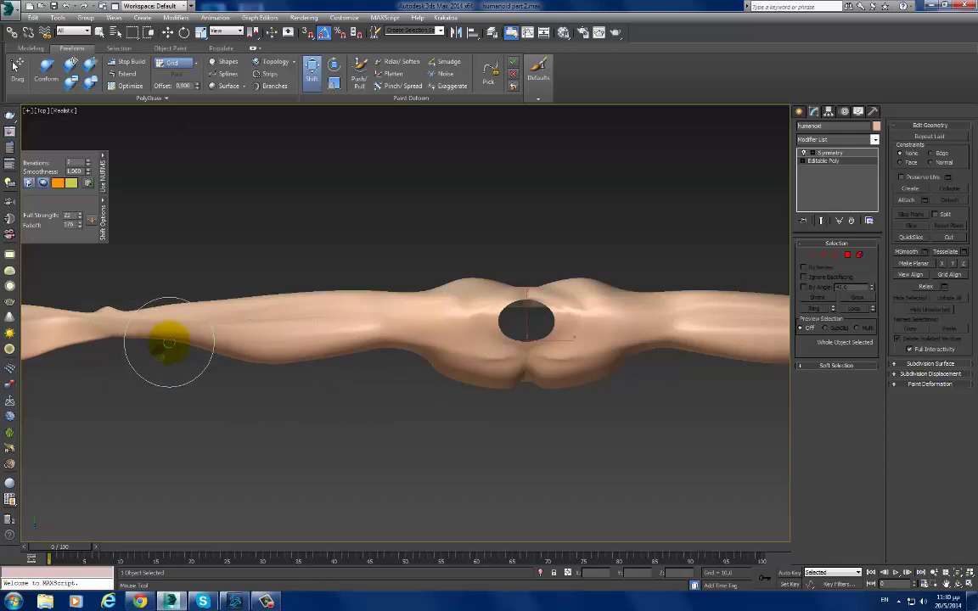
pyautogui.moveTo(287, 369); pyautogui.dragTo(286, 362)
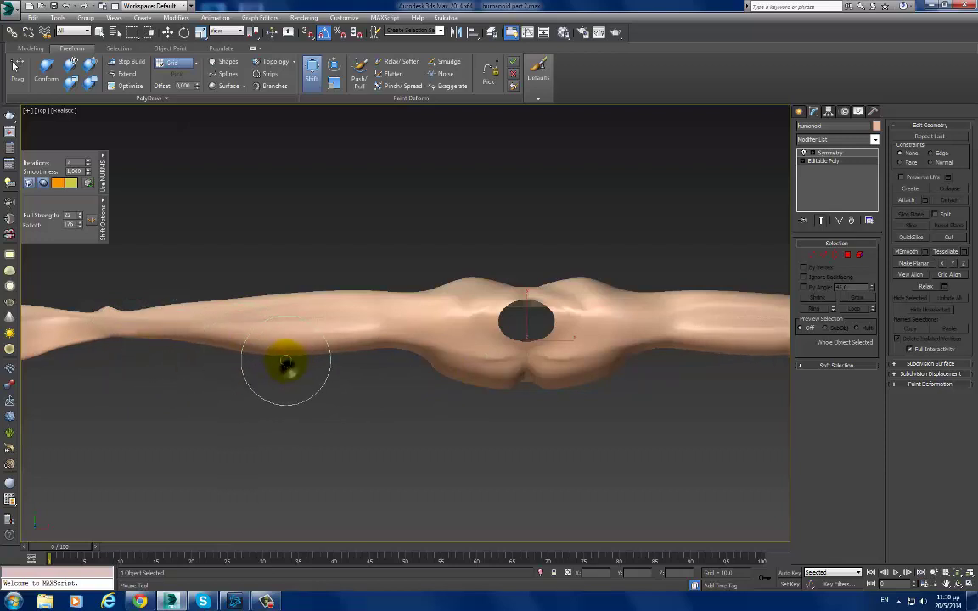
pyautogui.press('f')
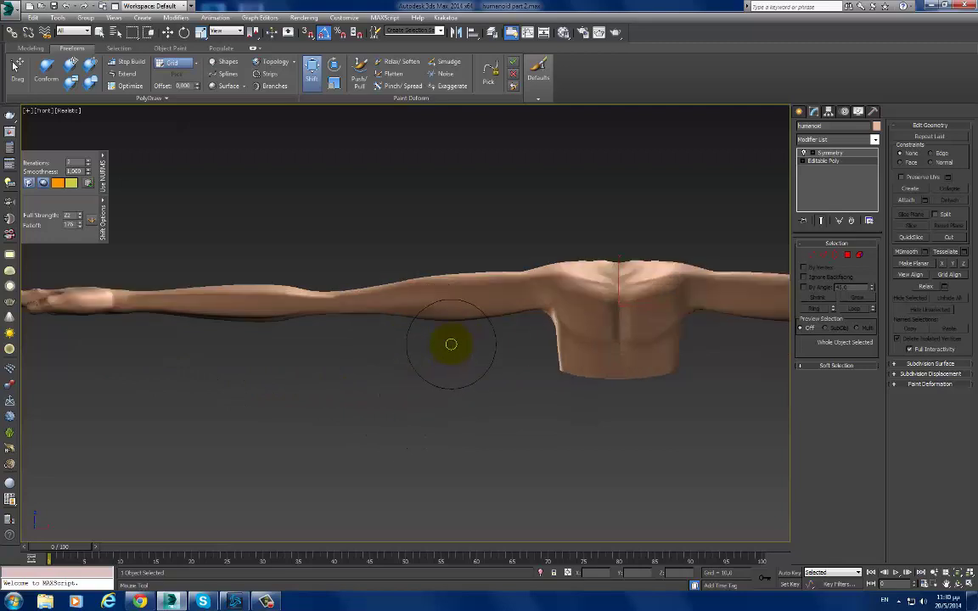
# Step: Adjust the upper arm's lower edge and frame the chest in the viewport
pyautogui.moveTo(459, 327)
pyautogui.mouseDown()
pyautogui.moveTo(445, 301)
pyautogui.moveTo(396, 342)
pyautogui.mouseUp()
pyautogui.scroll(-3, 305, 349)
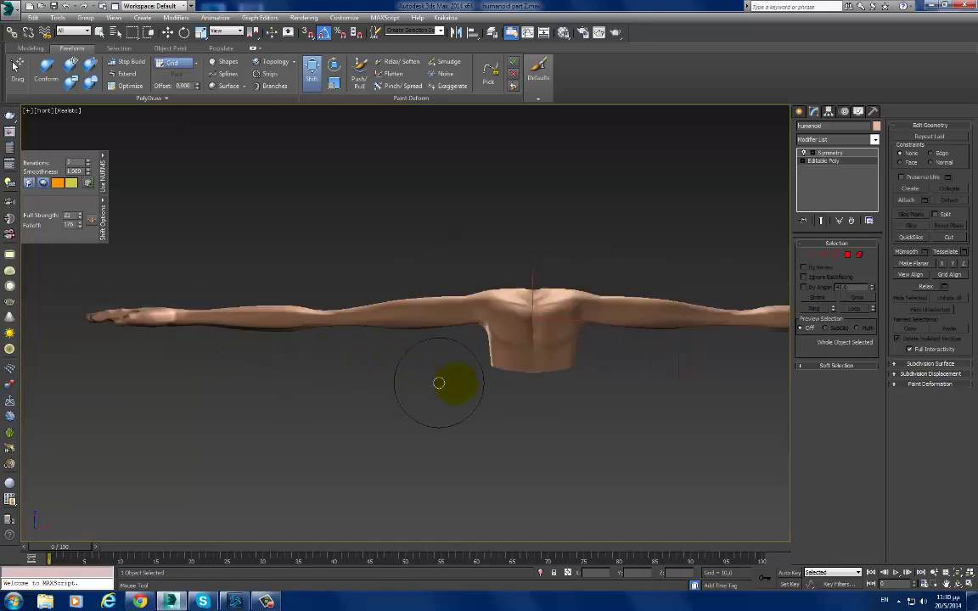
pyautogui.moveTo(440, 384); pyautogui.dragTo(382, 386, button='middle')
pyautogui.scroll(2, 414, 356)
pyautogui.scroll(2, 433, 307)
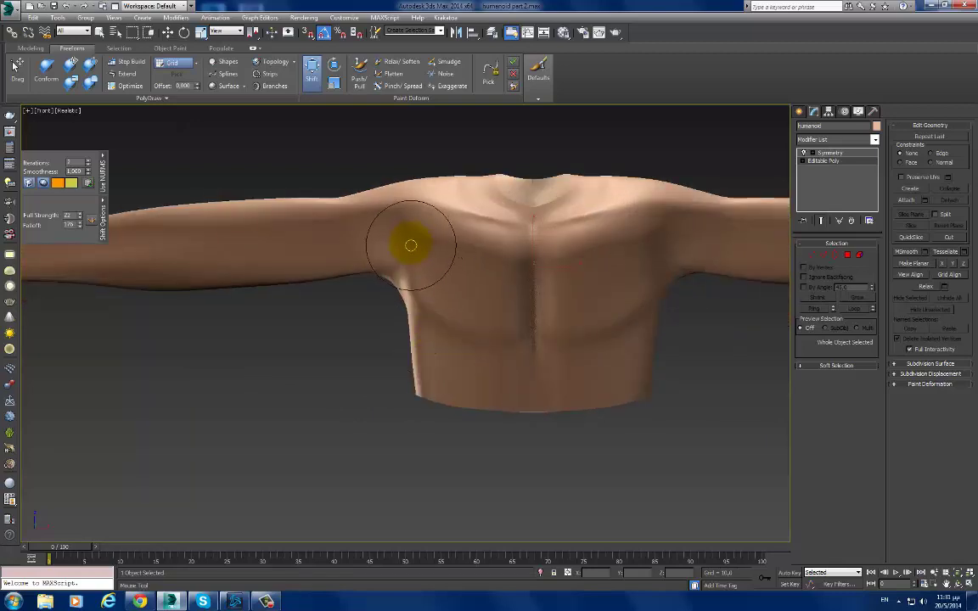
# Step: Inspect the torso mesh with edged faces (F4) turned on, then off again
pyautogui.press('F4')
pyautogui.moveTo(422, 272); pyautogui.dragTo(465, 316, button='middle')
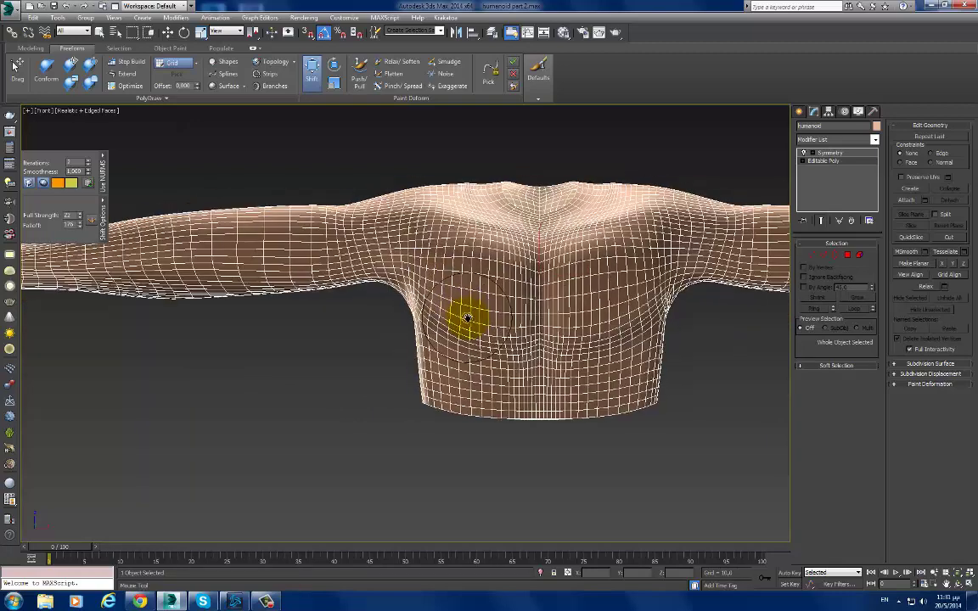
pyautogui.scroll(-2, 475, 357)
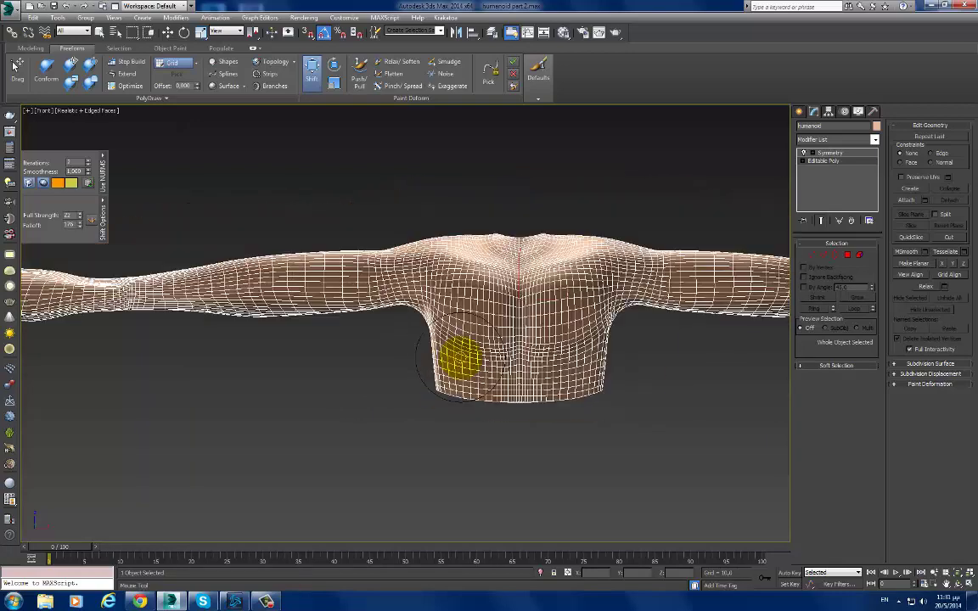
pyautogui.moveTo(410, 357)
pyautogui.mouseDown(button='middle')
pyautogui.moveTo(528, 342)
pyautogui.moveTo(507, 355)
pyautogui.moveTo(452, 349)
pyautogui.moveTo(551, 373)
pyautogui.moveTo(634, 357)
pyautogui.mouseUp(button='middle')
pyautogui.press('F4')
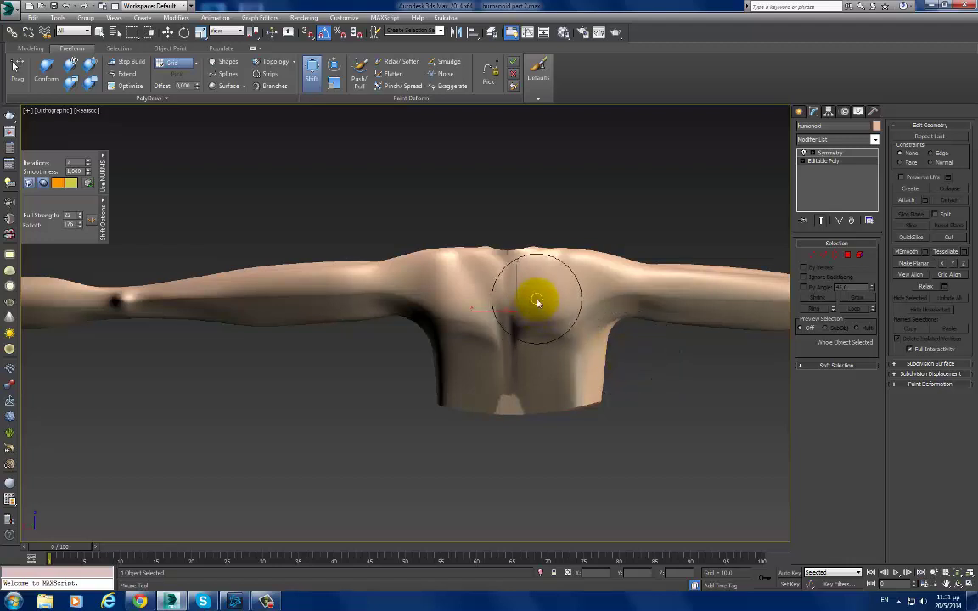
# Step: Switch to Back view, frame the upper back, and open the viewport shading style menu
pyautogui.press('v')
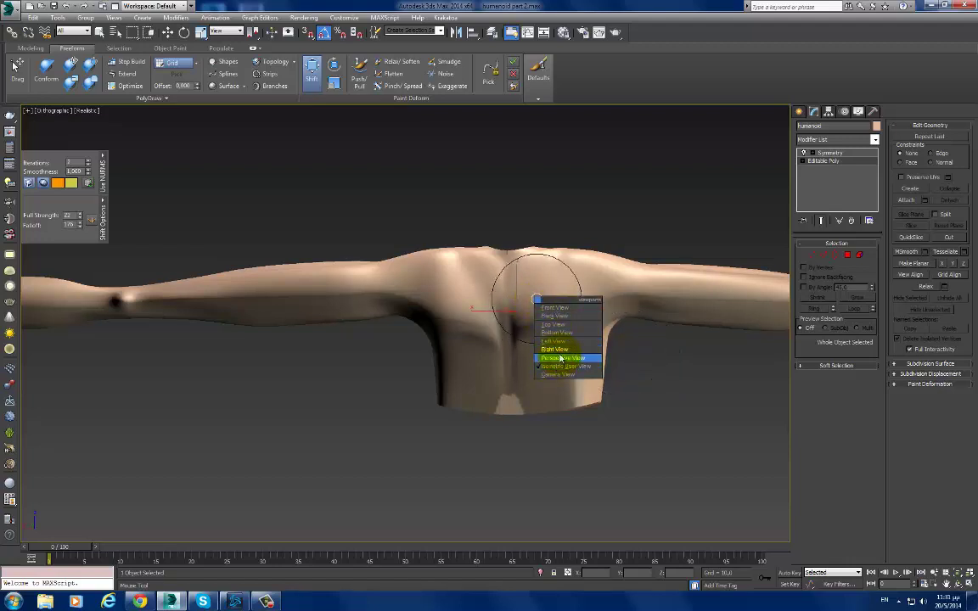
pyautogui.click(556, 316)
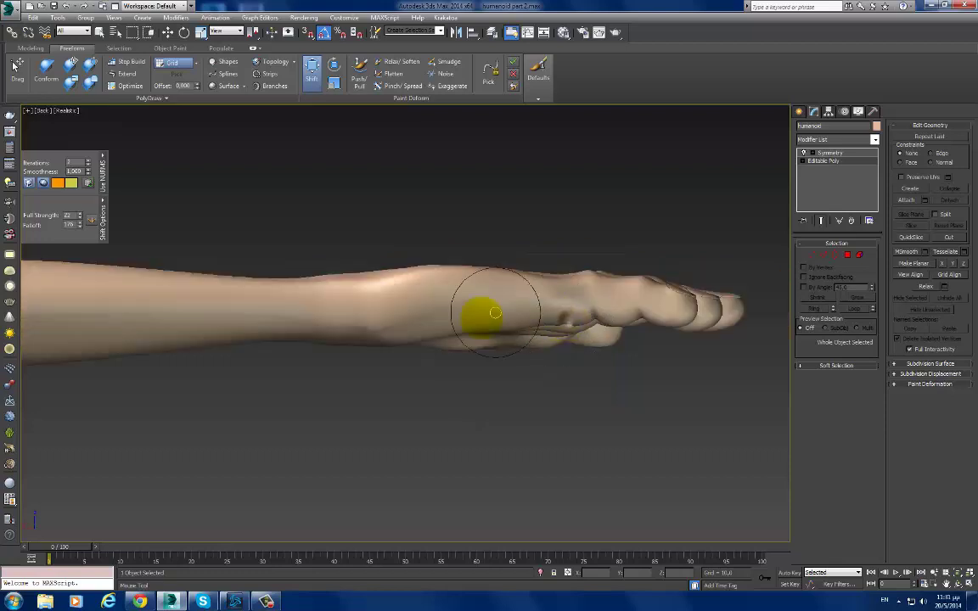
pyautogui.scroll(-3, 494, 314)
pyautogui.moveTo(430, 349); pyautogui.dragTo(683, 356, button='middle')
pyautogui.scroll(3, 338, 331)
pyautogui.scroll(2, 338, 331)
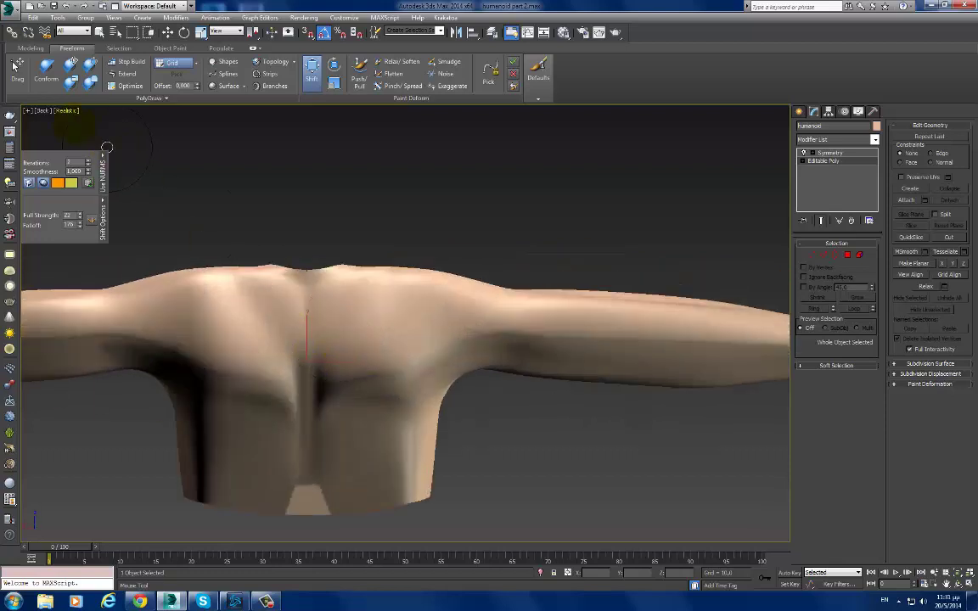
pyautogui.click(57, 112)
pyautogui.moveTo(85, 231)
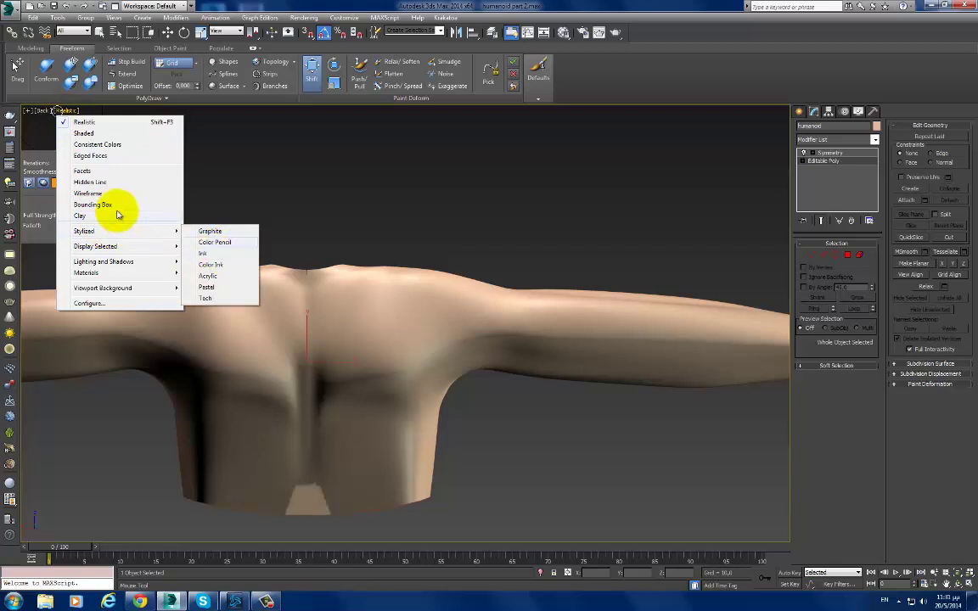
# Step: Display the torso in Clay shading and pull the chest crease down into a V
pyautogui.click(115, 217)
pyautogui.moveTo(349, 279); pyautogui.dragTo(448, 262, button='middle')
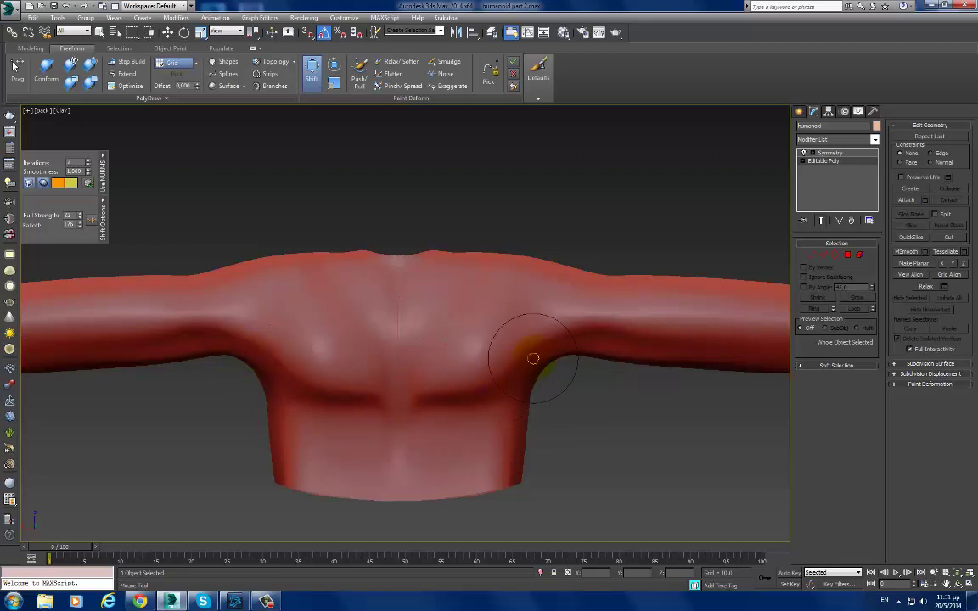
pyautogui.moveTo(532, 358)
pyautogui.mouseDown()
pyautogui.moveTo(529, 350)
pyautogui.moveTo(530, 425)
pyautogui.moveTo(512, 441)
pyautogui.mouseUp()
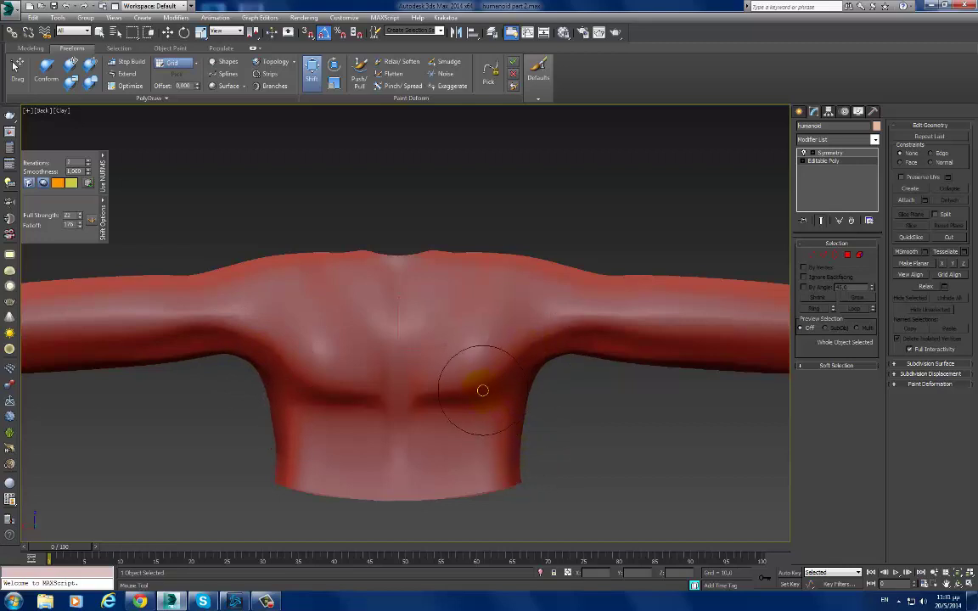
pyautogui.moveTo(482, 390)
pyautogui.mouseDown()
pyautogui.moveTo(408, 410)
pyautogui.moveTo(411, 434)
pyautogui.moveTo(413, 425)
pyautogui.moveTo(478, 414)
pyautogui.mouseUp()
# Step: Check the wireframe with F4, return to Front view, and undo the last change
pyautogui.press('F4')
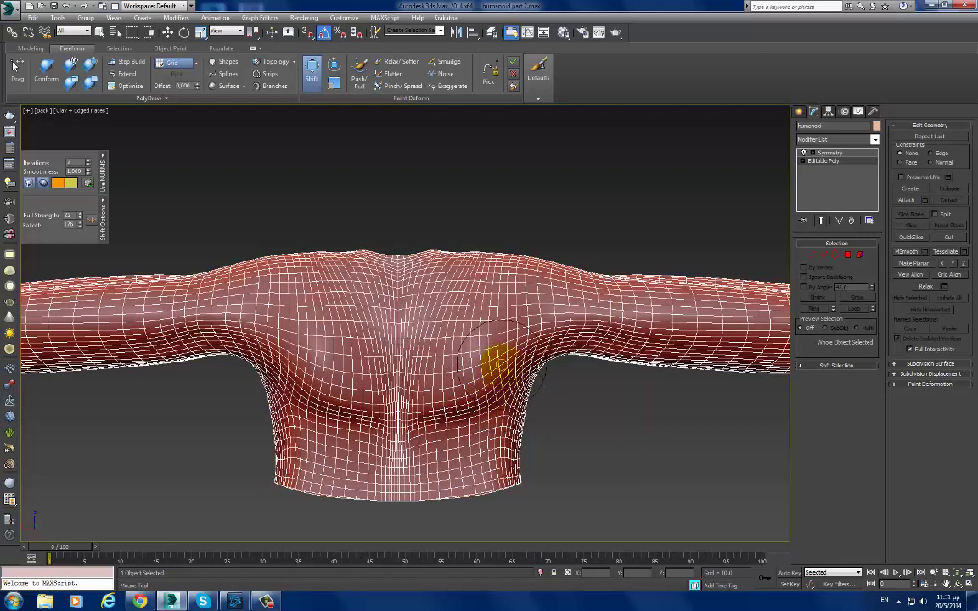
pyautogui.press('F4')
pyautogui.press('f')
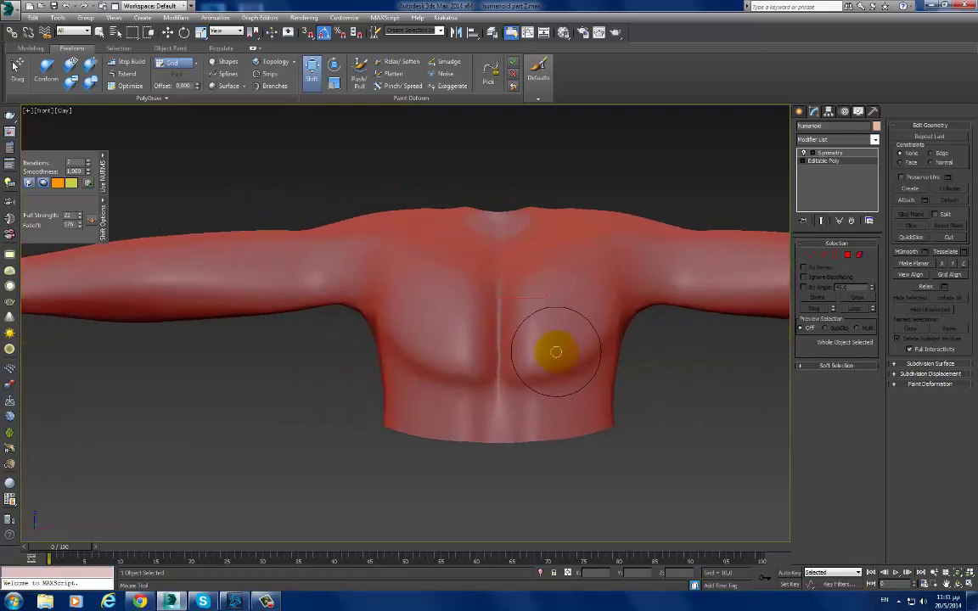
pyautogui.hotkey('ctrl', 'z')
# Step: Enter sub-object editing on the torso, checking the Vertex and Edge levels
pyautogui.click(818, 255)
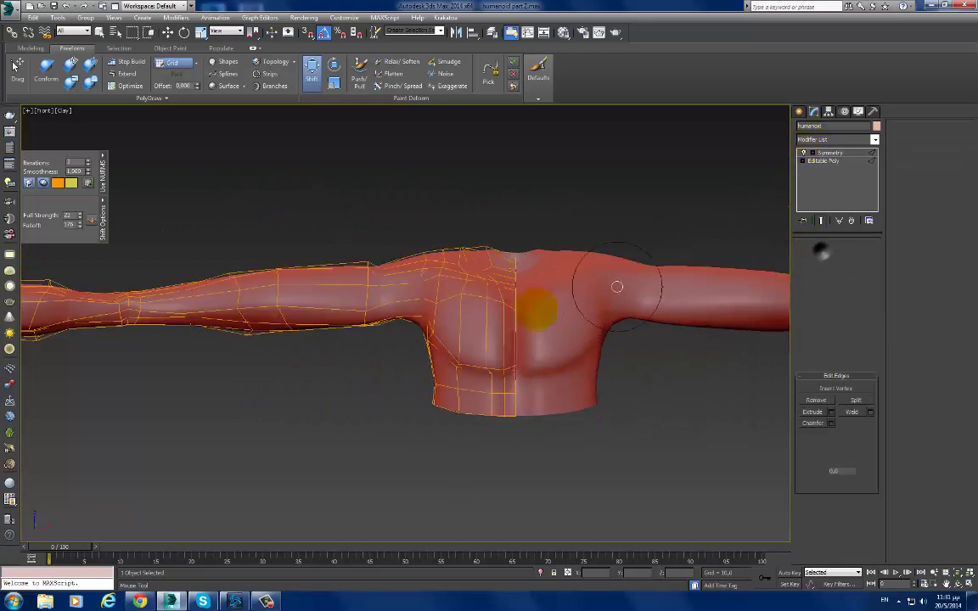
pyautogui.keyDown('alt'); pyautogui.moveTo(534, 306); pyautogui.dragTo(436, 257, button='middle'); pyautogui.keyUp('alt')
pyautogui.click(441, 255)
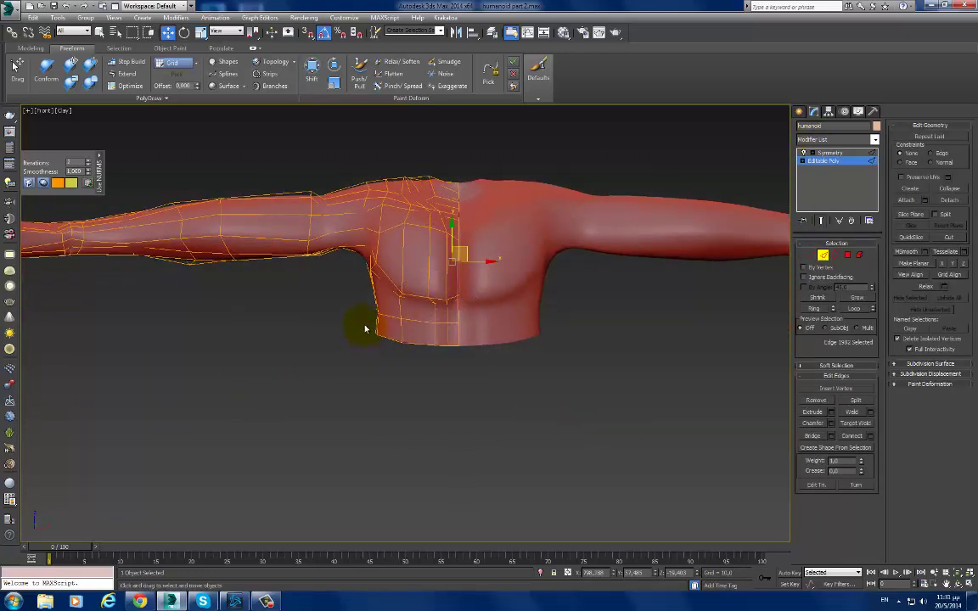
pyautogui.click(365, 329)
pyautogui.press('1')
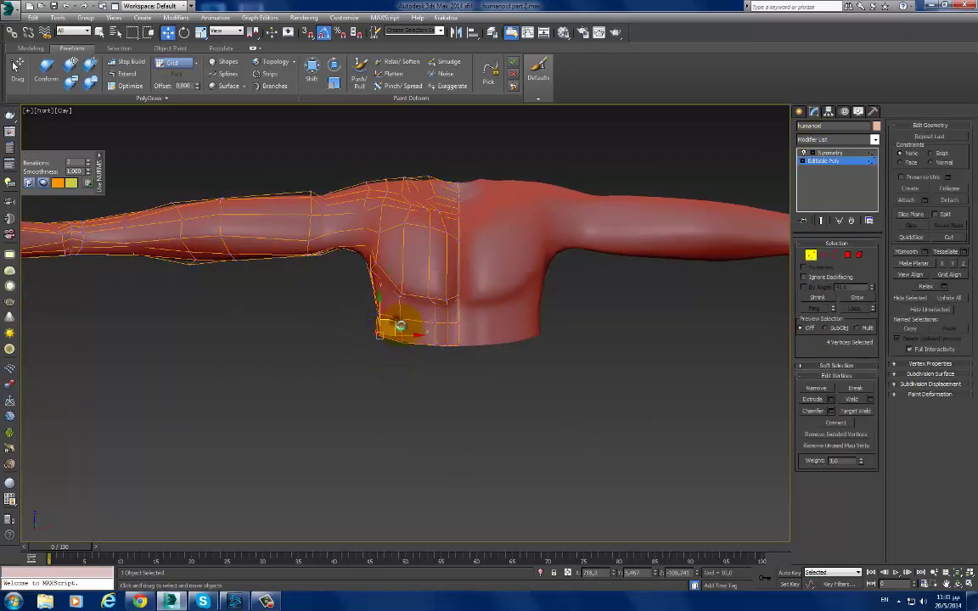
pyautogui.scroll(4, 404, 332)
pyautogui.press('2')
# Step: Select the torso's bottom edge loop, then exit edge editing and go to the Create panel
pyautogui.doubleClick(418, 348)
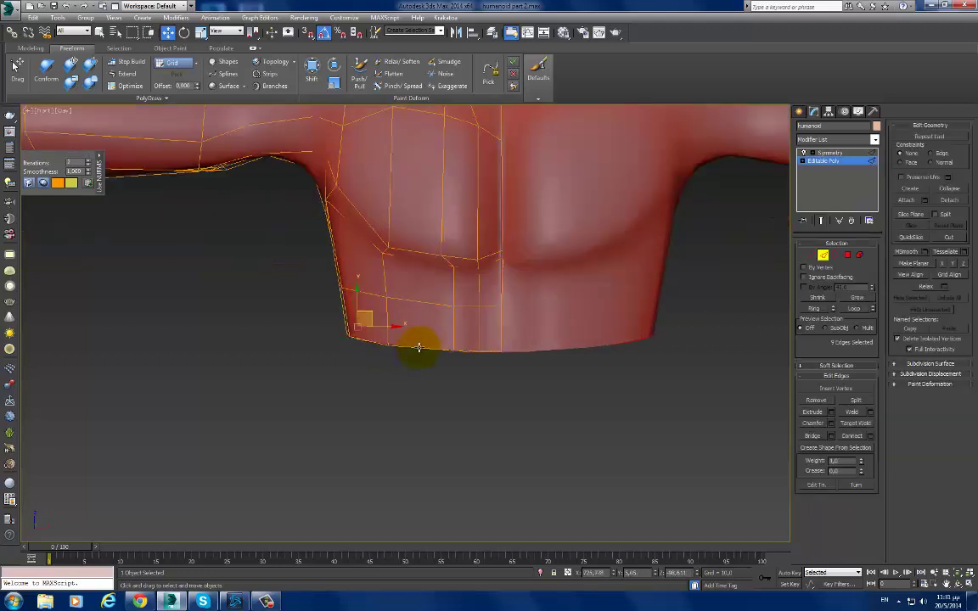
pyautogui.scroll(-2, 418, 348)
pyautogui.scroll(-3, 454, 367)
pyautogui.scroll(-2, 454, 305)
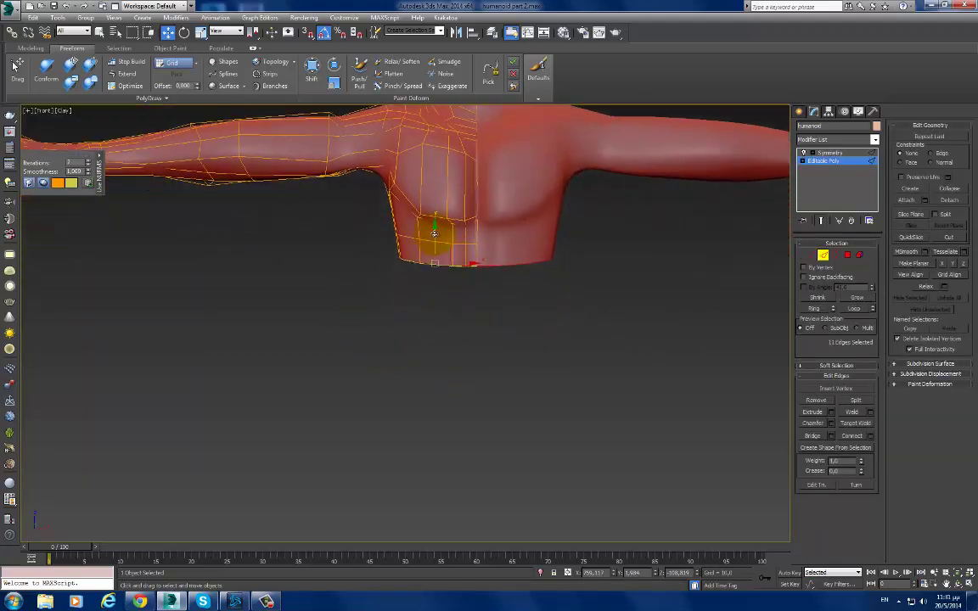
pyautogui.scroll(-2, 432, 229)
pyautogui.moveTo(433, 252); pyautogui.dragTo(543, 288, button='middle')
pyautogui.scroll(-1, 589, 303)
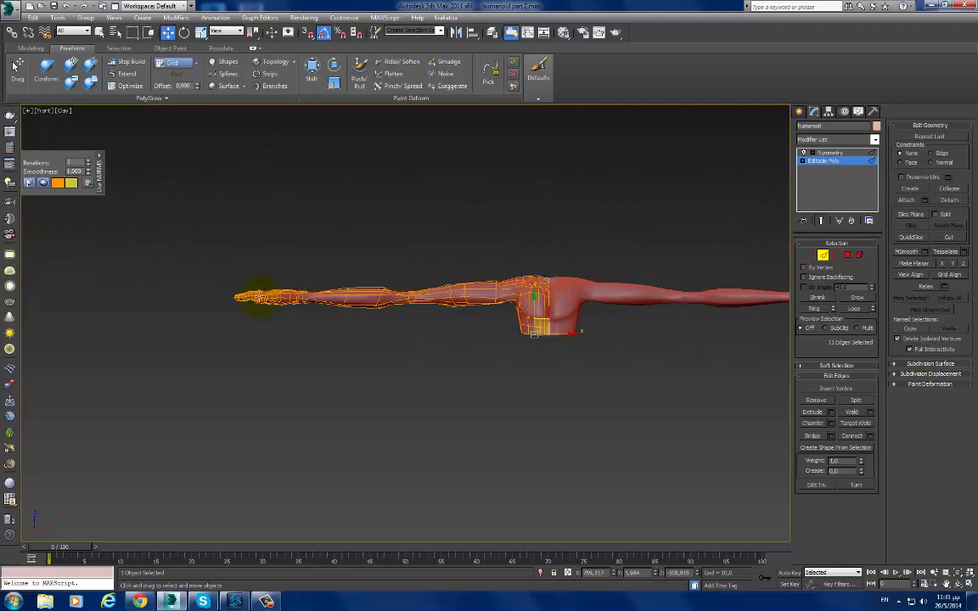
pyautogui.click(816, 160)
pyautogui.click(799, 112)
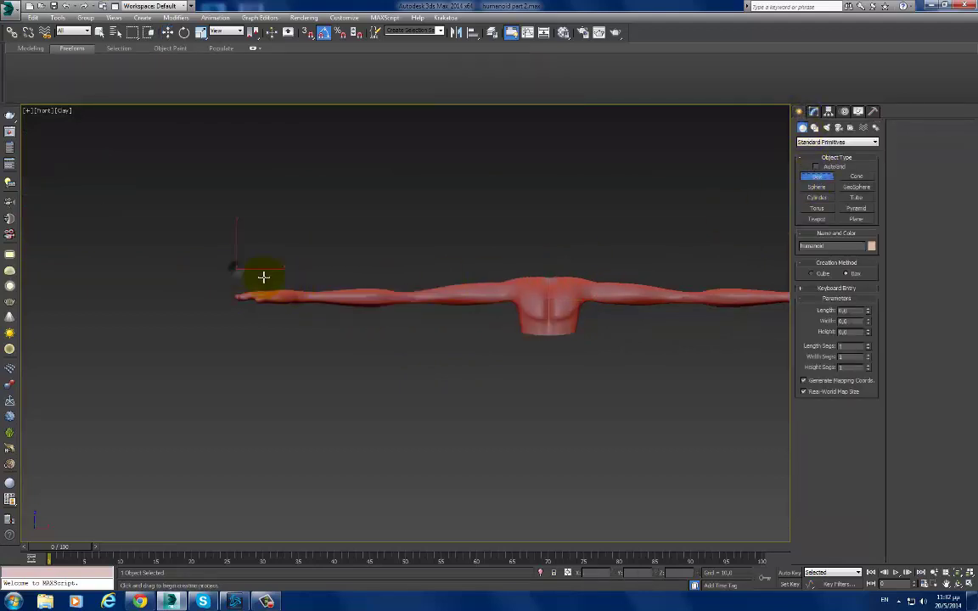
# Step: Create a long thin Box, stand it upright, and move it over the torso as a guide
pyautogui.moveTo(235, 270); pyautogui.dragTo(515, 281)
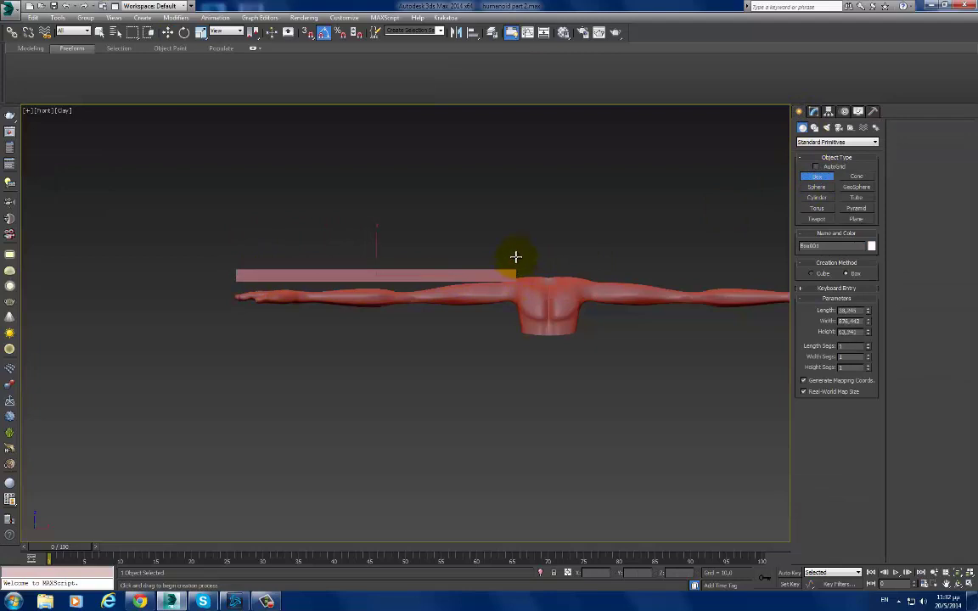
pyautogui.click(515, 257)
pyautogui.press('w')
pyautogui.press('e')
pyautogui.moveTo(406, 266); pyautogui.dragTo(404, 225)
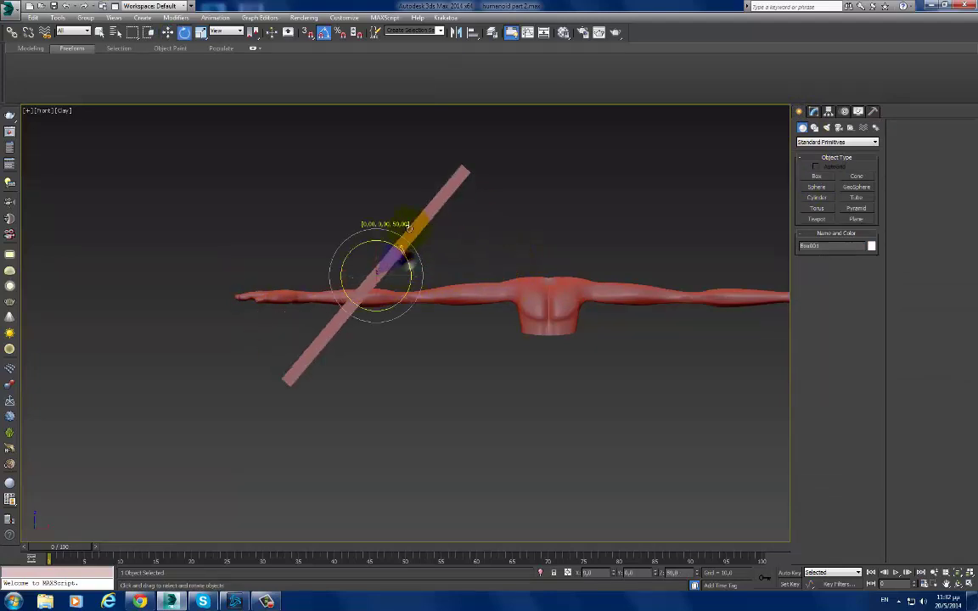
pyautogui.press('w')
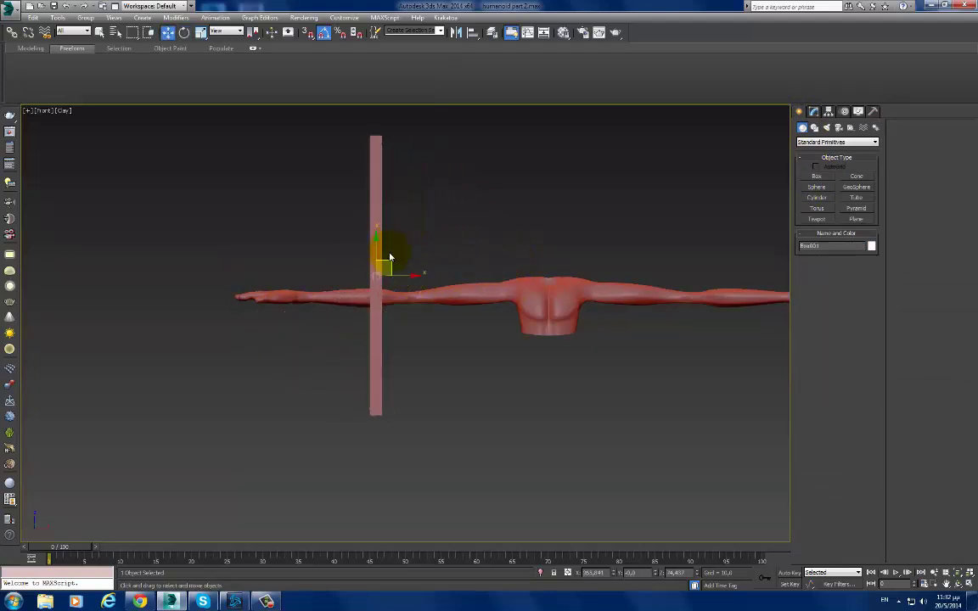
pyautogui.moveTo(387, 259)
pyautogui.mouseDown()
pyautogui.moveTo(482, 388)
pyautogui.moveTo(517, 399)
pyautogui.mouseUp()
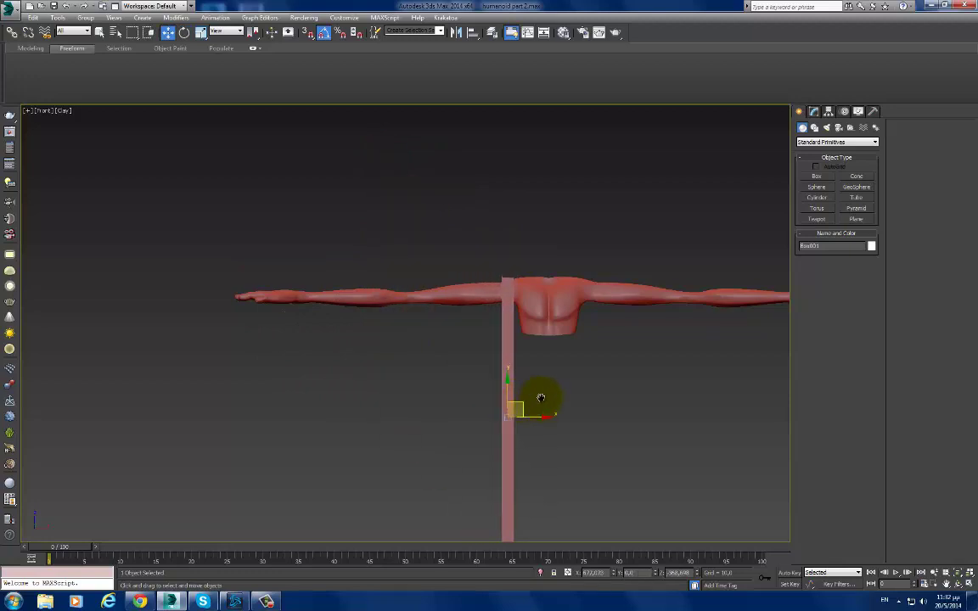
pyautogui.moveTo(541, 397)
pyautogui.mouseDown(button='middle')
pyautogui.moveTo(447, 257)
pyautogui.moveTo(449, 276)
pyautogui.mouseUp(button='middle')
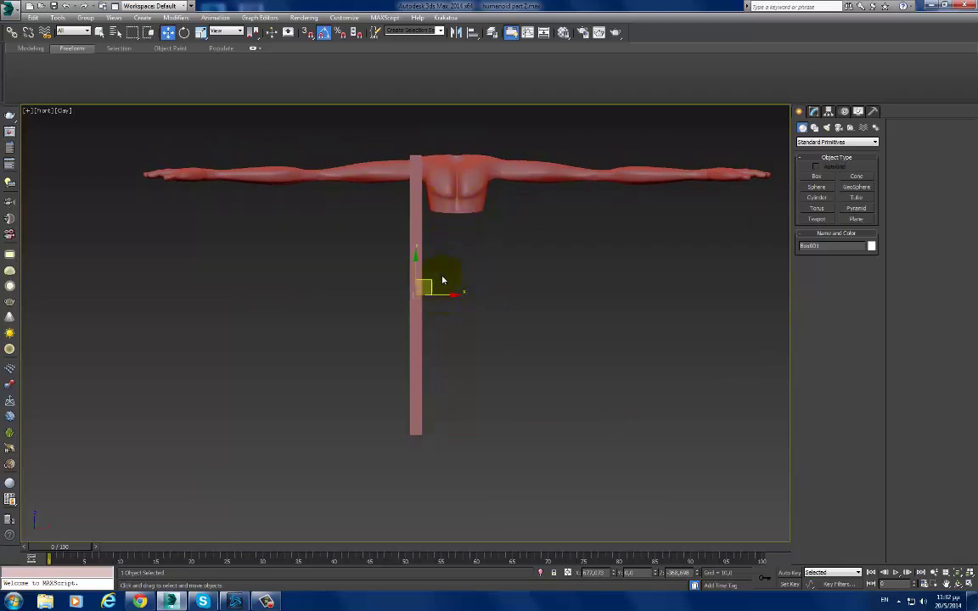
pyautogui.moveTo(436, 288); pyautogui.dragTo(441, 303, button='middle')
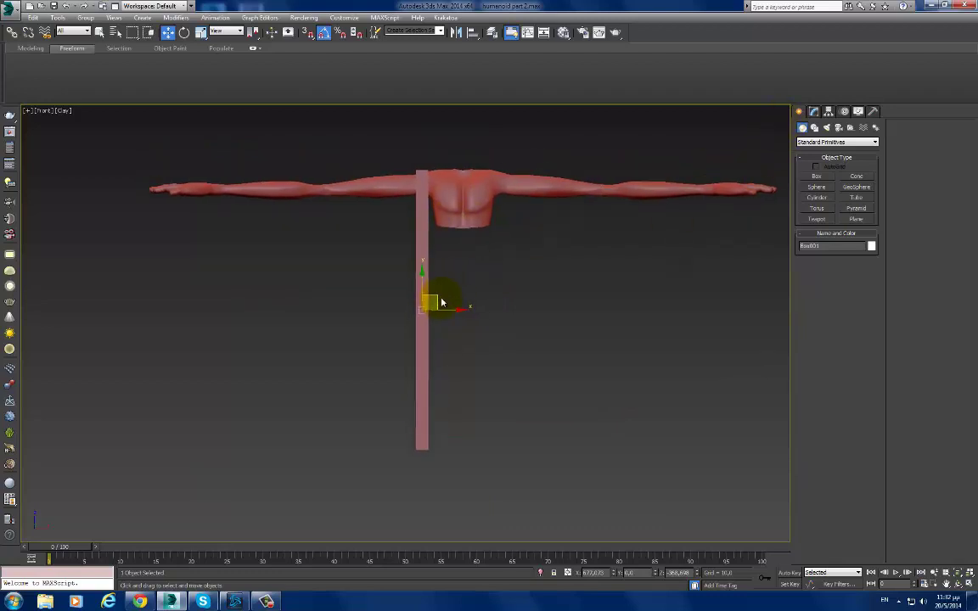
# Step: Delete the guide box and return to the humanoid's Editable Poly in the Modify panel
pyautogui.press('Delete')
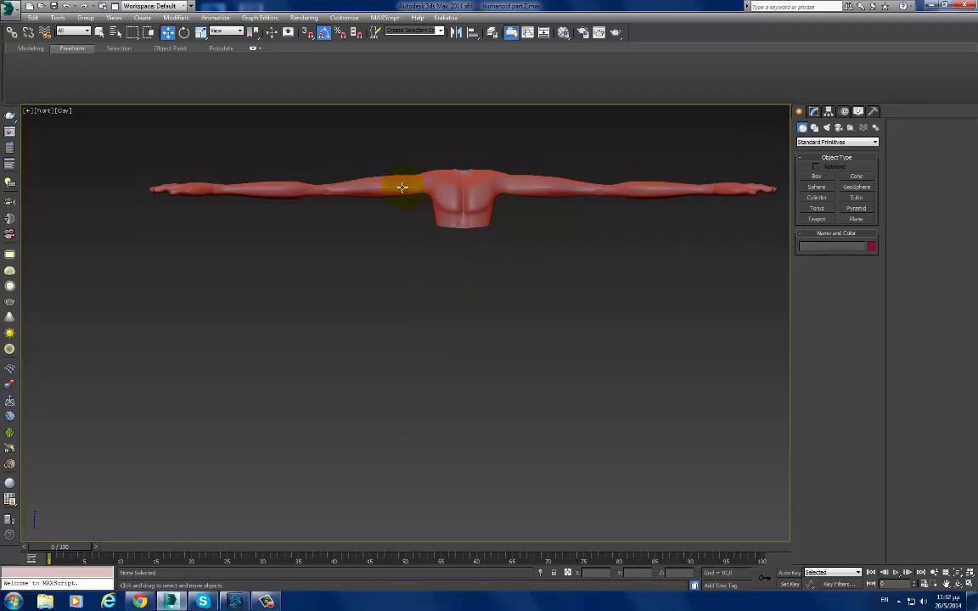
pyautogui.click(402, 187)
pyautogui.click(812, 113)
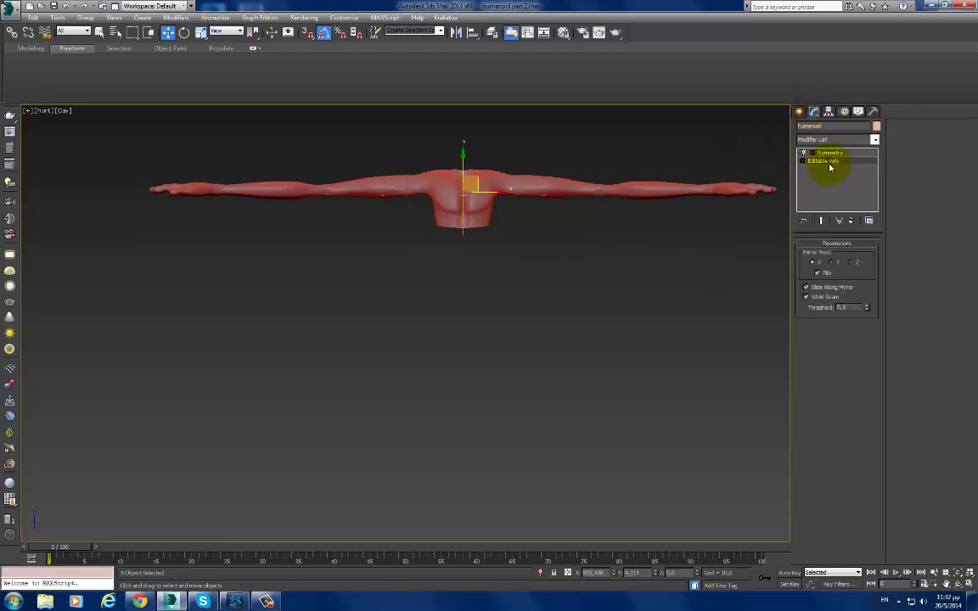
pyautogui.click(827, 162)
pyautogui.scroll(3, 373, 228)
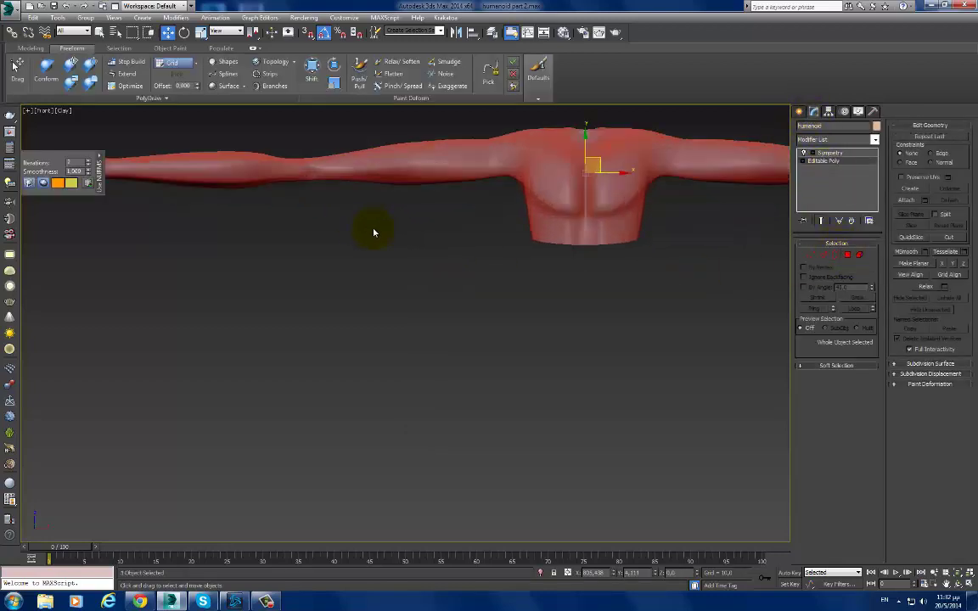
pyautogui.scroll(-2, 375, 229)
pyautogui.moveTo(375, 229); pyautogui.dragTo(463, 283, button='middle')
# Step: Select the left arm and hand vertices, scale them thinner on Y, and move the hand inward
pyautogui.click(808, 257)
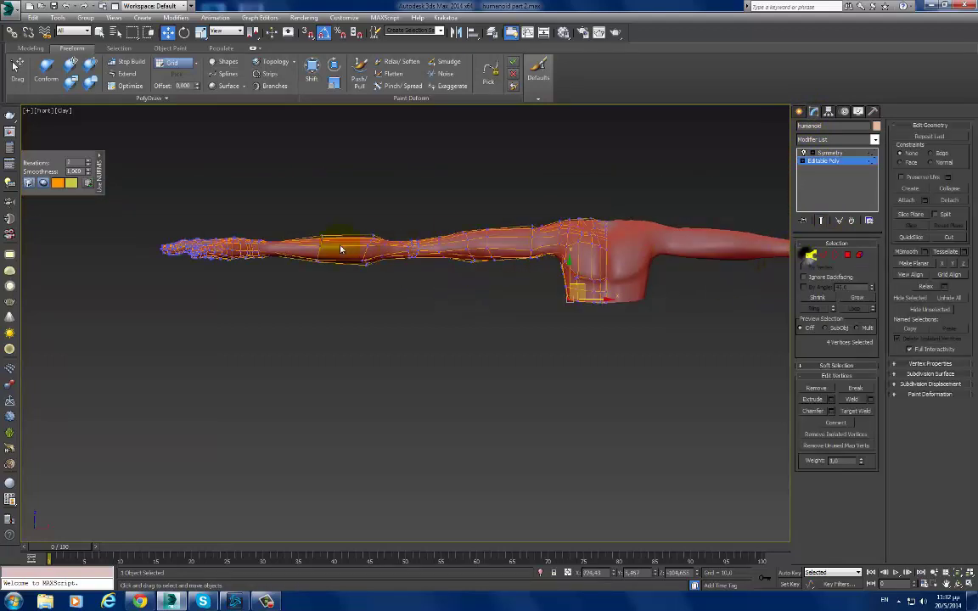
pyautogui.moveTo(480, 291)
pyautogui.mouseDown()
pyautogui.moveTo(539, 304)
pyautogui.moveTo(548, 268)
pyautogui.mouseUp()
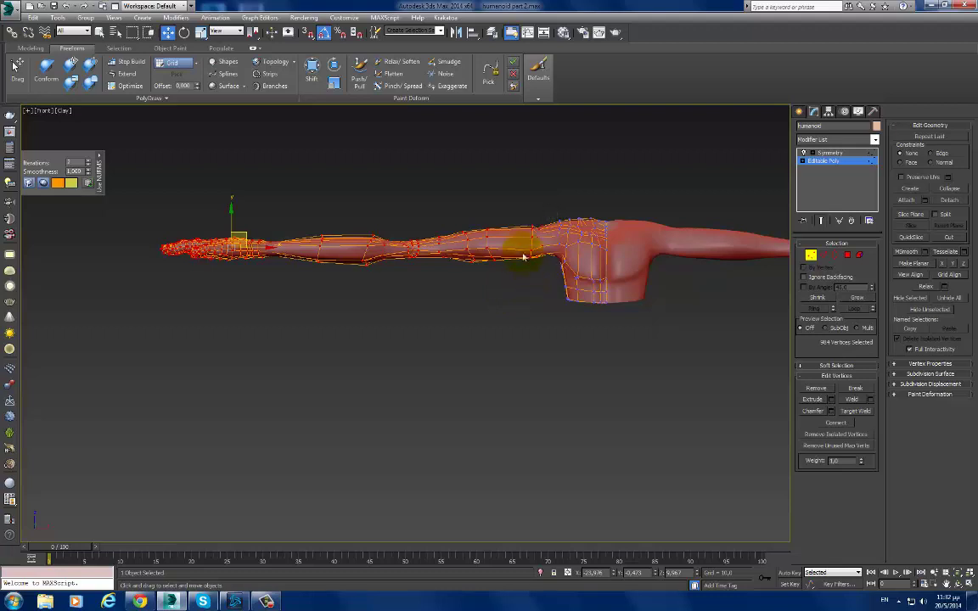
pyautogui.press('r')
pyautogui.moveTo(236, 243); pyautogui.dragTo(241, 264)
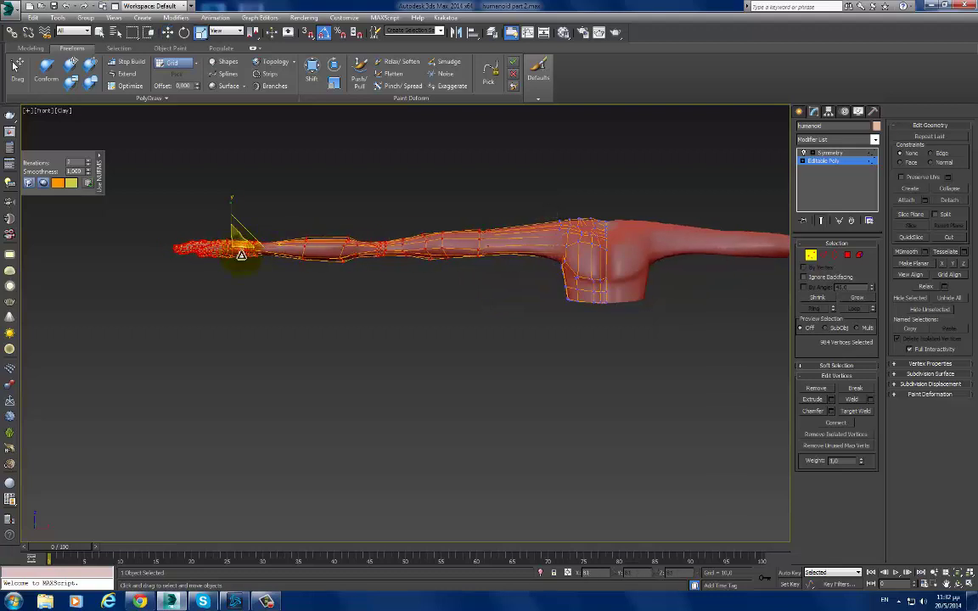
pyautogui.press('w')
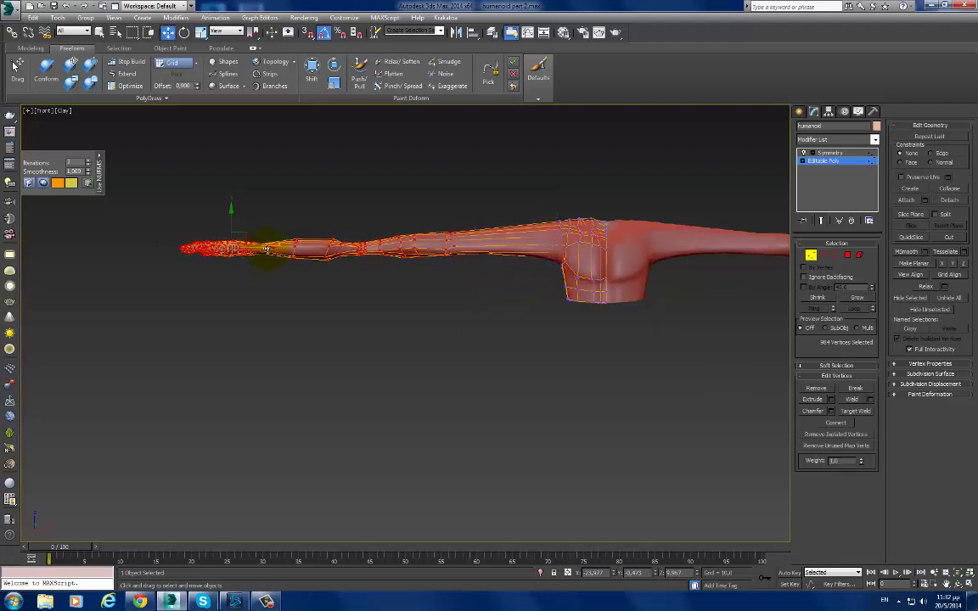
pyautogui.moveTo(265, 249)
pyautogui.mouseDown()
pyautogui.moveTo(355, 248)
pyautogui.moveTo(343, 225)
pyautogui.mouseUp()
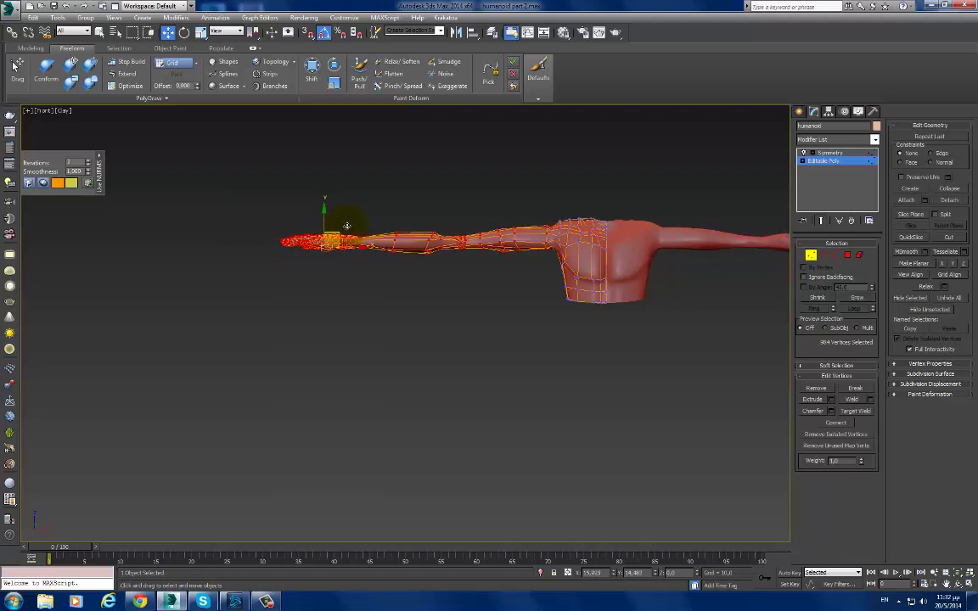
# Step: Exit vertex editing and orbit to view the arm and torso at an angle
pyautogui.scroll(1, 597, 273)
pyautogui.scroll(1, 585, 266)
pyautogui.scroll(2, 557, 283)
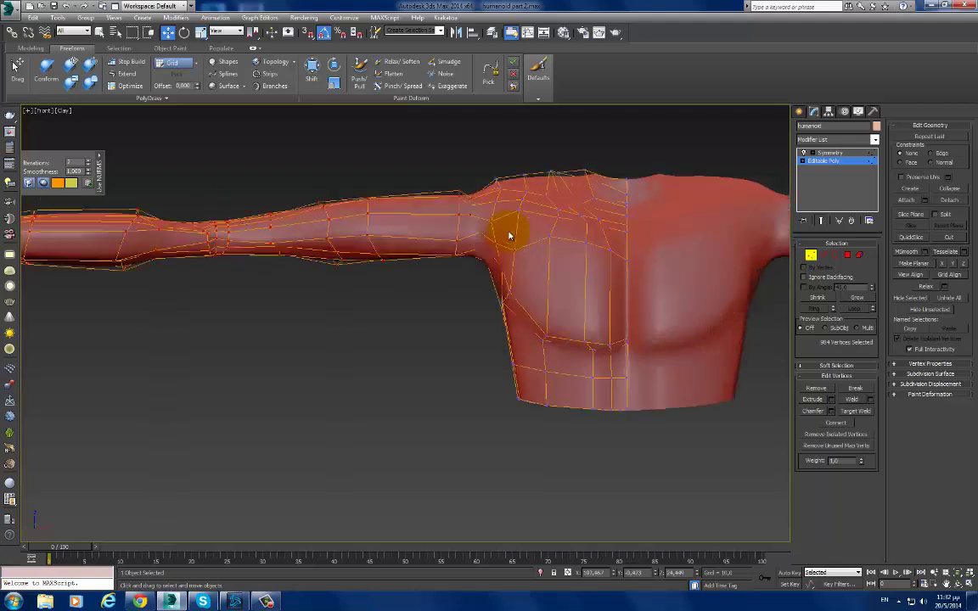
pyautogui.scroll(2, 505, 226)
pyautogui.scroll(-1, 473, 204)
pyautogui.scroll(-1, 480, 203)
pyautogui.scroll(-1, 488, 203)
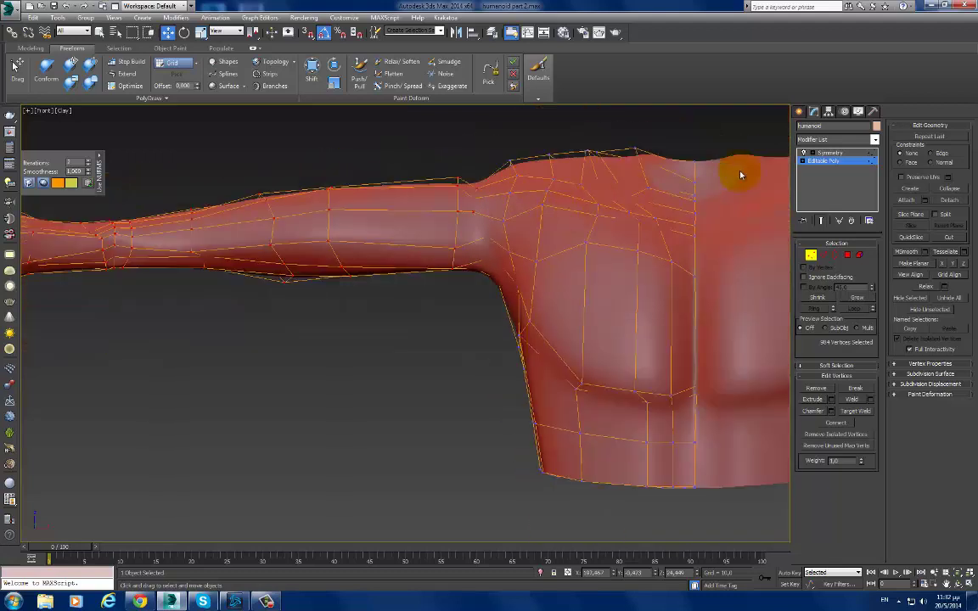
pyautogui.click(816, 166)
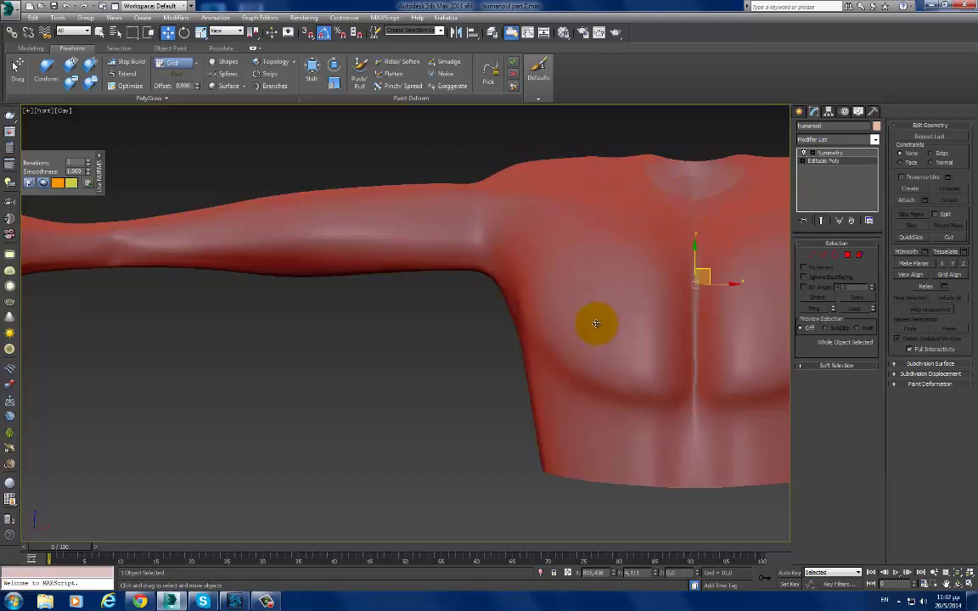
pyautogui.scroll(-3, 596, 323)
pyautogui.moveTo(578, 323)
pyautogui.keyDown('alt'); pyautogui.mouseDown(button='middle')
pyautogui.moveTo(557, 348)
pyautogui.moveTo(683, 366)
pyautogui.moveTo(614, 371)
pyautogui.moveTo(720, 356)
pyautogui.moveTo(622, 361)
pyautogui.moveTo(585, 349)
pyautogui.moveTo(463, 346)
pyautogui.mouseUp(button='middle'); pyautogui.keyUp('alt')
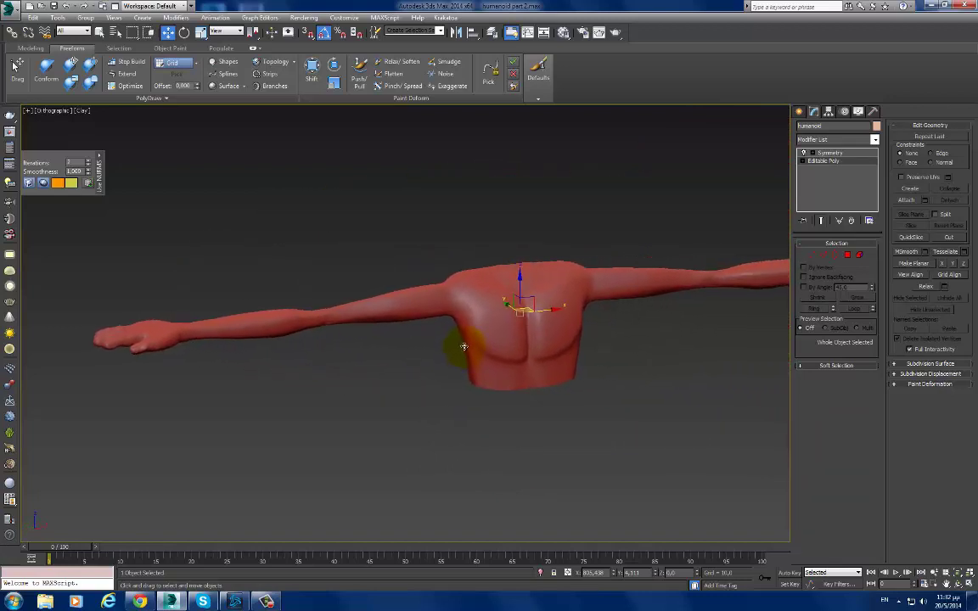
# Step: Smooth and straighten the left arm-shoulder junction with the Shift and Relax/Soften brushes
pyautogui.click(311, 68)
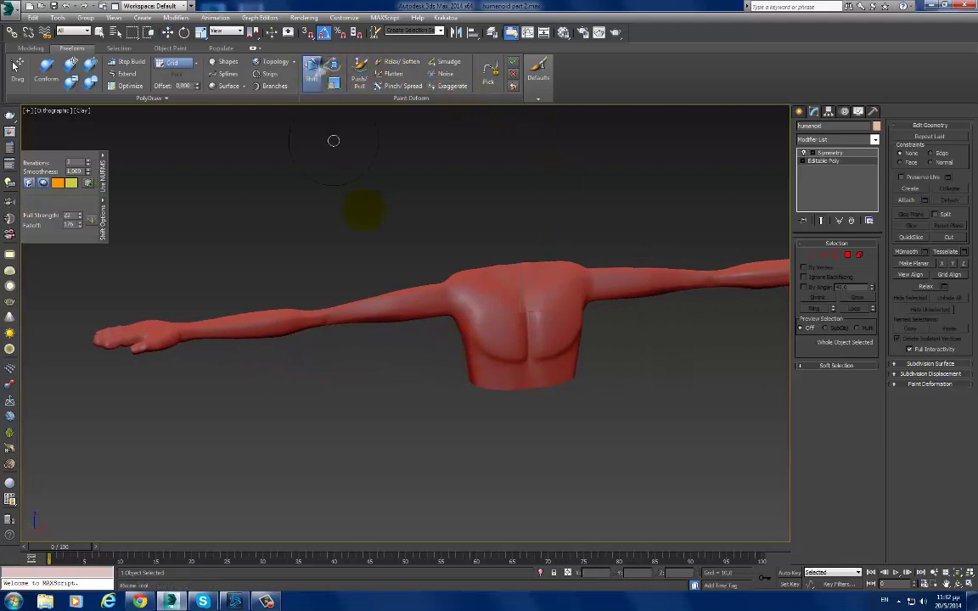
pyautogui.moveTo(441, 304)
pyautogui.keyDown('alt'); pyautogui.mouseDown(button='middle')
pyautogui.moveTo(458, 360)
pyautogui.moveTo(447, 386)
pyautogui.moveTo(421, 338)
pyautogui.mouseUp(button='middle'); pyautogui.keyUp('alt')
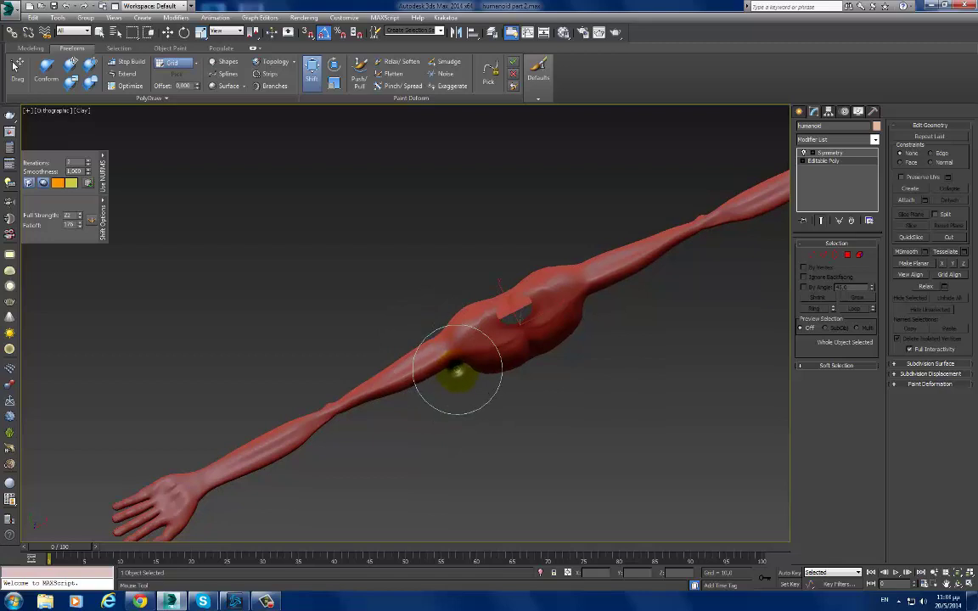
pyautogui.keyDown('alt'); pyautogui.moveTo(472, 365); pyautogui.dragTo(448, 233, button='middle'); pyautogui.keyUp('alt')
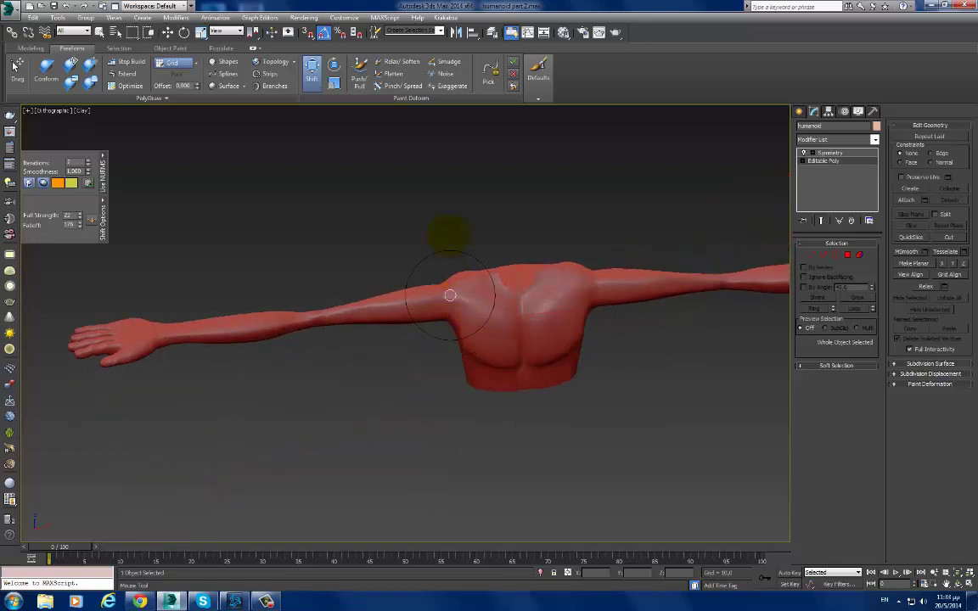
pyautogui.click(400, 62)
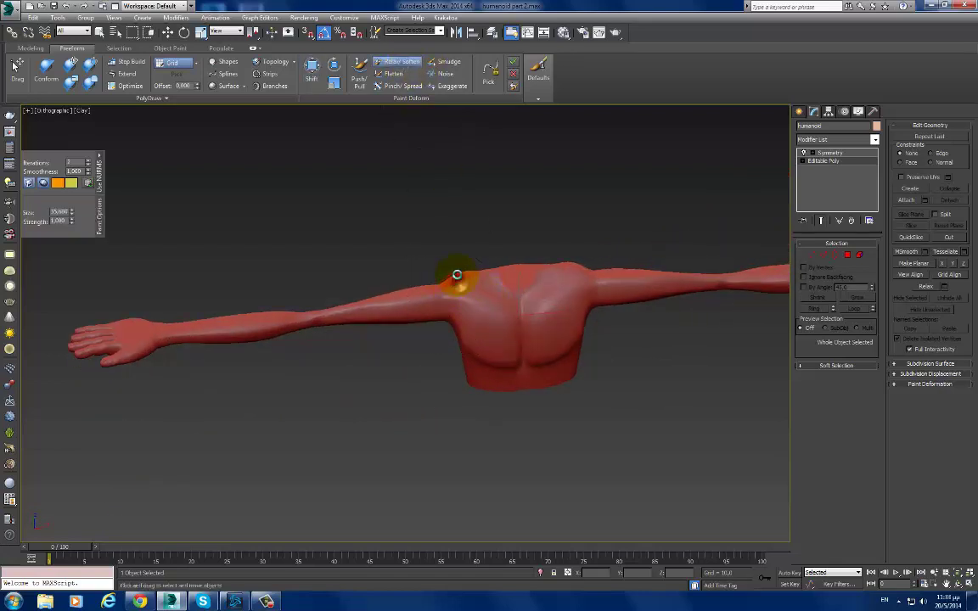
pyautogui.moveTo(406, 299); pyautogui.dragTo(445, 318)
# Step: Return to Front view, shift the figure left, and show Standard Primitives in the Create panel
pyautogui.keyDown('alt'); pyautogui.moveTo(475, 353); pyautogui.dragTo(474, 338, button='middle'); pyautogui.keyUp('alt')
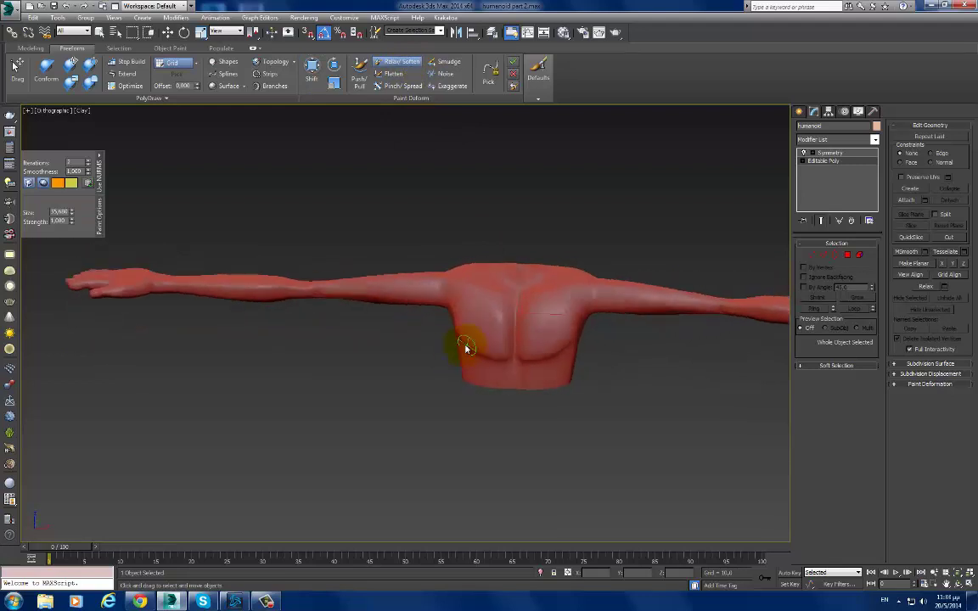
pyautogui.press('f')
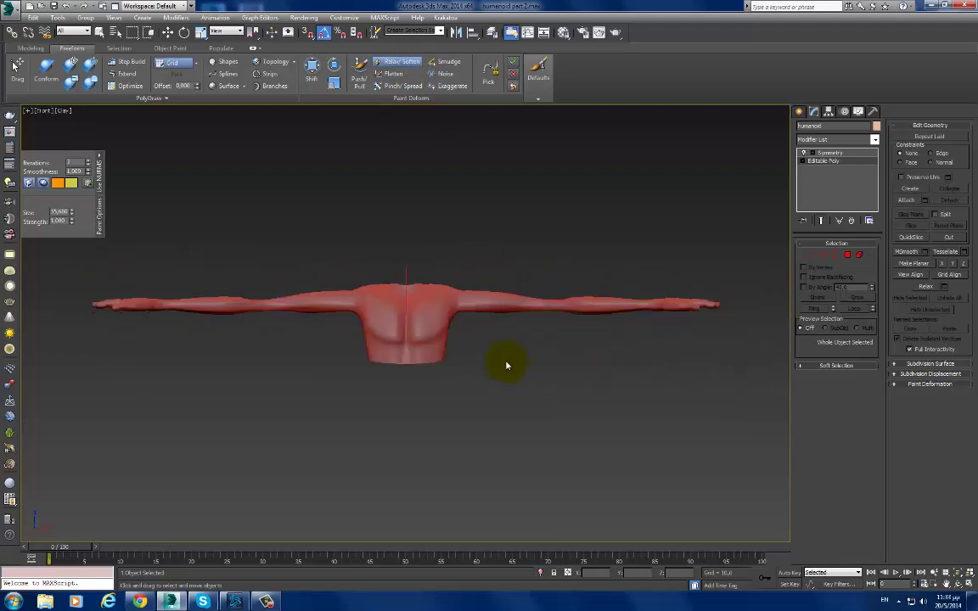
pyautogui.moveTo(522, 369); pyautogui.dragTo(509, 354, button='middle')
pyautogui.click(799, 112)
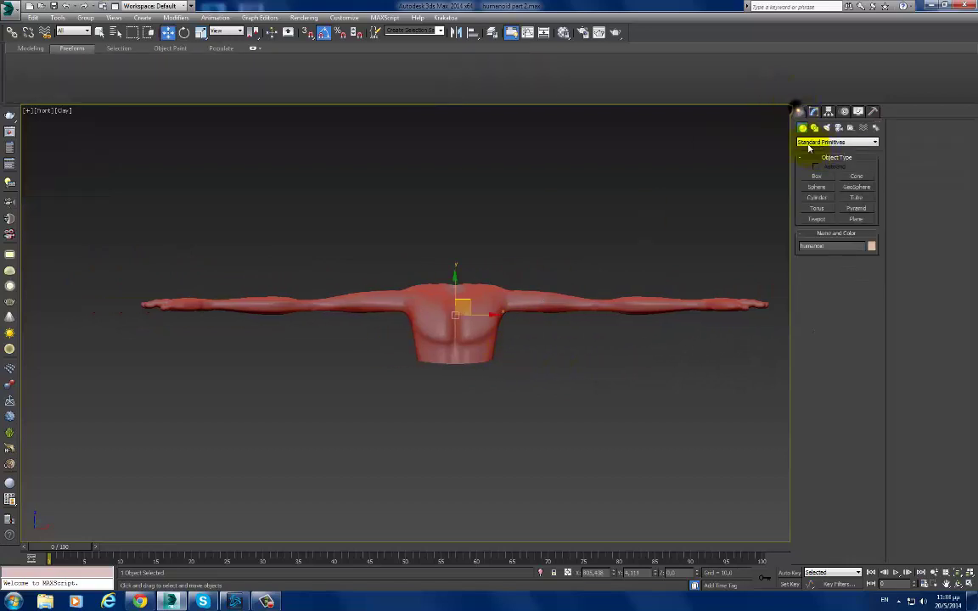
# Step: Create a long Box, rotate it 90° upright, and move it down beside the torso
pyautogui.click(815, 175)
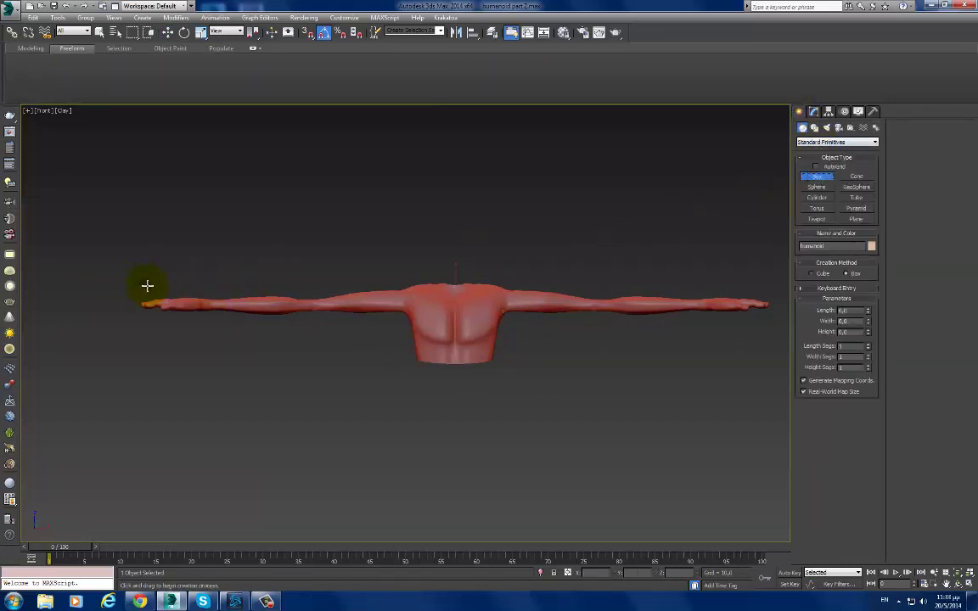
pyautogui.moveTo(147, 286); pyautogui.dragTo(407, 296)
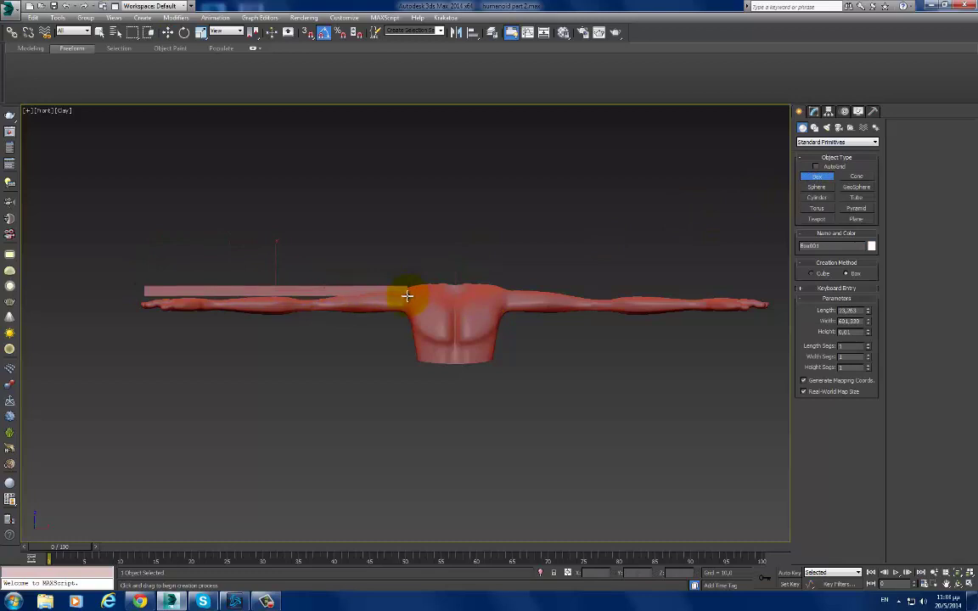
pyautogui.click(410, 284)
pyautogui.press('e')
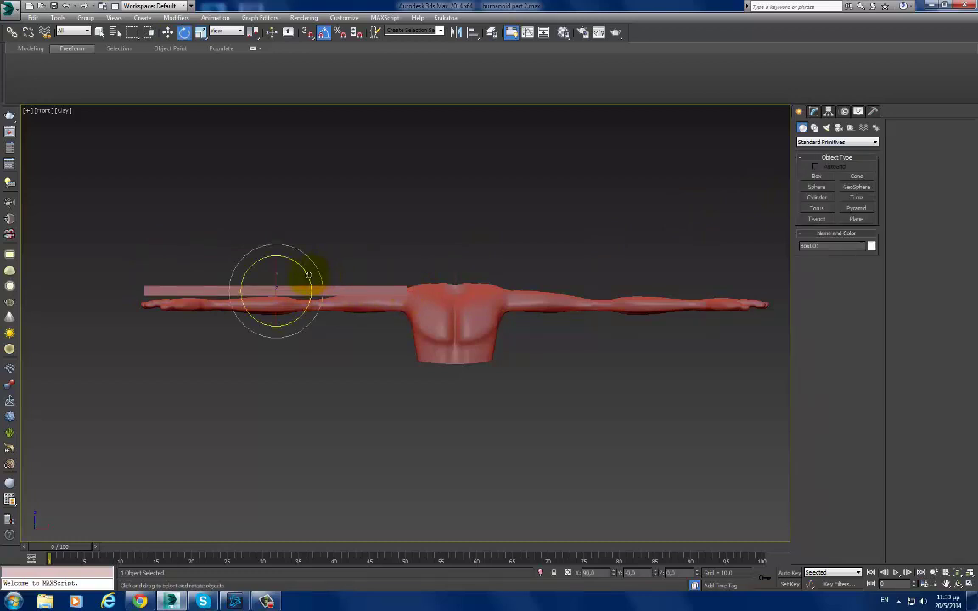
pyautogui.moveTo(308, 275); pyautogui.dragTo(294, 216)
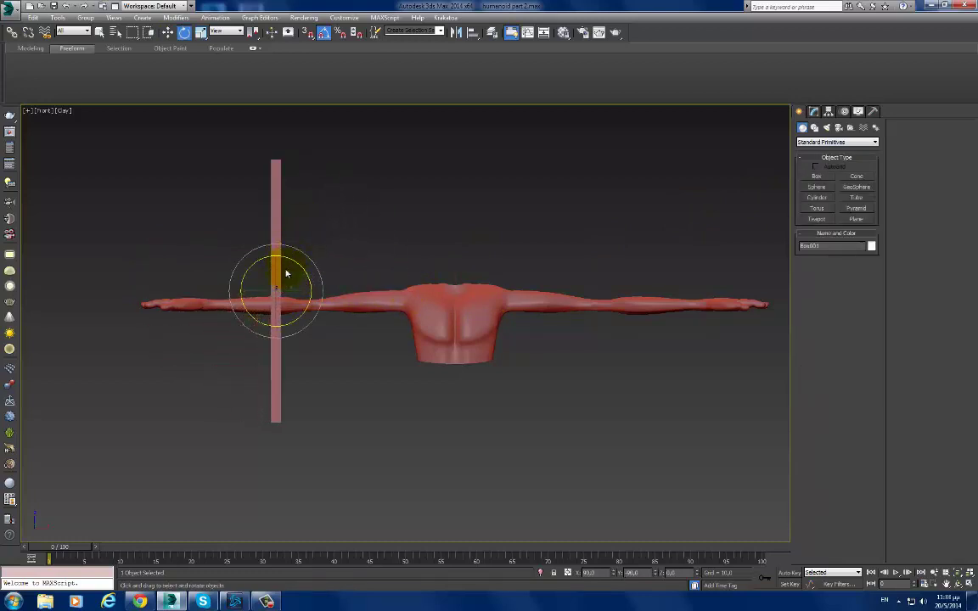
pyautogui.press('w')
pyautogui.moveTo(286, 274); pyautogui.dragTo(409, 402)
# Step: Select the humanoid and return to its Editable Poly level in the Modify panel
pyautogui.scroll(-3, 424, 406)
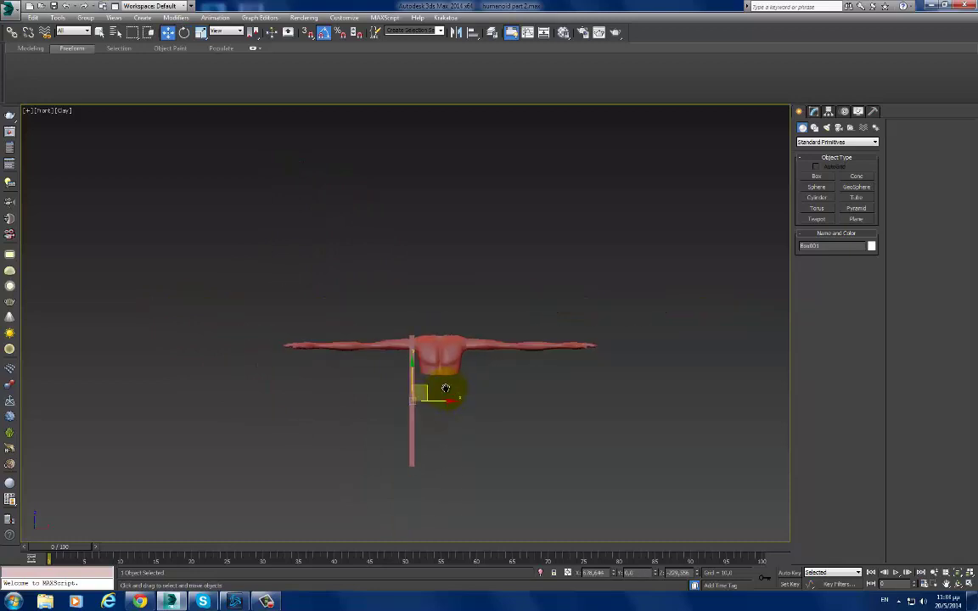
pyautogui.click(429, 353)
pyautogui.scroll(3, 437, 350)
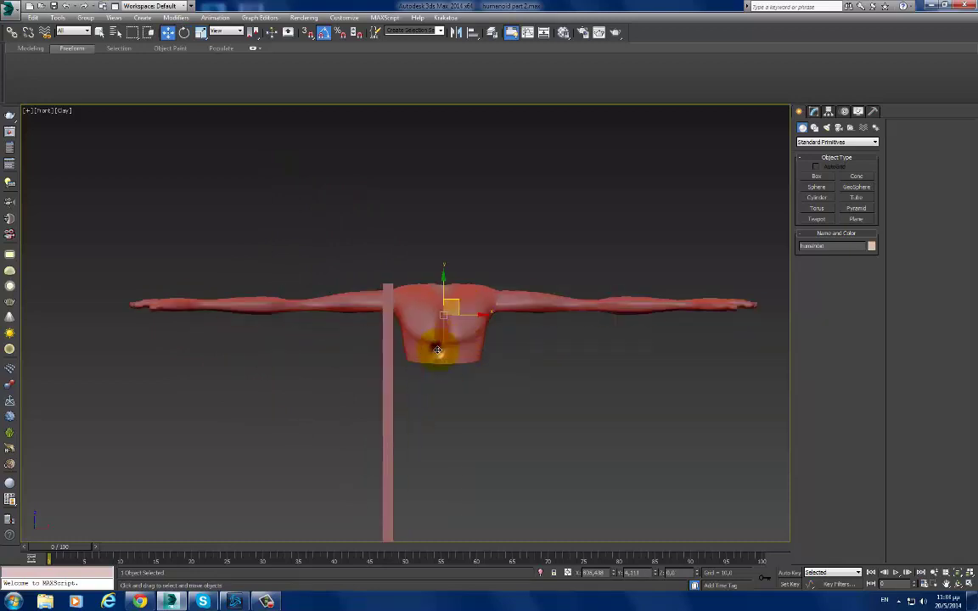
pyautogui.moveTo(442, 352); pyautogui.dragTo(458, 306, button='middle')
pyautogui.click(813, 112)
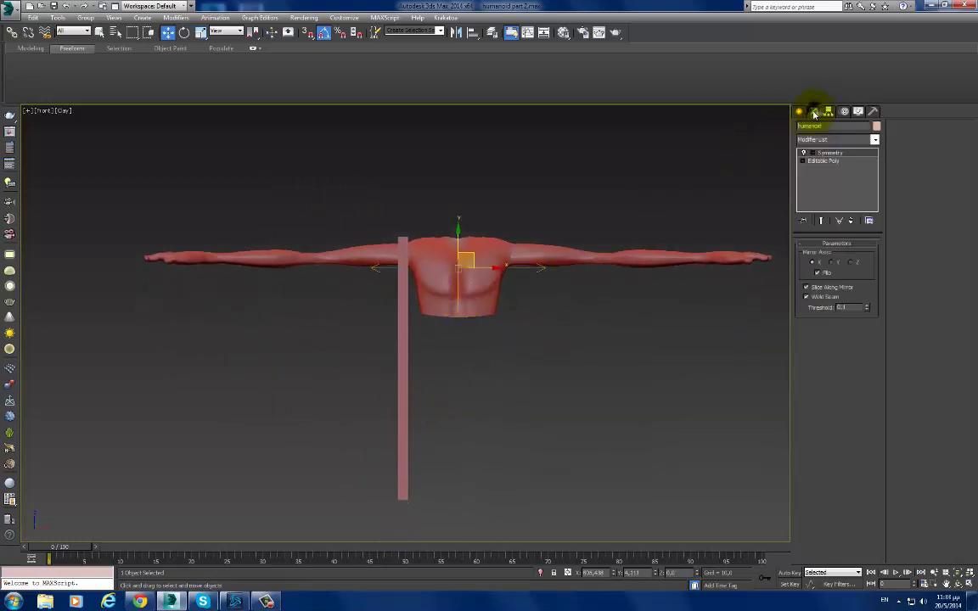
pyautogui.click(849, 161)
# Step: Shift-drag the bottom edge loop down twice to extend the torso into an abdomen
pyautogui.press('2')
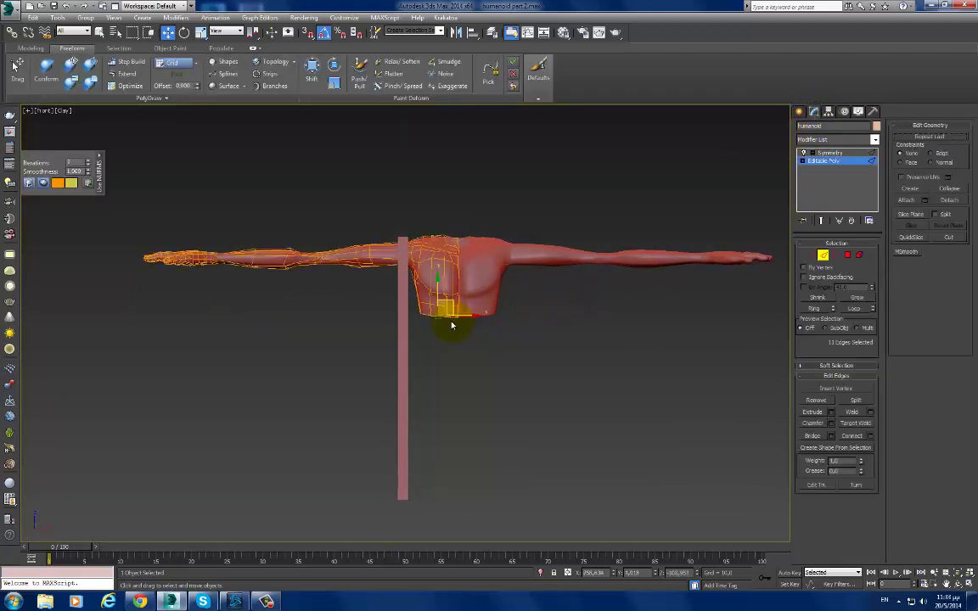
pyautogui.keyDown('shift'); pyautogui.moveTo(440, 297); pyautogui.dragTo(436, 311); pyautogui.keyUp('shift')
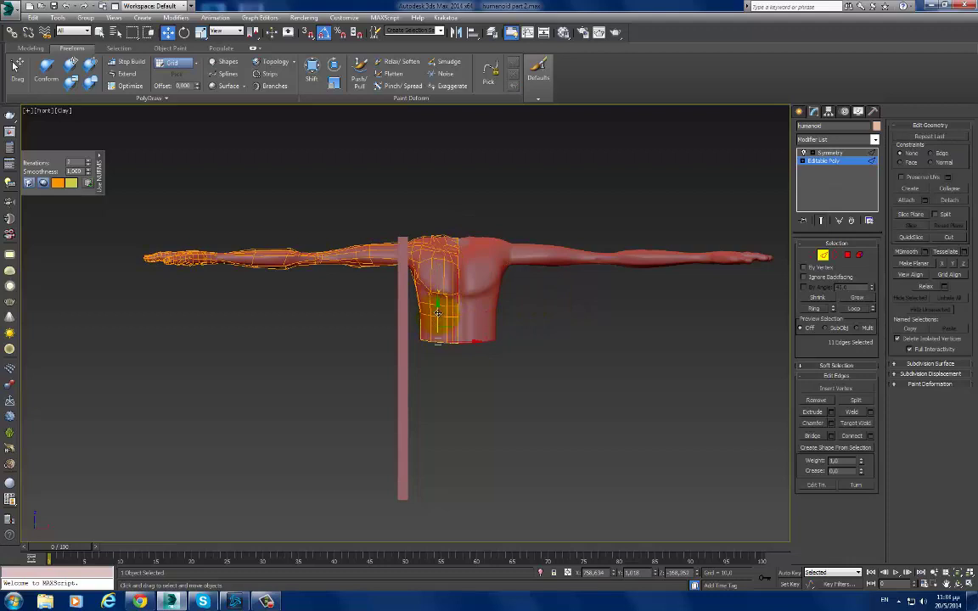
pyautogui.keyDown('shift'); pyautogui.moveTo(437, 313); pyautogui.dragTo(440, 345); pyautogui.keyUp('shift')
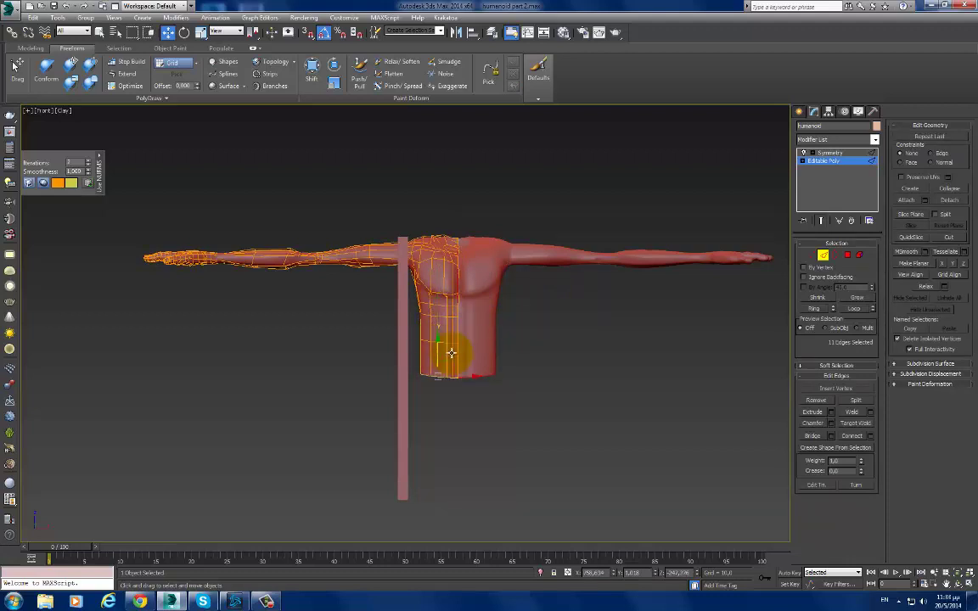
# Step: Zoom in on the lower torso, select a short abdomen edge, and activate the Shift brush
pyautogui.scroll(3, 451, 352)
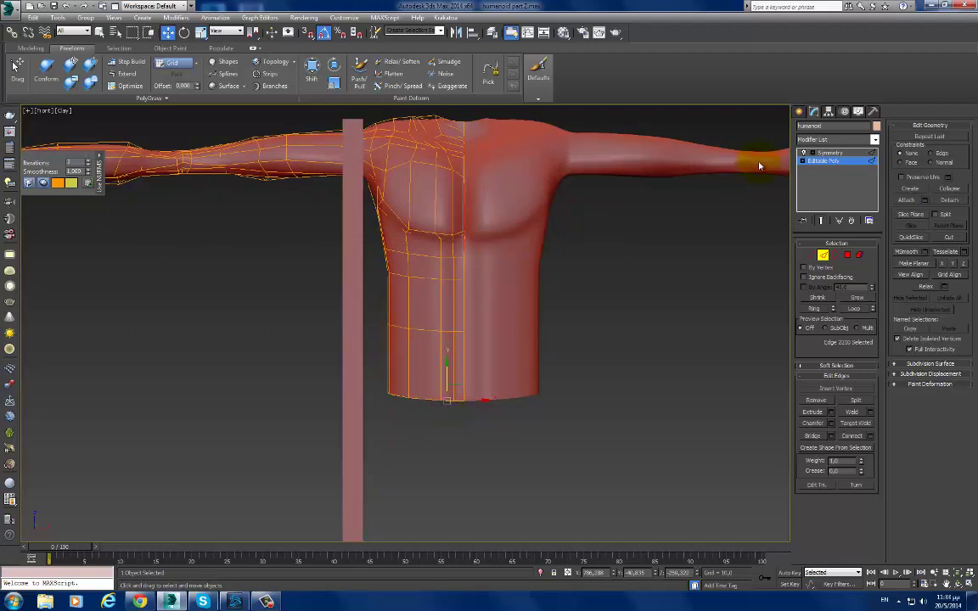
pyautogui.scroll(4, 553, 379)
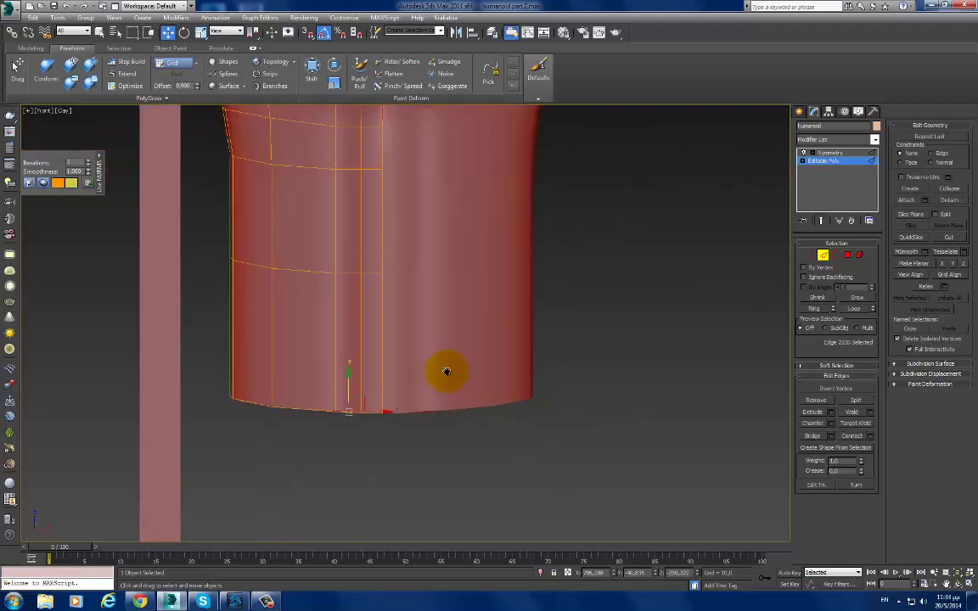
pyautogui.moveTo(444, 371); pyautogui.dragTo(615, 478, button='middle')
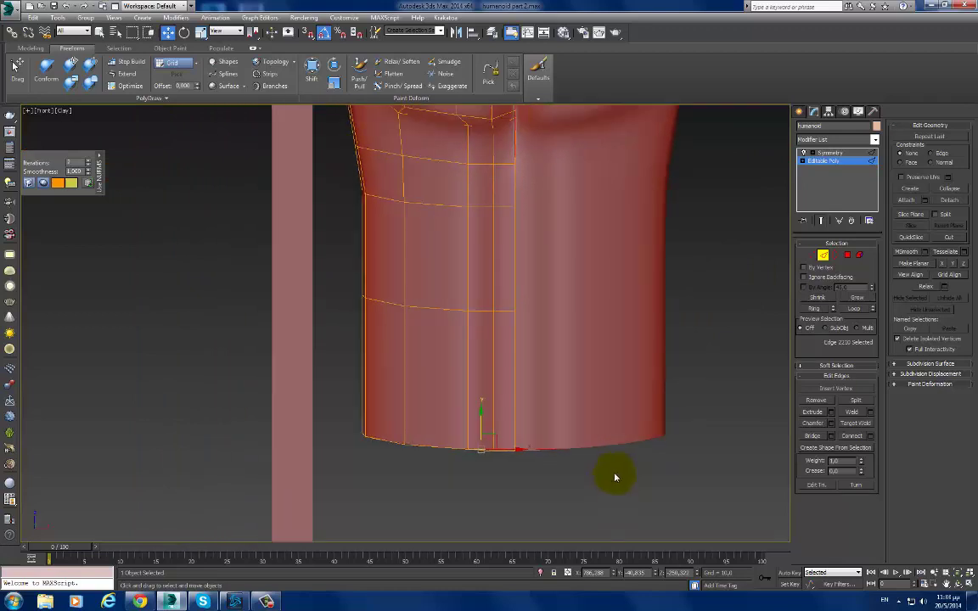
pyautogui.click(490, 193)
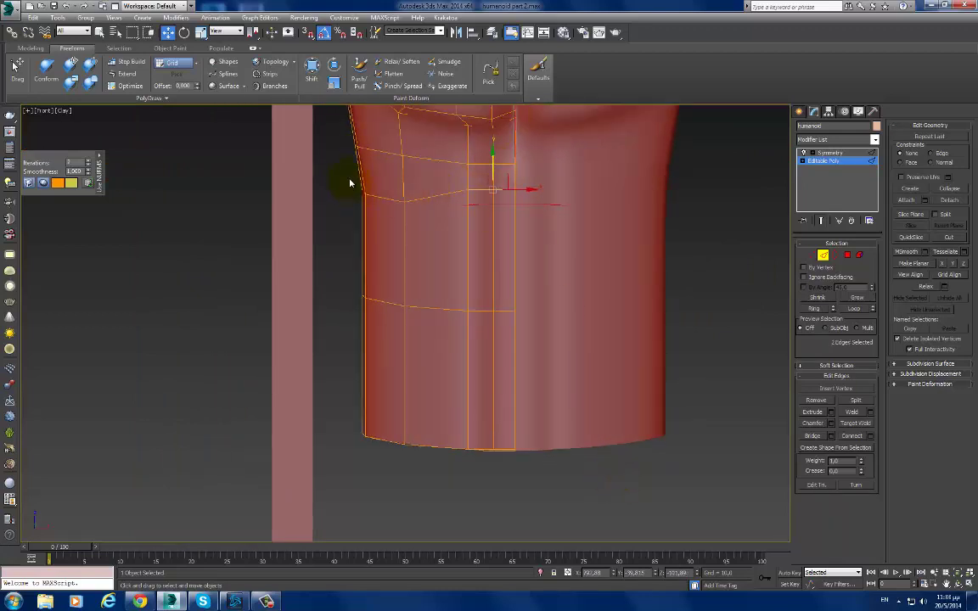
pyautogui.click(312, 67)
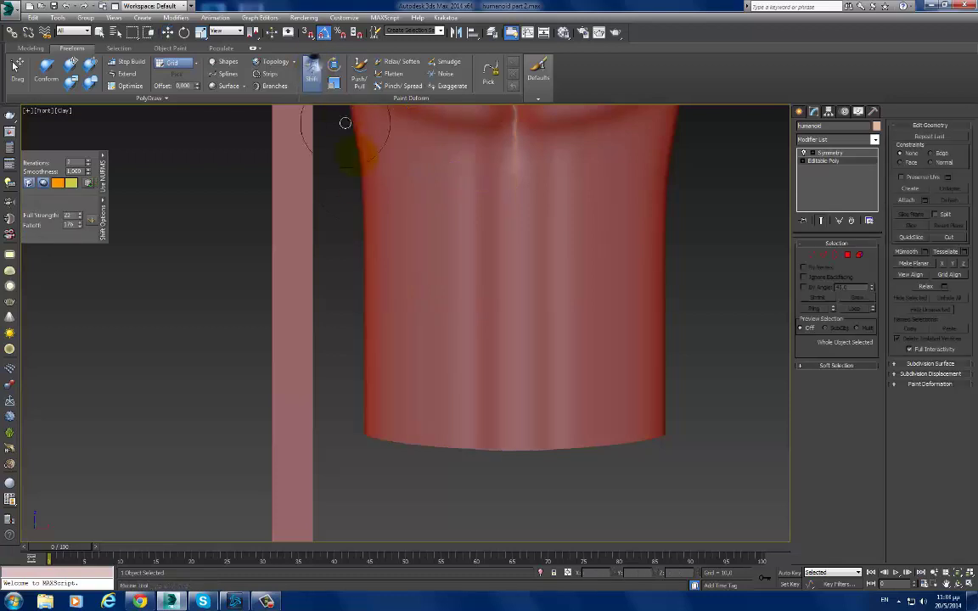
# Step: Use Shift brush strokes on the abdomen vertices to reroute its side edge loops, undoing three bad strokes, then select an abdomen edge
pyautogui.press('1')
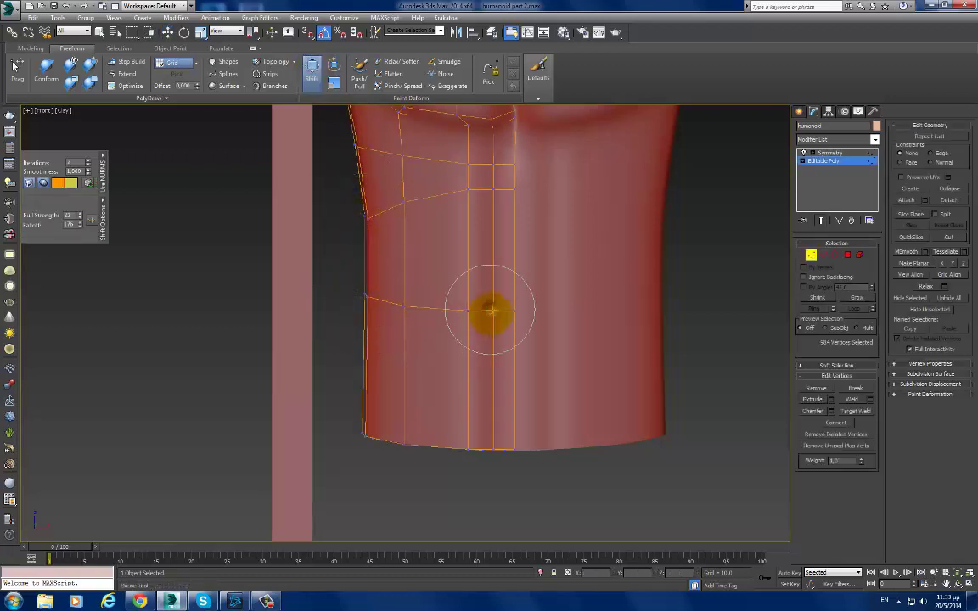
pyautogui.moveTo(491, 317); pyautogui.dragTo(518, 348)
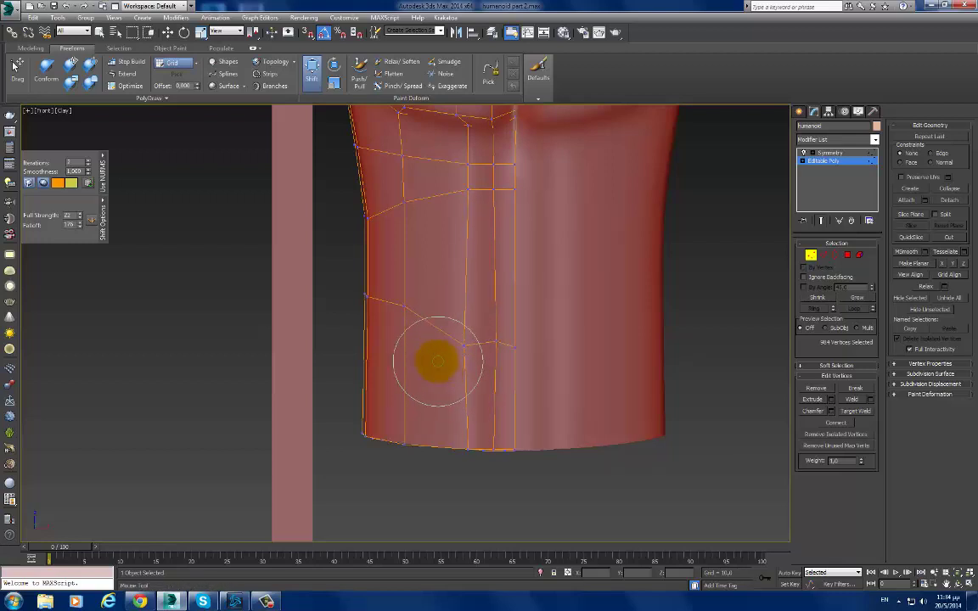
pyautogui.moveTo(434, 359); pyautogui.dragTo(498, 349)
pyautogui.hotkey('ctrl', 'z')
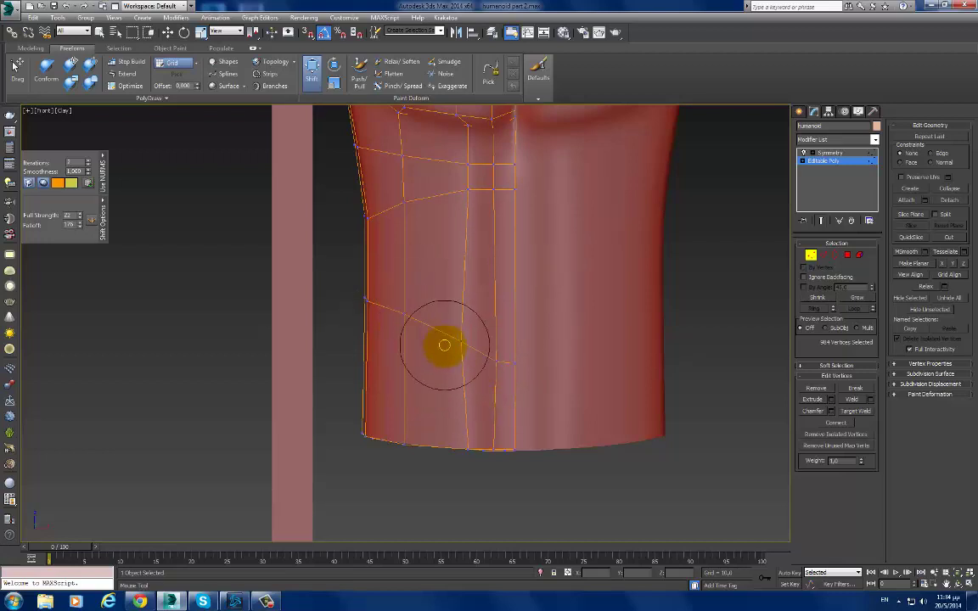
pyautogui.moveTo(443, 342); pyautogui.dragTo(442, 388)
pyautogui.hotkey('ctrl', 'z')
pyautogui.moveTo(497, 375)
pyautogui.mouseDown()
pyautogui.moveTo(497, 415)
pyautogui.moveTo(507, 372)
pyautogui.mouseUp()
pyautogui.hotkey('ctrl', 'z')
pyautogui.moveTo(414, 218); pyautogui.dragTo(424, 222)
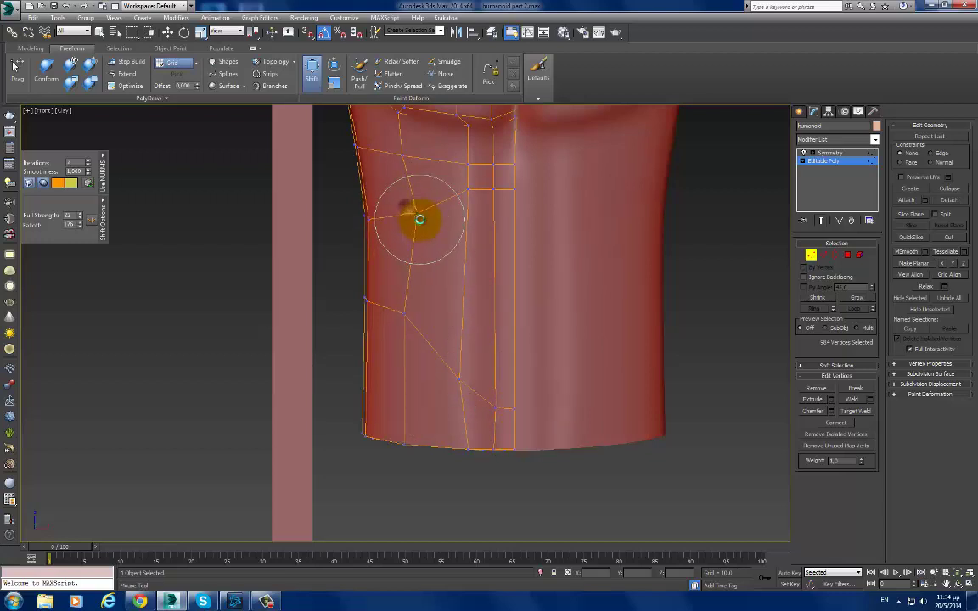
pyautogui.rightClick(490, 270)
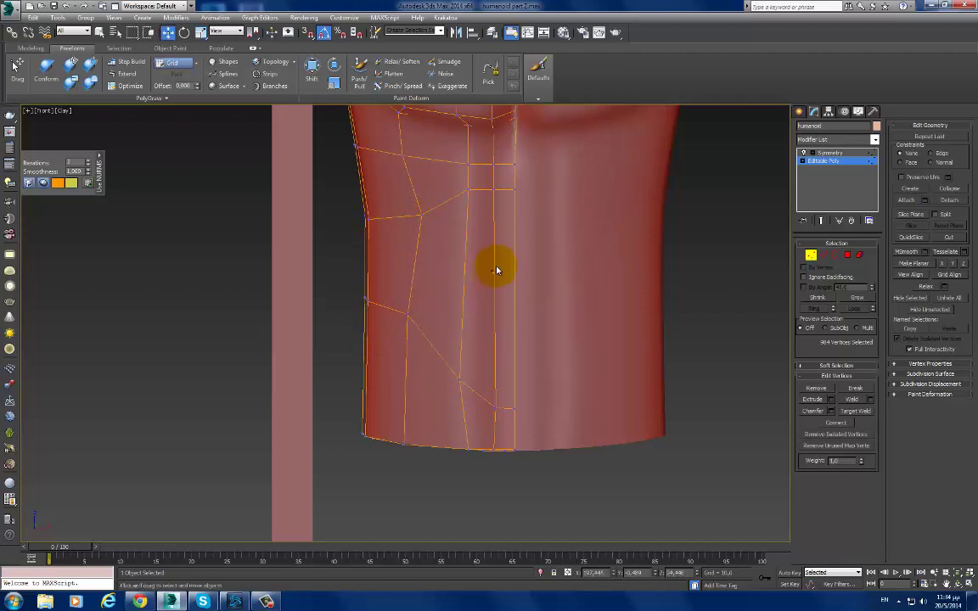
pyautogui.click(463, 246)
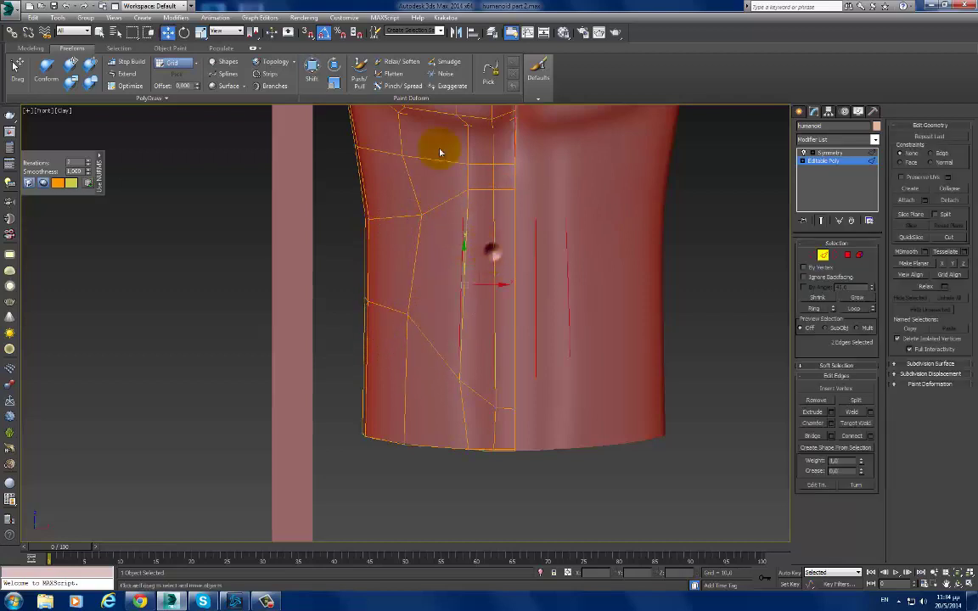
# Step: Apply Set Flow to the selected abdomen edges, then switch to Left view and deselect the humanoid at object level
pyautogui.click(31, 48)
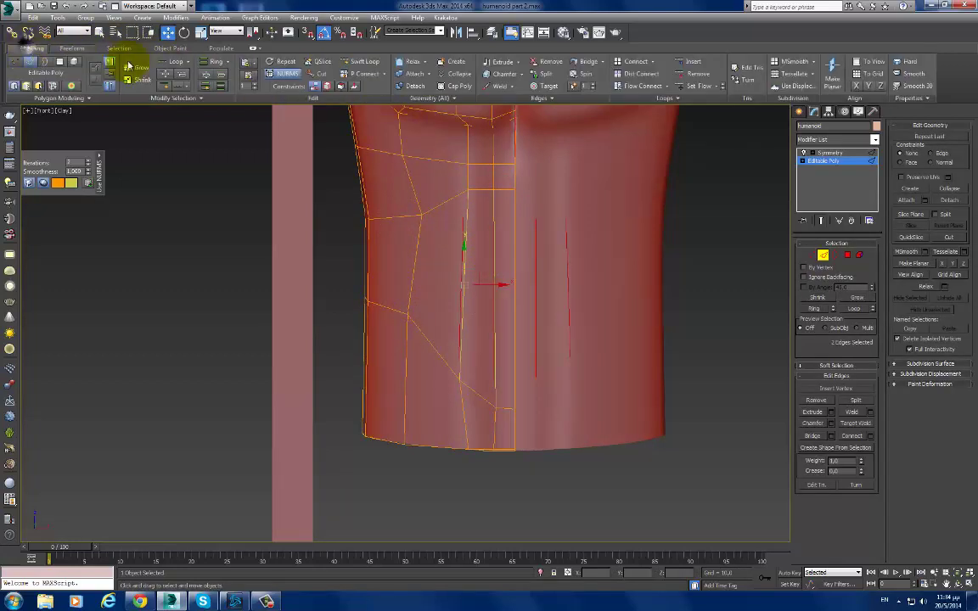
pyautogui.click(709, 86)
pyautogui.moveTo(563, 306)
pyautogui.keyDown('alt'); pyautogui.mouseDown(button='middle')
pyautogui.moveTo(508, 347)
pyautogui.moveTo(588, 298)
pyautogui.mouseUp(button='middle'); pyautogui.keyUp('alt')
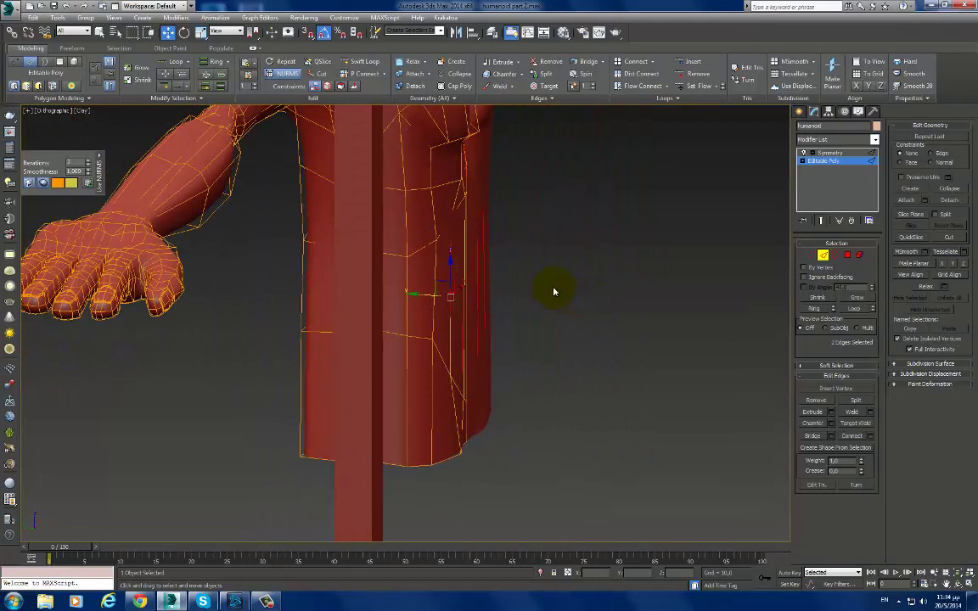
pyautogui.press('l')
pyautogui.click(799, 167)
pyautogui.click(437, 214)
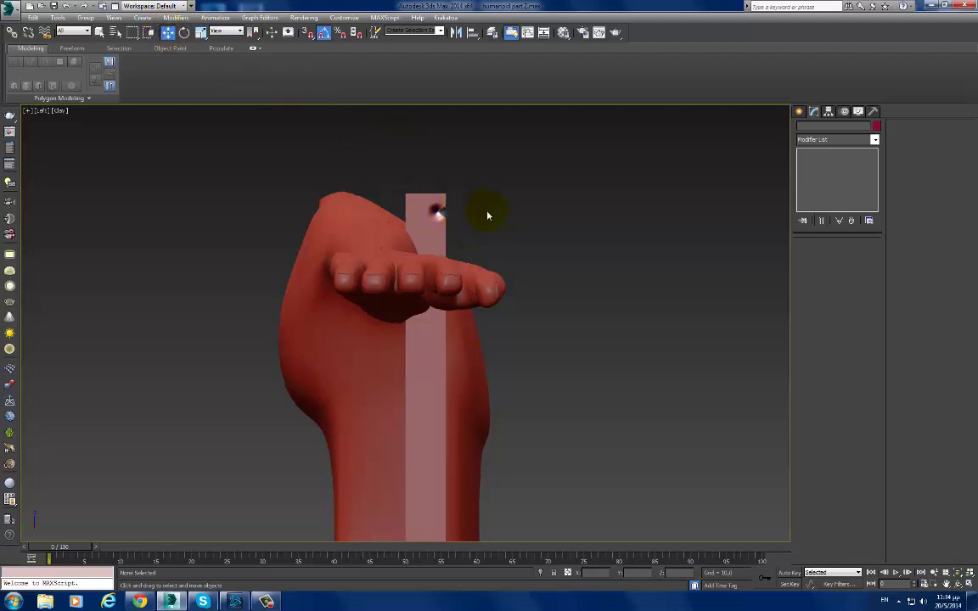
# Step: In Left view, reselect the humanoid at its Editable Poly level and pick the Freeform Shift brush
pyautogui.moveTo(488, 215)
pyautogui.keyDown('alt'); pyautogui.mouseDown(button='middle')
pyautogui.moveTo(415, 236)
pyautogui.moveTo(719, 270)
pyautogui.moveTo(632, 287)
pyautogui.mouseUp(button='middle'); pyautogui.keyUp('alt')
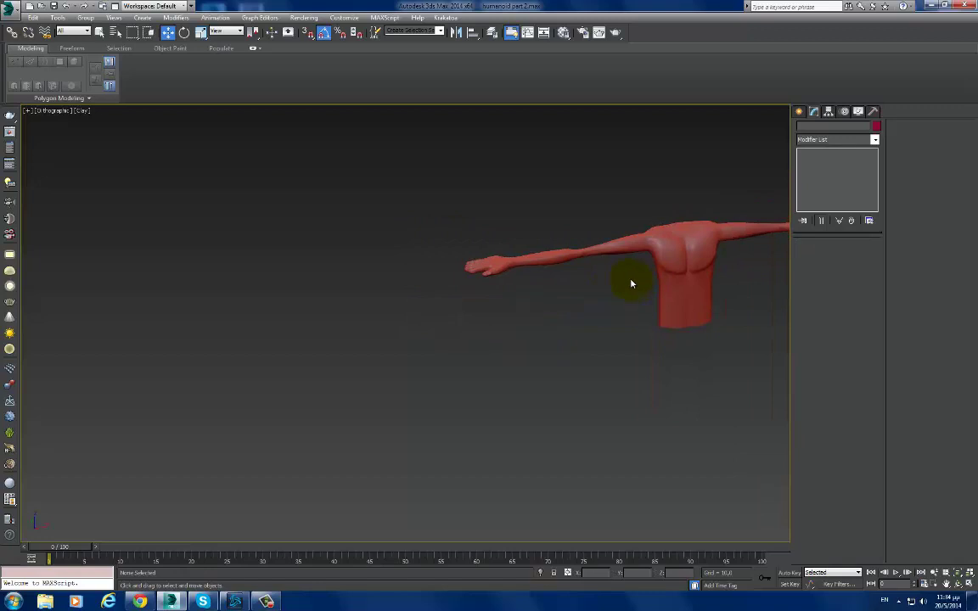
pyautogui.press('l')
pyautogui.scroll(-3, 490, 242)
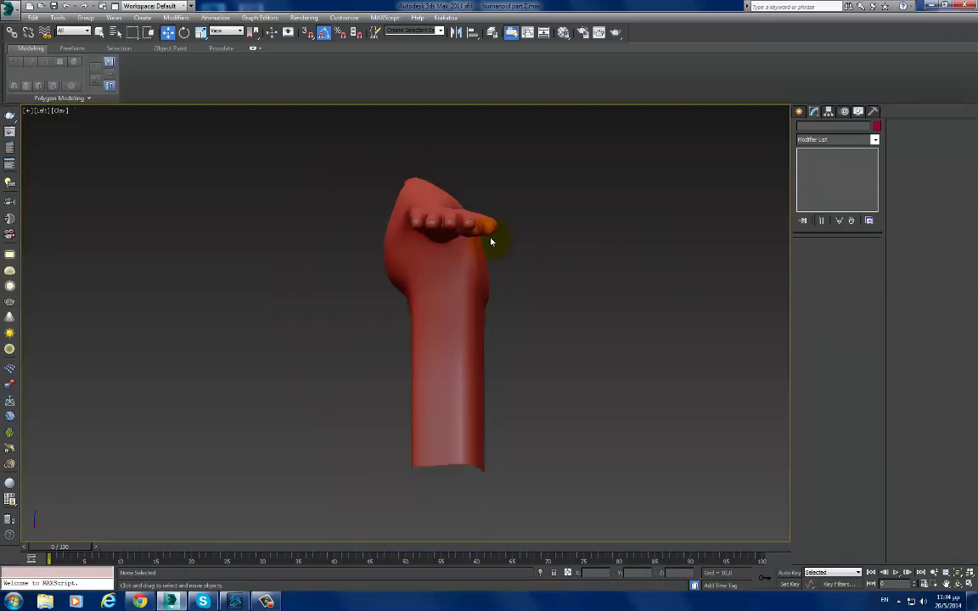
pyautogui.scroll(2, 452, 260)
pyautogui.click(439, 275)
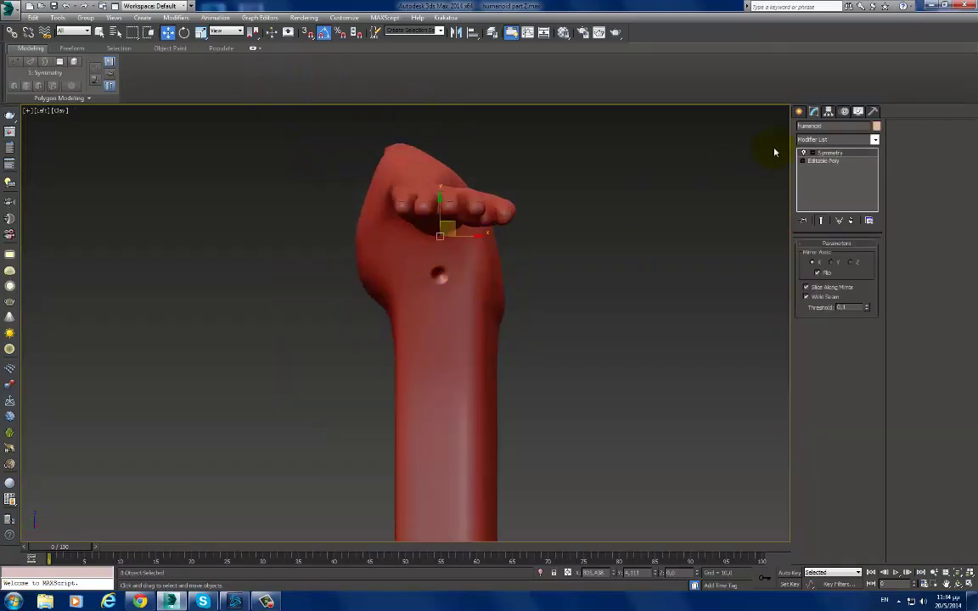
pyautogui.click(818, 161)
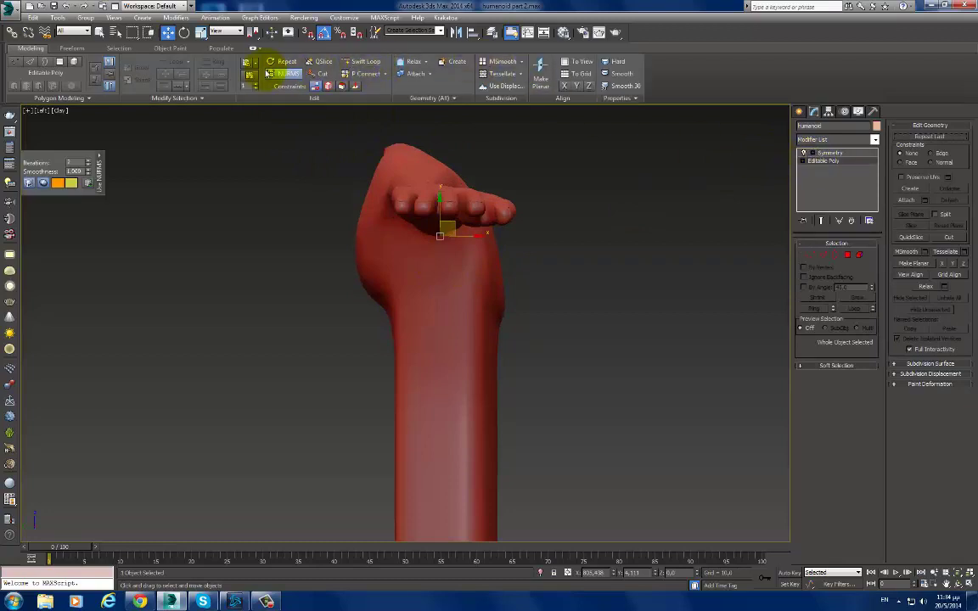
pyautogui.click(73, 48)
pyautogui.click(311, 72)
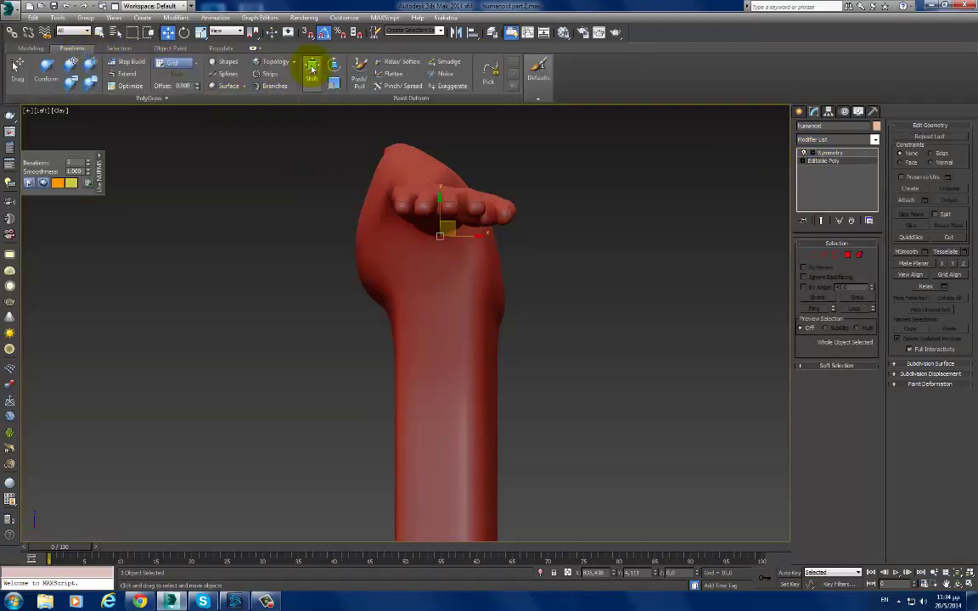
# Step: Shift-brush the torso's left outline smooth, shrink the falloff, and drag the waist's bottom edge down
pyautogui.moveTo(403, 292)
pyautogui.mouseDown()
pyautogui.moveTo(436, 257)
pyautogui.moveTo(441, 273)
pyautogui.mouseUp()
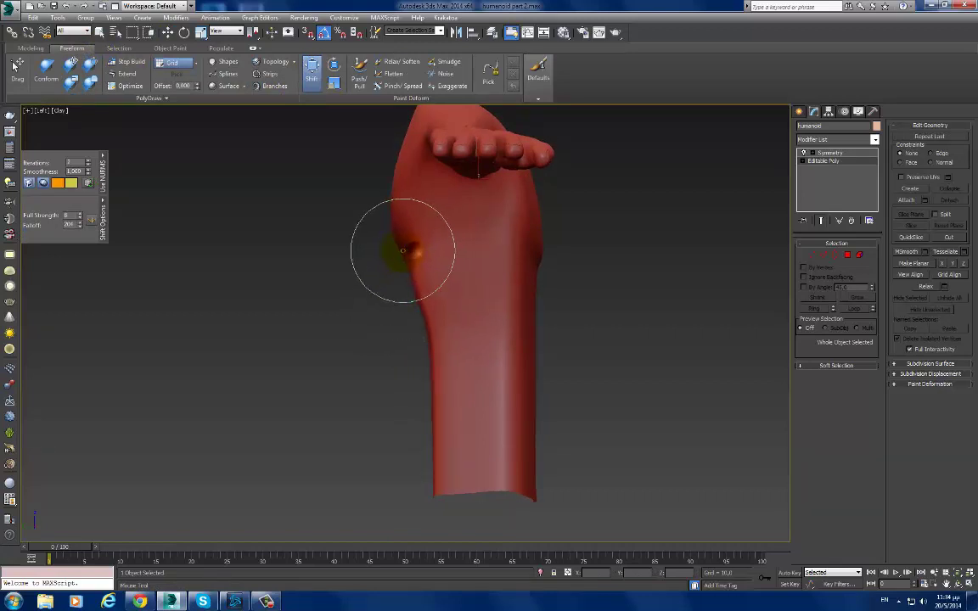
pyautogui.moveTo(404, 286); pyautogui.dragTo(478, 250)
pyautogui.moveTo(448, 286)
pyautogui.mouseDown()
pyautogui.moveTo(435, 283)
pyautogui.moveTo(440, 386)
pyautogui.mouseUp()
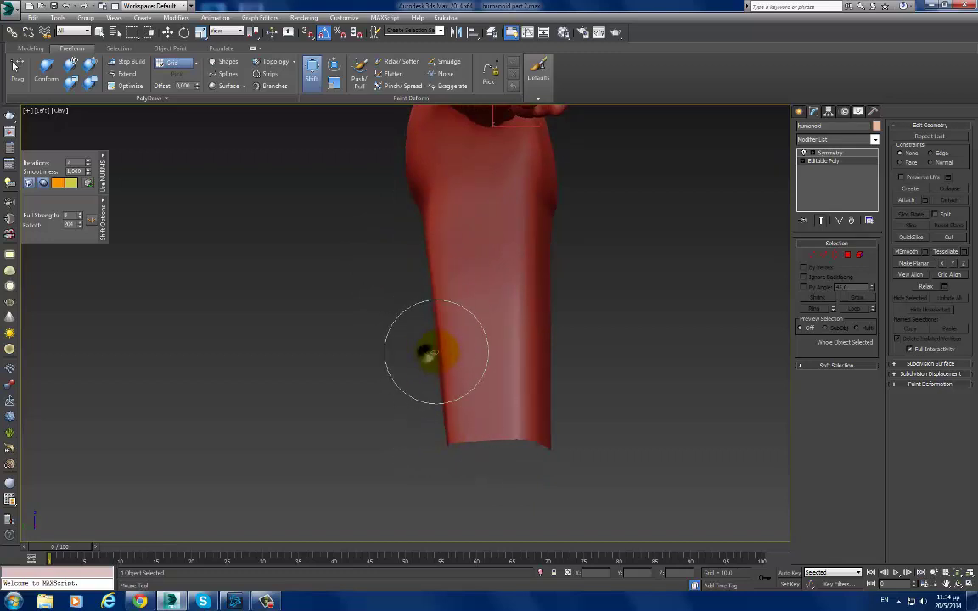
pyautogui.moveTo(428, 348)
pyautogui.mouseDown()
pyautogui.moveTo(432, 432)
pyautogui.moveTo(415, 338)
pyautogui.moveTo(428, 341)
pyautogui.moveTo(415, 290)
pyautogui.moveTo(420, 247)
pyautogui.mouseUp()
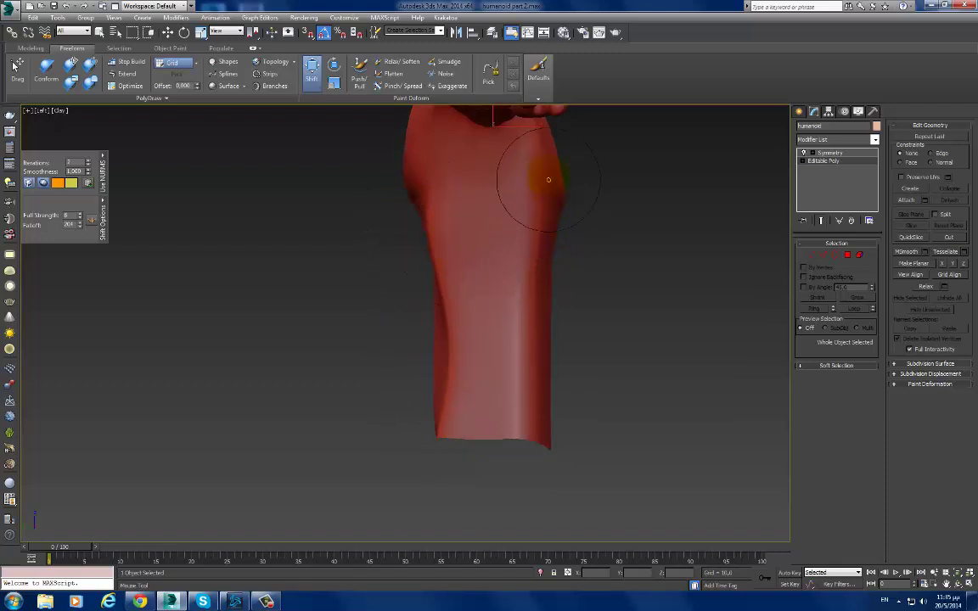
pyautogui.moveTo(552, 148); pyautogui.dragTo(483, 274, button='middle')
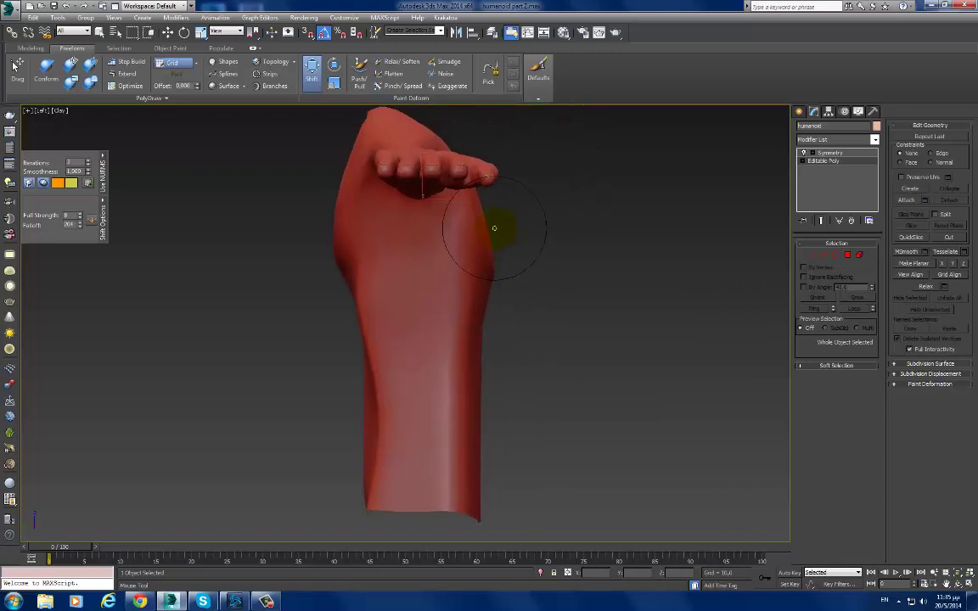
pyautogui.keyDown('alt'); pyautogui.keyDown('shift'); pyautogui.moveTo(494, 227); pyautogui.dragTo(489, 222); pyautogui.keyUp('shift'); pyautogui.keyUp('alt')
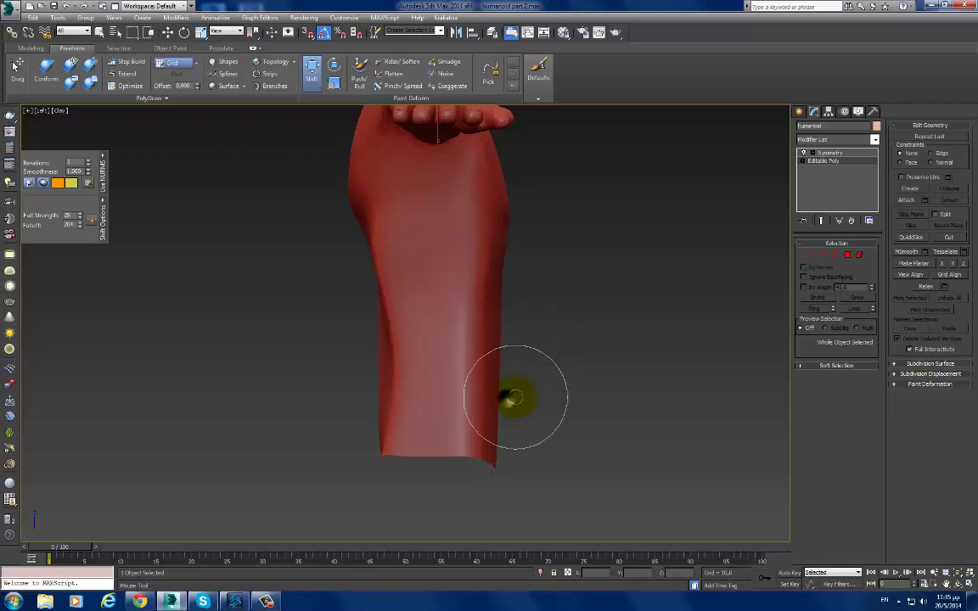
pyautogui.moveTo(523, 427); pyautogui.dragTo(521, 467)
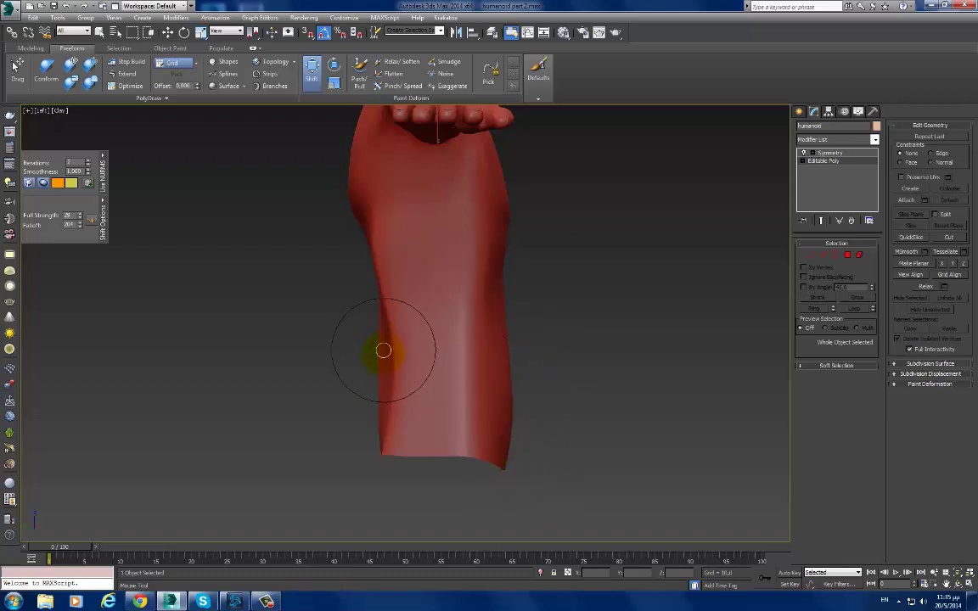
pyautogui.moveTo(360, 360)
pyautogui.keyDown('alt'); pyautogui.mouseDown(button='middle')
pyautogui.moveTo(481, 399)
pyautogui.moveTo(528, 373)
pyautogui.mouseUp(button='middle'); pyautogui.keyUp('alt')
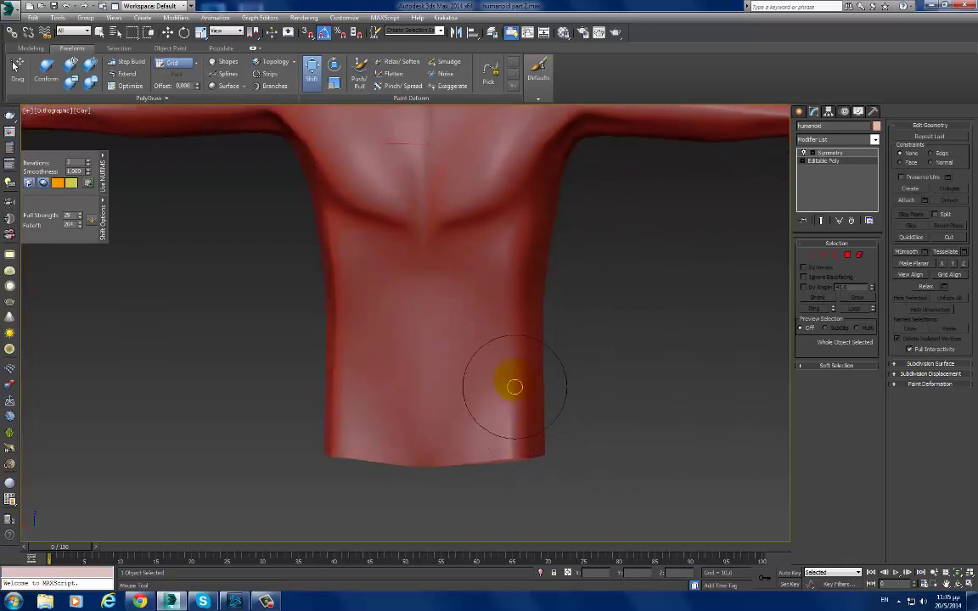
pyautogui.moveTo(517, 312)
pyautogui.keyDown('alt'); pyautogui.mouseDown(button='middle')
pyautogui.moveTo(523, 344)
pyautogui.moveTo(573, 344)
pyautogui.moveTo(497, 405)
pyautogui.mouseUp(button='middle'); pyautogui.keyUp('alt')
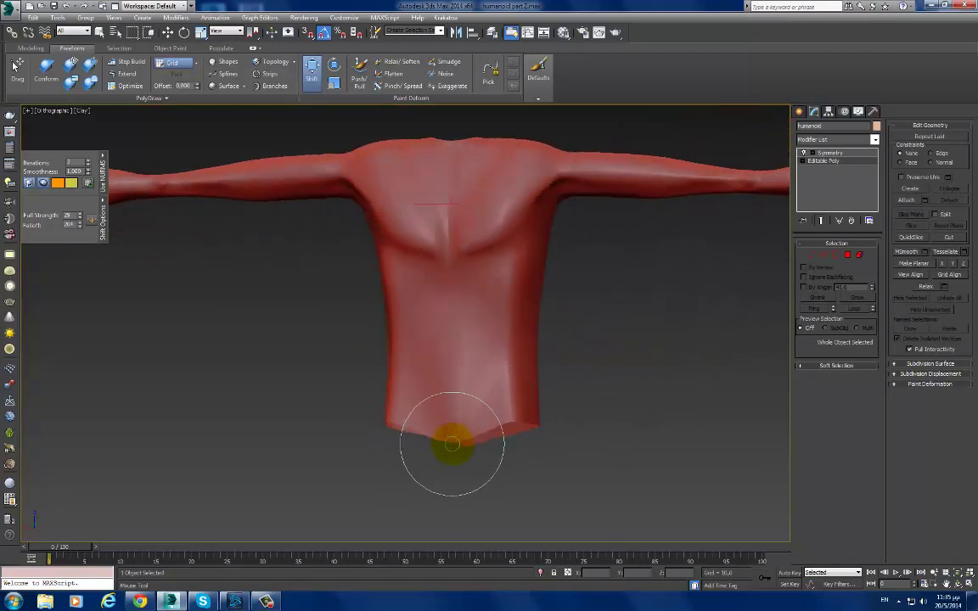
pyautogui.keyDown('alt'); pyautogui.moveTo(447, 443); pyautogui.dragTo(333, 443, button='middle'); pyautogui.keyUp('alt')
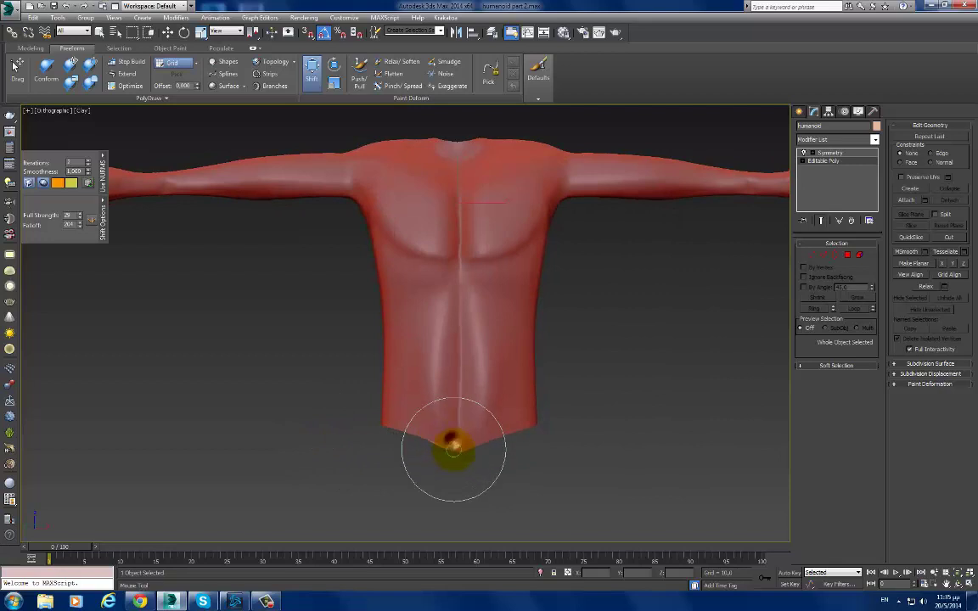
# Step: In Front view, show Edged Faces, enter Vertex level and turn off NURMS Toggle to expose the cage
pyautogui.press('f')
pyautogui.scroll(-3, 546, 393)
pyautogui.scroll(-1, 534, 421)
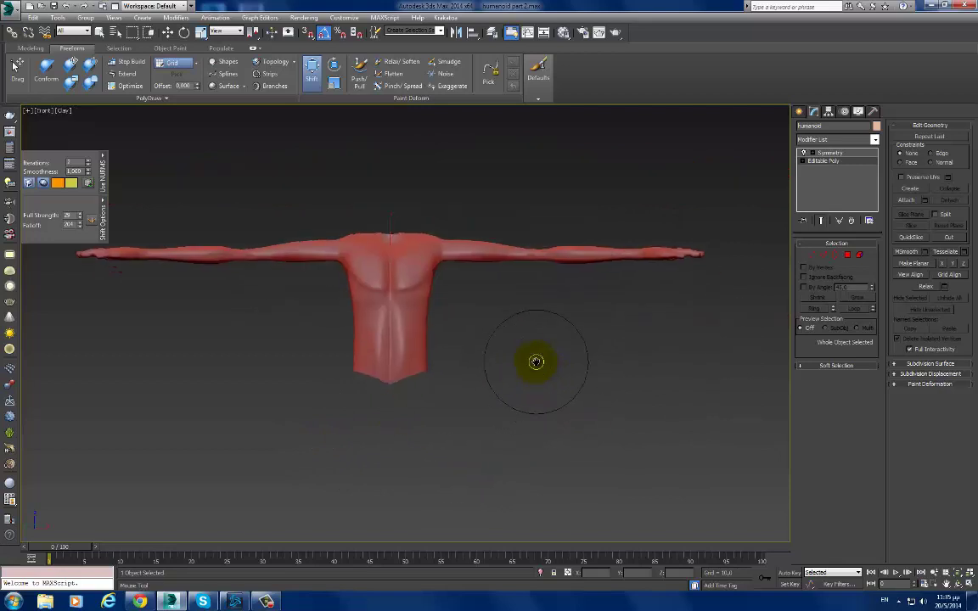
pyautogui.scroll(5, 334, 325)
pyautogui.scroll(3, 333, 325)
pyautogui.moveTo(343, 345); pyautogui.dragTo(425, 345, button='middle')
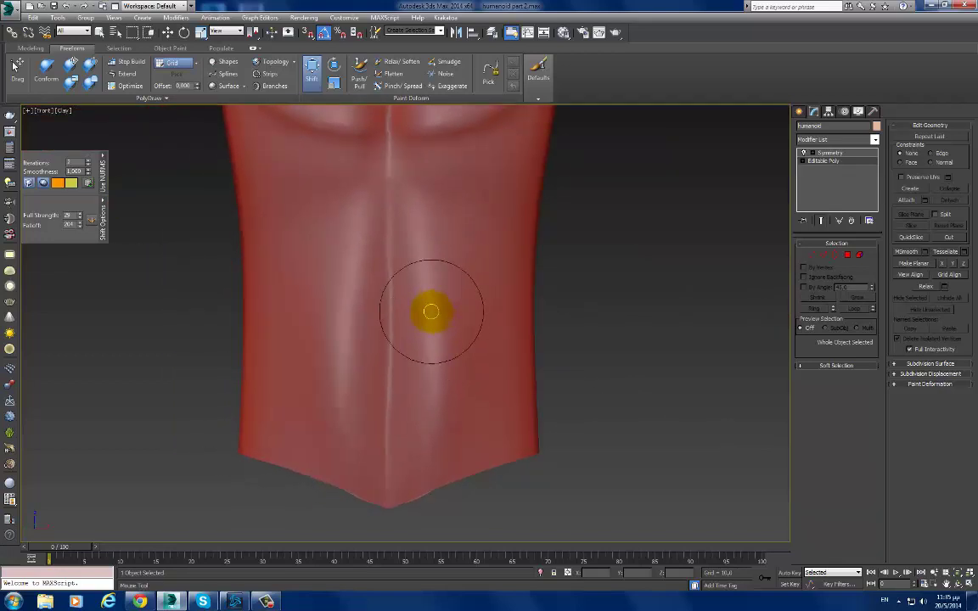
pyautogui.press('F4')
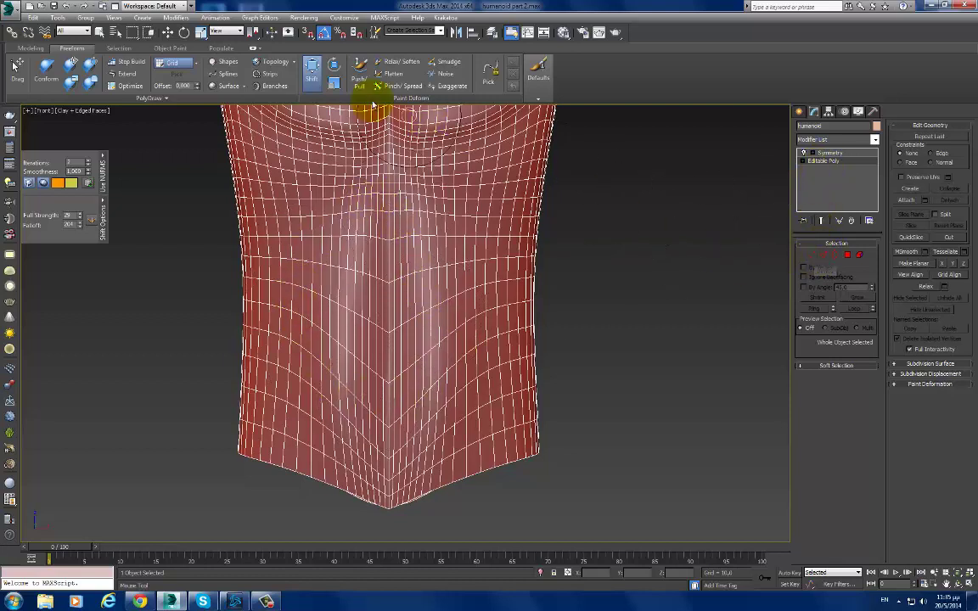
pyautogui.press('1')
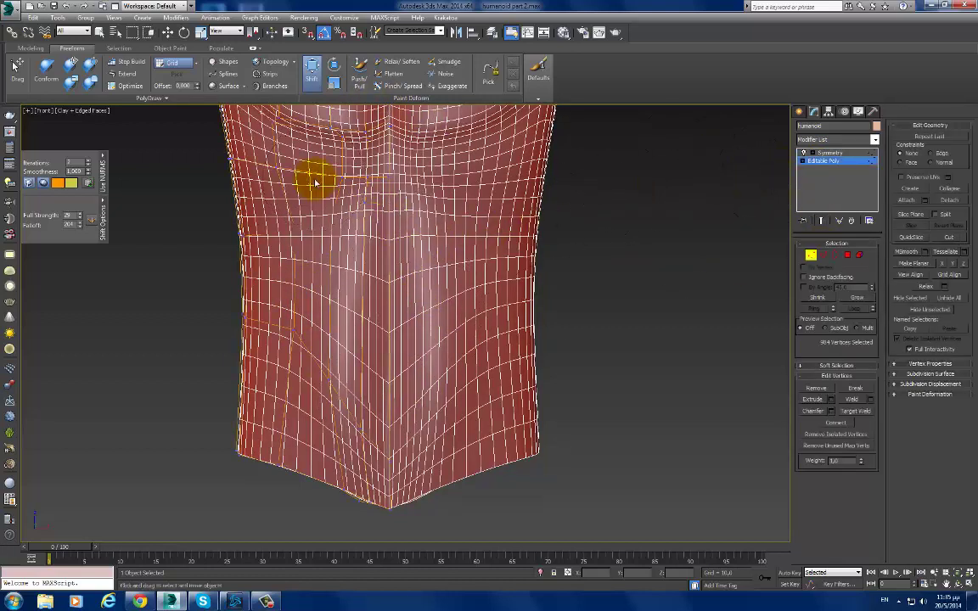
pyautogui.rightClick(374, 244)
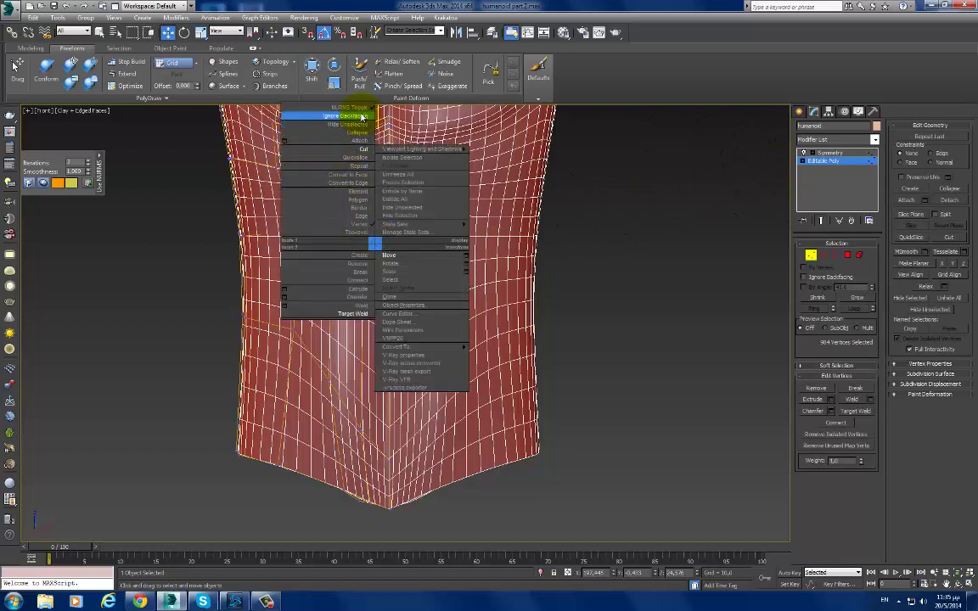
pyautogui.click(361, 108)
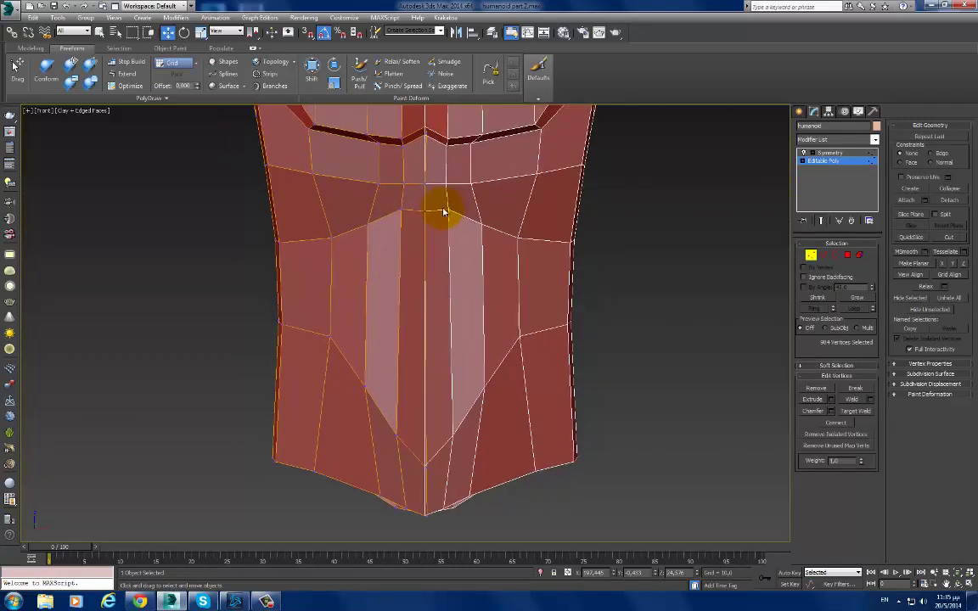
# Step: Move several abdomen vertices to raise the diagonal edges and lengthen the central V-shaped panel
pyautogui.click(395, 434)
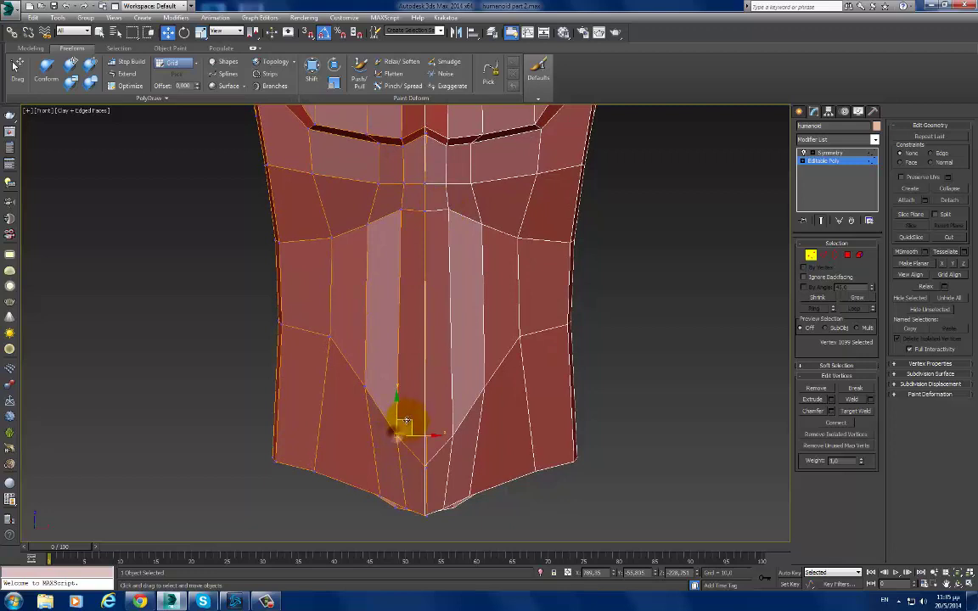
pyautogui.moveTo(406, 422); pyautogui.dragTo(397, 429)
pyautogui.moveTo(360, 389); pyautogui.dragTo(336, 351)
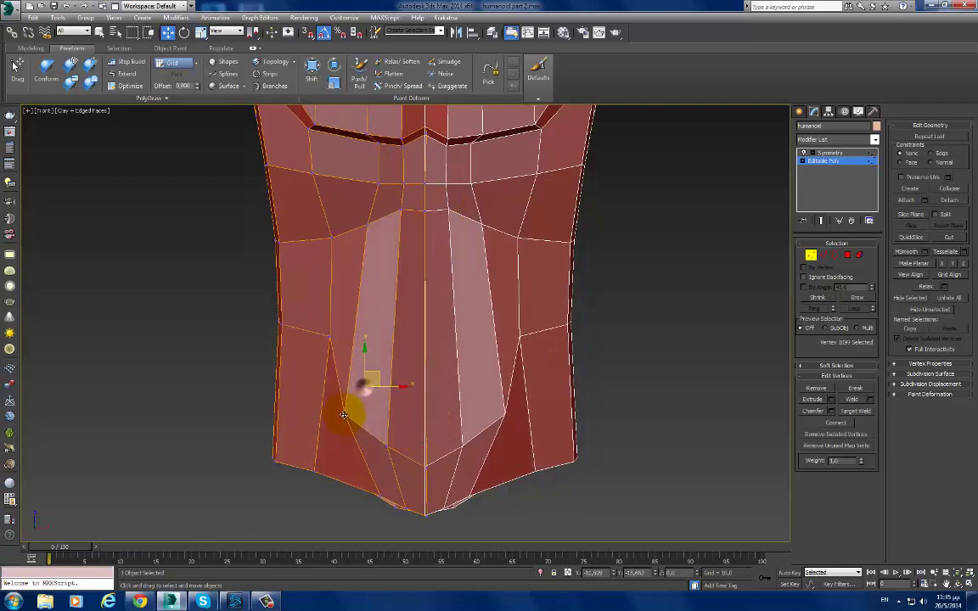
pyautogui.click(328, 340)
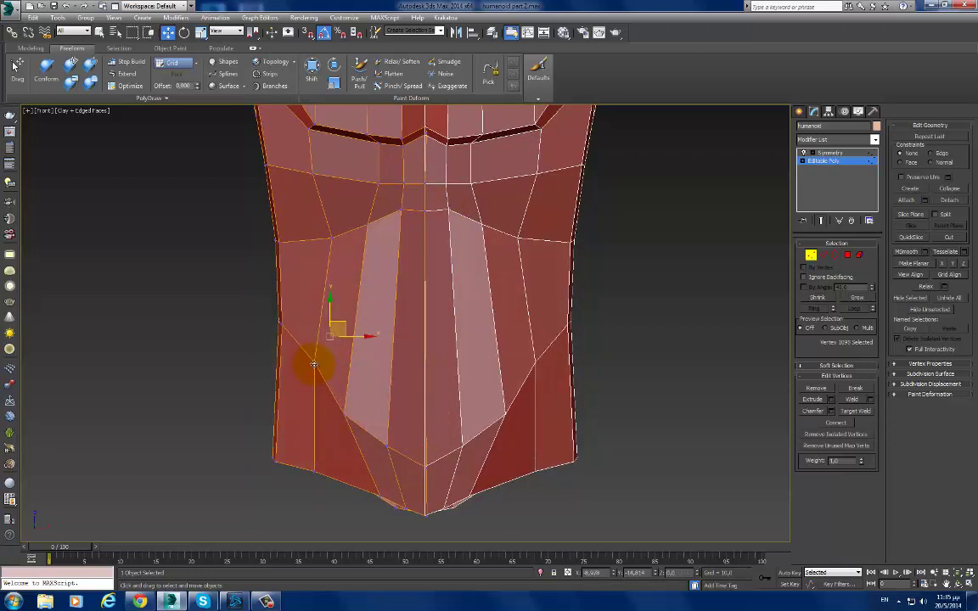
pyautogui.click(314, 363)
pyautogui.moveTo(331, 238); pyautogui.dragTo(358, 242)
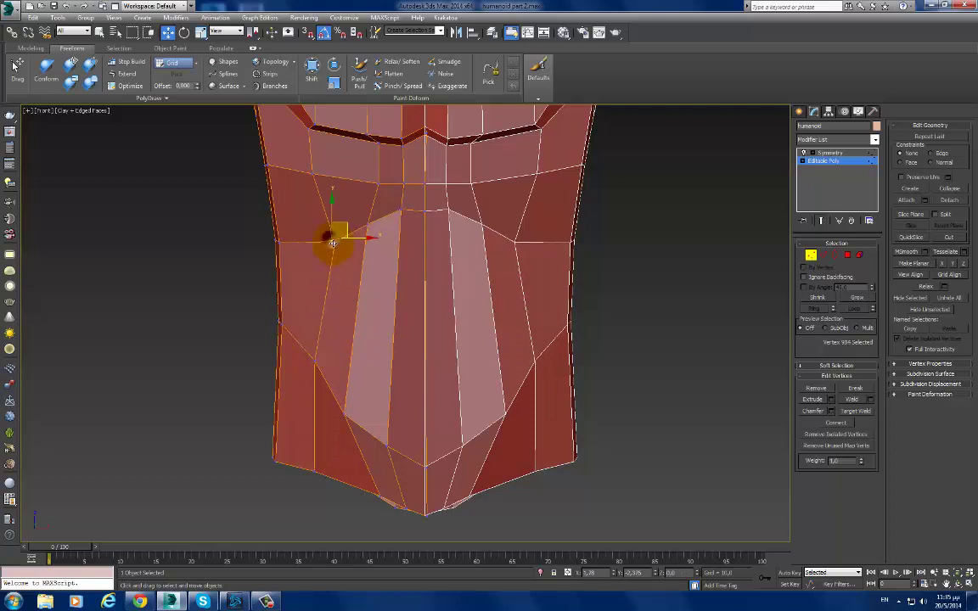
pyautogui.click(401, 208)
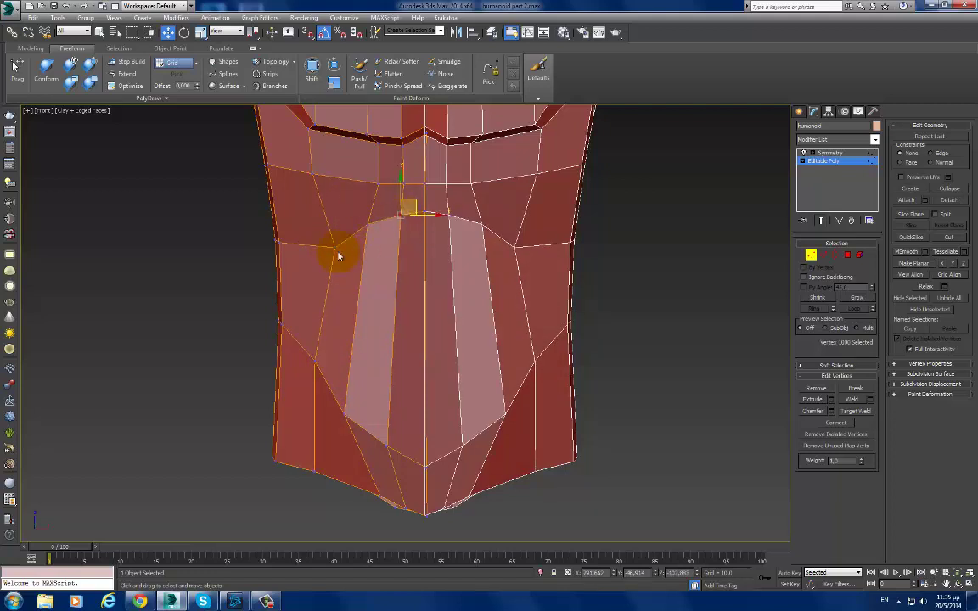
pyautogui.moveTo(367, 245); pyautogui.dragTo(426, 281, button='middle')
# Step: Select the edge loop across the abdomen and lower it slightly
pyautogui.press('2')
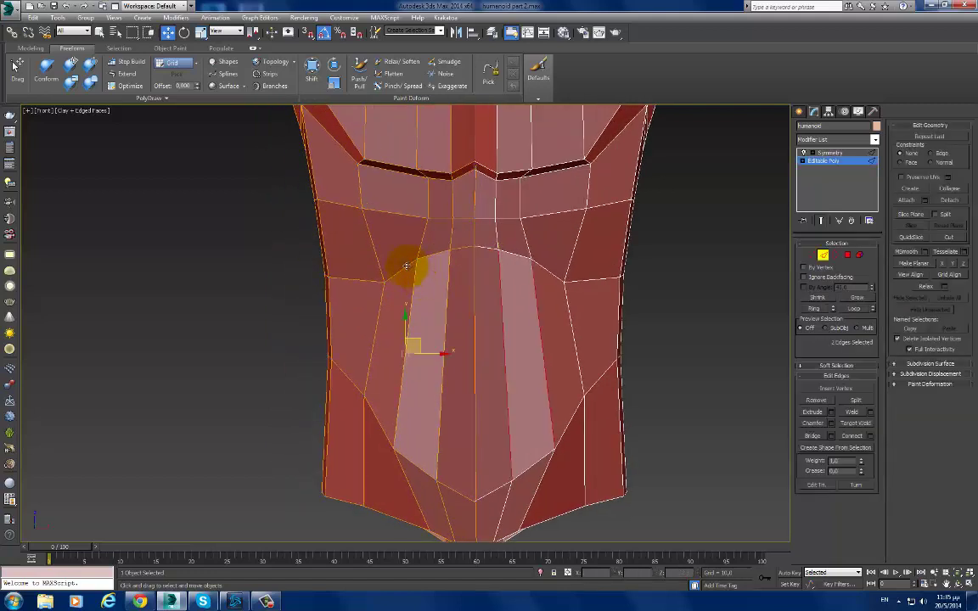
pyautogui.doubleClick(406, 266)
pyautogui.moveTo(396, 240); pyautogui.dragTo(406, 313)
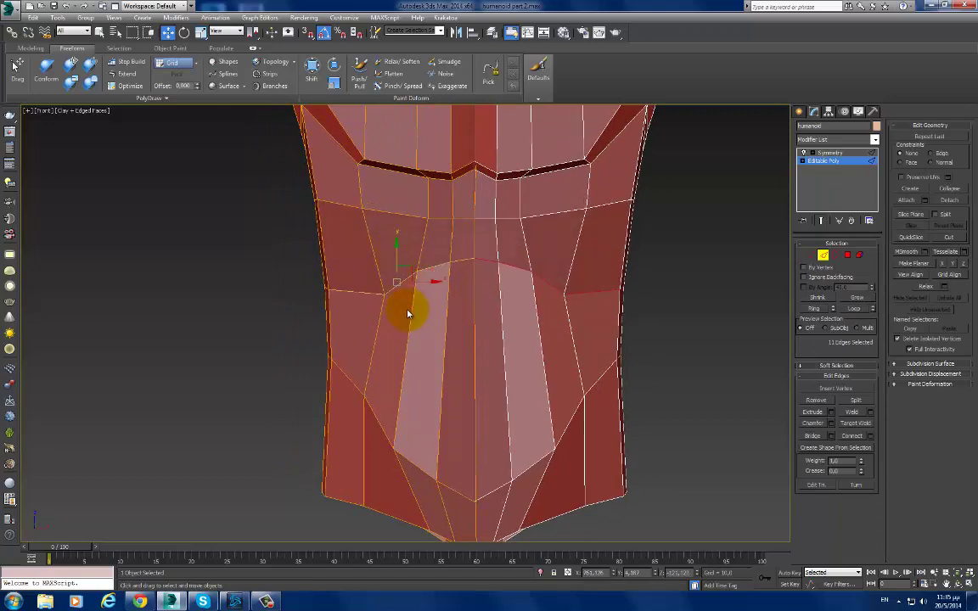
pyautogui.moveTo(389, 315)
pyautogui.keyDown('alt'); pyautogui.mouseDown(button='middle')
pyautogui.moveTo(462, 312)
pyautogui.moveTo(486, 323)
pyautogui.mouseUp(button='middle'); pyautogui.keyUp('alt')
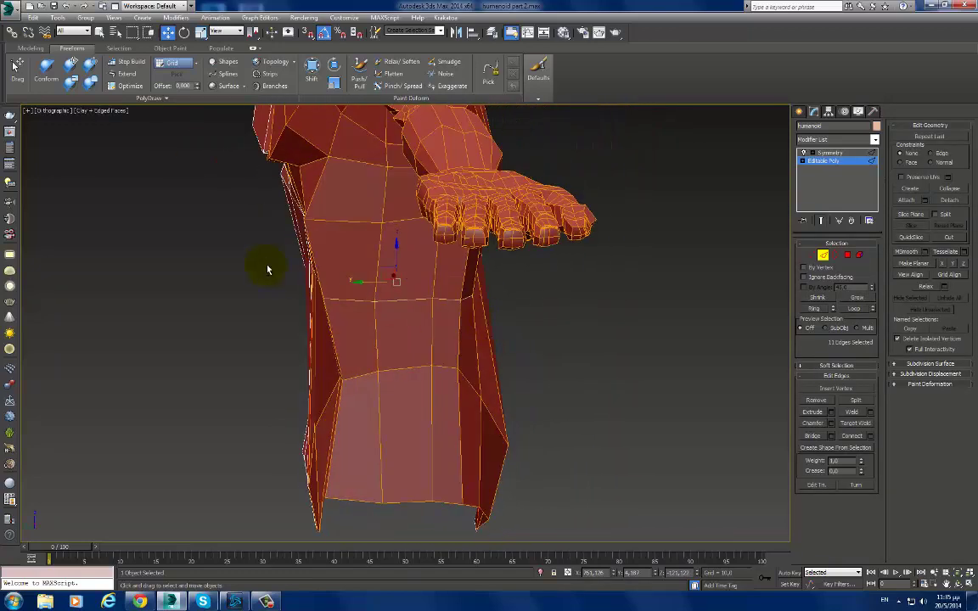
pyautogui.hotkey('shift', 'z')
pyautogui.hotkey('shift', 'z')
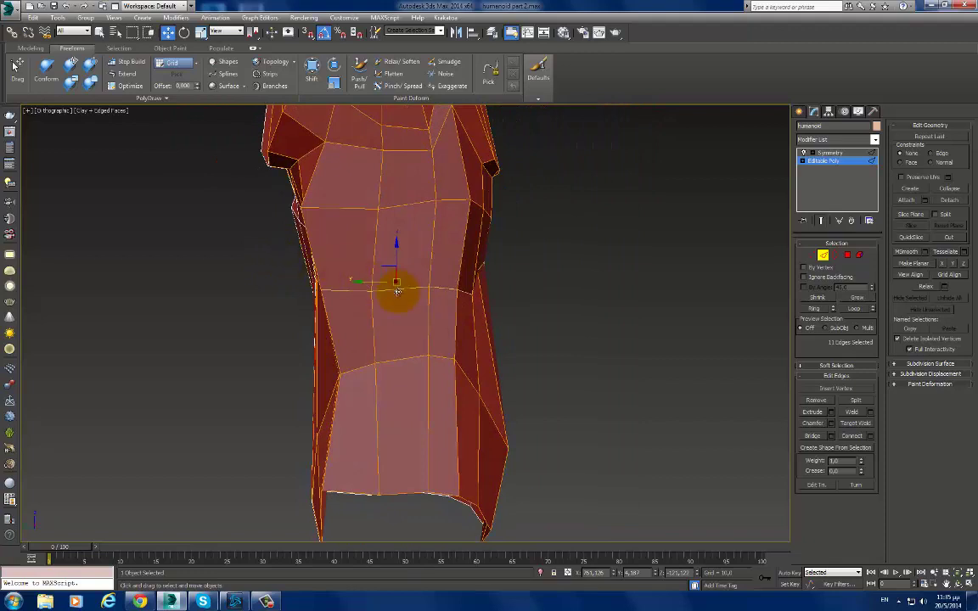
pyautogui.keyDown('alt'); pyautogui.moveTo(396, 291); pyautogui.dragTo(363, 293, button='middle'); pyautogui.keyUp('alt')
# Step: Chamfer the abdomen edge loop into a double loop
pyautogui.rightClick(401, 305)
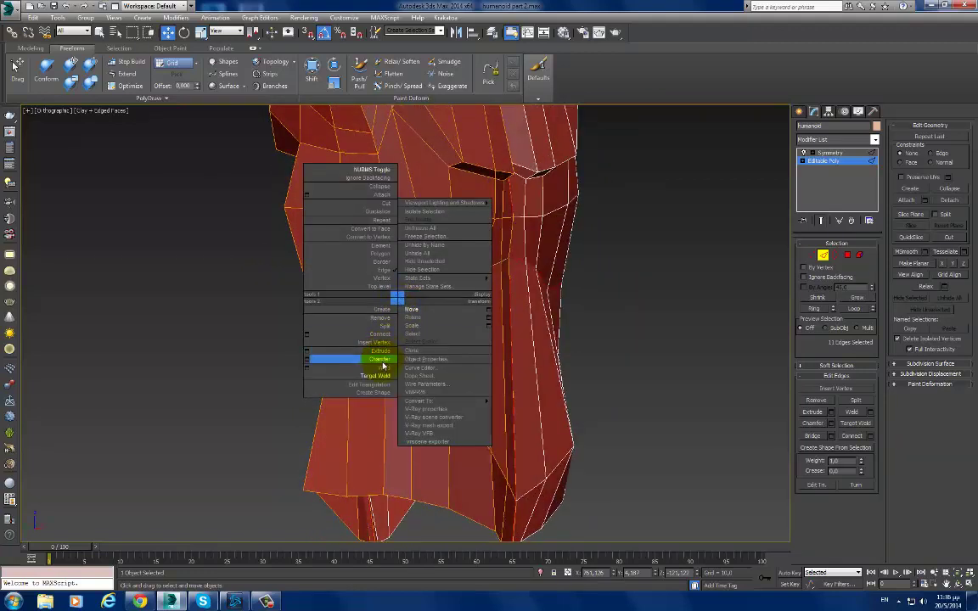
pyautogui.click(380, 353)
pyautogui.moveTo(464, 287); pyautogui.dragTo(465, 280)
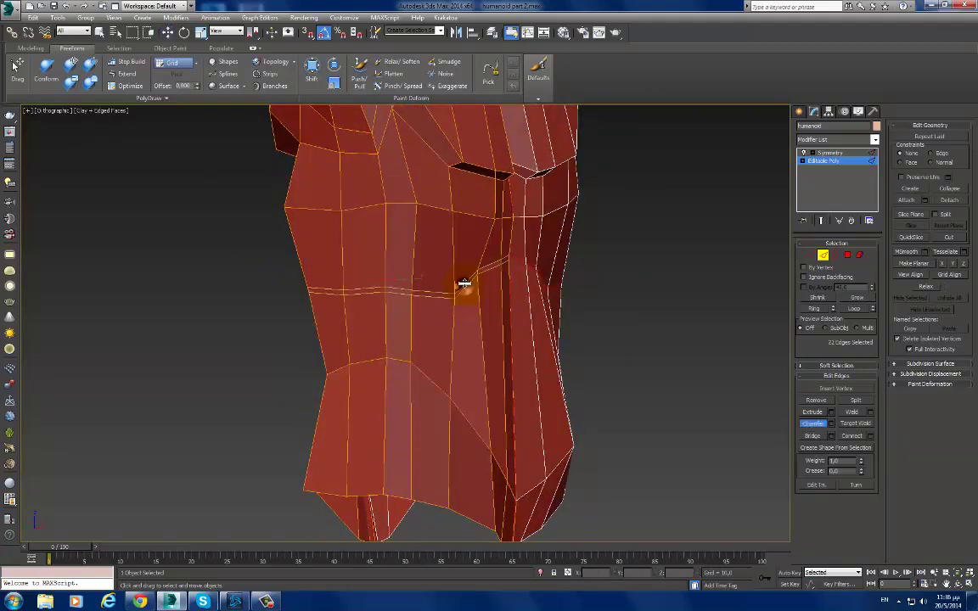
pyautogui.moveTo(516, 331)
pyautogui.keyDown('alt'); pyautogui.mouseDown(button='middle')
pyautogui.moveTo(471, 332)
pyautogui.moveTo(481, 330)
pyautogui.mouseUp(button='middle'); pyautogui.keyUp('alt')
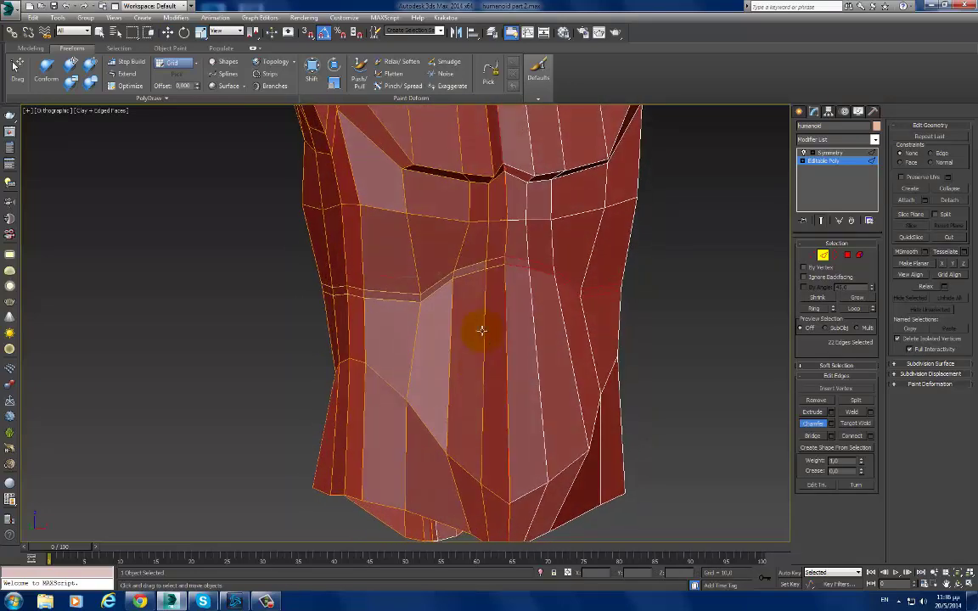
# Step: Select edges of the doubled loop and move them slightly to form a crease
pyautogui.click(478, 264)
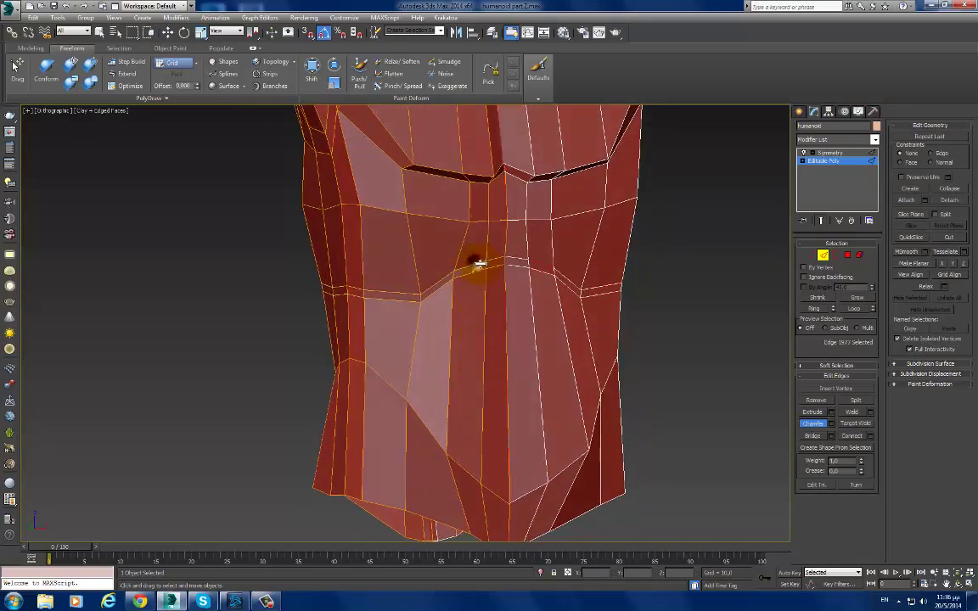
pyautogui.keyDown('ctrl'); pyautogui.click(399, 293); pyautogui.keyUp('ctrl')
pyautogui.moveTo(399, 294)
pyautogui.keyDown('alt'); pyautogui.mouseDown(button='middle')
pyautogui.moveTo(416, 315)
pyautogui.moveTo(386, 305)
pyautogui.mouseUp(button='middle'); pyautogui.keyUp('alt')
pyautogui.rightClick(420, 305)
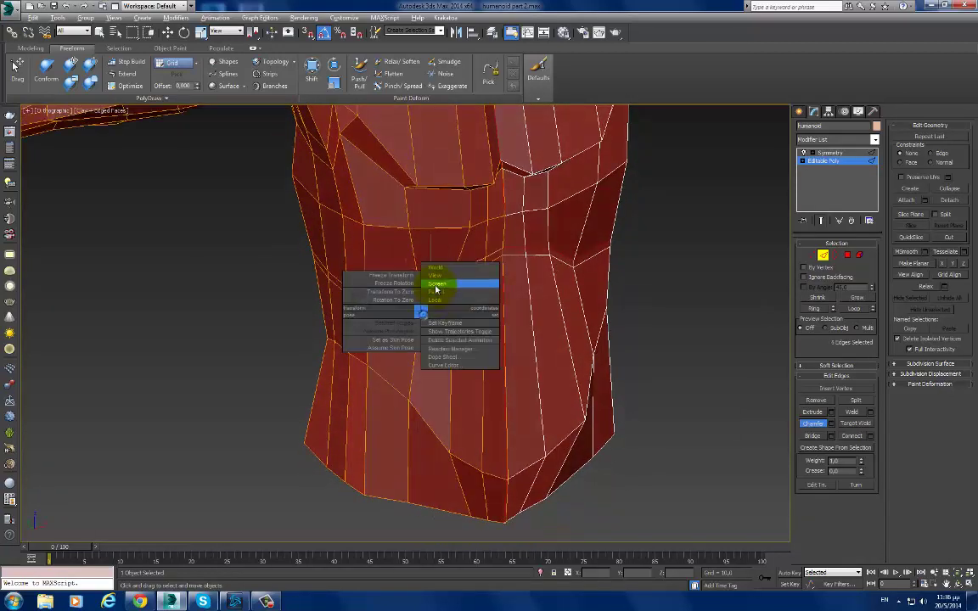
pyautogui.click(434, 280)
pyautogui.rightClick(433, 288)
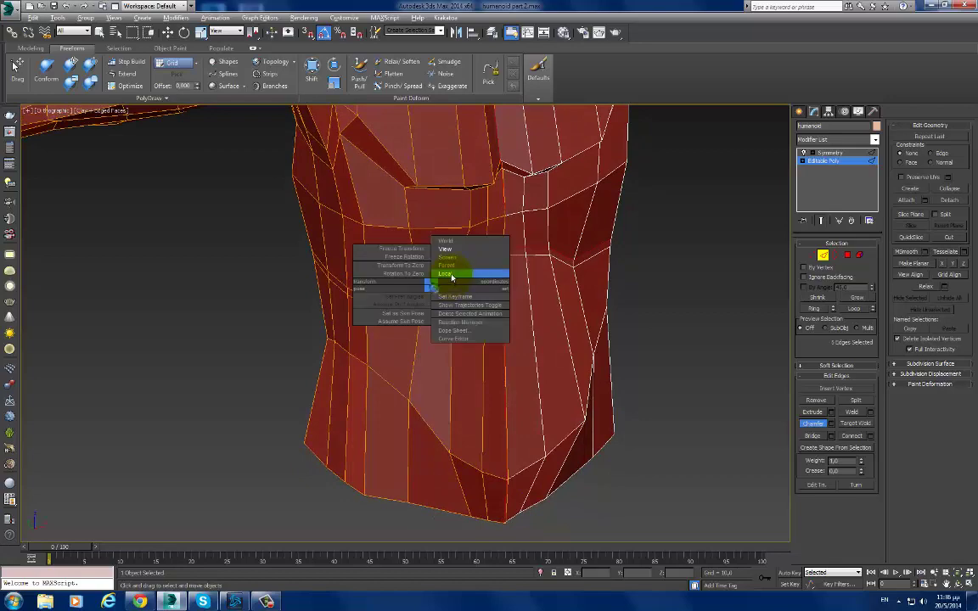
pyautogui.click(443, 280)
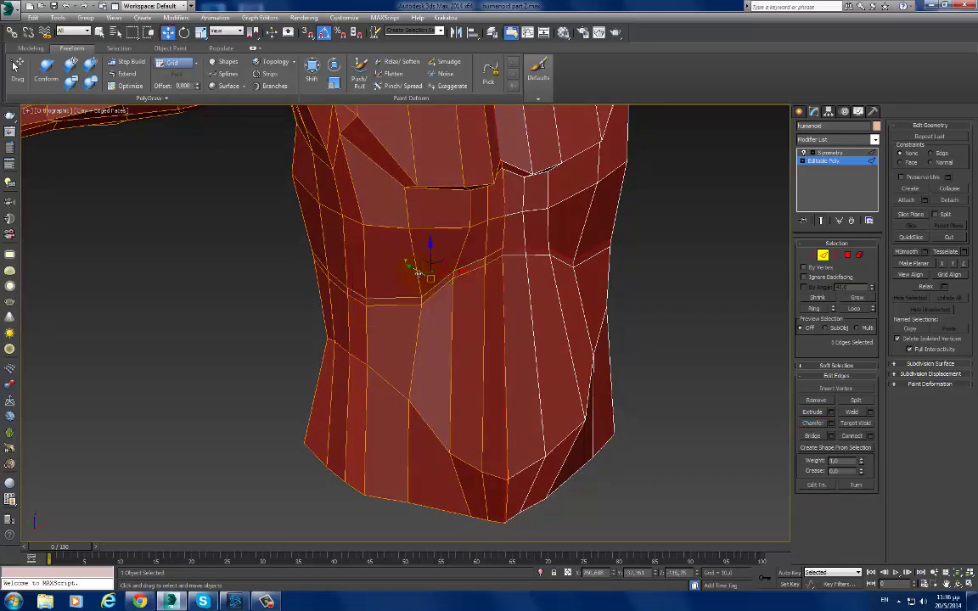
pyautogui.moveTo(418, 272); pyautogui.dragTo(419, 270)
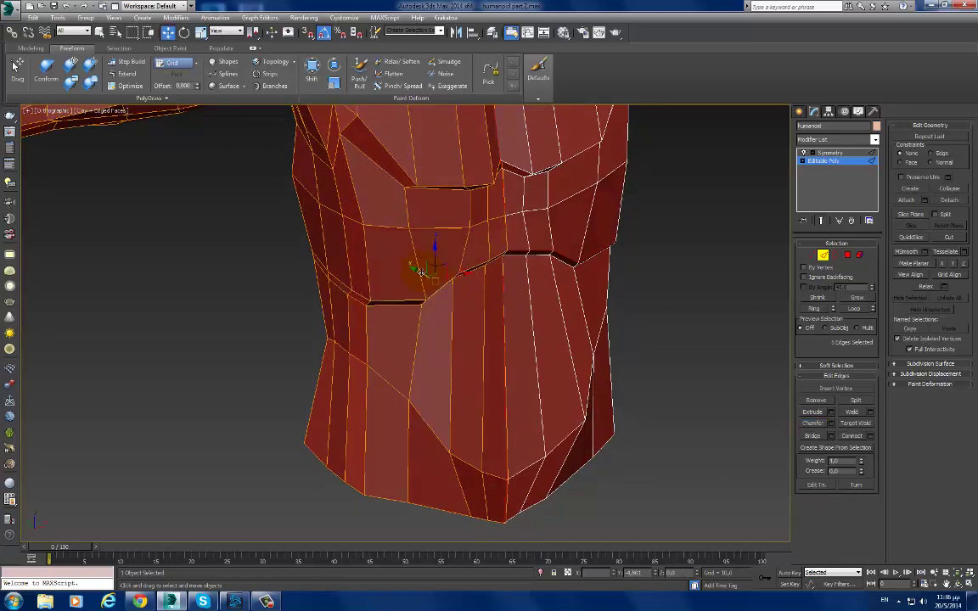
# Step: Select an edge on the abdomen's side and bring up the quad menu for NURMS Toggle
pyautogui.keyDown('alt'); pyautogui.moveTo(420, 272); pyautogui.dragTo(431, 266, button='middle'); pyautogui.keyUp('alt')
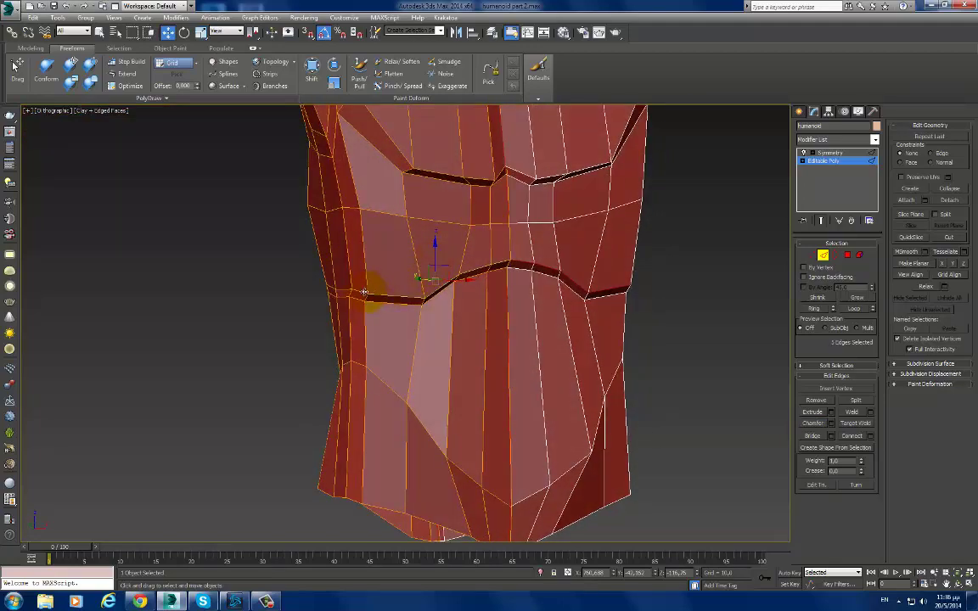
pyautogui.click(363, 290)
pyautogui.keyDown('alt'); pyautogui.moveTo(371, 285); pyautogui.dragTo(447, 290, button='middle'); pyautogui.keyUp('alt')
pyautogui.rightClick(425, 175)
pyautogui.click(414, 164)
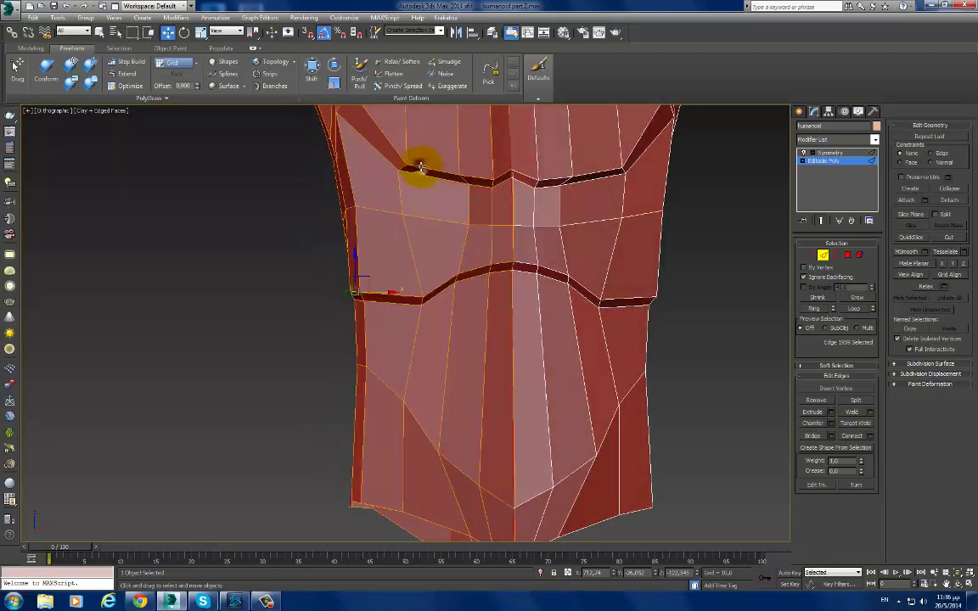
pyautogui.rightClick(448, 278)
pyautogui.click(415, 146)
# Step: Turn on NURMS Toggle and hide Edged Faces to view the smoothly subdivided torso
pyautogui.rightClick(447, 298)
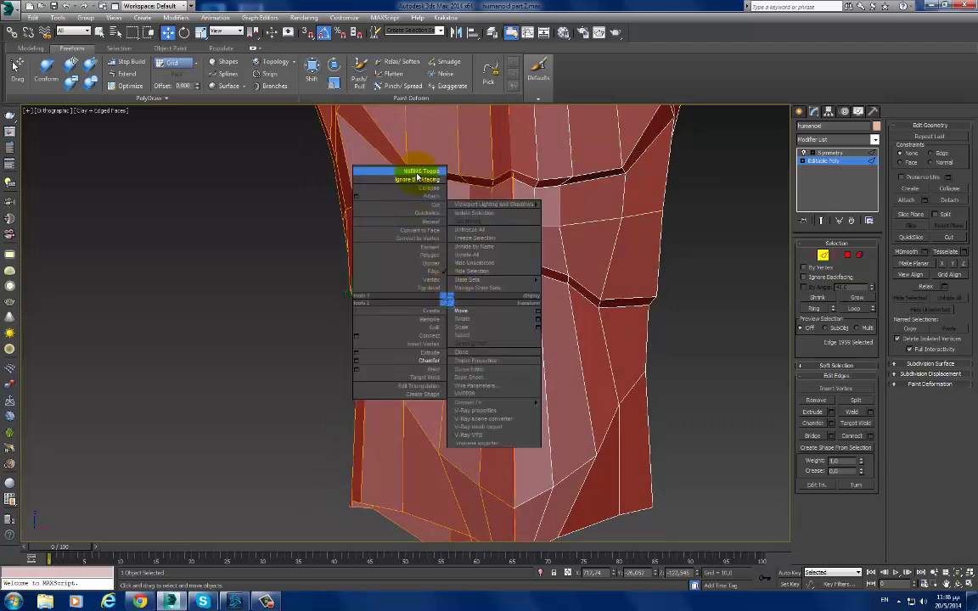
pyautogui.click(417, 176)
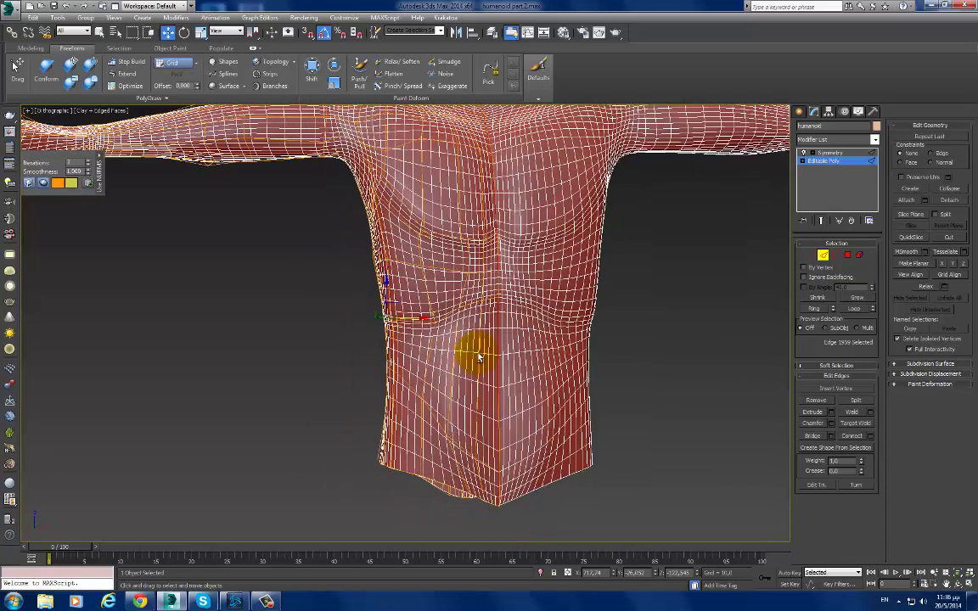
pyautogui.press('F4')
pyautogui.keyDown('alt'); pyautogui.moveTo(495, 349); pyautogui.dragTo(476, 349, button='middle'); pyautogui.keyUp('alt')
pyautogui.scroll(3, 475, 349)
pyautogui.keyDown('alt'); pyautogui.moveTo(480, 427); pyautogui.dragTo(484, 393, button='middle'); pyautogui.keyUp('alt')
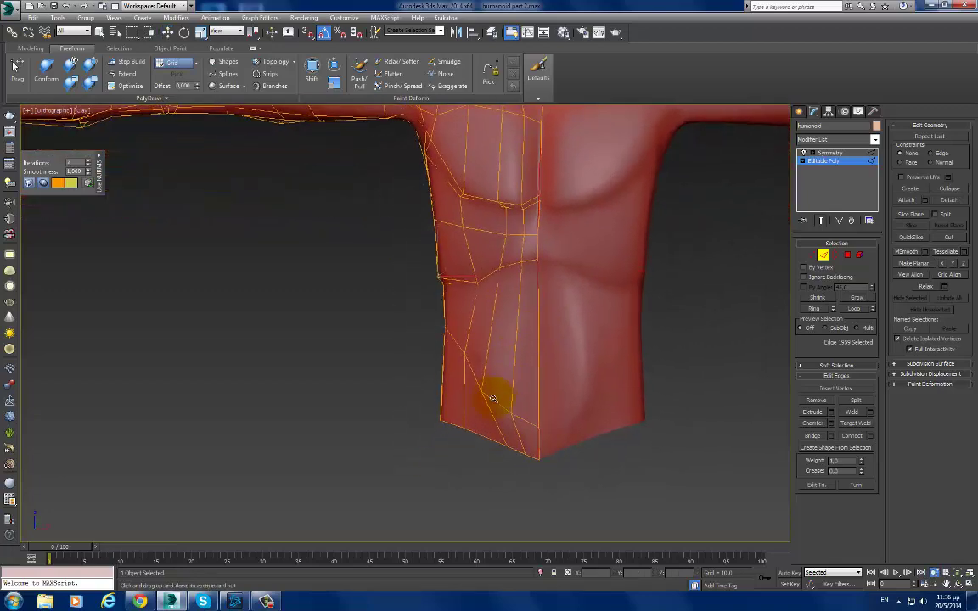
# Step: In Vertex mode, box-select four vertices along the torso's lower flank and check them from the side
pyautogui.press('1')
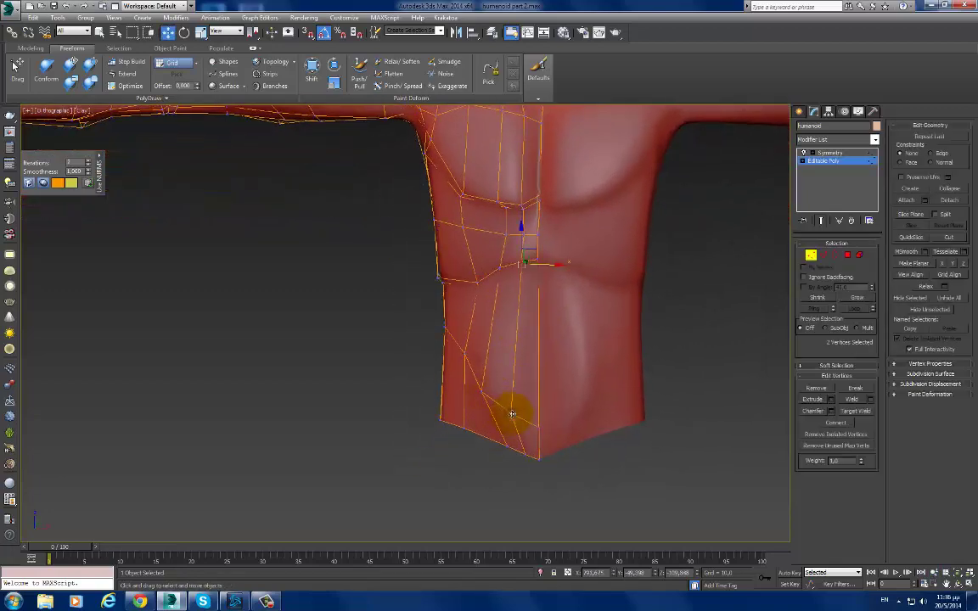
pyautogui.click(514, 407)
pyautogui.moveTo(517, 408)
pyautogui.keyDown('alt'); pyautogui.mouseDown(button='middle')
pyautogui.moveTo(582, 414)
pyautogui.moveTo(498, 378)
pyautogui.moveTo(452, 375)
pyautogui.moveTo(411, 328)
pyautogui.mouseUp(button='middle'); pyautogui.keyUp('alt')
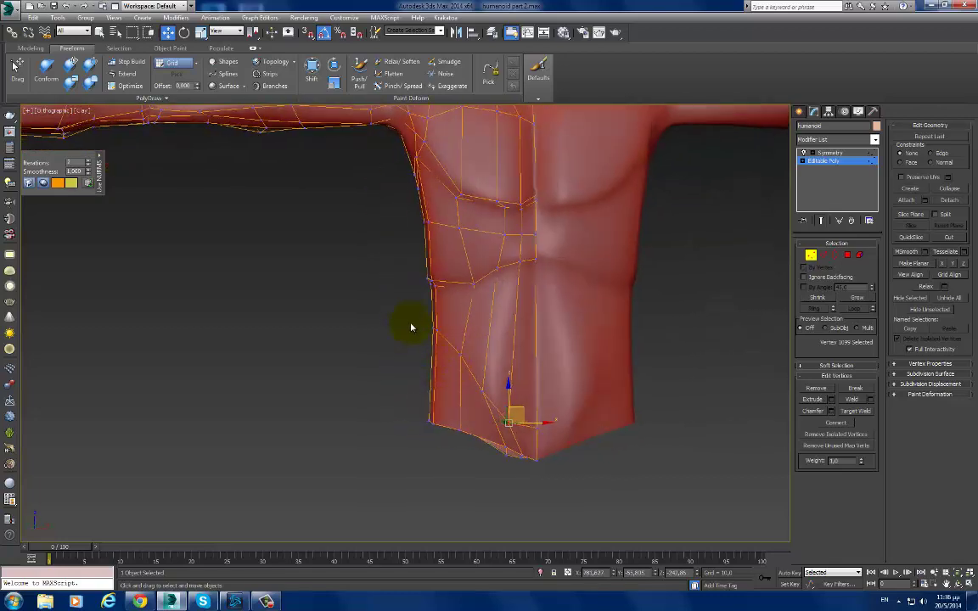
pyautogui.moveTo(452, 350); pyautogui.dragTo(452, 321)
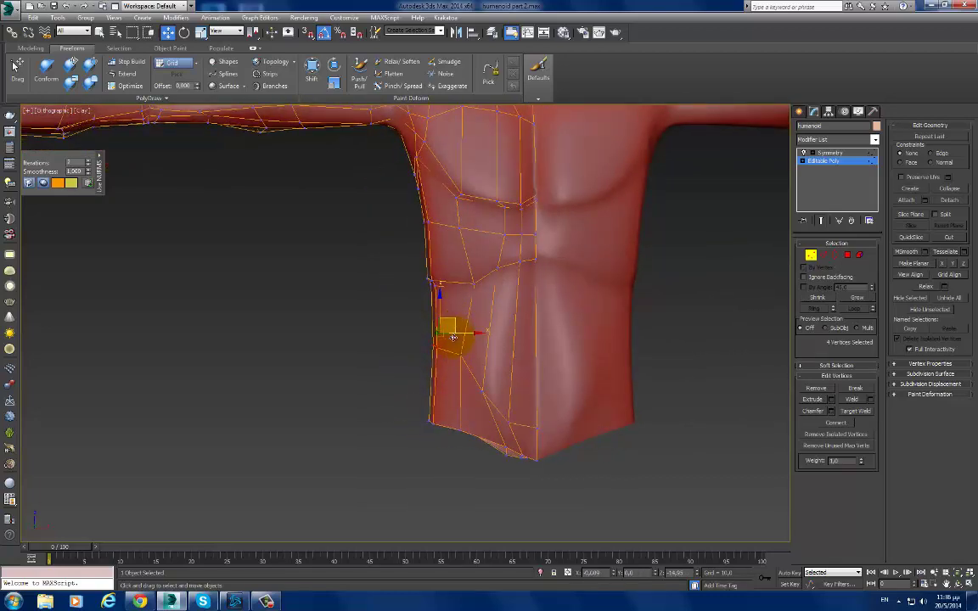
pyautogui.keyDown('alt'); pyautogui.moveTo(456, 337); pyautogui.dragTo(506, 333, button='middle'); pyautogui.keyUp('alt')
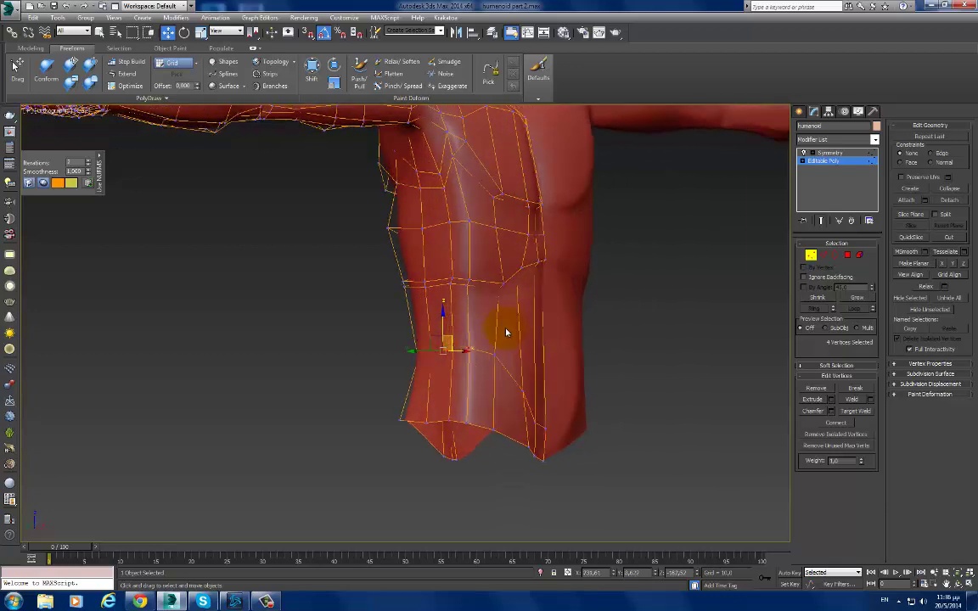
pyautogui.keyDown('alt'); pyautogui.moveTo(463, 296); pyautogui.dragTo(589, 304, button='middle'); pyautogui.keyUp('alt')
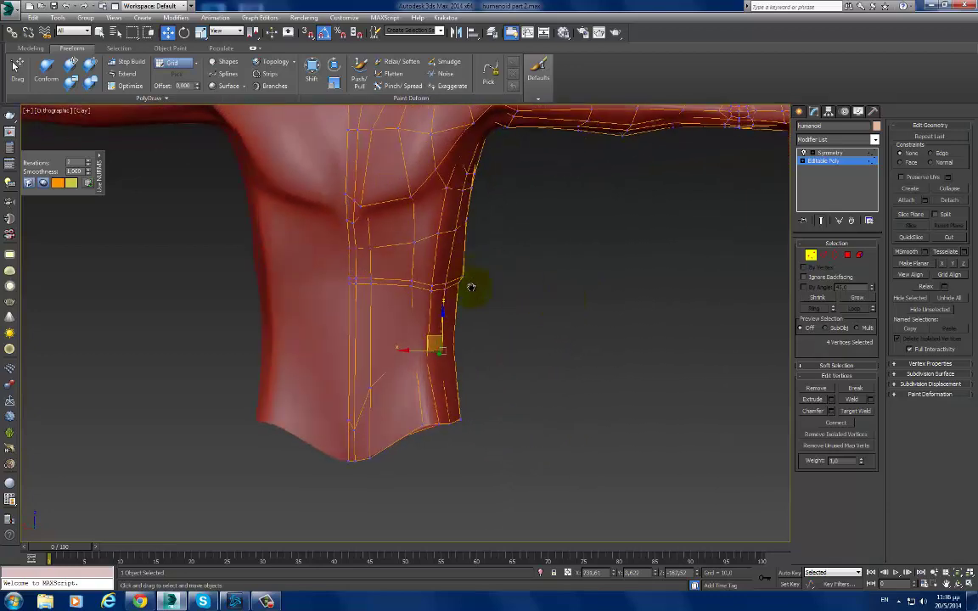
pyautogui.keyDown('alt'); pyautogui.moveTo(471, 286); pyautogui.dragTo(458, 322, button='middle'); pyautogui.keyUp('alt')
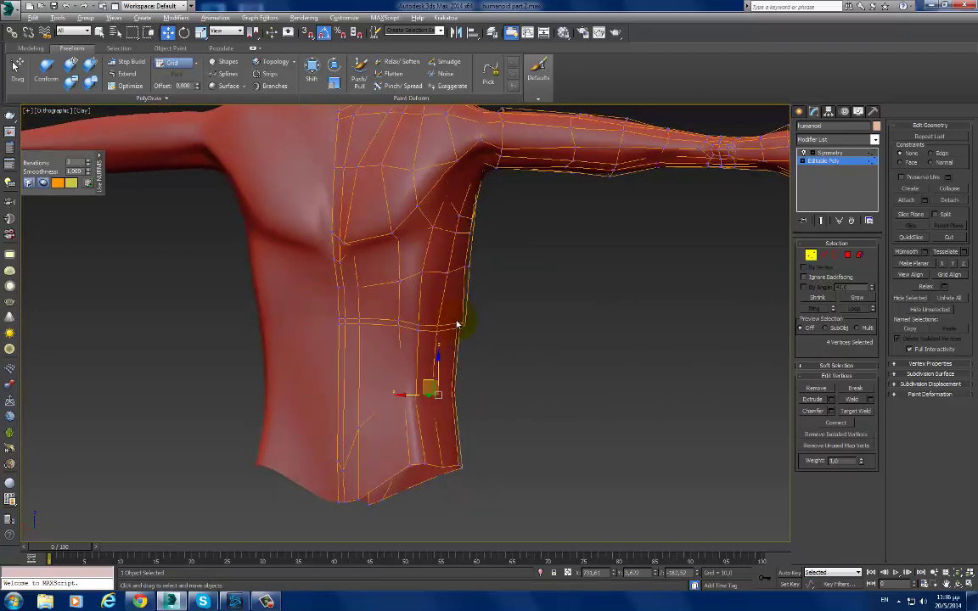
# Step: Pull the chest edge near the armpit upward to refine the pectoral shape
pyautogui.click(385, 319)
pyautogui.keyDown('alt'); pyautogui.moveTo(377, 316); pyautogui.dragTo(371, 312, button='middle'); pyautogui.keyUp('alt')
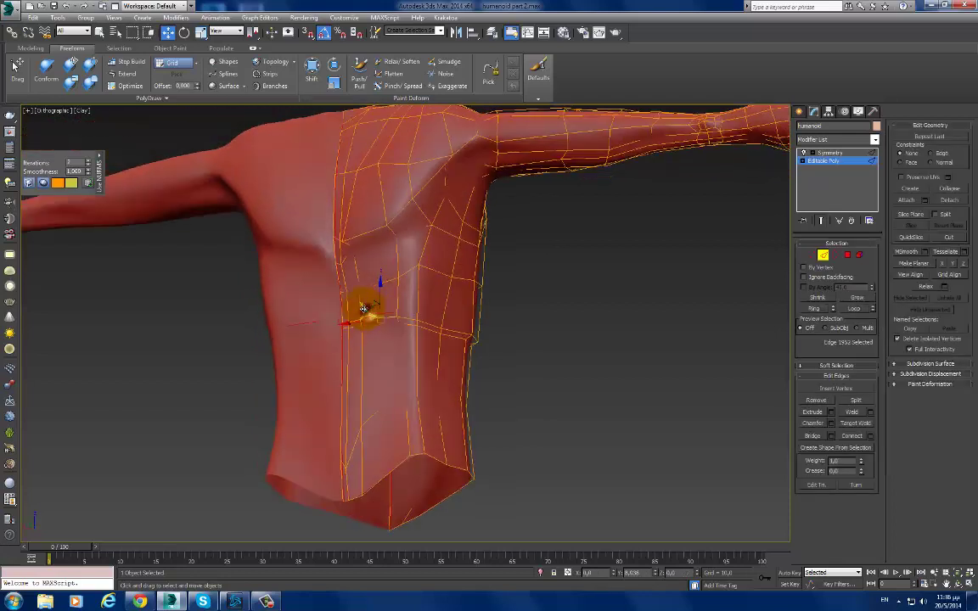
pyautogui.click(371, 279)
pyautogui.moveTo(370, 279); pyautogui.dragTo(382, 248)
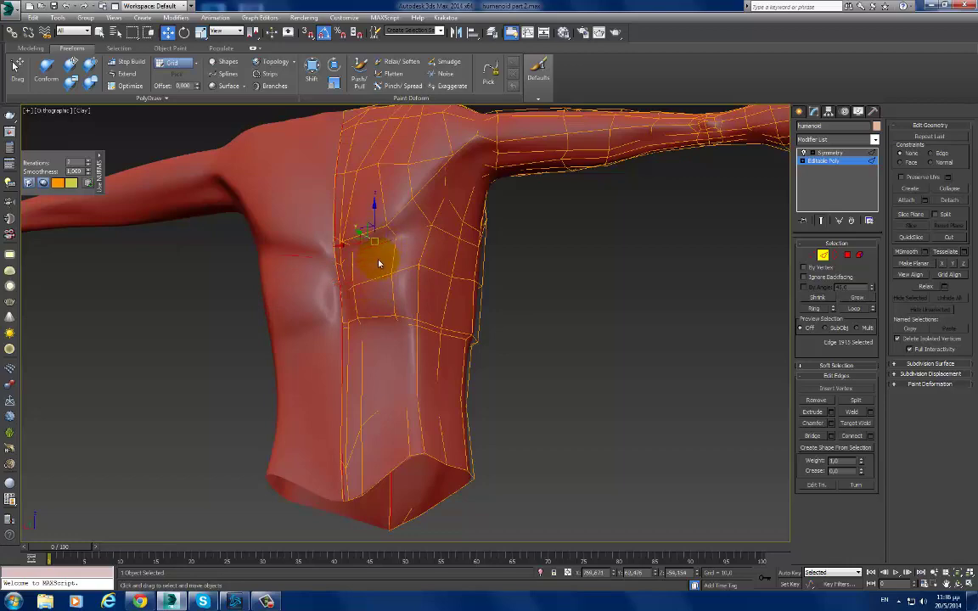
pyautogui.keyDown('alt'); pyautogui.moveTo(378, 264); pyautogui.dragTo(355, 241, button='middle'); pyautogui.keyUp('alt')
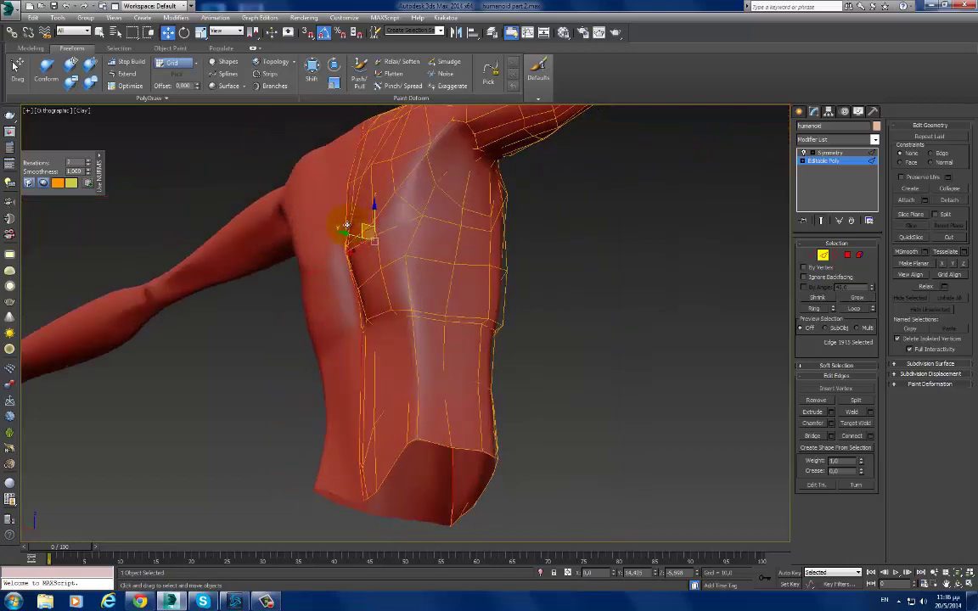
pyautogui.moveTo(350, 227)
pyautogui.keyDown('alt'); pyautogui.mouseDown(button='middle')
pyautogui.moveTo(437, 318)
pyautogui.moveTo(454, 318)
pyautogui.moveTo(459, 349)
pyautogui.moveTo(448, 351)
pyautogui.moveTo(389, 303)
pyautogui.moveTo(430, 345)
pyautogui.moveTo(471, 294)
pyautogui.moveTo(476, 301)
pyautogui.moveTo(475, 284)
pyautogui.moveTo(461, 311)
pyautogui.moveTo(459, 273)
pyautogui.moveTo(474, 310)
pyautogui.moveTo(530, 325)
pyautogui.moveTo(516, 324)
pyautogui.moveTo(517, 353)
pyautogui.moveTo(419, 367)
pyautogui.moveTo(451, 375)
pyautogui.moveTo(454, 320)
pyautogui.mouseUp(button='middle'); pyautogui.keyUp('alt')
# Step: Select a chest vertex below the armpit, then select the vertical edges down the abdomen
pyautogui.click(421, 337)
pyautogui.press('1')
pyautogui.click(473, 284)
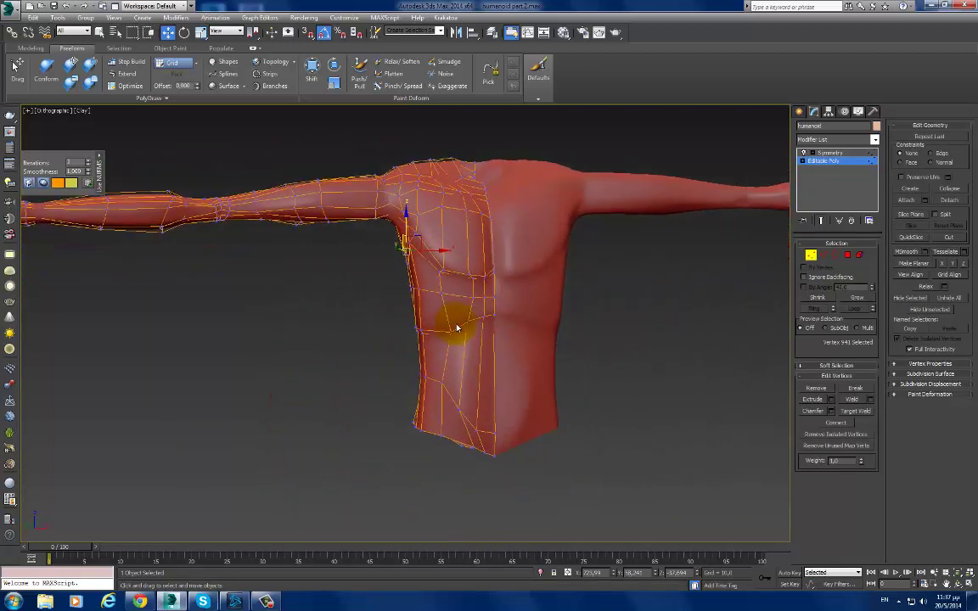
pyautogui.scroll(3, 485, 373)
pyautogui.press('2')
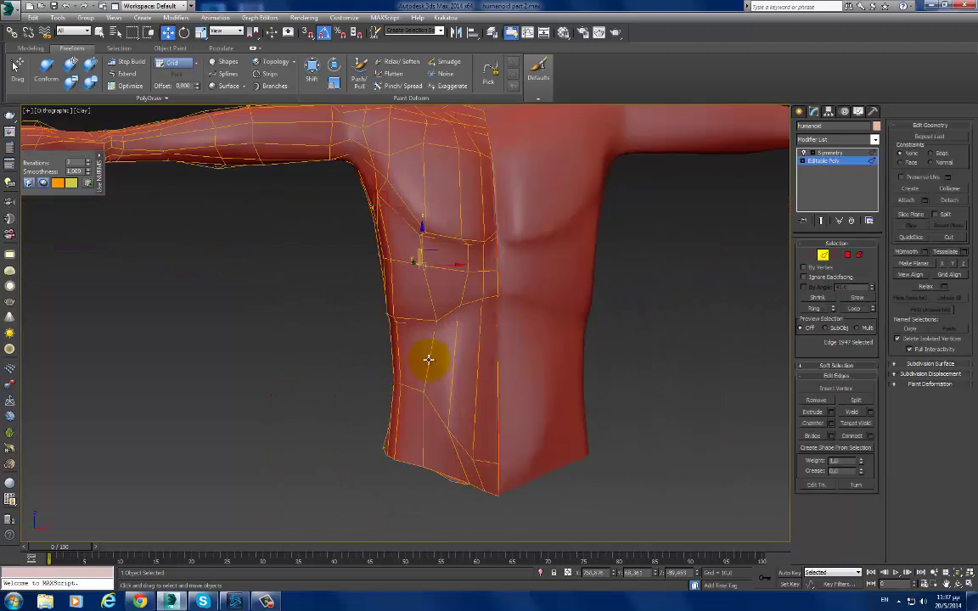
pyautogui.click(462, 374)
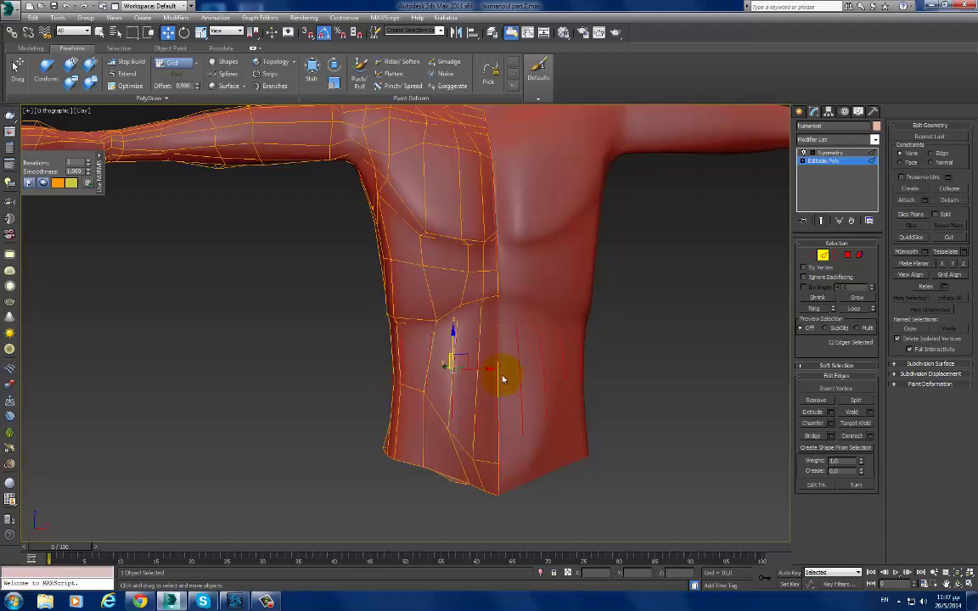
pyautogui.click(41, 48)
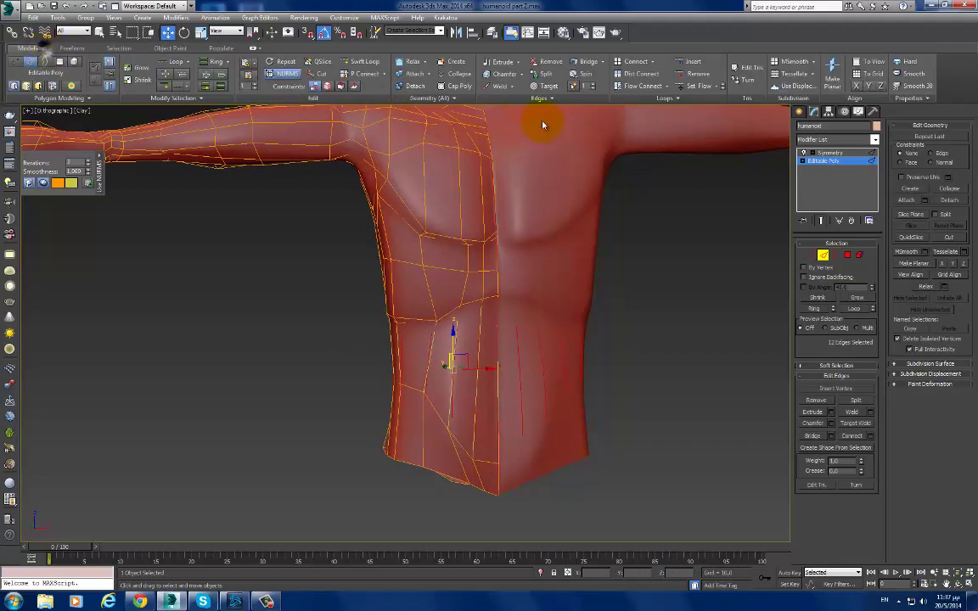
# Step: Insert a horizontal edge loop across the abdomen, then switch to Move
pyautogui.click(364, 61)
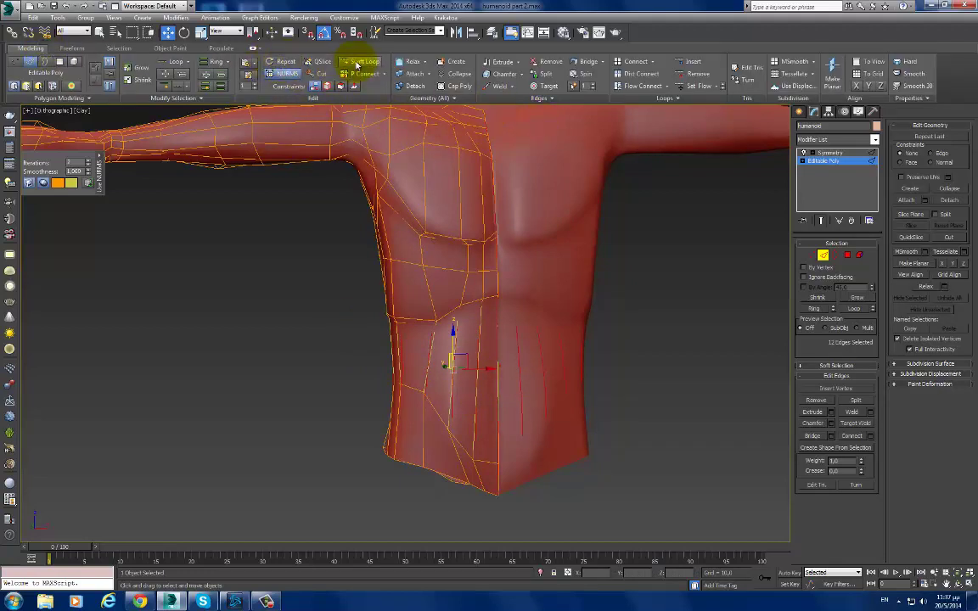
pyautogui.click(493, 342)
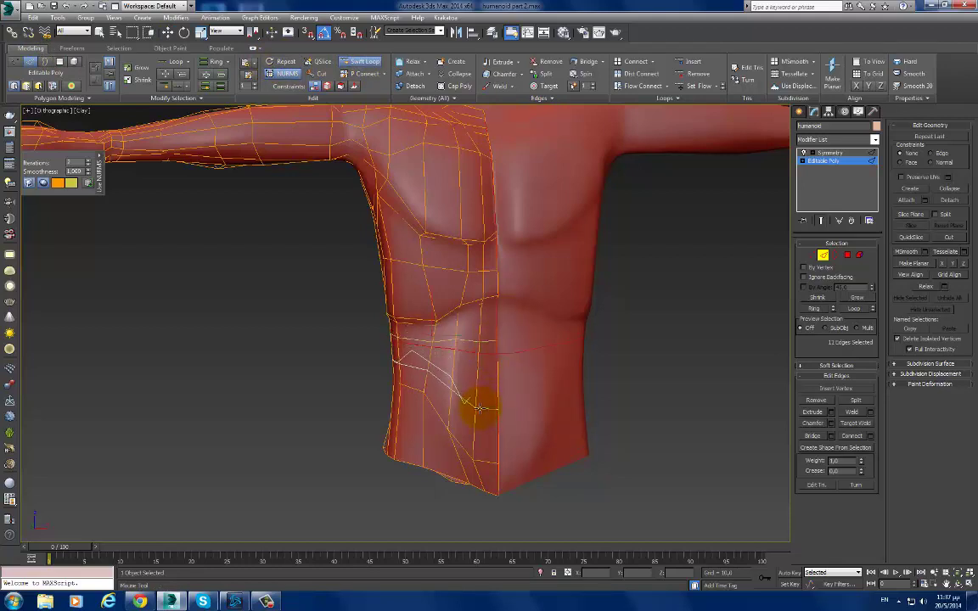
pyautogui.rightClick(535, 436)
pyautogui.moveTo(542, 436)
pyautogui.keyDown('alt'); pyautogui.mouseDown(button='middle')
pyautogui.moveTo(563, 447)
pyautogui.moveTo(522, 396)
pyautogui.moveTo(484, 404)
pyautogui.mouseUp(button='middle'); pyautogui.keyUp('alt')
pyautogui.press('w')
pyautogui.click(484, 404)
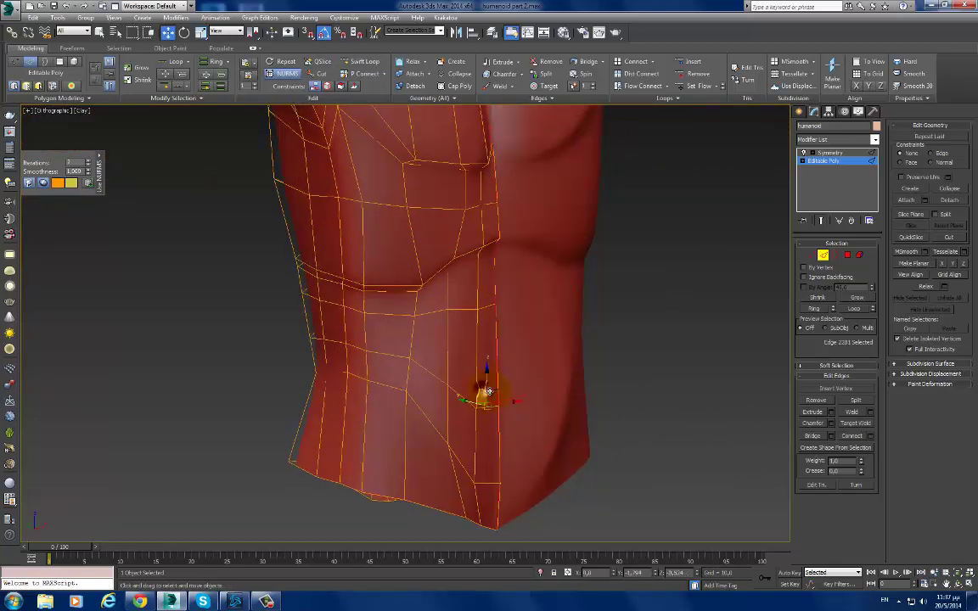
pyautogui.moveTo(488, 313)
pyautogui.keyDown('alt'); pyautogui.mouseDown(button='middle')
pyautogui.moveTo(523, 415)
pyautogui.moveTo(506, 410)
pyautogui.moveTo(522, 391)
pyautogui.moveTo(502, 393)
pyautogui.moveTo(538, 437)
pyautogui.moveTo(557, 419)
pyautogui.mouseUp(button='middle'); pyautogui.keyUp('alt')
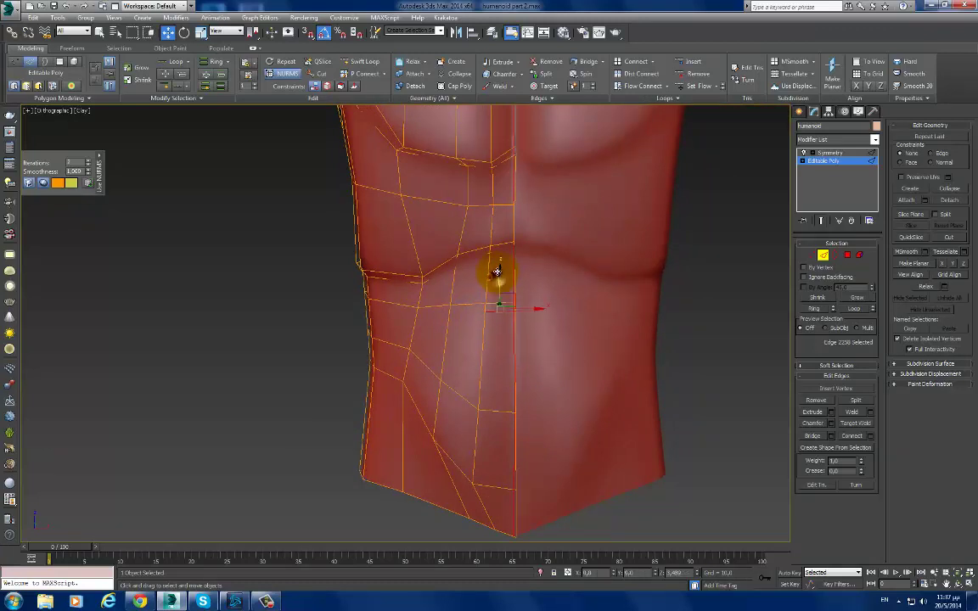
pyautogui.moveTo(475, 322)
pyautogui.keyDown('alt'); pyautogui.mouseDown(button='middle')
pyautogui.moveTo(424, 332)
pyautogui.moveTo(450, 330)
pyautogui.moveTo(440, 327)
pyautogui.mouseUp(button='middle'); pyautogui.keyUp('alt')
# Step: Click and Ctrl-click the abdomen edges following the curved arch below the chest
pyautogui.click(413, 327)
pyautogui.keyDown('ctrl'); pyautogui.click(401, 365); pyautogui.keyUp('ctrl')
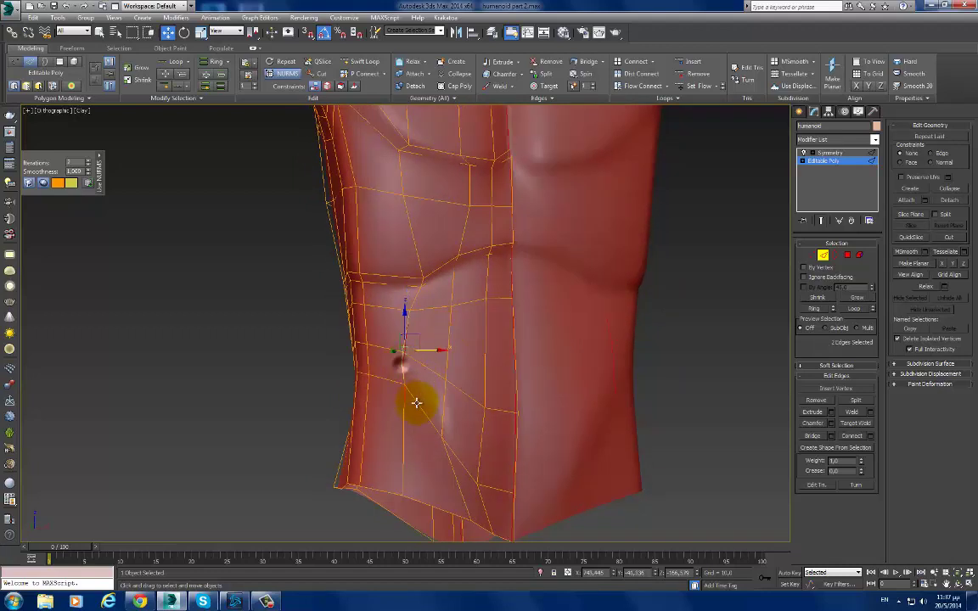
pyautogui.keyDown('ctrl'); pyautogui.click(452, 452); pyautogui.keyUp('ctrl')
pyautogui.keyDown('alt'); pyautogui.click(489, 490); pyautogui.keyUp('alt')
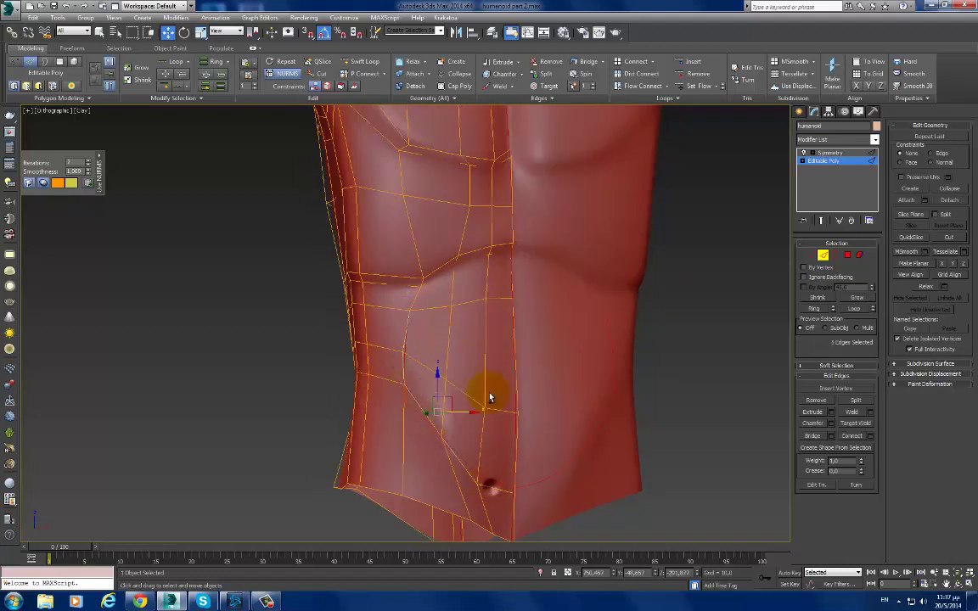
pyautogui.click(434, 278)
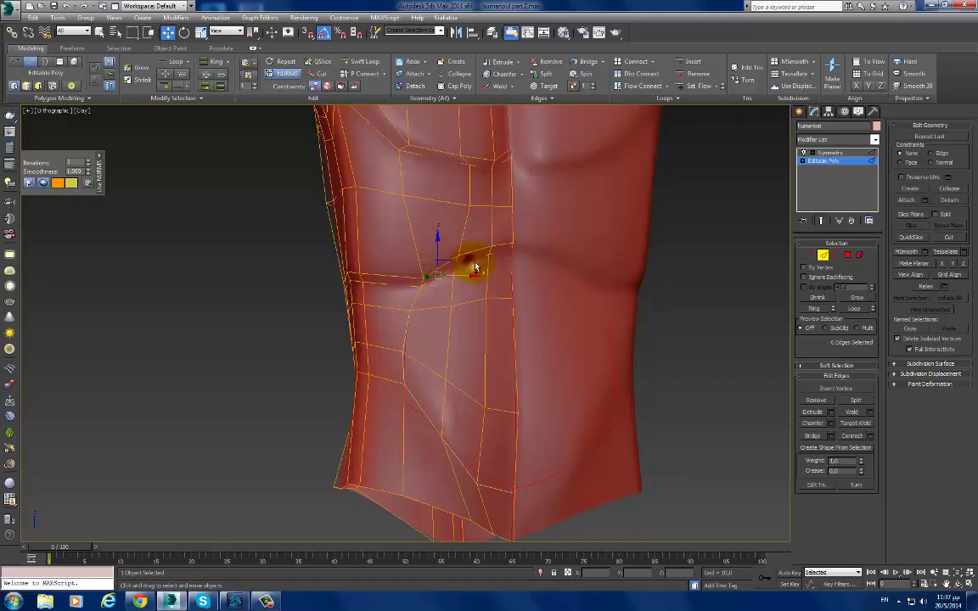
pyautogui.keyDown('ctrl'); pyautogui.click(493, 254); pyautogui.keyUp('ctrl')
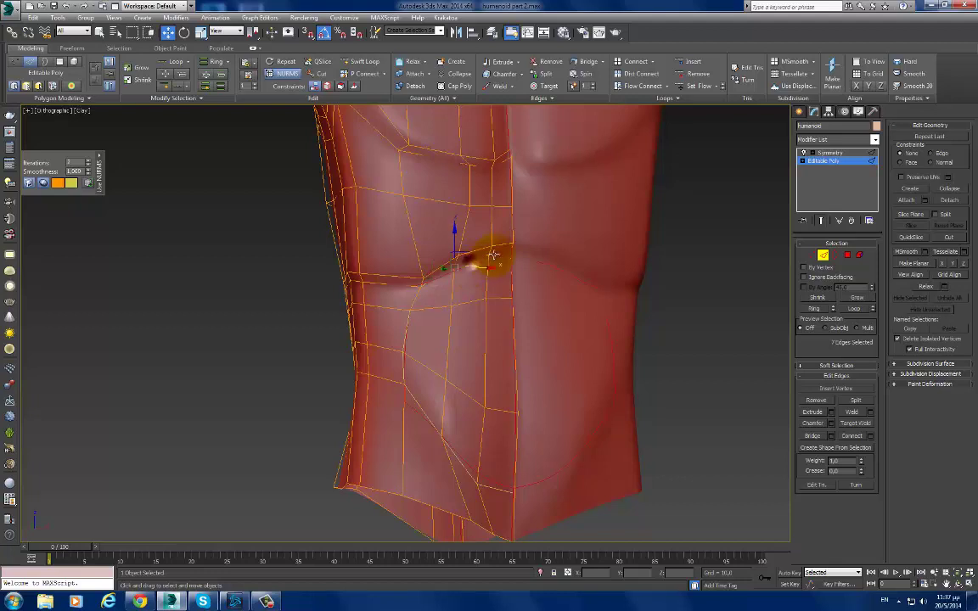
pyautogui.keyDown('ctrl'); pyautogui.click(416, 298); pyautogui.keyUp('ctrl')
pyautogui.click(81, 111)
pyautogui.moveTo(107, 231)
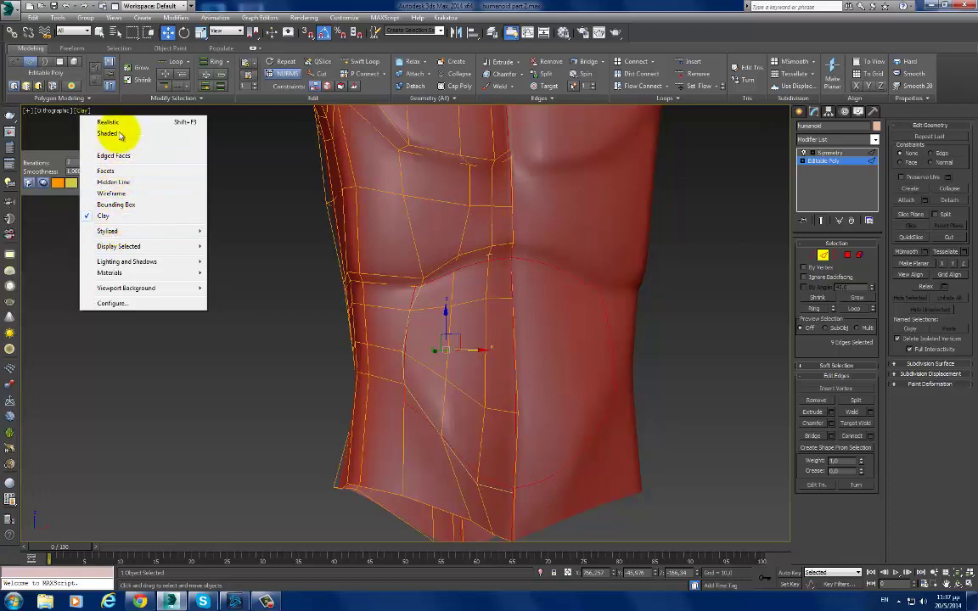
# Step: Switch to Realistic shading and chamfer the selected abdomen arch edges into a doubled groove
pyautogui.click(110, 122)
pyautogui.moveTo(463, 354)
pyautogui.keyDown('alt'); pyautogui.mouseDown(button='middle')
pyautogui.moveTo(530, 356)
pyautogui.moveTo(498, 359)
pyautogui.mouseUp(button='middle'); pyautogui.keyUp('alt')
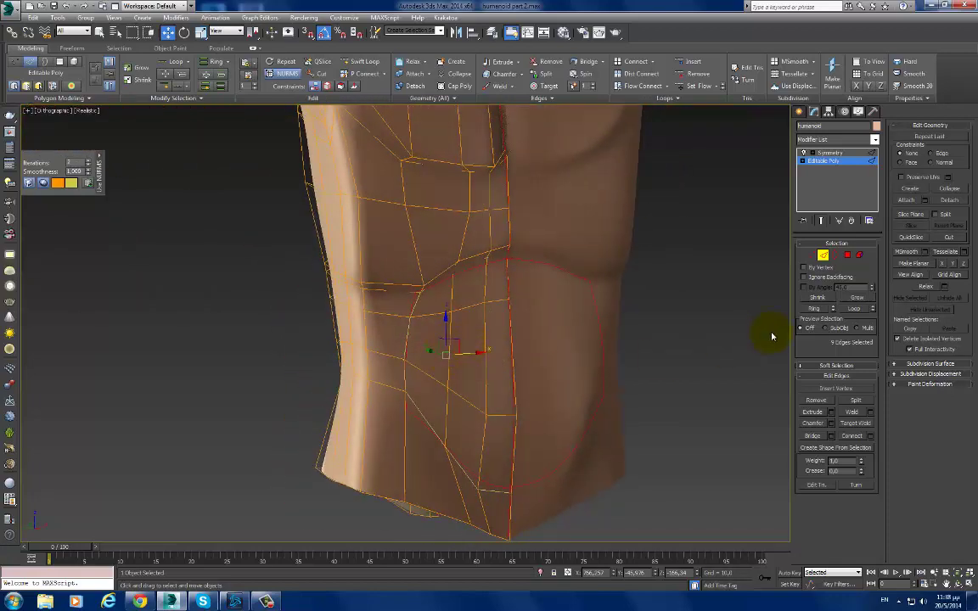
pyautogui.click(820, 424)
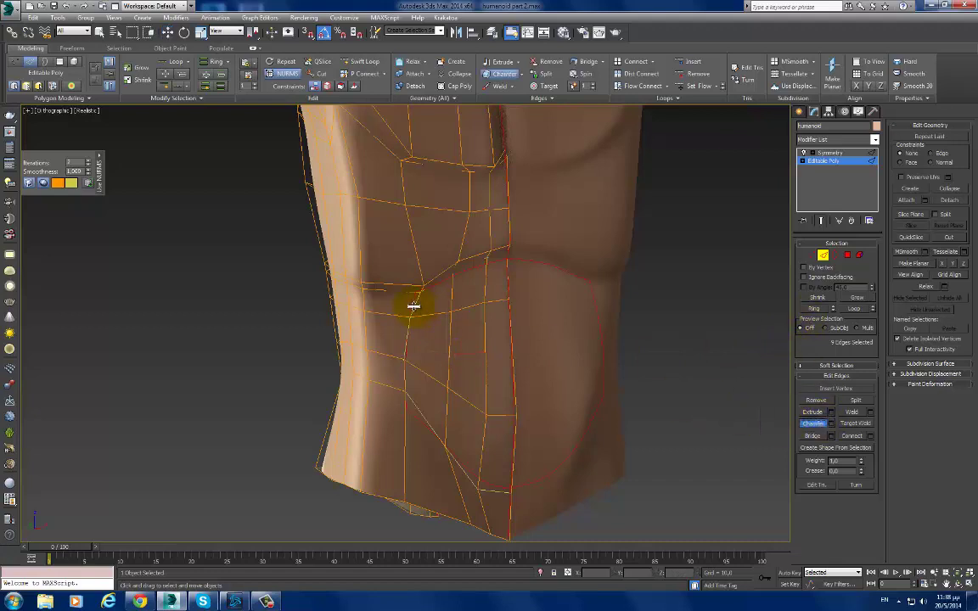
pyautogui.moveTo(410, 298); pyautogui.dragTo(434, 312)
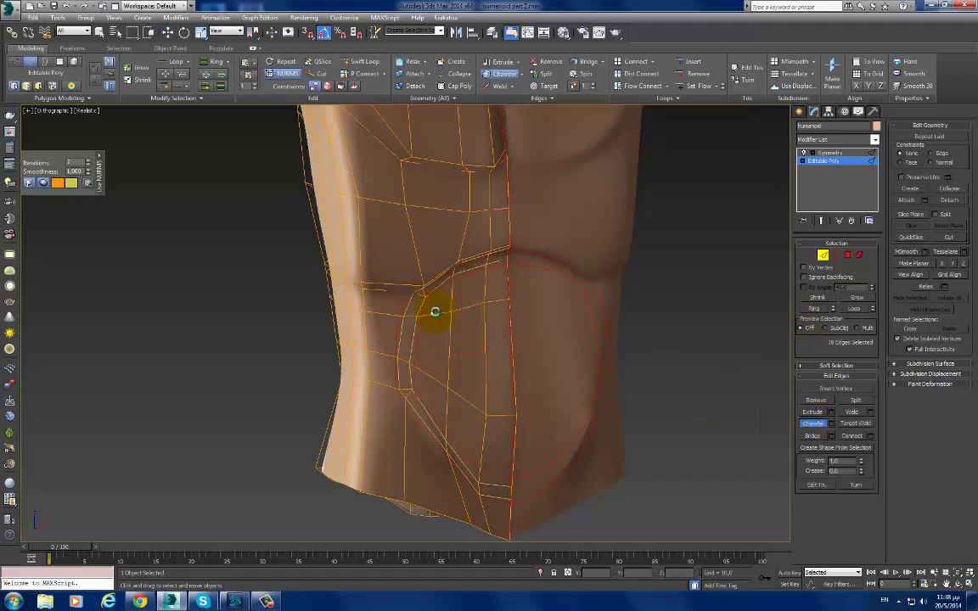
pyautogui.rightClick(431, 322)
pyautogui.keyDown('alt'); pyautogui.moveTo(429, 327); pyautogui.dragTo(400, 370, button='middle'); pyautogui.keyUp('alt')
pyautogui.press('1')
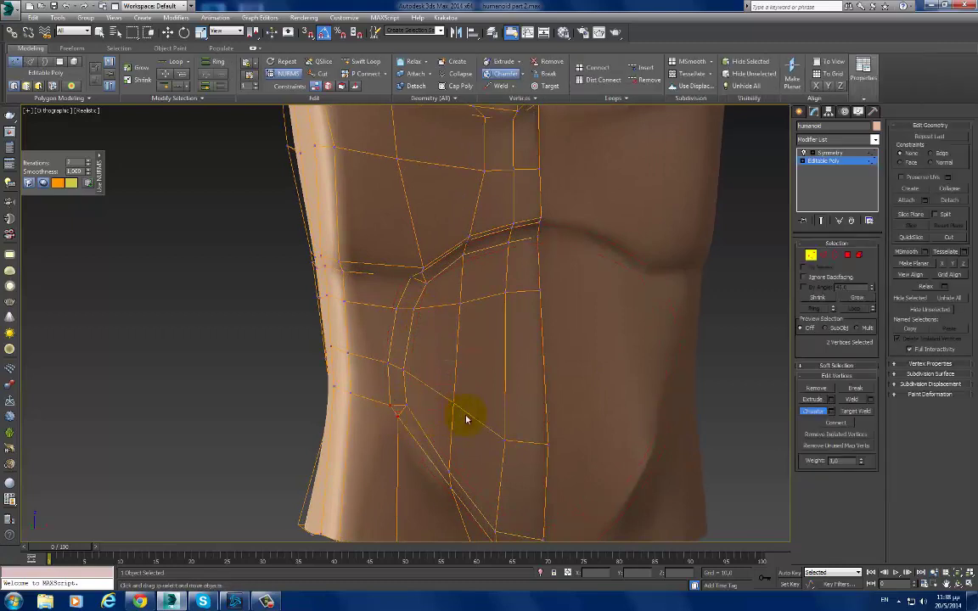
# Step: Target Weld the stray chamfer vertex onto the vertex on the abdomen line
pyautogui.scroll(2, 424, 399)
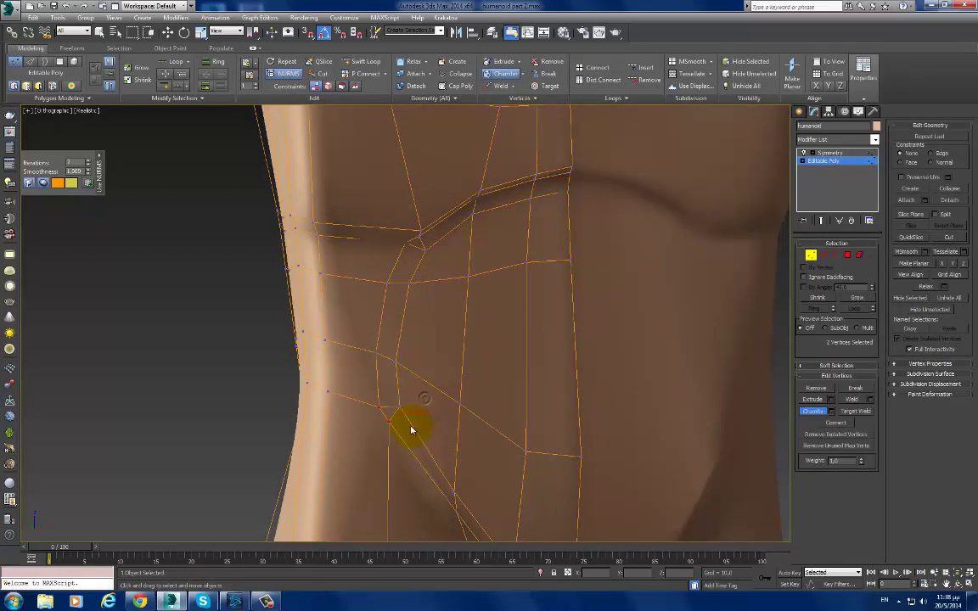
pyautogui.rightClick(389, 447)
pyautogui.click(335, 506)
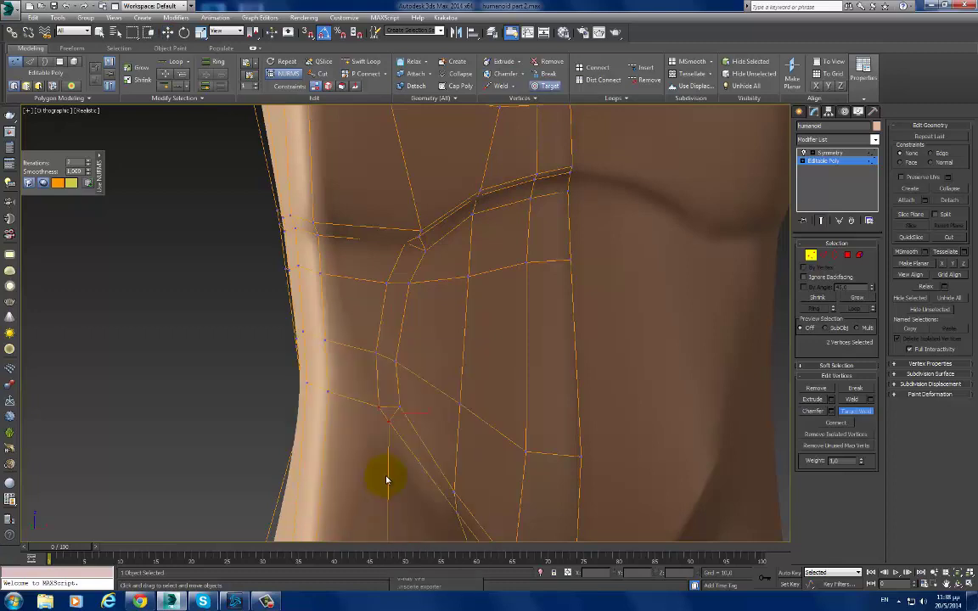
pyautogui.click(379, 407)
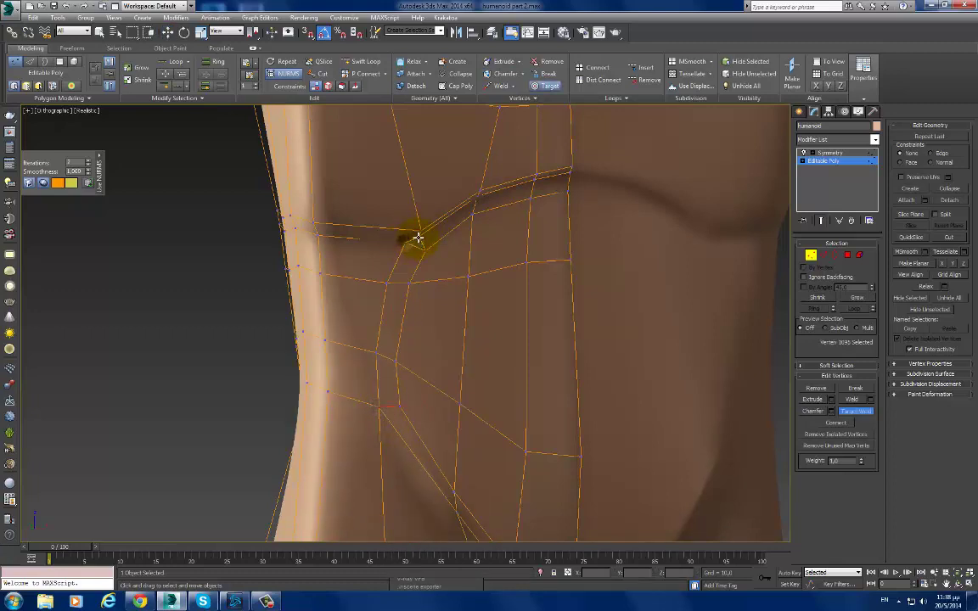
pyautogui.click(418, 236)
# Step: Select two edges near the lower abdomen and nudge them slightly back and down
pyautogui.keyDown('alt'); pyautogui.moveTo(452, 249); pyautogui.dragTo(454, 269, button='middle'); pyautogui.keyUp('alt')
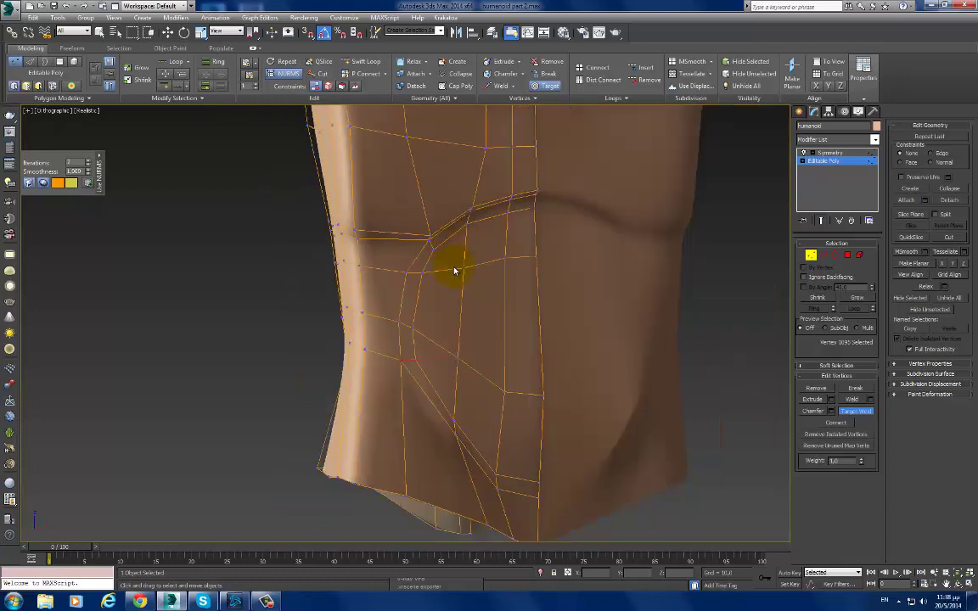
pyautogui.keyDown('alt'); pyautogui.moveTo(434, 321); pyautogui.dragTo(517, 428, button='middle'); pyautogui.keyUp('alt')
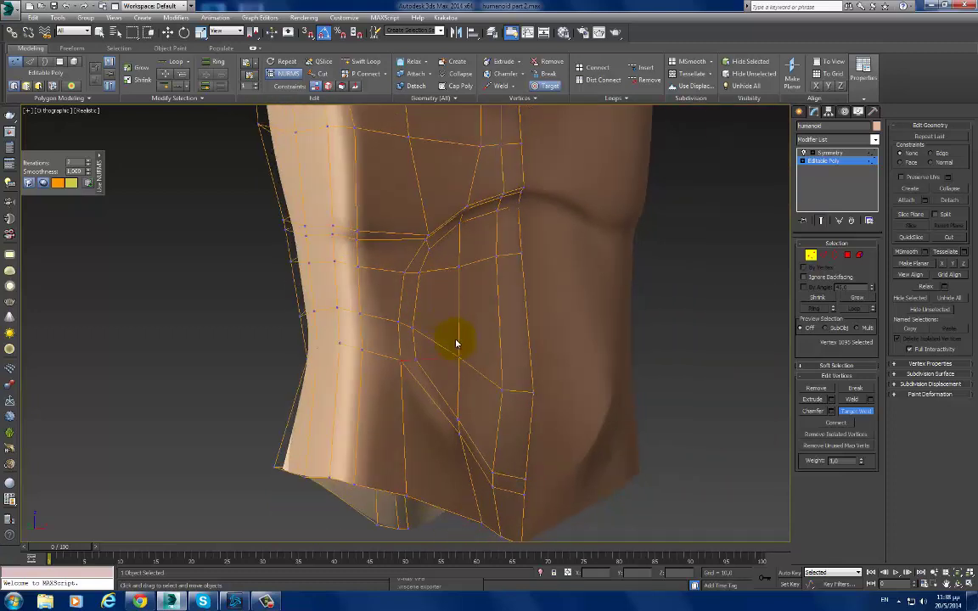
pyautogui.press('2')
pyautogui.doubleClick(516, 492)
pyautogui.keyDown('alt'); pyautogui.moveTo(515, 487); pyautogui.dragTo(544, 490, button='middle'); pyautogui.keyUp('alt')
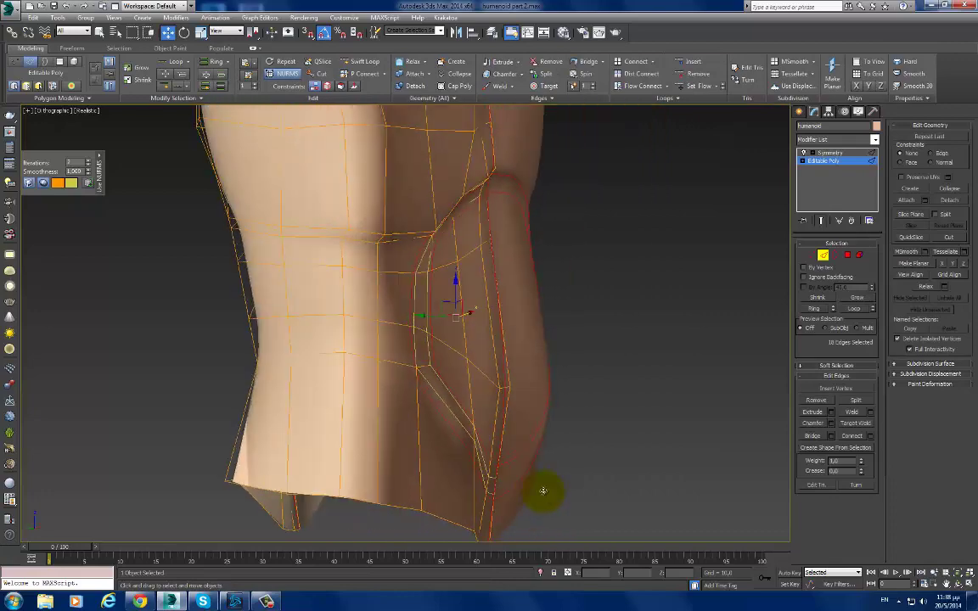
pyautogui.click(489, 492)
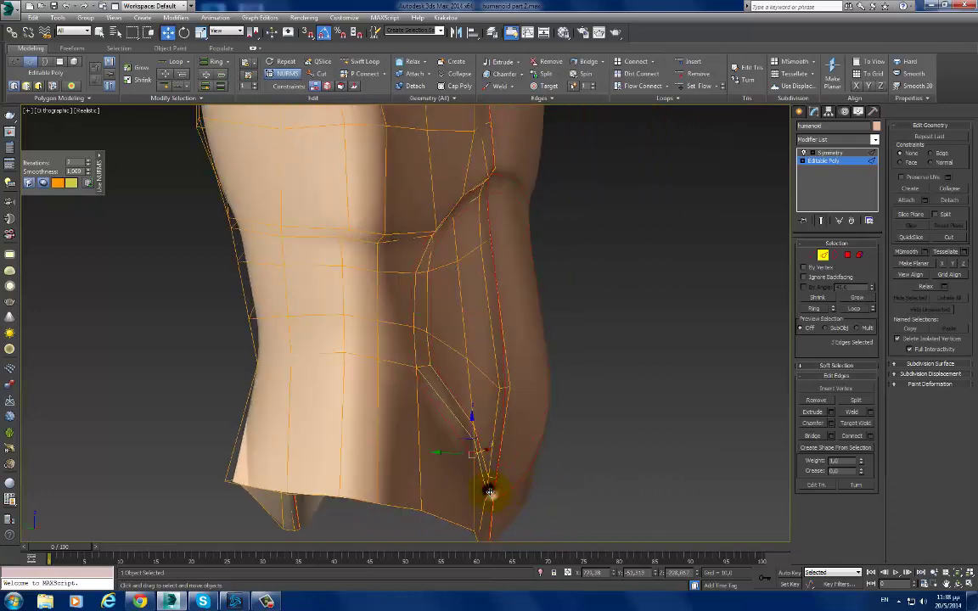
pyautogui.keyDown('alt'); pyautogui.moveTo(495, 435); pyautogui.dragTo(427, 410, button='middle'); pyautogui.keyUp('alt')
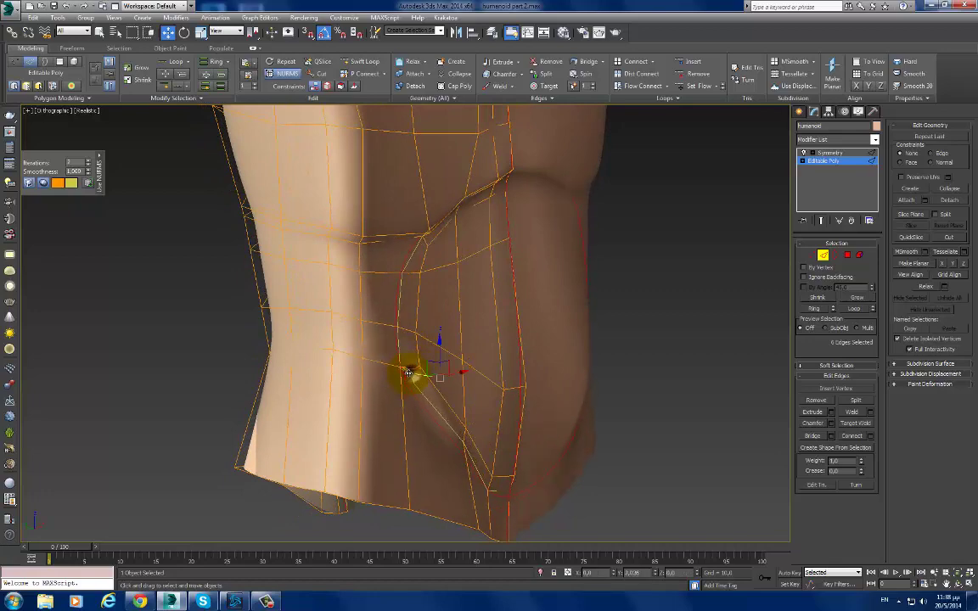
pyautogui.keyDown('alt'); pyautogui.moveTo(415, 367); pyautogui.dragTo(395, 365, button='middle'); pyautogui.keyUp('alt')
pyautogui.keyDown('alt'); pyautogui.moveTo(408, 372); pyautogui.dragTo(512, 503, button='middle'); pyautogui.keyUp('alt')
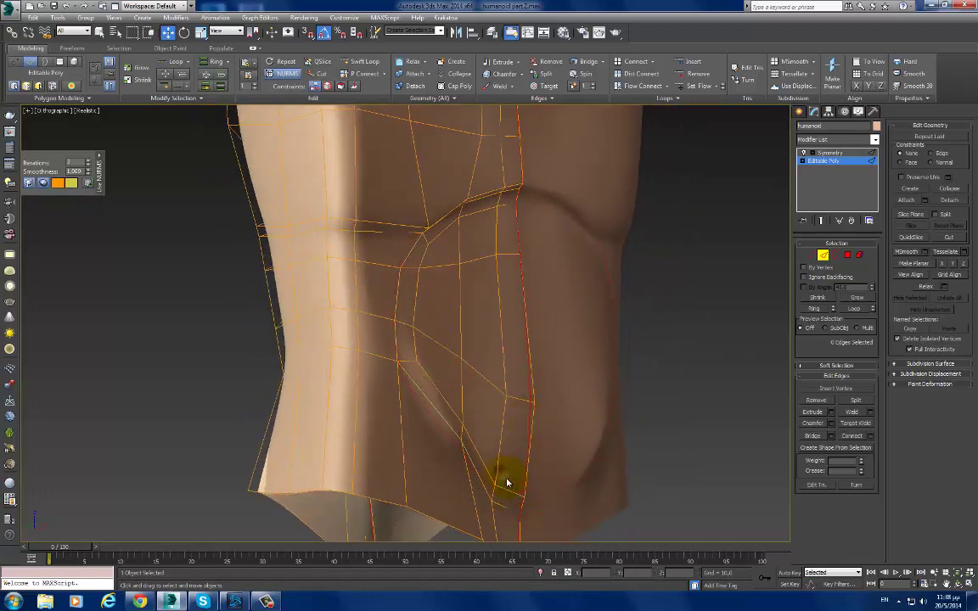
pyautogui.moveTo(503, 476); pyautogui.dragTo(505, 477)
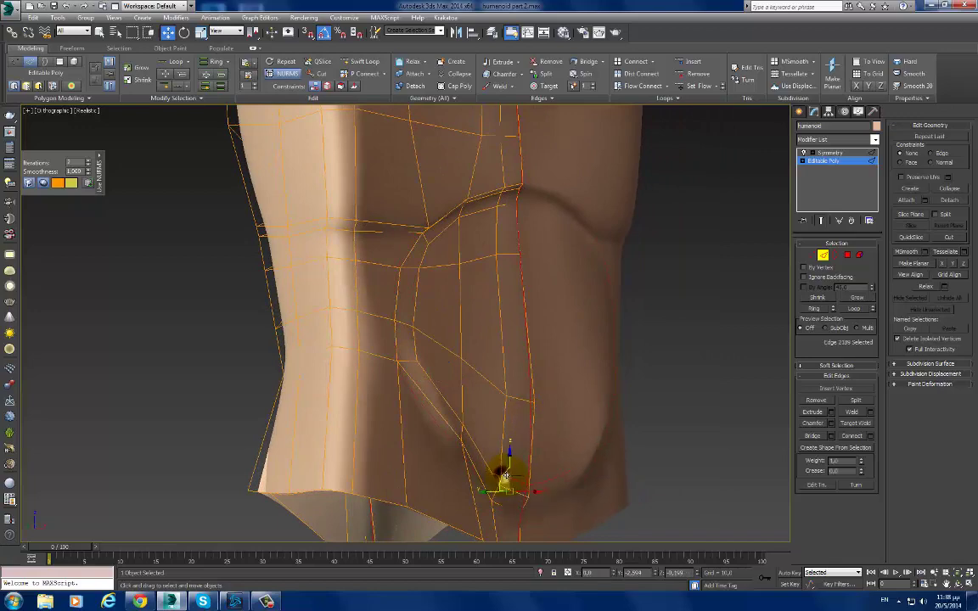
# Step: Pull the vertex at the bottom of the belly downward
pyautogui.click(517, 401)
pyautogui.moveTo(518, 401)
pyautogui.keyDown('alt'); pyautogui.mouseDown(button='middle')
pyautogui.moveTo(517, 424)
pyautogui.moveTo(497, 447)
pyautogui.mouseUp(button='middle'); pyautogui.keyUp('alt')
pyautogui.press('1')
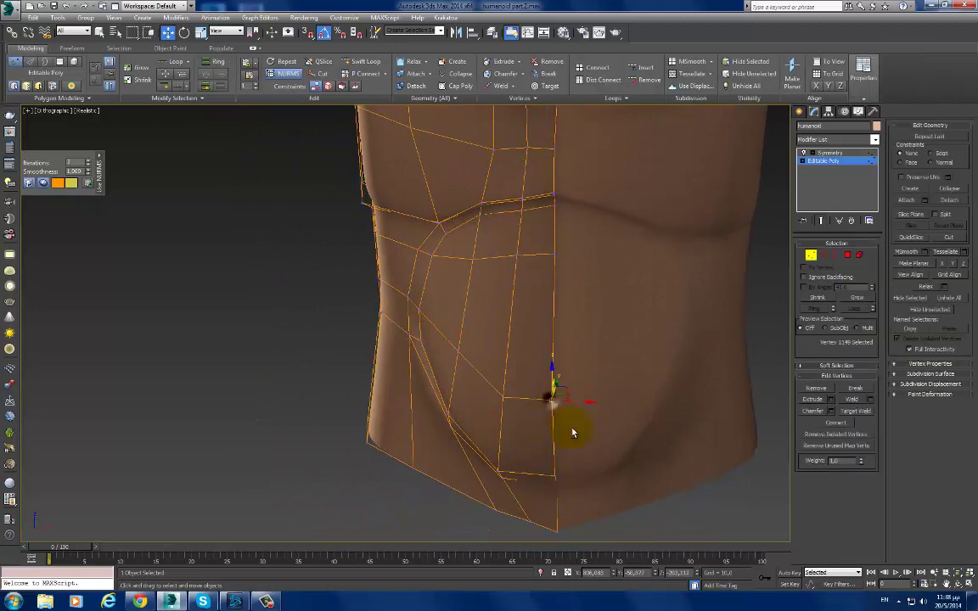
pyautogui.keyDown('alt'); pyautogui.moveTo(572, 427); pyautogui.dragTo(543, 402, button='middle'); pyautogui.keyUp('alt')
pyautogui.moveTo(543, 389); pyautogui.dragTo(549, 443)
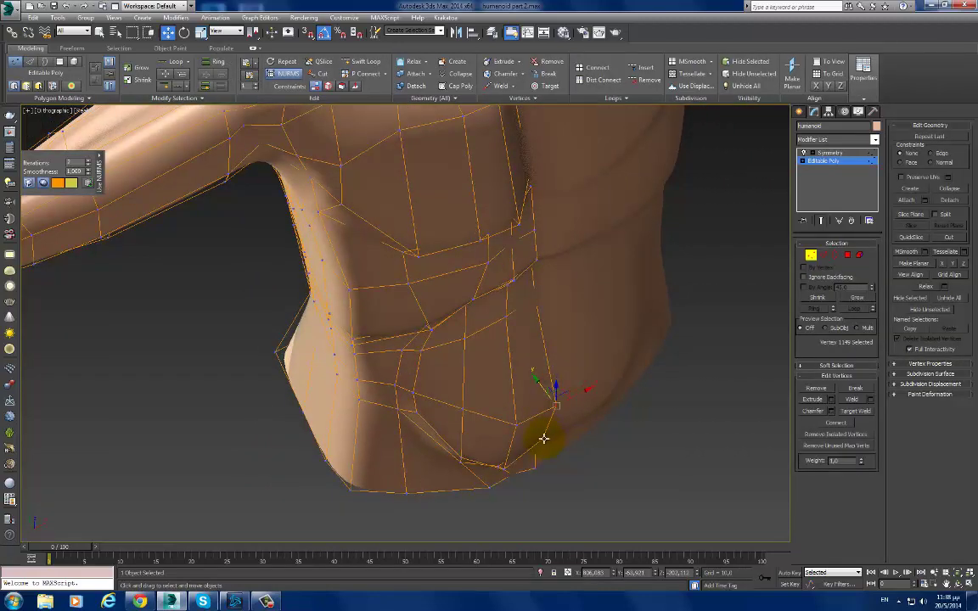
# Step: Move a vertex on the torso's side up and slightly left
pyautogui.moveTo(553, 448)
pyautogui.keyDown('alt'); pyautogui.mouseDown(button='middle')
pyautogui.moveTo(557, 389)
pyautogui.moveTo(526, 319)
pyautogui.moveTo(548, 365)
pyautogui.moveTo(561, 345)
pyautogui.moveTo(506, 343)
pyautogui.moveTo(519, 279)
pyautogui.moveTo(654, 286)
pyautogui.moveTo(627, 286)
pyautogui.mouseUp(button='middle'); pyautogui.keyUp('alt')
pyautogui.scroll(3, 443, 321)
pyautogui.scroll(3, 429, 330)
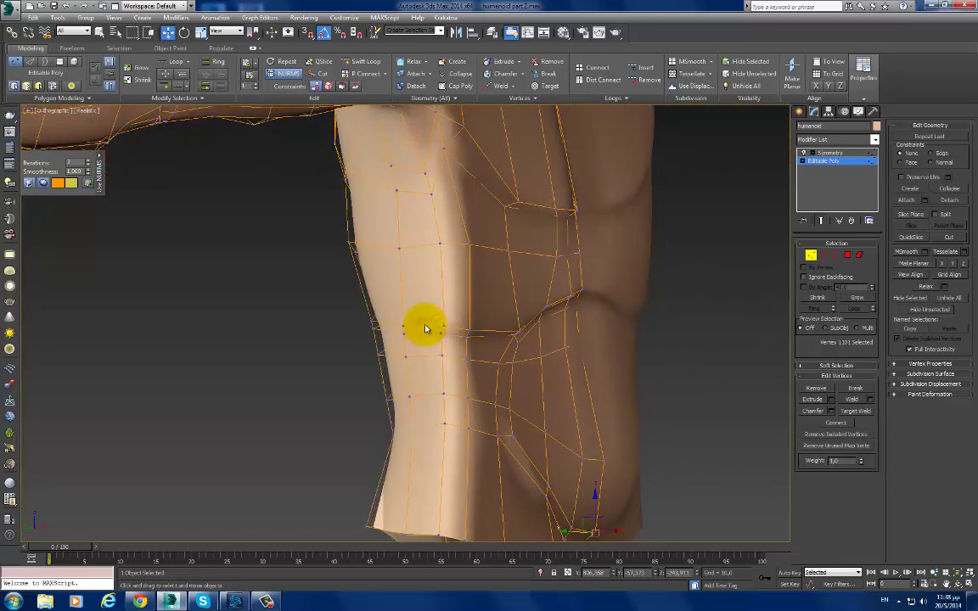
pyautogui.press('2')
pyautogui.click(398, 322)
pyautogui.moveTo(406, 323)
pyautogui.keyDown('alt'); pyautogui.mouseDown(button='middle')
pyautogui.moveTo(396, 320)
pyautogui.moveTo(552, 345)
pyautogui.moveTo(408, 349)
pyautogui.moveTo(432, 349)
pyautogui.mouseUp(button='middle'); pyautogui.keyUp('alt')
pyautogui.press('1')
pyautogui.click(458, 307)
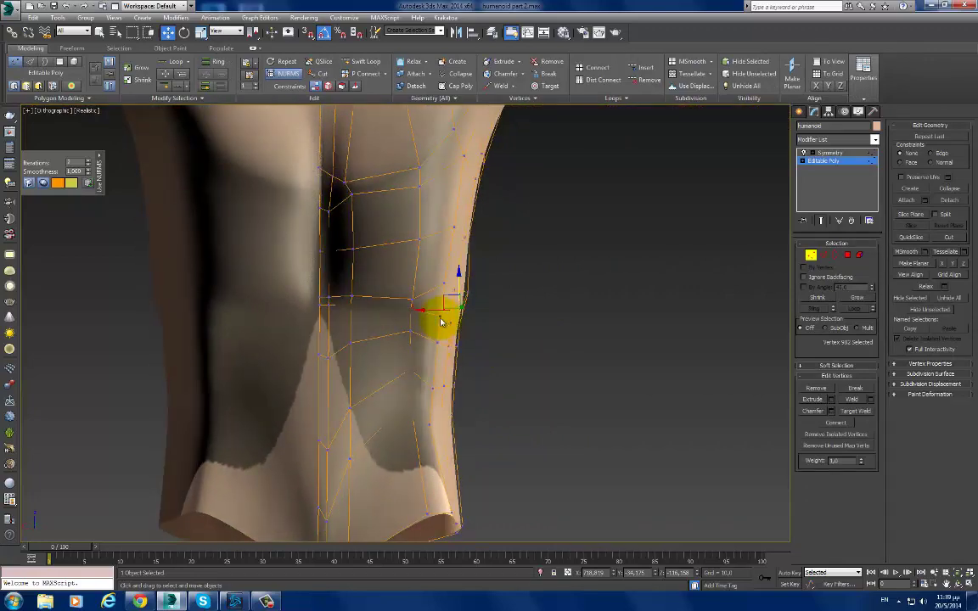
pyautogui.moveTo(428, 291); pyautogui.dragTo(424, 280)
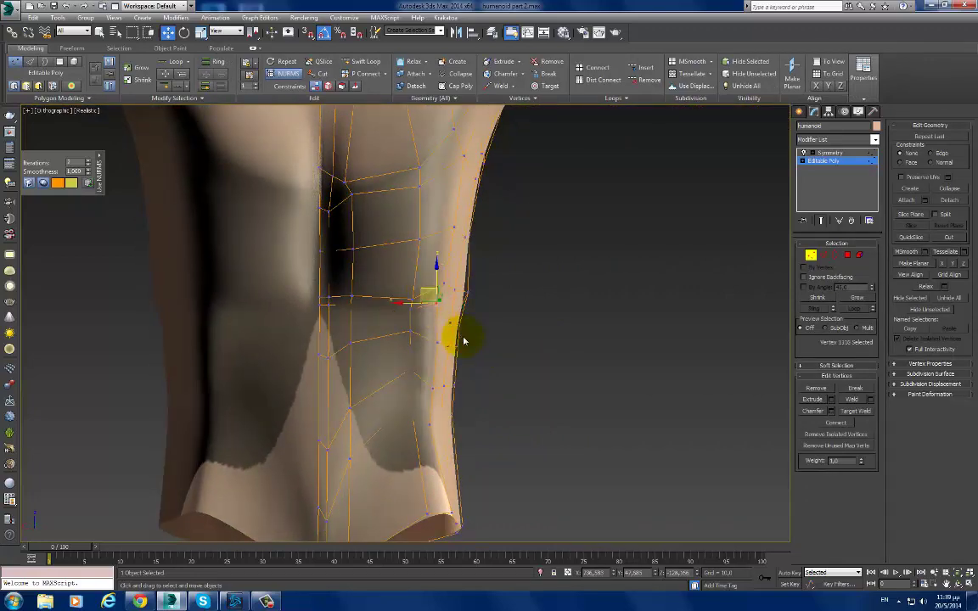
pyautogui.moveTo(436, 343)
pyautogui.keyDown('alt'); pyautogui.mouseDown(button='middle')
pyautogui.moveTo(393, 371)
pyautogui.moveTo(371, 352)
pyautogui.moveTo(388, 341)
pyautogui.moveTo(371, 399)
pyautogui.moveTo(572, 402)
pyautogui.moveTo(447, 404)
pyautogui.moveTo(415, 430)
pyautogui.mouseUp(button='middle'); pyautogui.keyUp('alt')
pyautogui.scroll(-3, 541, 423)
pyautogui.scroll(3, 415, 427)
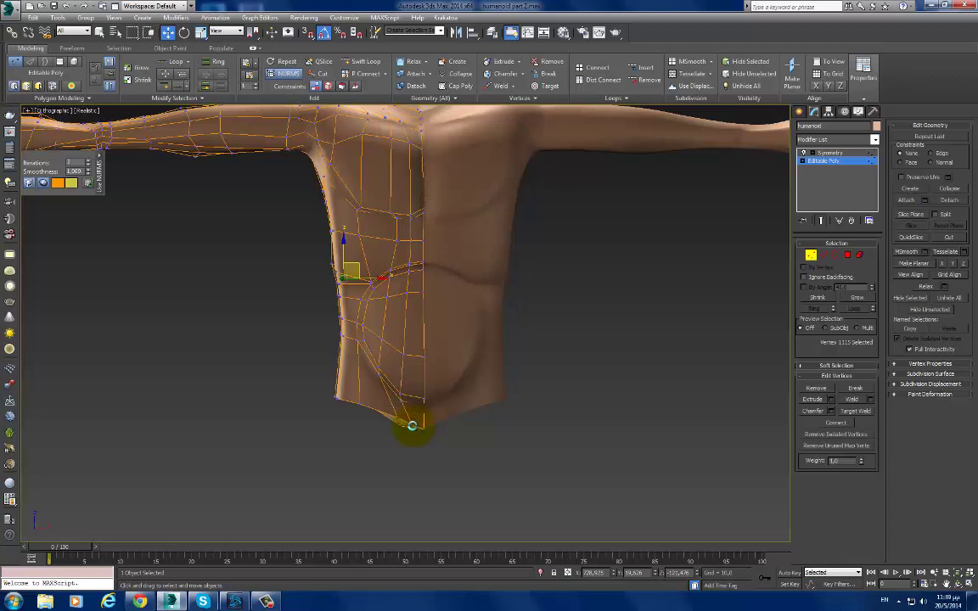
# Step: Select the two bottom-centre vertices and frame the lower torso in Front view
pyautogui.click(412, 424)
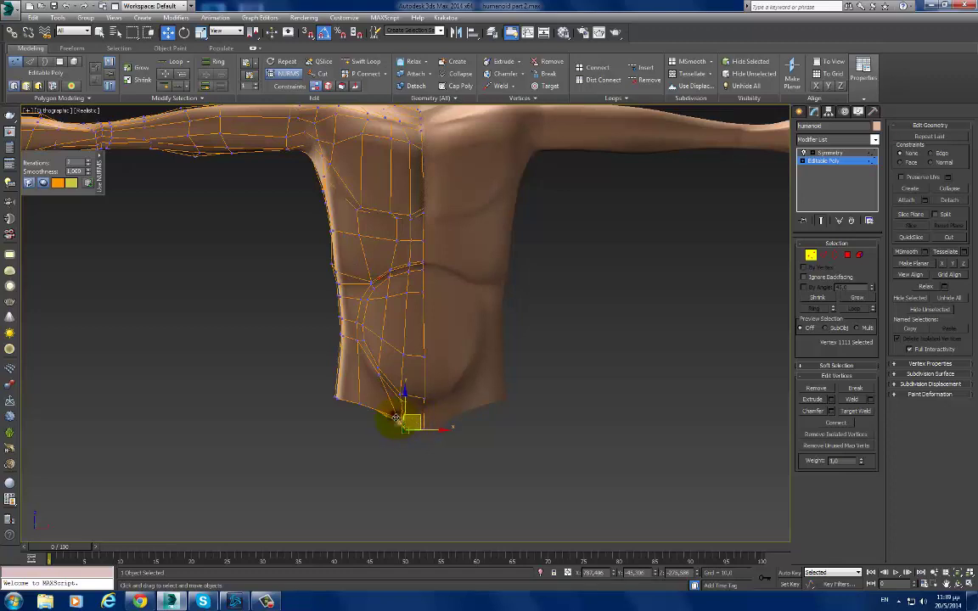
pyautogui.click(389, 409)
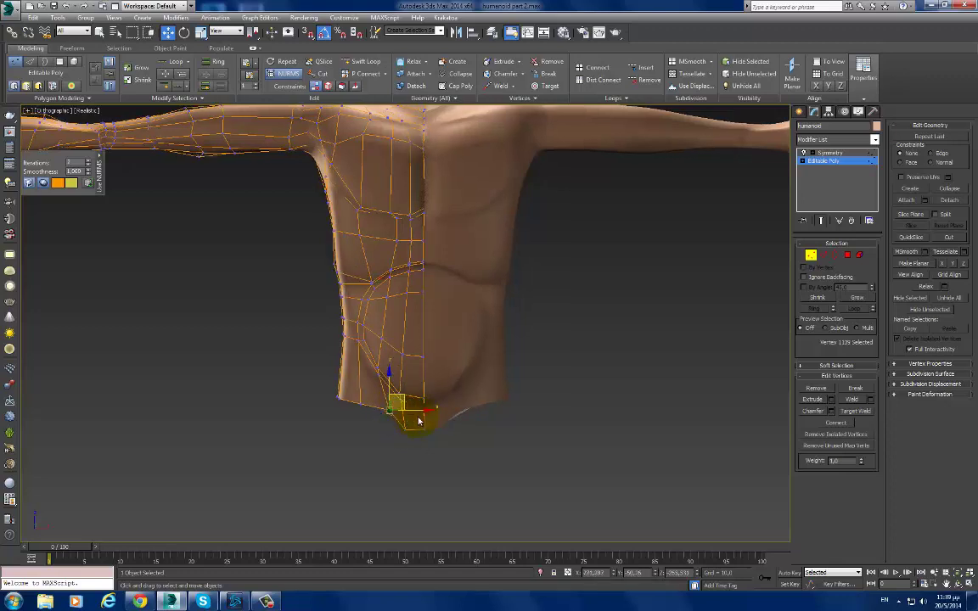
pyautogui.press('f')
pyautogui.scroll(3, 441, 404)
pyautogui.scroll(2, 445, 394)
pyautogui.scroll(2, 450, 386)
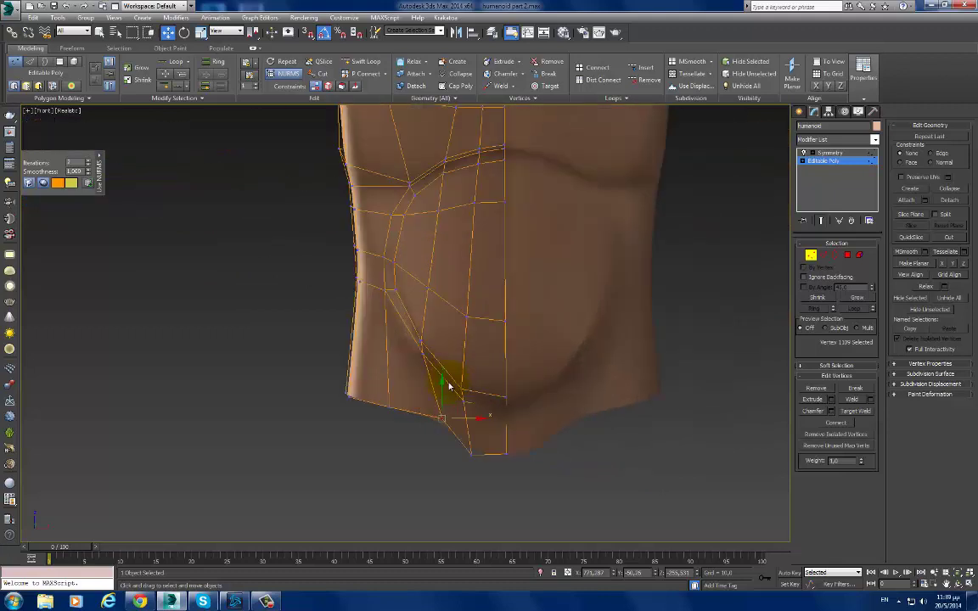
pyautogui.moveTo(449, 386); pyautogui.dragTo(443, 365, button='middle')
# Step: Box-select the torso's lower-left corner vertices, then select the bottom-centre edge
pyautogui.moveTo(370, 408)
pyautogui.mouseDown()
pyautogui.moveTo(401, 371)
pyautogui.moveTo(402, 348)
pyautogui.mouseUp()
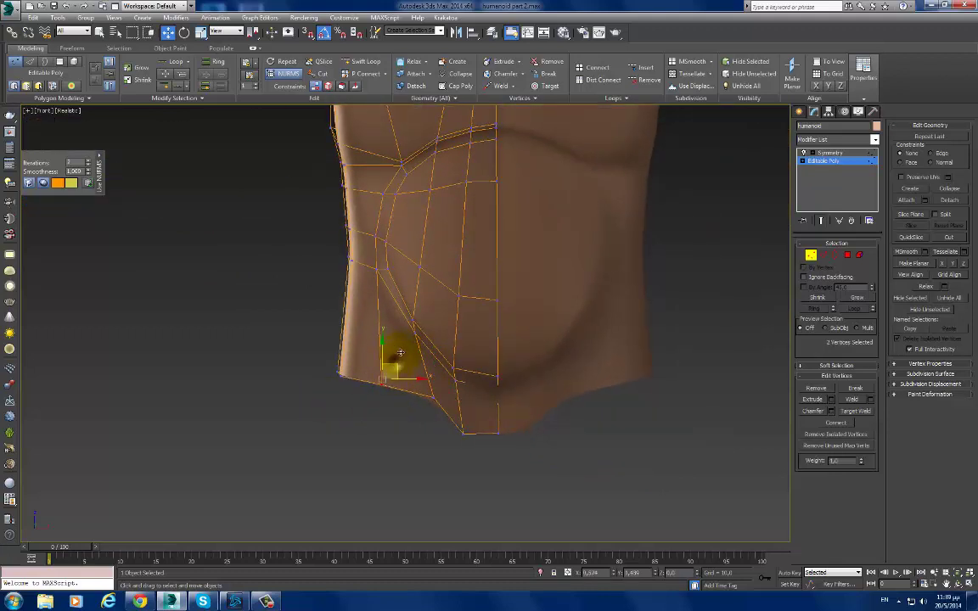
pyautogui.moveTo(331, 411)
pyautogui.mouseDown()
pyautogui.moveTo(377, 347)
pyautogui.moveTo(364, 336)
pyautogui.mouseUp()
pyautogui.press('2')
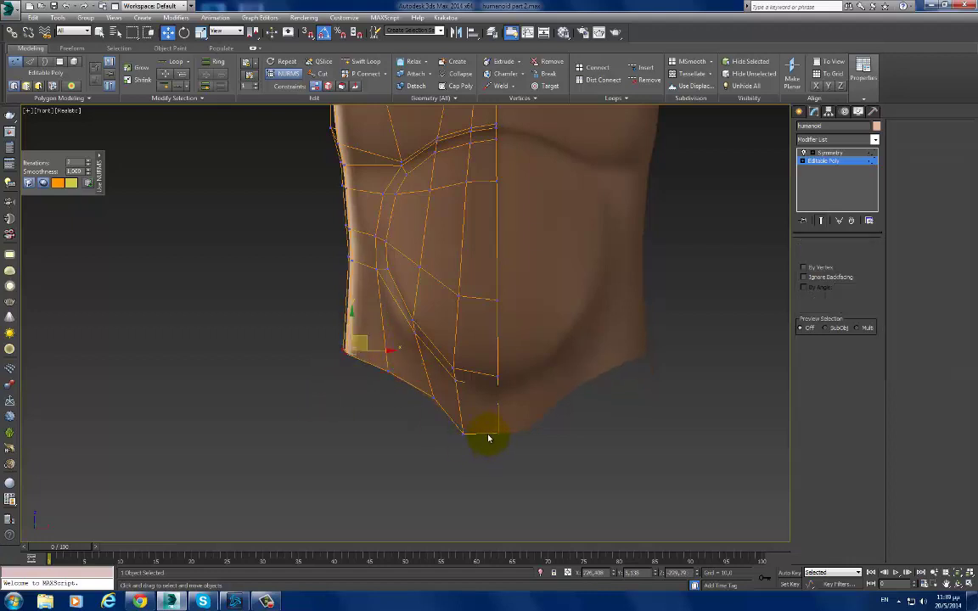
pyautogui.click(483, 432)
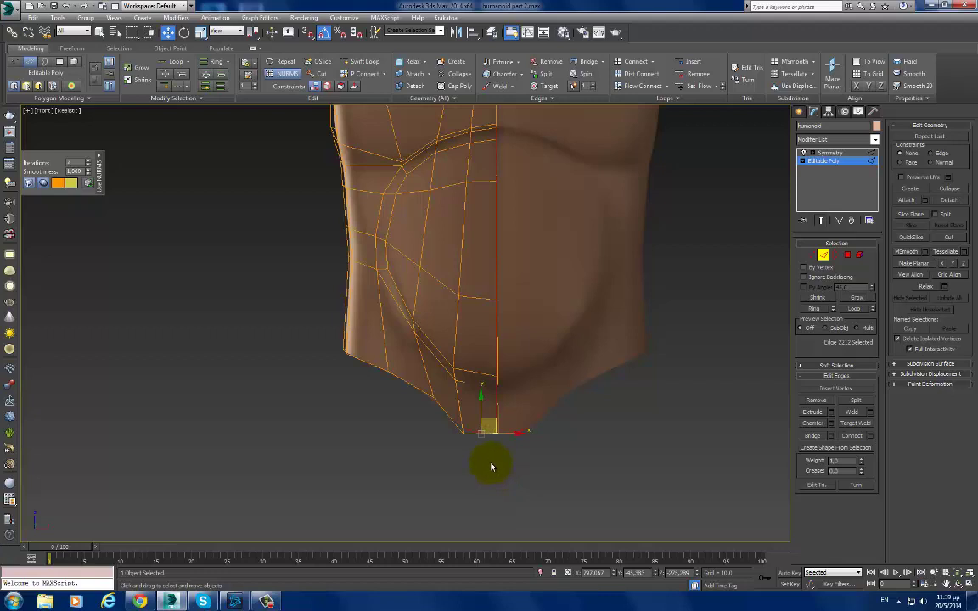
# Step: Select the edges along the torso's open bottom rim
pyautogui.scroll(-2, 491, 466)
pyautogui.press('l')
pyautogui.scroll(3, 513, 379)
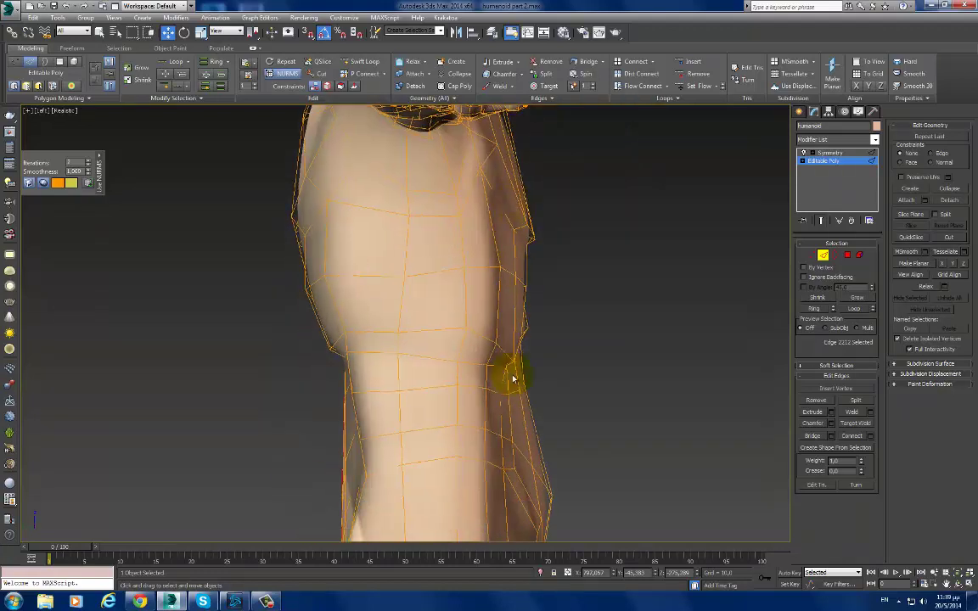
pyautogui.moveTo(512, 379)
pyautogui.keyDown('alt'); pyautogui.mouseDown(button='middle')
pyautogui.moveTo(528, 389)
pyautogui.moveTo(567, 367)
pyautogui.mouseUp(button='middle'); pyautogui.keyUp('alt')
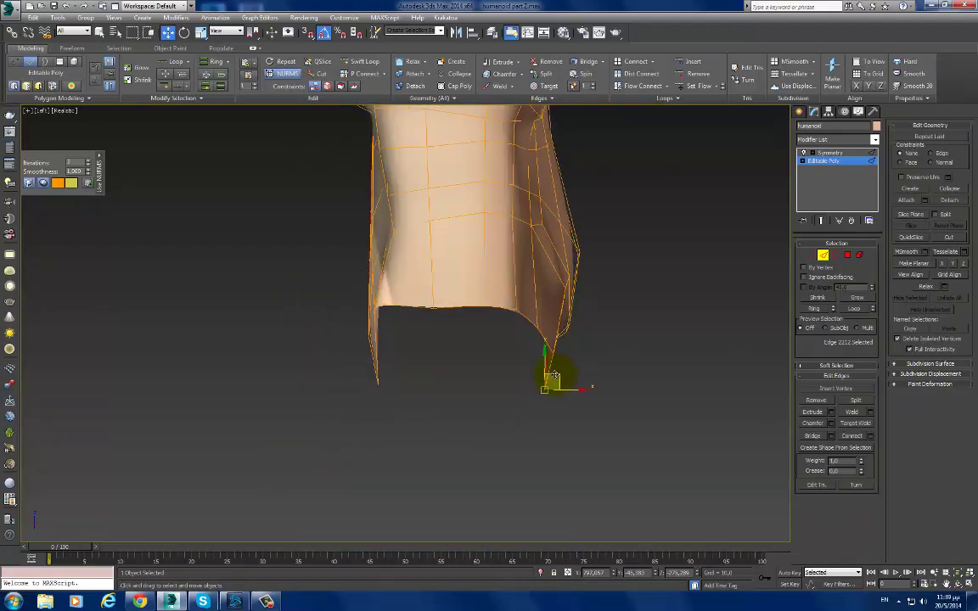
pyautogui.moveTo(518, 400)
pyautogui.mouseDown()
pyautogui.moveTo(544, 386)
pyautogui.moveTo(504, 407)
pyautogui.mouseUp()
pyautogui.click(494, 413)
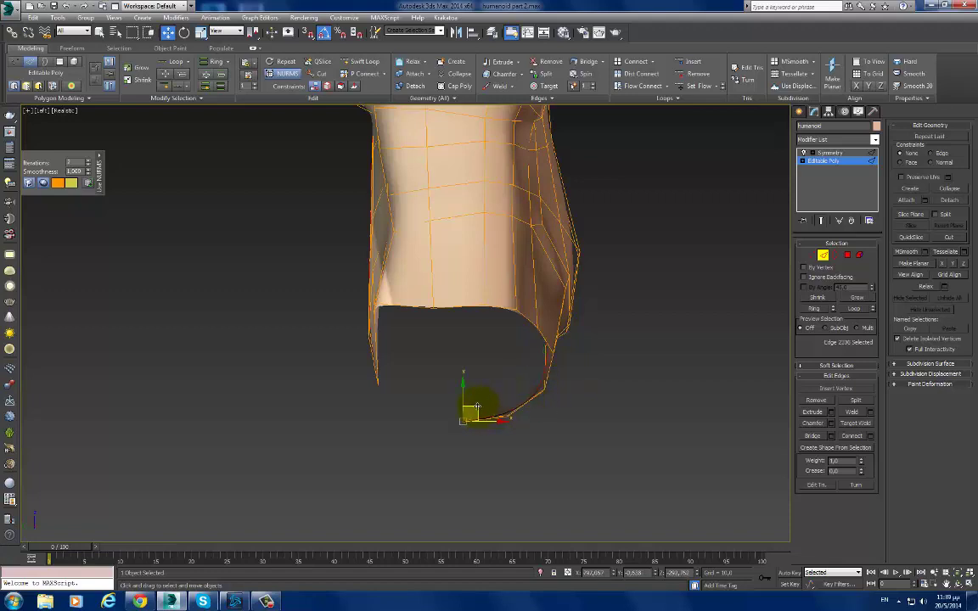
pyautogui.click(420, 402)
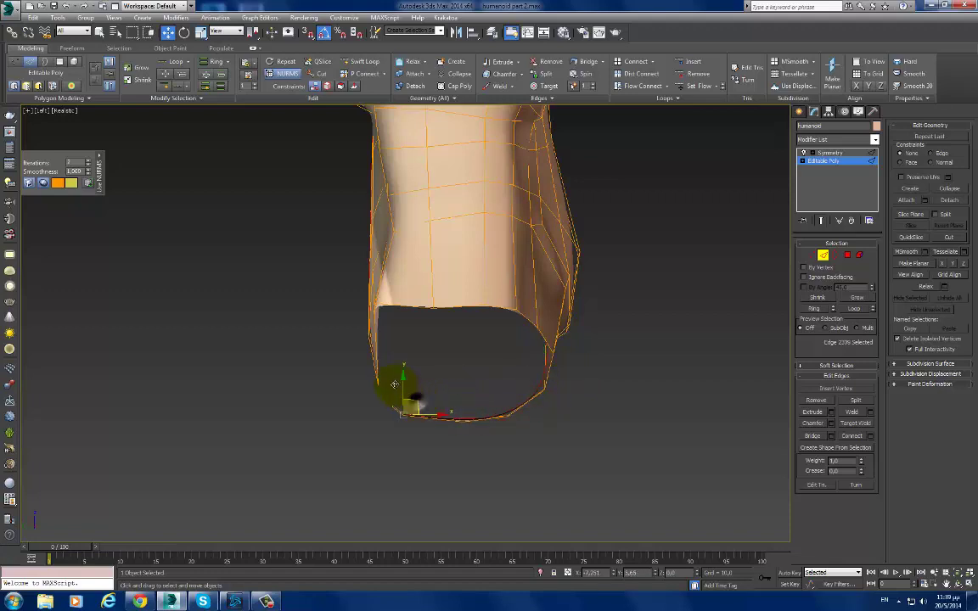
pyautogui.keyDown('alt'); pyautogui.moveTo(395, 383); pyautogui.dragTo(371, 393, button='middle'); pyautogui.keyUp('alt')
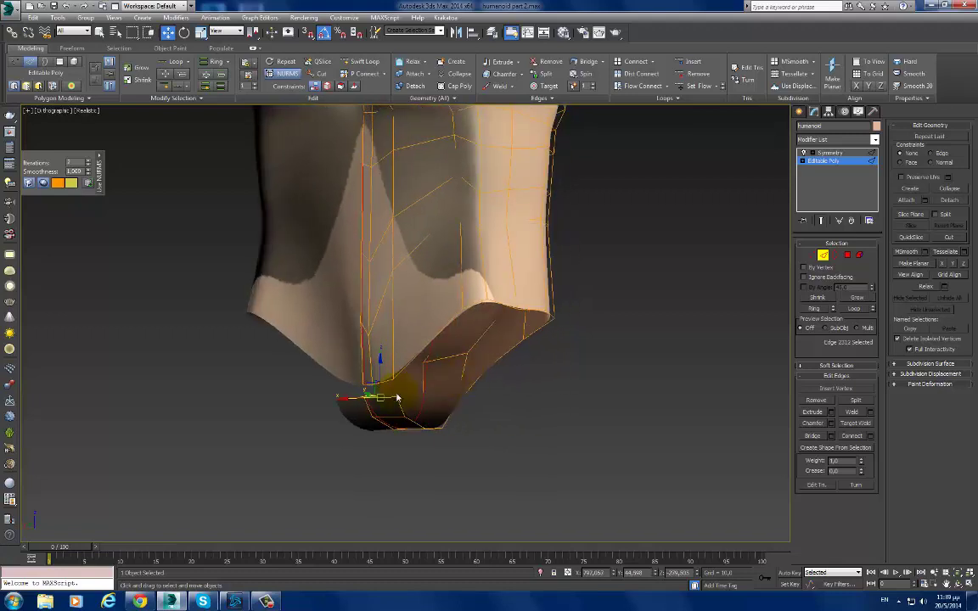
# Step: Extrude the rim edges downward, undo a trial Target Weld, and slide the edge toward the centre line
pyautogui.rightClick(393, 391)
pyautogui.click(374, 443)
pyautogui.moveTo(392, 397); pyautogui.dragTo(386, 382)
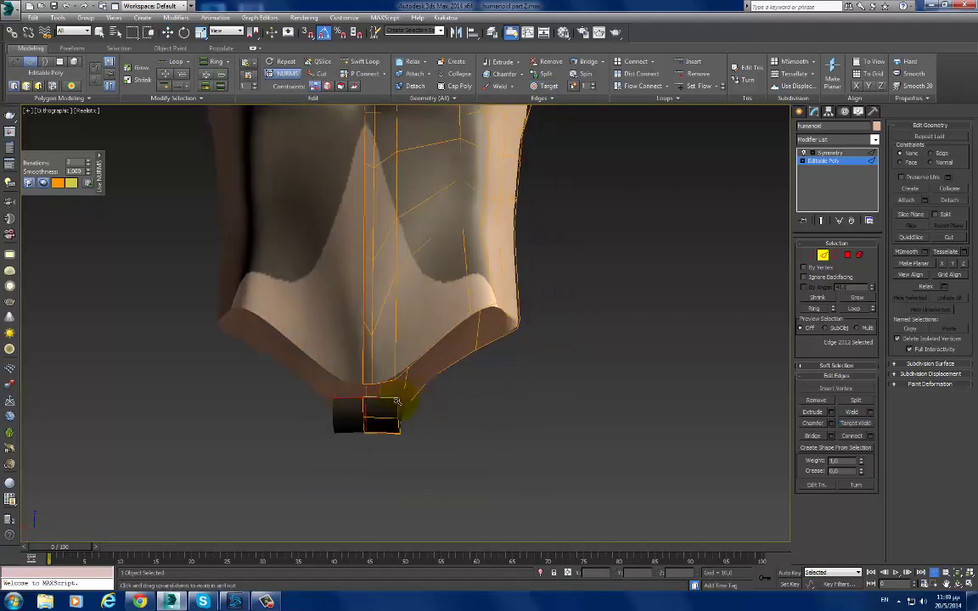
pyautogui.hotkey('ctrl', 'shift', 'w')
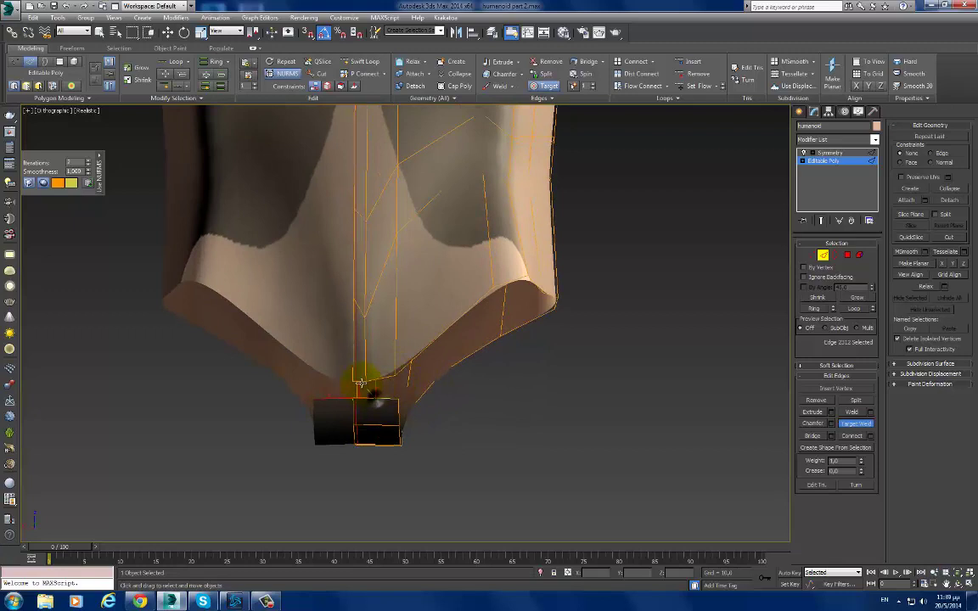
pyautogui.click(373, 387)
pyautogui.rightClick(381, 393)
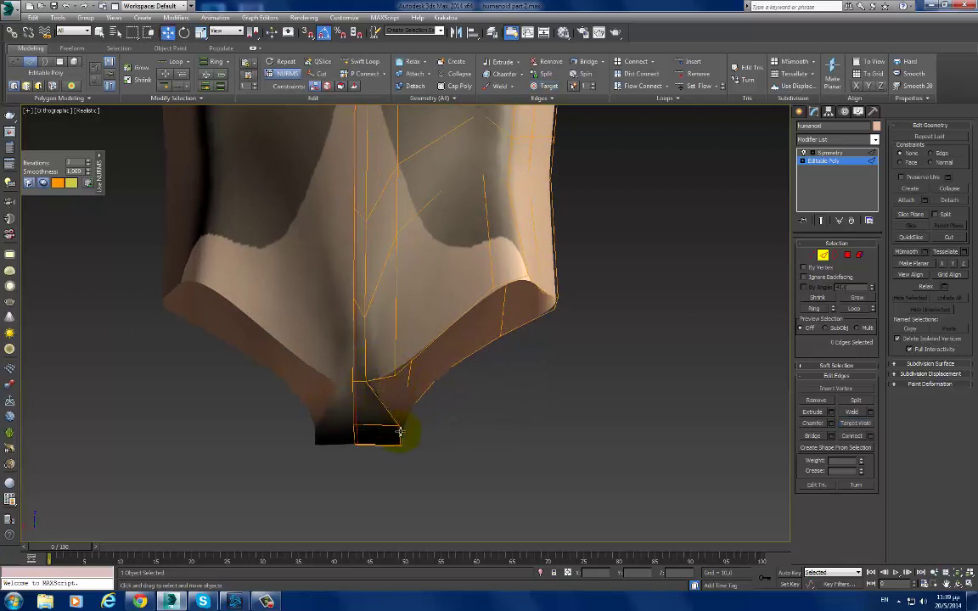
pyautogui.hotkey('ctrl', 'z')
pyautogui.moveTo(362, 434); pyautogui.dragTo(343, 435)
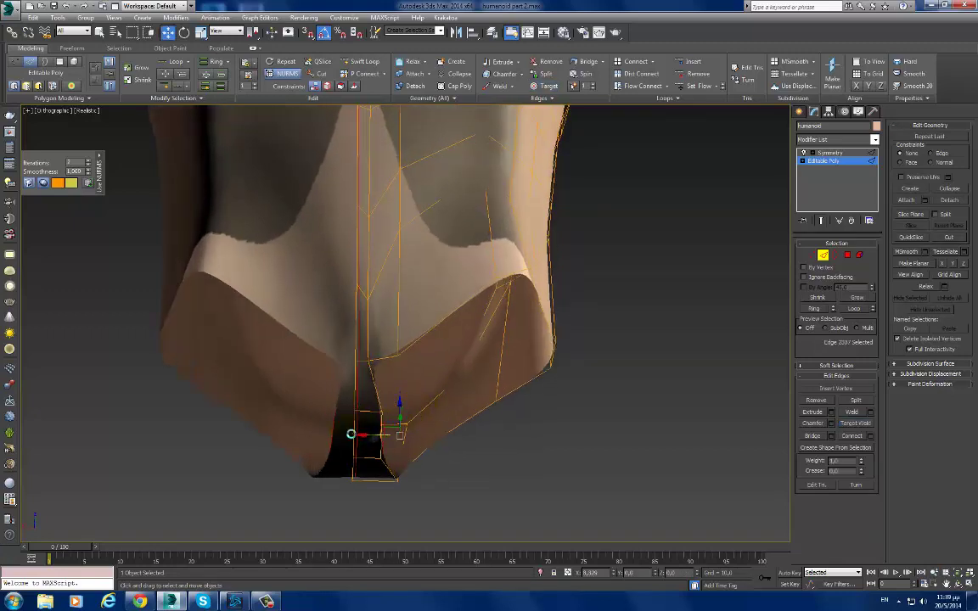
# Step: Raise the vertex above the crotch to reshape the crotch
pyautogui.press('1')
pyautogui.click(398, 355)
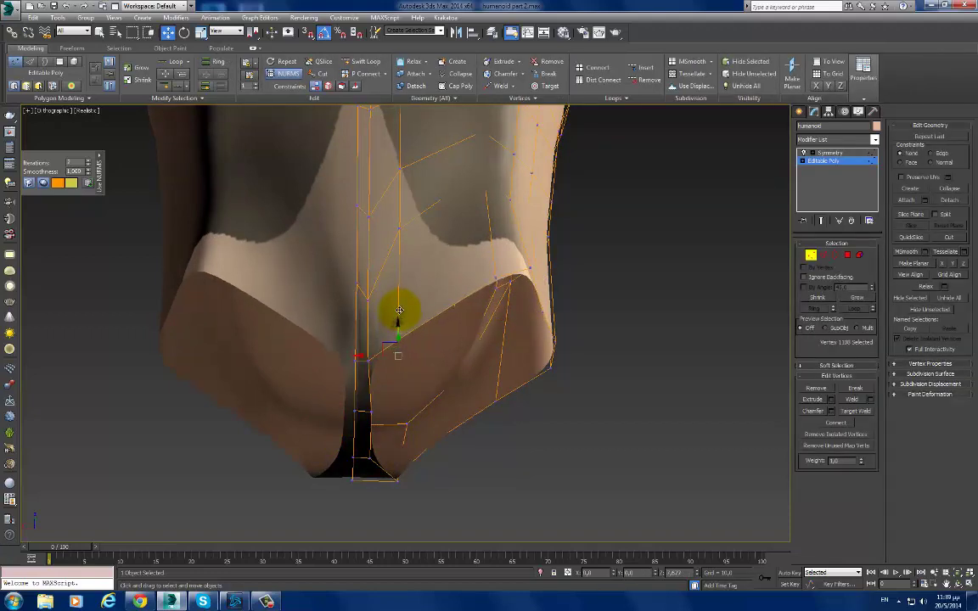
pyautogui.moveTo(400, 294)
pyautogui.keyDown('alt'); pyautogui.mouseDown(button='middle')
pyautogui.moveTo(386, 344)
pyautogui.moveTo(393, 393)
pyautogui.mouseUp(button='middle'); pyautogui.keyUp('alt')
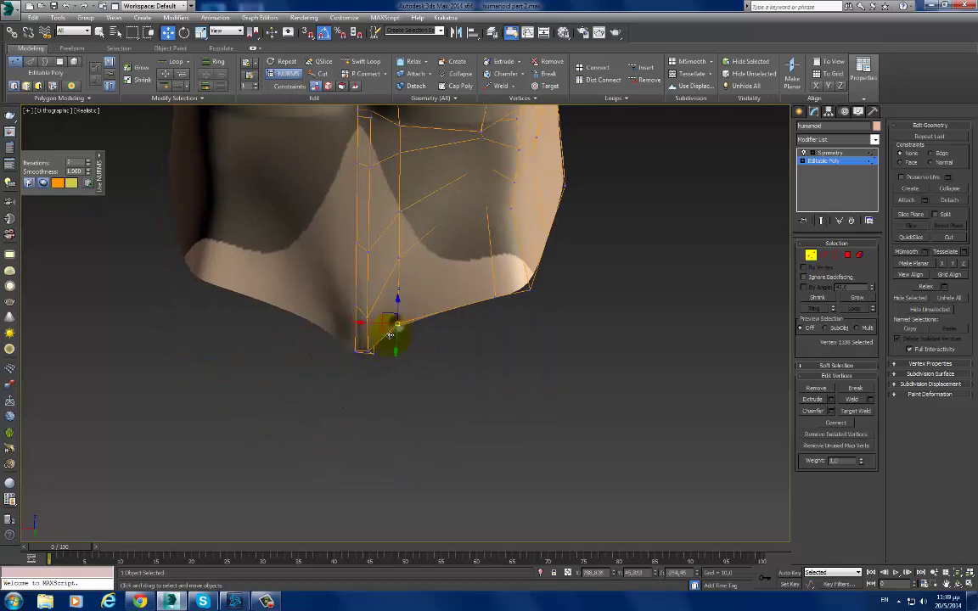
pyautogui.moveTo(382, 336)
pyautogui.keyDown('alt'); pyautogui.mouseDown(button='middle')
pyautogui.moveTo(374, 338)
pyautogui.moveTo(384, 327)
pyautogui.mouseUp(button='middle'); pyautogui.keyUp('alt')
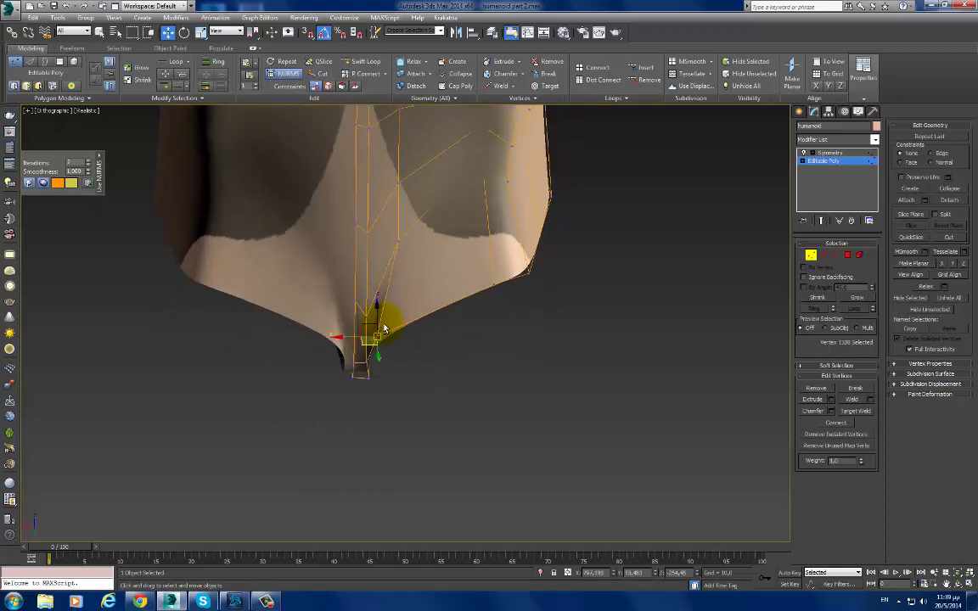
pyautogui.moveTo(367, 317); pyautogui.dragTo(366, 220)
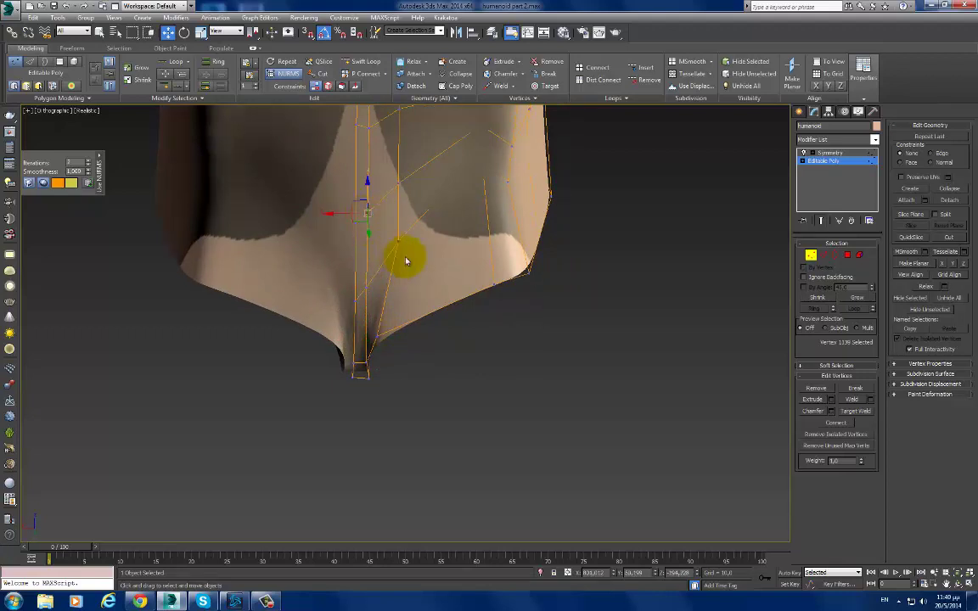
# Step: Lower a lower-abdomen vertex to smooth the surface, then select neighbouring side vertices
pyautogui.moveTo(406, 257)
pyautogui.keyDown('alt'); pyautogui.mouseDown(button='middle')
pyautogui.moveTo(415, 279)
pyautogui.moveTo(465, 225)
pyautogui.mouseUp(button='middle'); pyautogui.keyUp('alt')
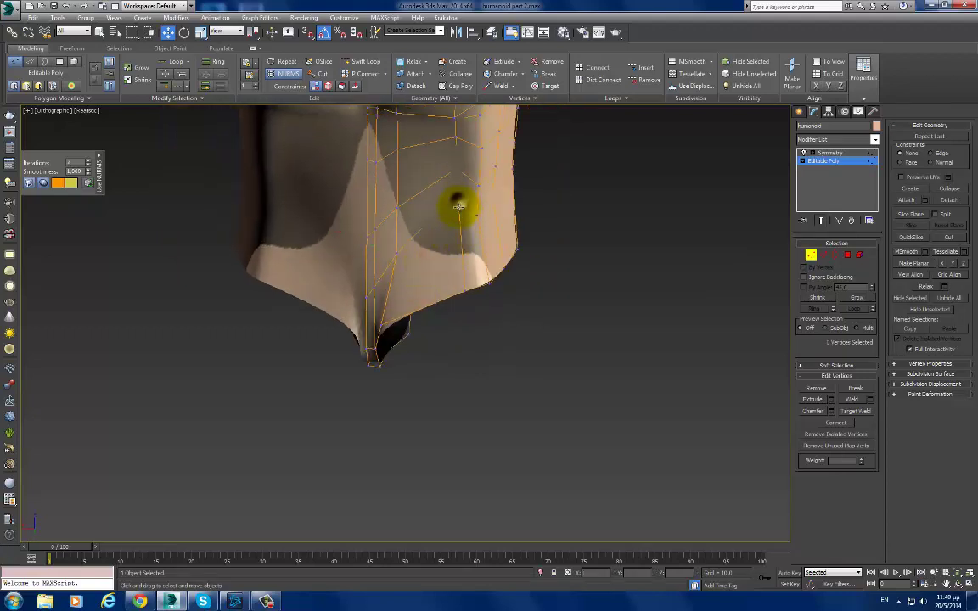
pyautogui.click(458, 205)
pyautogui.moveTo(465, 213)
pyautogui.mouseDown()
pyautogui.moveTo(478, 211)
pyautogui.moveTo(425, 215)
pyautogui.mouseUp()
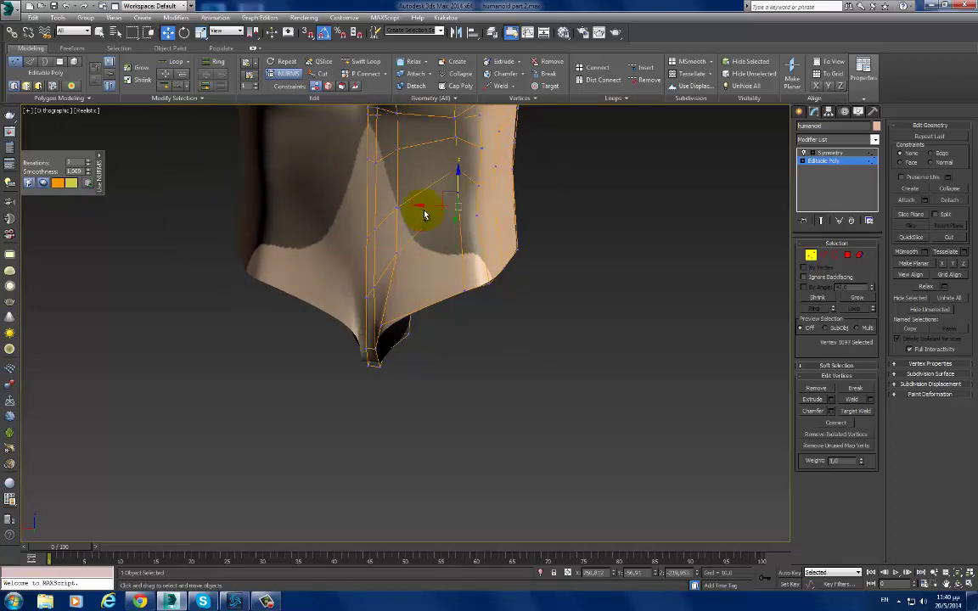
pyautogui.click(463, 211)
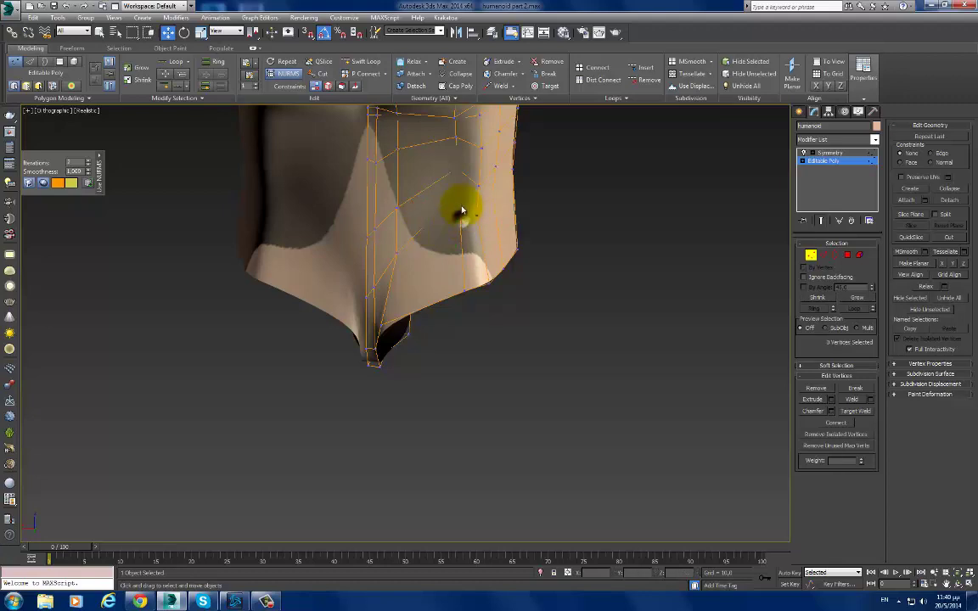
pyautogui.click(458, 186)
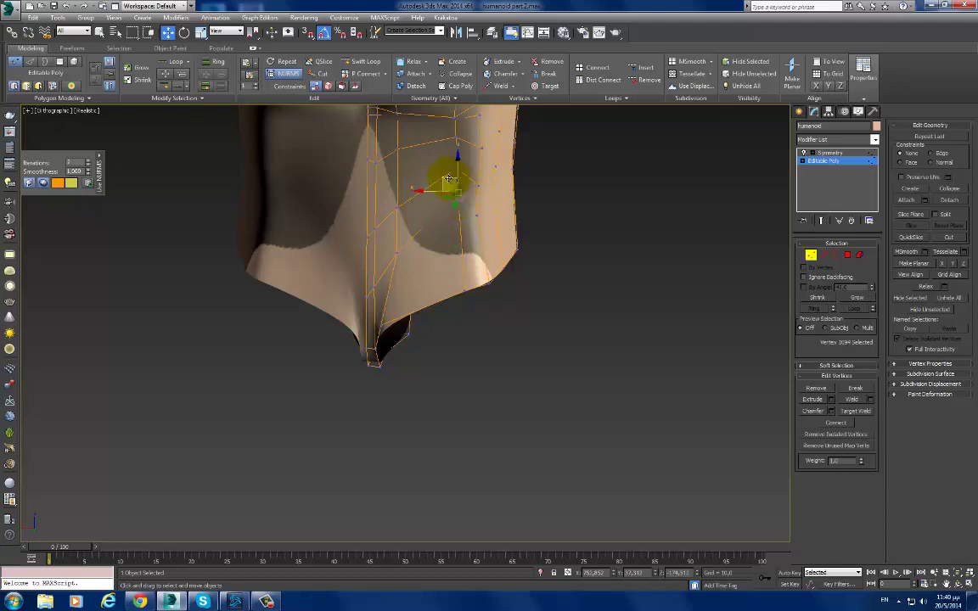
pyautogui.moveTo(458, 229)
pyautogui.keyDown('alt'); pyautogui.mouseDown(button='middle')
pyautogui.moveTo(424, 225)
pyautogui.moveTo(497, 210)
pyautogui.moveTo(484, 207)
pyautogui.mouseUp(button='middle'); pyautogui.keyUp('alt')
pyautogui.click(489, 209)
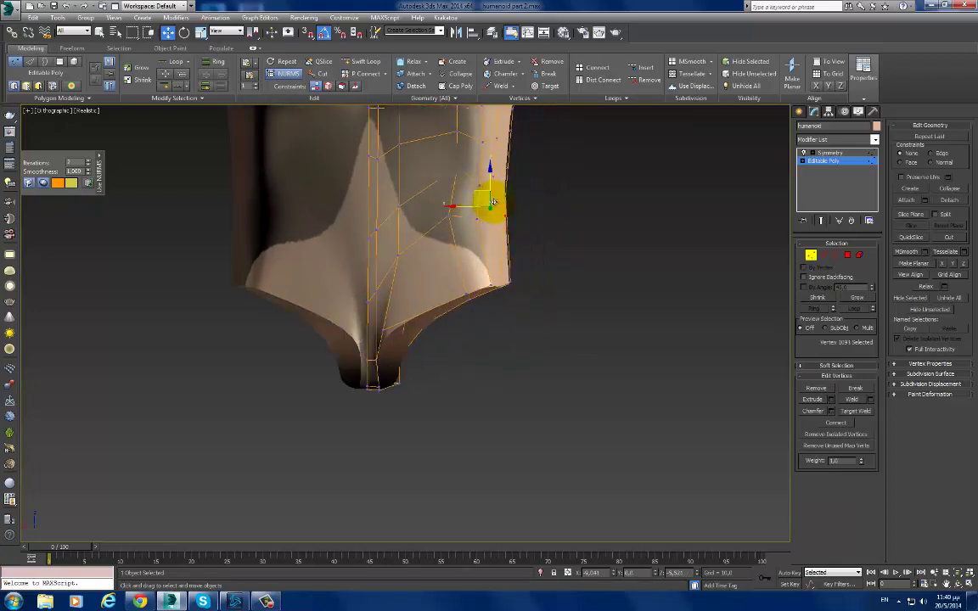
pyautogui.moveTo(498, 196)
pyautogui.keyDown('alt'); pyautogui.mouseDown(button='middle')
pyautogui.moveTo(558, 245)
pyautogui.moveTo(498, 192)
pyautogui.moveTo(488, 241)
pyautogui.moveTo(458, 239)
pyautogui.mouseUp(button='middle'); pyautogui.keyUp('alt')
pyautogui.click(495, 187)
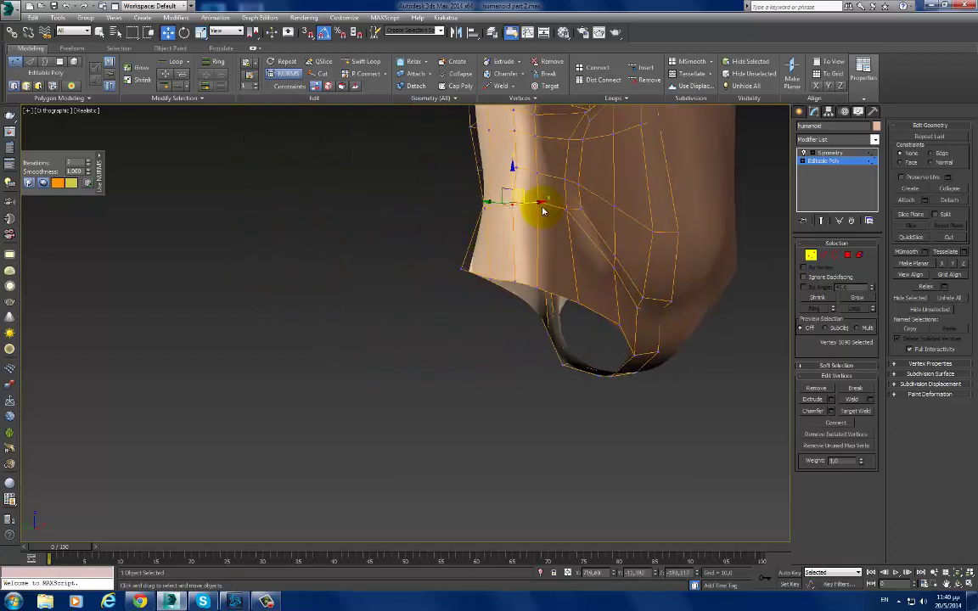
# Step: Nudge the side vertex above the hip into place and select a pair of side vertices
pyautogui.keyDown('alt'); pyautogui.moveTo(574, 249); pyautogui.dragTo(542, 207, button='middle'); pyautogui.keyUp('alt')
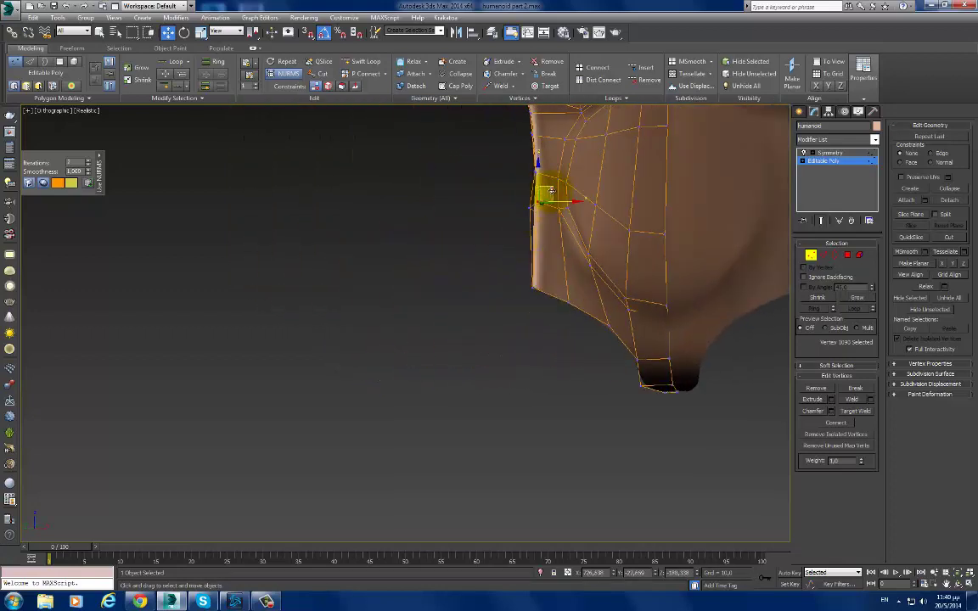
pyautogui.moveTo(550, 190); pyautogui.dragTo(570, 216)
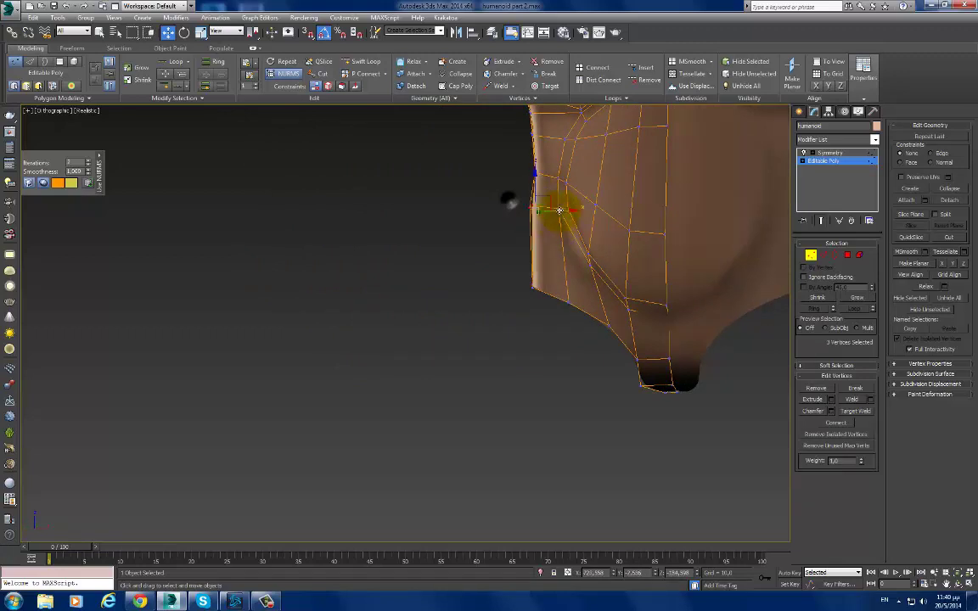
pyautogui.moveTo(569, 216)
pyautogui.keyDown('alt'); pyautogui.mouseDown(button='middle')
pyautogui.moveTo(589, 229)
pyautogui.moveTo(475, 229)
pyautogui.moveTo(503, 220)
pyautogui.mouseUp(button='middle'); pyautogui.keyUp('alt')
pyautogui.moveTo(499, 219); pyautogui.dragTo(533, 223)
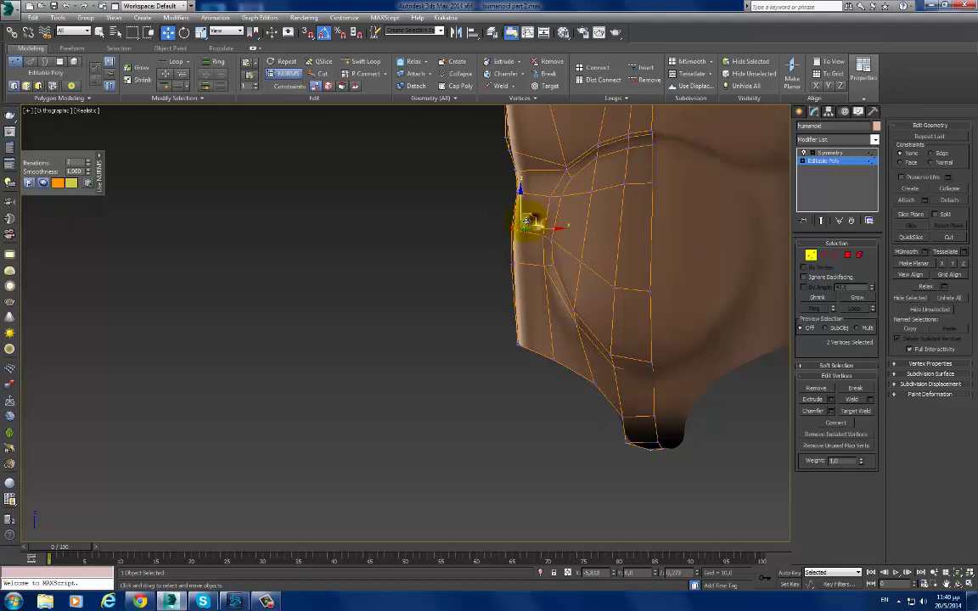
pyautogui.moveTo(530, 222)
pyautogui.keyDown('ctrl'); pyautogui.keyDown('alt'); pyautogui.mouseDown(button='middle')
pyautogui.moveTo(572, 258)
pyautogui.moveTo(618, 214)
pyautogui.moveTo(622, 234)
pyautogui.moveTo(578, 207)
pyautogui.moveTo(617, 185)
pyautogui.moveTo(608, 207)
pyautogui.mouseUp(button='middle'); pyautogui.keyUp('alt'); pyautogui.keyUp('ctrl')
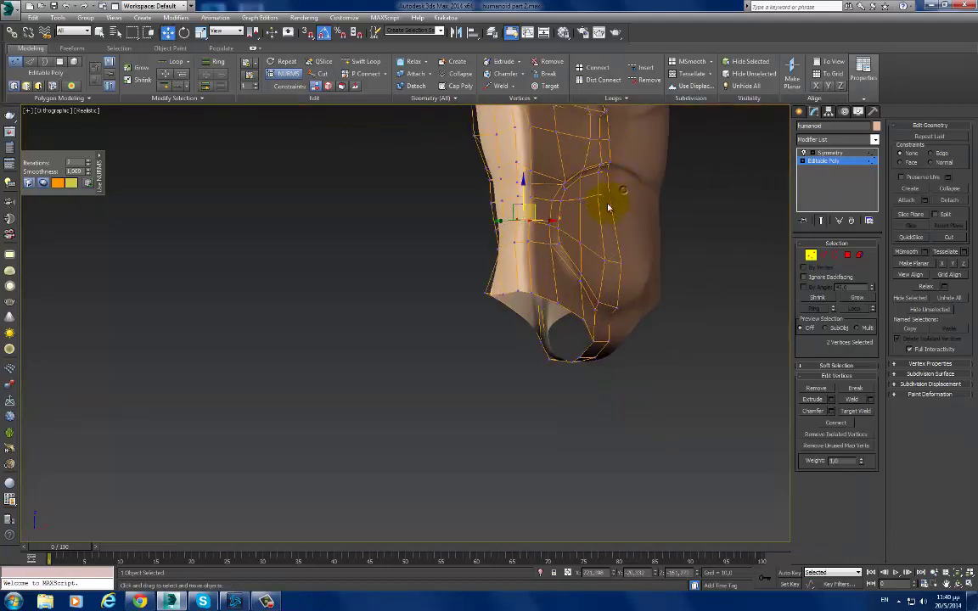
# Step: Deselect the vertices and select an edge on the side of the abdomen
pyautogui.click(613, 266)
pyautogui.keyDown('ctrl'); pyautogui.keyDown('alt'); pyautogui.moveTo(618, 262); pyautogui.dragTo(611, 184, button='middle'); pyautogui.keyUp('alt'); pyautogui.keyUp('ctrl')
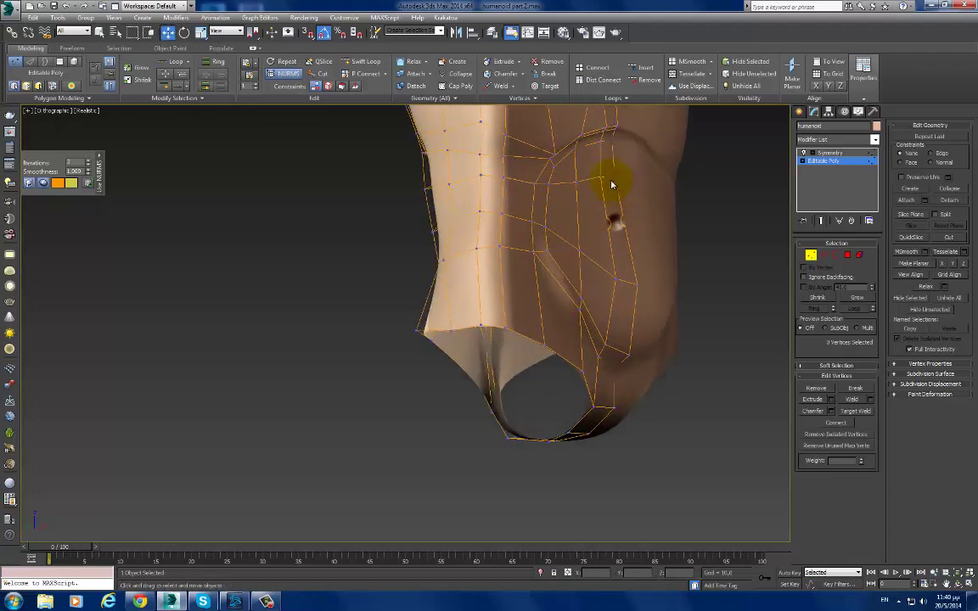
pyautogui.press('2')
pyautogui.click(599, 178)
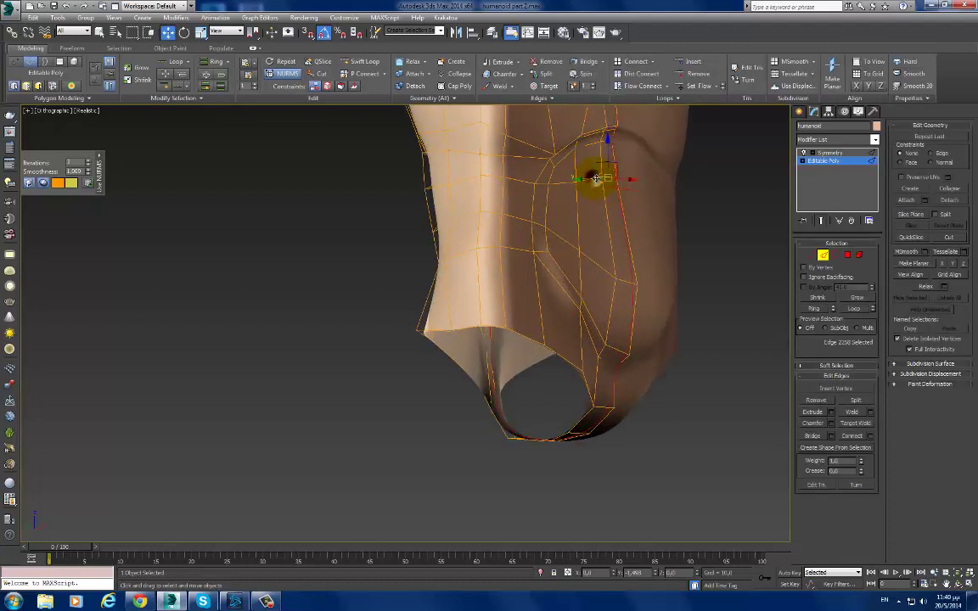
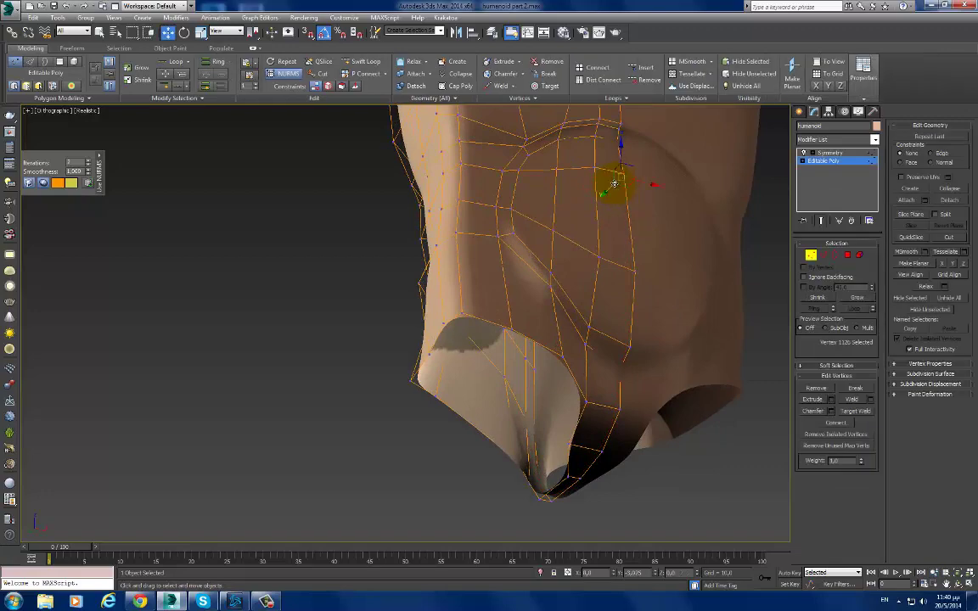
# Step: Lower the torso's bottom edge and raise the bottom vertex of the centre seam
pyautogui.moveTo(614, 184)
pyautogui.keyDown('alt'); pyautogui.mouseDown(button='middle')
pyautogui.moveTo(618, 307)
pyautogui.moveTo(551, 291)
pyautogui.moveTo(532, 427)
pyautogui.moveTo(522, 390)
pyautogui.mouseUp(button='middle'); pyautogui.keyUp('alt')
pyautogui.click(628, 299)
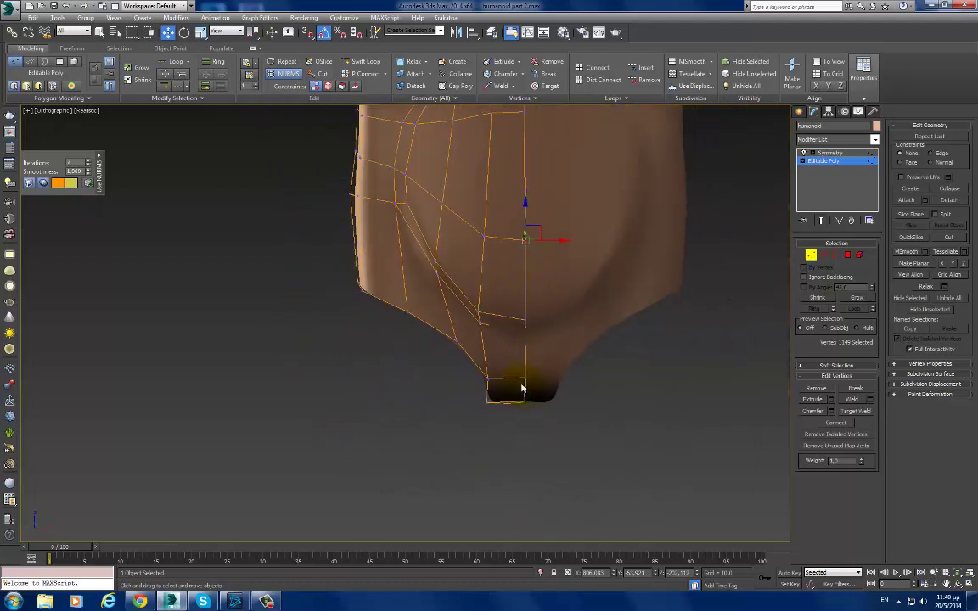
pyautogui.press('2')
pyautogui.moveTo(504, 348); pyautogui.dragTo(503, 372)
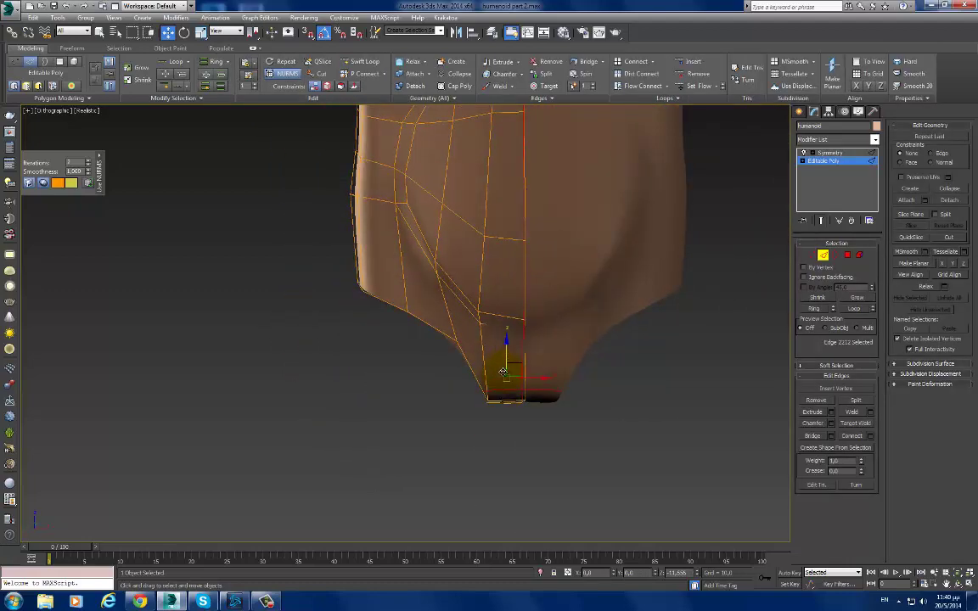
pyautogui.press('1')
pyautogui.click(494, 396)
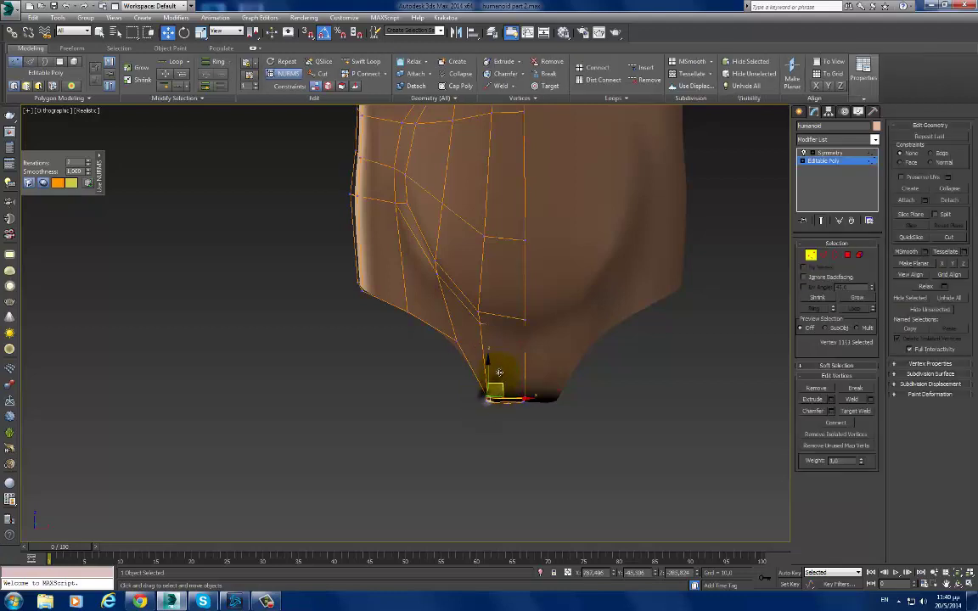
pyautogui.moveTo(499, 373); pyautogui.dragTo(498, 359)
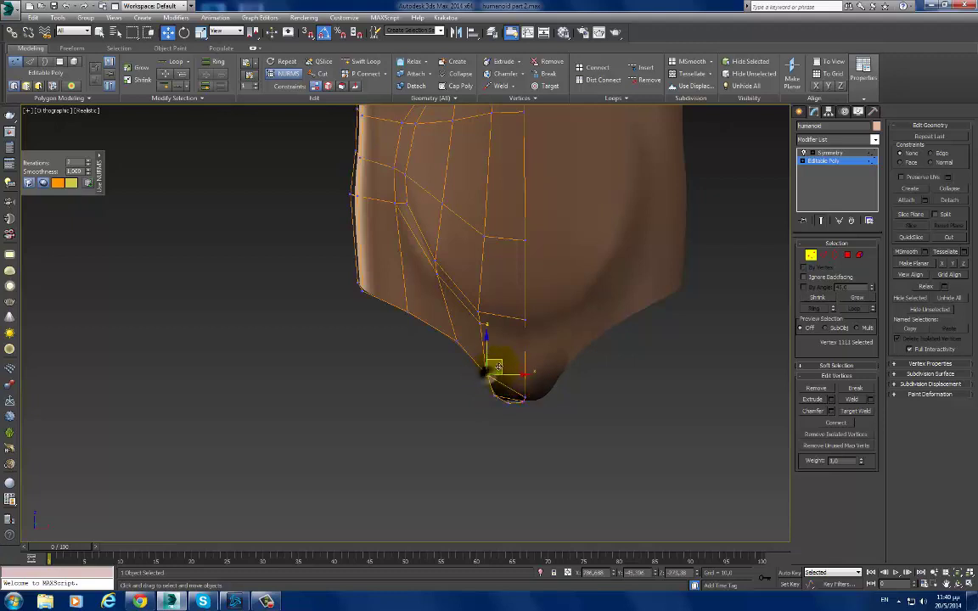
# Step: Select another edge on the lower opening rim in Edge mode
pyautogui.moveTo(515, 384)
pyautogui.keyDown('alt'); pyautogui.mouseDown(button='middle')
pyautogui.moveTo(560, 389)
pyautogui.moveTo(519, 349)
pyautogui.mouseUp(button='middle'); pyautogui.keyUp('alt')
pyautogui.press('2')
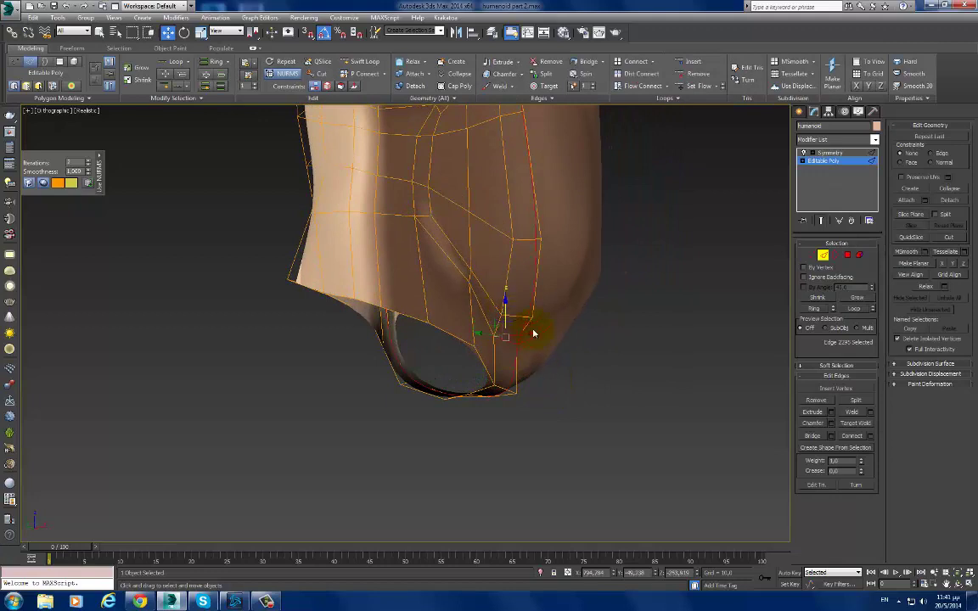
pyautogui.moveTo(531, 332)
pyautogui.keyDown('alt'); pyautogui.mouseDown(button='middle')
pyautogui.moveTo(515, 356)
pyautogui.moveTo(513, 400)
pyautogui.moveTo(589, 378)
pyautogui.moveTo(488, 419)
pyautogui.mouseUp(button='middle'); pyautogui.keyUp('alt')
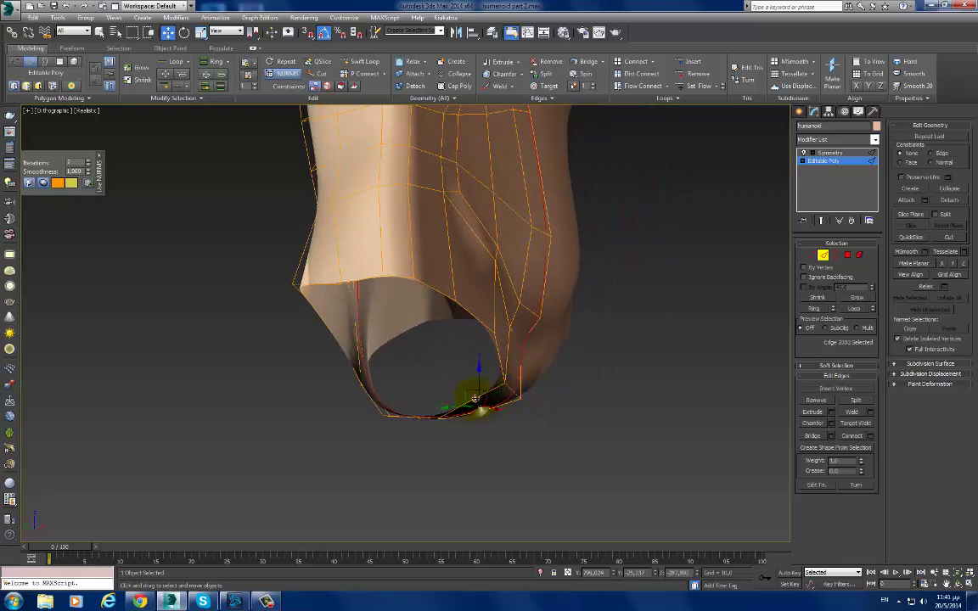
pyautogui.click(498, 395)
pyautogui.moveTo(497, 395)
pyautogui.keyDown('alt'); pyautogui.mouseDown(button='middle')
pyautogui.moveTo(447, 409)
pyautogui.moveTo(484, 405)
pyautogui.moveTo(476, 360)
pyautogui.moveTo(479, 412)
pyautogui.moveTo(511, 458)
pyautogui.moveTo(546, 473)
pyautogui.moveTo(534, 399)
pyautogui.mouseUp(button='middle'); pyautogui.keyUp('alt')
# Step: Select three vertices along the lower opening rim
pyautogui.press('1')
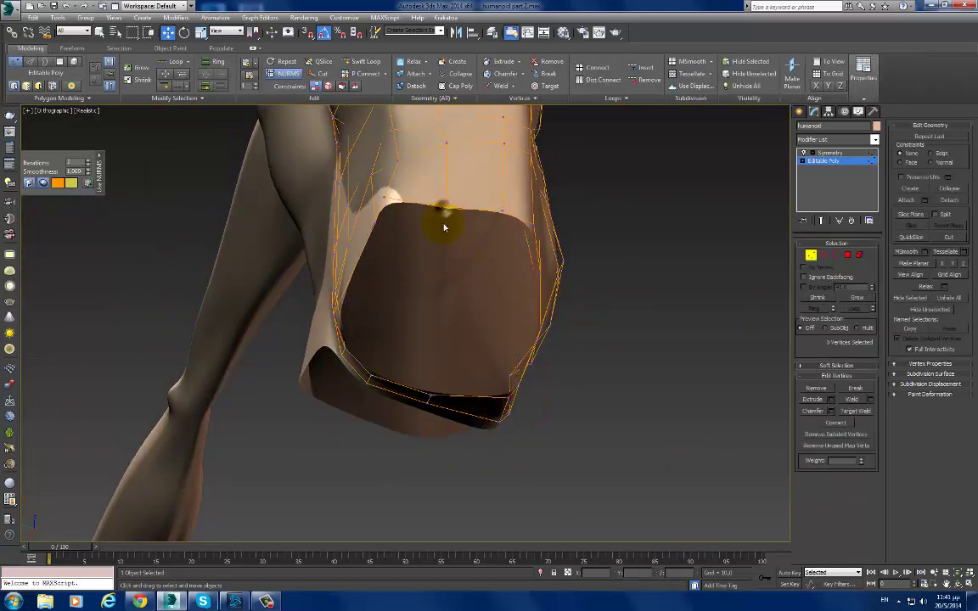
pyautogui.click(444, 210)
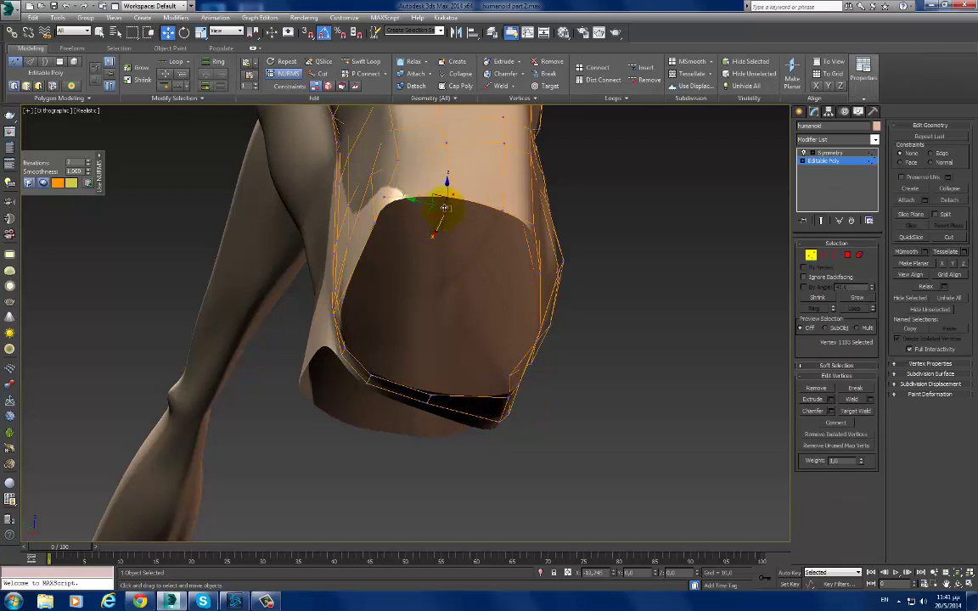
pyautogui.click(501, 210)
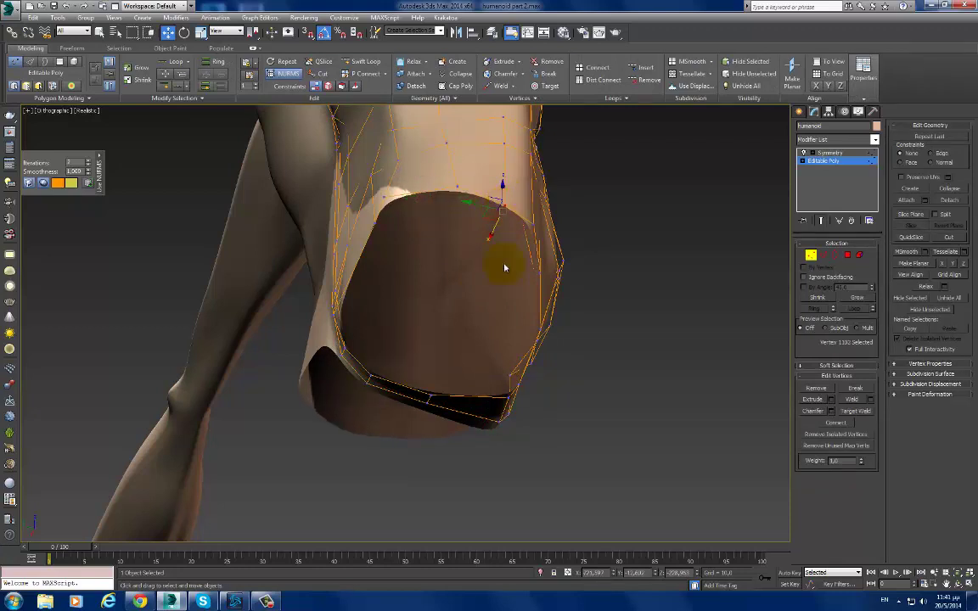
pyautogui.moveTo(501, 263)
pyautogui.keyDown('alt'); pyautogui.mouseDown(button='middle')
pyautogui.moveTo(550, 338)
pyautogui.moveTo(454, 191)
pyautogui.mouseUp(button='middle'); pyautogui.keyUp('alt')
pyautogui.click(422, 170)
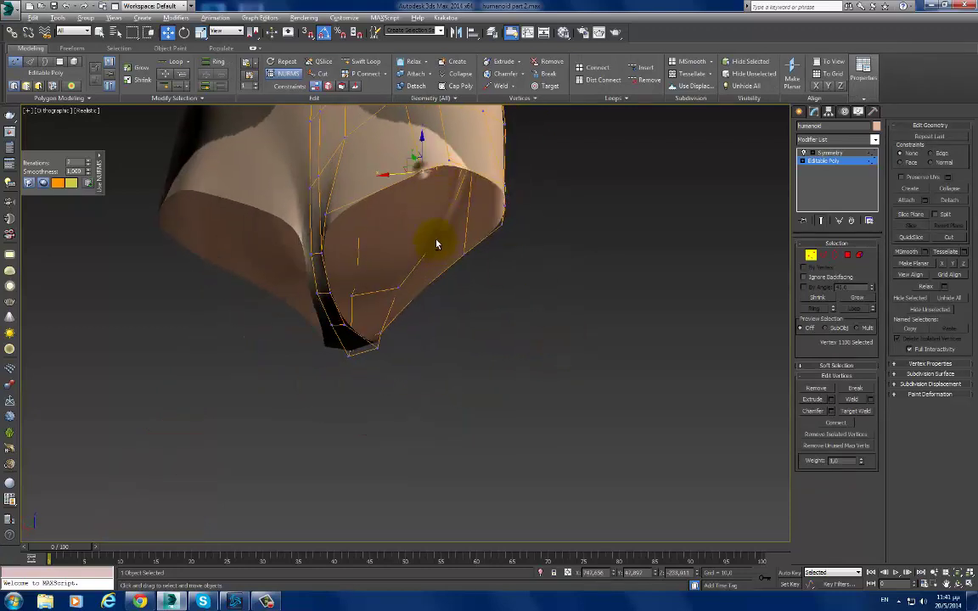
# Step: Exit vertex mode to the Editable Poly level and show the back and both arms
pyautogui.keyDown('alt'); pyautogui.moveTo(439, 240); pyautogui.dragTo(406, 153, button='middle'); pyautogui.keyUp('alt')
pyautogui.moveTo(428, 225)
pyautogui.keyDown('alt'); pyautogui.mouseDown(button='middle')
pyautogui.moveTo(431, 179)
pyautogui.moveTo(404, 157)
pyautogui.moveTo(419, 356)
pyautogui.moveTo(432, 284)
pyautogui.moveTo(445, 343)
pyautogui.moveTo(430, 368)
pyautogui.moveTo(475, 367)
pyautogui.moveTo(463, 367)
pyautogui.moveTo(625, 277)
pyautogui.mouseUp(button='middle'); pyautogui.keyUp('alt')
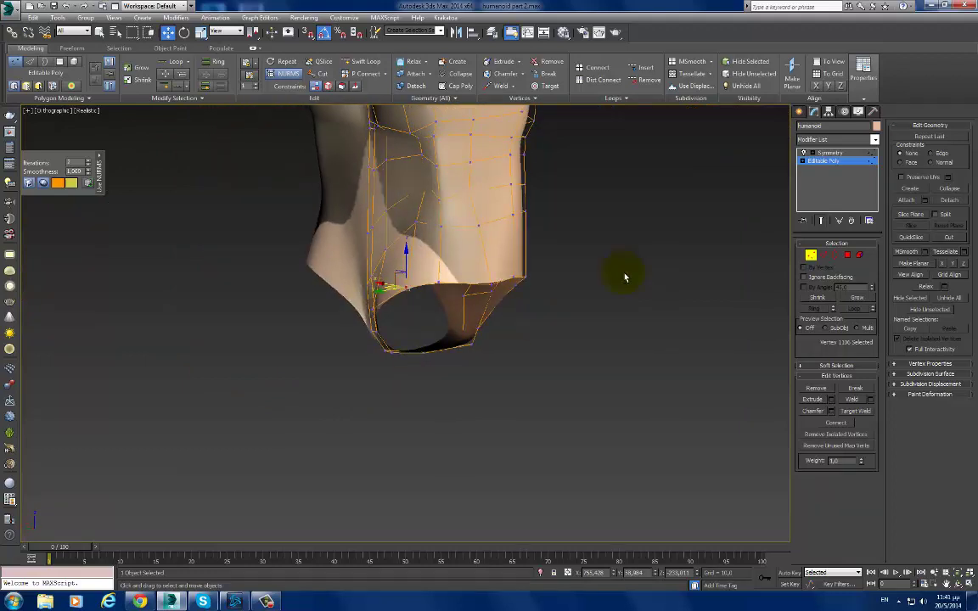
pyautogui.click(820, 159)
pyautogui.moveTo(749, 210)
pyautogui.keyDown('alt'); pyautogui.mouseDown(button='middle')
pyautogui.moveTo(589, 299)
pyautogui.moveTo(542, 349)
pyautogui.moveTo(433, 357)
pyautogui.mouseUp(button='middle'); pyautogui.keyUp('alt')
# Step: In Perspective, Relax/Soften the armpit, chest side and torso side with the Freeform brush
pyautogui.press('p')
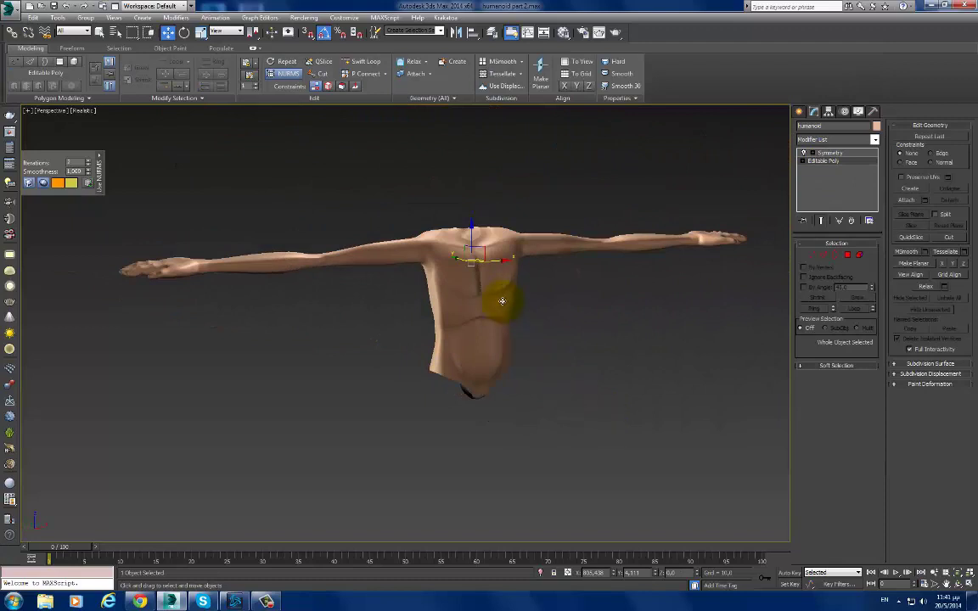
pyautogui.moveTo(505, 297)
pyautogui.keyDown('alt'); pyautogui.mouseDown(button='middle')
pyautogui.moveTo(462, 304)
pyautogui.moveTo(525, 303)
pyautogui.moveTo(469, 299)
pyautogui.moveTo(480, 295)
pyautogui.mouseUp(button='middle'); pyautogui.keyUp('alt')
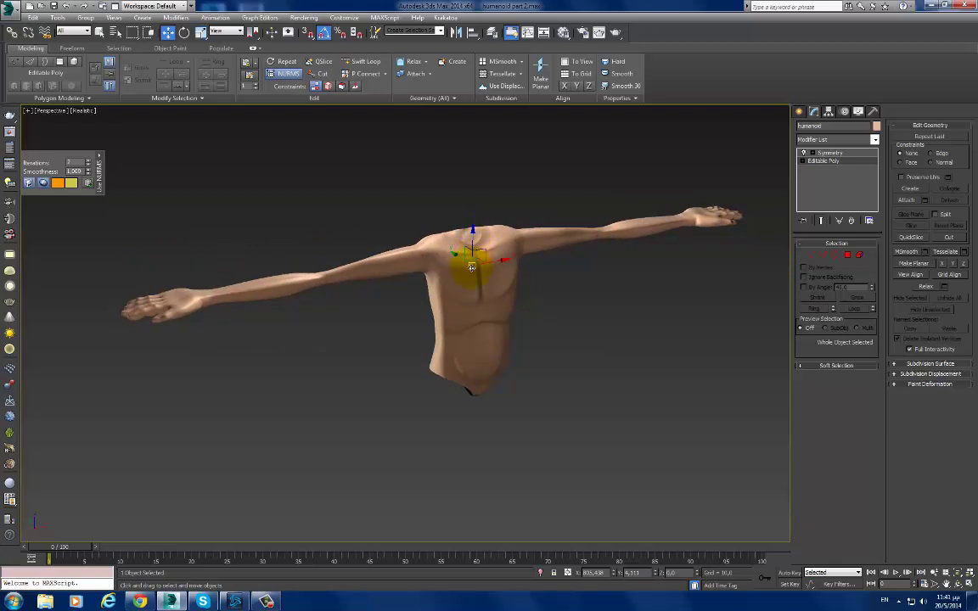
pyautogui.click(75, 49)
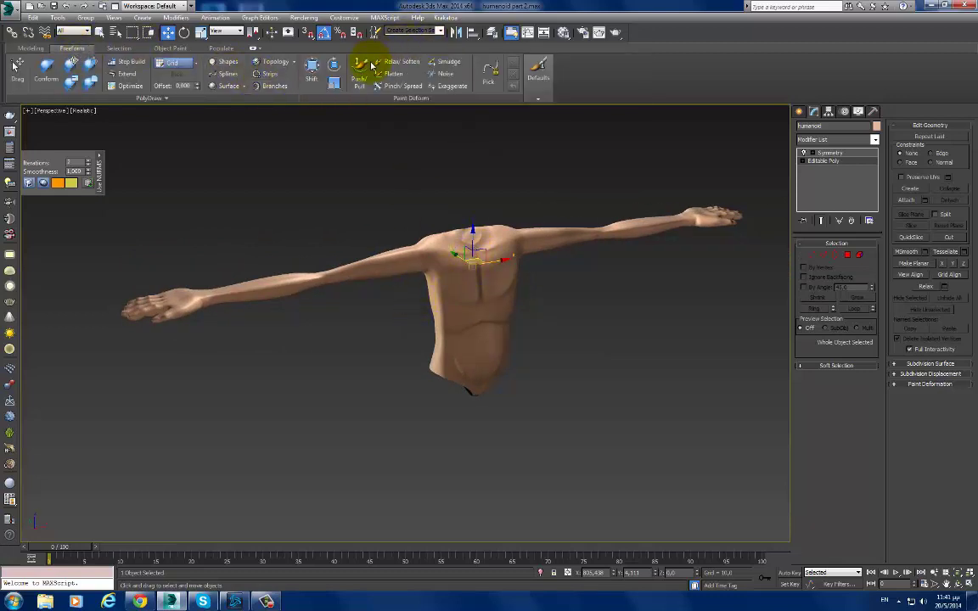
pyautogui.moveTo(498, 196)
pyautogui.keyDown('ctrl'); pyautogui.keyDown('alt'); pyautogui.mouseDown(button='middle')
pyautogui.moveTo(485, 296)
pyautogui.moveTo(471, 295)
pyautogui.moveTo(565, 280)
pyautogui.moveTo(452, 340)
pyautogui.mouseUp(button='middle'); pyautogui.keyUp('alt'); pyautogui.keyUp('ctrl')
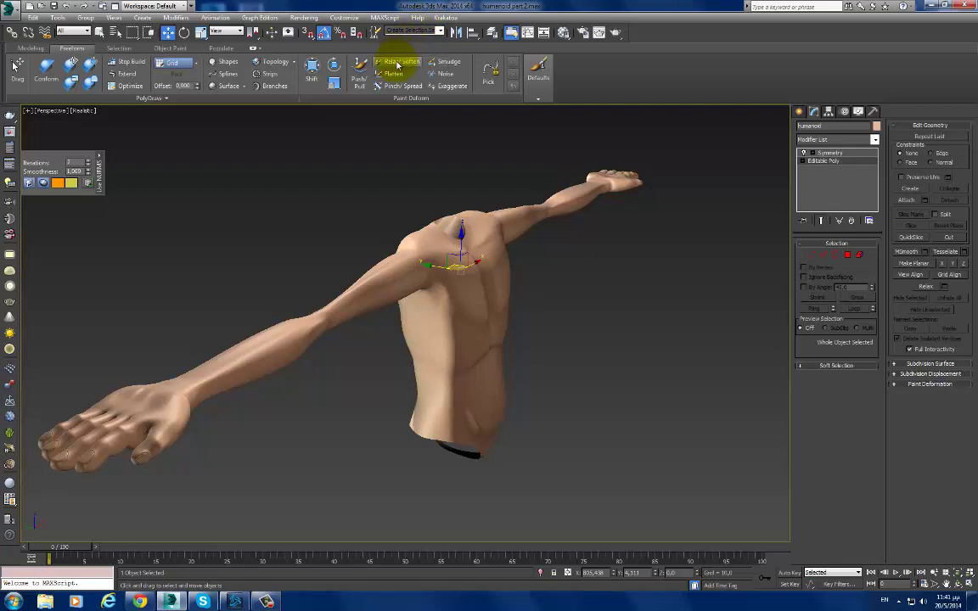
pyautogui.click(399, 61)
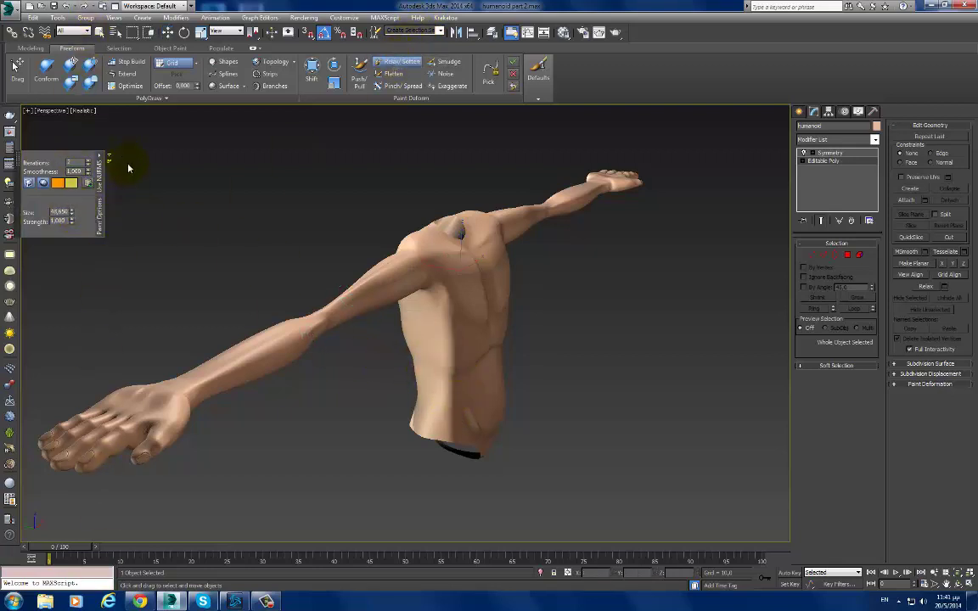
pyautogui.moveTo(408, 337); pyautogui.dragTo(392, 326)
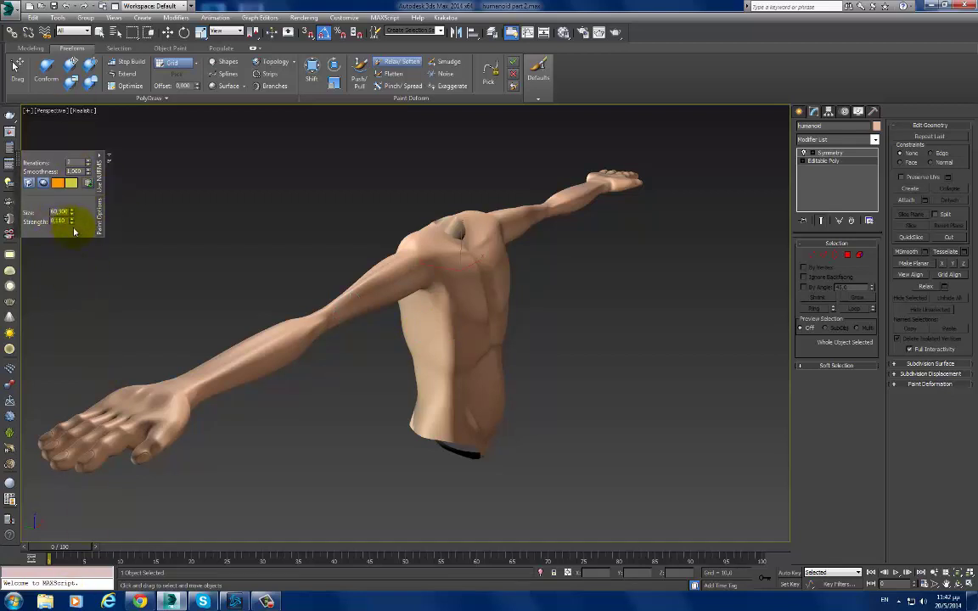
pyautogui.moveTo(448, 371); pyautogui.dragTo(448, 358)
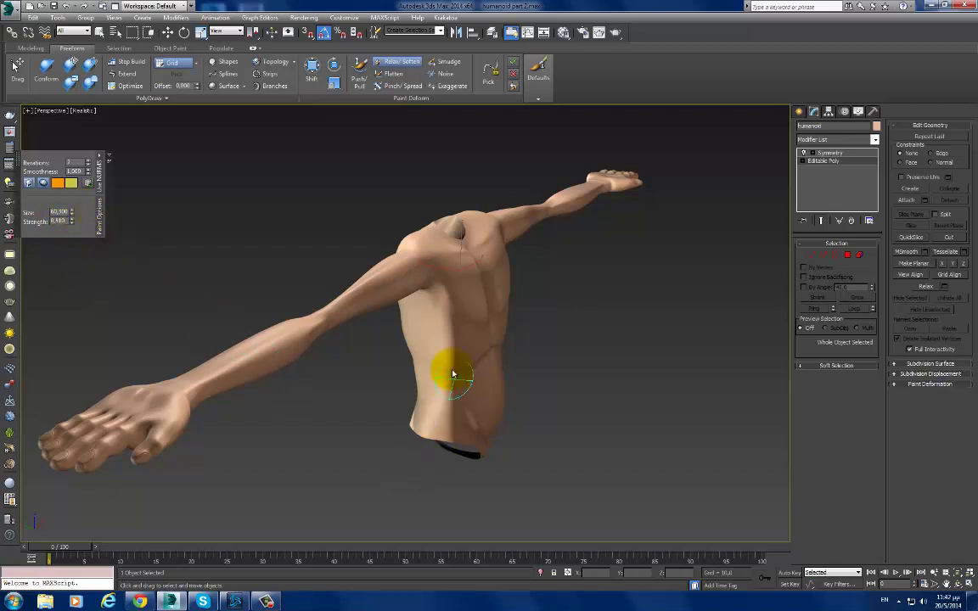
pyautogui.moveTo(450, 305); pyautogui.dragTo(452, 384)
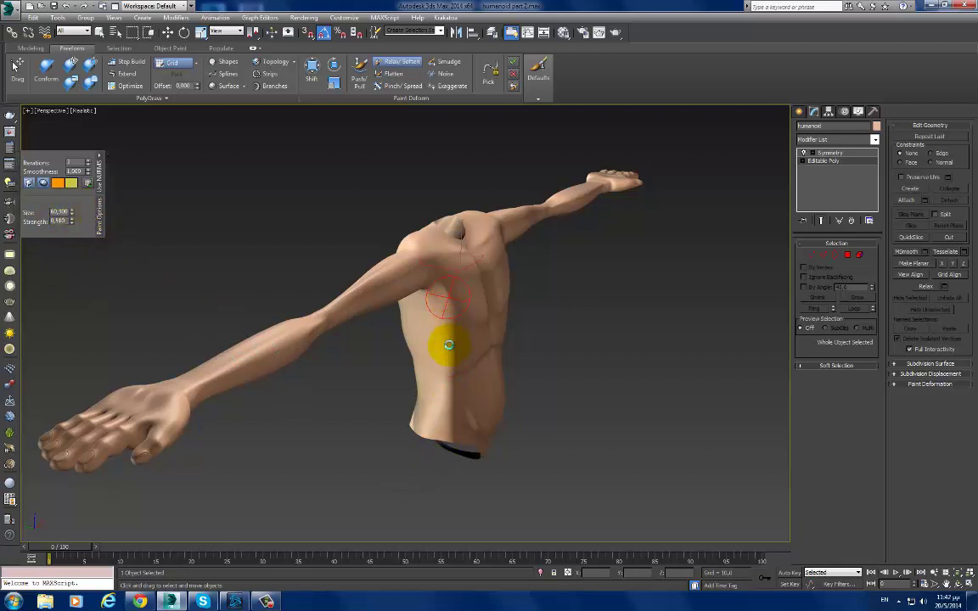
# Step: Relax/Soften the upper back from several angles
pyautogui.moveTo(477, 438)
pyautogui.keyDown('alt'); pyautogui.mouseDown(button='middle')
pyautogui.moveTo(498, 442)
pyautogui.moveTo(465, 415)
pyautogui.moveTo(445, 413)
pyautogui.moveTo(430, 376)
pyautogui.mouseUp(button='middle'); pyautogui.keyUp('alt')
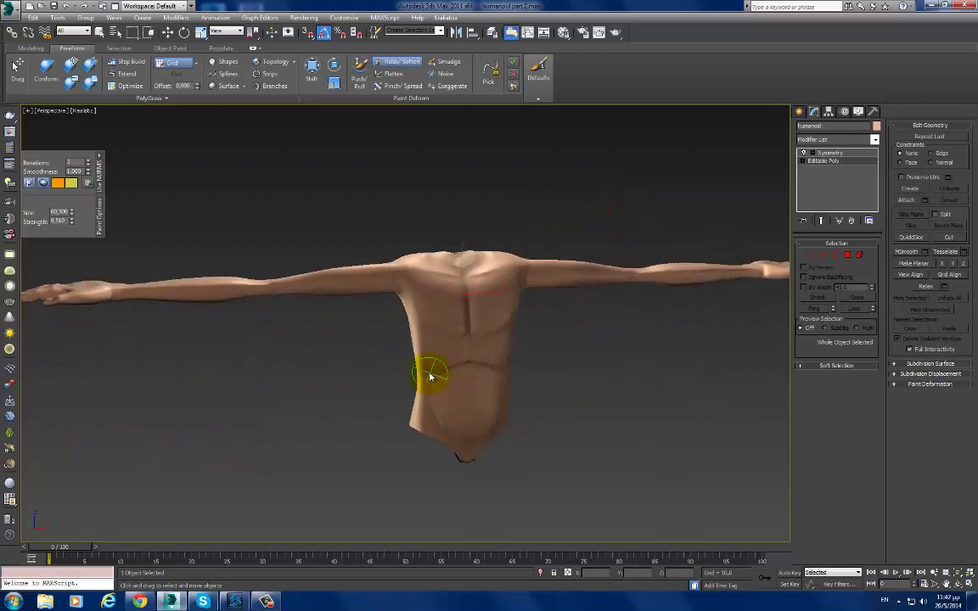
pyautogui.keyDown('alt'); pyautogui.moveTo(432, 424); pyautogui.dragTo(532, 409, button='middle'); pyautogui.keyUp('alt')
pyautogui.moveTo(428, 297)
pyautogui.mouseDown()
pyautogui.moveTo(448, 306)
pyautogui.moveTo(452, 334)
pyautogui.mouseUp()
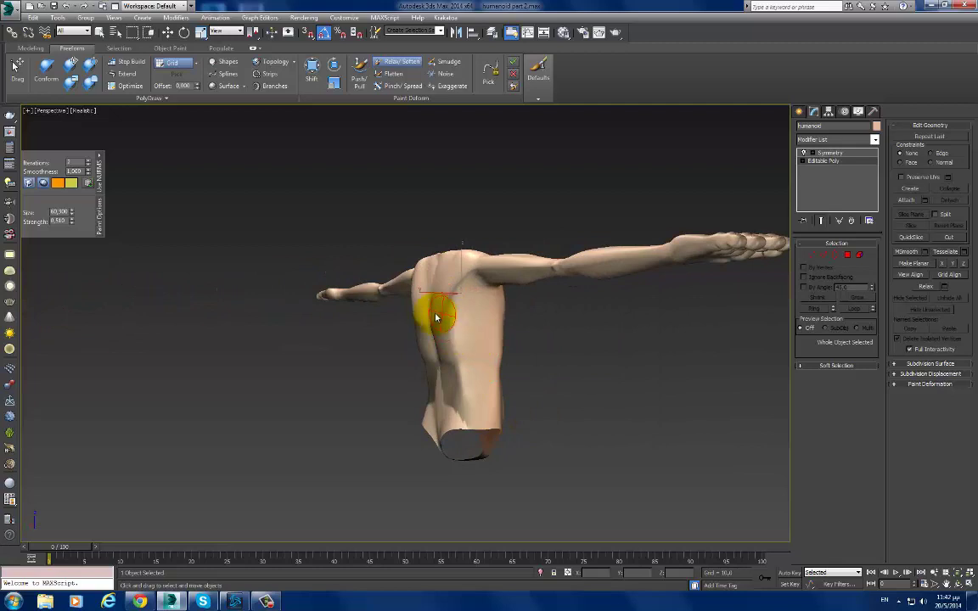
pyautogui.keyDown('alt'); pyautogui.moveTo(462, 363); pyautogui.dragTo(508, 360, button='middle'); pyautogui.keyUp('alt')
pyautogui.moveTo(509, 360)
pyautogui.mouseDown()
pyautogui.moveTo(490, 322)
pyautogui.moveTo(515, 289)
pyautogui.mouseUp()
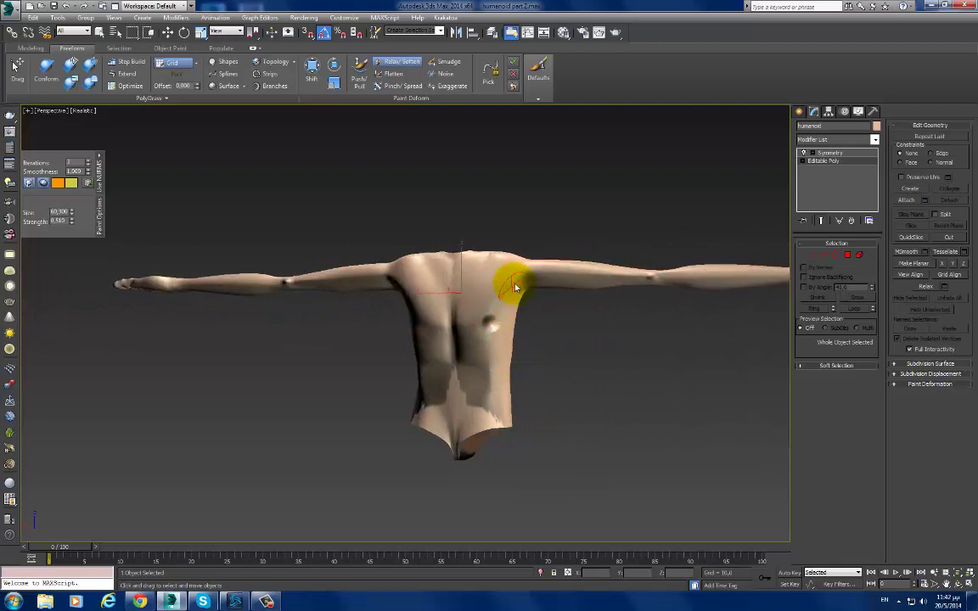
pyautogui.moveTo(505, 338)
pyautogui.keyDown('alt'); pyautogui.mouseDown(button='middle')
pyautogui.moveTo(537, 343)
pyautogui.moveTo(517, 364)
pyautogui.moveTo(473, 292)
pyautogui.mouseUp(button='middle'); pyautogui.keyUp('alt')
pyautogui.moveTo(482, 288)
pyautogui.mouseDown()
pyautogui.moveTo(458, 291)
pyautogui.moveTo(481, 301)
pyautogui.mouseUp()
pyautogui.moveTo(480, 301)
pyautogui.keyDown('alt'); pyautogui.mouseDown(button='middle')
pyautogui.moveTo(501, 353)
pyautogui.moveTo(498, 339)
pyautogui.moveTo(384, 345)
pyautogui.moveTo(478, 358)
pyautogui.moveTo(497, 415)
pyautogui.moveTo(512, 389)
pyautogui.moveTo(492, 349)
pyautogui.moveTo(462, 366)
pyautogui.moveTo(362, 371)
pyautogui.moveTo(453, 384)
pyautogui.moveTo(419, 378)
pyautogui.moveTo(431, 382)
pyautogui.moveTo(447, 358)
pyautogui.moveTo(471, 411)
pyautogui.moveTo(458, 399)
pyautogui.moveTo(464, 405)
pyautogui.mouseUp(button='middle'); pyautogui.keyUp('alt')
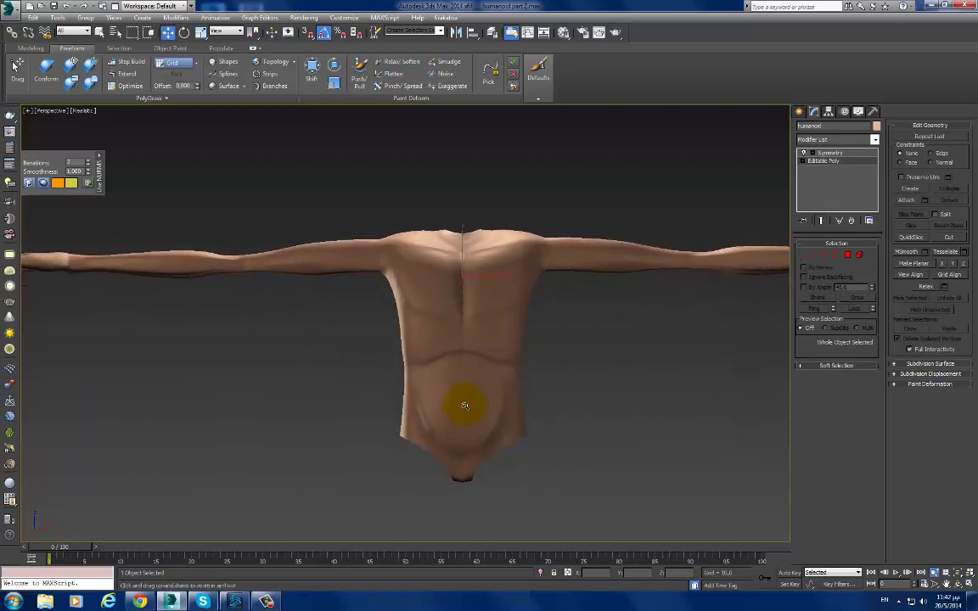
# Step: With the Shift brush, push the centre seam at the neck base in Front view
pyautogui.click(312, 75)
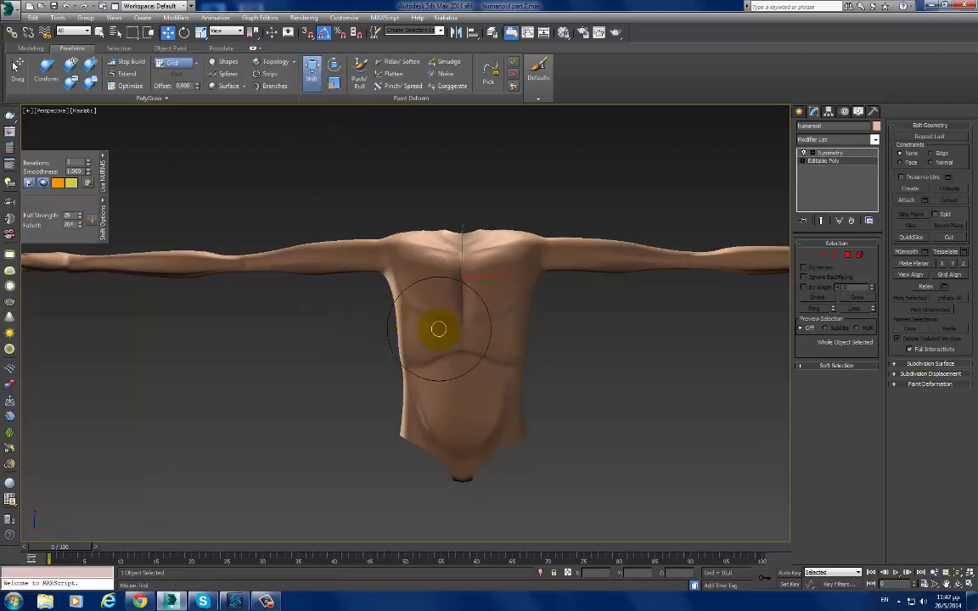
pyautogui.moveTo(448, 395)
pyautogui.keyDown('alt'); pyautogui.mouseDown(button='middle')
pyautogui.moveTo(524, 391)
pyautogui.moveTo(448, 408)
pyautogui.moveTo(386, 404)
pyautogui.moveTo(653, 405)
pyautogui.moveTo(482, 408)
pyautogui.moveTo(488, 390)
pyautogui.mouseUp(button='middle'); pyautogui.keyUp('alt')
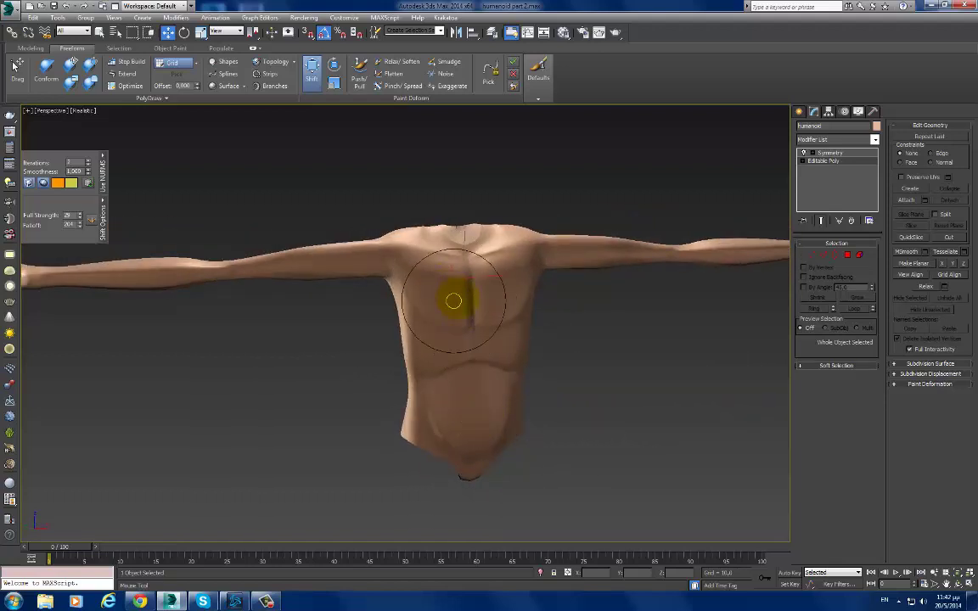
pyautogui.moveTo(453, 301)
pyautogui.keyDown('alt'); pyautogui.mouseDown(button='middle')
pyautogui.moveTo(497, 293)
pyautogui.moveTo(467, 251)
pyautogui.moveTo(465, 225)
pyautogui.mouseUp(button='middle'); pyautogui.keyUp('alt')
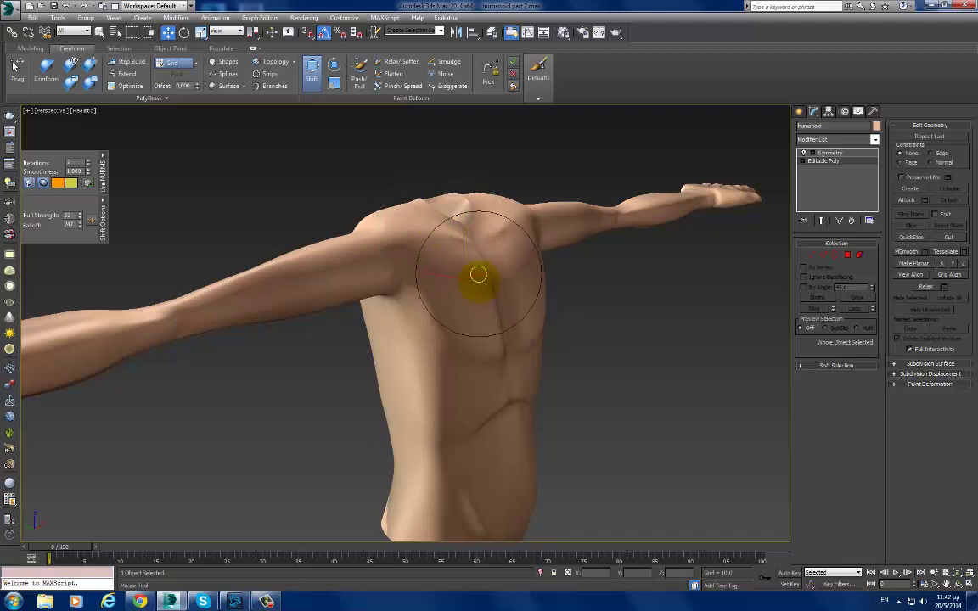
pyautogui.keyDown('alt'); pyautogui.moveTo(475, 278); pyautogui.dragTo(440, 286, button='middle'); pyautogui.keyUp('alt')
pyautogui.keyDown('alt'); pyautogui.moveTo(457, 244); pyautogui.dragTo(458, 408, button='middle'); pyautogui.keyUp('alt')
pyautogui.press('f')
pyautogui.moveTo(501, 254); pyautogui.dragTo(499, 243)
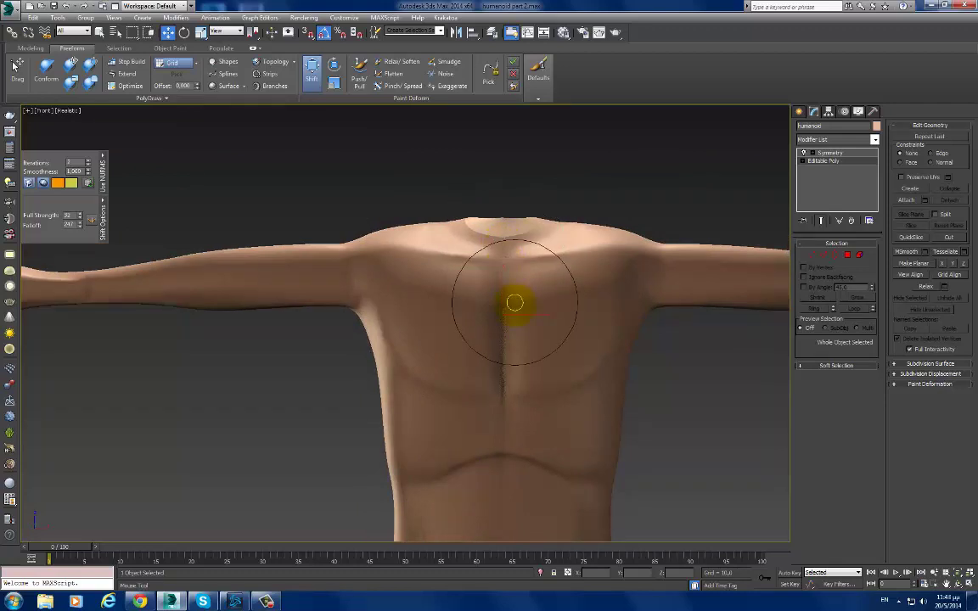
# Step: Switch to the Left view and zoom in close on the hand
pyautogui.moveTo(515, 301)
pyautogui.keyDown('alt'); pyautogui.mouseDown(button='middle')
pyautogui.moveTo(517, 330)
pyautogui.moveTo(616, 346)
pyautogui.mouseUp(button='middle'); pyautogui.keyUp('alt')
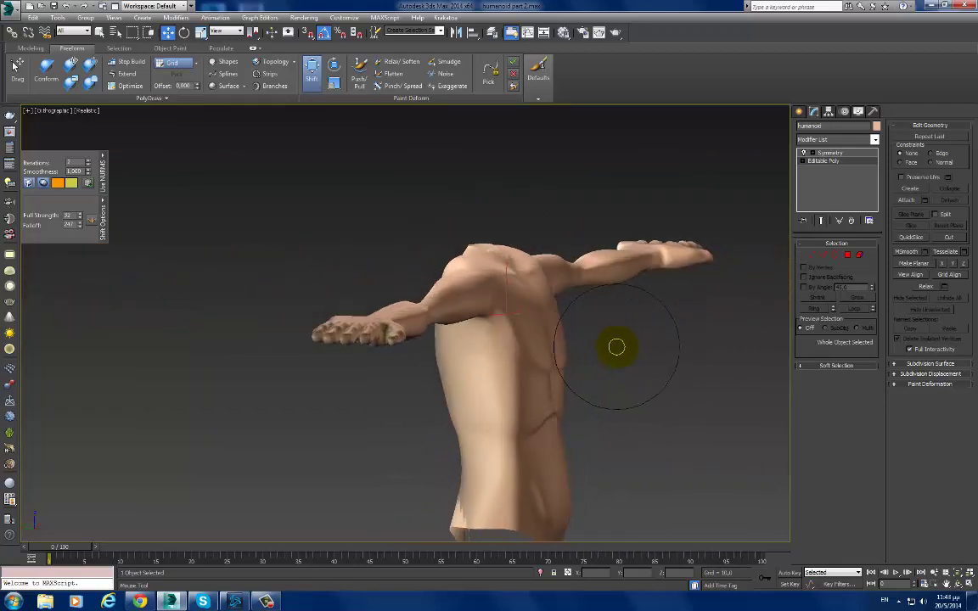
pyautogui.press('l')
pyautogui.moveTo(443, 225); pyautogui.dragTo(430, 360, button='middle')
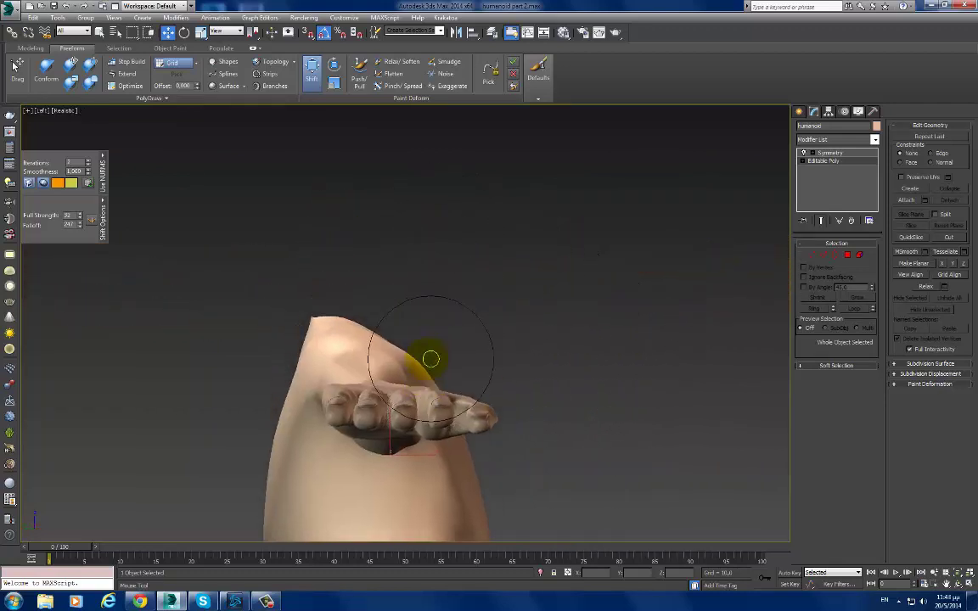
pyautogui.scroll(2, 404, 349)
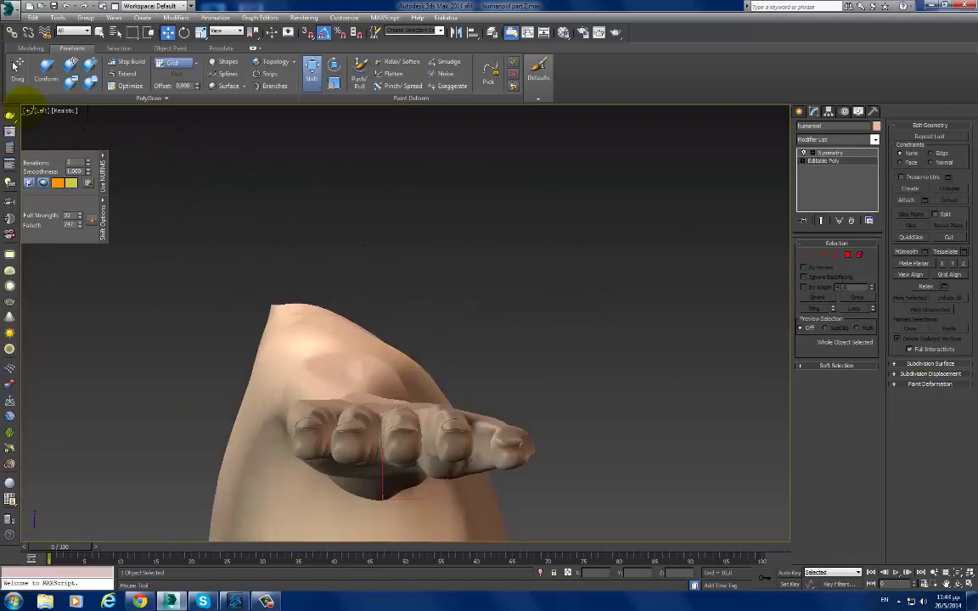
# Step: Enable Viewport Clipping and slide the clip plane to cut away the hand
pyautogui.click(31, 111)
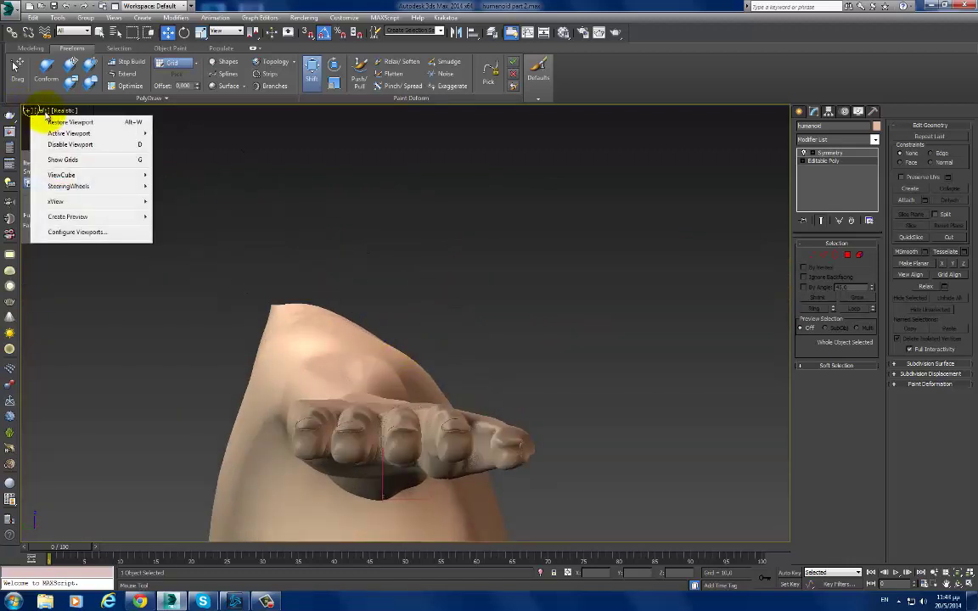
pyautogui.click(43, 111)
pyautogui.click(110, 295)
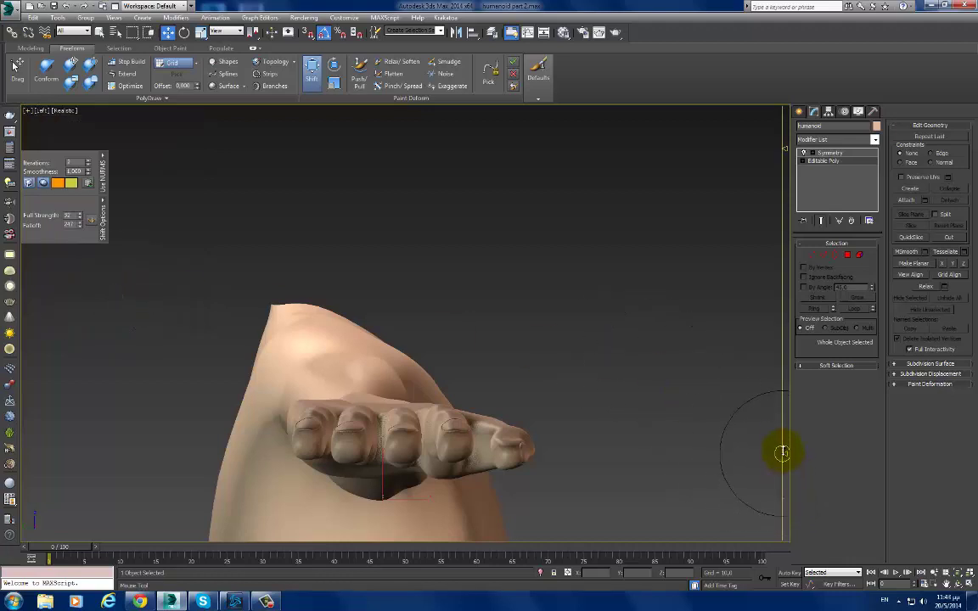
pyautogui.moveTo(782, 453); pyautogui.dragTo(769, 328)
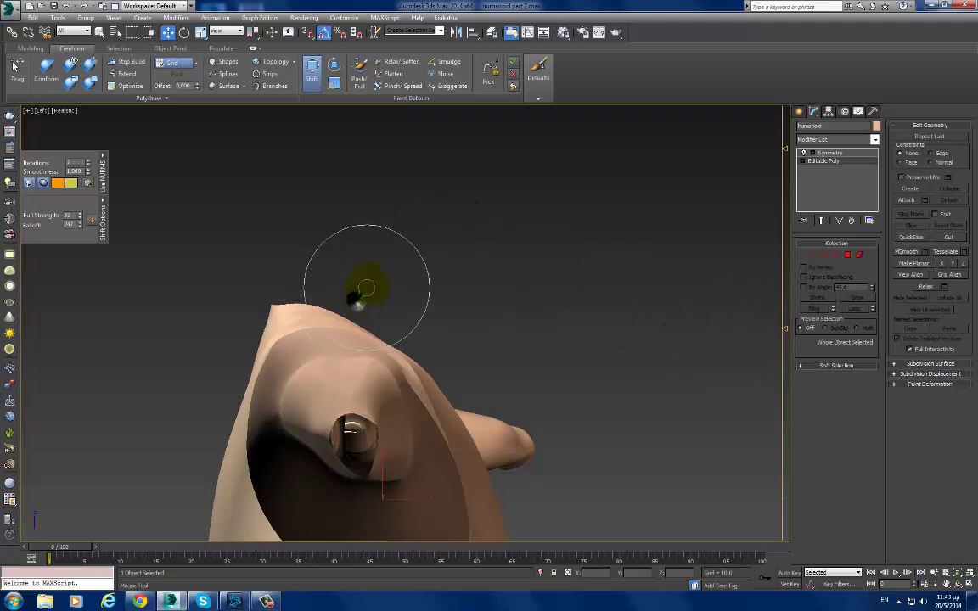
pyautogui.moveTo(354, 310); pyautogui.dragTo(390, 276)
pyautogui.hotkey('ctrl', 'z')
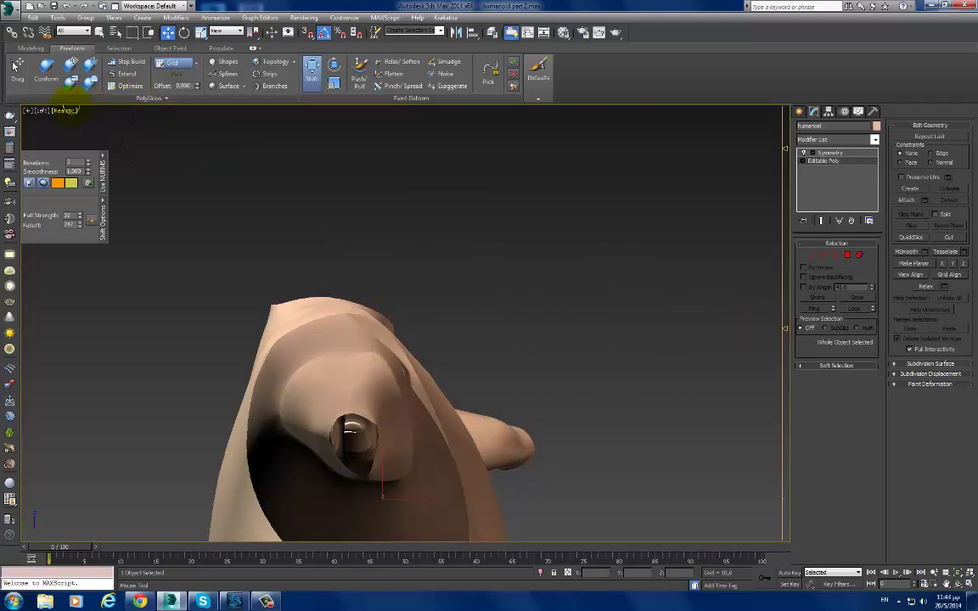
# Step: Reshape the collar line near the left shoulder from a front view
pyautogui.click(39, 112)
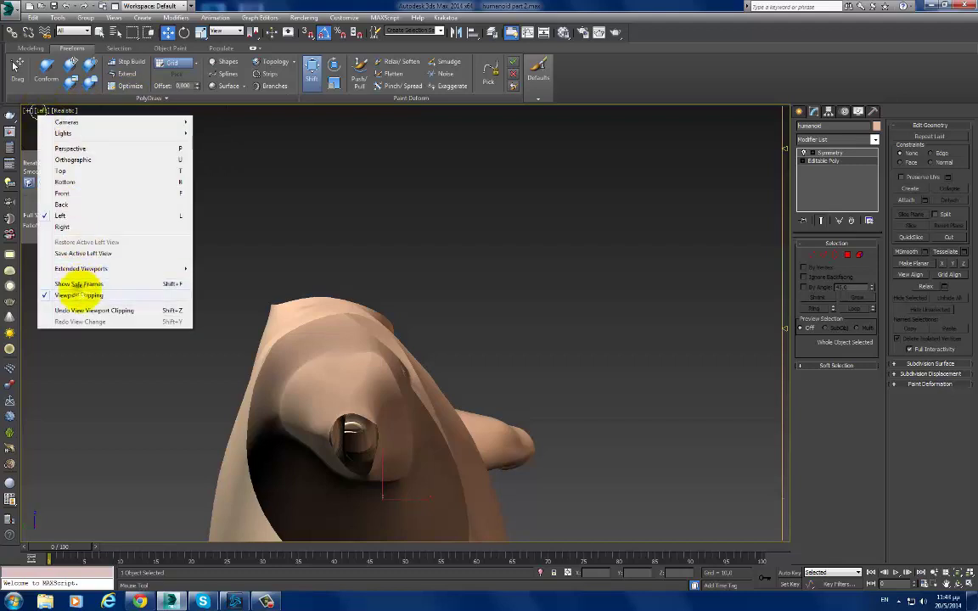
pyautogui.moveTo(79, 295)
pyautogui.keyDown('alt'); pyautogui.mouseDown(button='middle')
pyautogui.moveTo(421, 371)
pyautogui.moveTo(348, 375)
pyautogui.moveTo(443, 298)
pyautogui.moveTo(456, 345)
pyautogui.moveTo(422, 326)
pyautogui.mouseUp(button='middle'); pyautogui.keyUp('alt')
pyautogui.scroll(-3, 371, 349)
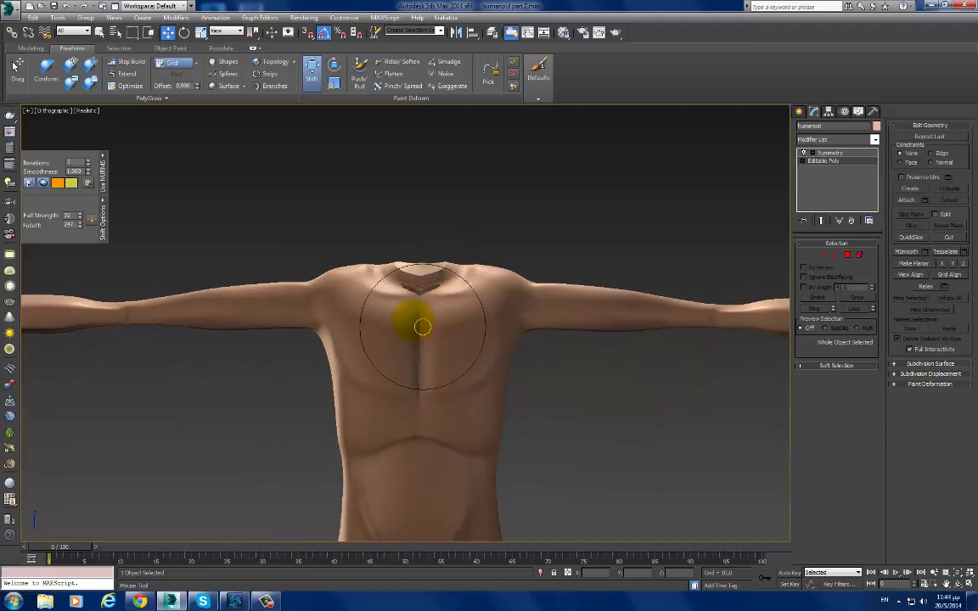
pyautogui.moveTo(349, 262); pyautogui.dragTo(356, 272)
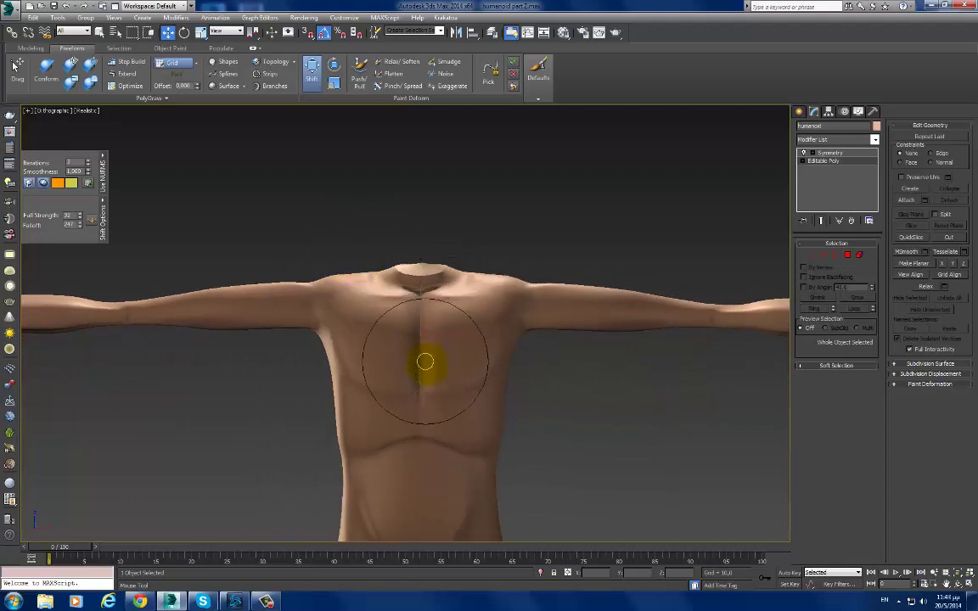
pyautogui.moveTo(425, 363)
pyautogui.keyDown('alt'); pyautogui.mouseDown(button='middle')
pyautogui.moveTo(443, 367)
pyautogui.moveTo(475, 408)
pyautogui.moveTo(653, 423)
pyautogui.moveTo(655, 454)
pyautogui.moveTo(654, 434)
pyautogui.moveTo(492, 310)
pyautogui.moveTo(467, 256)
pyautogui.mouseUp(button='middle'); pyautogui.keyUp('alt')
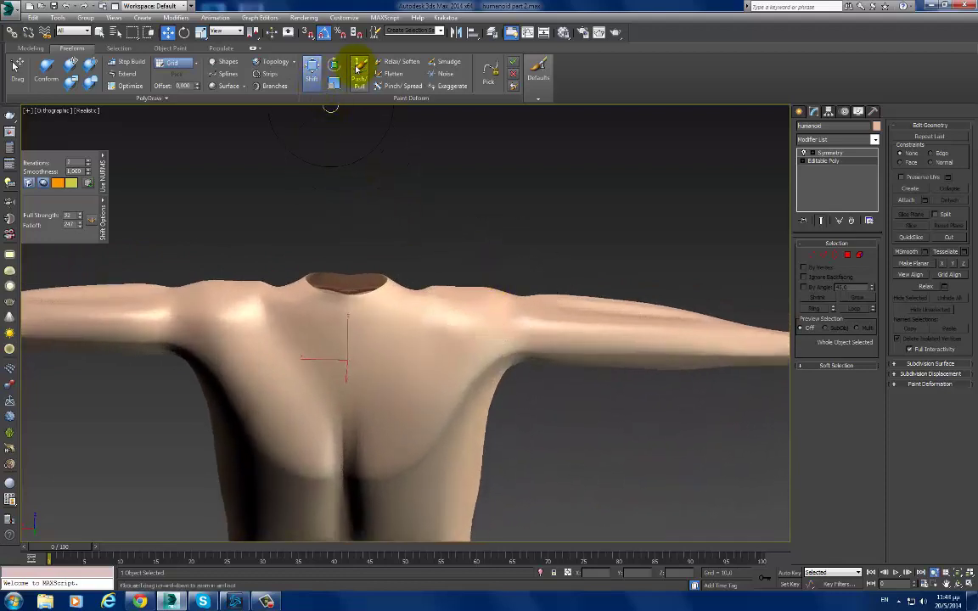
# Step: Relax/Soften the bump on the shoulder and the surrounding shoulder surface
pyautogui.click(396, 62)
pyautogui.moveTo(487, 296)
pyautogui.mouseDown()
pyautogui.moveTo(431, 295)
pyautogui.moveTo(415, 382)
pyautogui.mouseUp()
pyautogui.moveTo(415, 382)
pyautogui.keyDown('alt'); pyautogui.mouseDown(button='middle')
pyautogui.moveTo(431, 377)
pyautogui.moveTo(415, 375)
pyautogui.mouseUp(button='middle'); pyautogui.keyUp('alt')
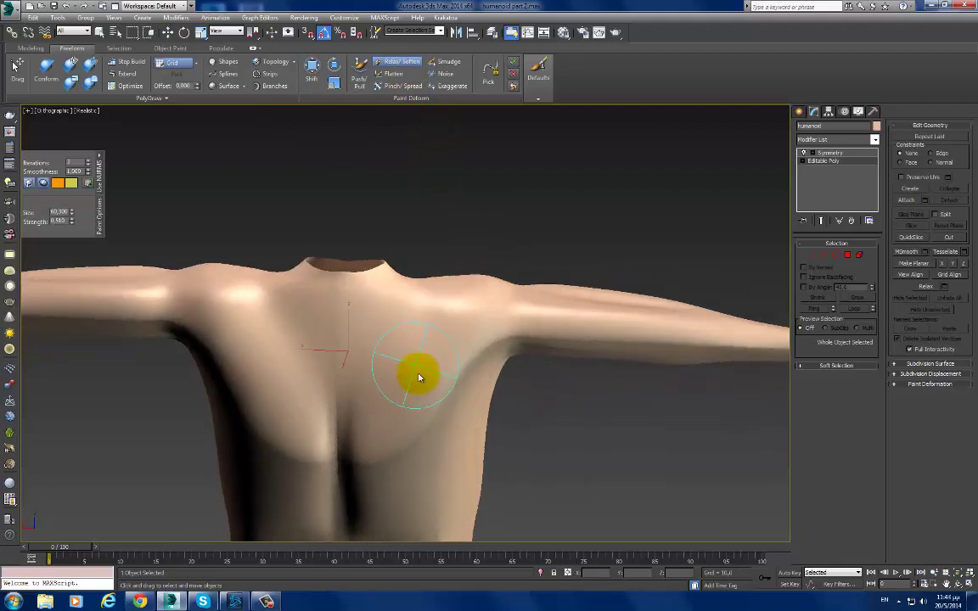
pyautogui.moveTo(465, 318)
pyautogui.mouseDown()
pyautogui.moveTo(447, 306)
pyautogui.moveTo(473, 360)
pyautogui.mouseUp()
pyautogui.moveTo(473, 360)
pyautogui.keyDown('alt'); pyautogui.mouseDown(button='middle')
pyautogui.moveTo(351, 368)
pyautogui.moveTo(272, 349)
pyautogui.mouseUp(button='middle'); pyautogui.keyUp('alt')
pyautogui.moveTo(203, 306)
pyautogui.keyDown('alt'); pyautogui.mouseDown(button='middle')
pyautogui.moveTo(257, 375)
pyautogui.moveTo(283, 368)
pyautogui.mouseUp(button='middle'); pyautogui.keyUp('alt')
pyautogui.keyDown('alt'); pyautogui.moveTo(349, 262); pyautogui.dragTo(375, 317, button='middle'); pyautogui.keyUp('alt')
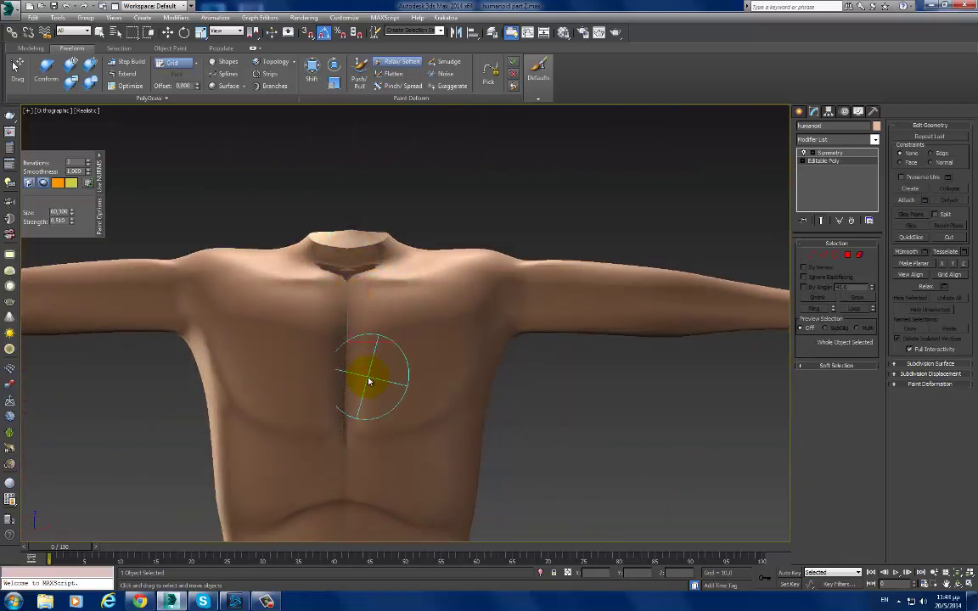
pyautogui.moveTo(371, 375)
pyautogui.keyDown('alt'); pyautogui.mouseDown(button='middle')
pyautogui.moveTo(397, 406)
pyautogui.moveTo(349, 272)
pyautogui.mouseUp(button='middle'); pyautogui.keyUp('alt')
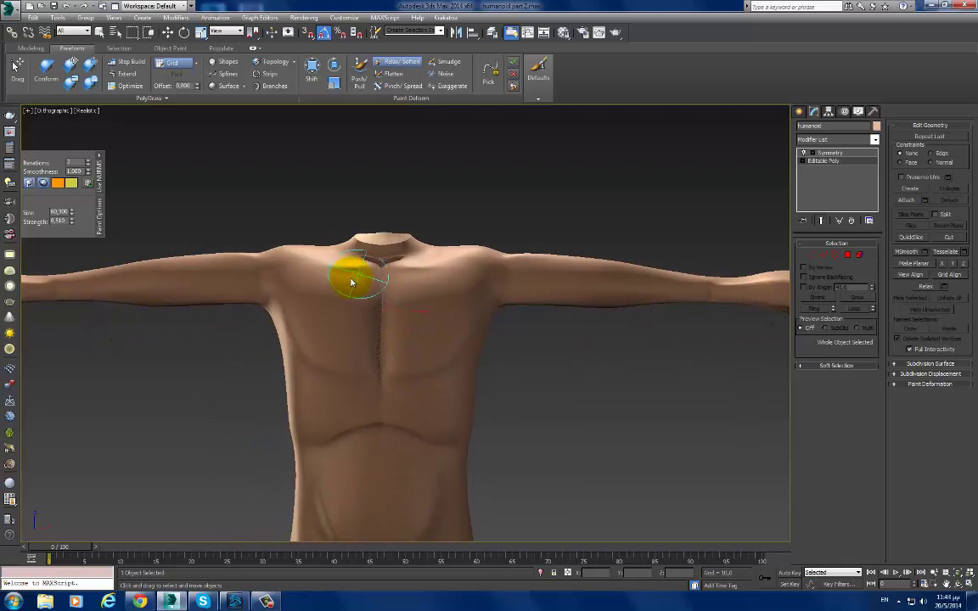
# Step: With a smaller-falloff Shift brush, lift the shoulder contour and the arm's underside at the armpit
pyautogui.click(311, 72)
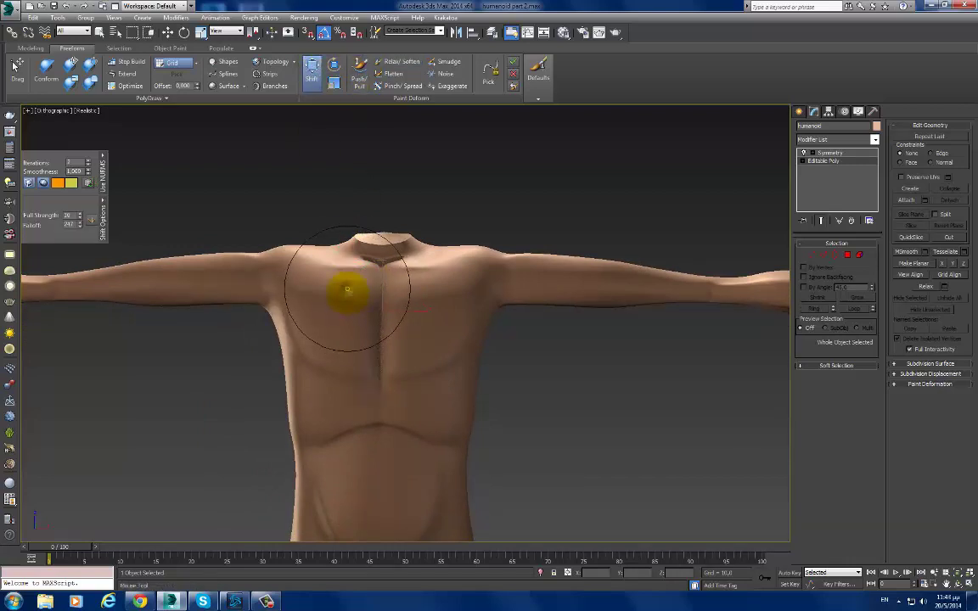
pyautogui.keyDown('ctrl'); pyautogui.keyDown('shift'); pyautogui.moveTo(347, 290); pyautogui.dragTo(356, 289); pyautogui.keyUp('shift'); pyautogui.keyUp('ctrl')
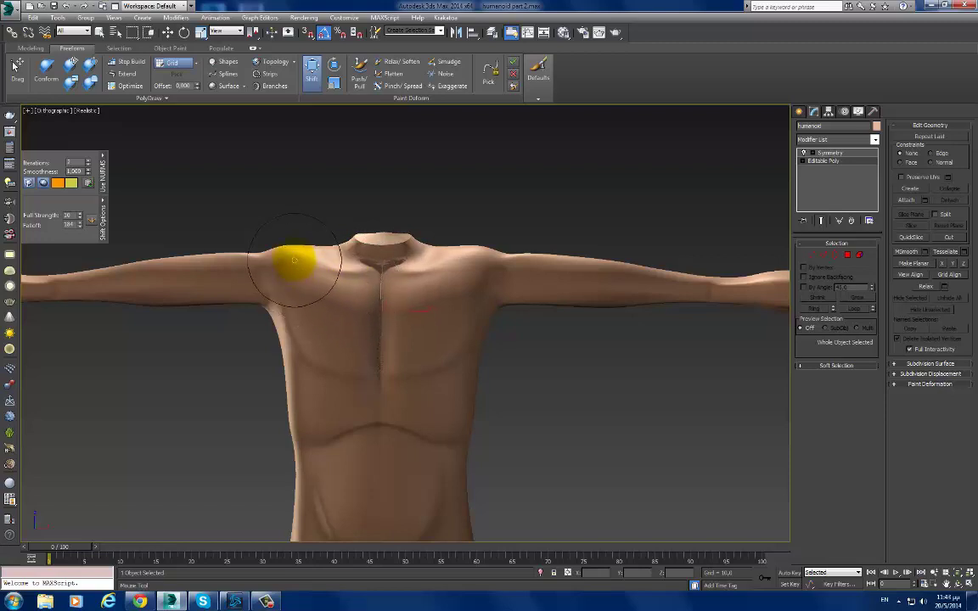
pyautogui.moveTo(287, 262); pyautogui.dragTo(294, 247)
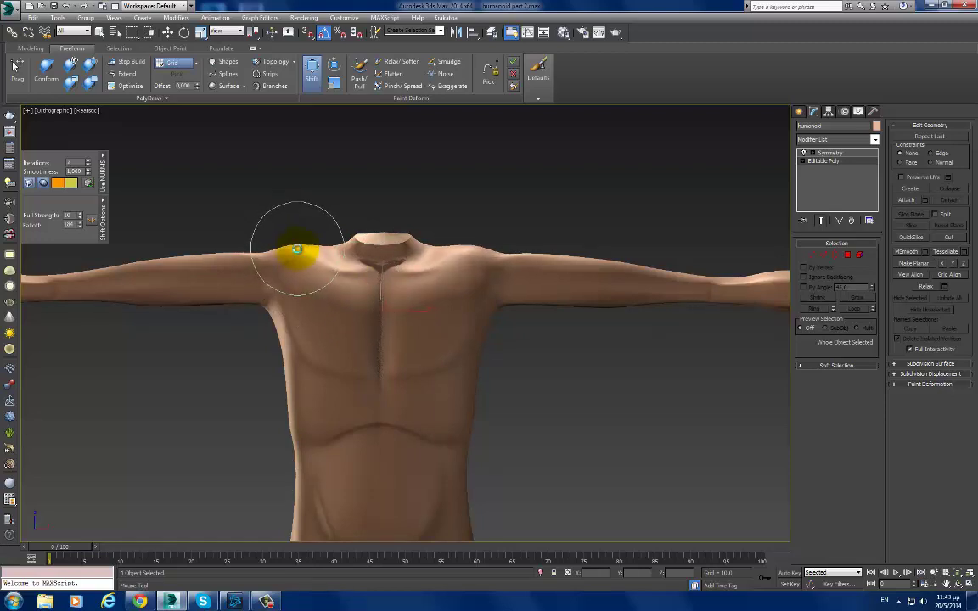
pyautogui.keyDown('alt'); pyautogui.moveTo(297, 248); pyautogui.dragTo(335, 298, button='middle'); pyautogui.keyUp('alt')
pyautogui.scroll(2, 341, 294)
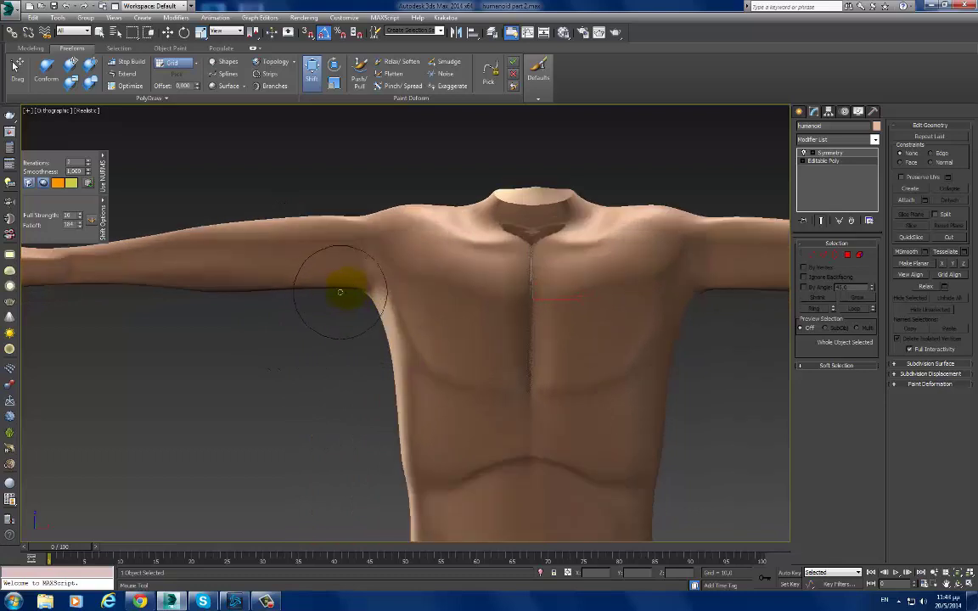
pyautogui.moveTo(353, 289); pyautogui.dragTo(350, 269)
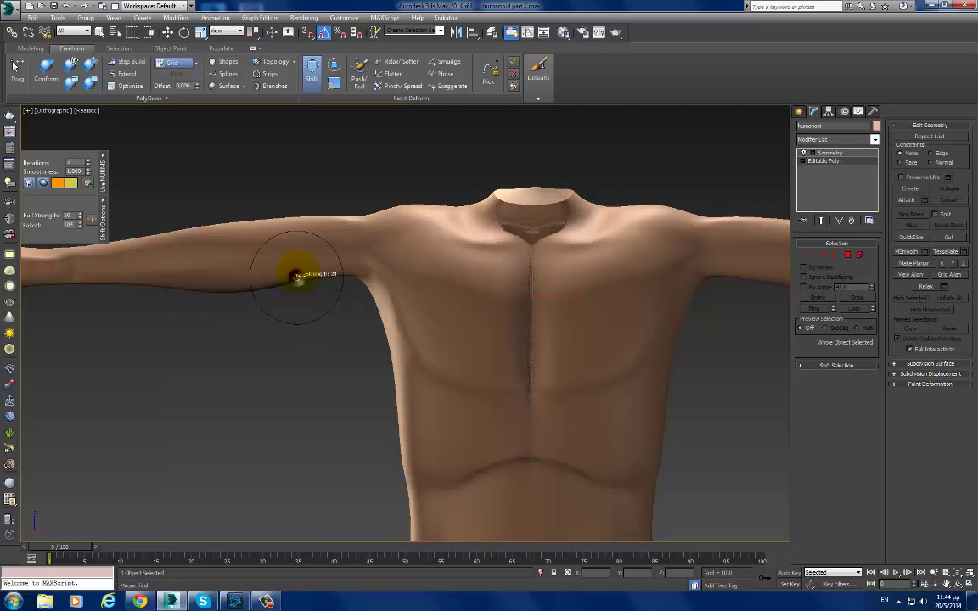
pyautogui.moveTo(244, 296); pyautogui.dragTo(244, 288)
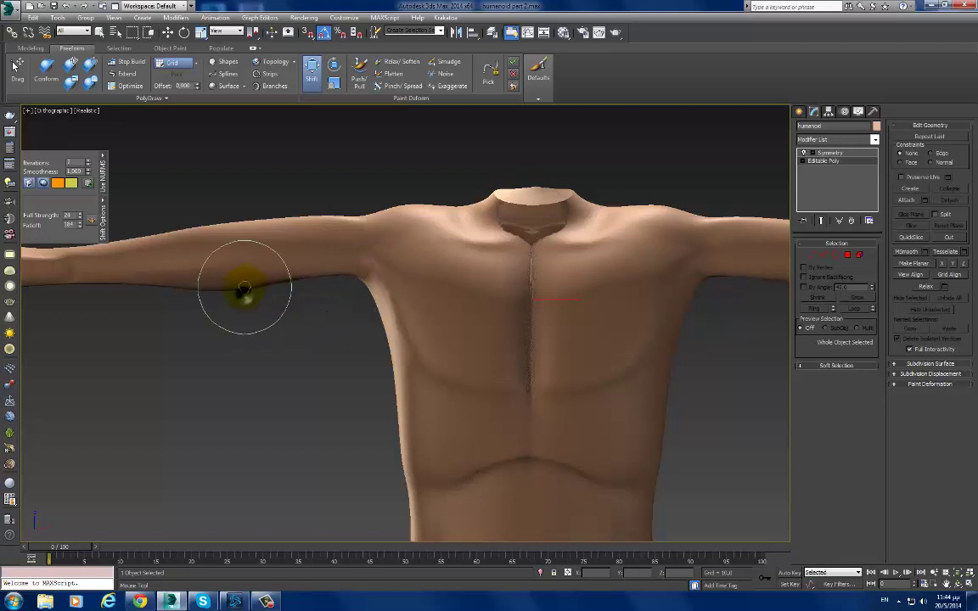
# Step: Check the armpit wireframe with Edged Faces on, then turn it off
pyautogui.press('F4')
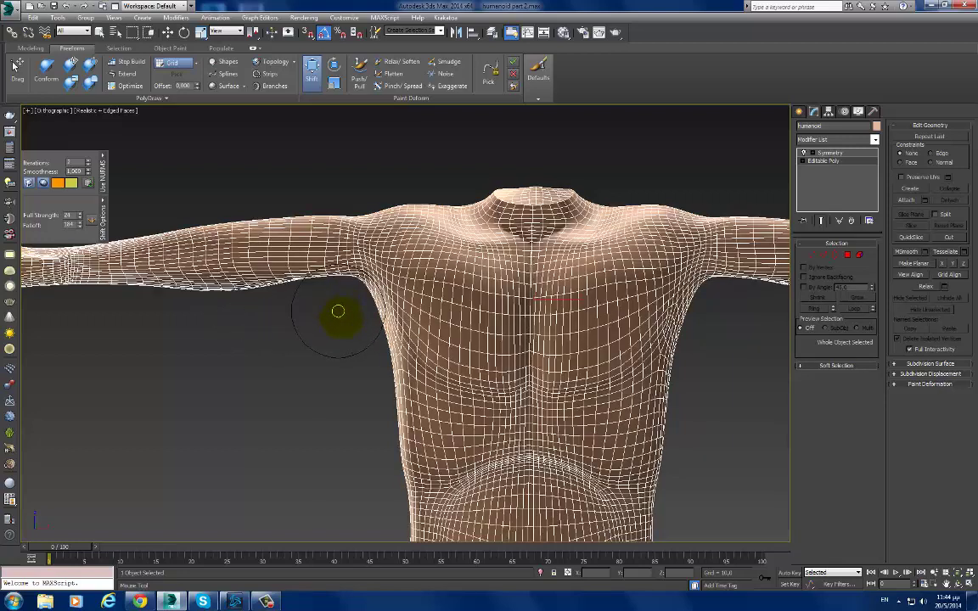
pyautogui.scroll(-2, 371, 340)
pyautogui.scroll(-2, 425, 323)
pyautogui.scroll(-1, 412, 267)
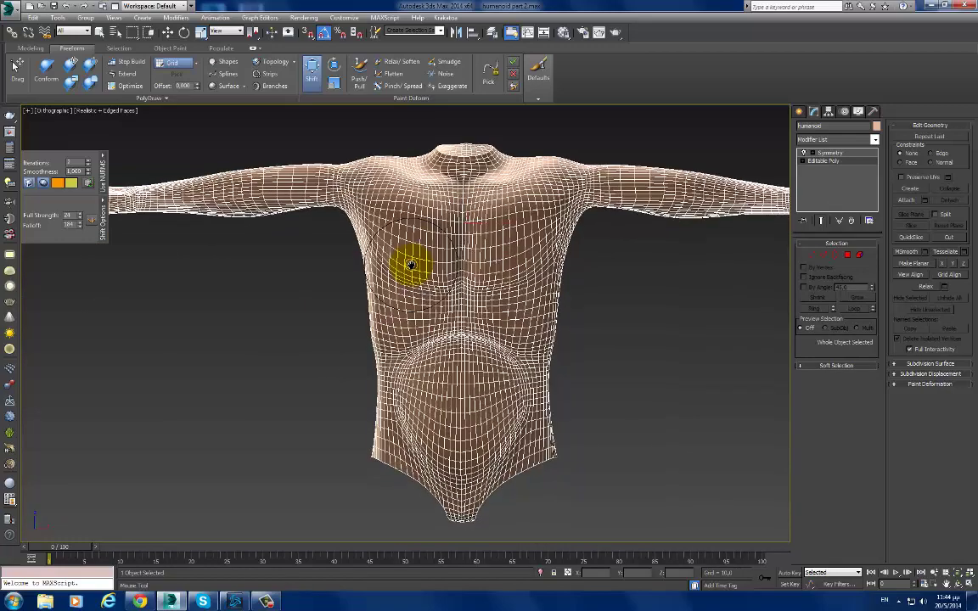
pyautogui.press('F4')
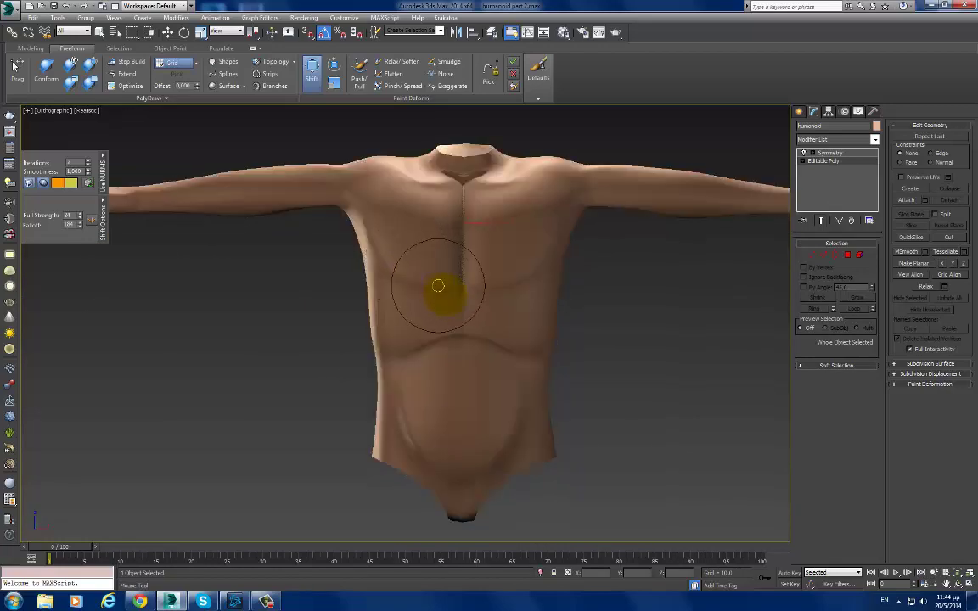
pyautogui.moveTo(443, 287)
pyautogui.keyDown('alt'); pyautogui.mouseDown(button='middle')
pyautogui.moveTo(519, 336)
pyautogui.moveTo(672, 337)
pyautogui.mouseUp(button='middle'); pyautogui.keyUp('alt')
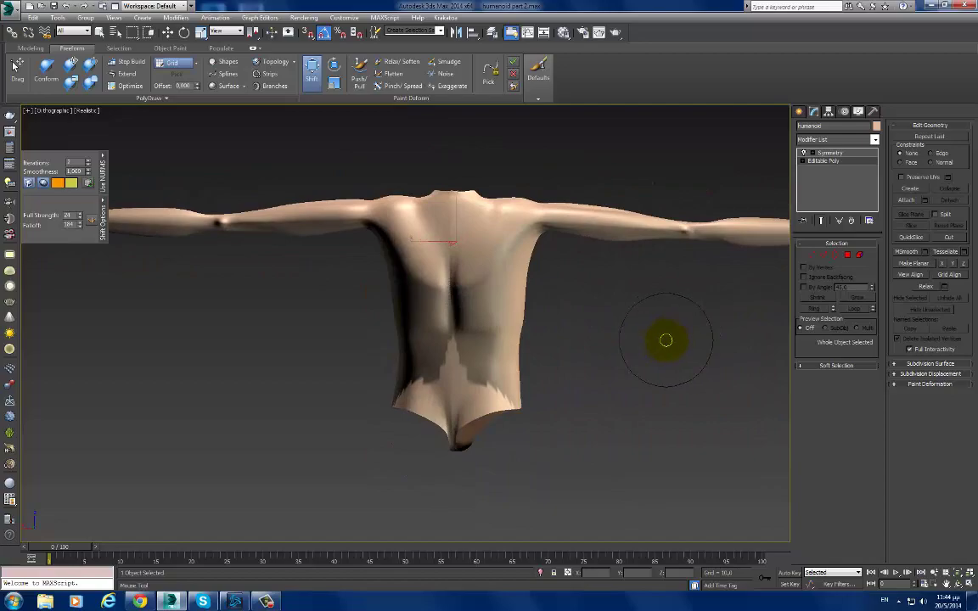
# Step: With Edged Faces on, Relax/Soften the back symmetrically
pyautogui.press('F4')
pyautogui.moveTo(589, 353)
pyautogui.keyDown('alt'); pyautogui.mouseDown(button='middle')
pyautogui.moveTo(633, 351)
pyautogui.moveTo(553, 352)
pyautogui.moveTo(566, 349)
pyautogui.mouseUp(button='middle'); pyautogui.keyUp('alt')
pyautogui.scroll(2, 506, 313)
pyautogui.scroll(1, 452, 329)
pyautogui.scroll(1, 459, 331)
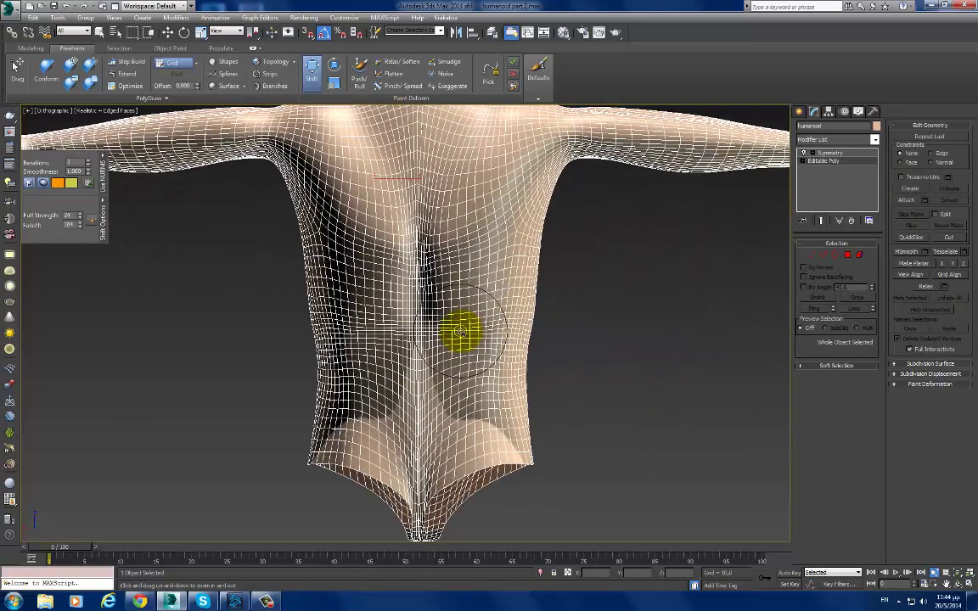
pyautogui.click(392, 66)
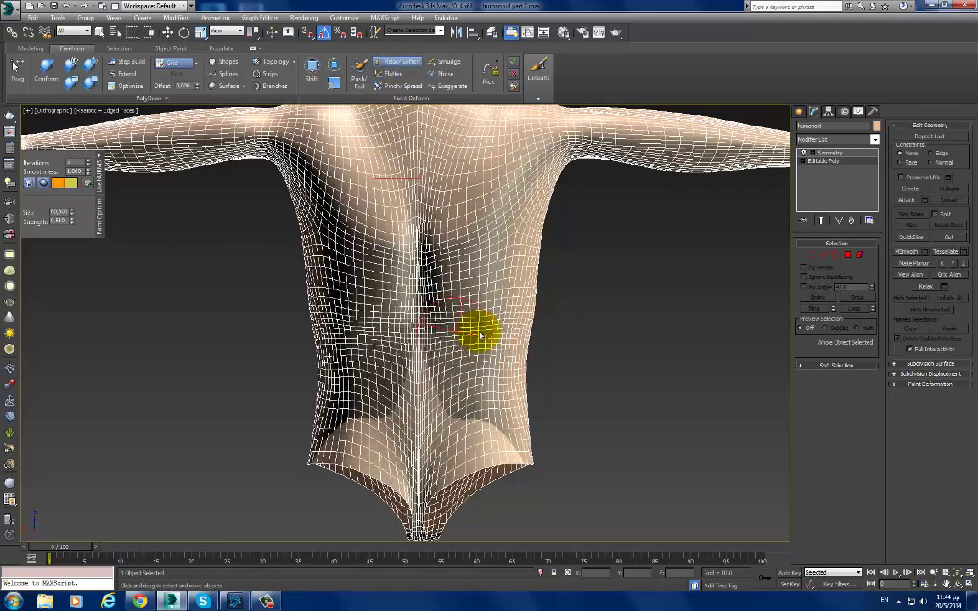
pyautogui.moveTo(479, 335); pyautogui.dragTo(481, 363)
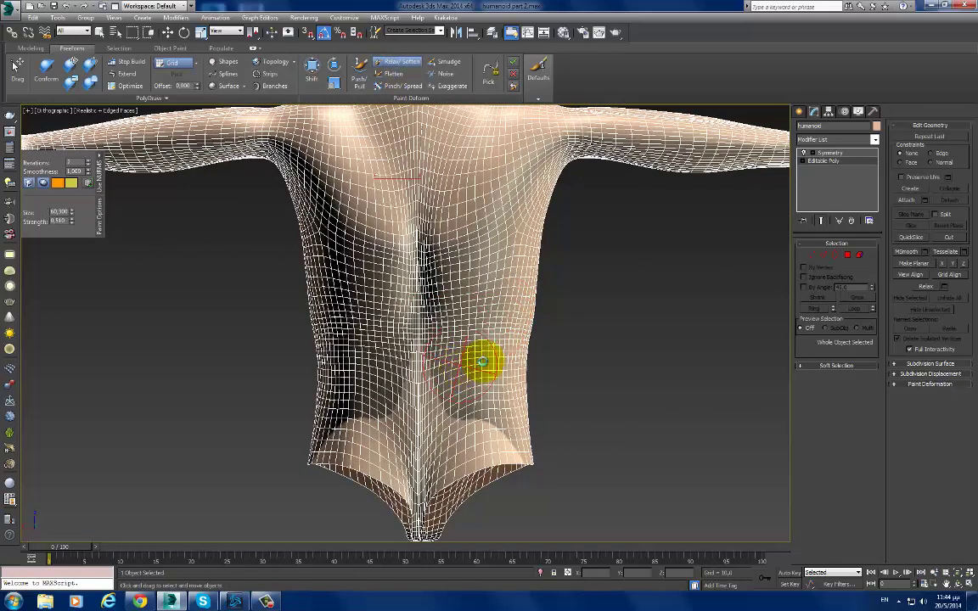
# Step: Reshape the back surface with the Shift brush and turn Edged Faces off
pyautogui.click(314, 68)
pyautogui.moveTo(458, 241)
pyautogui.mouseDown()
pyautogui.moveTo(471, 251)
pyautogui.moveTo(464, 247)
pyautogui.mouseUp()
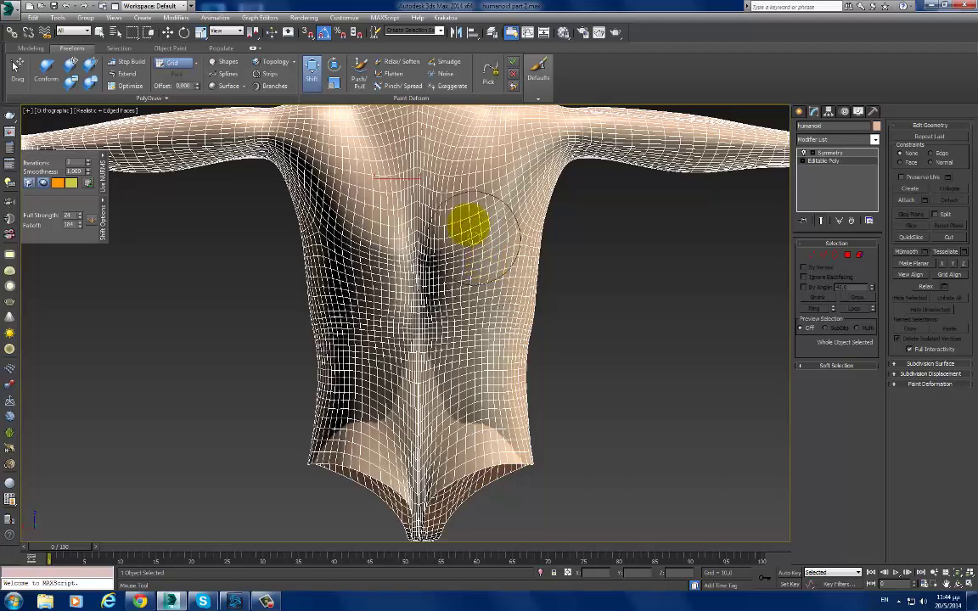
pyautogui.keyDown('alt'); pyautogui.moveTo(468, 226); pyautogui.dragTo(461, 270, button='middle'); pyautogui.keyUp('alt')
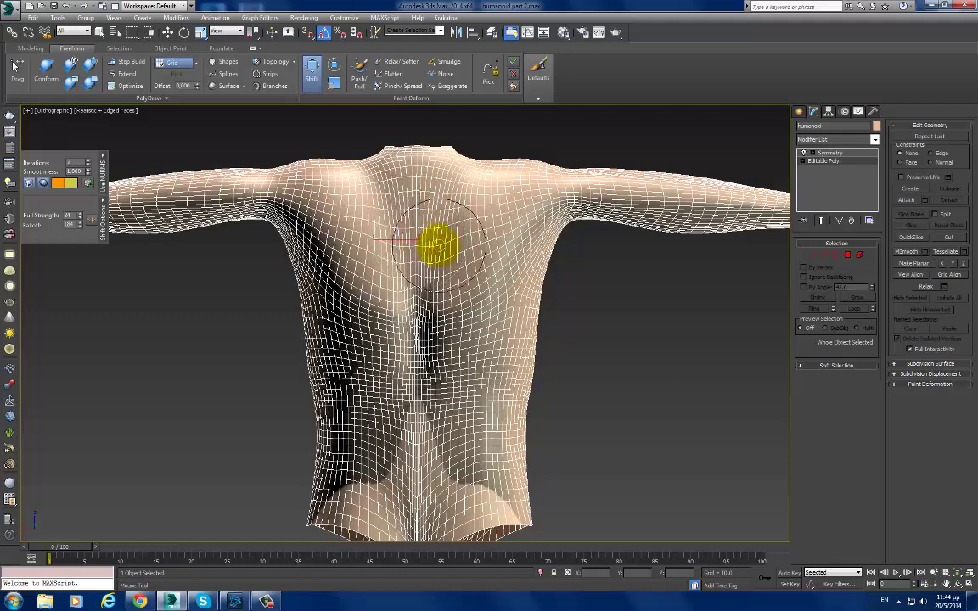
pyautogui.press('F4')
pyautogui.moveTo(475, 282)
pyautogui.keyDown('alt'); pyautogui.mouseDown(button='middle')
pyautogui.moveTo(416, 290)
pyautogui.moveTo(516, 284)
pyautogui.moveTo(473, 284)
pyautogui.mouseUp(button='middle'); pyautogui.keyUp('alt')
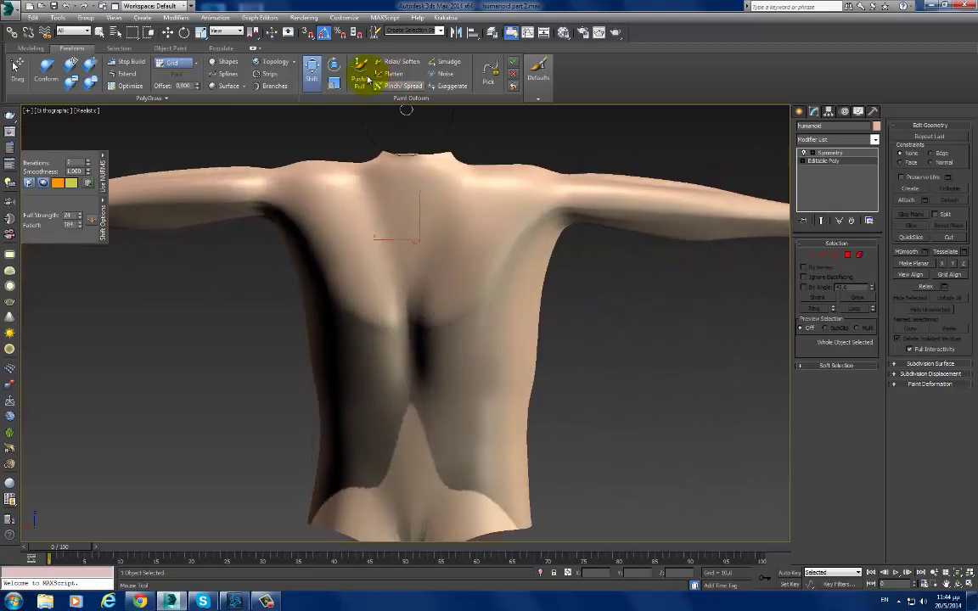
# Step: Select the Push/Pull brush and zoom in on the torso front in Perspective
pyautogui.click(363, 76)
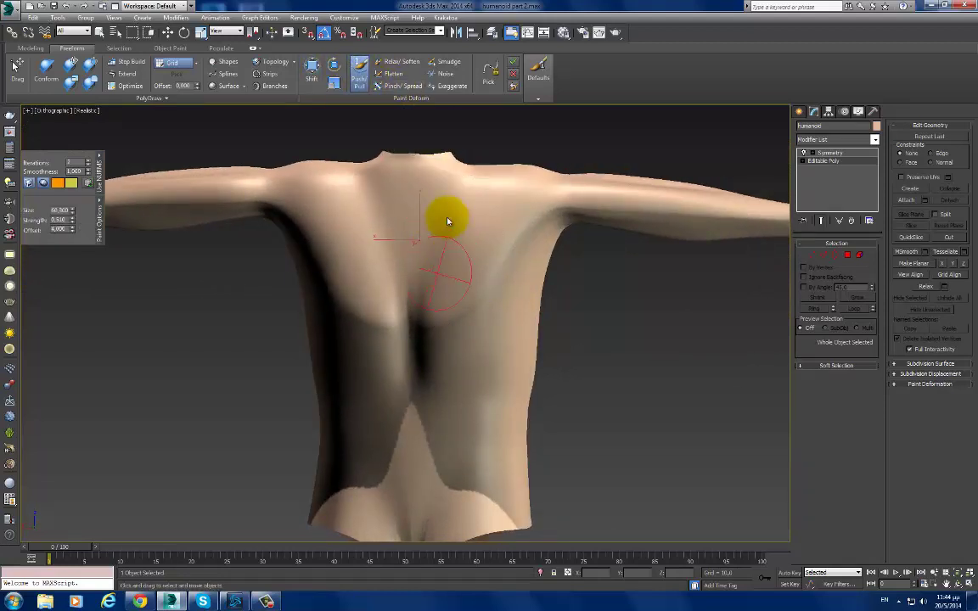
pyautogui.moveTo(440, 218)
pyautogui.keyDown('alt'); pyautogui.mouseDown(button='middle')
pyautogui.moveTo(445, 313)
pyautogui.moveTo(409, 249)
pyautogui.mouseUp(button='middle'); pyautogui.keyUp('alt')
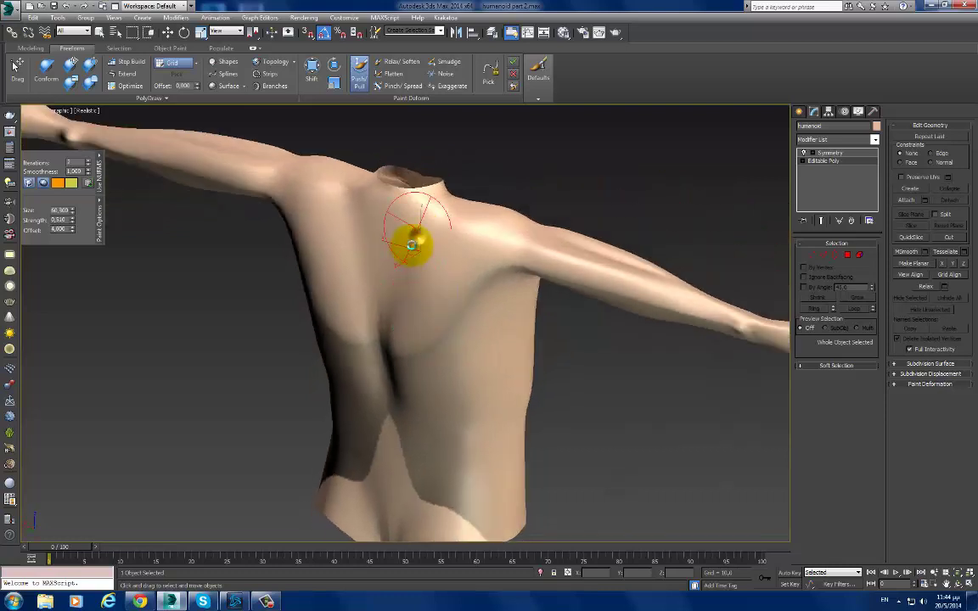
pyautogui.moveTo(465, 321)
pyautogui.keyDown('alt'); pyautogui.mouseDown(button='middle')
pyautogui.moveTo(338, 323)
pyautogui.moveTo(425, 312)
pyautogui.moveTo(420, 293)
pyautogui.moveTo(436, 294)
pyautogui.moveTo(406, 289)
pyautogui.mouseUp(button='middle'); pyautogui.keyUp('alt')
pyautogui.press('p')
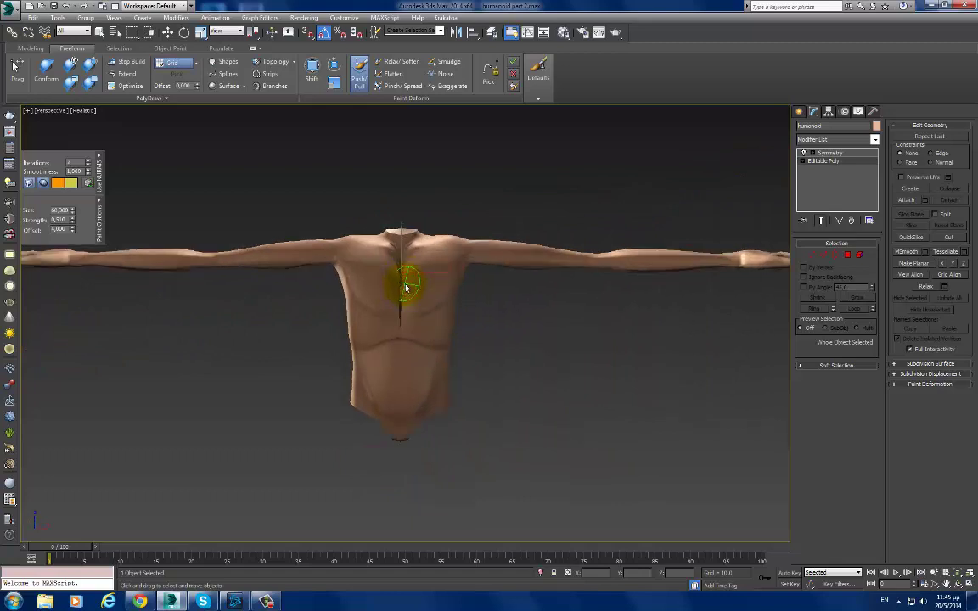
pyautogui.scroll(3, 410, 283)
pyautogui.scroll(3, 428, 284)
pyautogui.scroll(1, 428, 283)
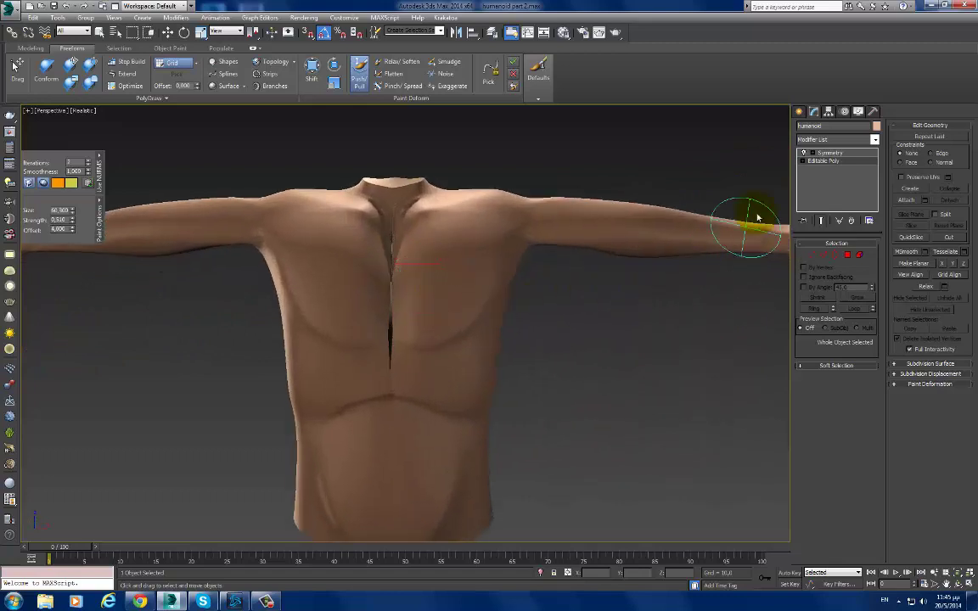
# Step: Turn off Symmetry, disable NURMS and select the centre seam edge loop for moving
pyautogui.click(804, 154)
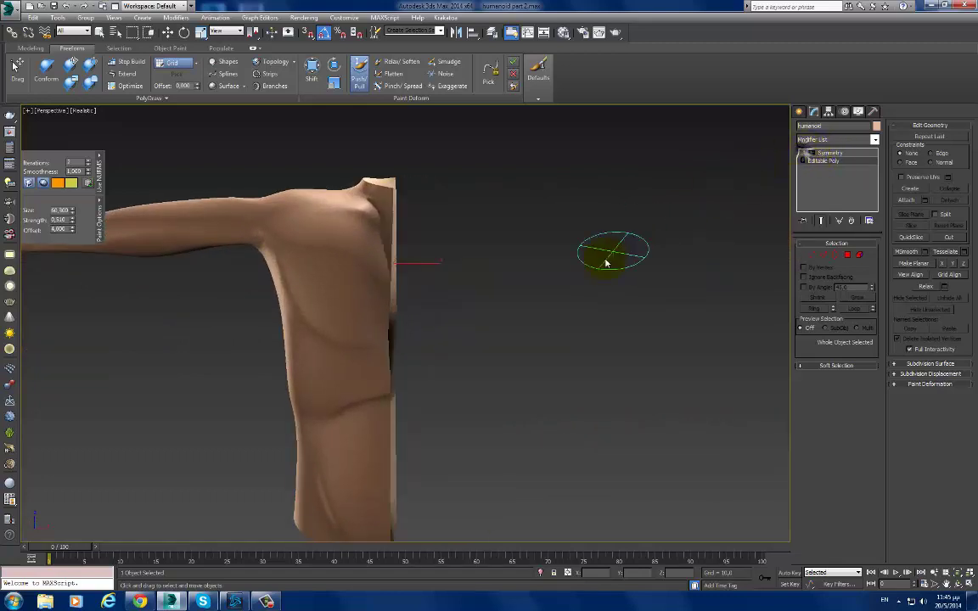
pyautogui.click(824, 255)
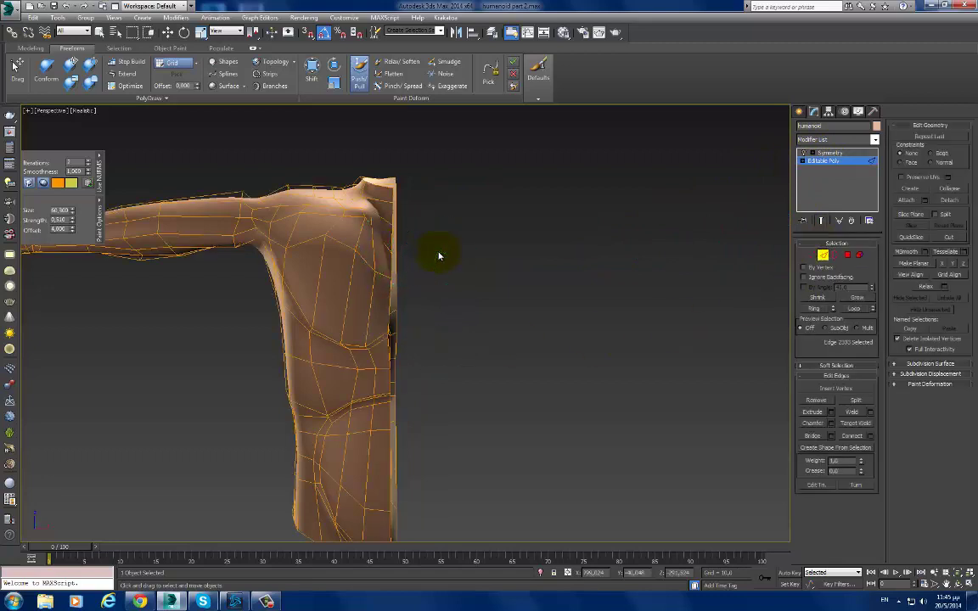
pyautogui.press('w')
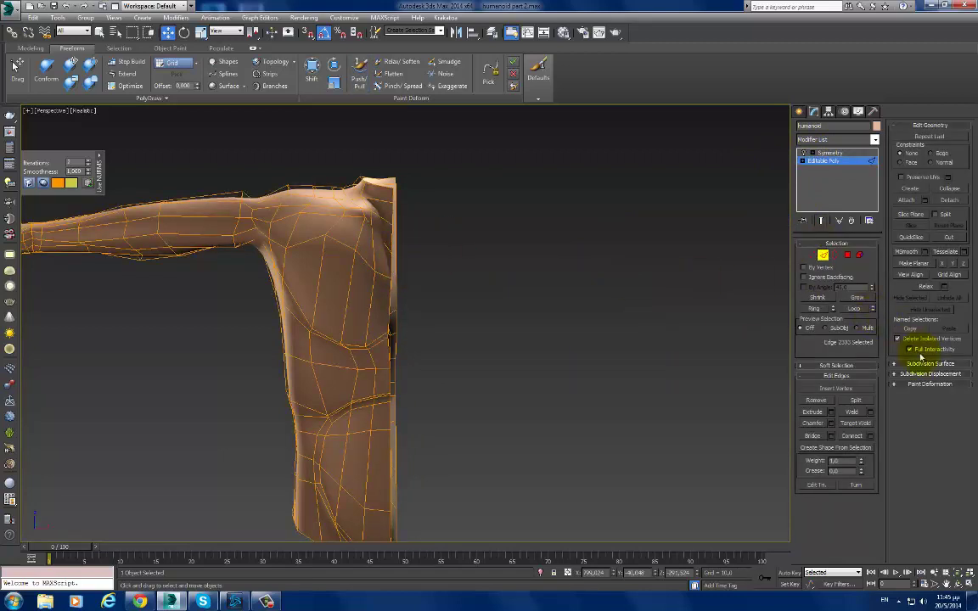
pyautogui.click(919, 374)
pyautogui.click(913, 364)
pyautogui.click(904, 386)
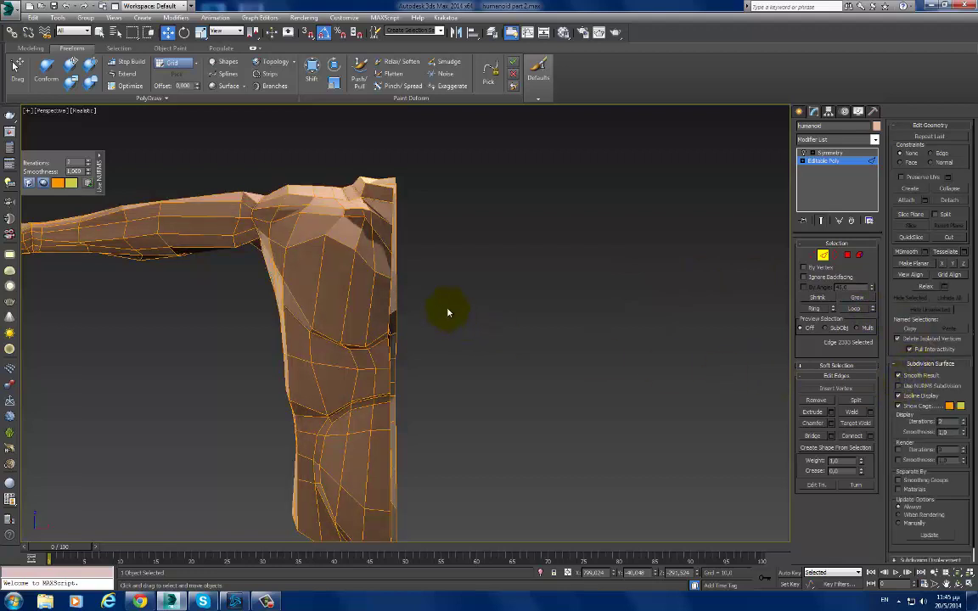
pyautogui.doubleClick(391, 265)
# Step: Align the centre seam loop, checking it in Left and Front views
pyautogui.moveTo(474, 325)
pyautogui.keyDown('alt'); pyautogui.mouseDown(button='middle')
pyautogui.moveTo(415, 344)
pyautogui.moveTo(462, 355)
pyautogui.mouseUp(button='middle'); pyautogui.keyUp('alt')
pyautogui.moveTo(686, 287)
pyautogui.keyDown('alt'); pyautogui.mouseDown(button='middle')
pyautogui.moveTo(585, 317)
pyautogui.moveTo(622, 211)
pyautogui.moveTo(618, 272)
pyautogui.moveTo(542, 323)
pyautogui.moveTo(610, 318)
pyautogui.mouseUp(button='middle'); pyautogui.keyUp('alt')
pyautogui.press('v')
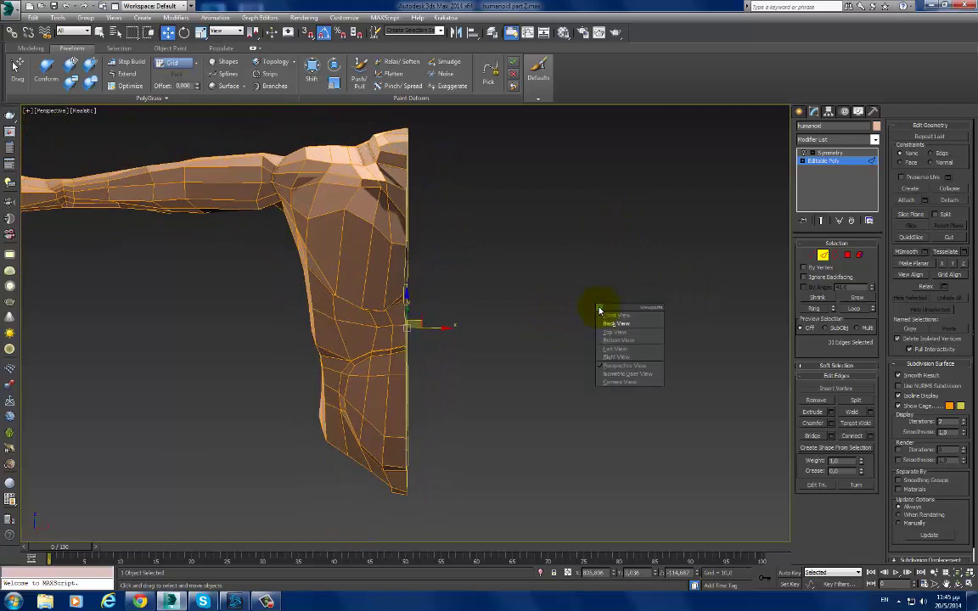
pyautogui.click(621, 348)
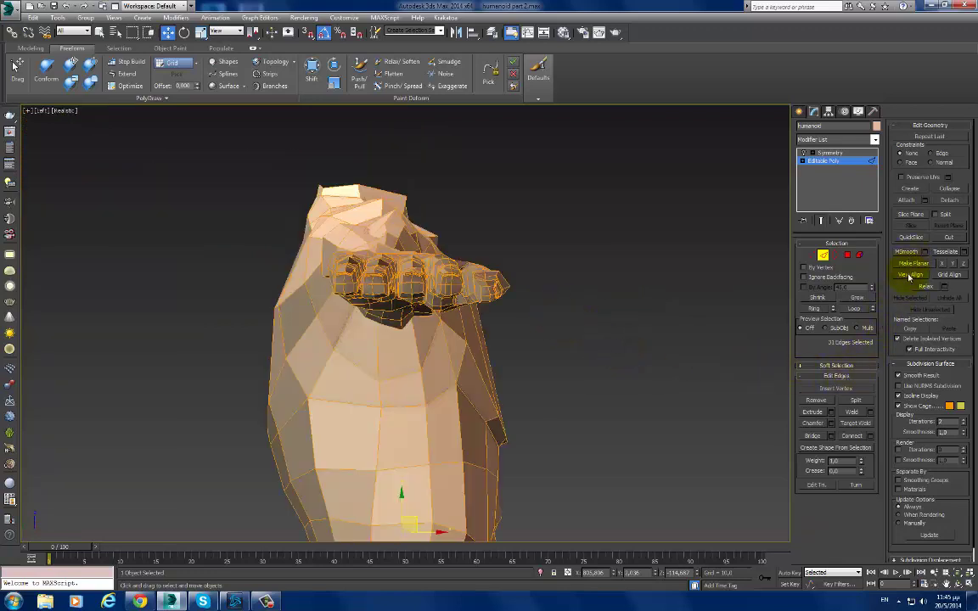
pyautogui.press('f')
pyautogui.scroll(-3, 476, 373)
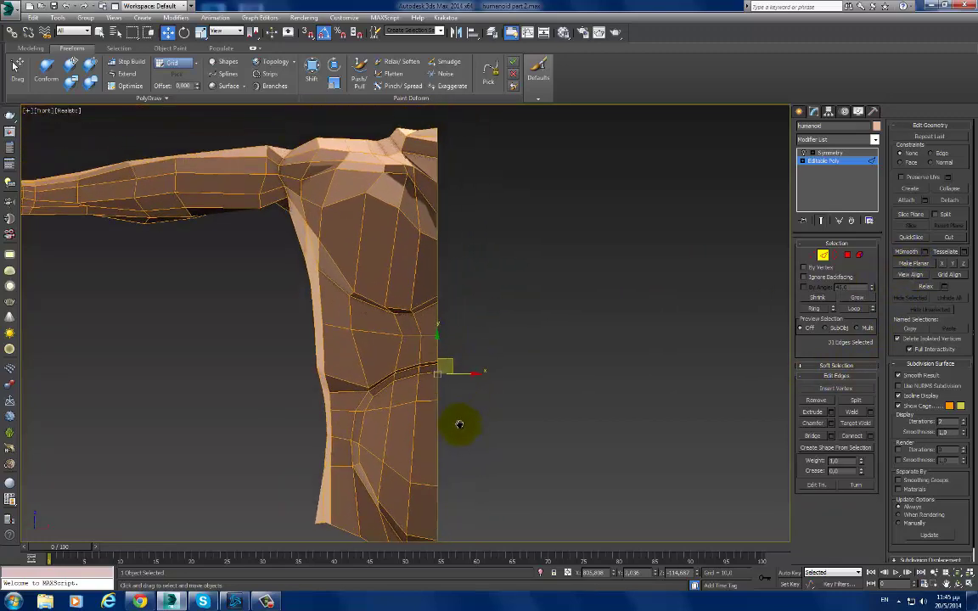
pyautogui.moveTo(592, 201)
pyautogui.keyDown('alt'); pyautogui.mouseDown(button='middle')
pyautogui.moveTo(509, 199)
pyautogui.moveTo(490, 283)
pyautogui.moveTo(447, 258)
pyautogui.moveTo(480, 267)
pyautogui.mouseUp(button='middle'); pyautogui.keyUp('alt')
pyautogui.hotkey('shift', 'z')
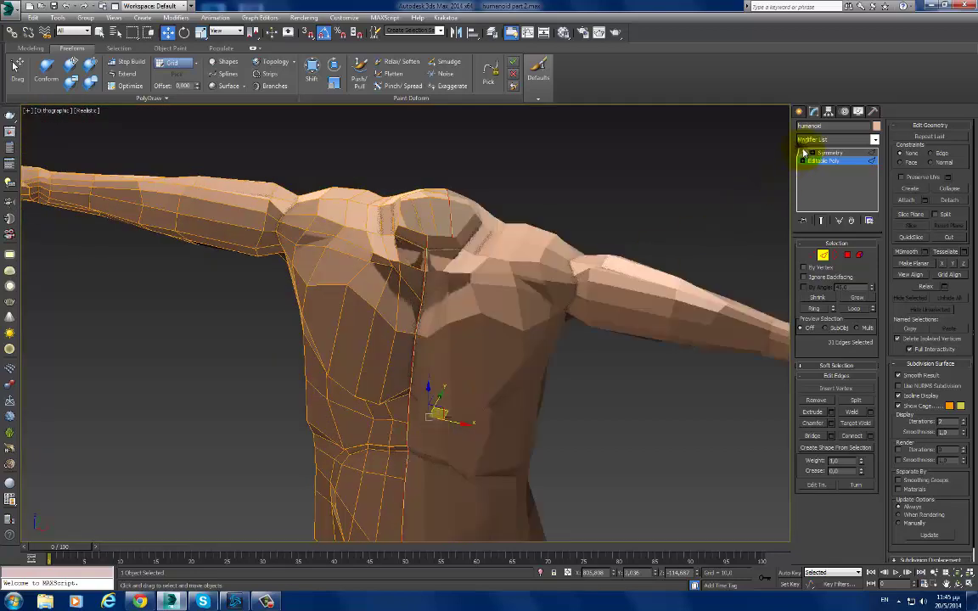
pyautogui.moveTo(557, 257)
pyautogui.keyDown('alt'); pyautogui.mouseDown(button='middle')
pyautogui.moveTo(584, 225)
pyautogui.moveTo(697, 208)
pyautogui.mouseUp(button='middle'); pyautogui.keyUp('alt')
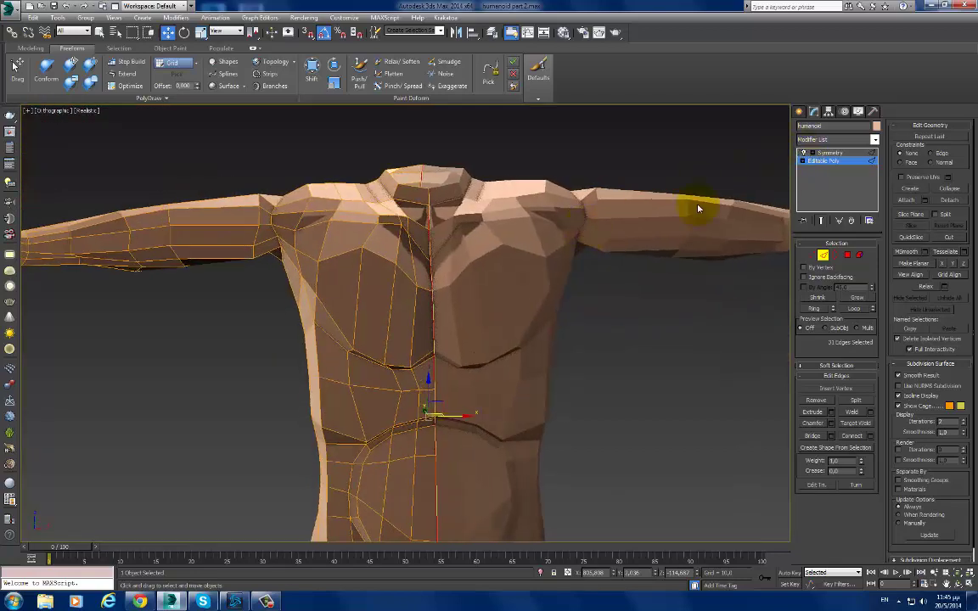
# Step: Return to the object level and turn NURMS smoothing back on
pyautogui.click(822, 161)
pyautogui.rightClick(429, 246)
pyautogui.click(435, 225)
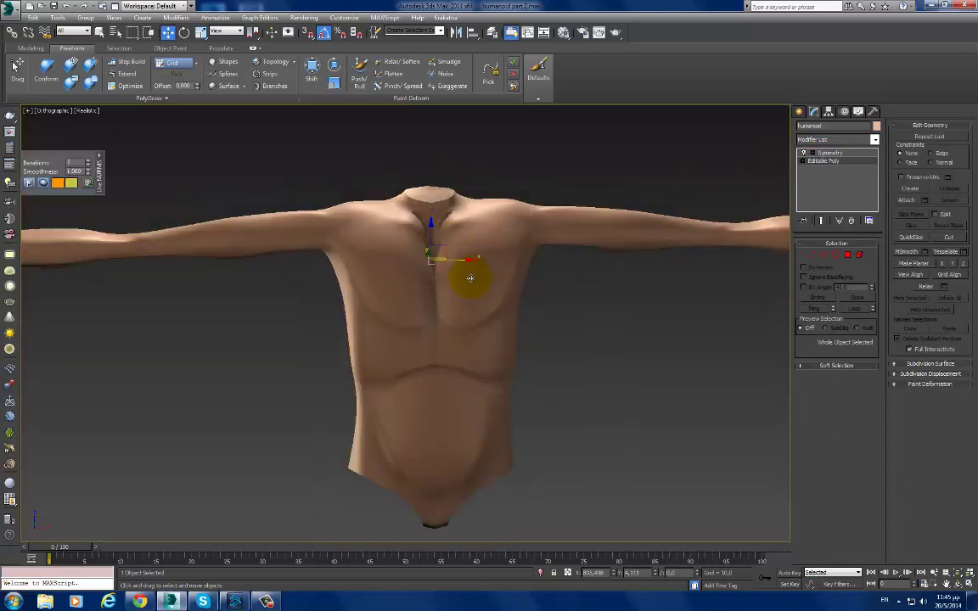
# Step: In Front view, Shift-brush the sternum area upward and reshape the left pectoral, undoing a bulge
pyautogui.moveTo(470, 277)
pyautogui.keyDown('alt'); pyautogui.mouseDown(button='middle')
pyautogui.moveTo(476, 232)
pyautogui.moveTo(550, 237)
pyautogui.moveTo(478, 225)
pyautogui.mouseUp(button='middle'); pyautogui.keyUp('alt')
pyautogui.press('f')
pyautogui.scroll(2, 410, 279)
pyautogui.scroll(2, 393, 246)
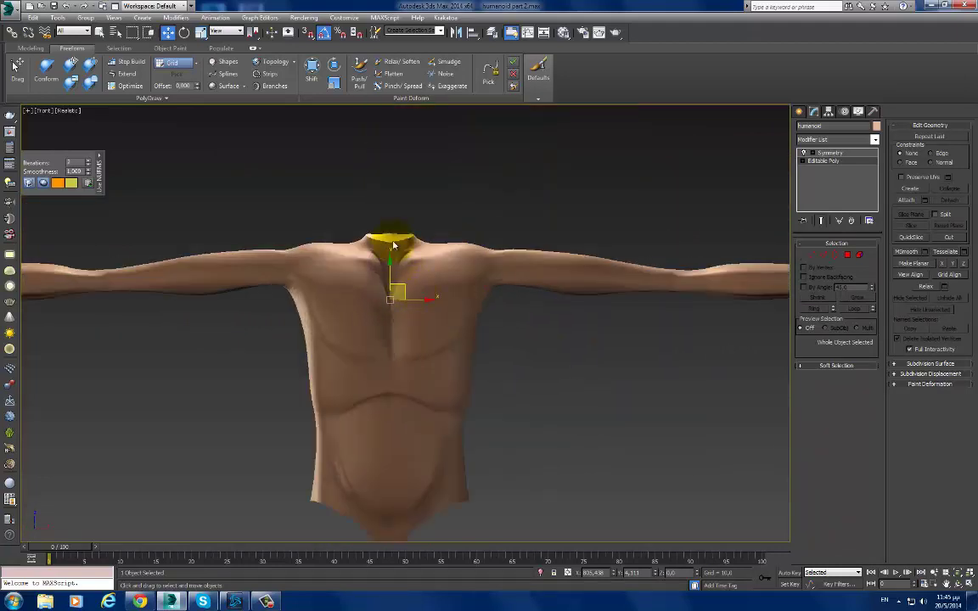
pyautogui.click(313, 75)
pyautogui.moveTo(360, 353); pyautogui.dragTo(362, 331)
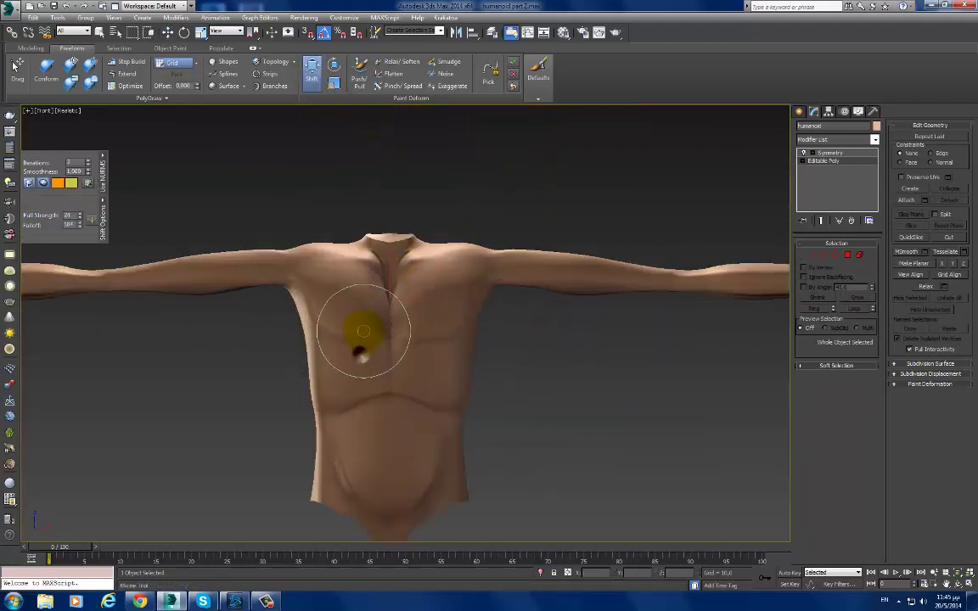
pyautogui.scroll(2, 359, 343)
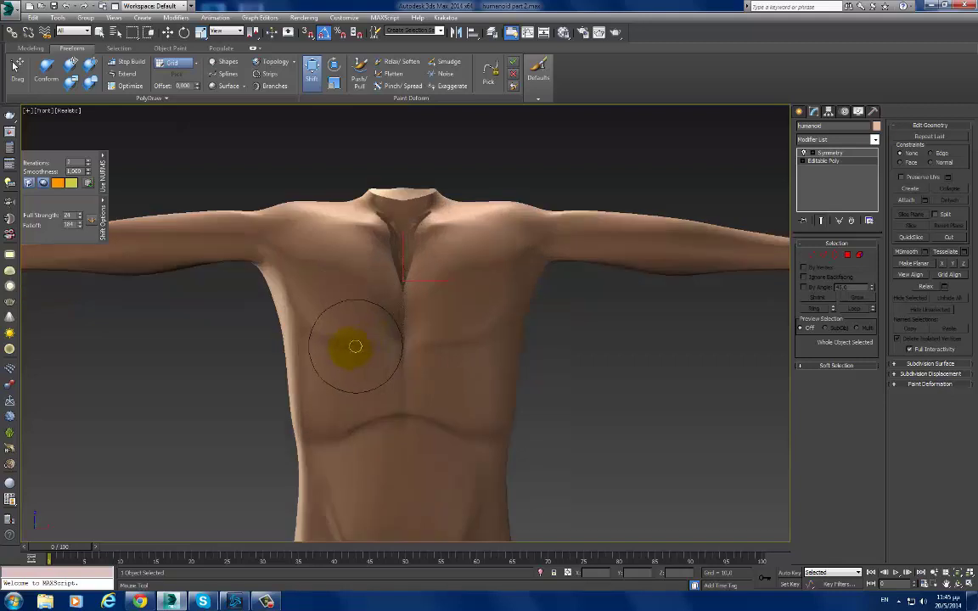
pyautogui.moveTo(391, 355); pyautogui.dragTo(394, 334)
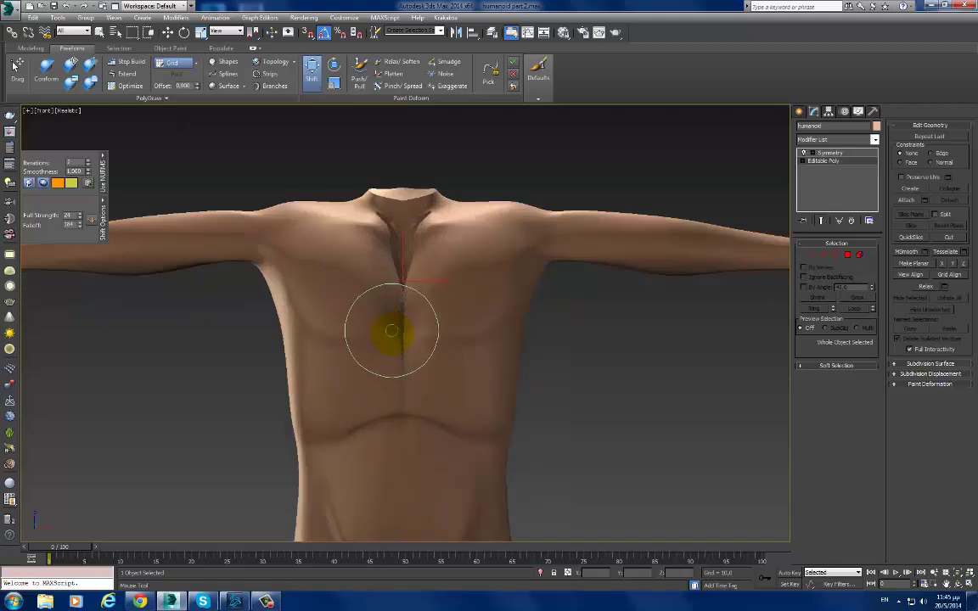
pyautogui.moveTo(346, 365); pyautogui.dragTo(310, 343)
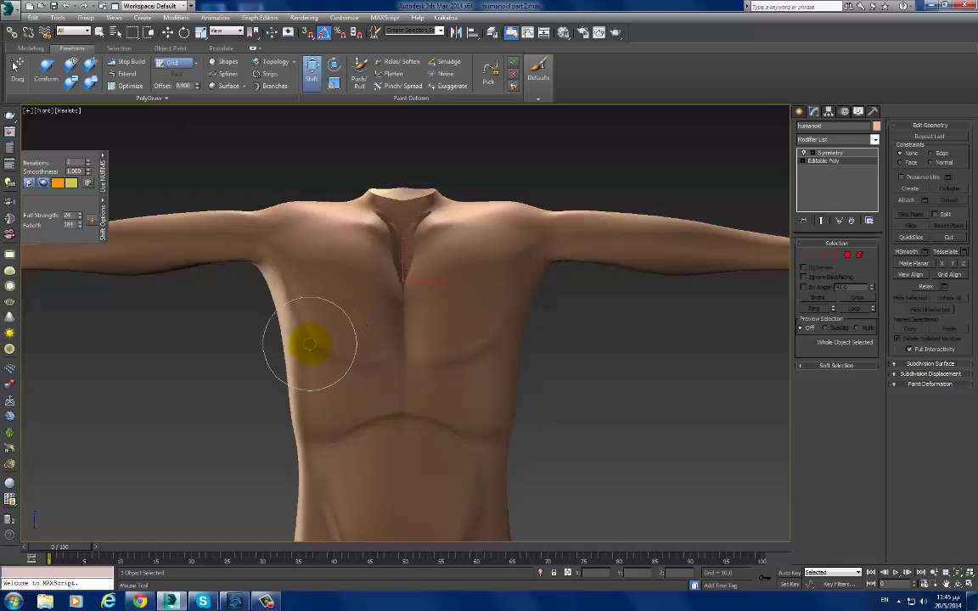
pyautogui.hotkey('ctrl', 'z')
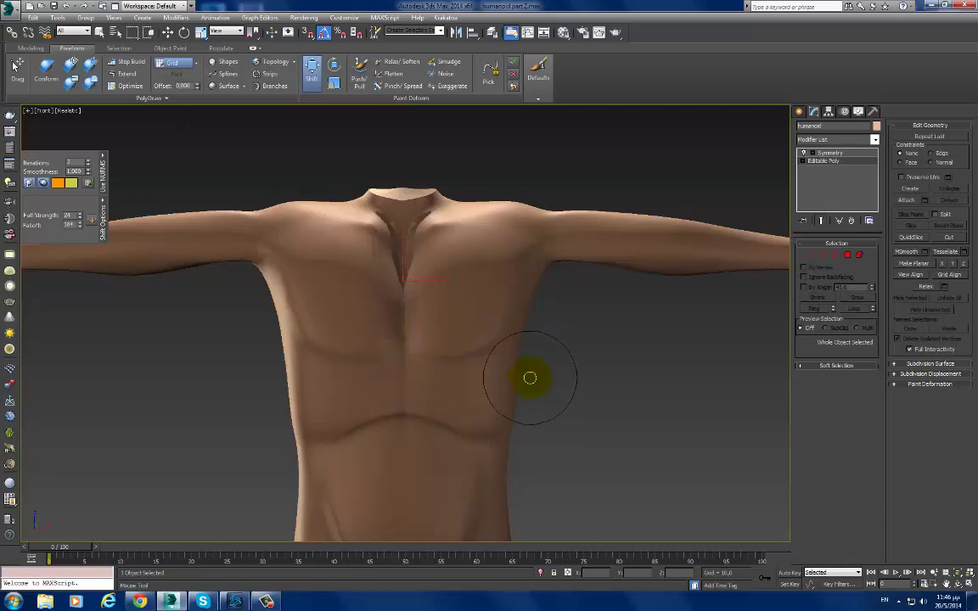
# Step: Set the viewport to plain Shaded in Perspective and toggle material transparency display
pyautogui.scroll(-4, 558, 303)
pyautogui.keyDown('alt'); pyautogui.moveTo(541, 328); pyautogui.dragTo(300, 223, button='middle'); pyautogui.keyUp('alt')
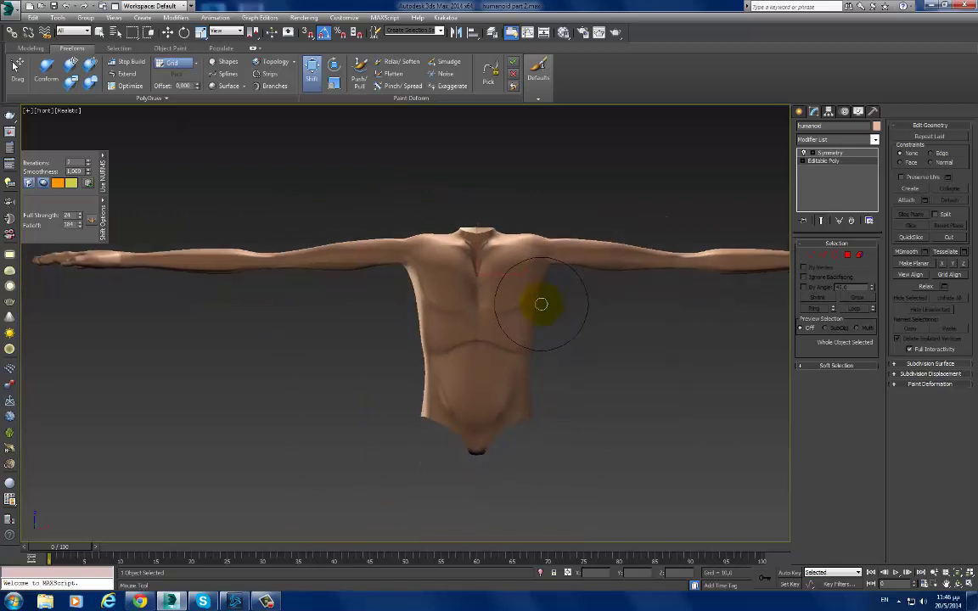
pyautogui.click(83, 110)
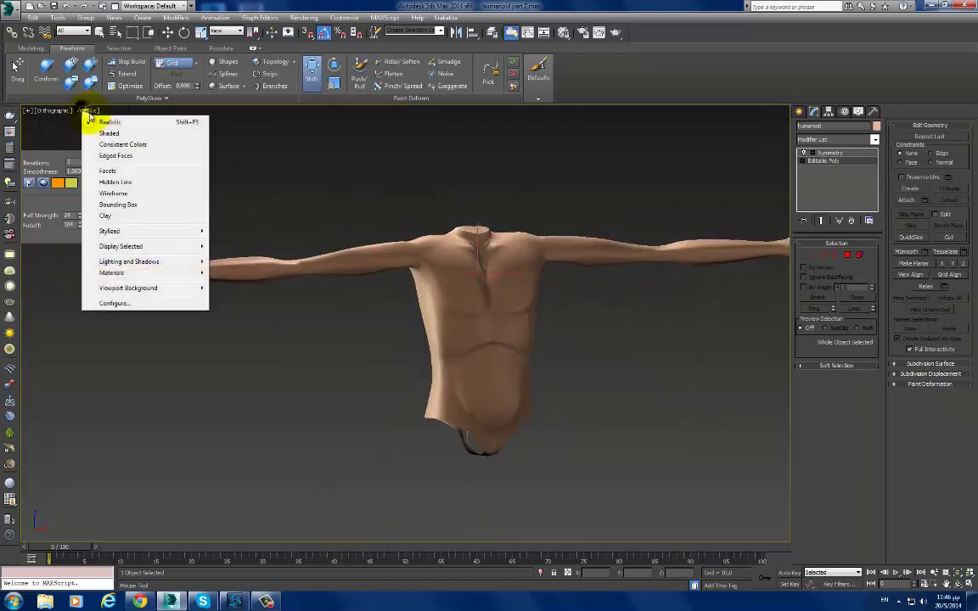
pyautogui.click(98, 133)
pyautogui.moveTo(542, 323)
pyautogui.keyDown('alt'); pyautogui.mouseDown(button='middle')
pyautogui.moveTo(497, 329)
pyautogui.moveTo(639, 329)
pyautogui.moveTo(529, 345)
pyautogui.moveTo(266, 204)
pyautogui.mouseUp(button='middle'); pyautogui.keyUp('alt')
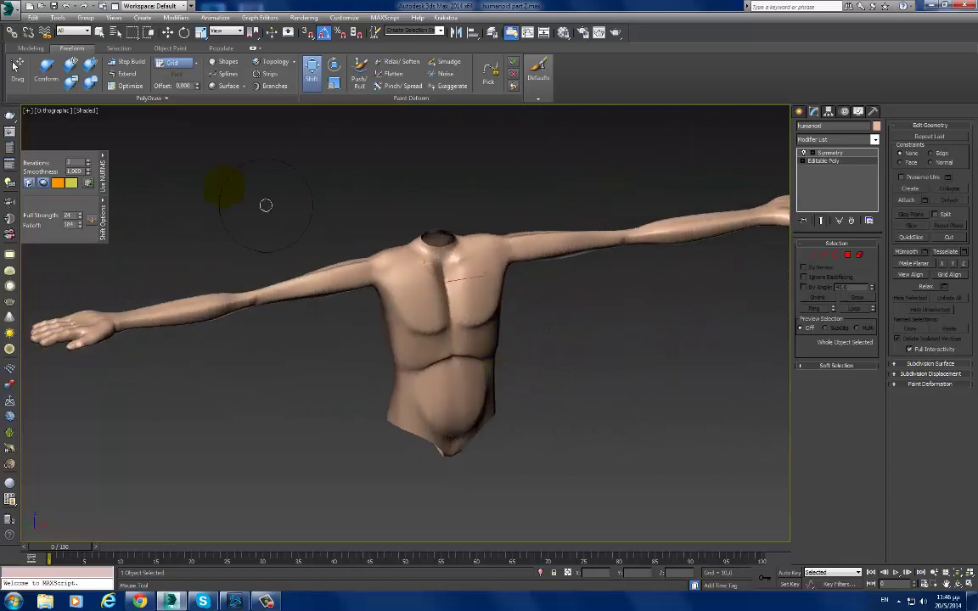
pyautogui.press('p')
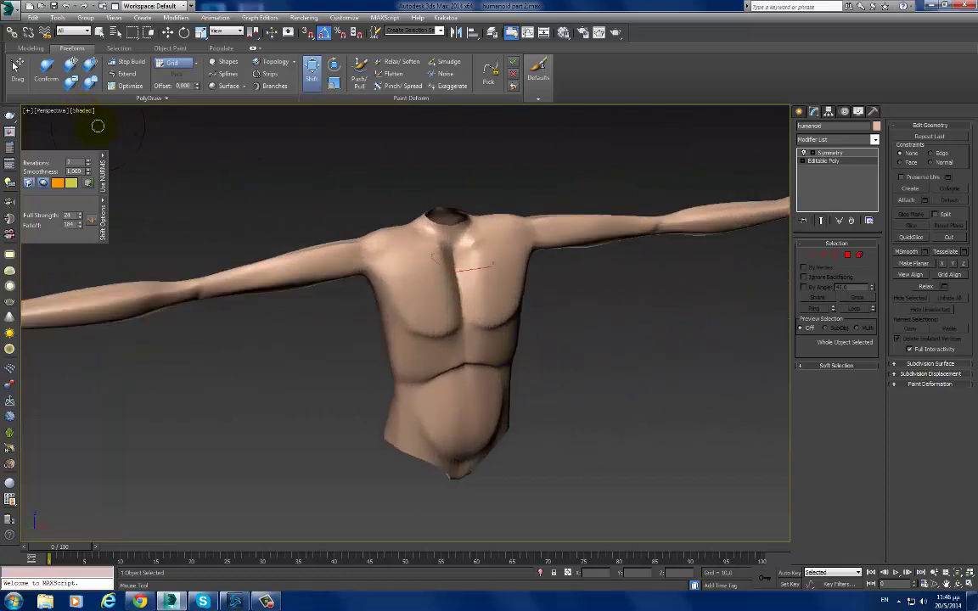
pyautogui.click(82, 111)
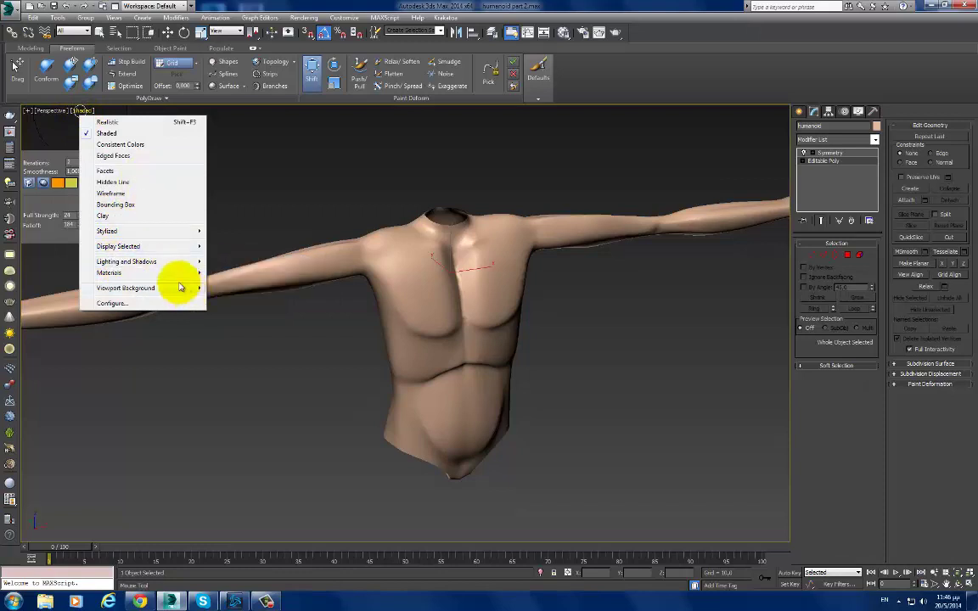
pyautogui.moveTo(110, 272)
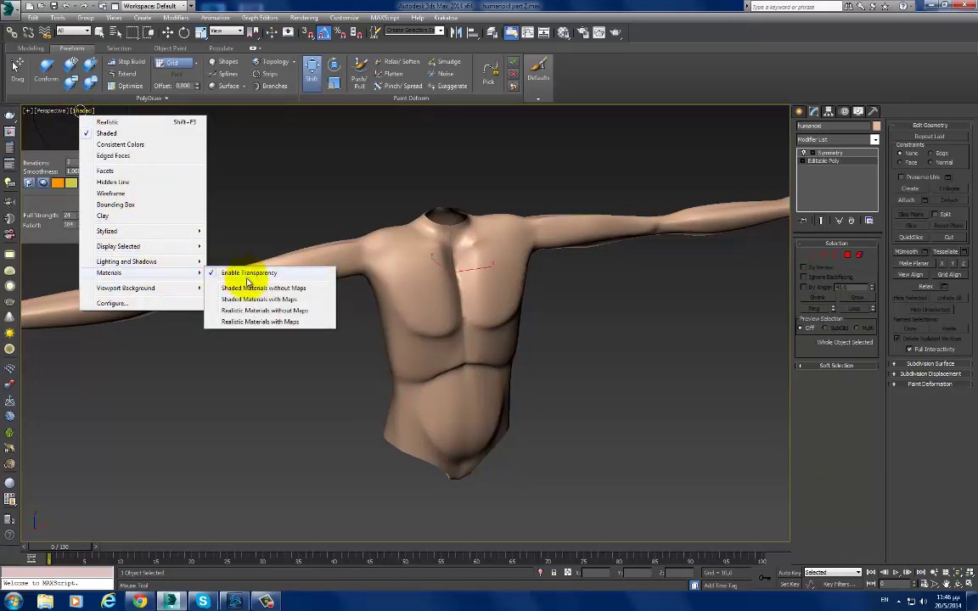
pyautogui.click(249, 289)
pyautogui.moveTo(251, 283)
pyautogui.keyDown('alt'); pyautogui.mouseDown(button='middle')
pyautogui.moveTo(403, 305)
pyautogui.moveTo(360, 289)
pyautogui.mouseUp(button='middle'); pyautogui.keyUp('alt')
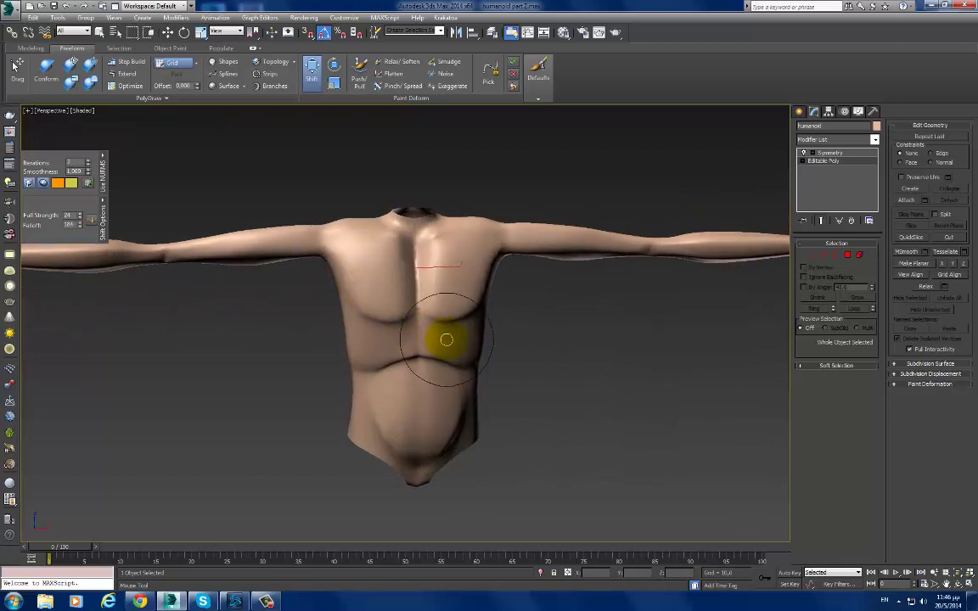